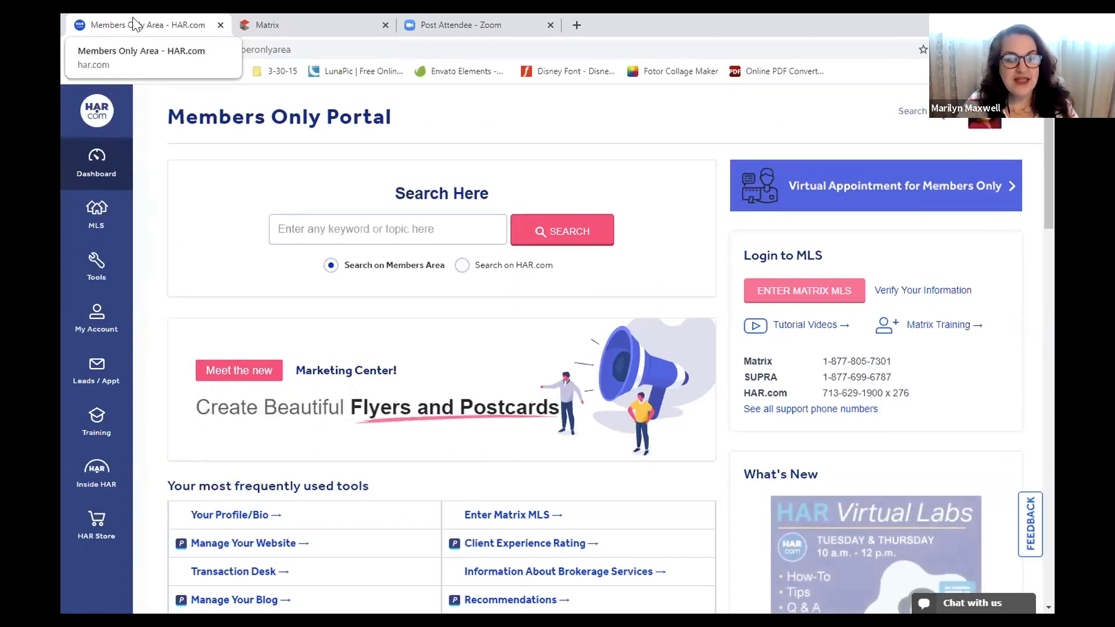
Return to the Members Only Portal and enter Matrix MLS from its Login to MLS area
{"action": "left_click", "coordinate": [75, 50]}
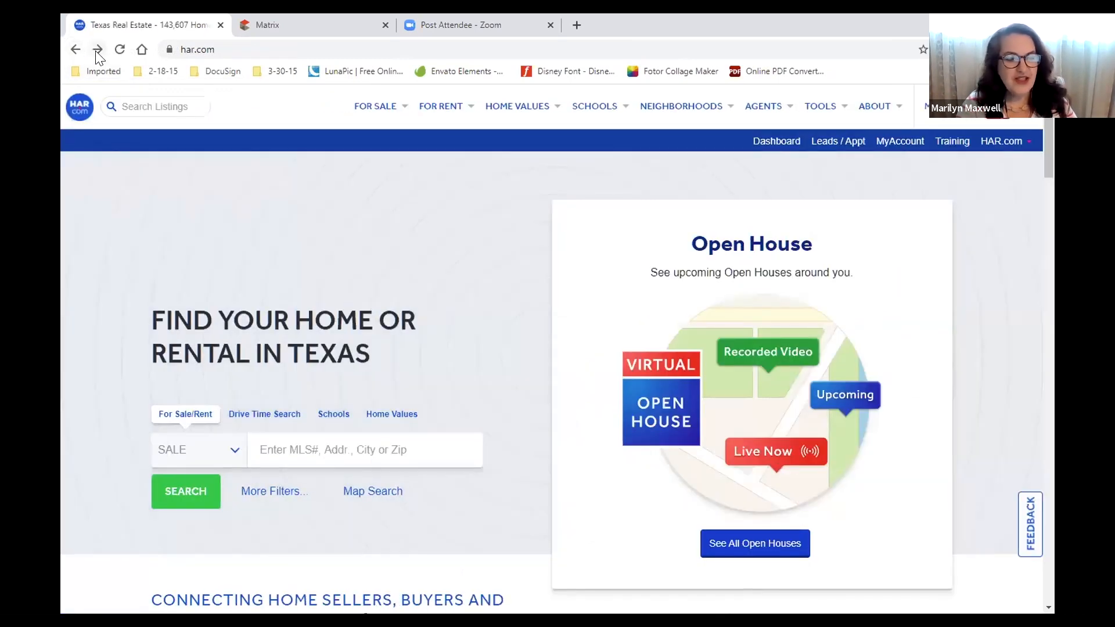
{"action": "left_click", "coordinate": [96, 50]}
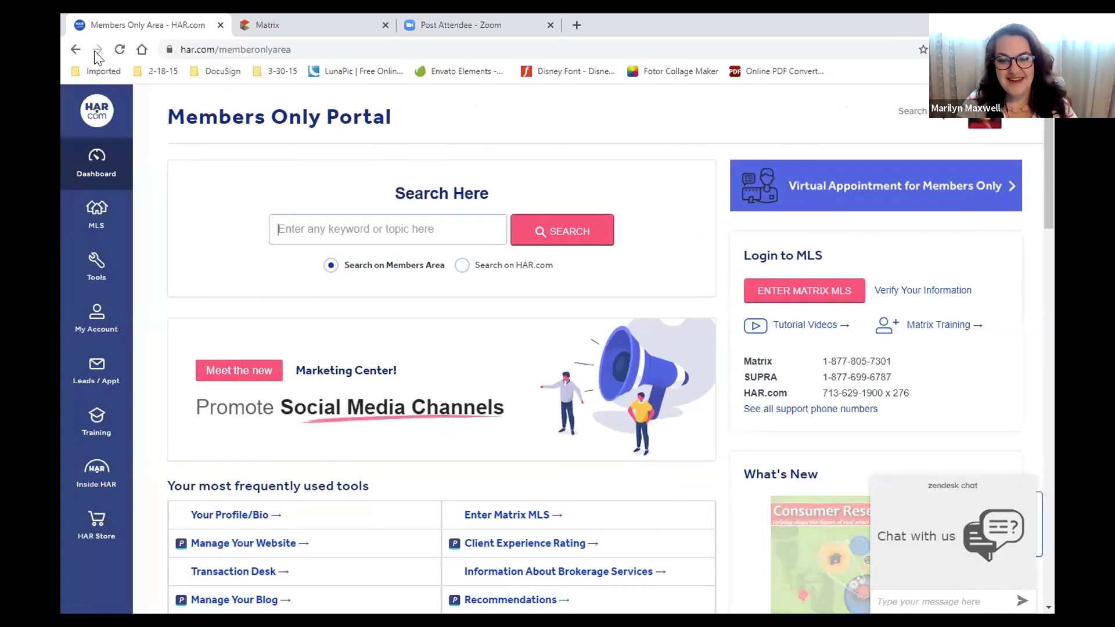
{"action": "left_click", "coordinate": [807, 302]}
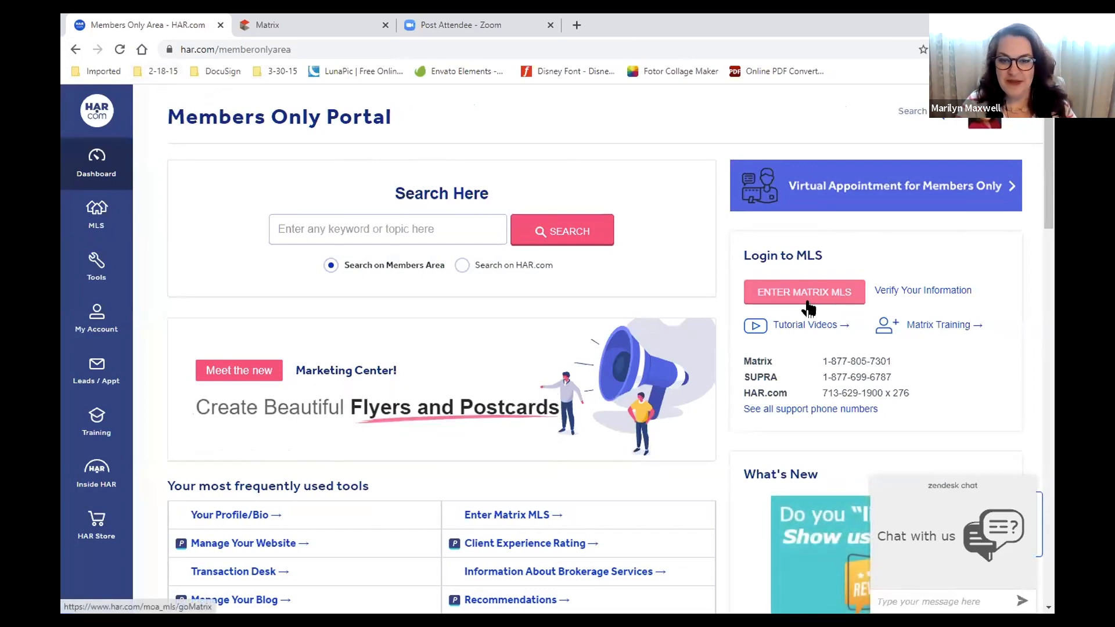
{"action": "left_click_drag", "start_coordinate": [809, 309], "coordinate": [736, 236]}
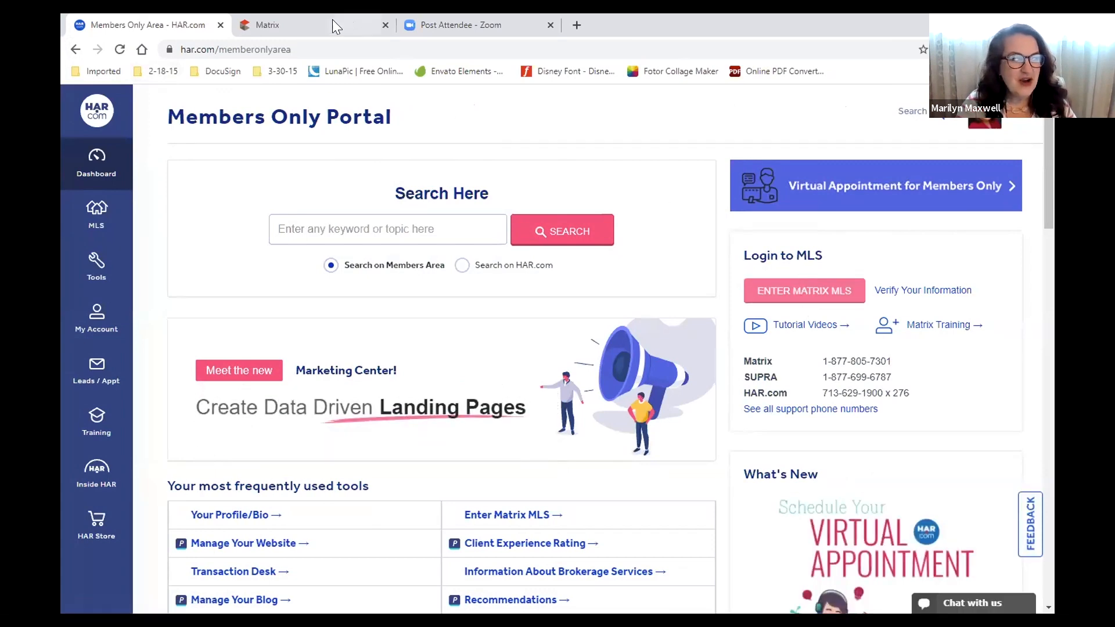
{"action": "left_click", "coordinate": [332, 22]}
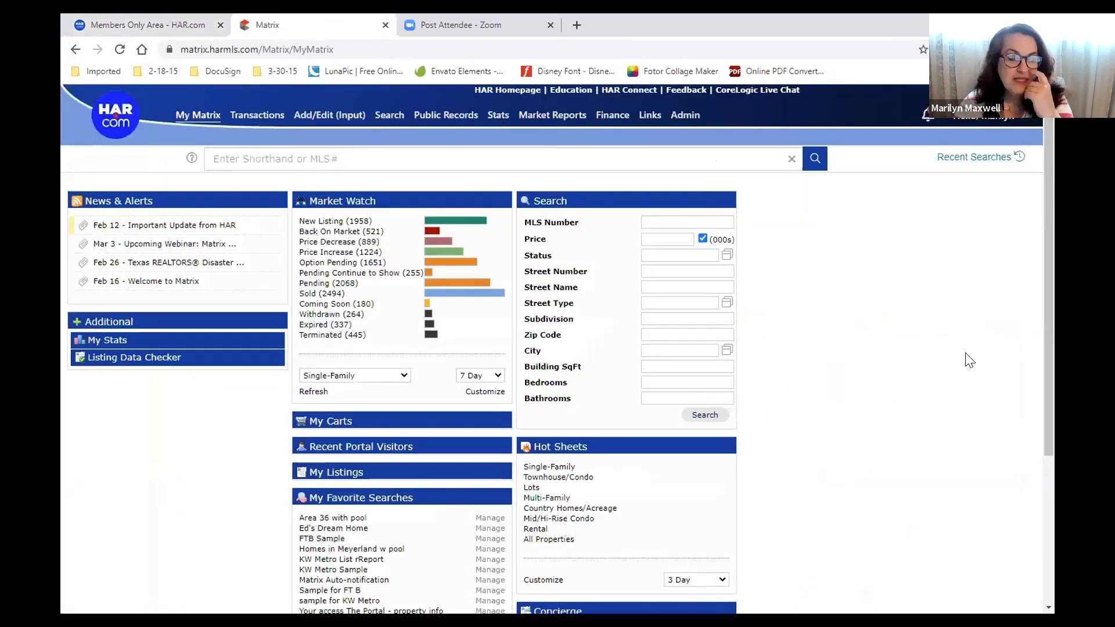
Zoom the Matrix page to 125% and bring up the My Matrix dropdown menu
{"action": "key", "text": "ctrl+plus"}
{"action": "key", "text": "ctrl+plus"}
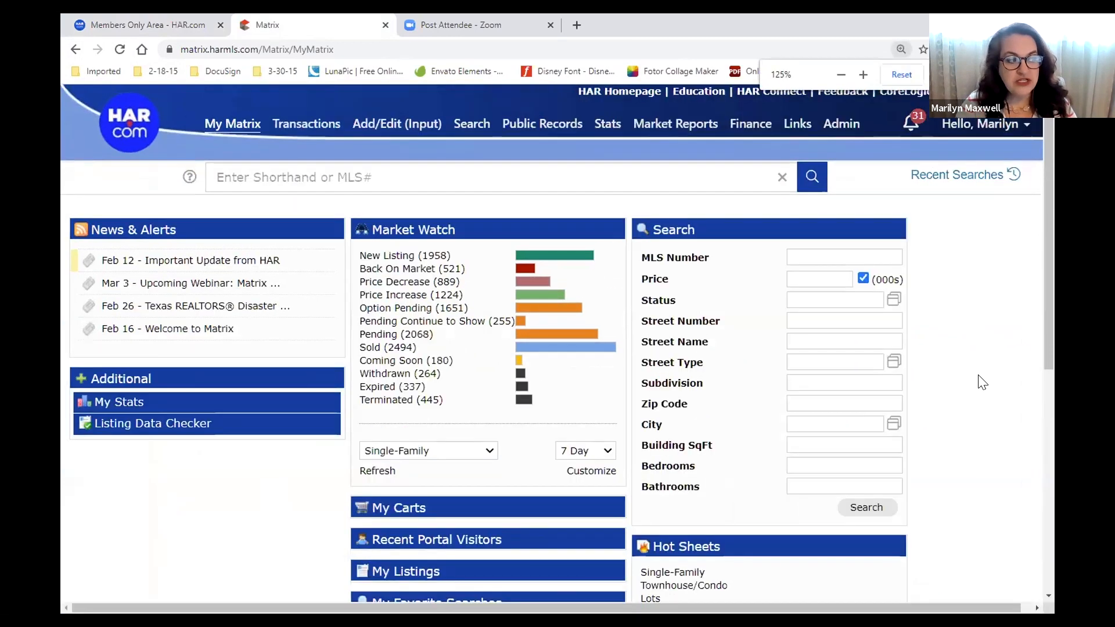
{"action": "left_click_drag", "start_coordinate": [740, 226], "coordinate": [804, 228]}
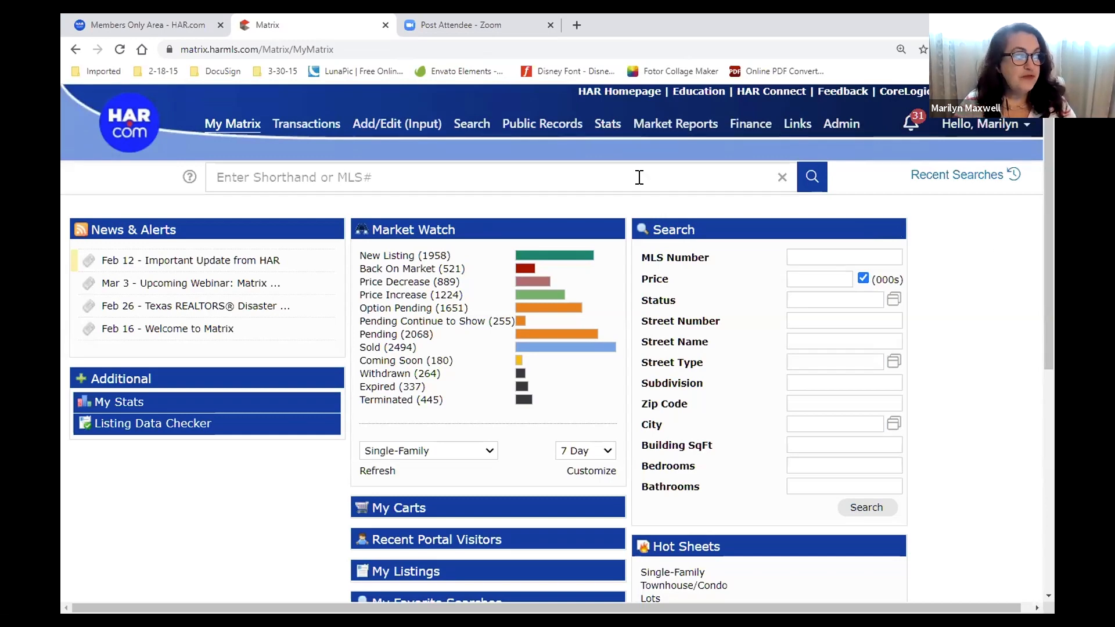
{"action": "mouse_move", "coordinate": [230, 134]}
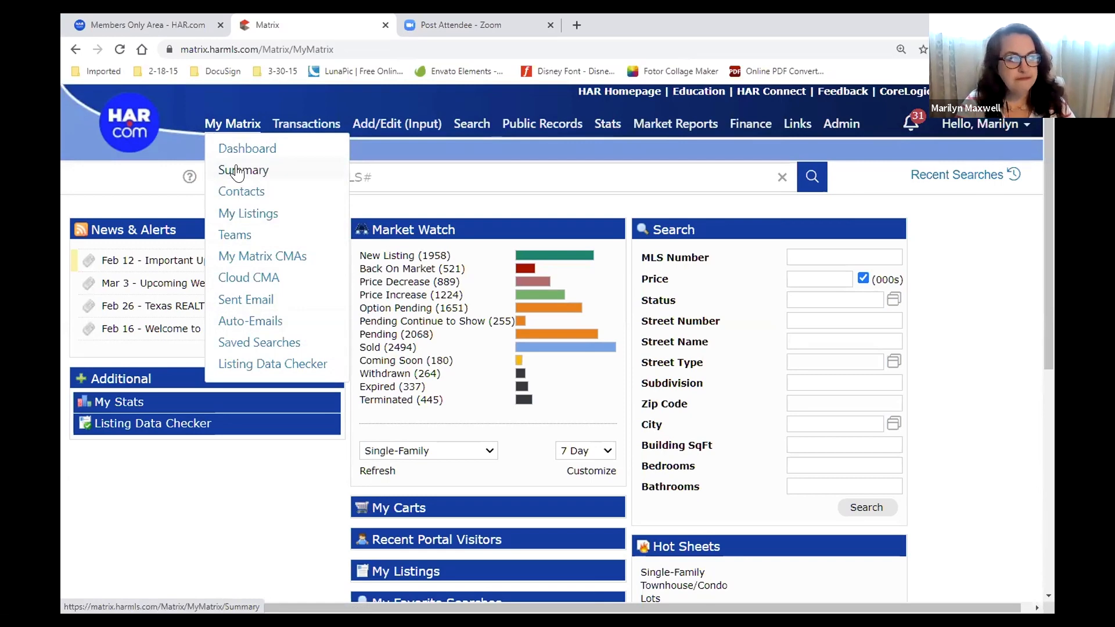
Go from the My Matrix Summary to Settings and open the My Information card
{"action": "left_click", "coordinate": [238, 173]}
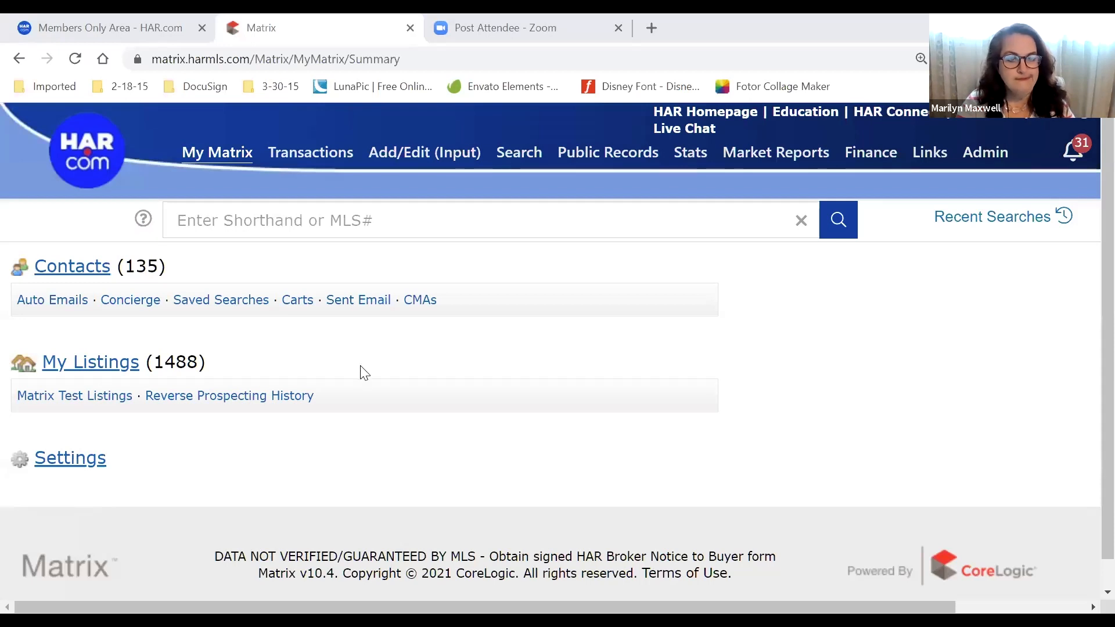
{"action": "left_click", "coordinate": [71, 458]}
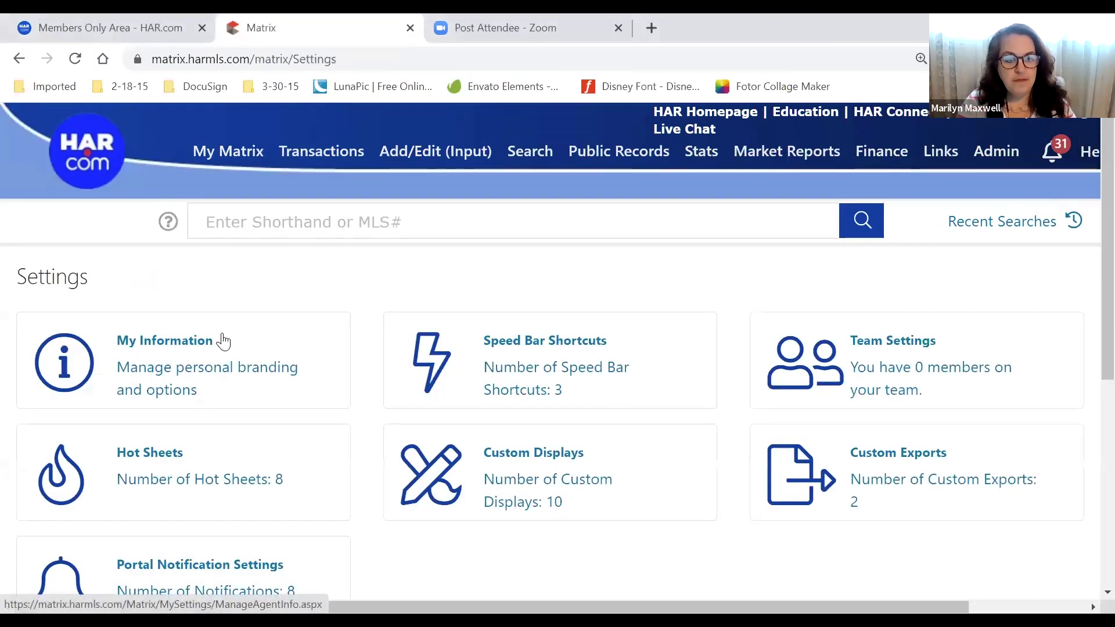
{"action": "scroll", "coordinate": [242, 448], "scroll_direction": "down", "scroll_amount": 1}
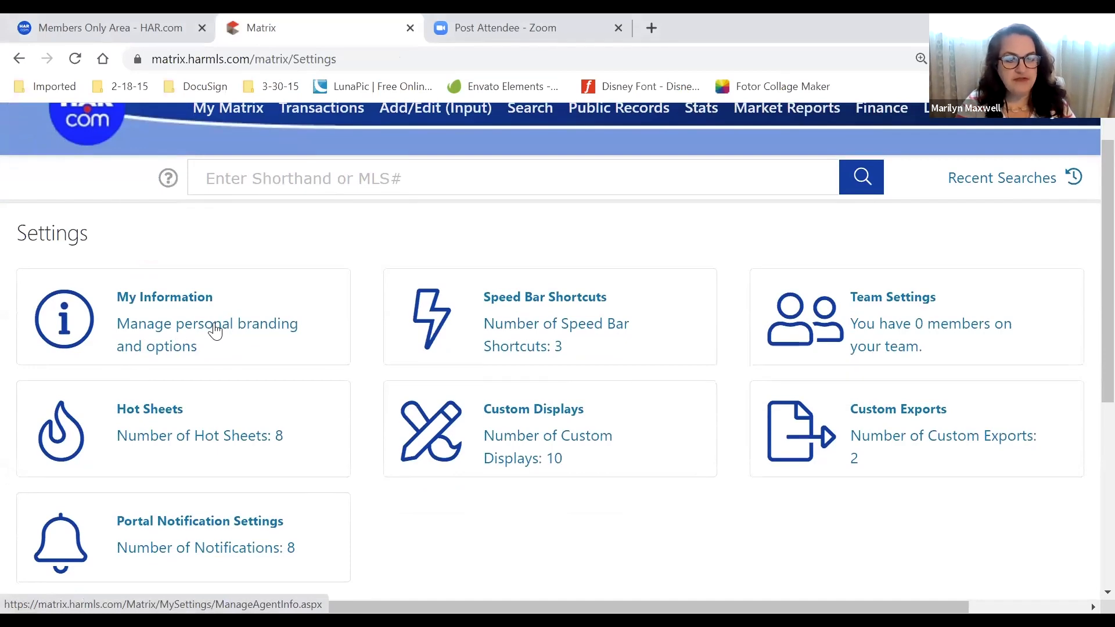
{"action": "left_click", "coordinate": [185, 342]}
{"action": "mouse_move", "coordinate": [202, 161]}
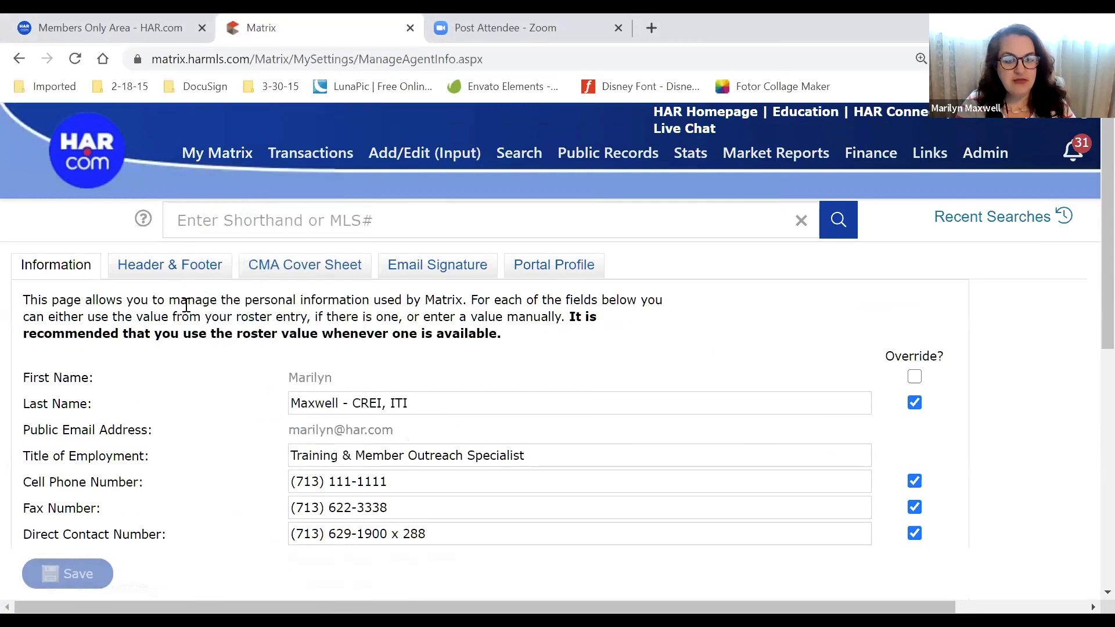
{"action": "scroll", "coordinate": [194, 369], "scroll_direction": "down", "scroll_amount": 1}
{"action": "scroll", "coordinate": [194, 370], "scroll_direction": "down", "scroll_amount": 2}
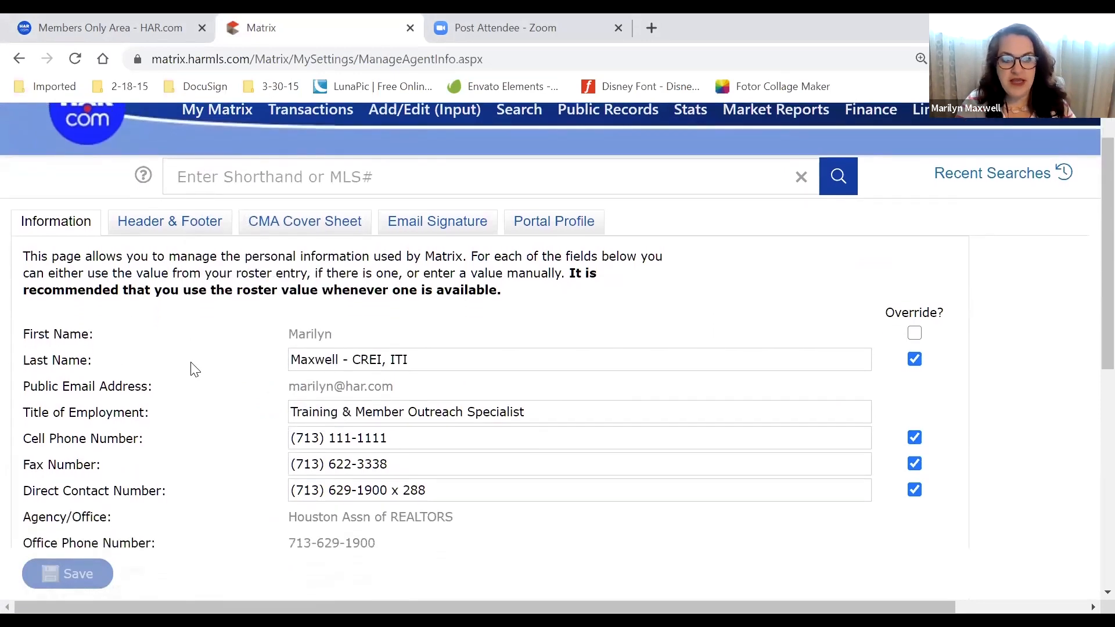
{"action": "scroll", "coordinate": [194, 369], "scroll_direction": "down", "scroll_amount": 2}
{"action": "scroll", "coordinate": [194, 369], "scroll_direction": "down", "scroll_amount": 3}
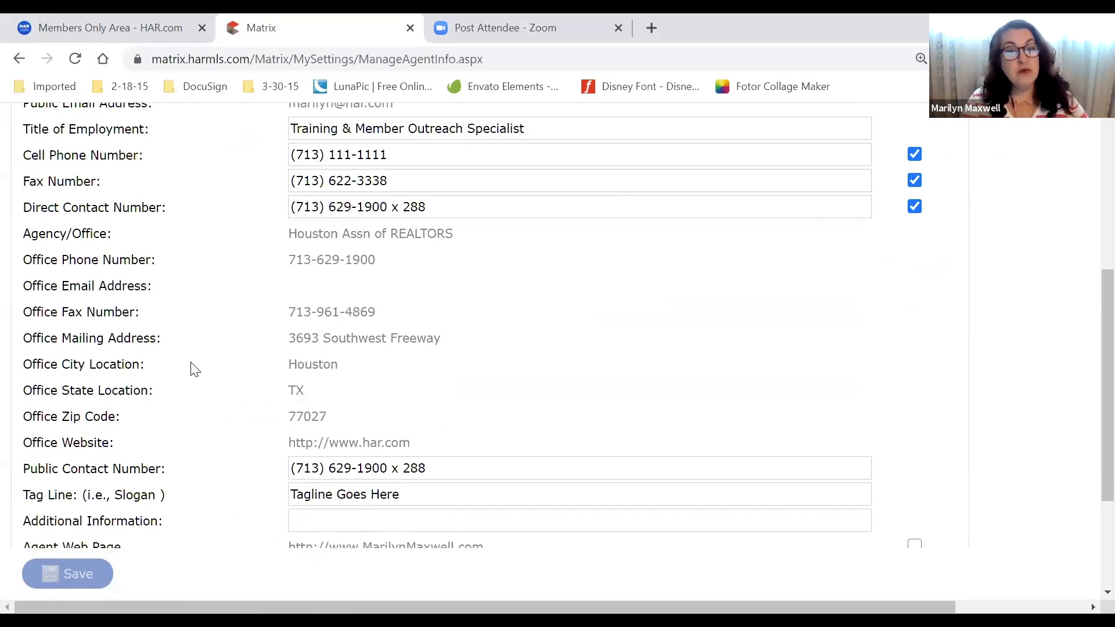
{"action": "left_click_drag", "start_coordinate": [418, 349], "coordinate": [317, 346]}
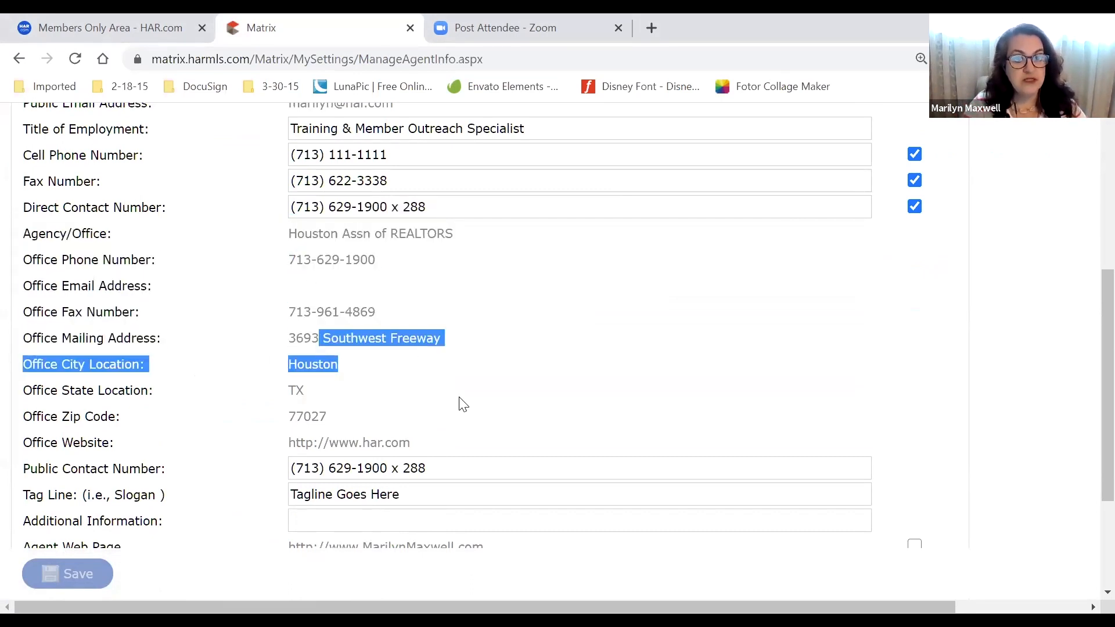
{"action": "scroll", "coordinate": [460, 401], "scroll_direction": "up", "scroll_amount": 3}
{"action": "mouse_move", "coordinate": [430, 263]}
{"action": "left_mouse_down"}
{"action": "mouse_move", "coordinate": [315, 256]}
{"action": "mouse_move", "coordinate": [419, 261]}
{"action": "left_mouse_up"}
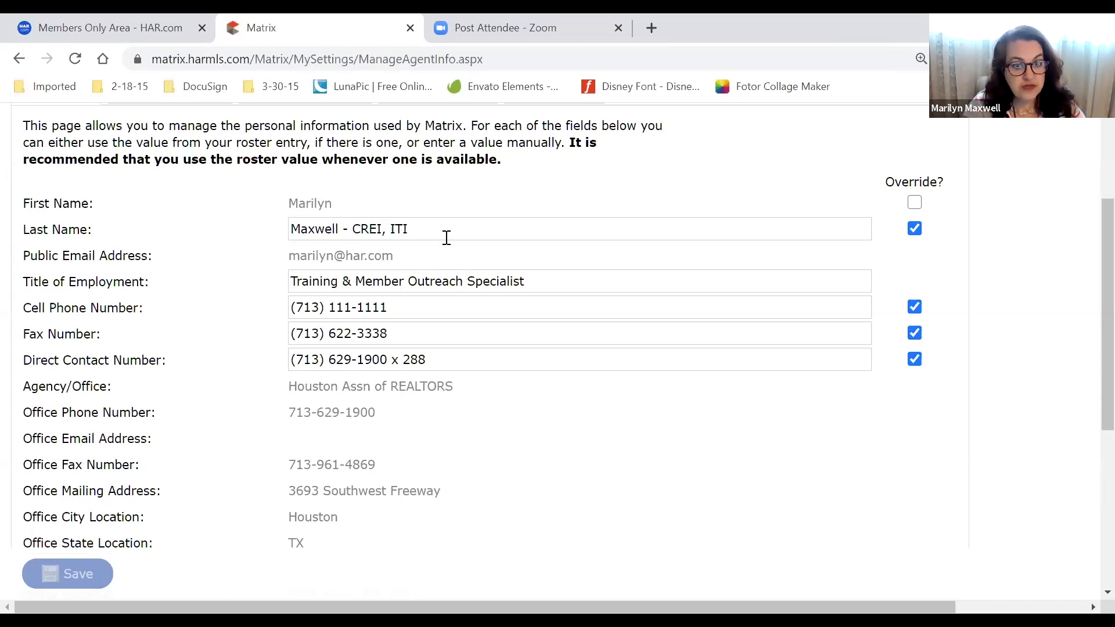
{"action": "left_click", "coordinate": [913, 229]}
{"action": "left_click", "coordinate": [913, 228]}
{"action": "left_click", "coordinate": [914, 230]}
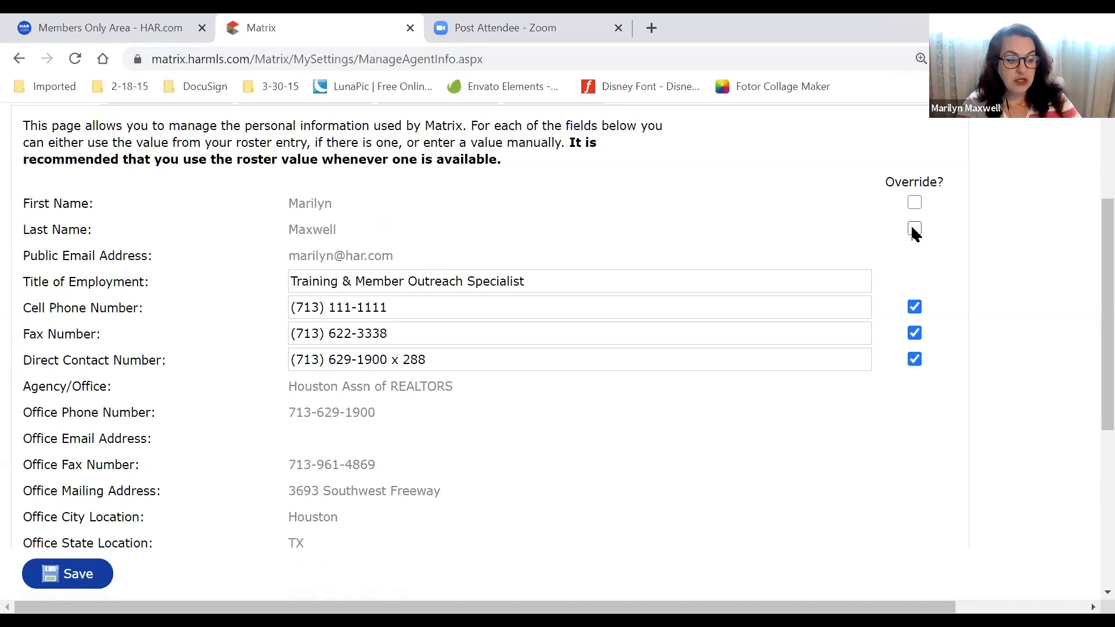
{"action": "left_click", "coordinate": [913, 230]}
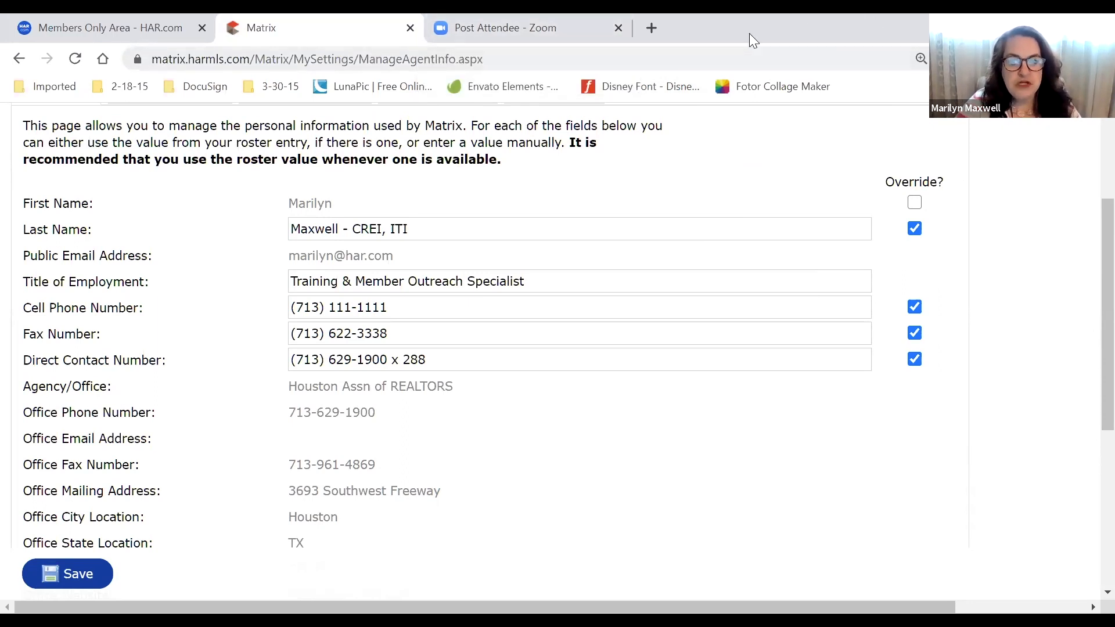
{"action": "scroll", "coordinate": [667, 270], "scroll_direction": "down", "scroll_amount": 2}
{"action": "scroll", "coordinate": [666, 270], "scroll_direction": "down", "scroll_amount": 5}
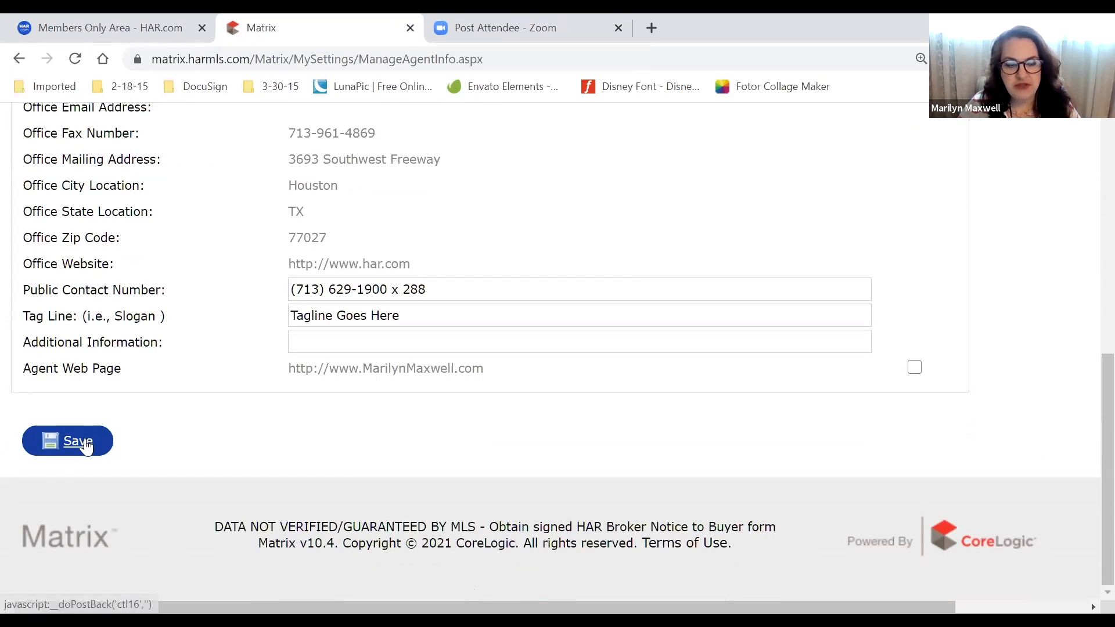
{"action": "scroll", "coordinate": [82, 447], "scroll_direction": "up", "scroll_amount": 9}
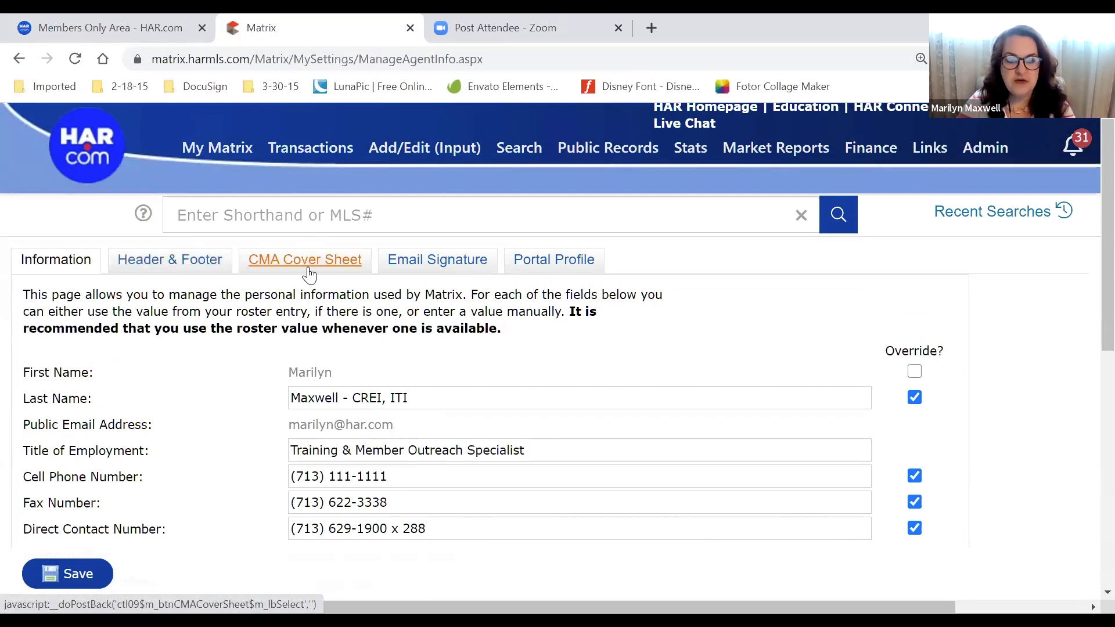
Open the Email Signature settings without saving changes and scroll down to the signature block
{"action": "left_click", "coordinate": [441, 269]}
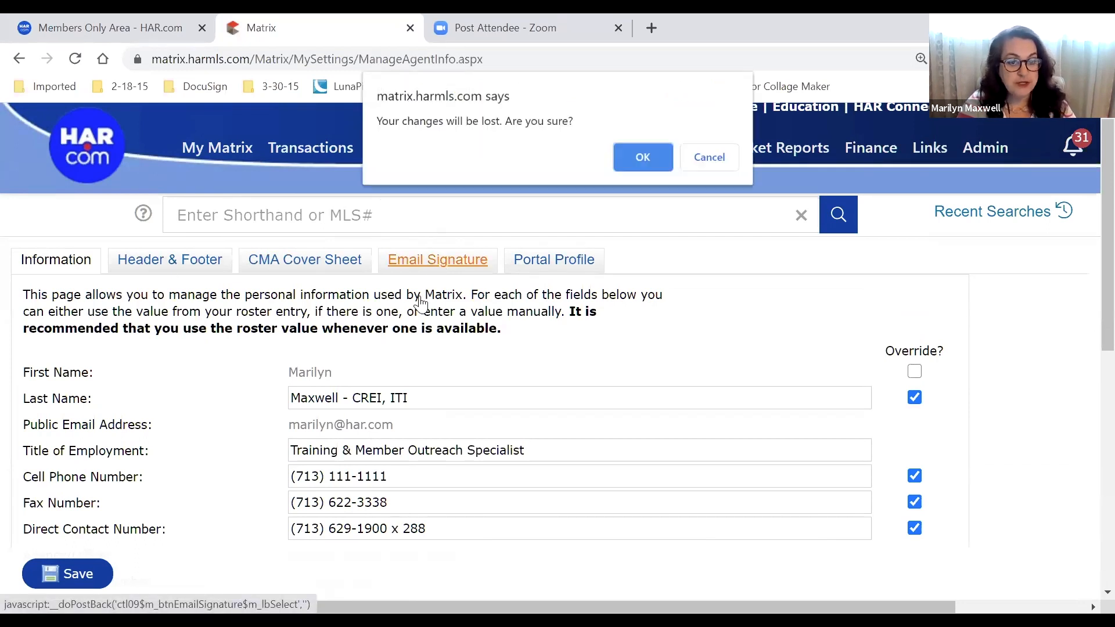
{"action": "left_click", "coordinate": [640, 156]}
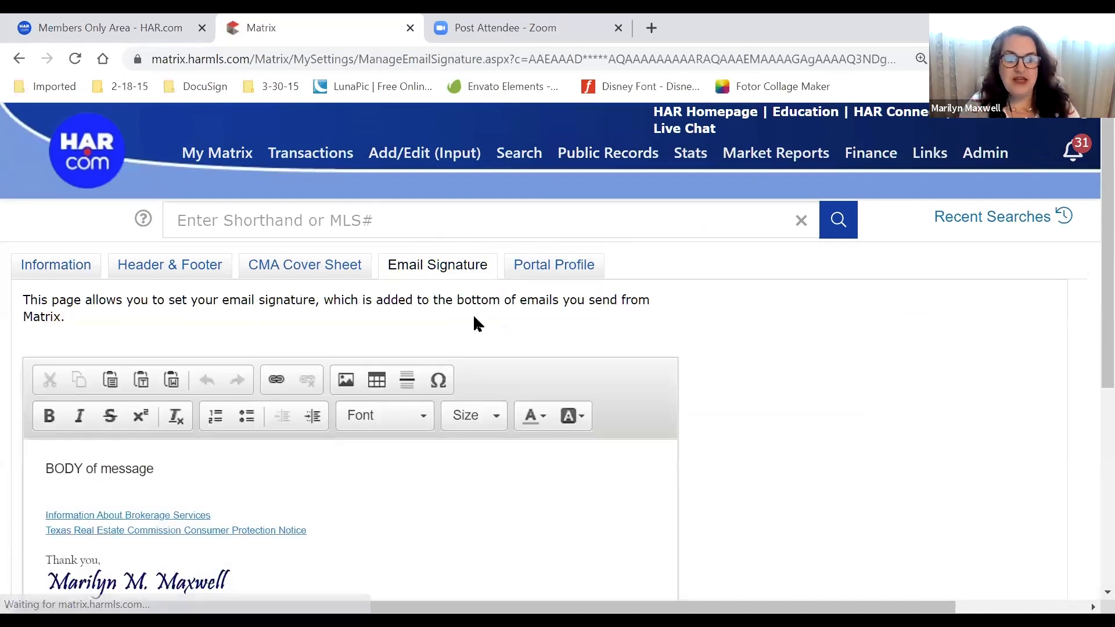
{"action": "scroll", "coordinate": [469, 321], "scroll_direction": "down", "scroll_amount": 2}
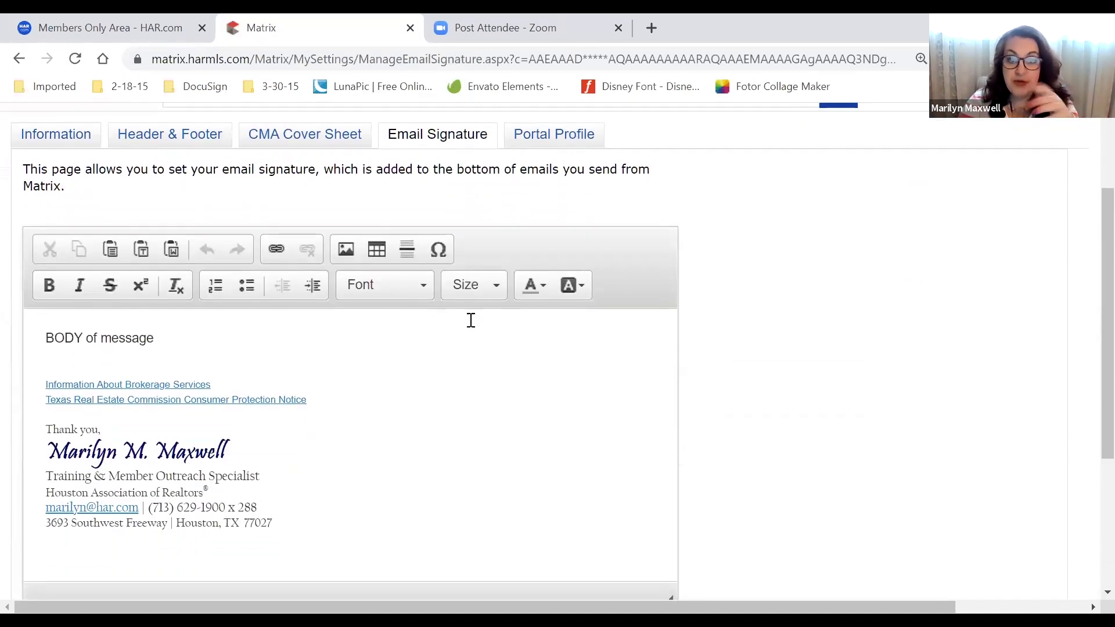
{"action": "scroll", "coordinate": [403, 354], "scroll_direction": "down", "scroll_amount": 3}
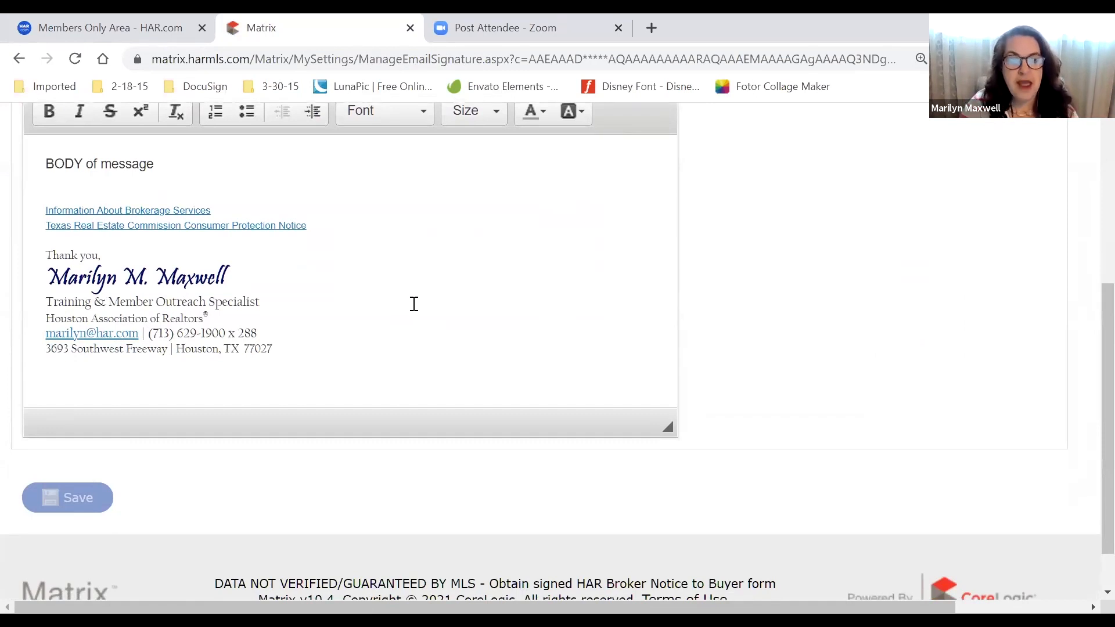
{"action": "scroll", "coordinate": [414, 304], "scroll_direction": "down", "scroll_amount": 1}
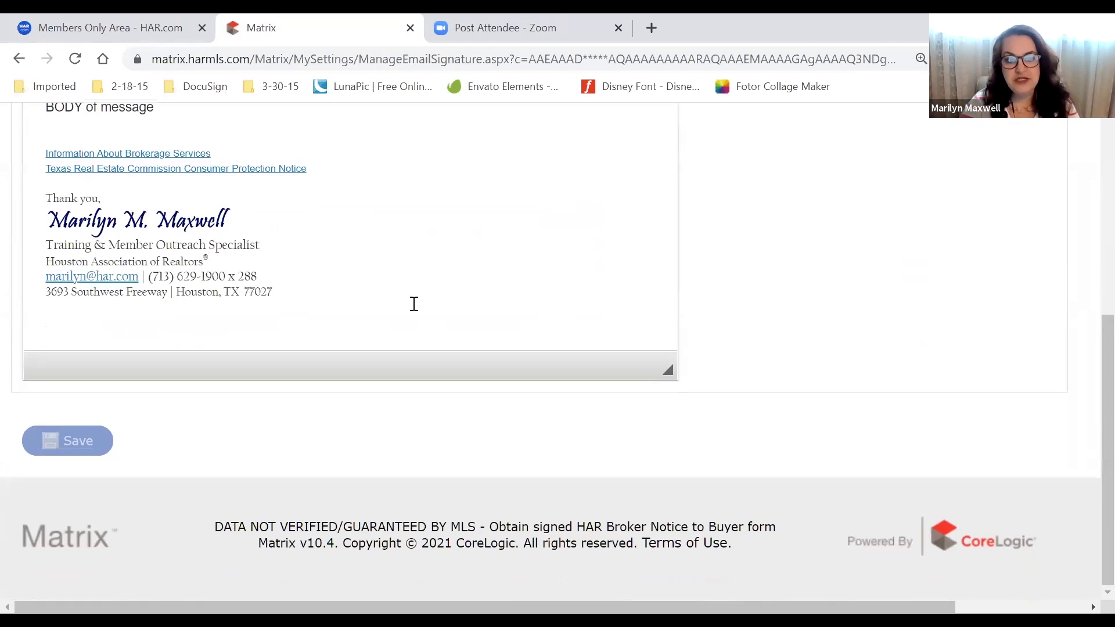
{"action": "mouse_move", "coordinate": [350, 298]}
{"action": "left_mouse_down"}
{"action": "mouse_move", "coordinate": [89, 249]}
{"action": "mouse_move", "coordinate": [56, 211]}
{"action": "left_mouse_up"}
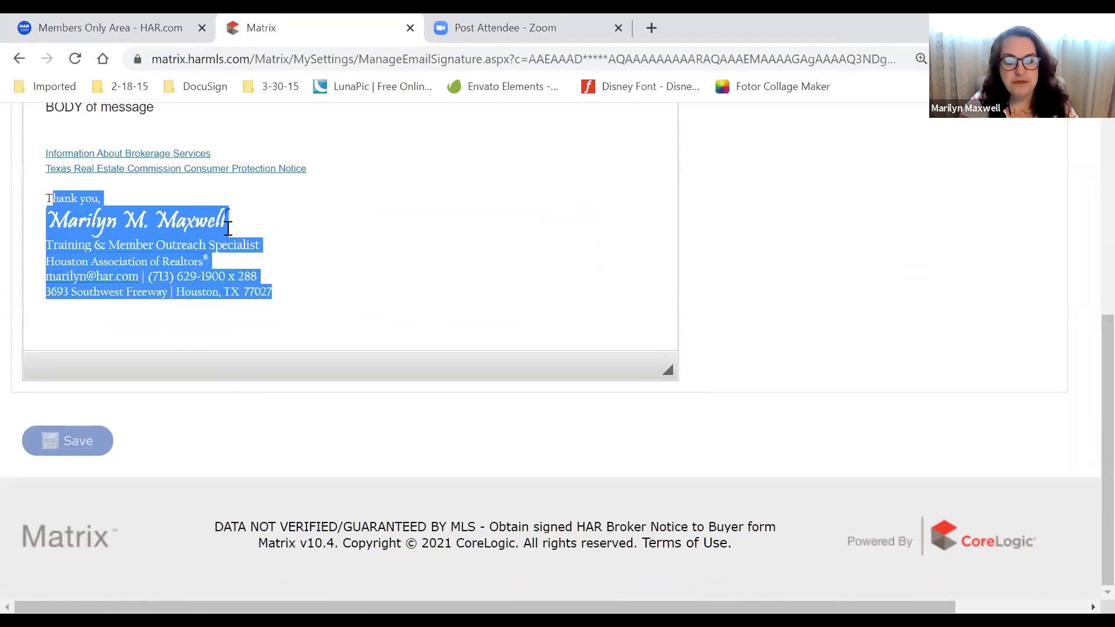
Enlarge the page to read the signature and brokerage notice links, clearing stray selections
{"action": "key", "text": "ctrl+plus"}
{"action": "key", "text": "ctrl+plus"}
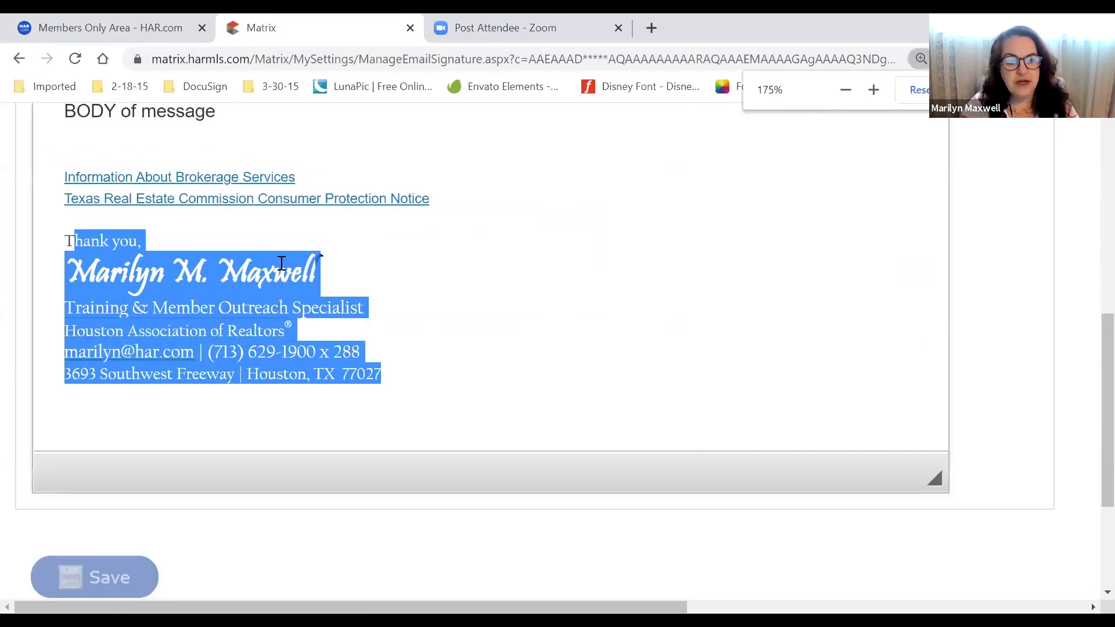
{"action": "left_click", "coordinate": [516, 256]}
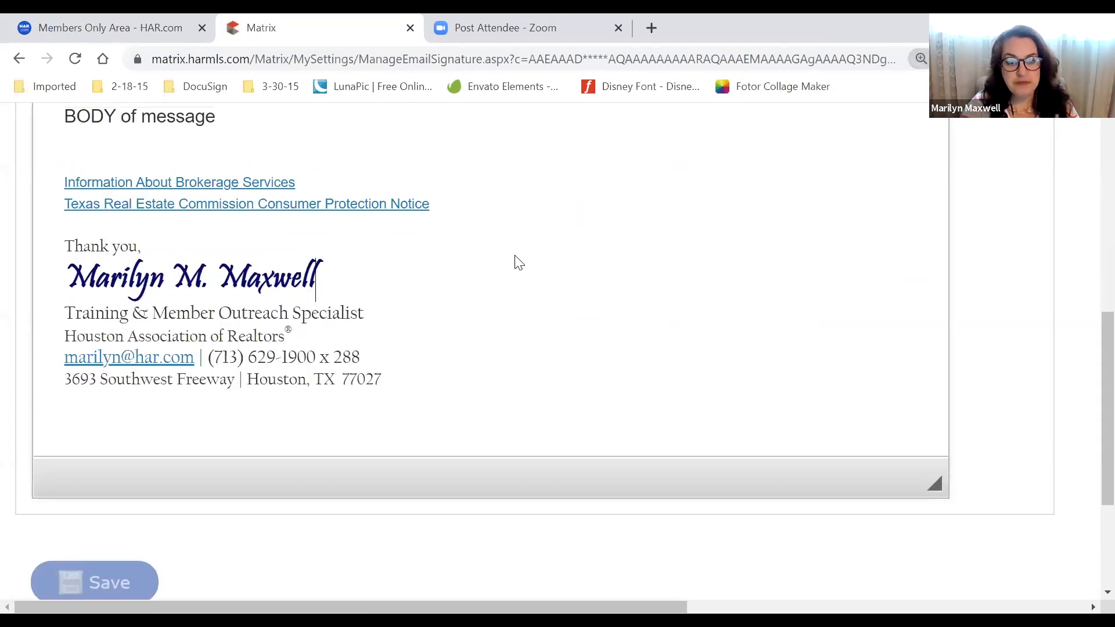
{"action": "scroll", "coordinate": [500, 294], "scroll_direction": "up", "scroll_amount": 2}
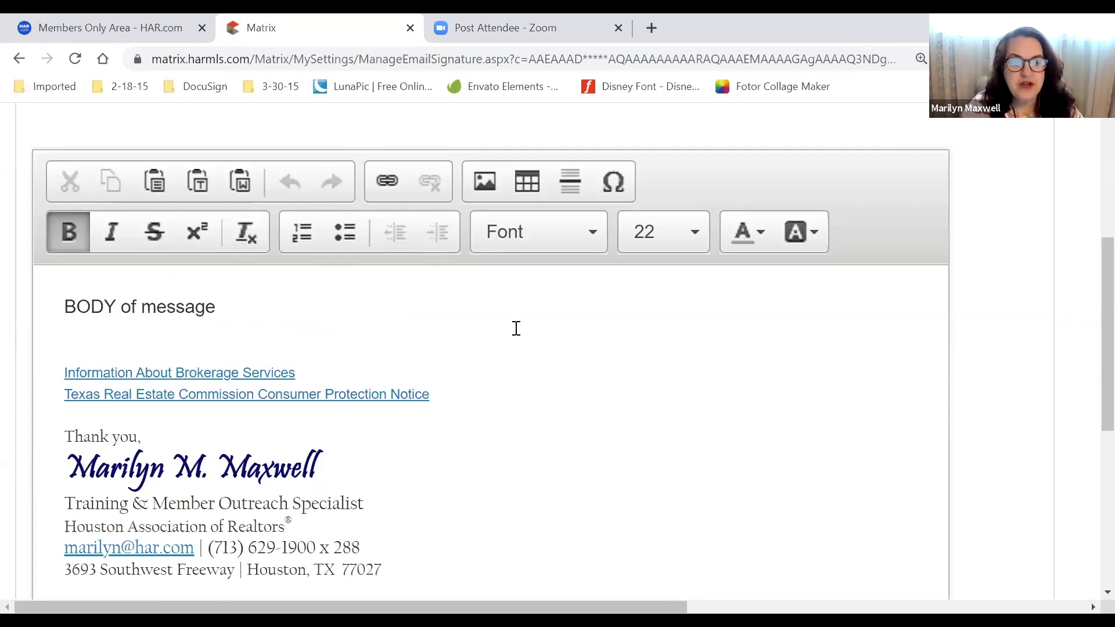
{"action": "scroll", "coordinate": [516, 328], "scroll_direction": "down", "scroll_amount": 1}
{"action": "scroll", "coordinate": [516, 328], "scroll_direction": "down", "scroll_amount": 2}
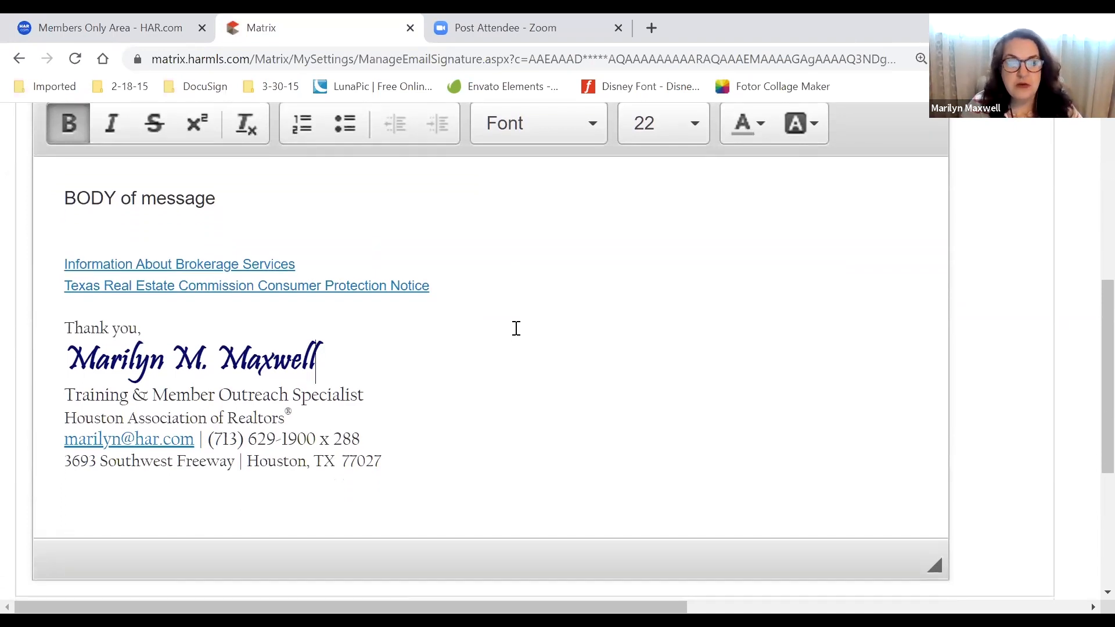
{"action": "left_click_drag", "start_coordinate": [473, 281], "coordinate": [294, 277]}
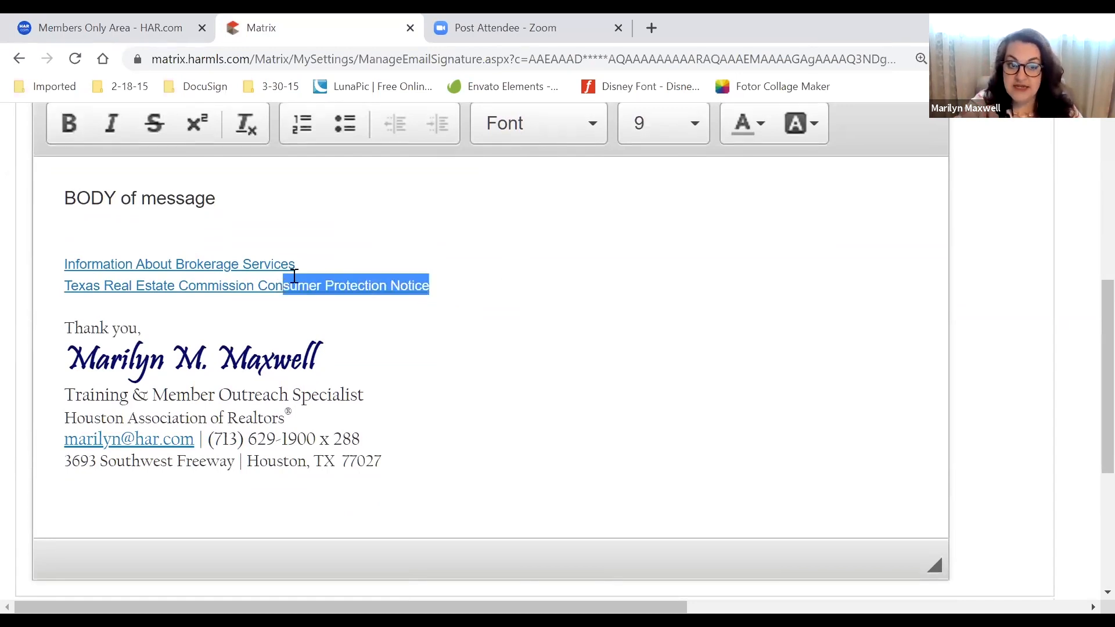
{"action": "left_click", "coordinate": [414, 225]}
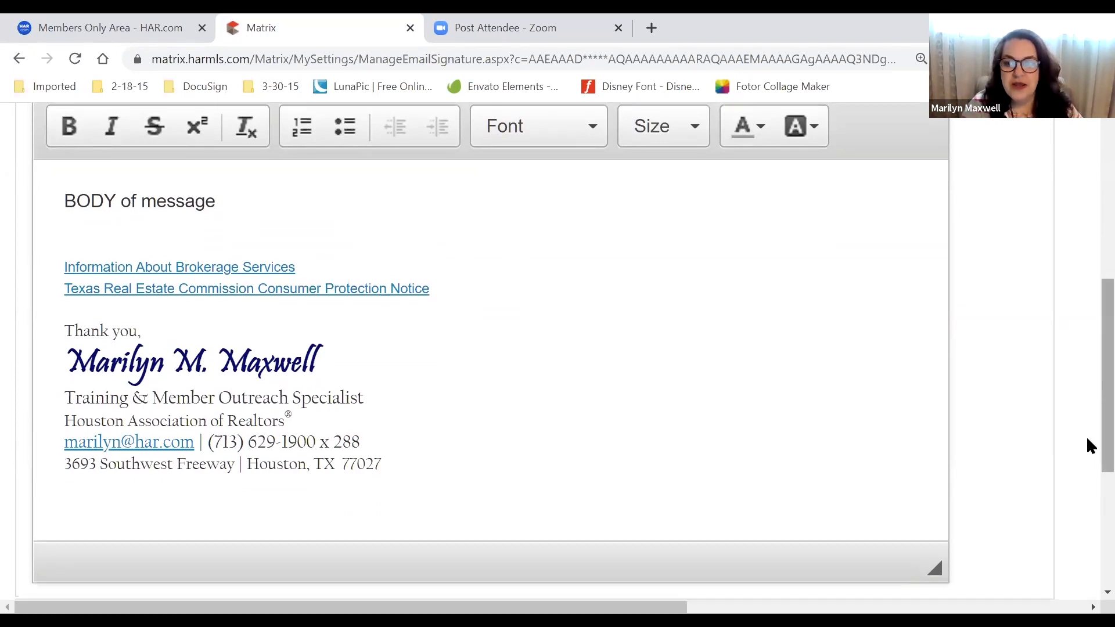
{"action": "scroll", "coordinate": [1086, 437], "scroll_direction": "up", "scroll_amount": 7}
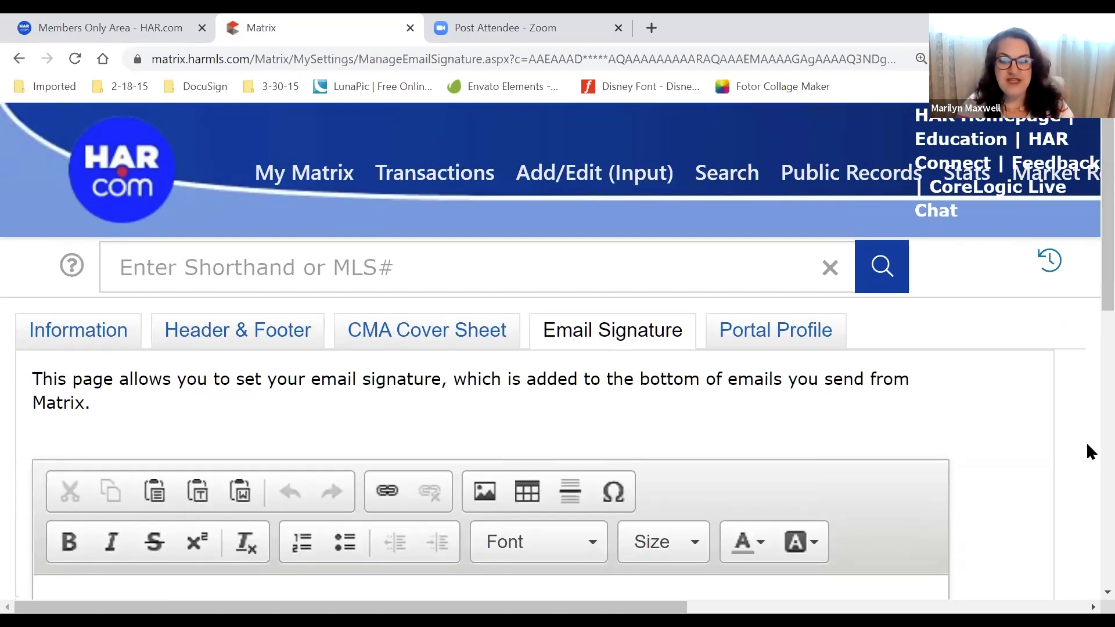
Zoom back out and scroll to review the whole signature block in view
{"action": "key", "text": "ctrl+minus"}
{"action": "key", "text": "ctrl+minus"}
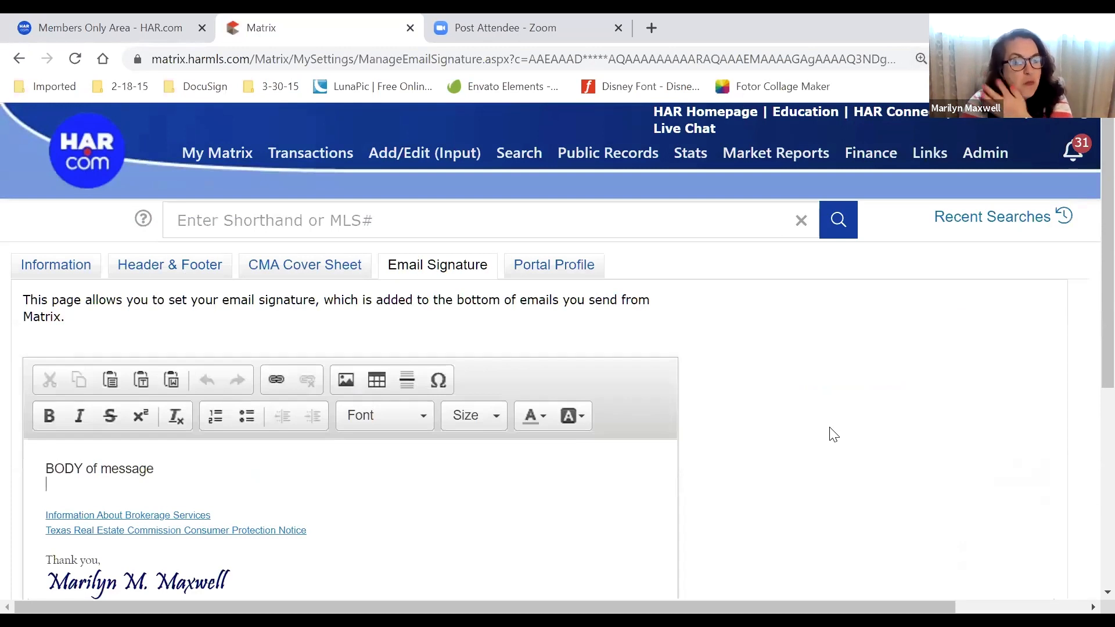
{"action": "scroll", "coordinate": [904, 407], "scroll_direction": "down", "scroll_amount": 1}
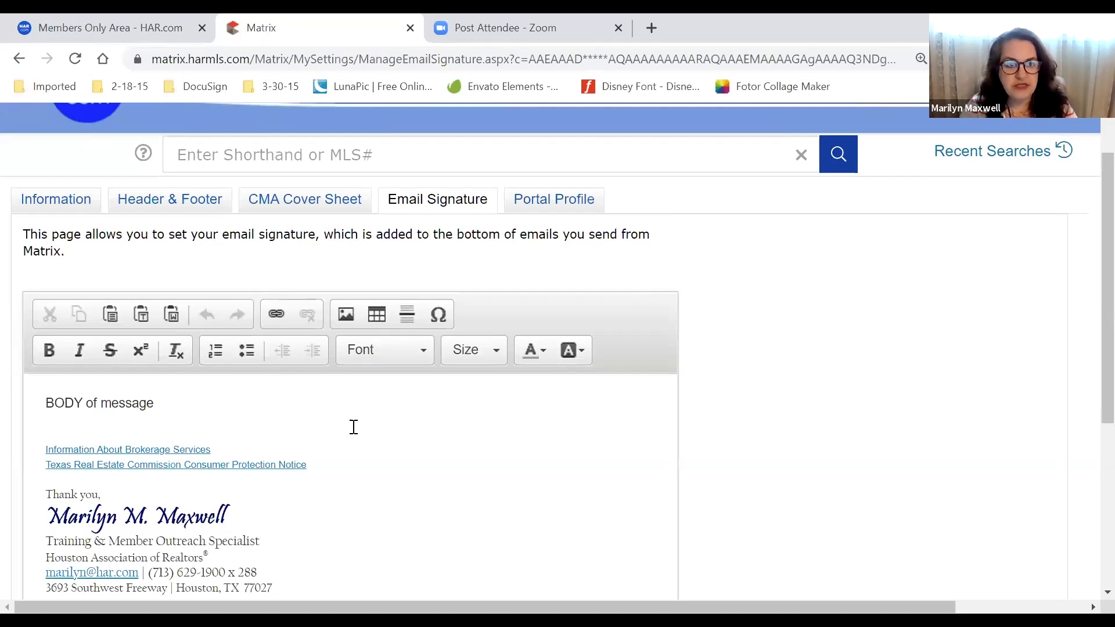
{"action": "scroll", "coordinate": [354, 426], "scroll_direction": "up", "scroll_amount": 1}
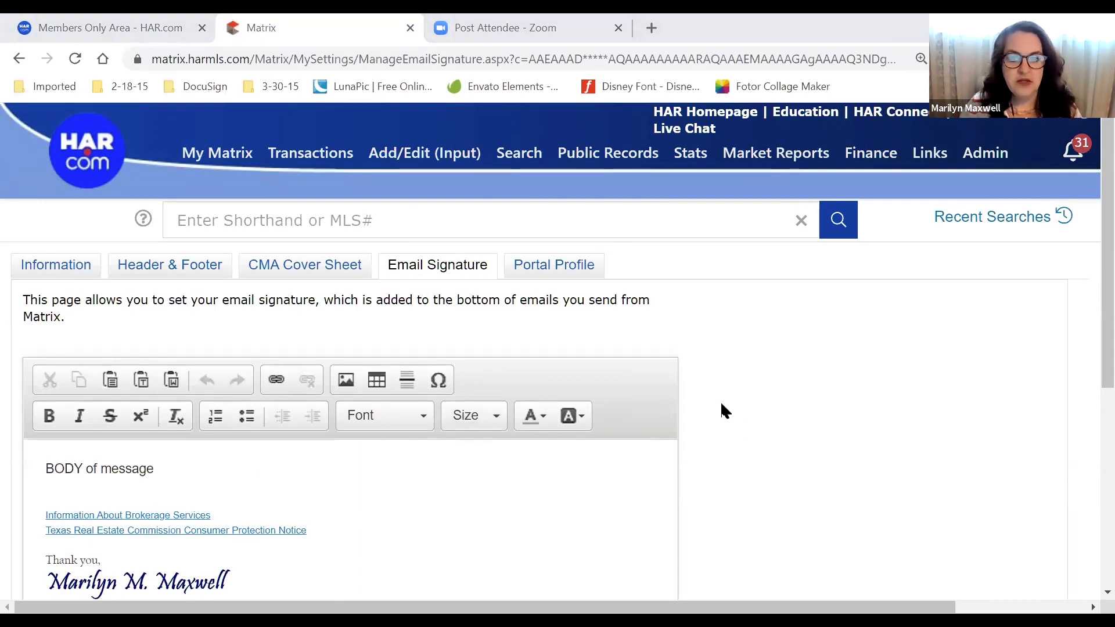
{"action": "scroll", "coordinate": [705, 406], "scroll_direction": "down", "scroll_amount": 1}
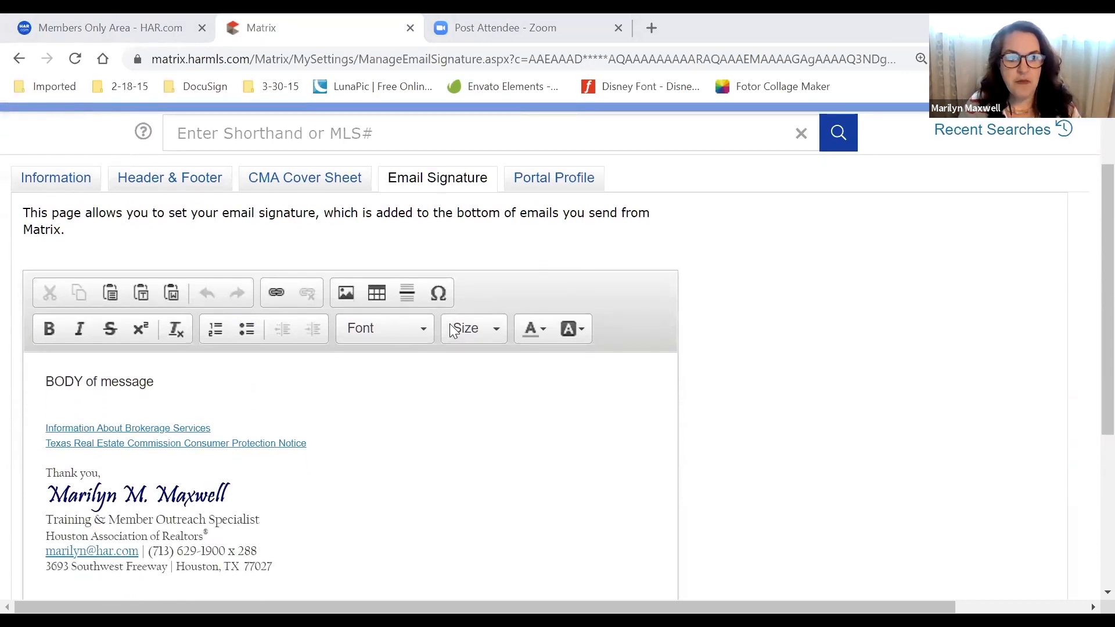
{"action": "scroll", "coordinate": [240, 364], "scroll_direction": "up", "scroll_amount": 1}
{"action": "mouse_move", "coordinate": [214, 157]}
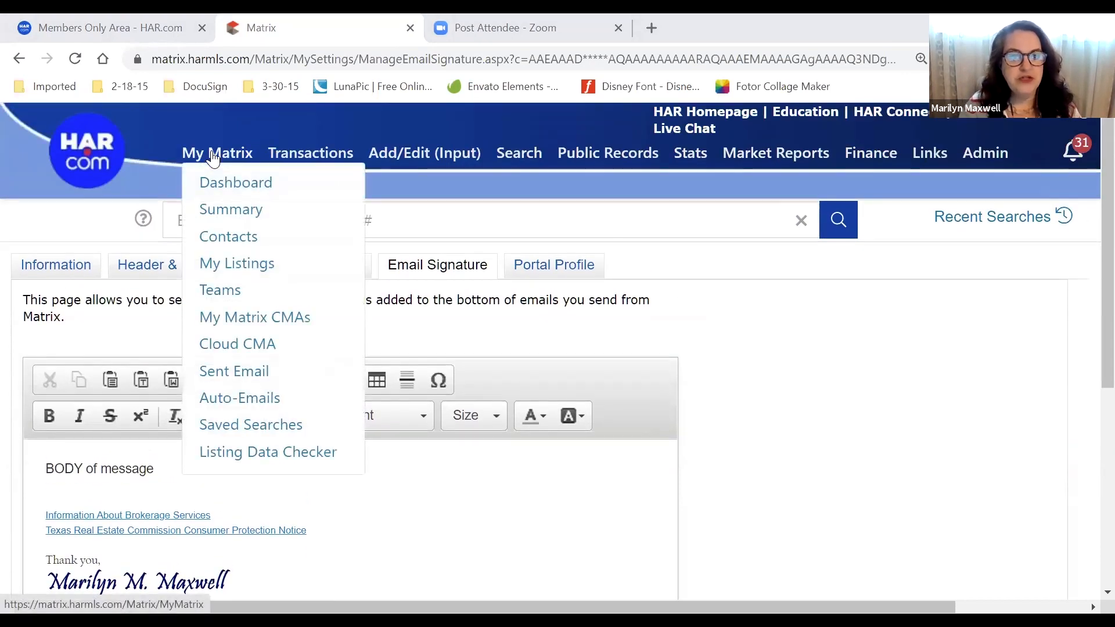
Open My Information through Summary > Settings and review the agent's personal details
{"action": "left_click", "coordinate": [239, 220]}
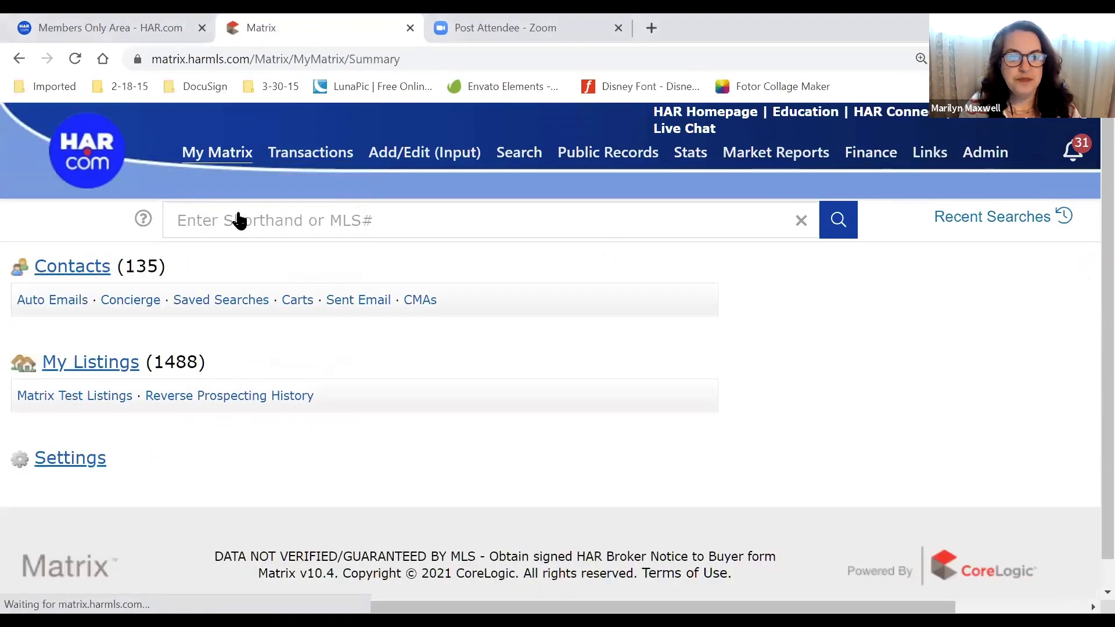
{"action": "left_click", "coordinate": [75, 468]}
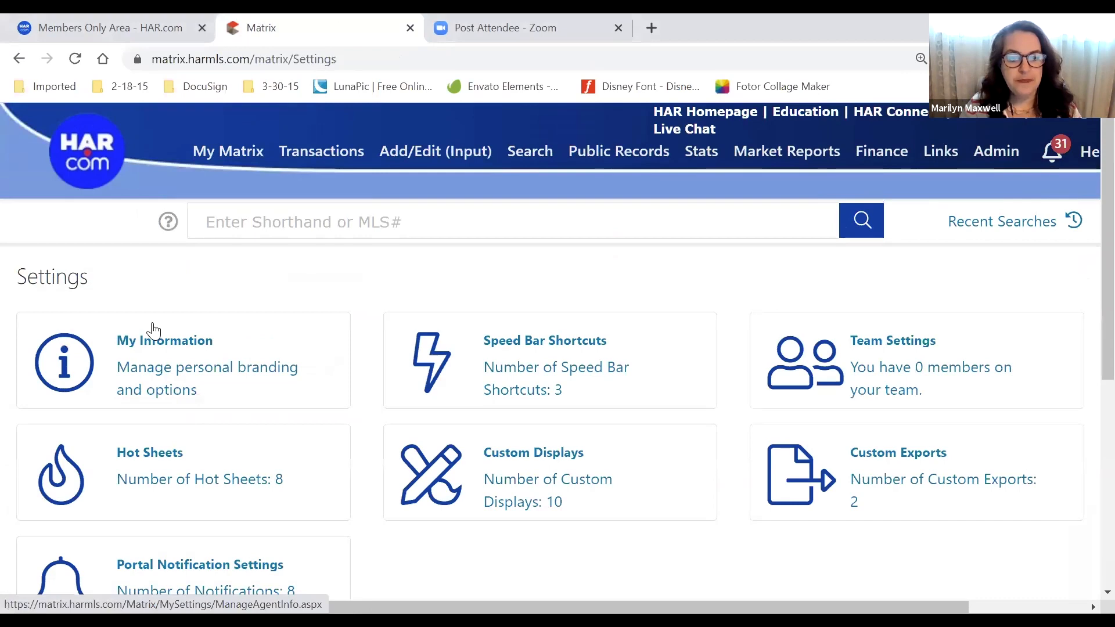
{"action": "left_click", "coordinate": [153, 333]}
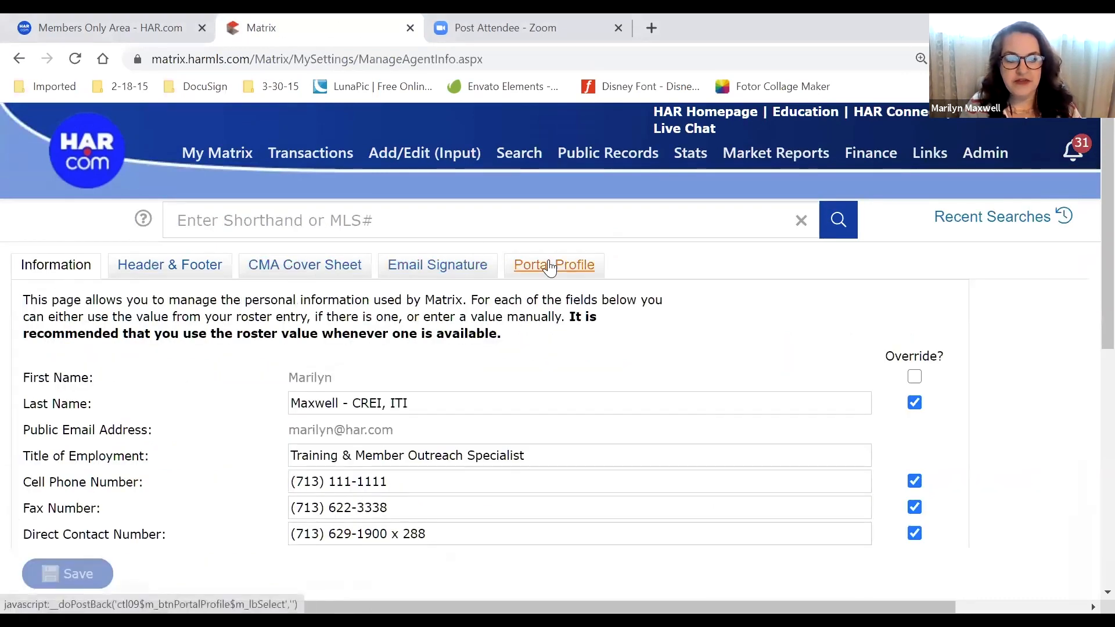
{"action": "scroll", "coordinate": [212, 459], "scroll_direction": "down", "scroll_amount": 2}
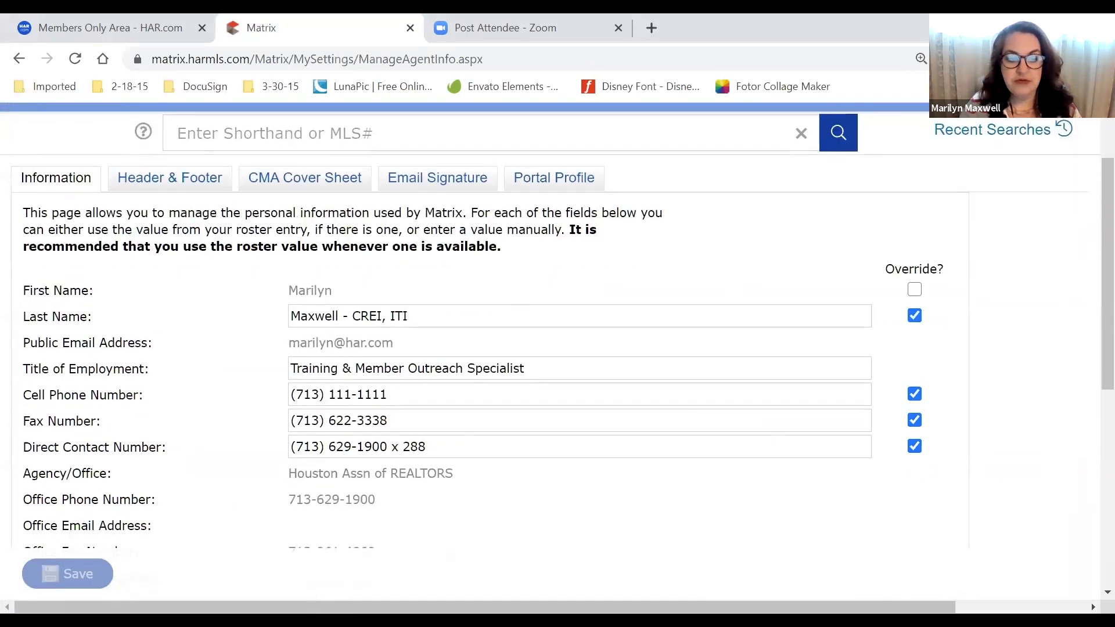
{"action": "scroll", "coordinate": [99, 574], "scroll_direction": "up", "scroll_amount": 2}
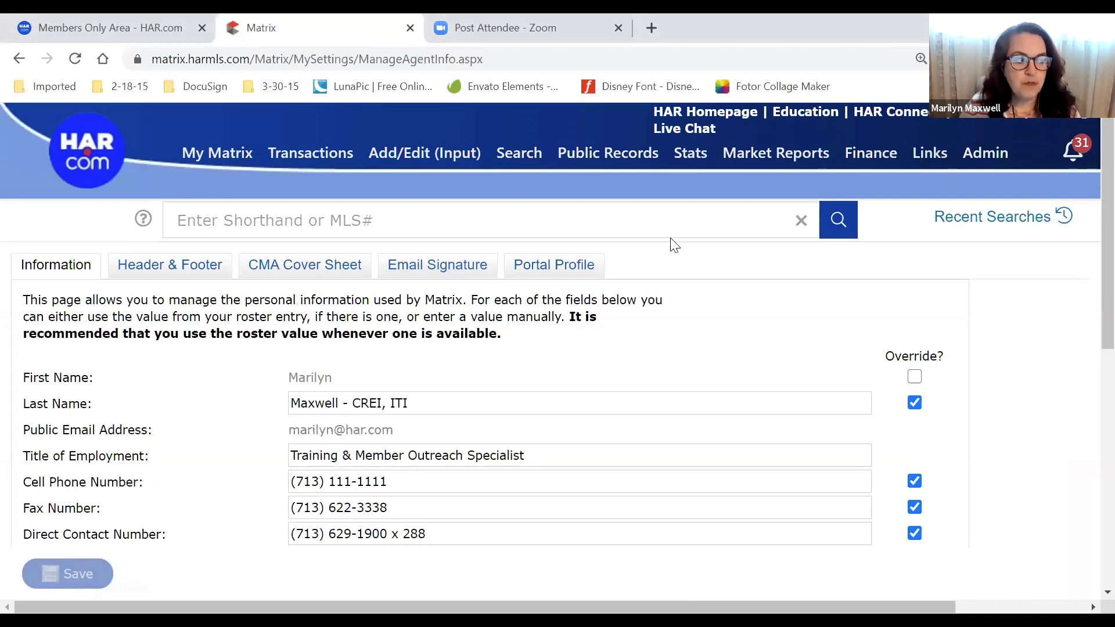
Open My Matrix > Contacts to list the 135 contacts
{"action": "mouse_move", "coordinate": [501, 155]}
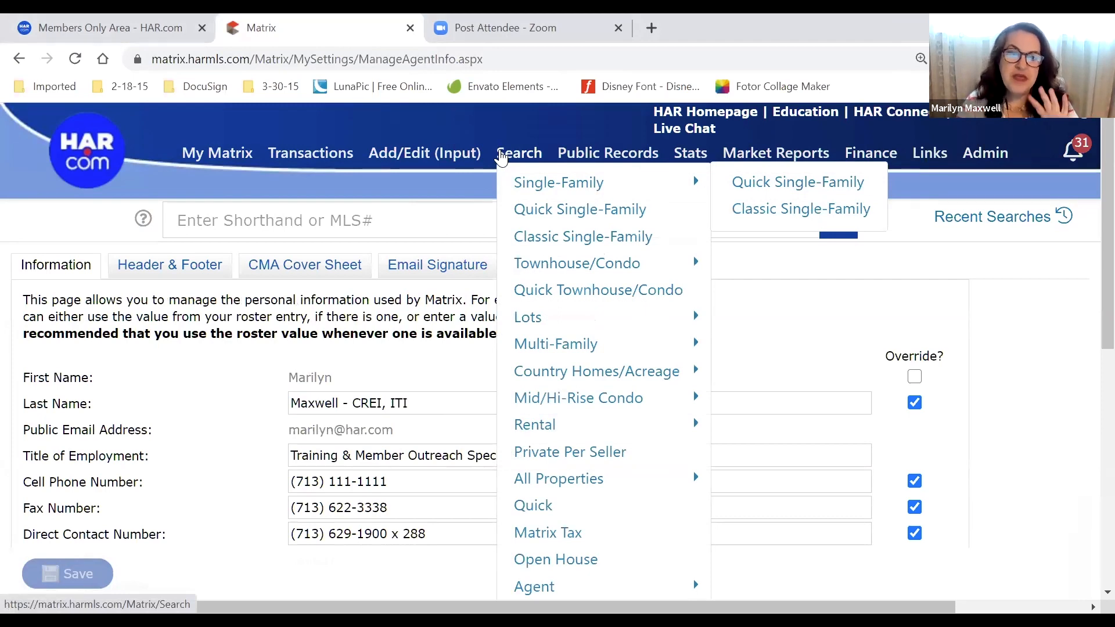
{"action": "mouse_move", "coordinate": [224, 158]}
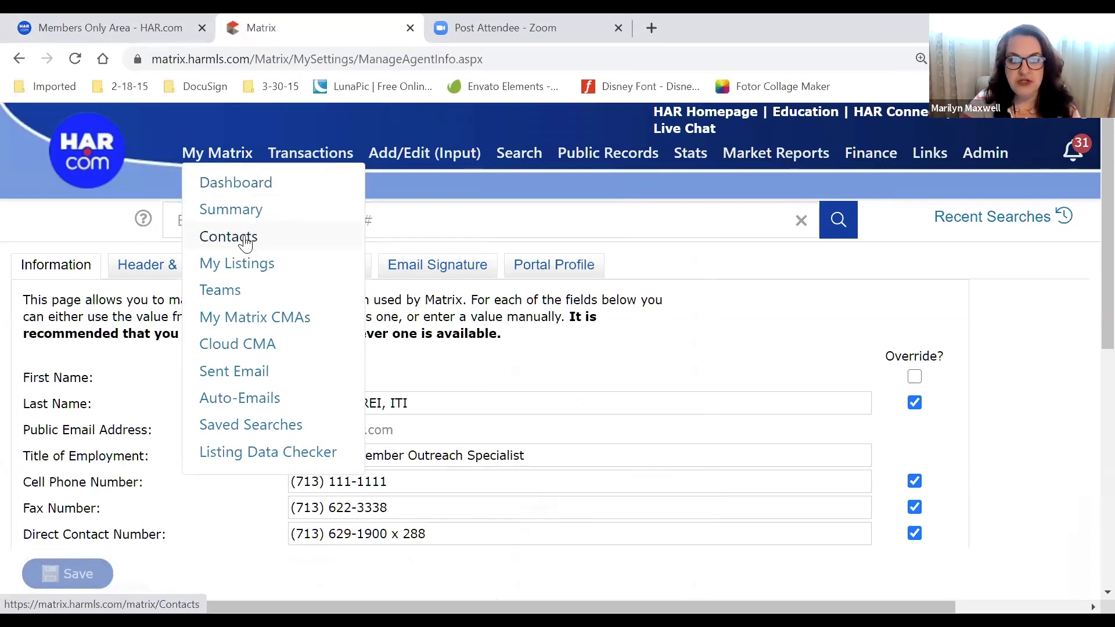
{"action": "left_click", "coordinate": [245, 239]}
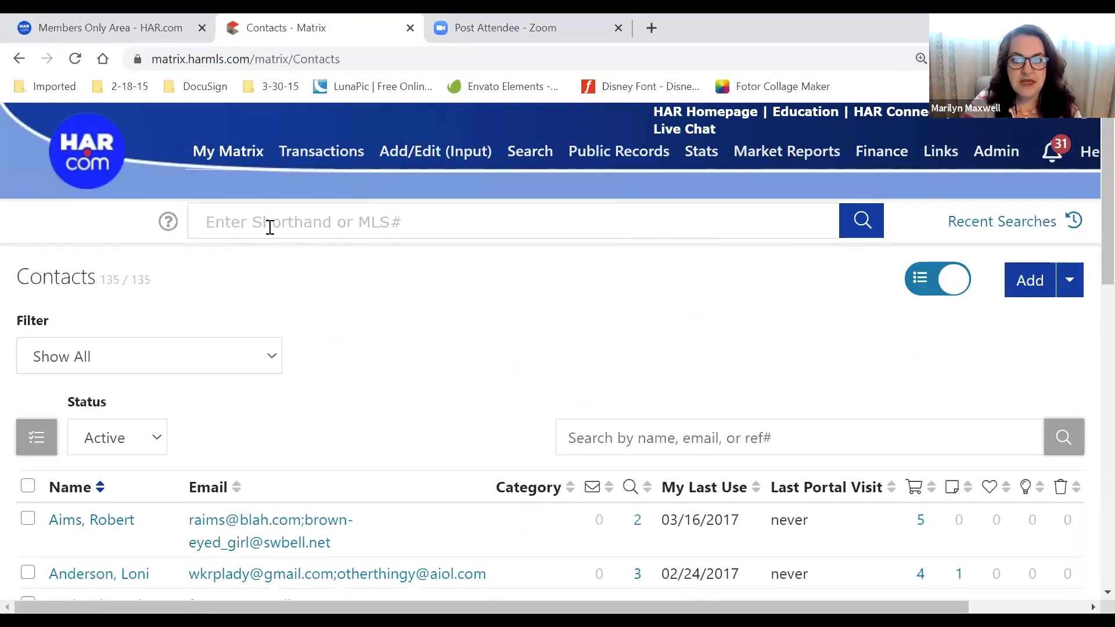
{"action": "left_click_drag", "start_coordinate": [1037, 257], "coordinate": [1032, 197]}
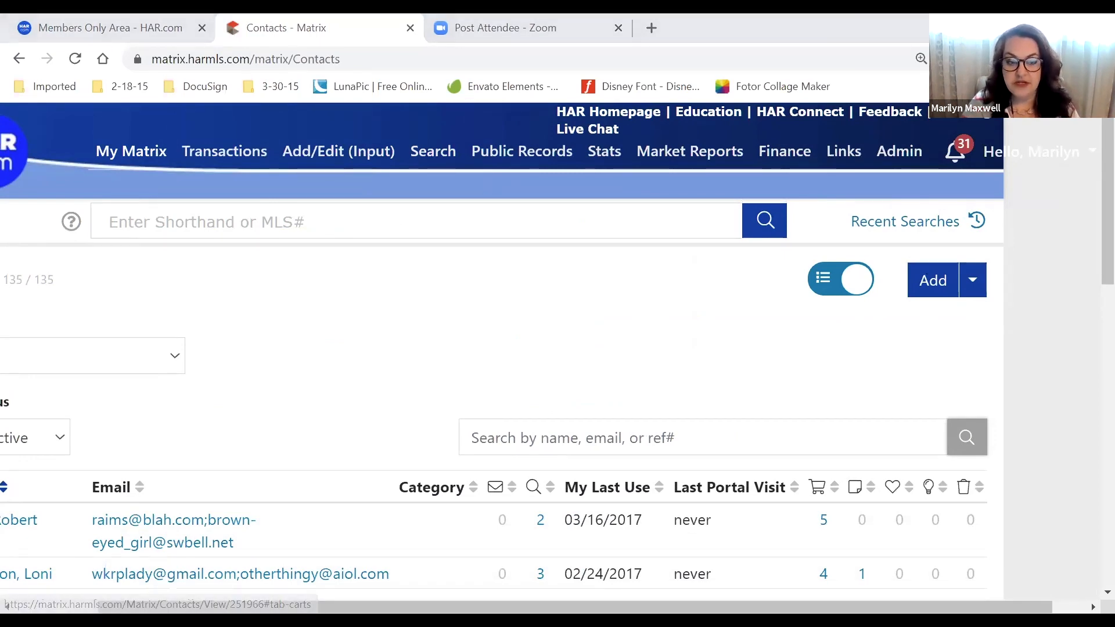
{"action": "left_click_drag", "start_coordinate": [952, 607], "coordinate": [865, 607]}
{"action": "mouse_move", "coordinate": [537, 161]}
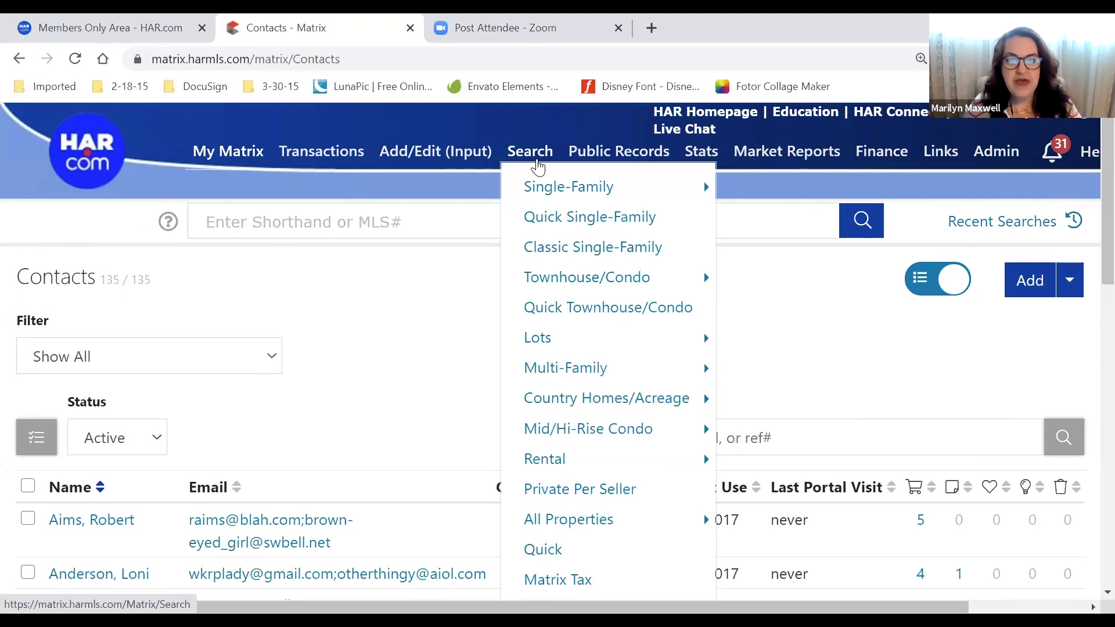
Open the Classic Single-Family search form from Search > Single-Family
{"action": "mouse_move", "coordinate": [540, 186]}
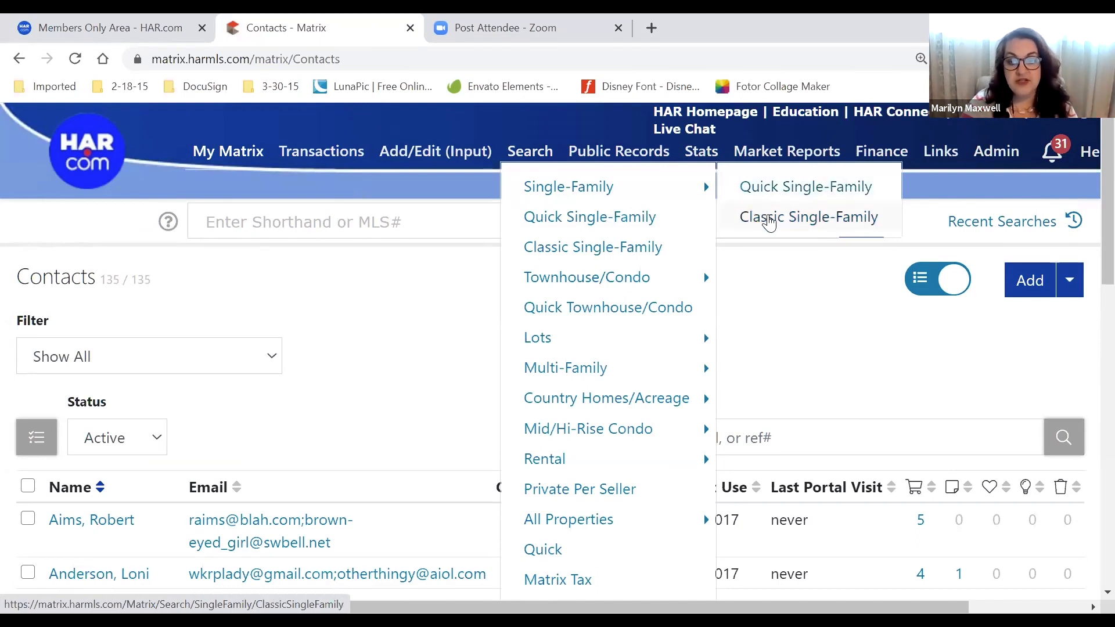
{"action": "left_click", "coordinate": [768, 219]}
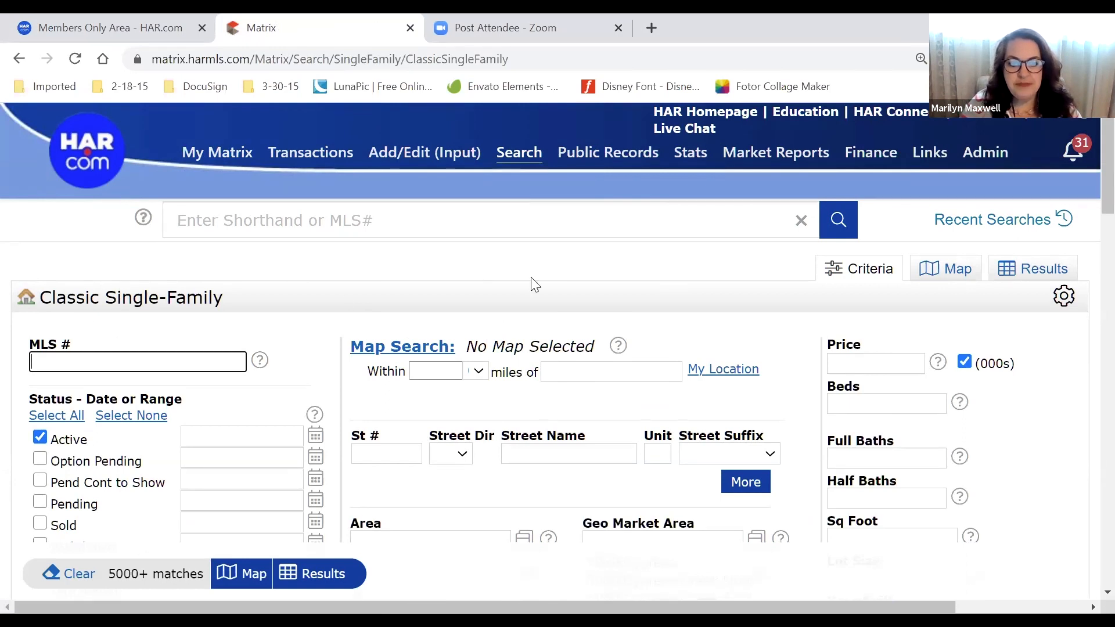
Scroll through the Classic Single-Family form, then show the Search > Single-Family submenu
{"action": "scroll", "coordinate": [864, 298], "scroll_direction": "down", "scroll_amount": 3}
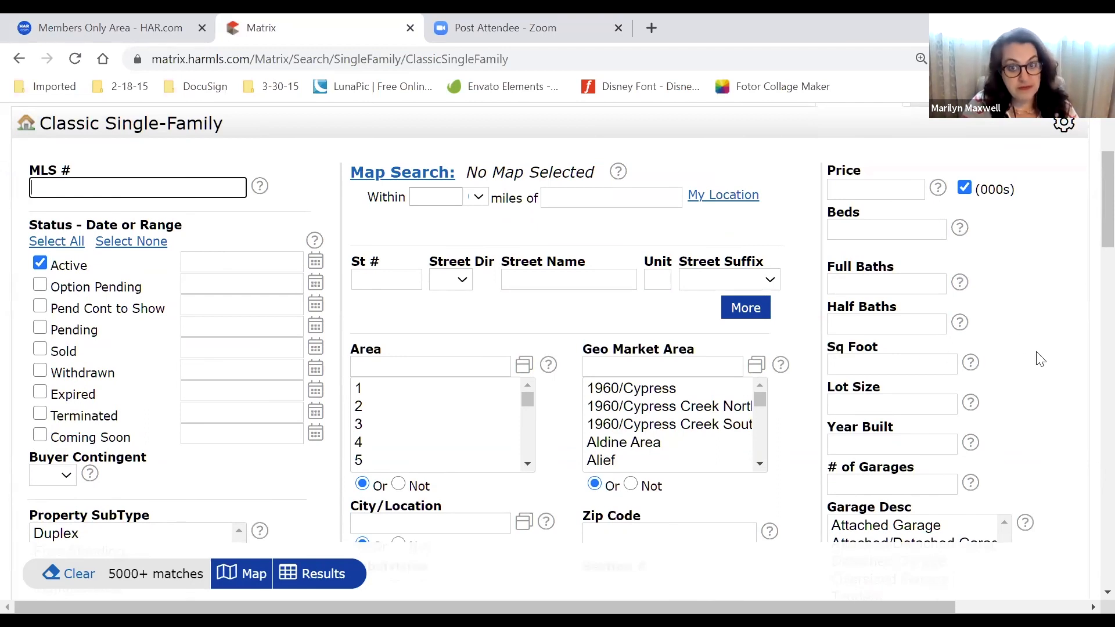
{"action": "scroll", "coordinate": [1041, 360], "scroll_direction": "down", "scroll_amount": 1}
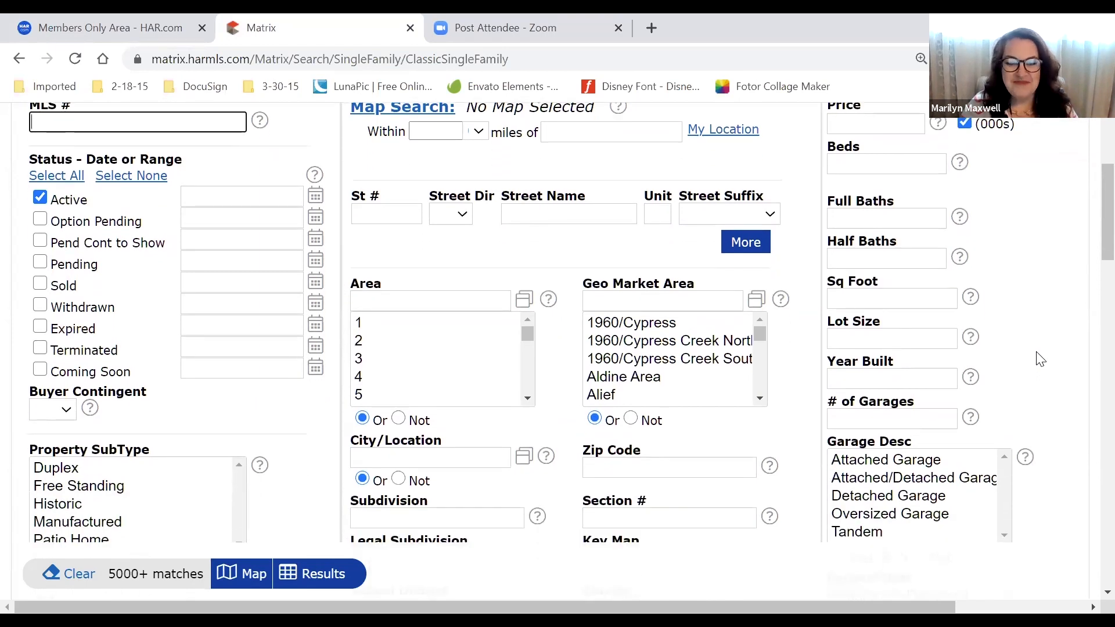
{"action": "scroll", "coordinate": [1041, 360], "scroll_direction": "down", "scroll_amount": 3}
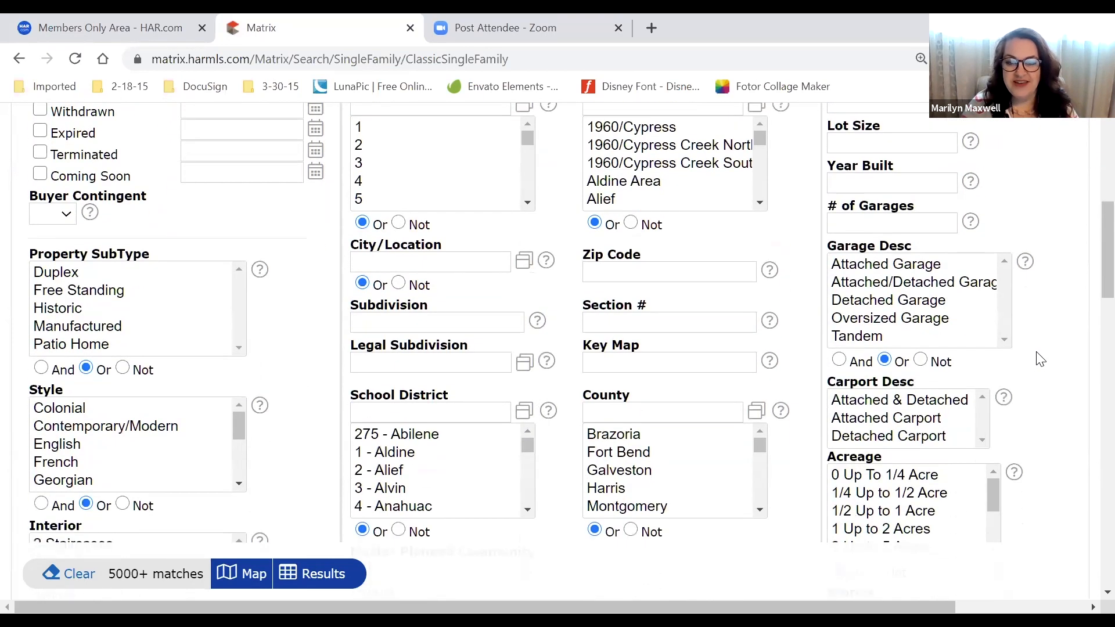
{"action": "scroll", "coordinate": [1057, 401], "scroll_direction": "down", "scroll_amount": 1}
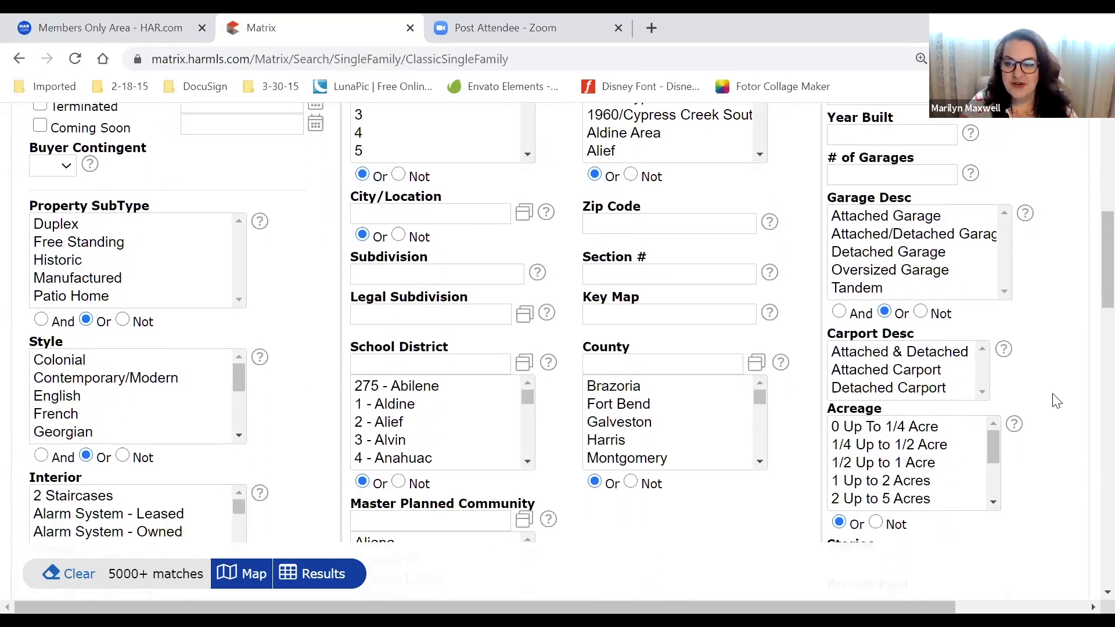
{"action": "scroll", "coordinate": [1056, 401], "scroll_direction": "down", "scroll_amount": 5}
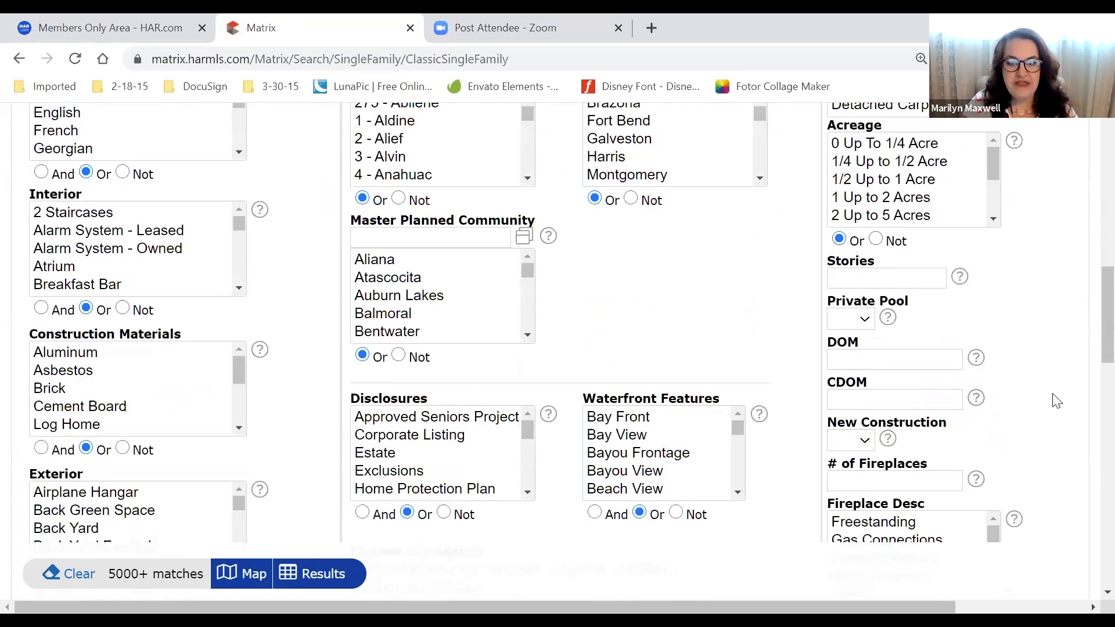
{"action": "scroll", "coordinate": [1056, 401], "scroll_direction": "down", "scroll_amount": 2}
{"action": "scroll", "coordinate": [1056, 401], "scroll_direction": "down", "scroll_amount": 1}
{"action": "scroll", "coordinate": [1056, 401], "scroll_direction": "up", "scroll_amount": 3}
{"action": "scroll", "coordinate": [1056, 401], "scroll_direction": "down", "scroll_amount": 1}
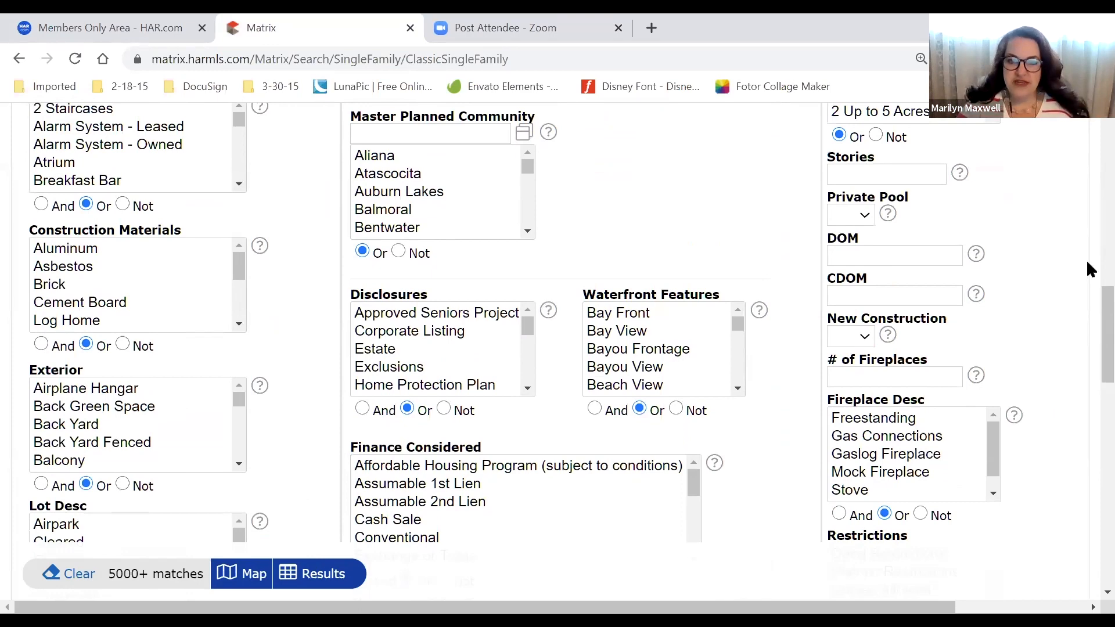
{"action": "scroll", "coordinate": [1063, 179], "scroll_direction": "up", "scroll_amount": 4}
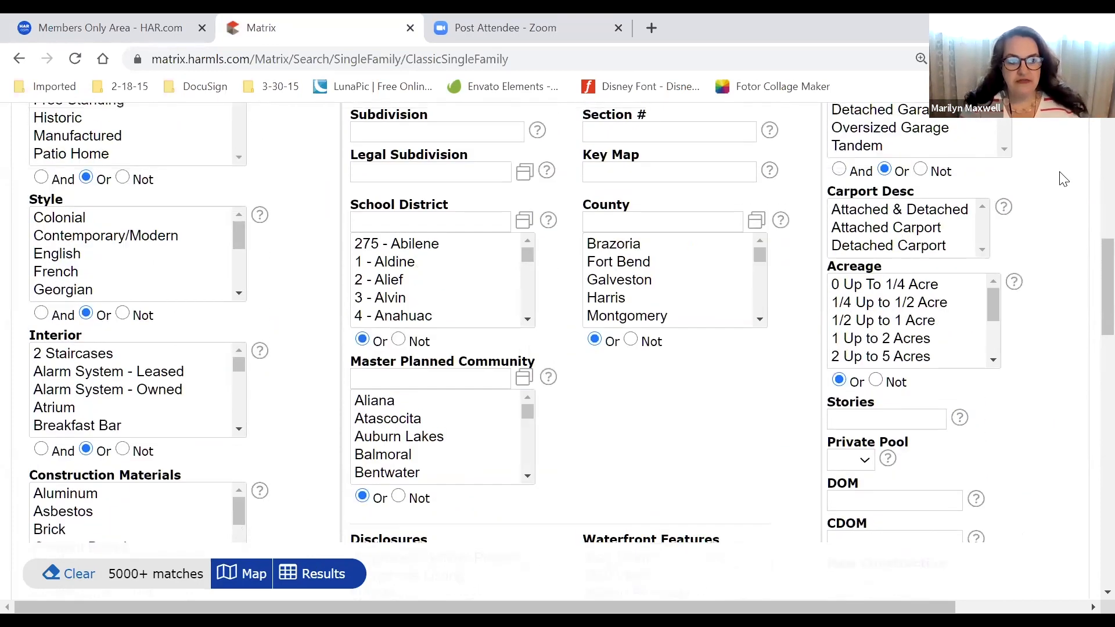
{"action": "scroll", "coordinate": [1062, 179], "scroll_direction": "up", "scroll_amount": 5}
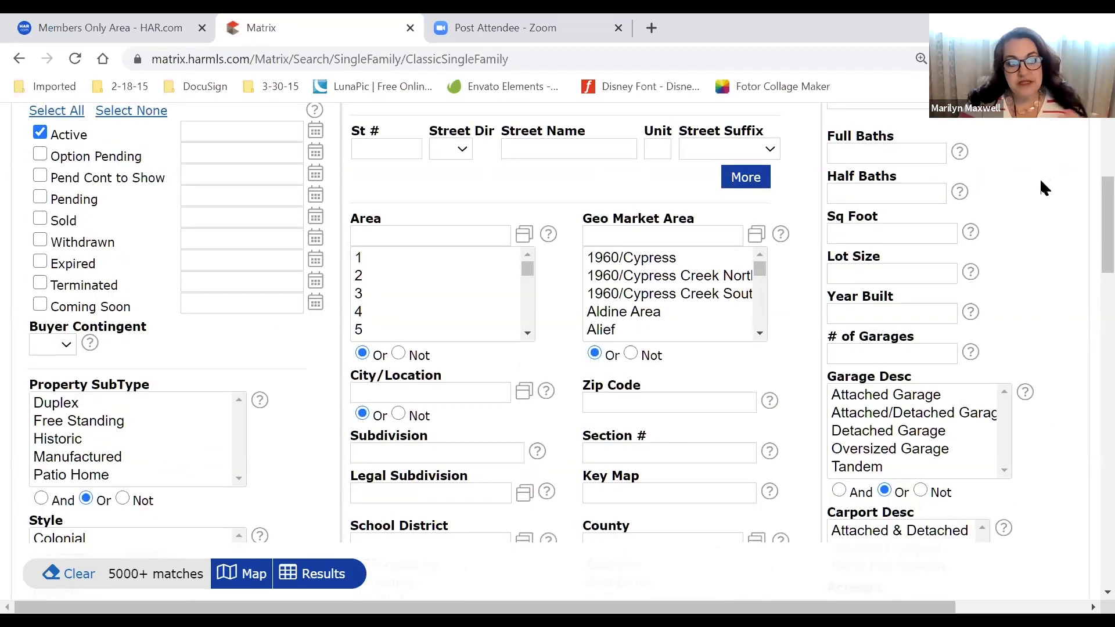
{"action": "scroll", "coordinate": [1041, 181], "scroll_direction": "up", "scroll_amount": 3}
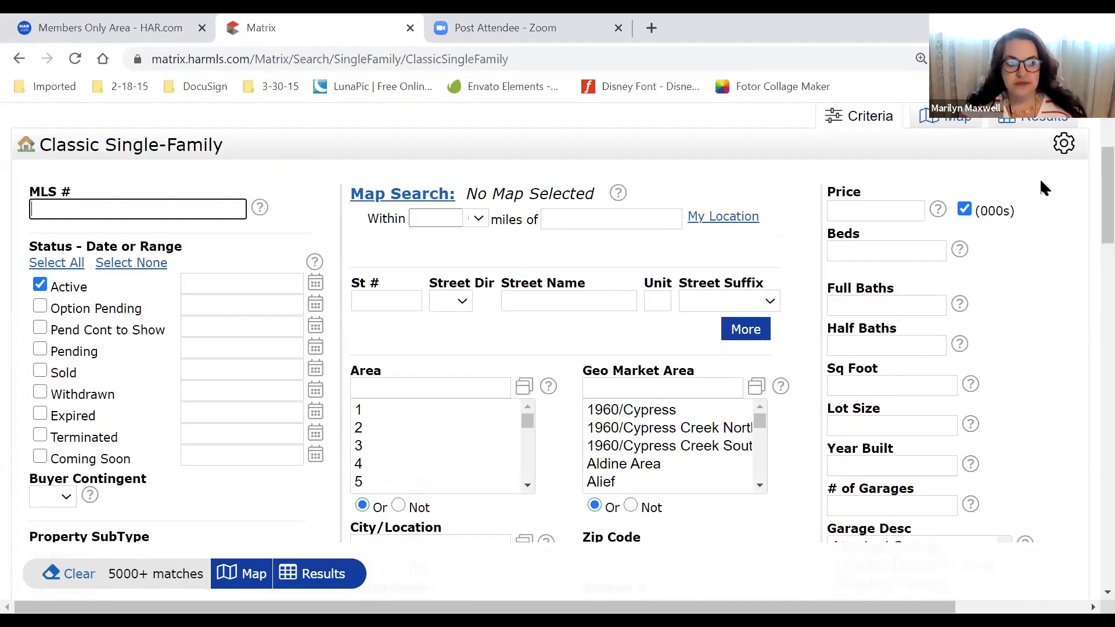
{"action": "scroll", "coordinate": [584, 228], "scroll_direction": "up", "scroll_amount": 2}
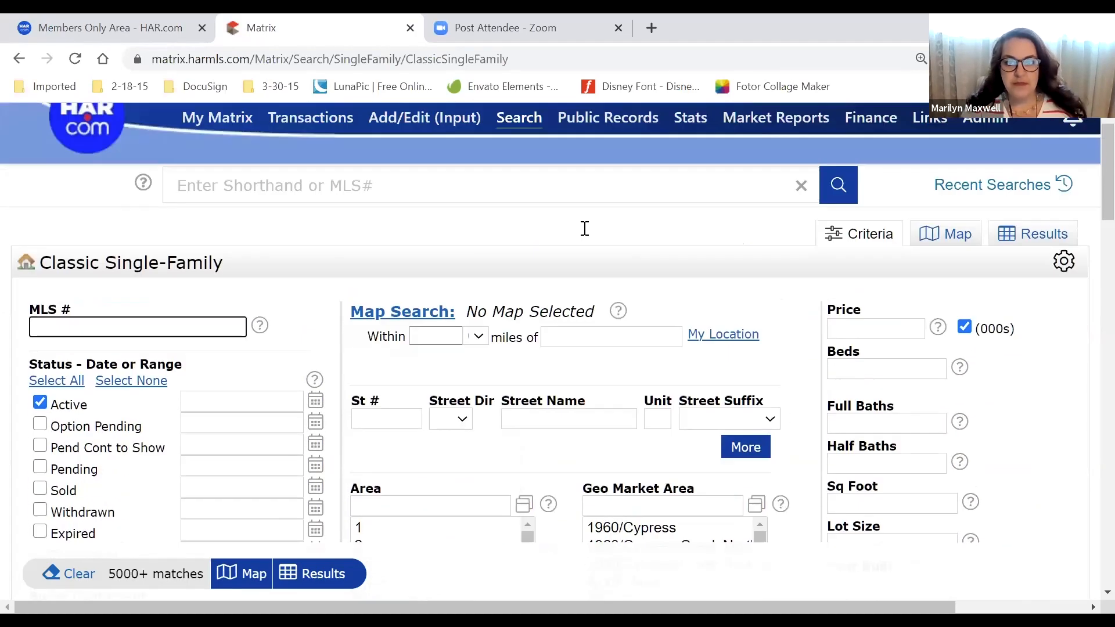
{"action": "scroll", "coordinate": [584, 228], "scroll_direction": "up", "scroll_amount": 1}
{"action": "mouse_move", "coordinate": [520, 166]}
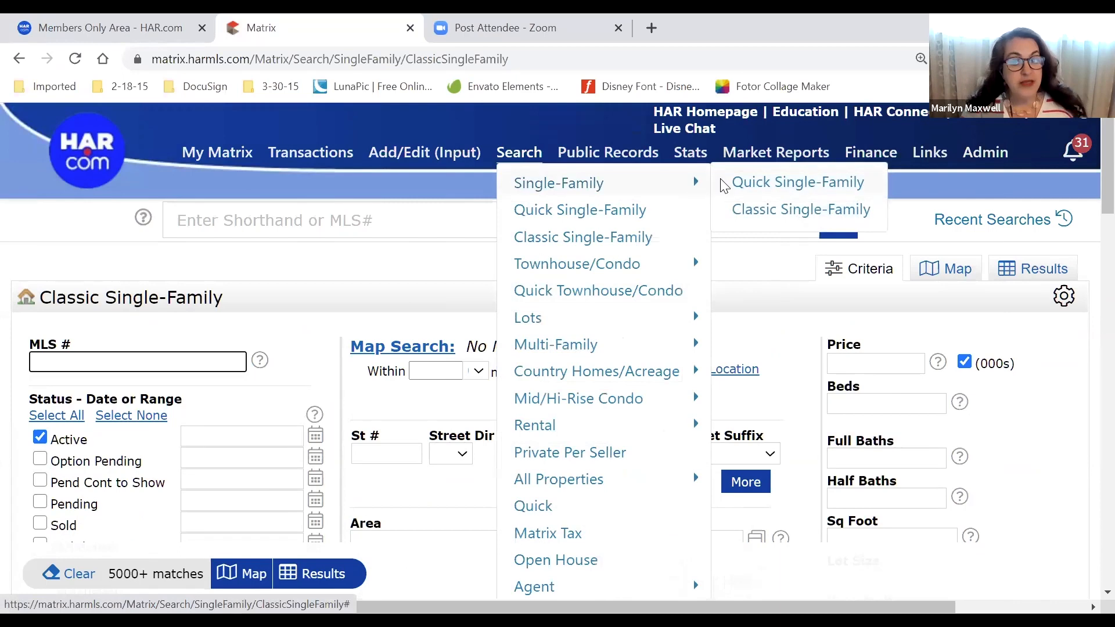
Open the Quick Single-Family search form and locate its Price (List & Sold) criterion
{"action": "left_click", "coordinate": [746, 187]}
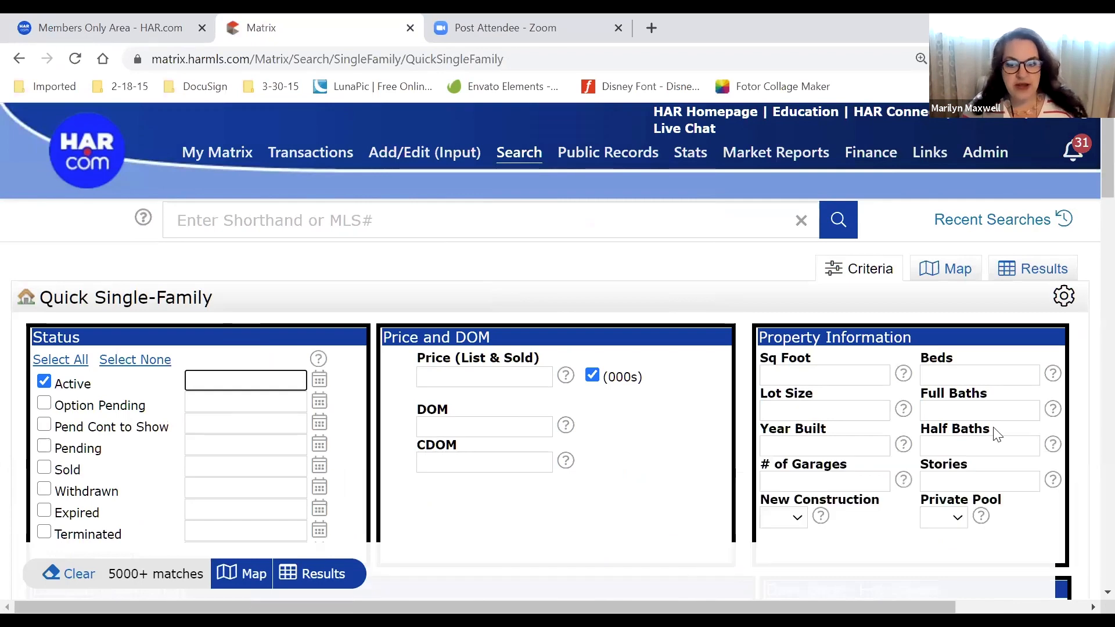
{"action": "scroll", "coordinate": [747, 287], "scroll_direction": "down", "scroll_amount": 1}
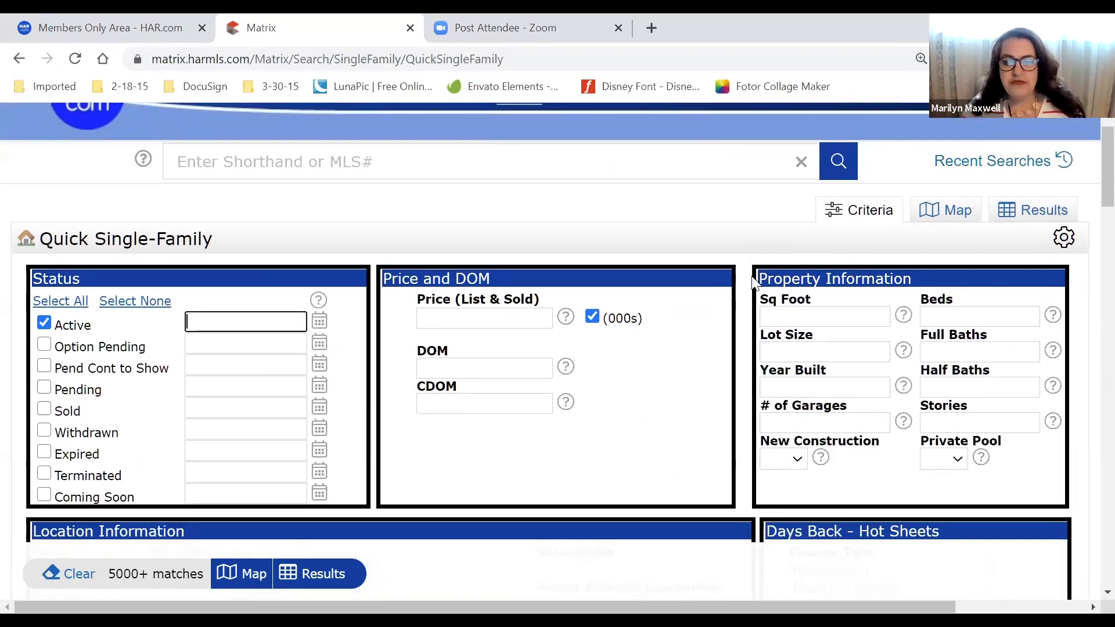
{"action": "left_click_drag", "start_coordinate": [777, 251], "coordinate": [1034, 453]}
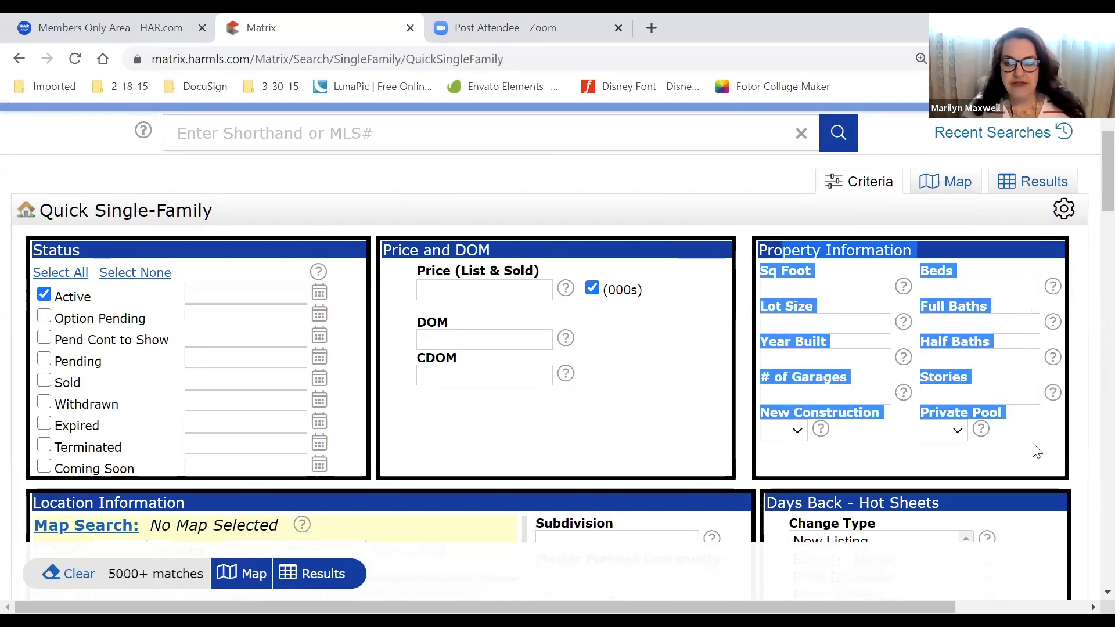
{"action": "left_click", "coordinate": [1037, 451]}
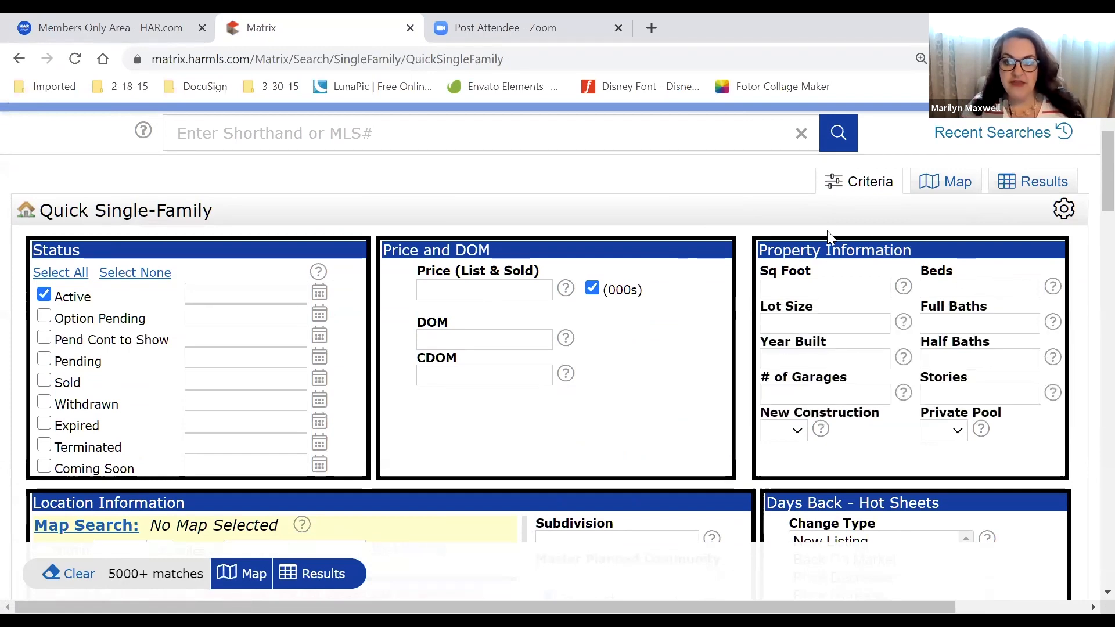
{"action": "left_click", "coordinate": [421, 288]}
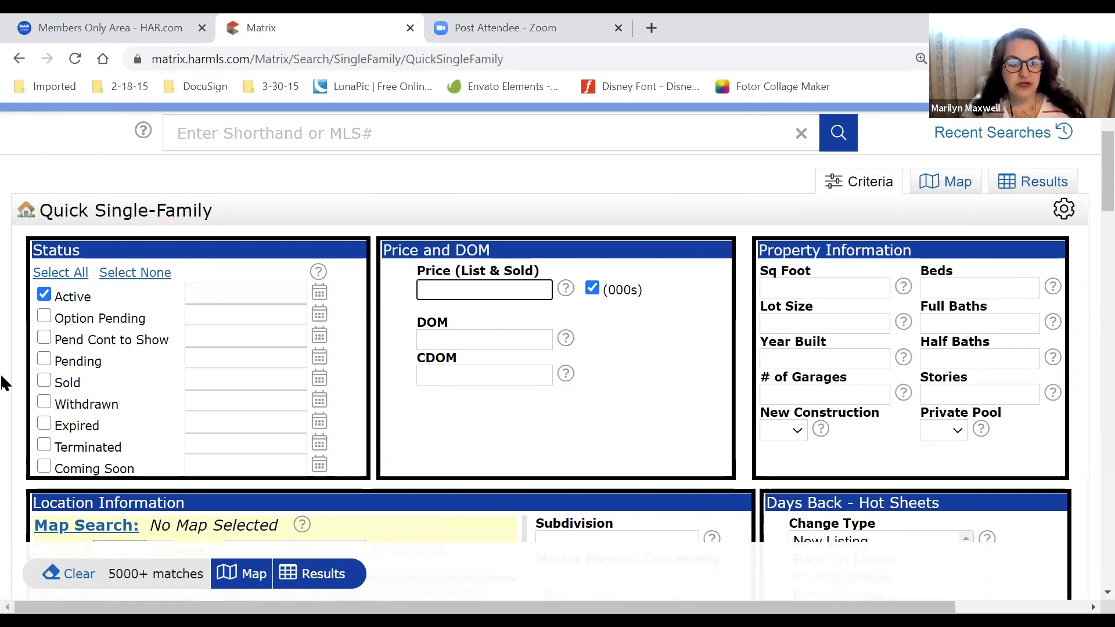
Scroll through the Quick Single-Family criteria sections to the bottom and back to the top
{"action": "scroll", "coordinate": [331, 503], "scroll_direction": "down", "scroll_amount": 5}
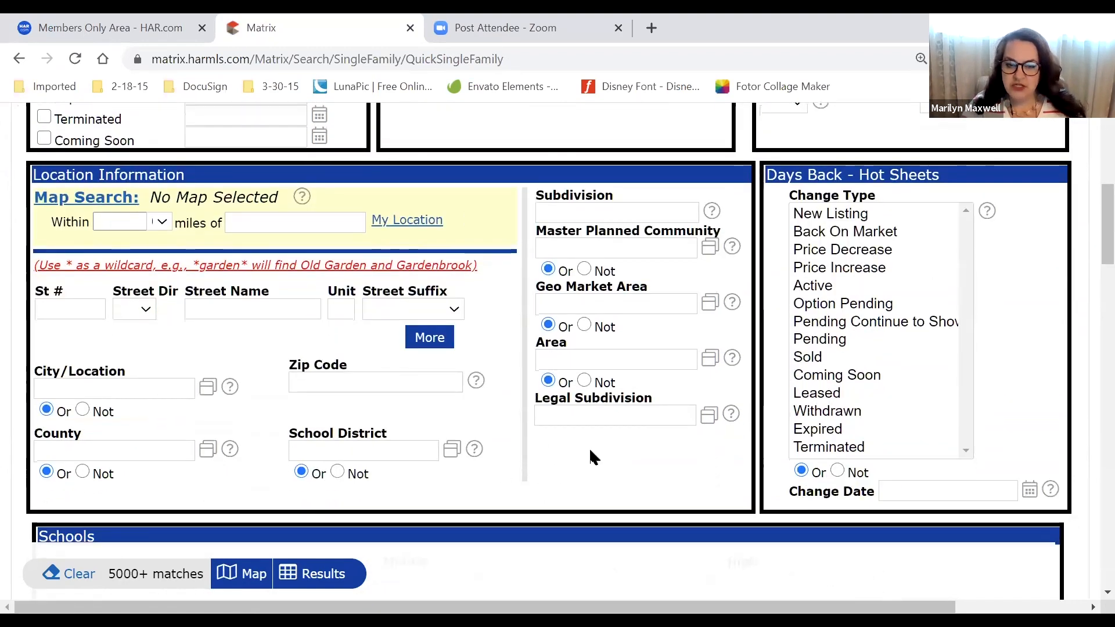
{"action": "scroll", "coordinate": [589, 447], "scroll_direction": "down", "scroll_amount": 2}
{"action": "scroll", "coordinate": [591, 450], "scroll_direction": "down", "scroll_amount": 4}
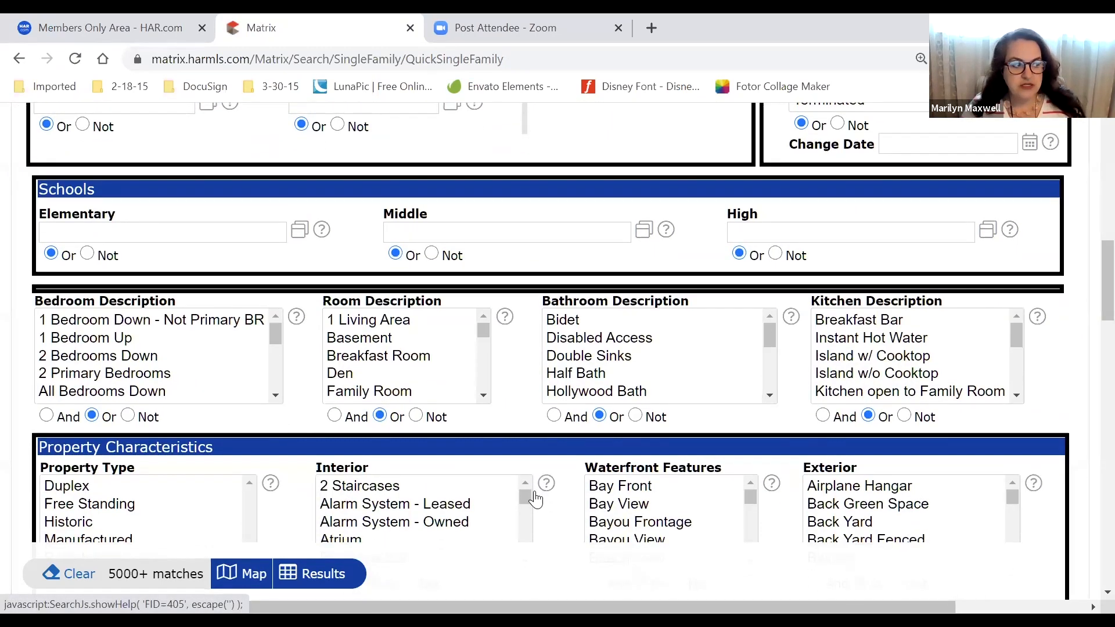
{"action": "scroll", "coordinate": [507, 507], "scroll_direction": "up", "scroll_amount": 15}
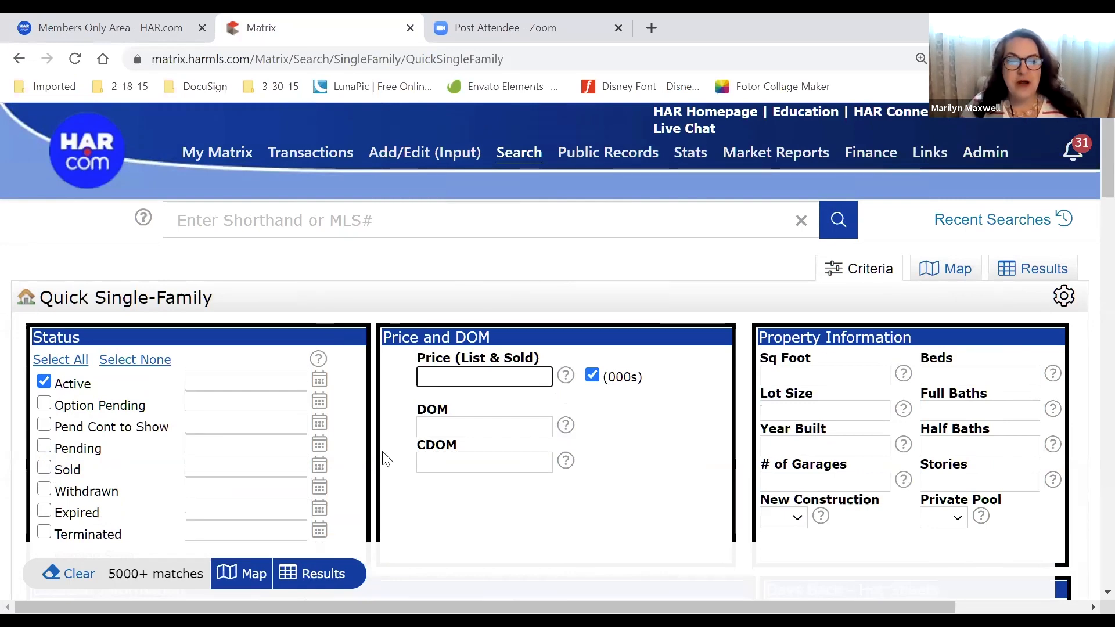
{"action": "scroll", "coordinate": [386, 459], "scroll_direction": "down", "scroll_amount": 3}
{"action": "scroll", "coordinate": [383, 462], "scroll_direction": "down", "scroll_amount": 7}
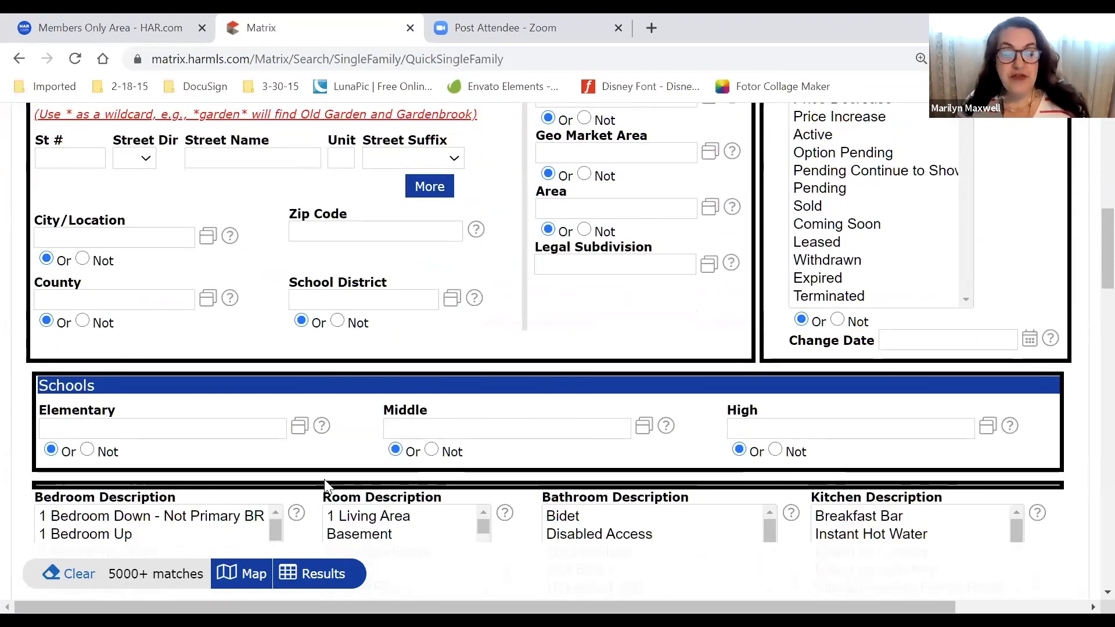
{"action": "scroll", "coordinate": [325, 485], "scroll_direction": "down", "scroll_amount": 2}
{"action": "scroll", "coordinate": [316, 484], "scroll_direction": "down", "scroll_amount": 10}
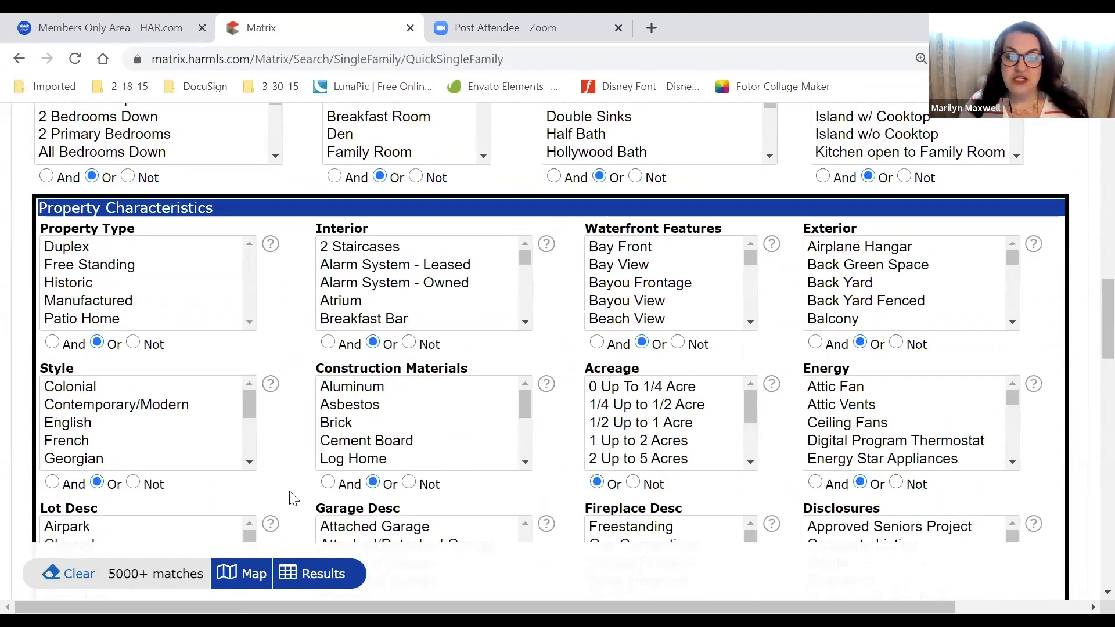
{"action": "scroll", "coordinate": [319, 476], "scroll_direction": "down", "scroll_amount": 5}
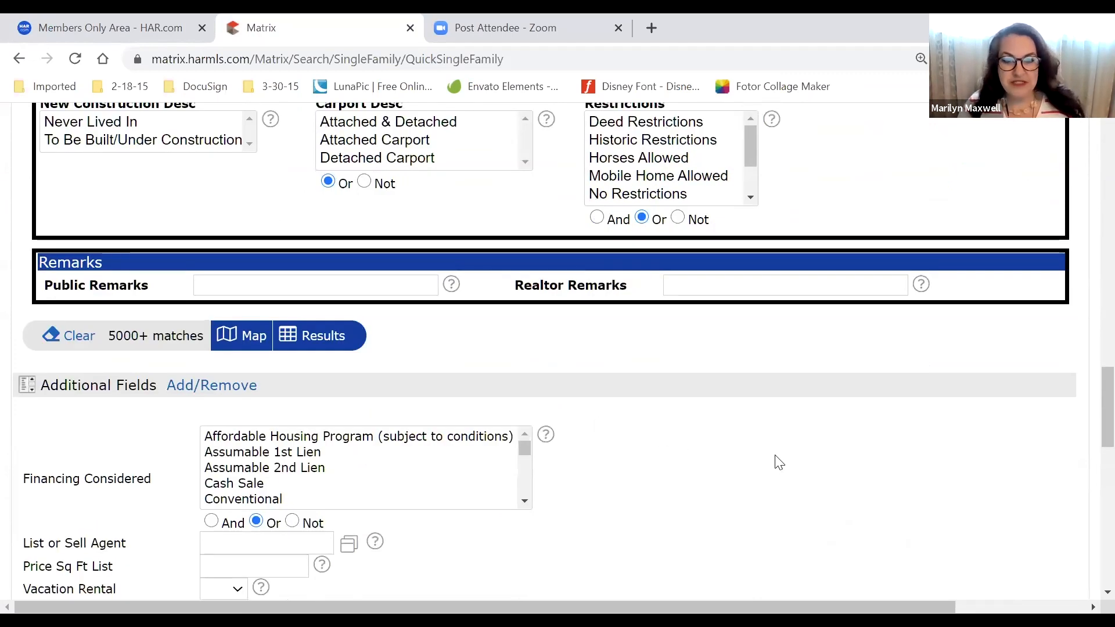
{"action": "scroll", "coordinate": [725, 478], "scroll_direction": "down", "scroll_amount": 2}
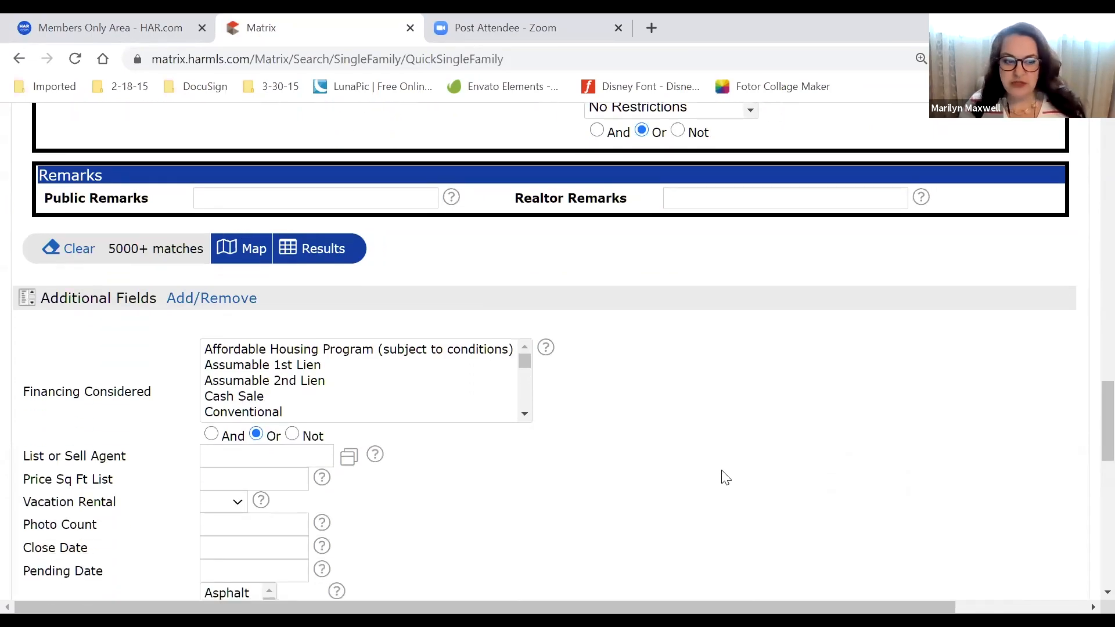
{"action": "scroll", "coordinate": [726, 477], "scroll_direction": "up", "scroll_amount": 5}
{"action": "scroll", "coordinate": [726, 478], "scroll_direction": "up", "scroll_amount": 12}
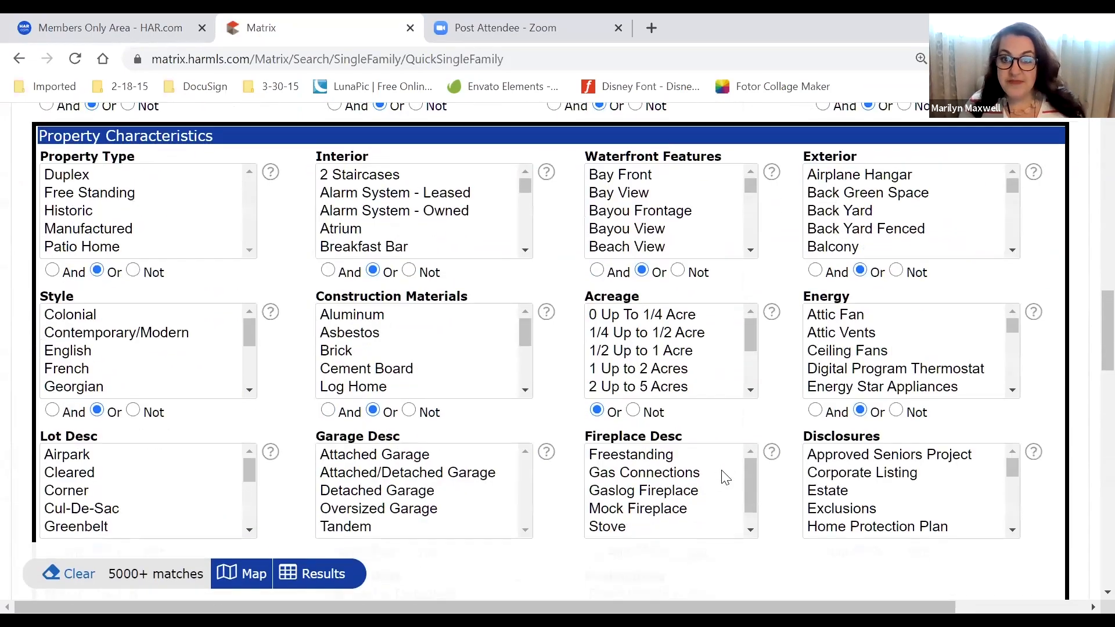
{"action": "scroll", "coordinate": [726, 477], "scroll_direction": "up", "scroll_amount": 7}
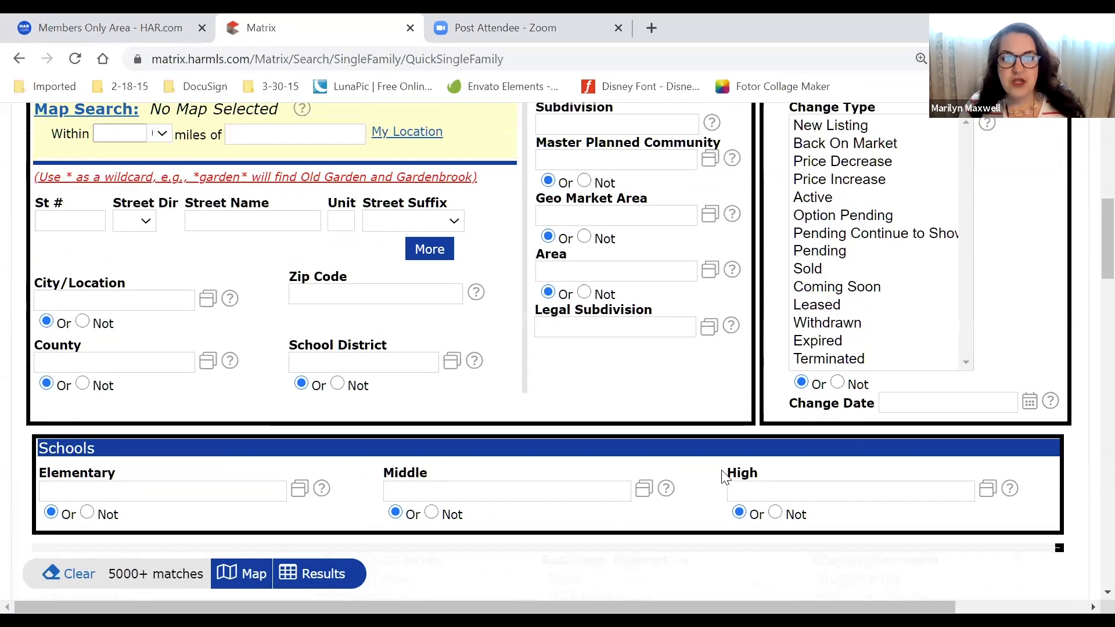
{"action": "scroll", "coordinate": [725, 478], "scroll_direction": "up", "scroll_amount": 1}
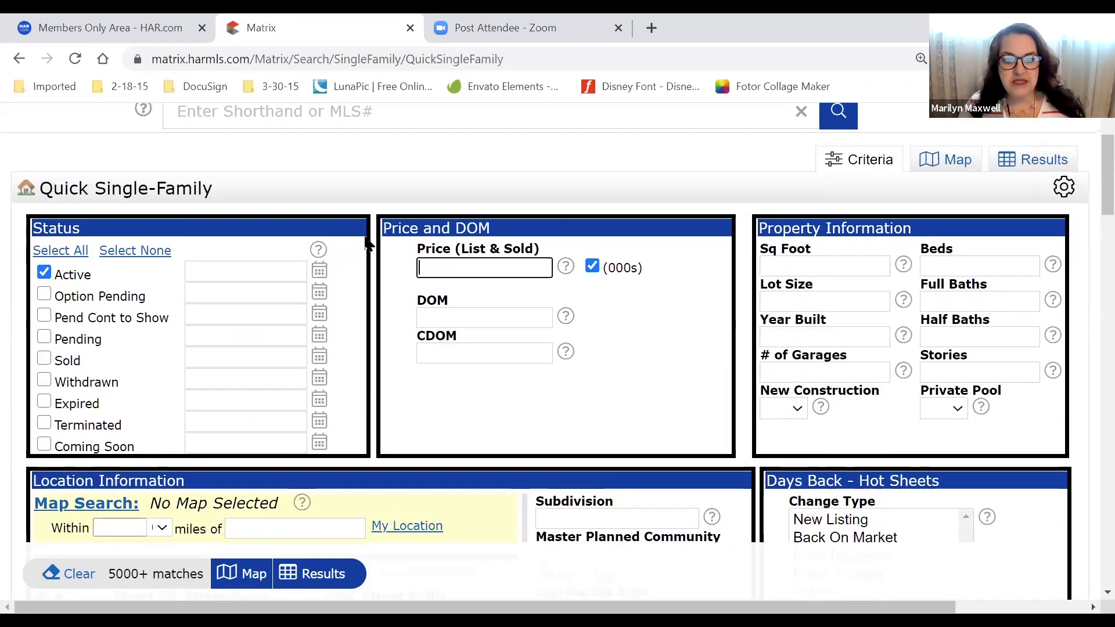
Enter a 400-500 price range and choose 3+ beds and 2+ full baths
{"action": "left_click", "coordinate": [475, 256]}
{"action": "type", "text": "400"}
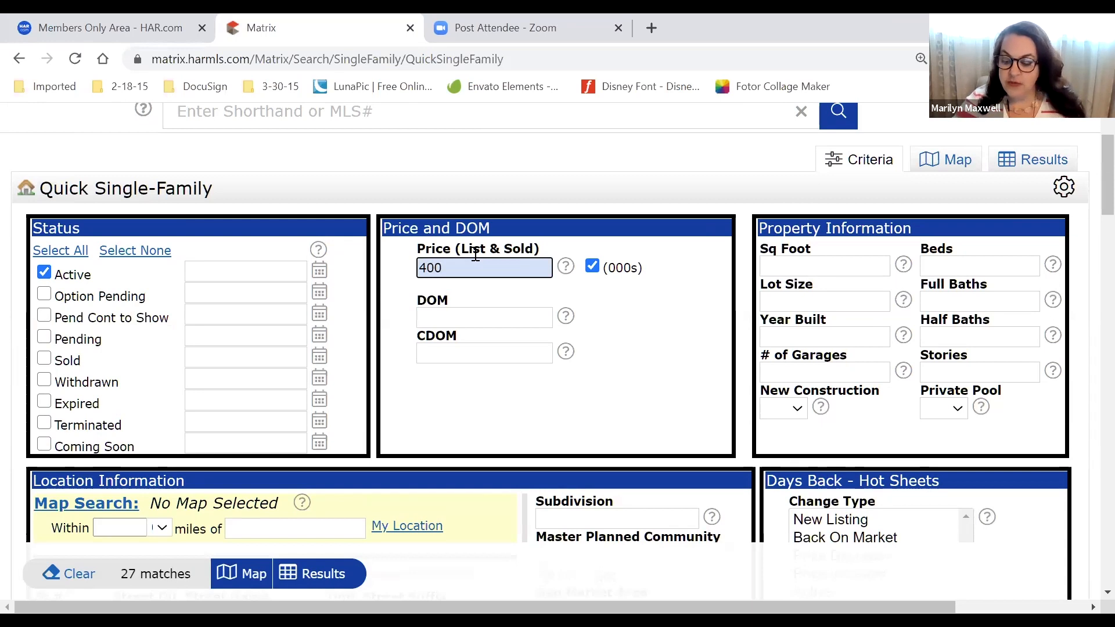
{"action": "type", "text": "-500"}
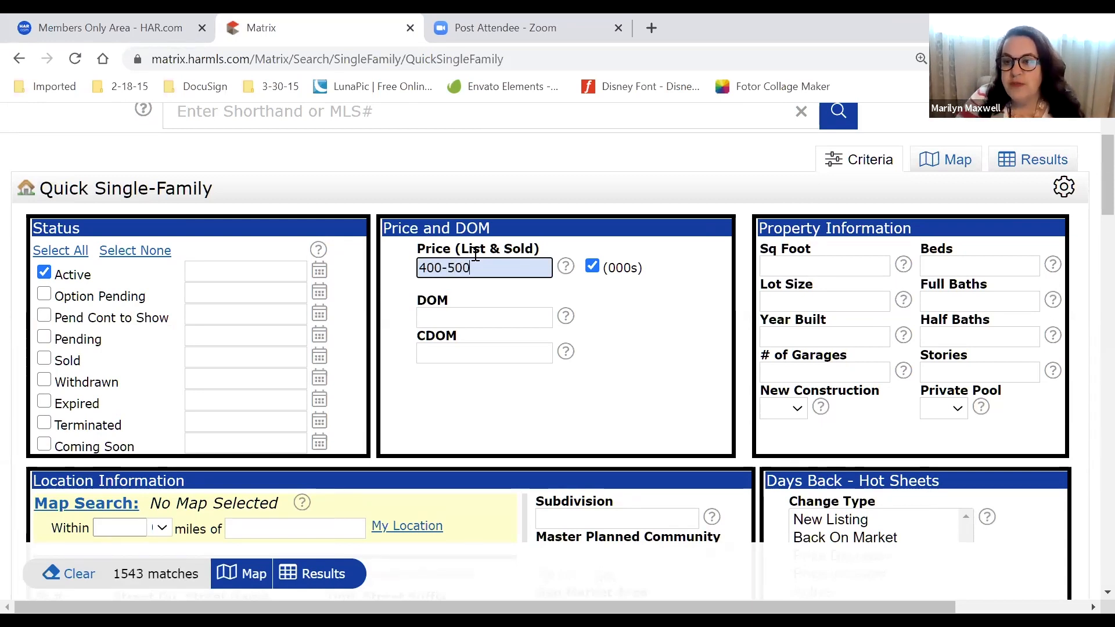
{"action": "left_click", "coordinate": [966, 268]}
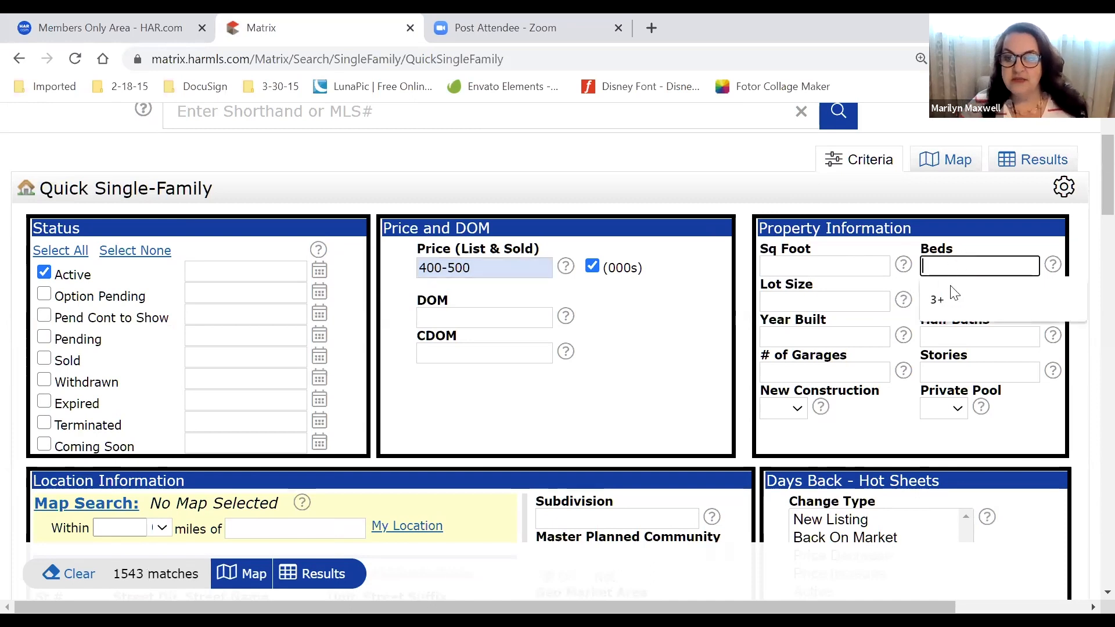
{"action": "left_click", "coordinate": [937, 299]}
{"action": "left_click", "coordinate": [934, 302]}
{"action": "left_click", "coordinate": [936, 323]}
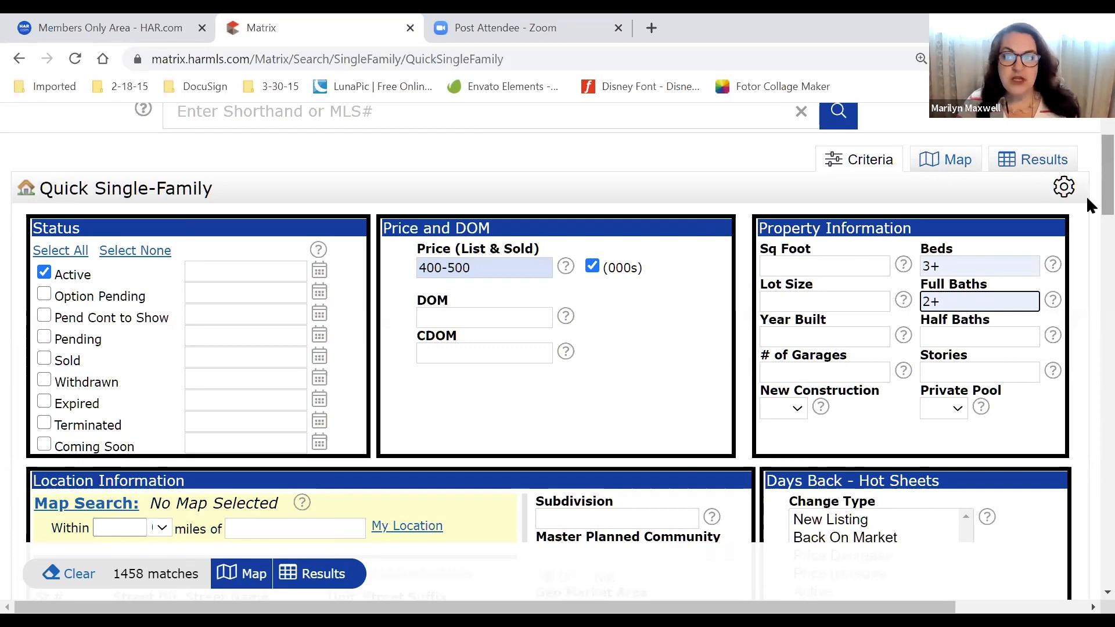
Check the price, beds and full baths values, now narrowing results to 1458 matches
{"action": "scroll", "coordinate": [1086, 200], "scroll_direction": "down", "scroll_amount": 1}
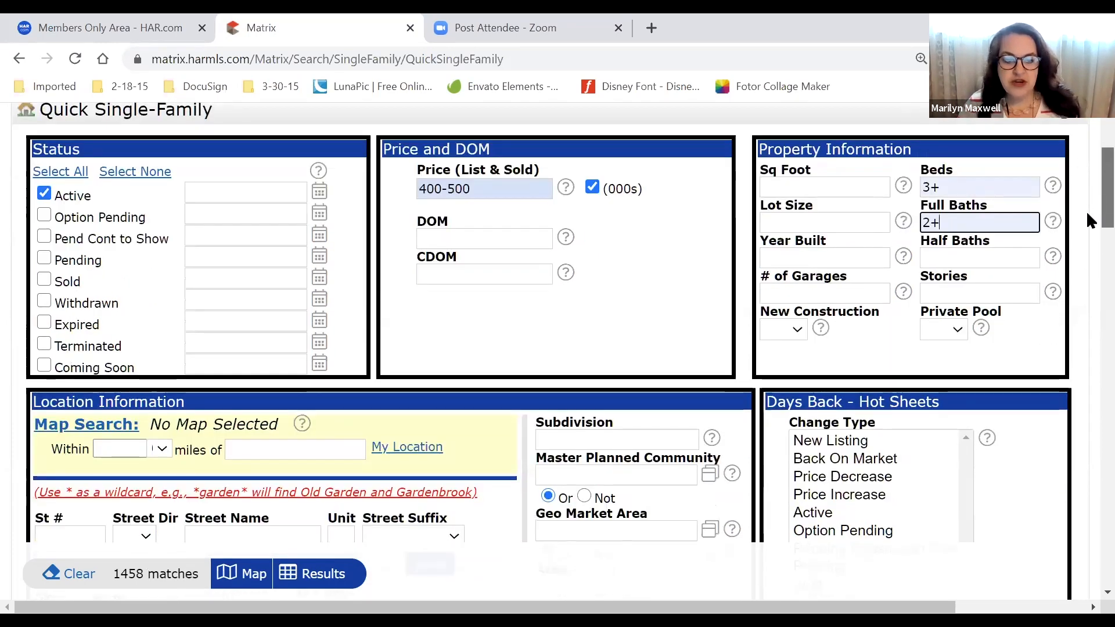
{"action": "left_click", "coordinate": [486, 185]}
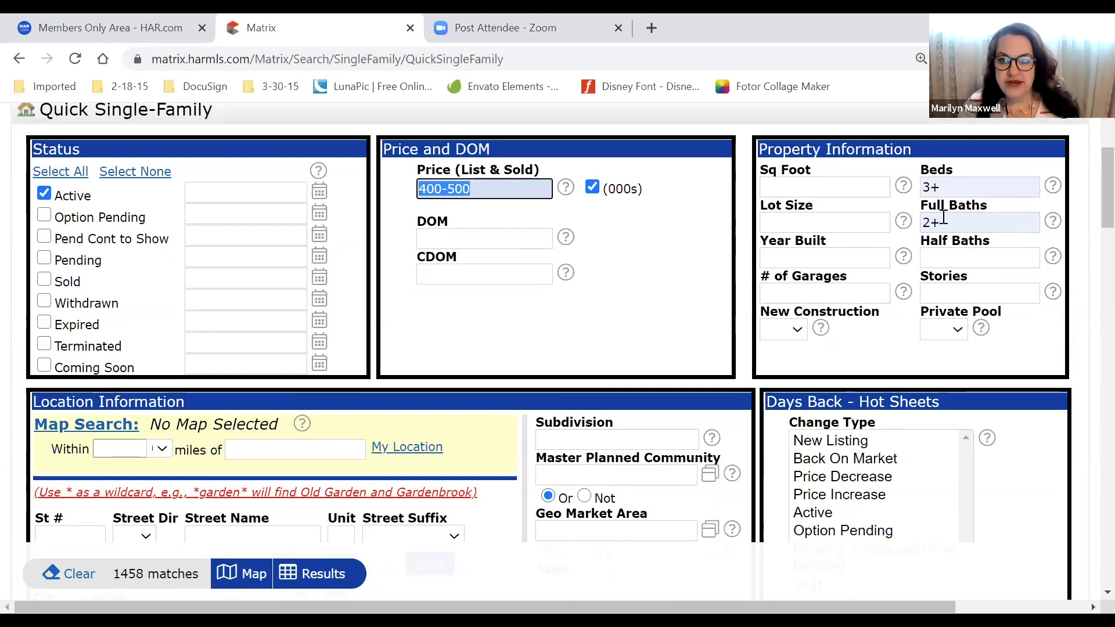
{"action": "left_click", "coordinate": [961, 192]}
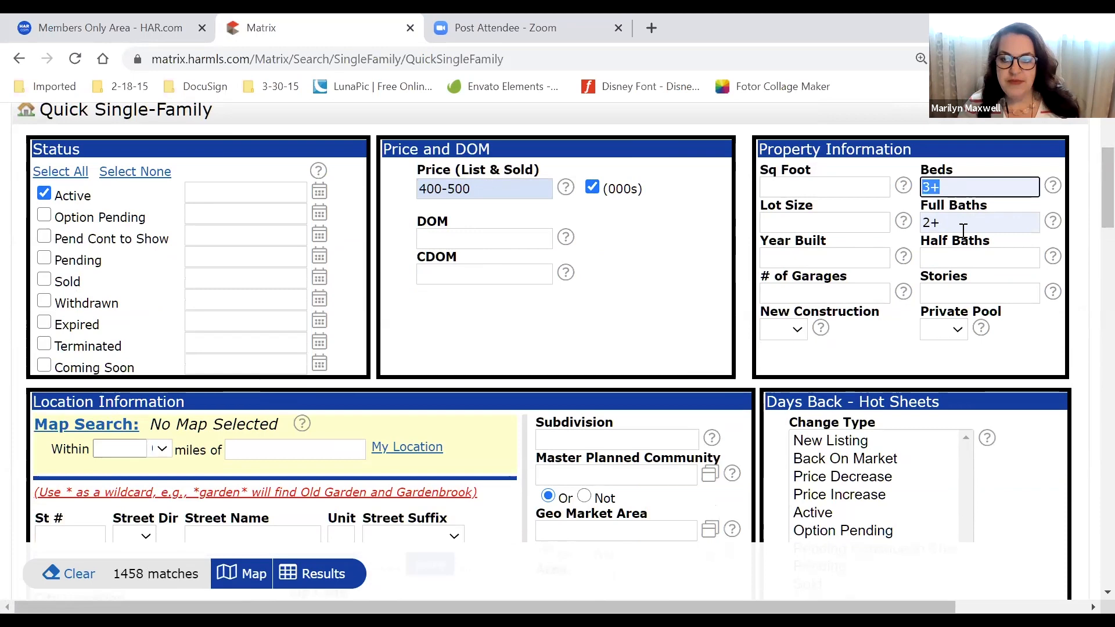
{"action": "left_click", "coordinate": [963, 220]}
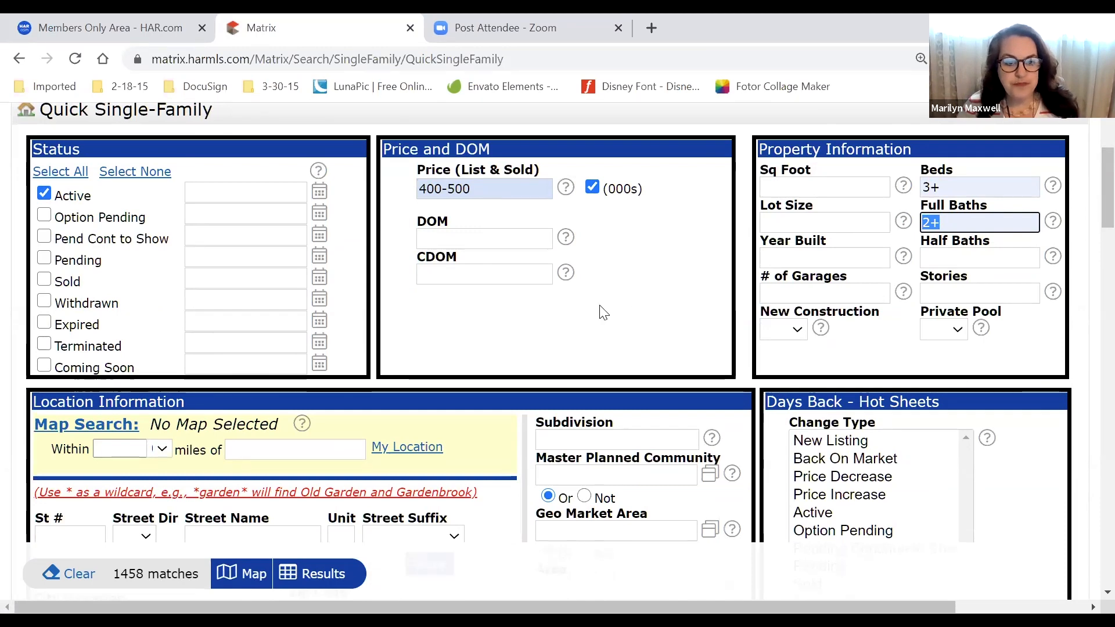
{"action": "scroll", "coordinate": [598, 312], "scroll_direction": "down", "scroll_amount": 1}
{"action": "scroll", "coordinate": [604, 313], "scroll_direction": "down", "scroll_amount": 4}
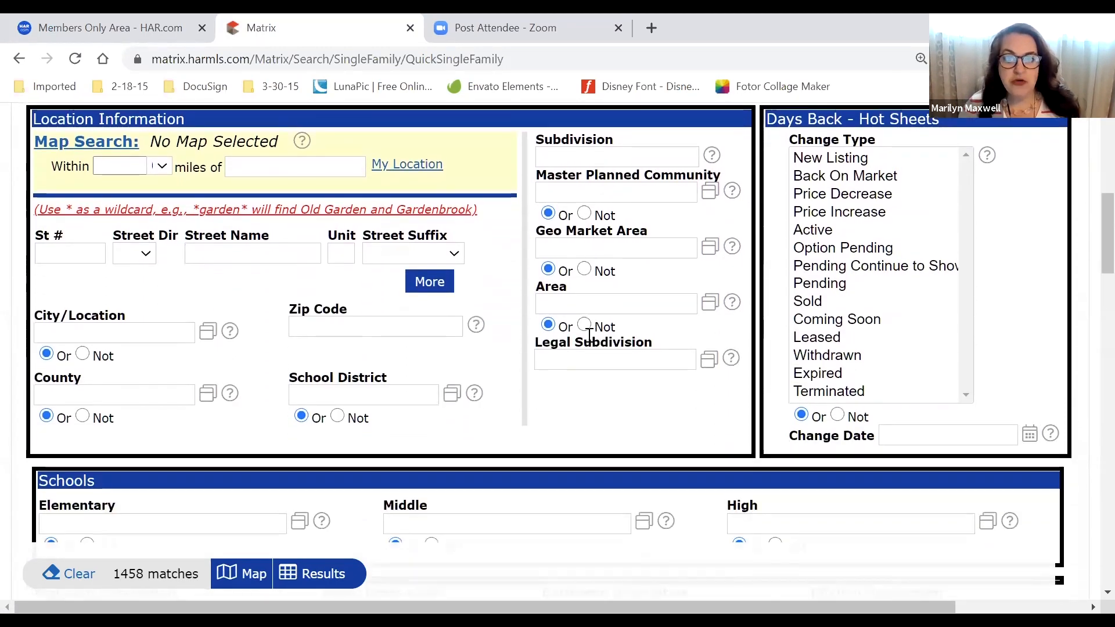
{"action": "left_click", "coordinate": [595, 281]}
{"action": "type", "text": "17"}
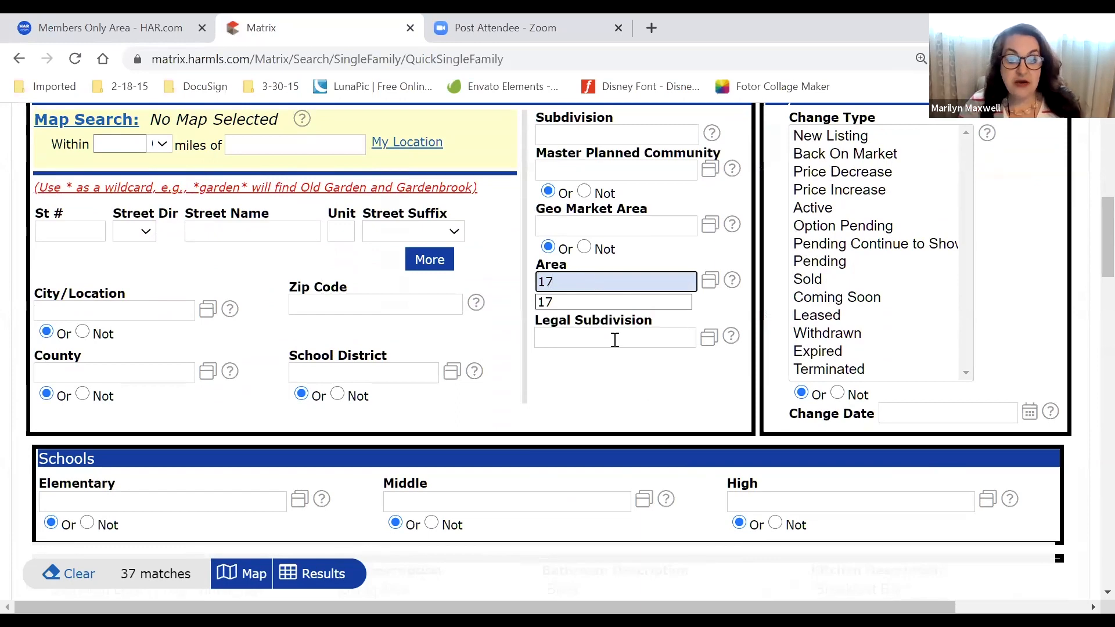
{"action": "left_click", "coordinate": [615, 340]}
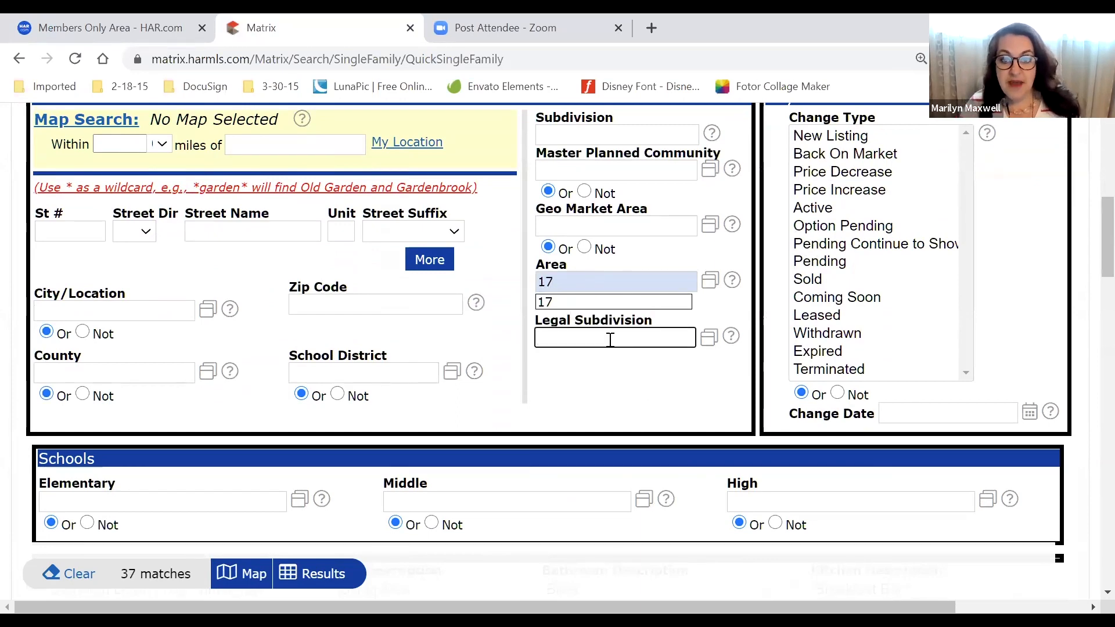
{"action": "left_click", "coordinate": [1014, 350]}
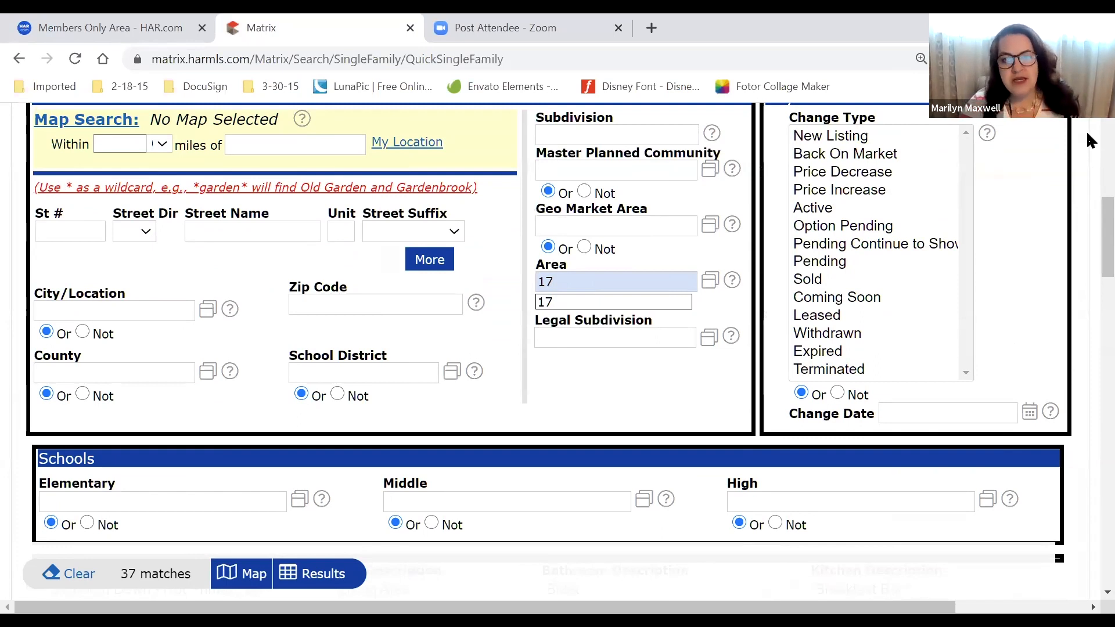
{"action": "left_click", "coordinate": [543, 228]}
{"action": "left_click_drag", "start_coordinate": [655, 208], "coordinate": [551, 250]}
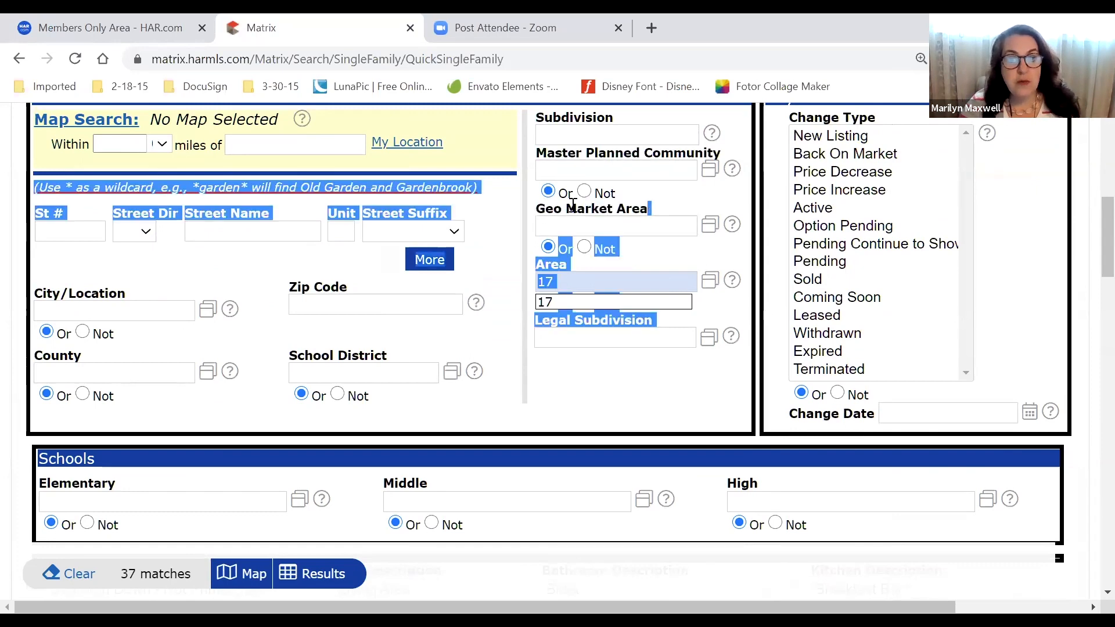
{"action": "scroll", "coordinate": [558, 279], "scroll_direction": "up", "scroll_amount": 4}
{"action": "left_click", "coordinate": [679, 450]}
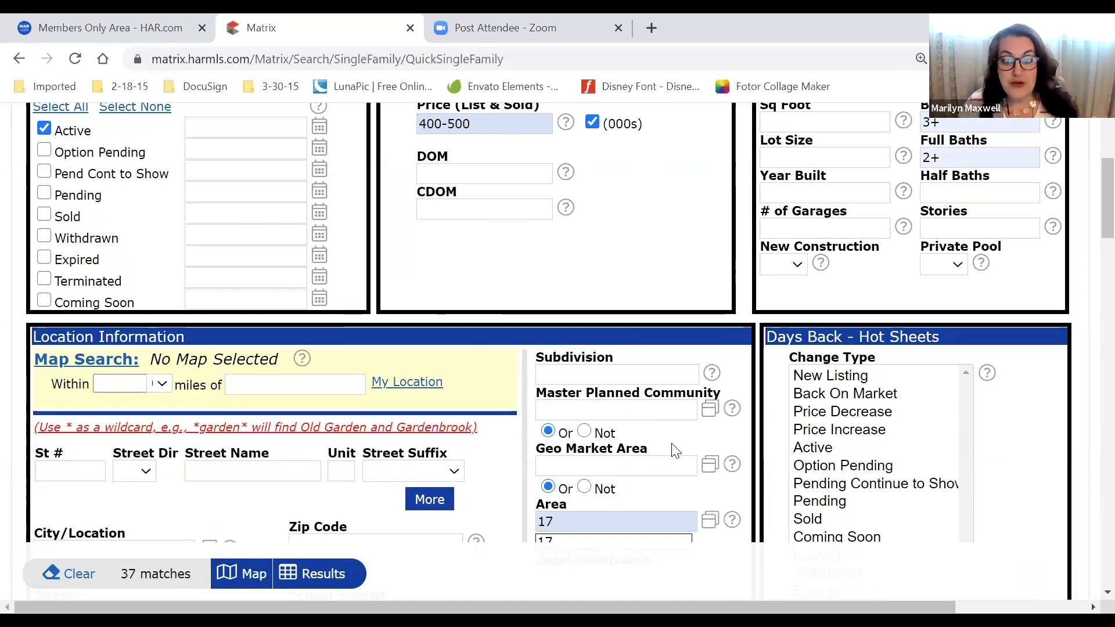
{"action": "scroll", "coordinate": [675, 451], "scroll_direction": "up", "scroll_amount": 1}
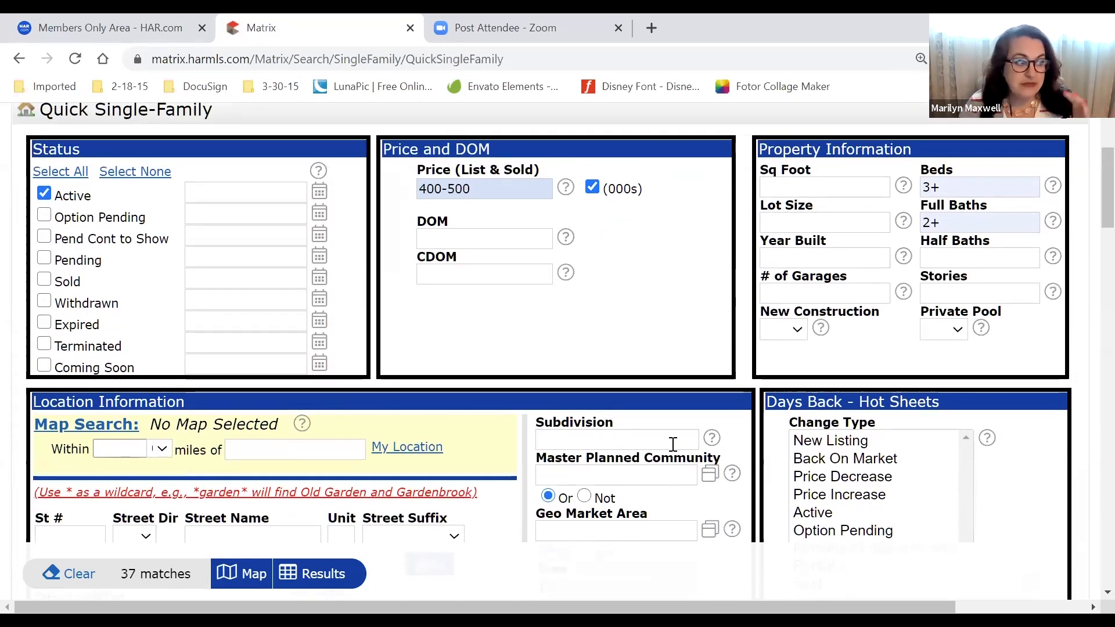
{"action": "scroll", "coordinate": [522, 412], "scroll_direction": "down", "scroll_amount": 1}
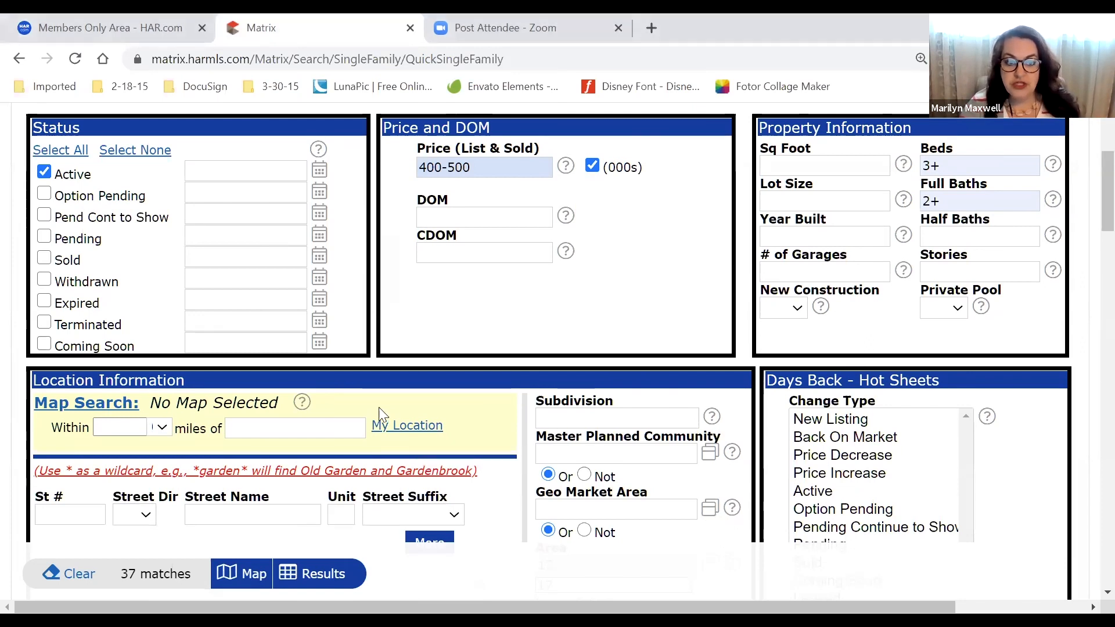
{"action": "left_click_drag", "start_coordinate": [275, 404], "coordinate": [237, 400]}
{"action": "scroll", "coordinate": [581, 422], "scroll_direction": "up", "scroll_amount": 2}
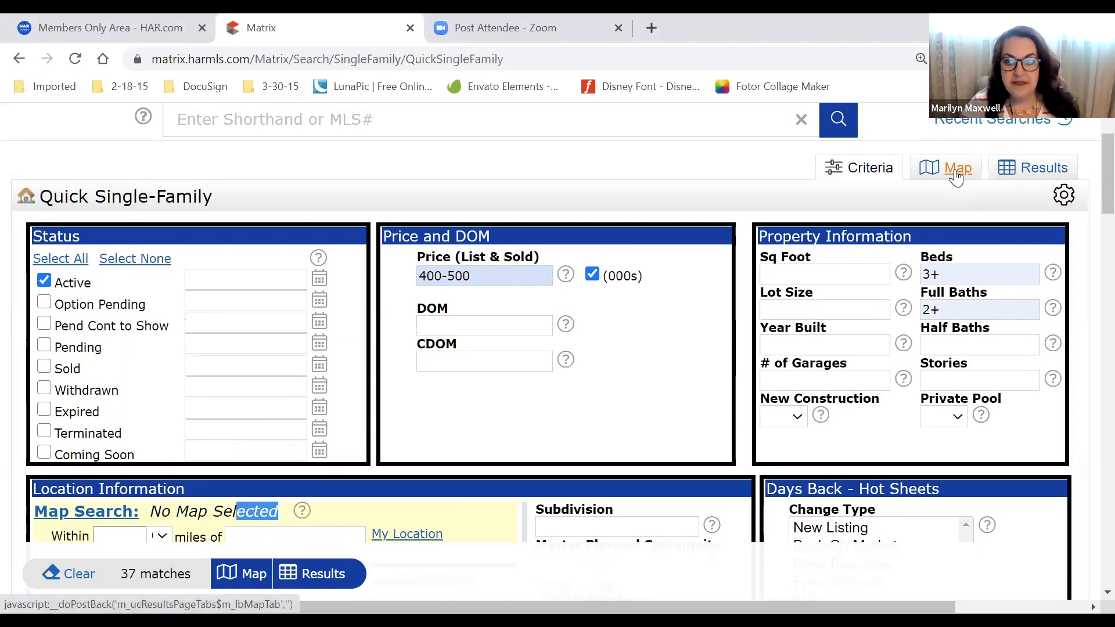
{"action": "left_click_drag", "start_coordinate": [953, 171], "coordinate": [917, 211]}
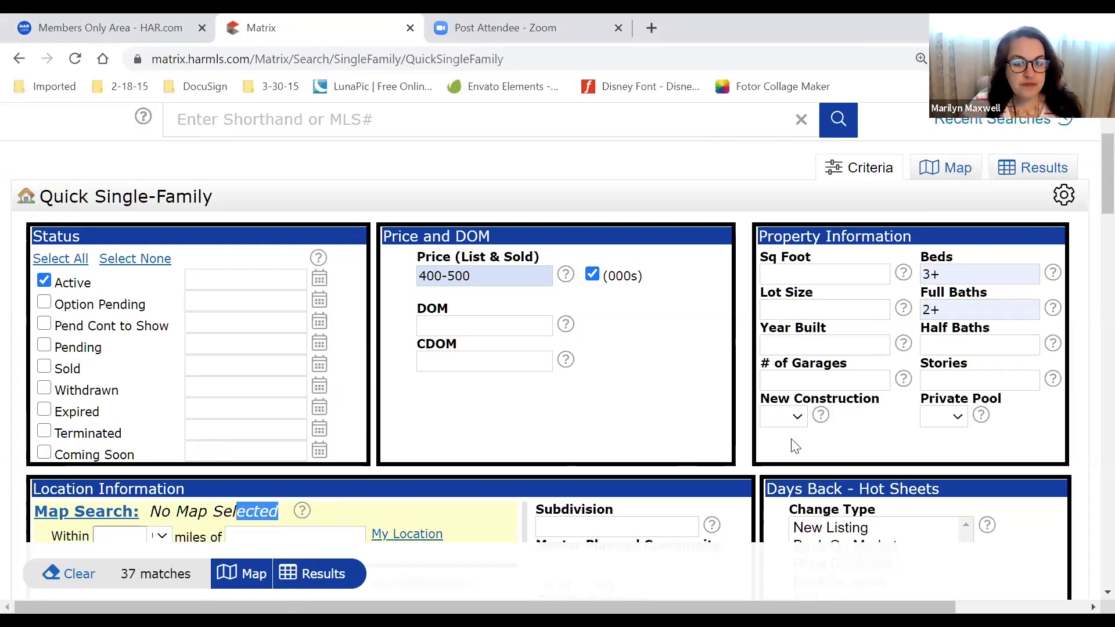
{"action": "scroll", "coordinate": [654, 429], "scroll_direction": "down", "scroll_amount": 3}
{"action": "scroll", "coordinate": [654, 433], "scroll_direction": "down", "scroll_amount": 3}
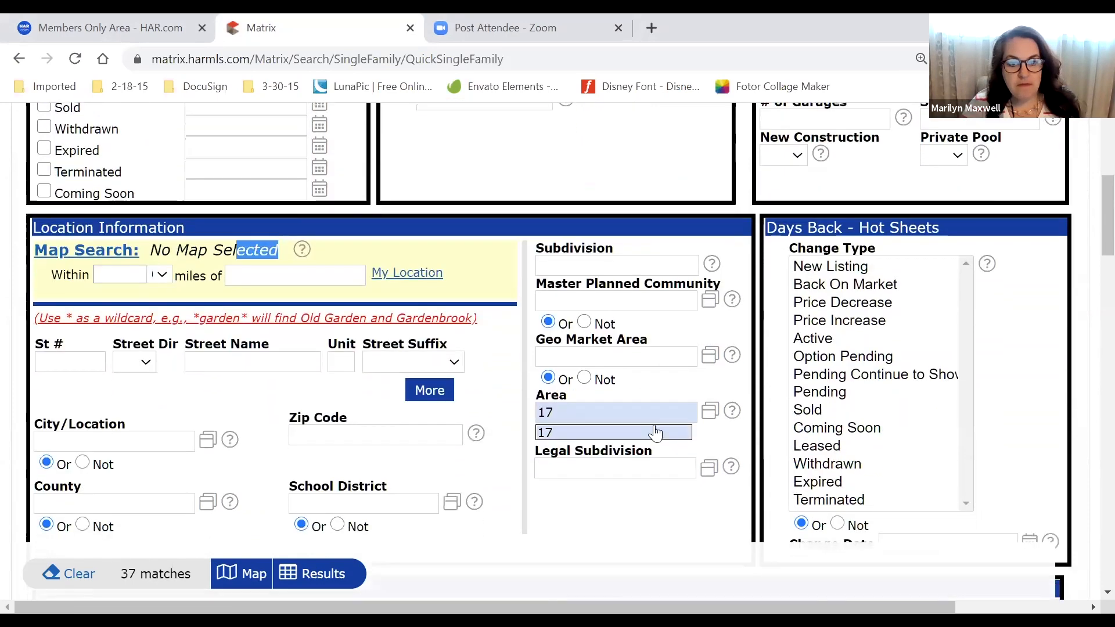
{"action": "left_click", "coordinate": [677, 298]}
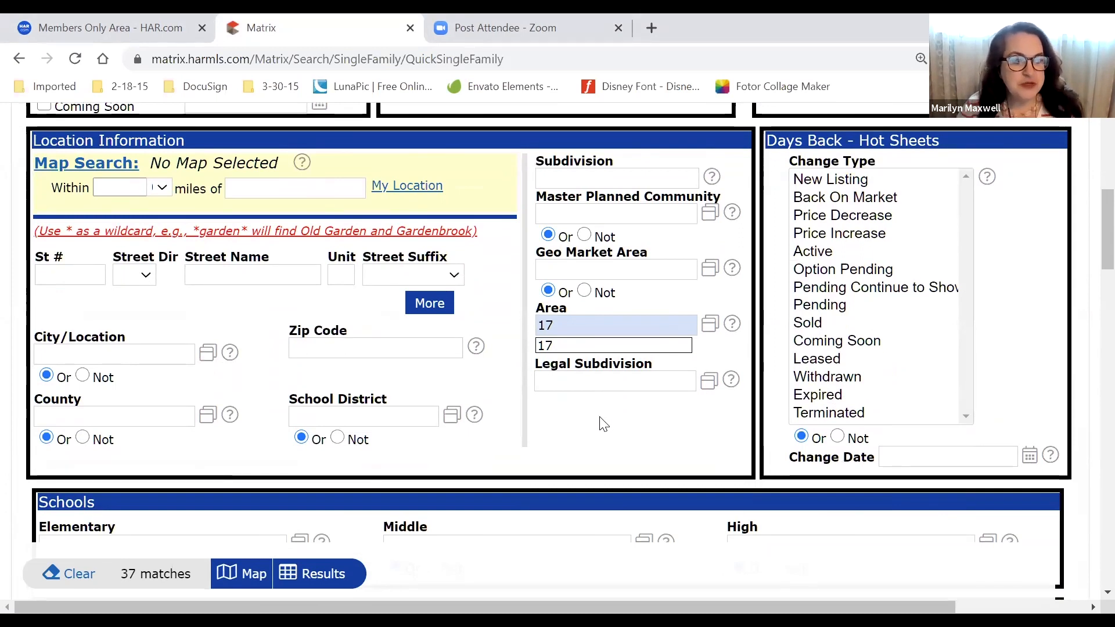
{"action": "scroll", "coordinate": [580, 442], "scroll_direction": "down", "scroll_amount": 4}
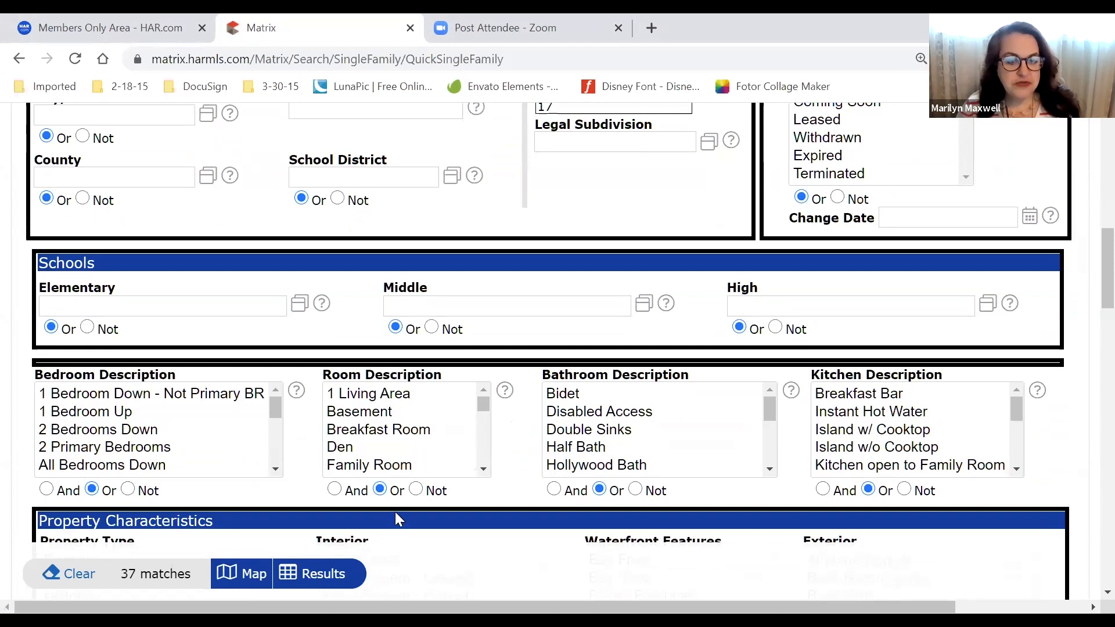
Run the search to show the matching listings
{"action": "left_click", "coordinate": [323, 574]}
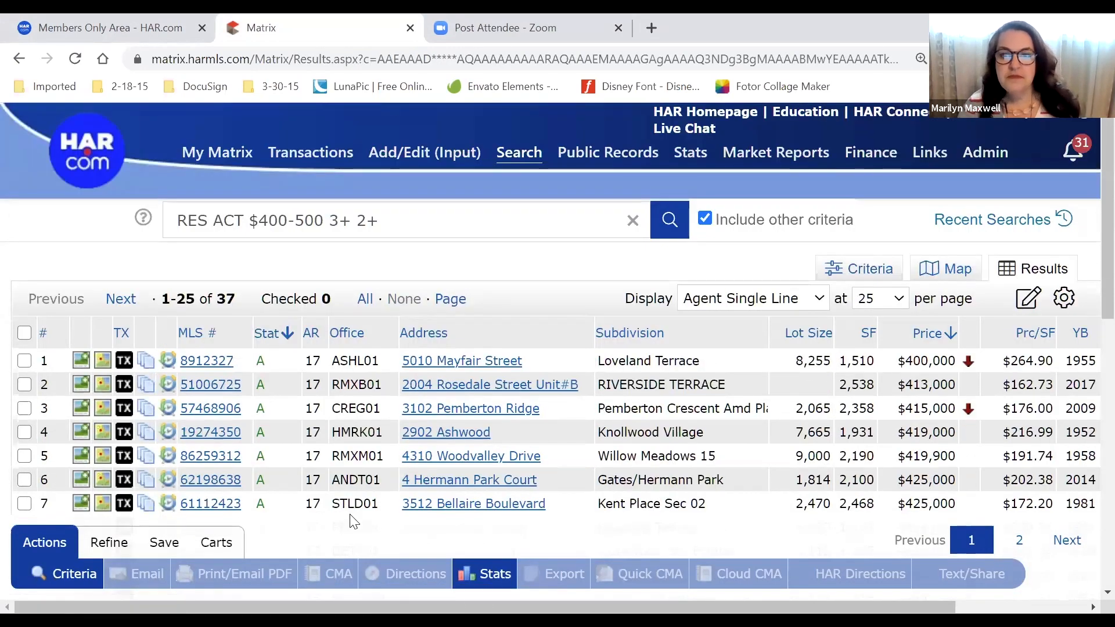
{"action": "left_click_drag", "start_coordinate": [186, 299], "coordinate": [246, 292]}
{"action": "left_click", "coordinate": [245, 274]}
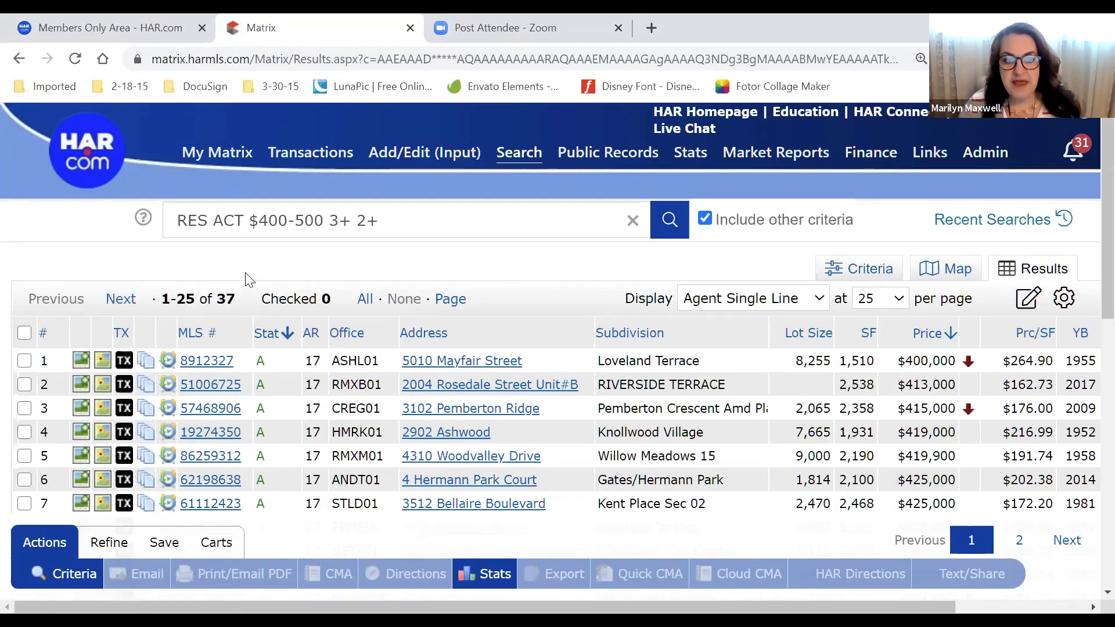
Show 50 listings per page so all 37 results fit, and scroll through them
{"action": "left_click", "coordinate": [899, 299]}
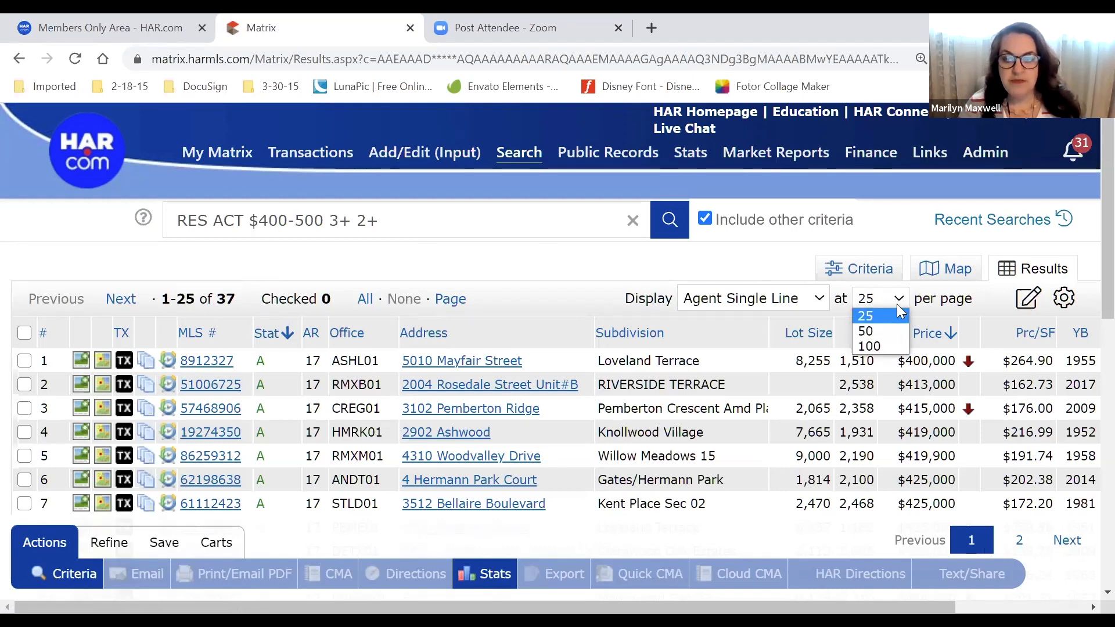
{"action": "left_click", "coordinate": [883, 331]}
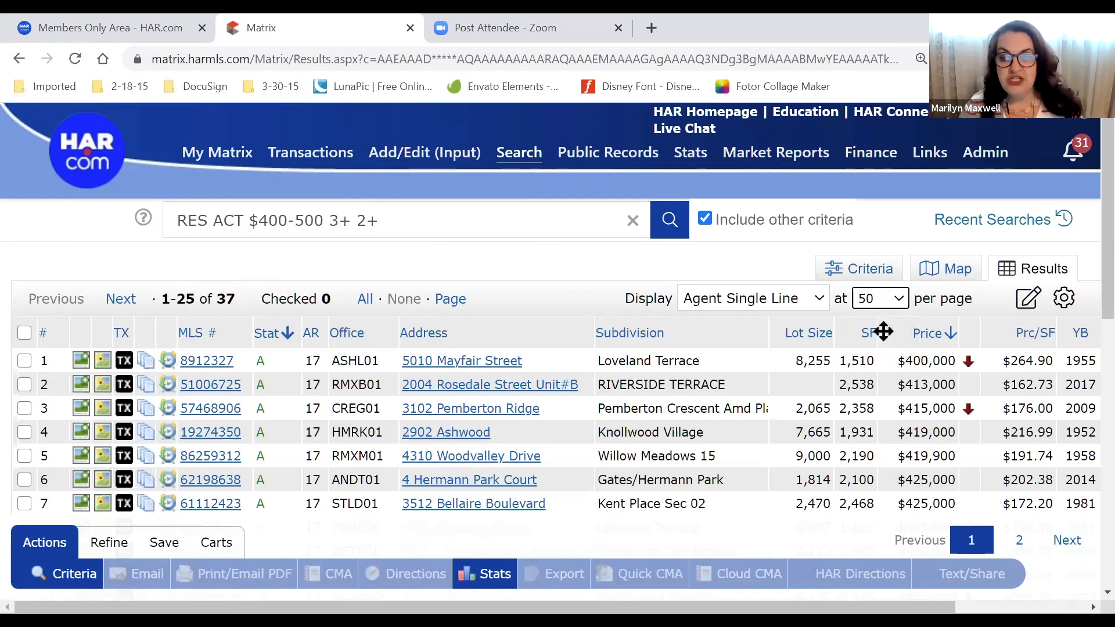
{"action": "scroll", "coordinate": [489, 381], "scroll_direction": "down", "scroll_amount": 1}
{"action": "scroll", "coordinate": [489, 381], "scroll_direction": "down", "scroll_amount": 10}
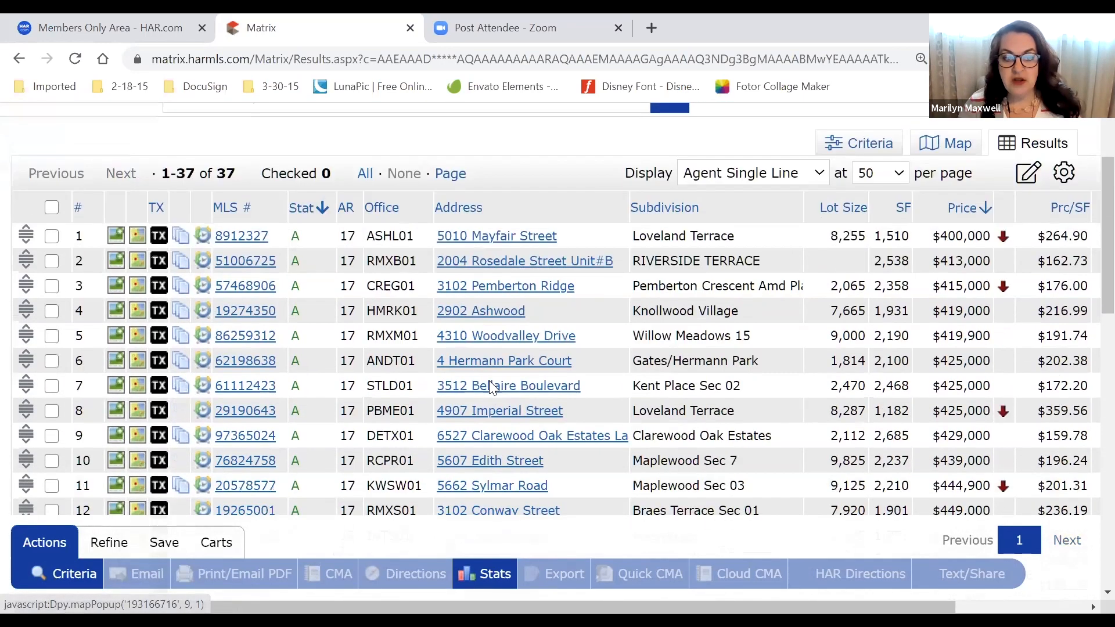
{"action": "scroll", "coordinate": [490, 389], "scroll_direction": "down", "scroll_amount": 4}
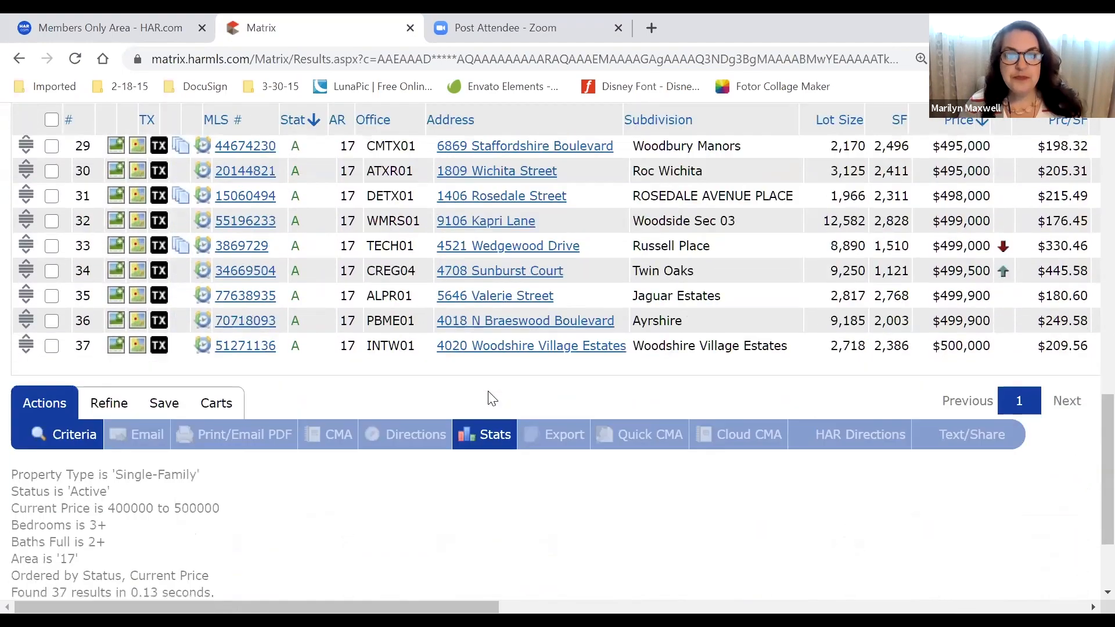
{"action": "scroll", "coordinate": [490, 399], "scroll_direction": "up", "scroll_amount": 9}
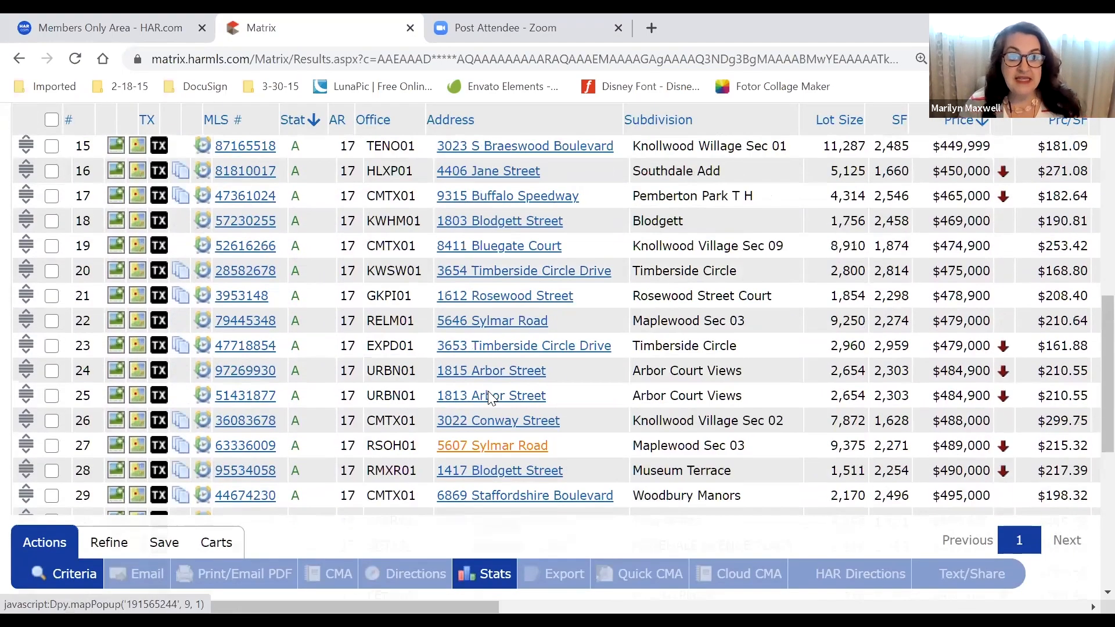
{"action": "scroll", "coordinate": [489, 399], "scroll_direction": "up", "scroll_amount": 10}
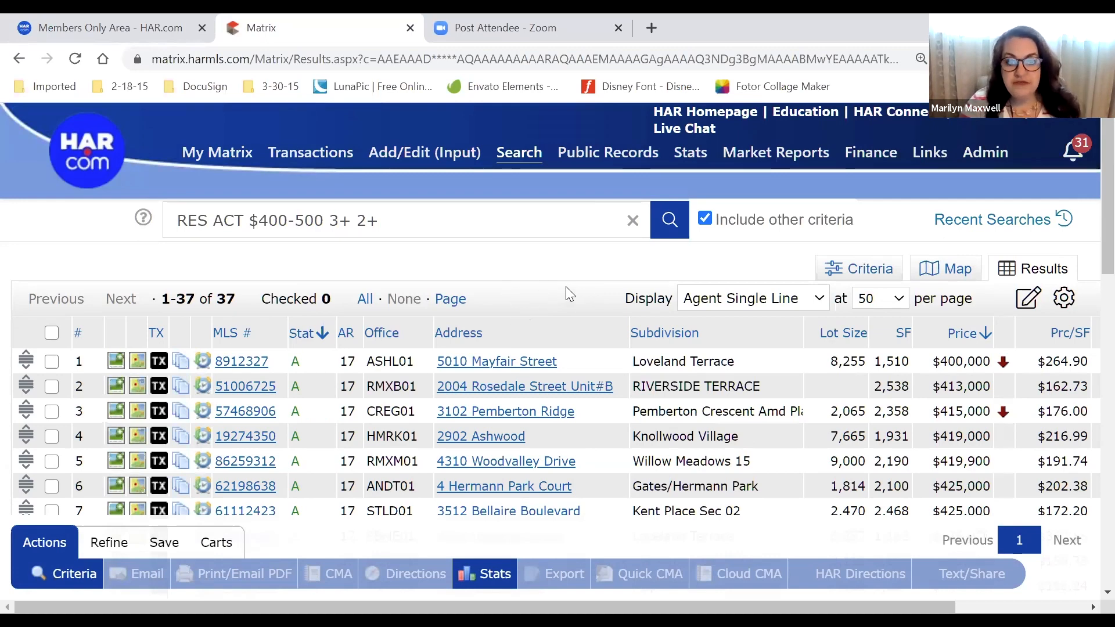
{"action": "scroll", "coordinate": [565, 287], "scroll_direction": "down", "scroll_amount": 3}
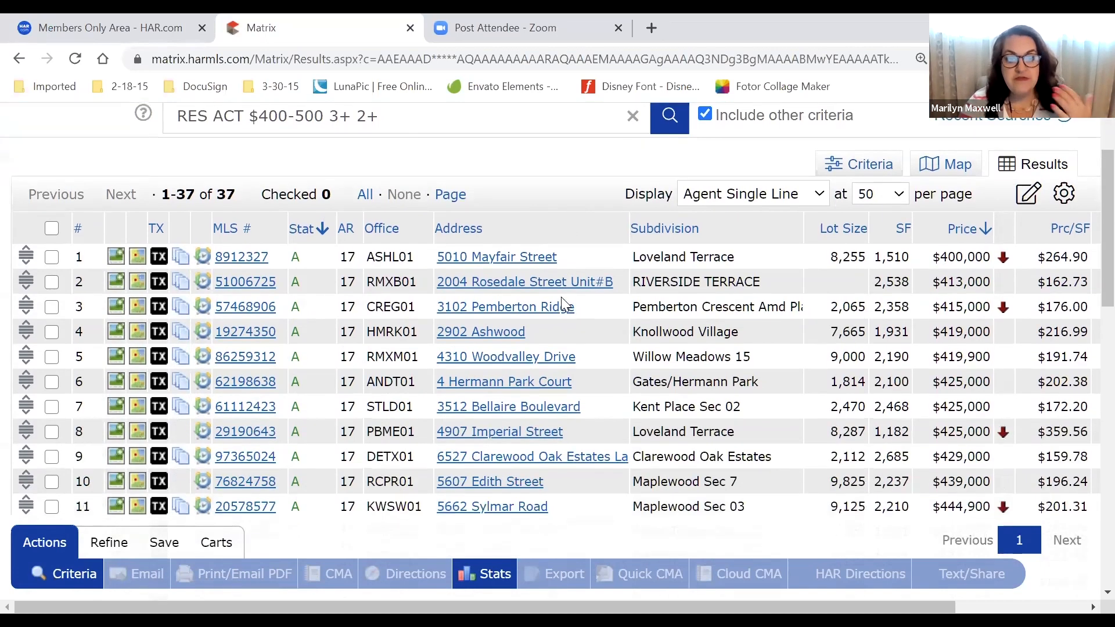
{"action": "scroll", "coordinate": [564, 306], "scroll_direction": "down", "scroll_amount": 1}
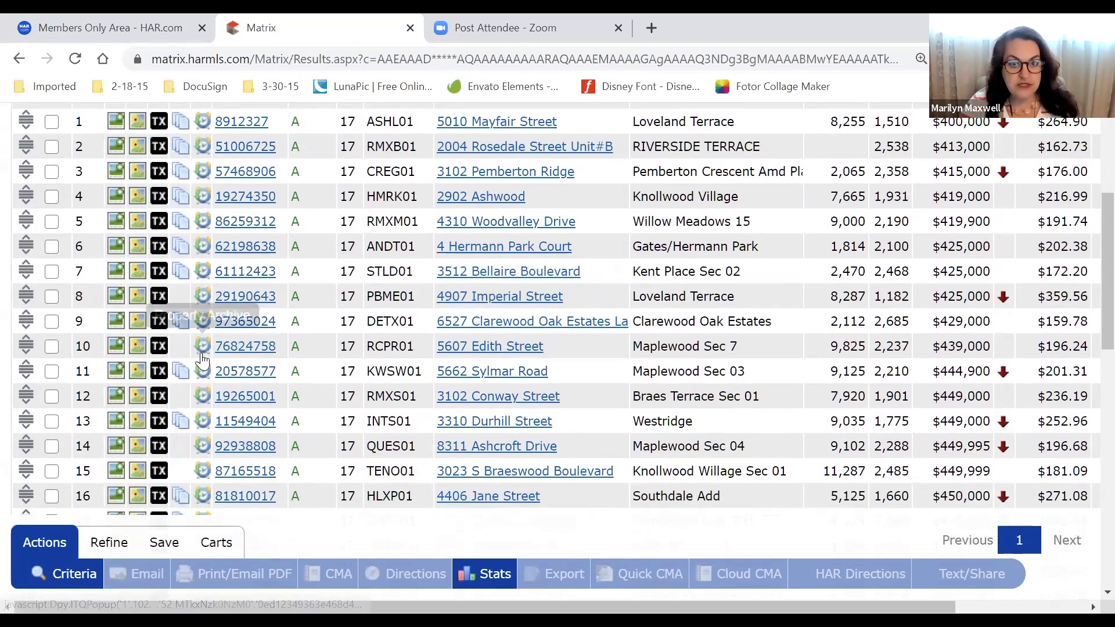
{"action": "scroll", "coordinate": [184, 381], "scroll_direction": "up", "scroll_amount": 1}
{"action": "scroll", "coordinate": [184, 381], "scroll_direction": "up", "scroll_amount": 3}
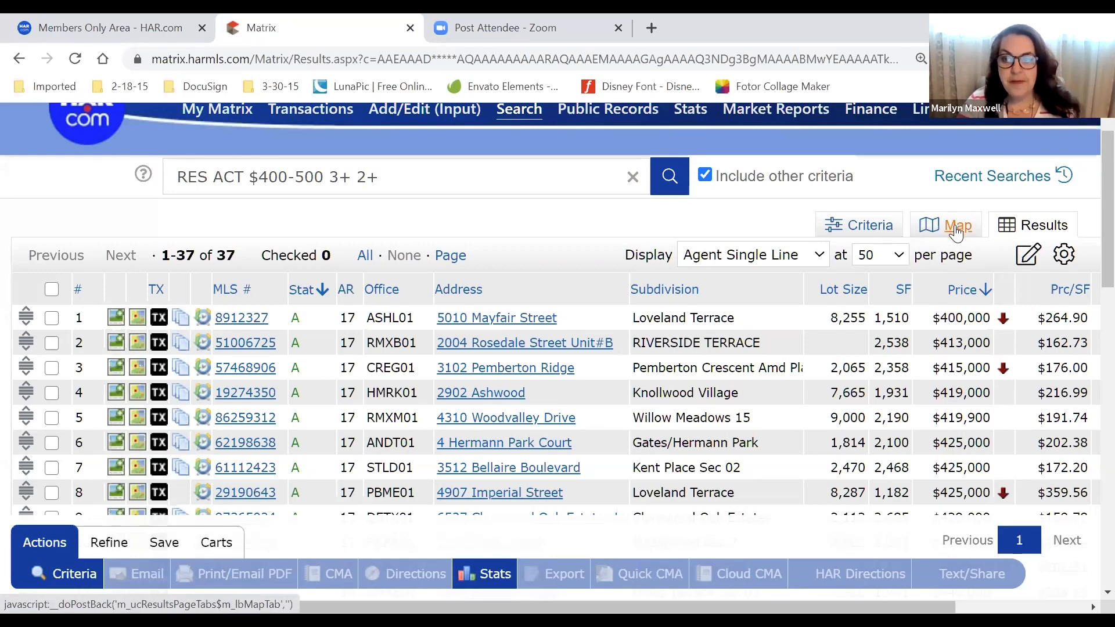
Plot the 37 matching listings on the map, framed around Bellaire and West University Place
{"action": "left_click", "coordinate": [956, 233]}
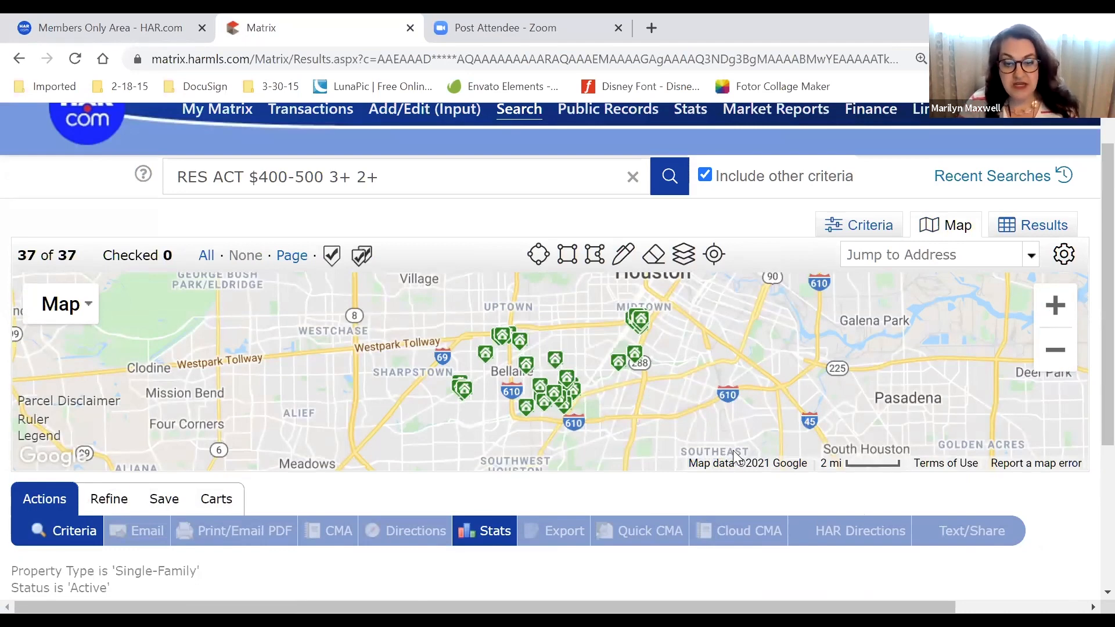
{"action": "scroll", "coordinate": [1064, 514], "scroll_direction": "down", "scroll_amount": 1}
{"action": "key", "text": "ctrl+minus"}
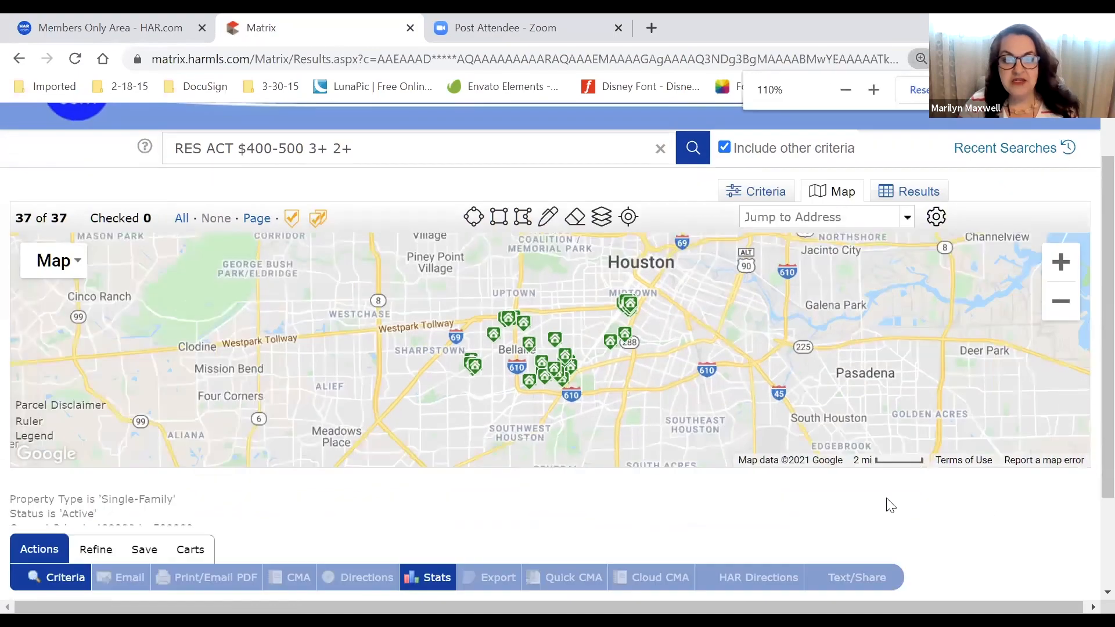
{"action": "scroll", "coordinate": [488, 408], "scroll_direction": "up", "scroll_amount": 2}
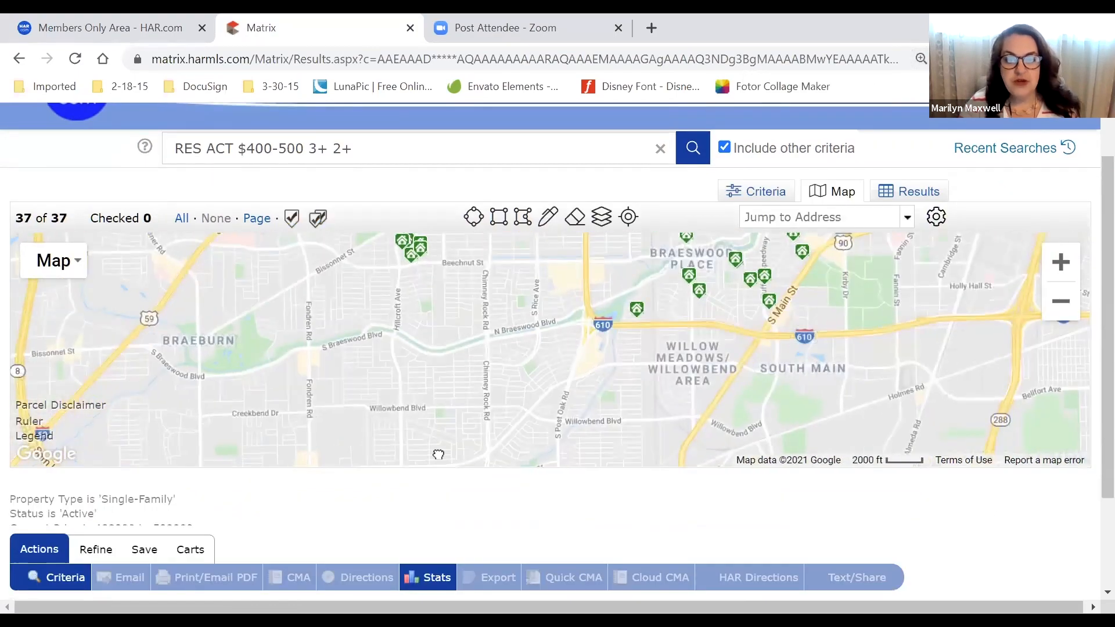
{"action": "left_click_drag", "start_coordinate": [503, 328], "coordinate": [419, 434]}
{"action": "left_click_drag", "start_coordinate": [359, 406], "coordinate": [338, 465]}
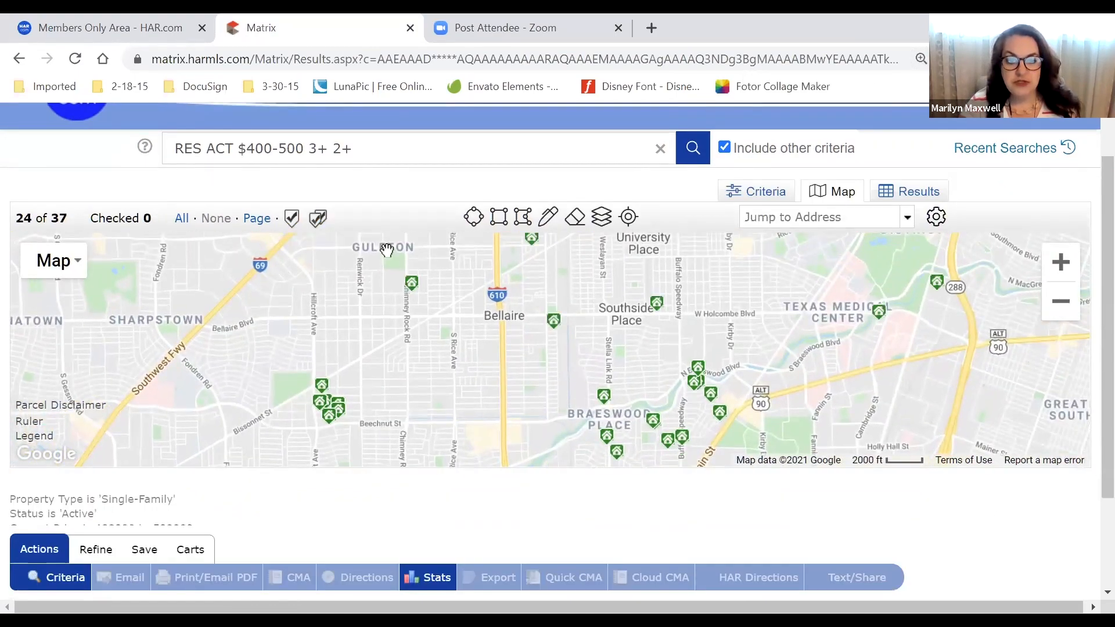
{"action": "left_click_drag", "start_coordinate": [458, 295], "coordinate": [381, 412]}
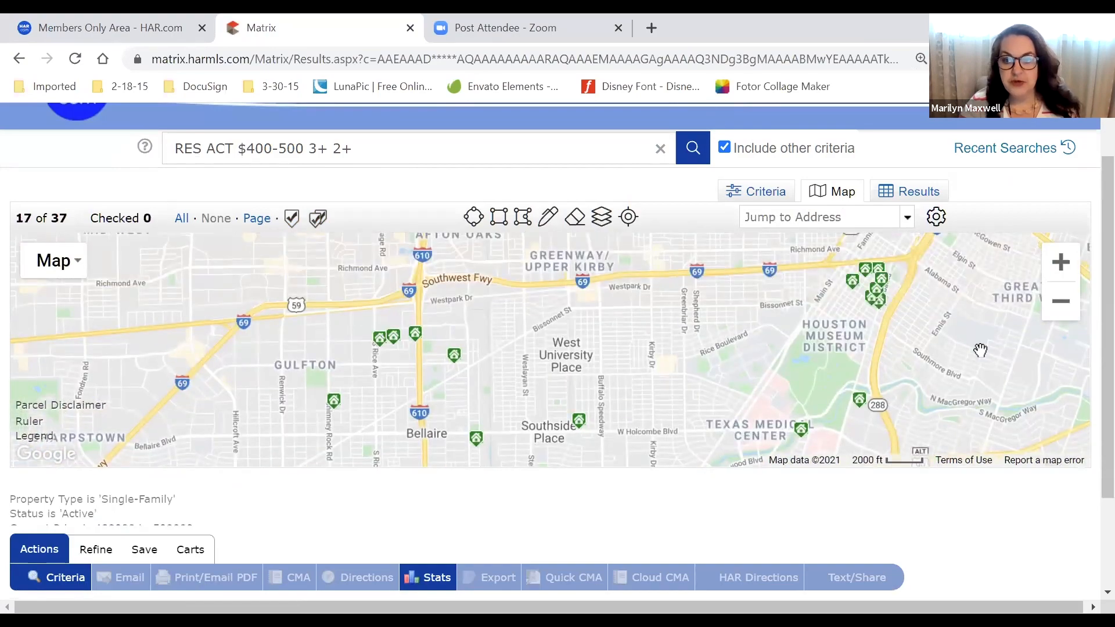
{"action": "left_click_drag", "start_coordinate": [926, 386], "coordinate": [920, 346]}
{"action": "scroll", "coordinate": [920, 346], "scroll_direction": "down", "scroll_amount": 1}
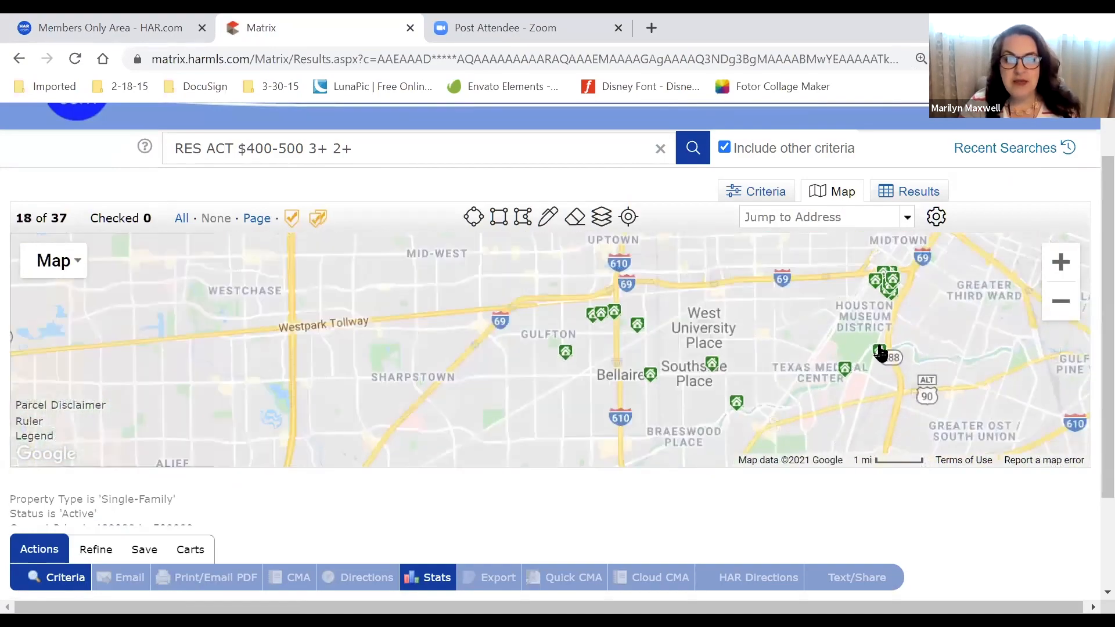
{"action": "left_click_drag", "start_coordinate": [525, 345], "coordinate": [318, 331]}
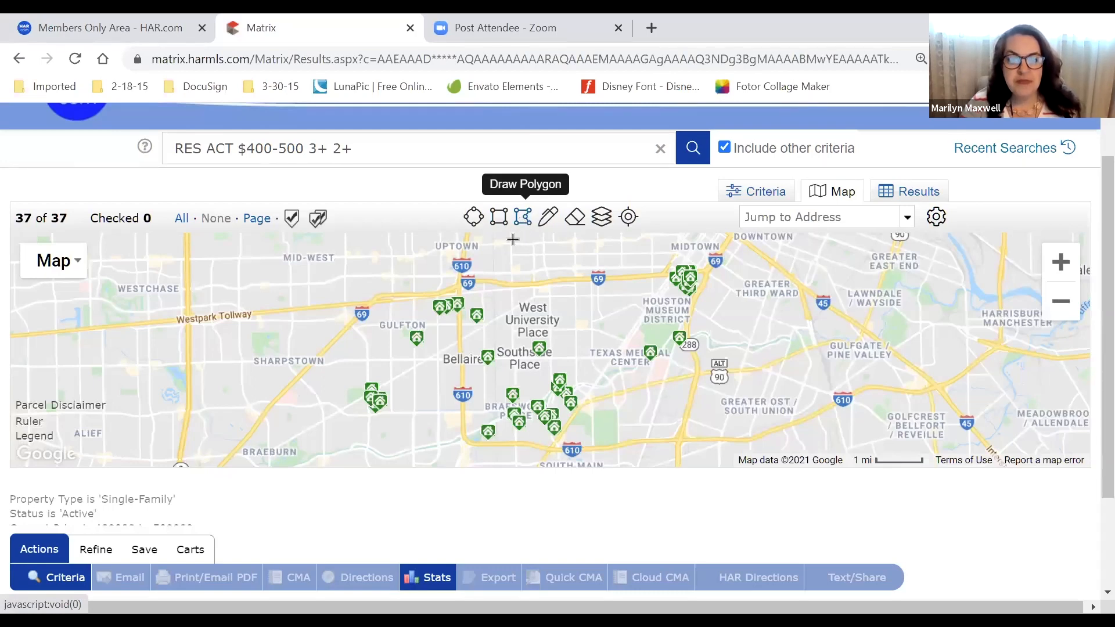
Start a polygon search area, tracing its western edge and southern edge east to route 288
{"action": "left_click", "coordinate": [523, 223]}
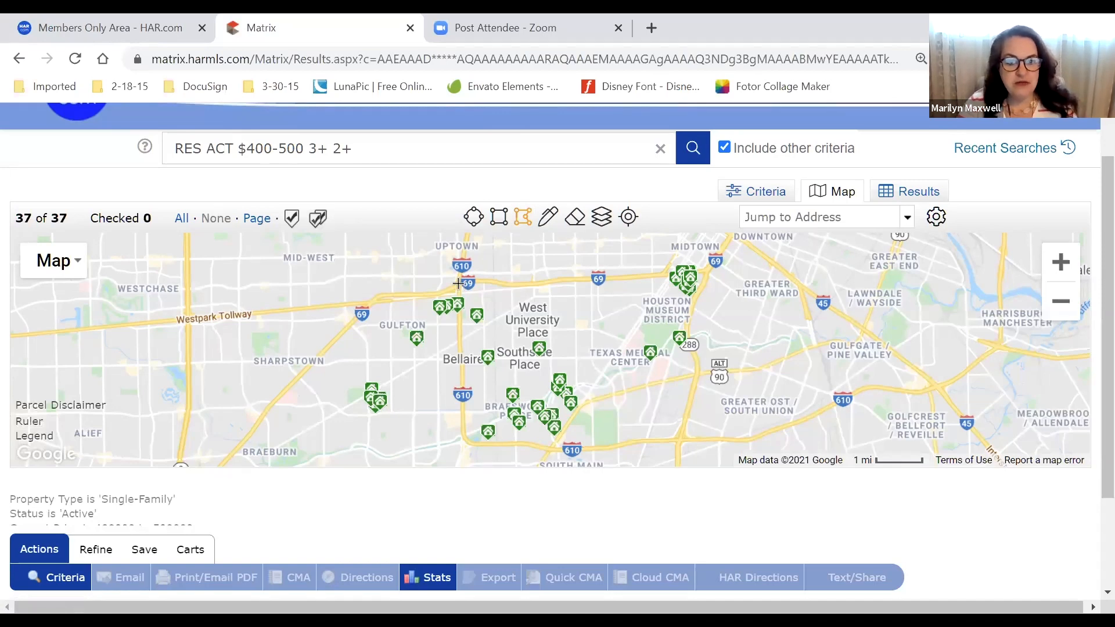
{"action": "left_click", "coordinate": [459, 284]}
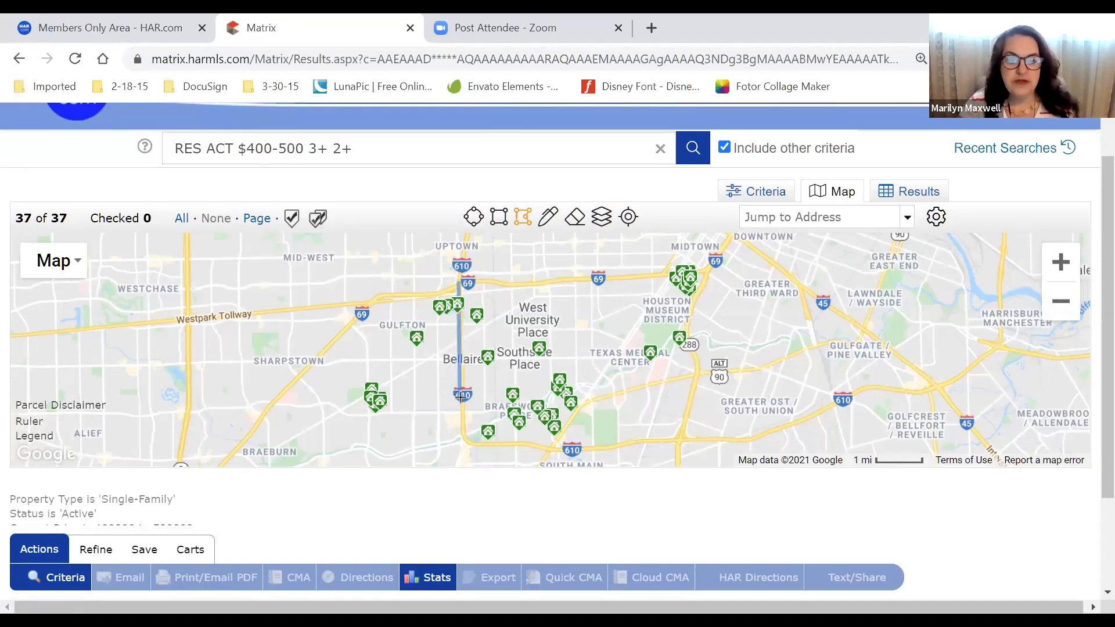
{"action": "left_click", "coordinate": [463, 419]}
{"action": "left_click", "coordinate": [462, 438]}
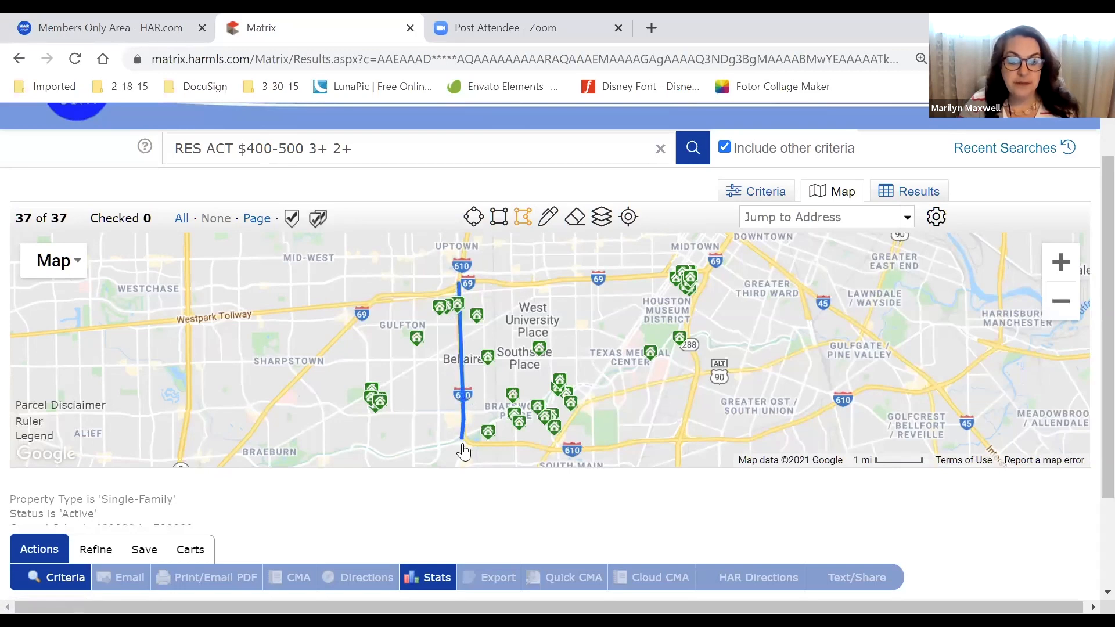
{"action": "left_click", "coordinate": [486, 446]}
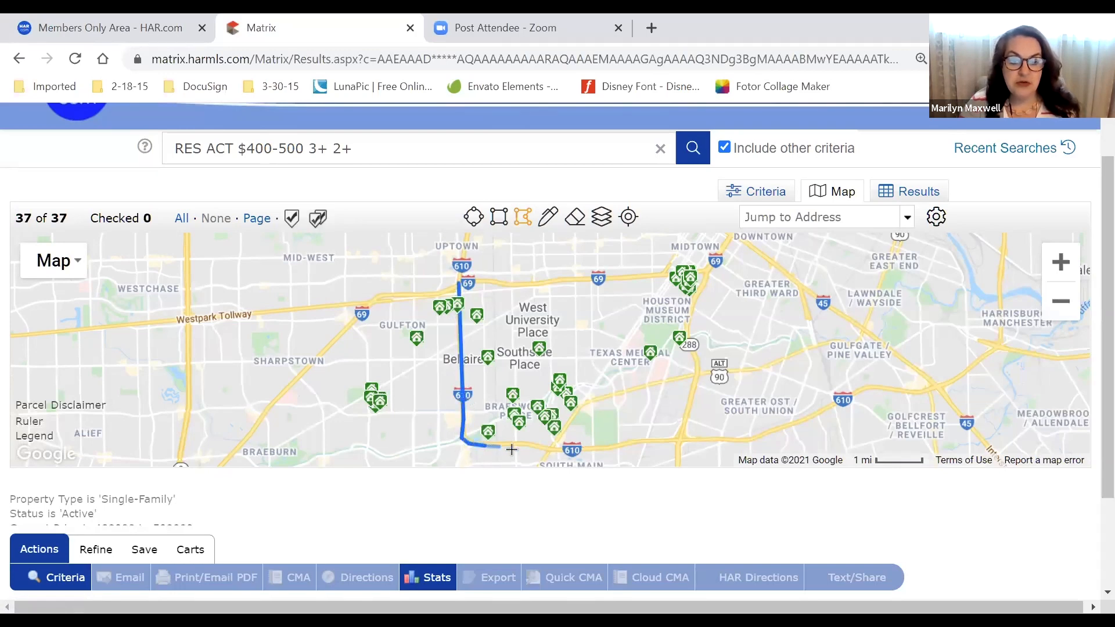
{"action": "left_click", "coordinate": [519, 444]}
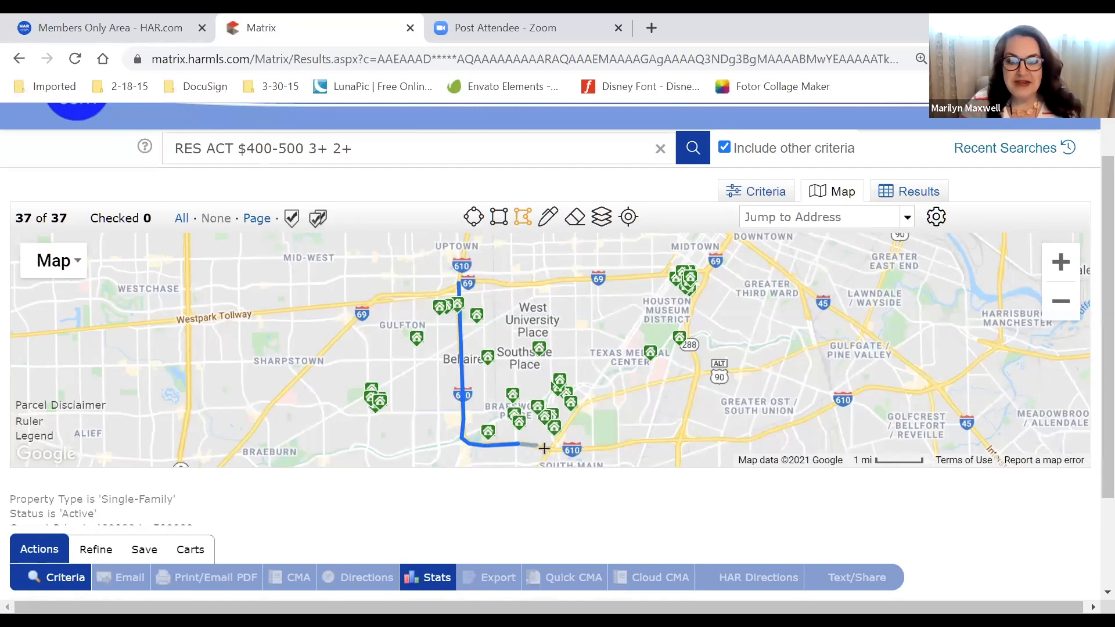
{"action": "left_click", "coordinate": [551, 449]}
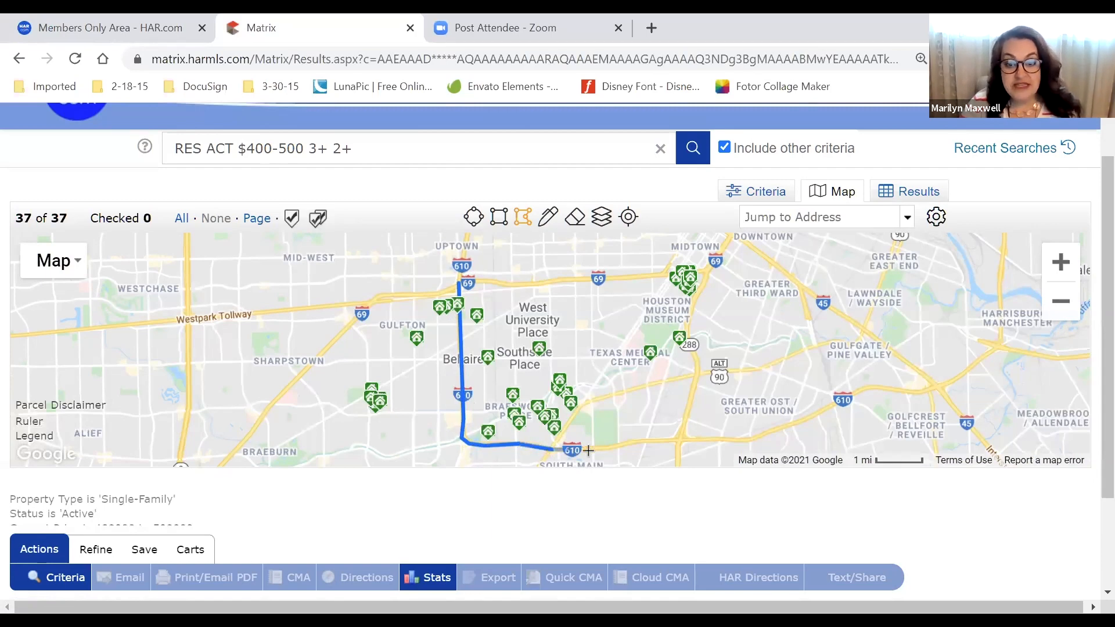
{"action": "left_click", "coordinate": [605, 448]}
{"action": "left_click", "coordinate": [635, 441]}
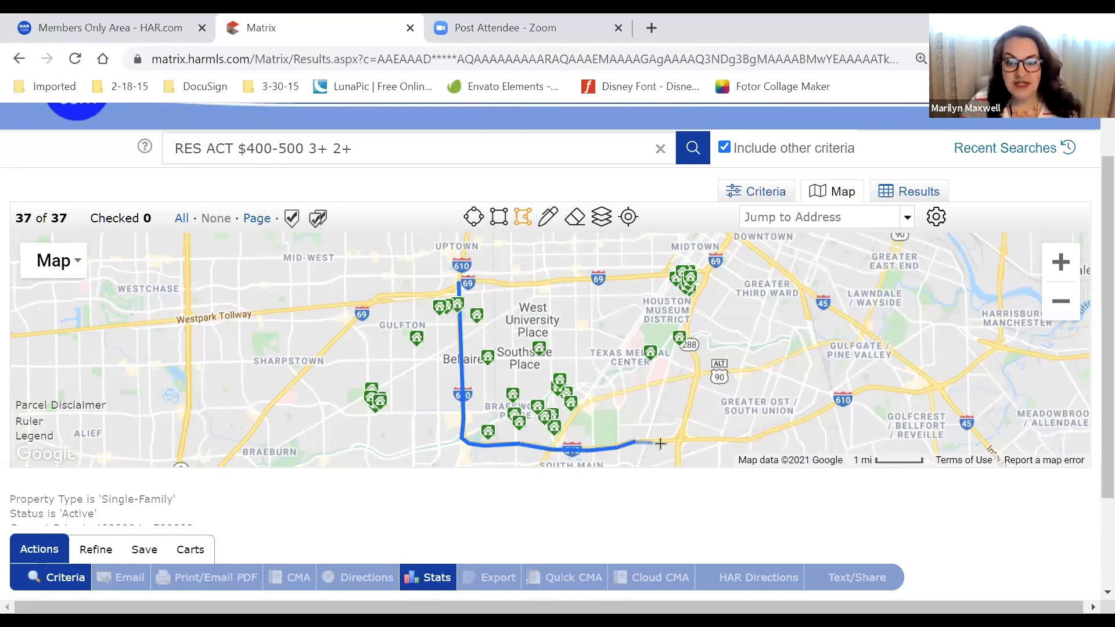
{"action": "left_click", "coordinate": [679, 441]}
Trace the eastern edge north to Midtown and the northern edge back west, closing the polygon
{"action": "left_click", "coordinate": [696, 356]}
{"action": "left_click", "coordinate": [695, 354]}
{"action": "left_click", "coordinate": [688, 335]}
{"action": "left_click", "coordinate": [695, 298]}
{"action": "left_click", "coordinate": [702, 286]}
{"action": "left_click", "coordinate": [706, 269]}
{"action": "left_click", "coordinate": [666, 272]}
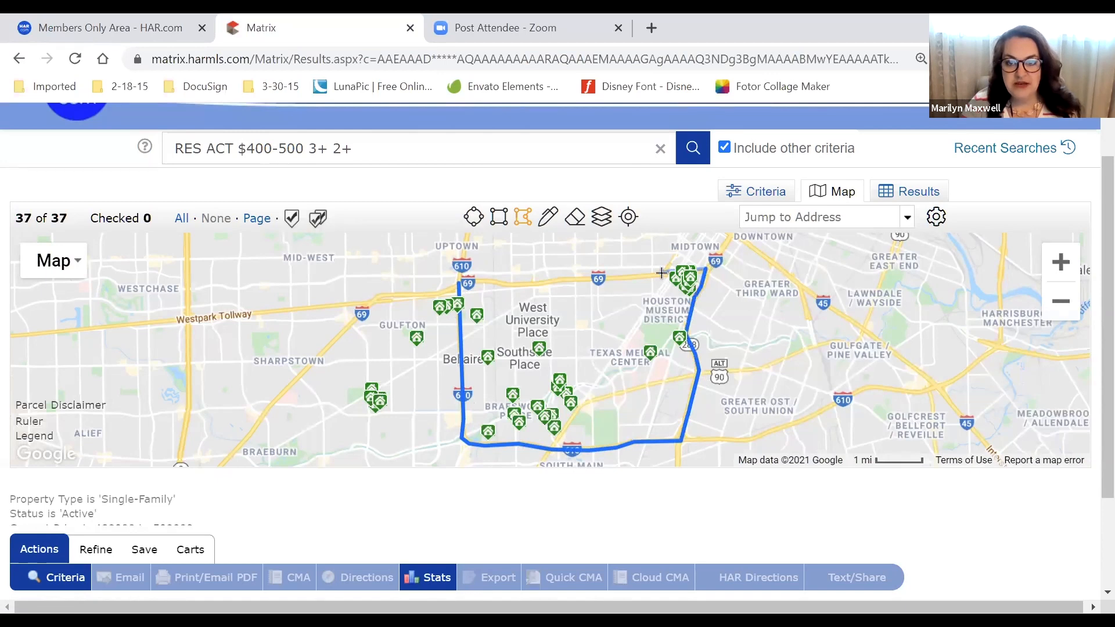
{"action": "left_click", "coordinate": [565, 277]}
{"action": "left_click", "coordinate": [527, 287]}
{"action": "left_click", "coordinate": [479, 281]}
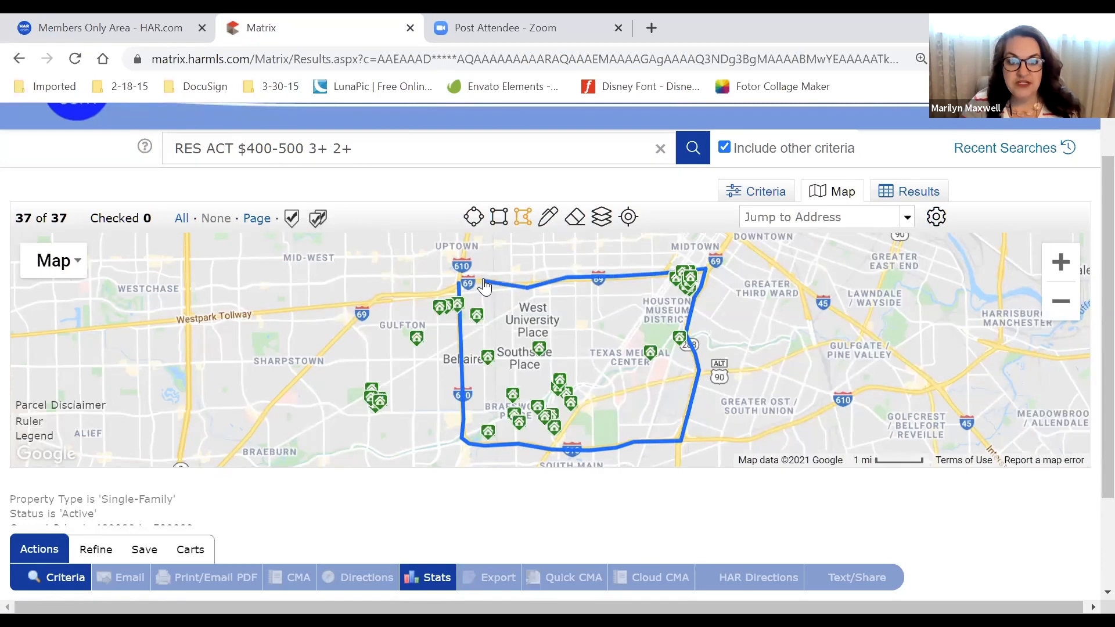
{"action": "left_click", "coordinate": [460, 283]}
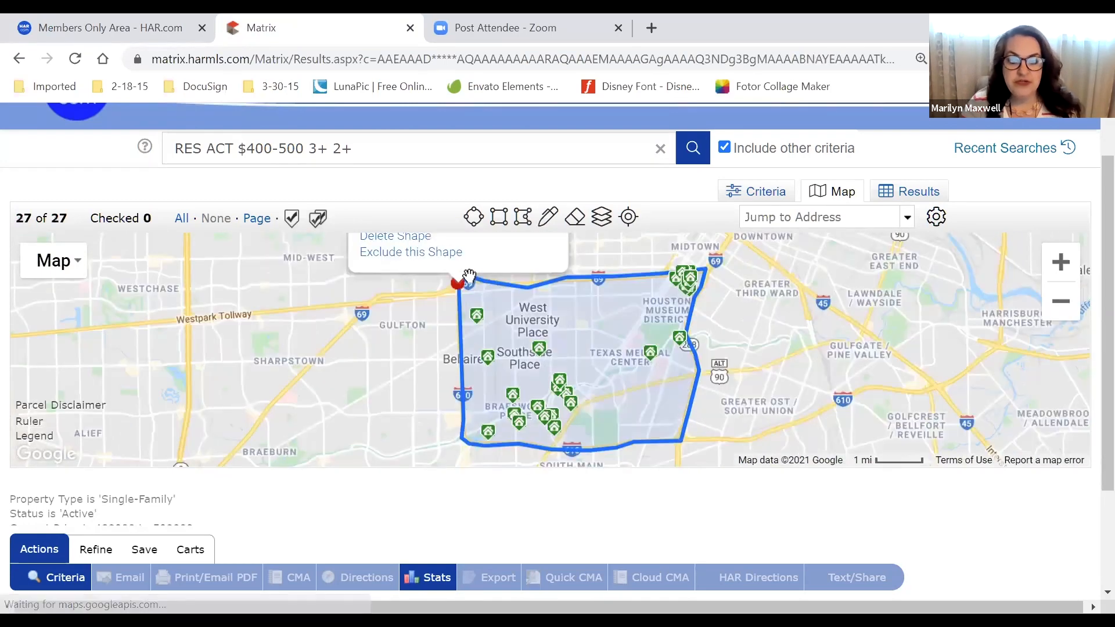
{"action": "left_click", "coordinate": [463, 283]}
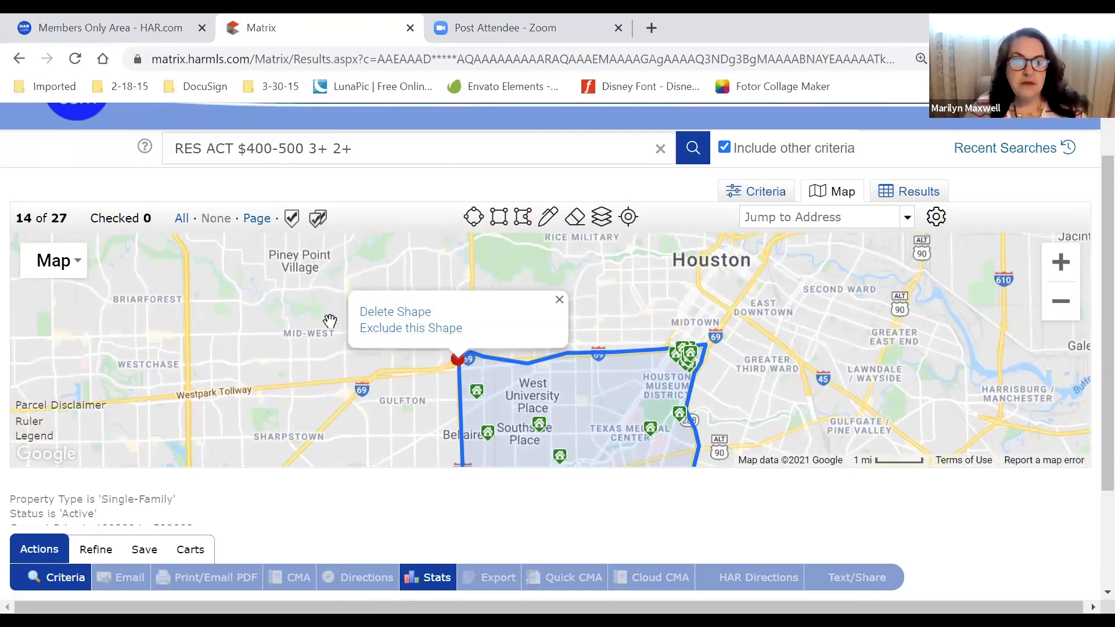
{"action": "left_click", "coordinate": [276, 396]}
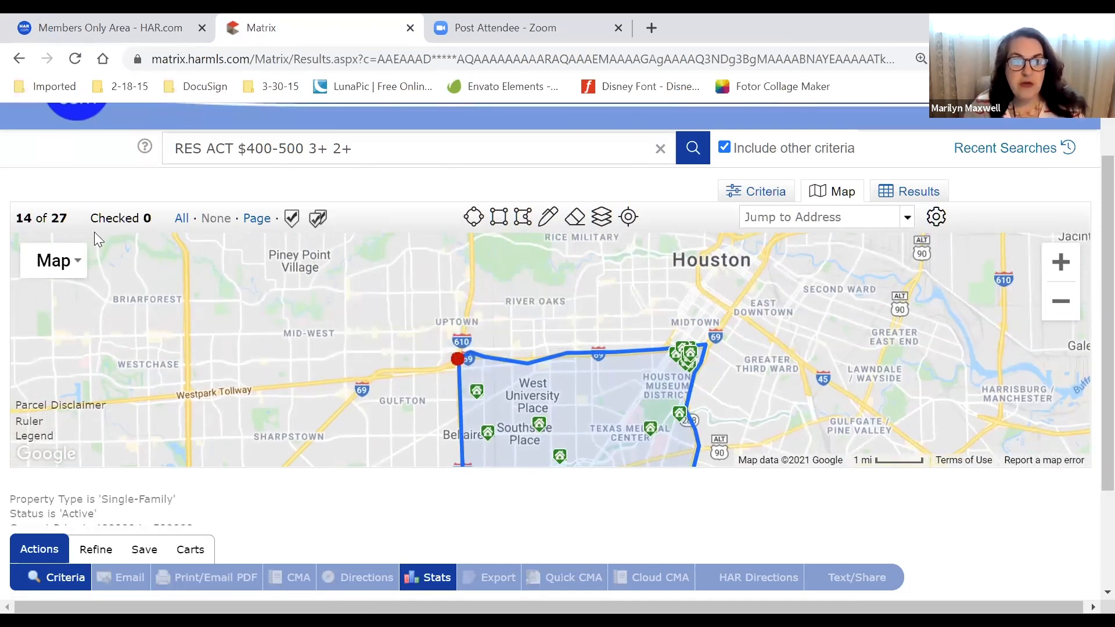
{"action": "double_click", "coordinate": [57, 219]}
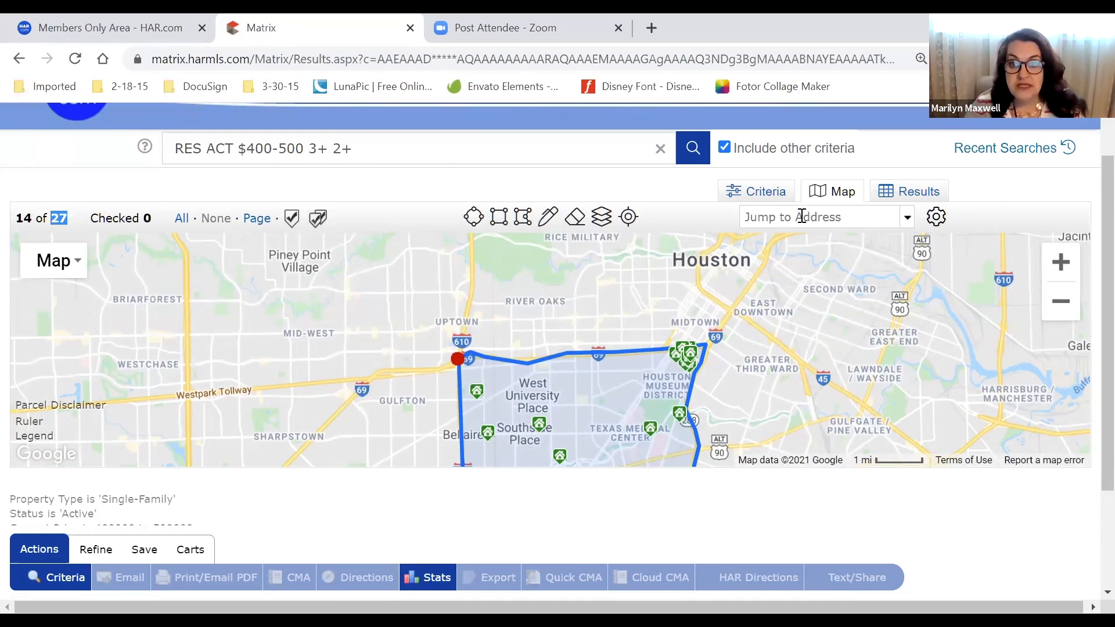
{"action": "left_click_drag", "start_coordinate": [767, 354], "coordinate": [734, 291]}
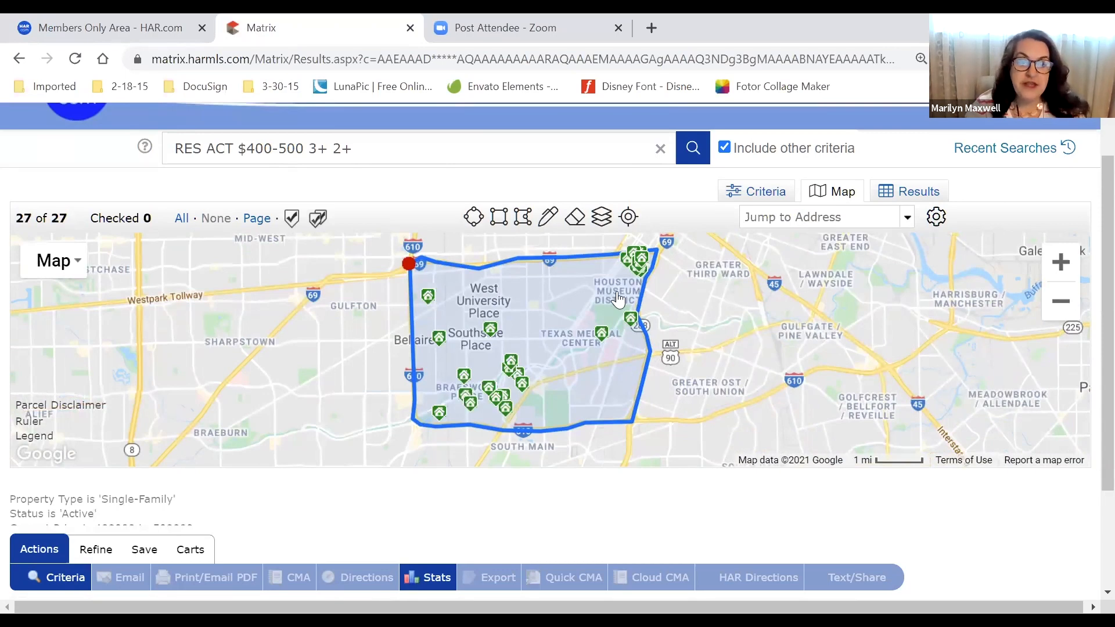
{"action": "left_click", "coordinate": [412, 266]}
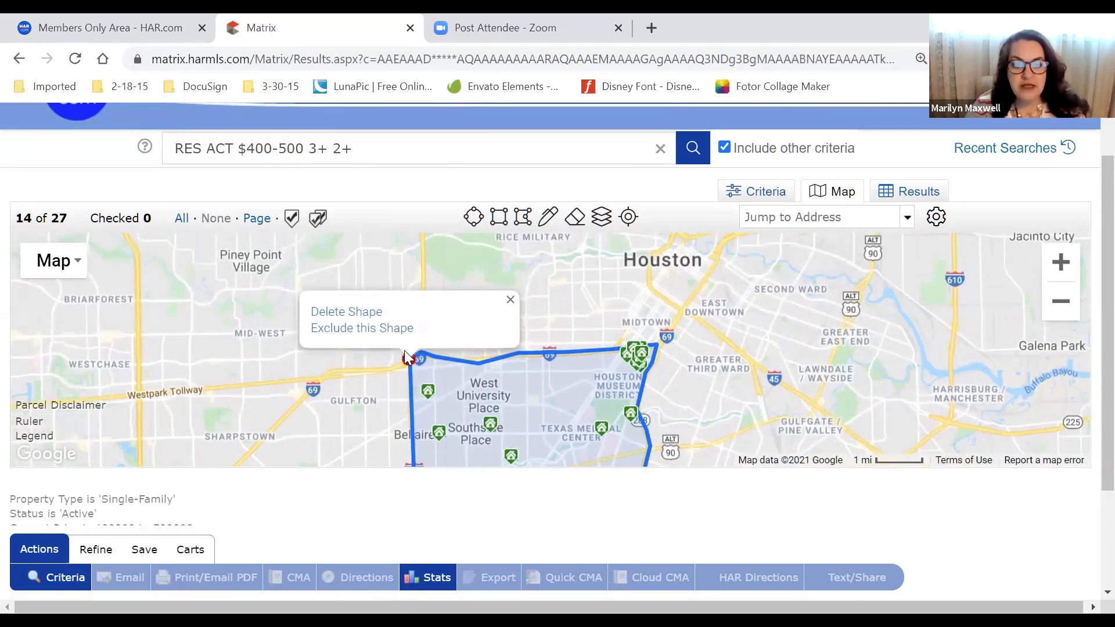
{"action": "left_click", "coordinate": [411, 359]}
{"action": "left_click", "coordinate": [411, 359]}
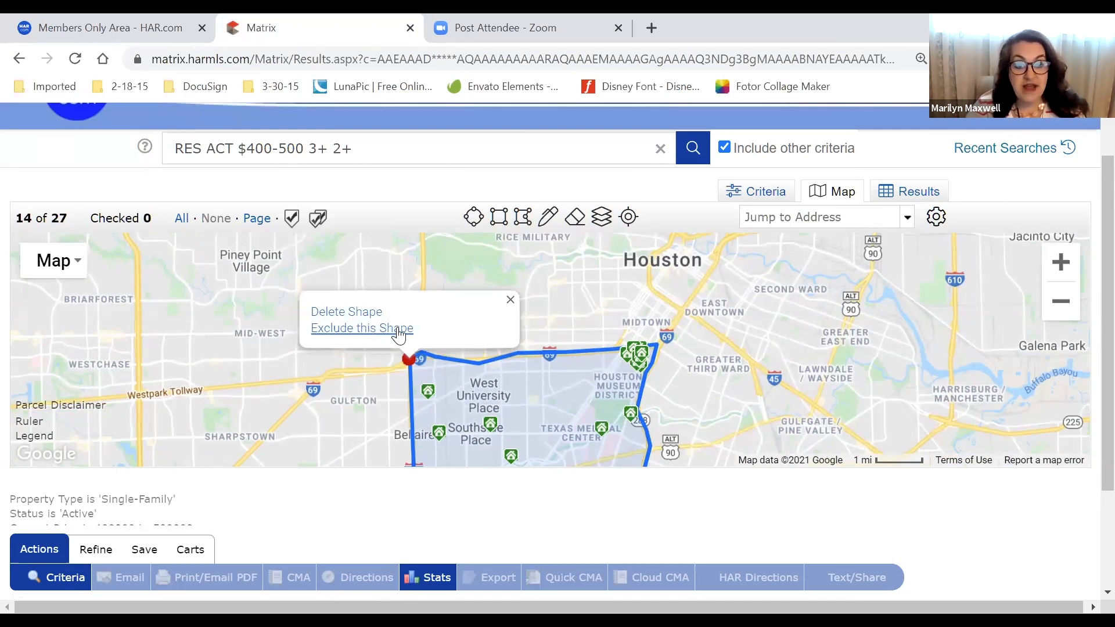
{"action": "left_click", "coordinate": [399, 330]}
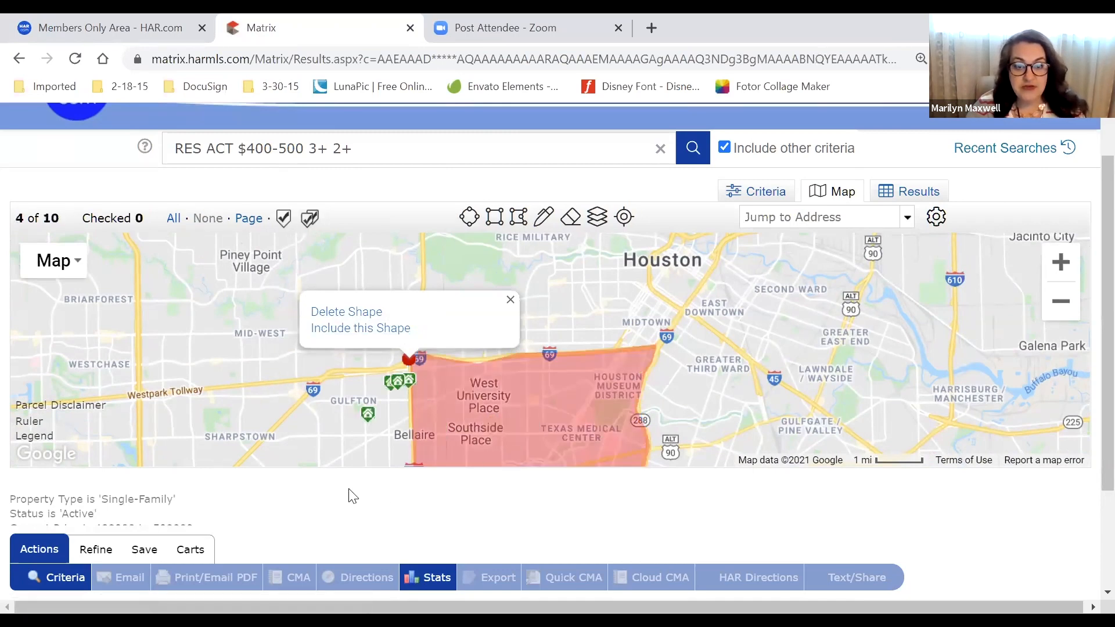
{"action": "left_click", "coordinate": [277, 435]}
{"action": "left_click_drag", "start_coordinate": [278, 435], "coordinate": [265, 307]}
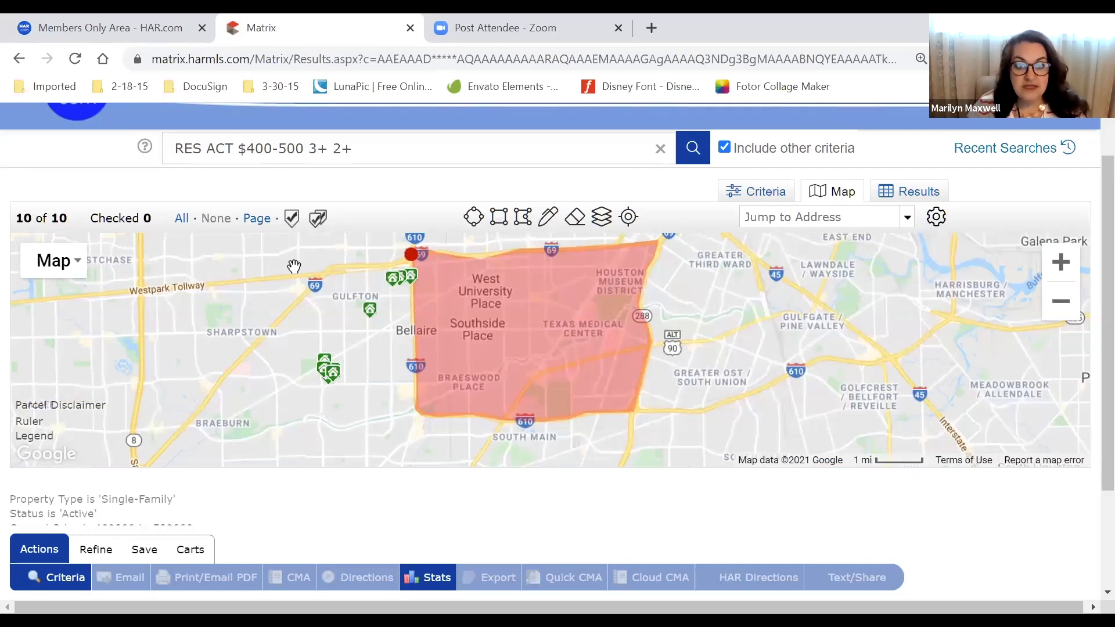
{"action": "left_click", "coordinate": [409, 254]}
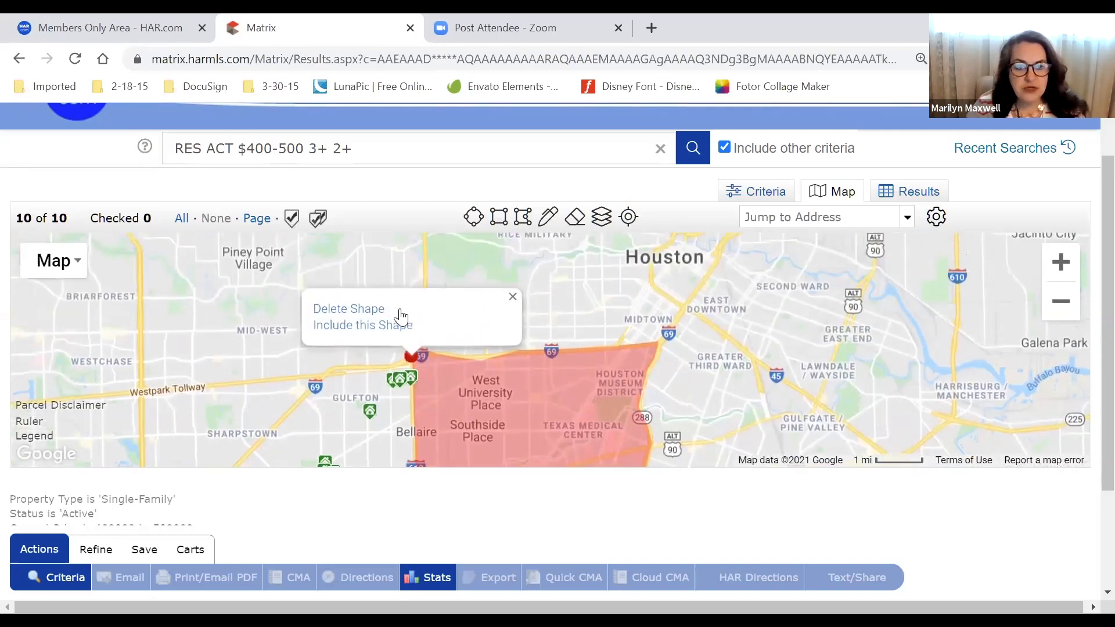
{"action": "left_click", "coordinate": [392, 337]}
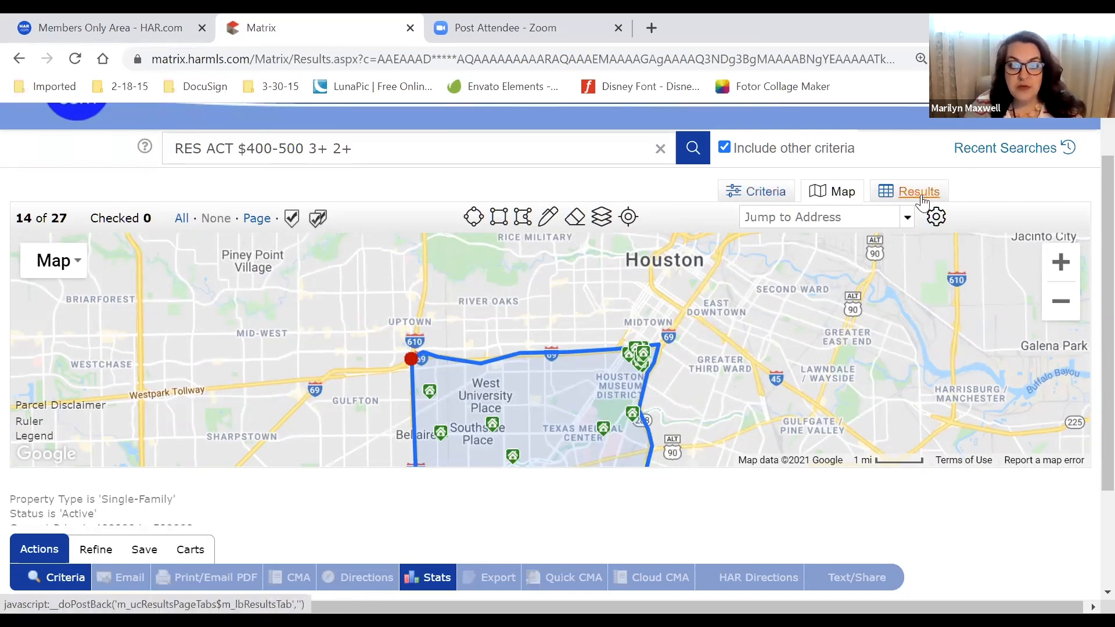
List the 27 polygon-filtered listings as a table and bring up the Save options
{"action": "left_click_drag", "start_coordinate": [730, 388], "coordinate": [733, 298]}
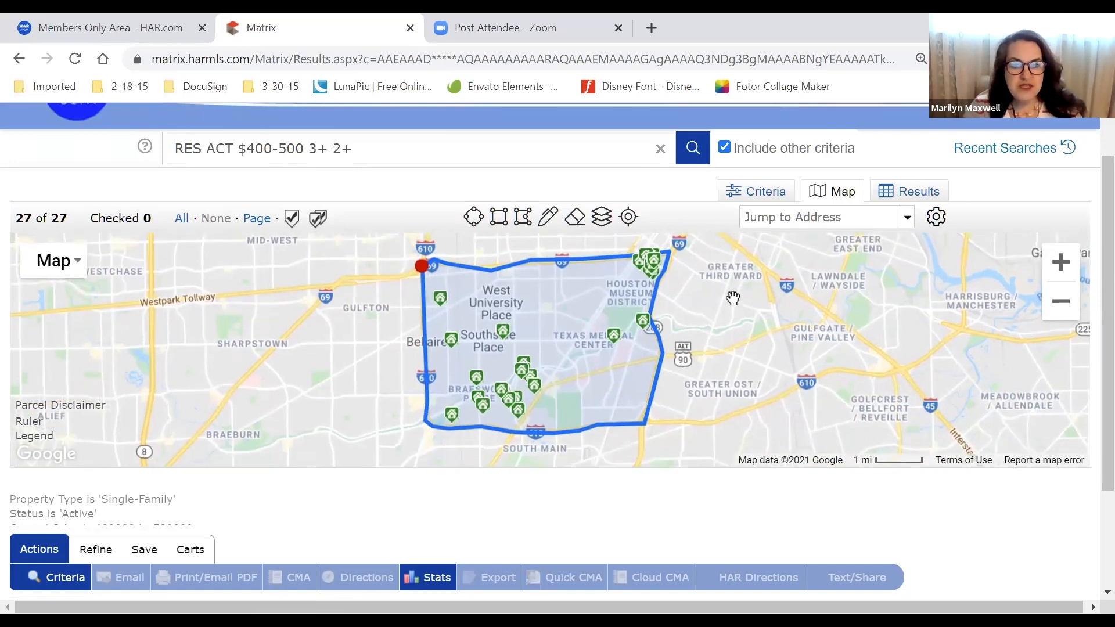
{"action": "left_click", "coordinate": [924, 196]}
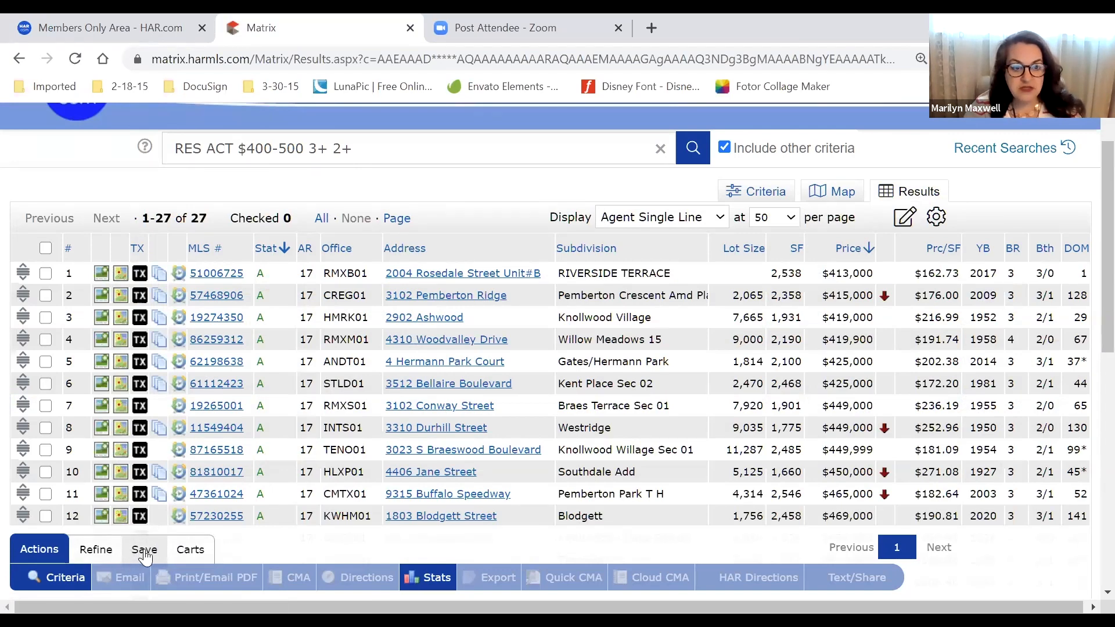
{"action": "left_click", "coordinate": [144, 552]}
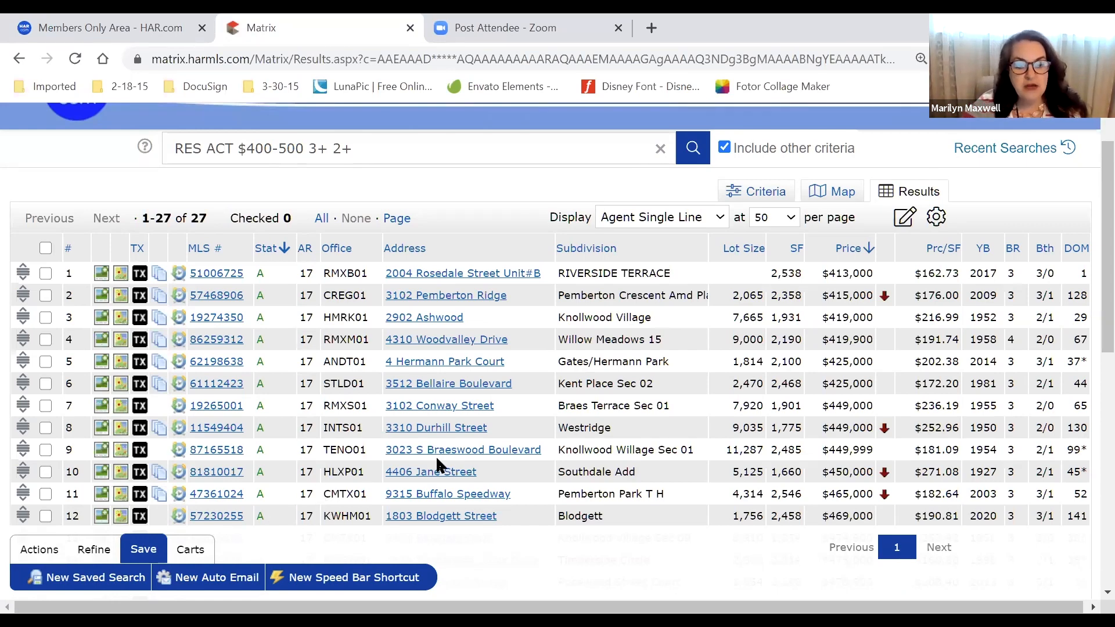
Start a new auto email for the polygon-filtered search
{"action": "left_click", "coordinate": [225, 587]}
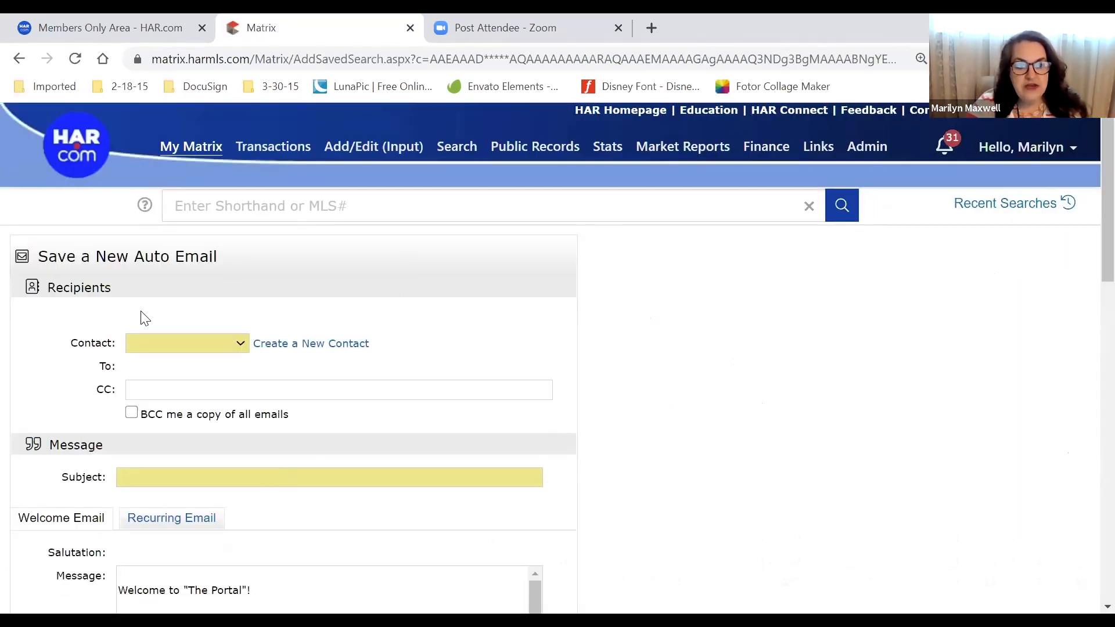
{"action": "left_click_drag", "start_coordinate": [67, 341], "coordinate": [217, 348]}
{"action": "mouse_move", "coordinate": [72, 336]}
{"action": "left_mouse_down"}
{"action": "mouse_move", "coordinate": [343, 343]}
{"action": "mouse_move", "coordinate": [80, 341]}
{"action": "left_mouse_up"}
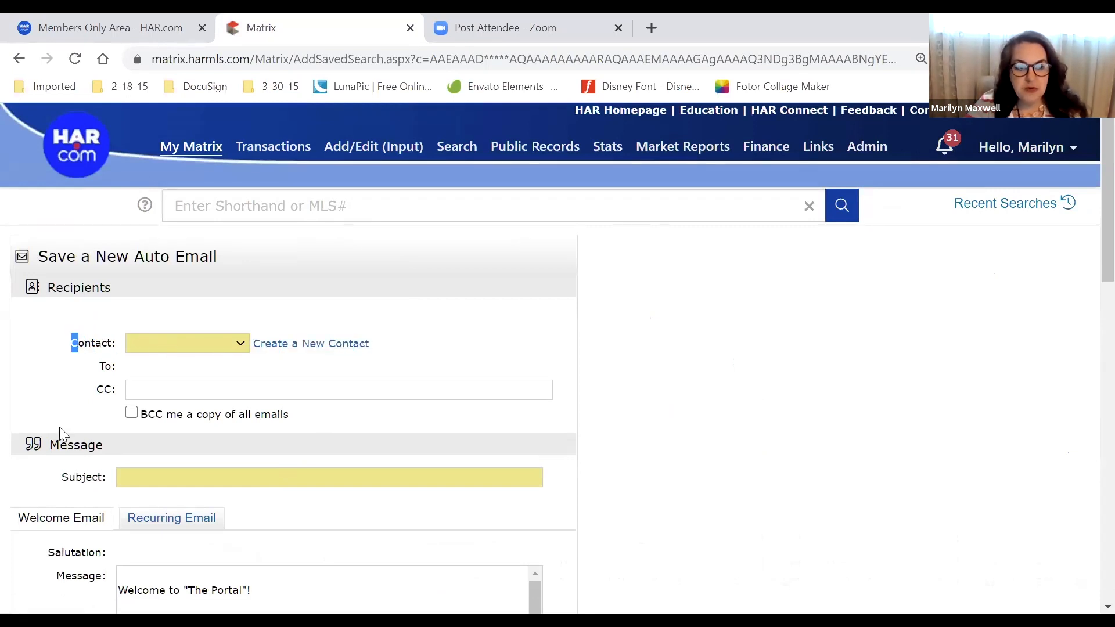
{"action": "mouse_move", "coordinate": [59, 478]}
{"action": "left_mouse_down"}
{"action": "mouse_move", "coordinate": [224, 467]}
{"action": "mouse_move", "coordinate": [63, 470]}
{"action": "mouse_move", "coordinate": [83, 483]}
{"action": "mouse_move", "coordinate": [69, 491]}
{"action": "left_mouse_up"}
{"action": "left_click", "coordinate": [90, 475]}
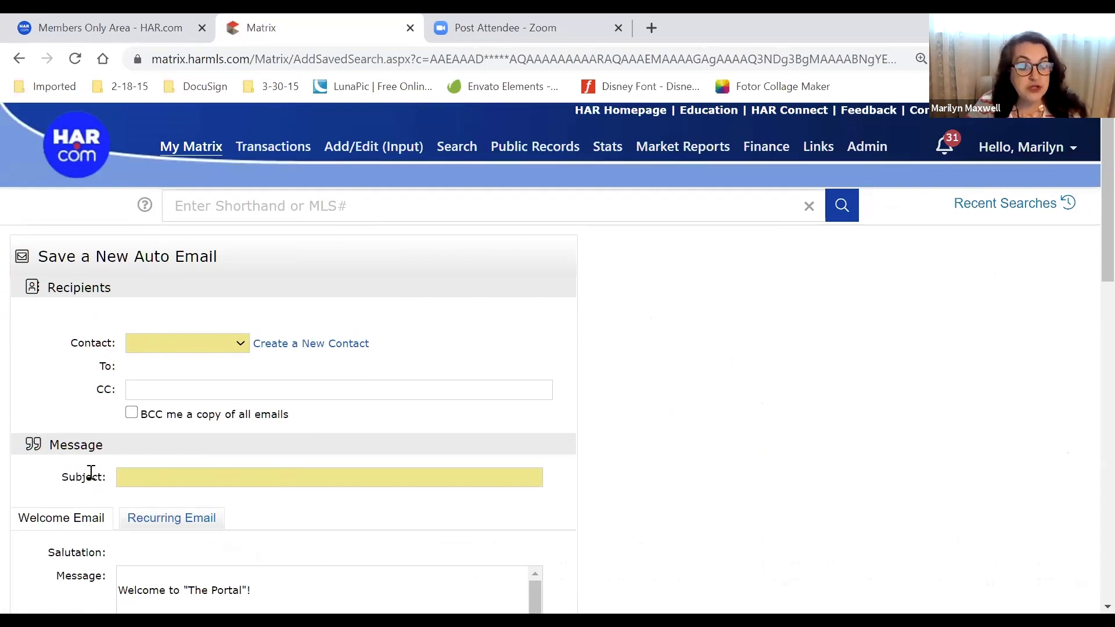
Check the Contact list without choosing anyone, then bring up the new-contact form
{"action": "left_click", "coordinate": [240, 344]}
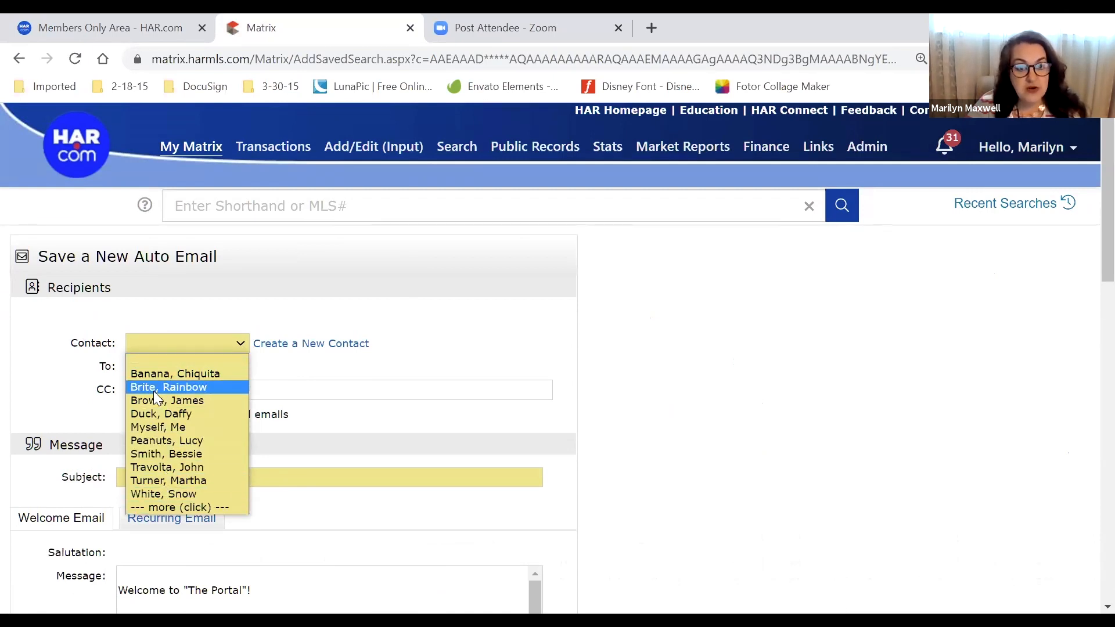
{"action": "left_click", "coordinate": [372, 346]}
{"action": "left_click_drag", "start_coordinate": [372, 346], "coordinate": [253, 361]}
{"action": "left_click", "coordinate": [389, 350]}
{"action": "left_click_drag", "start_coordinate": [388, 351], "coordinate": [254, 349]}
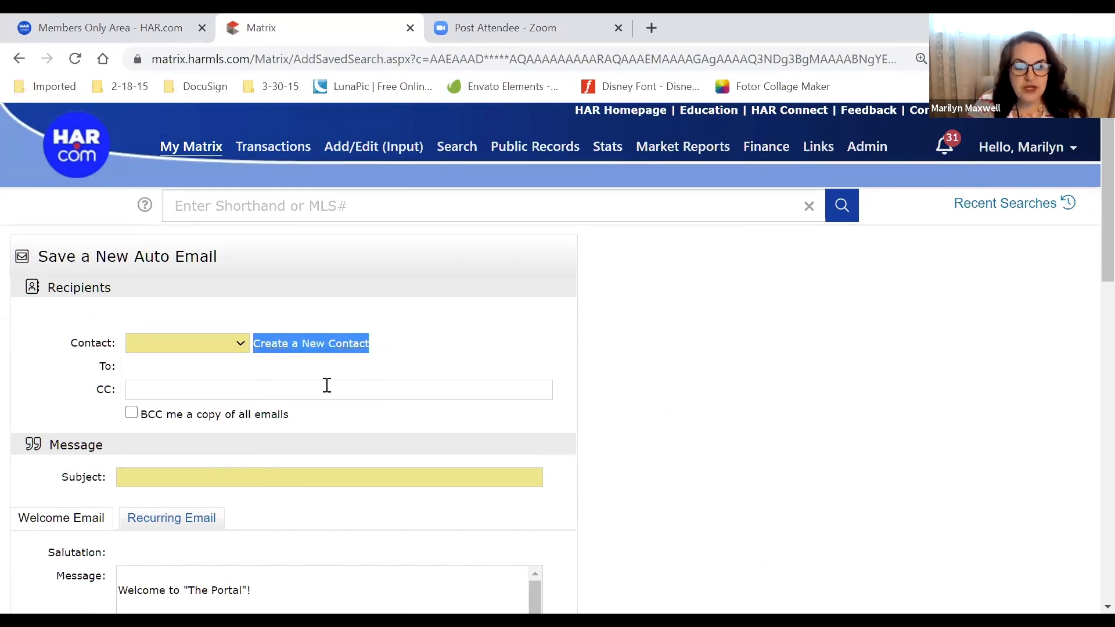
{"action": "left_click", "coordinate": [321, 343]}
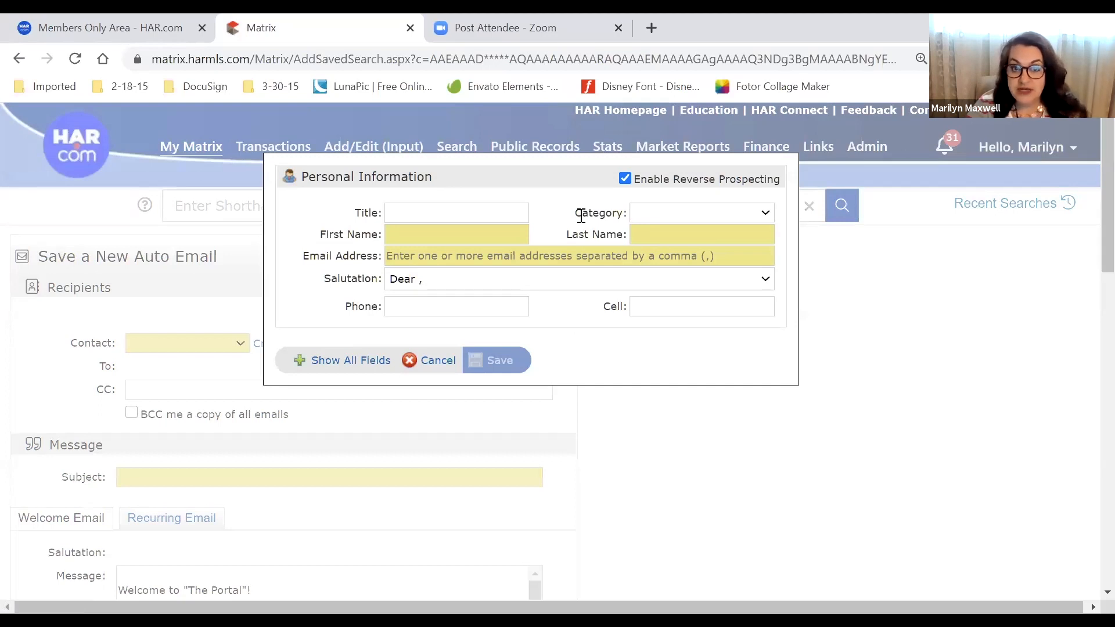
Fill in the buyer contact's first name, last name and e-mail address
{"action": "left_click", "coordinate": [438, 235]}
{"action": "type", "text": "Betty"}
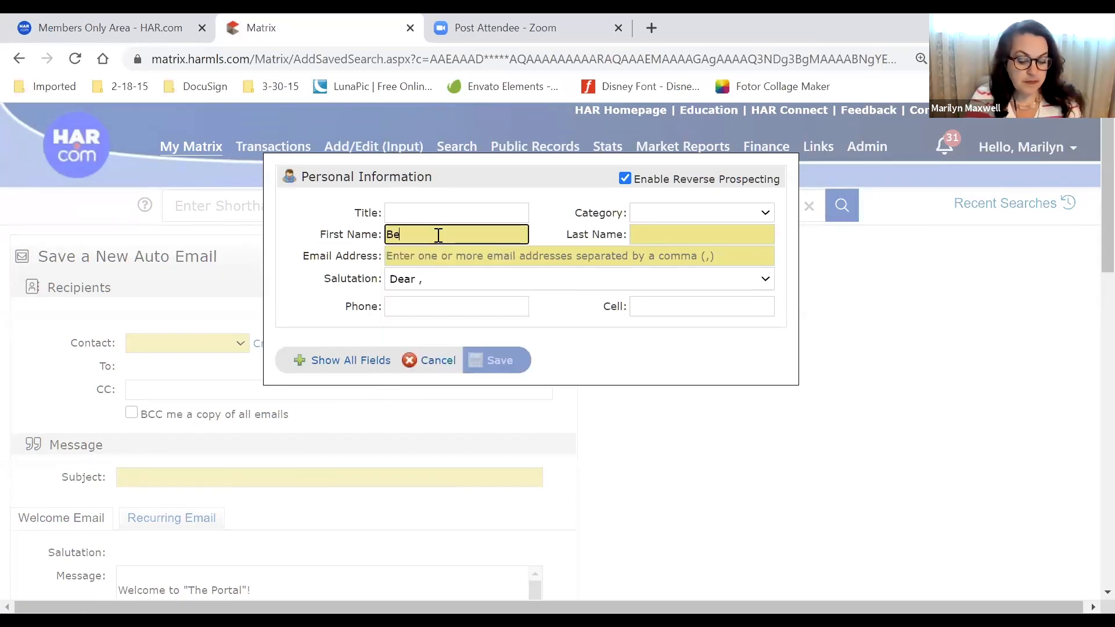
{"action": "key", "text": "Tab"}
{"action": "type", "text": "Buyer"}
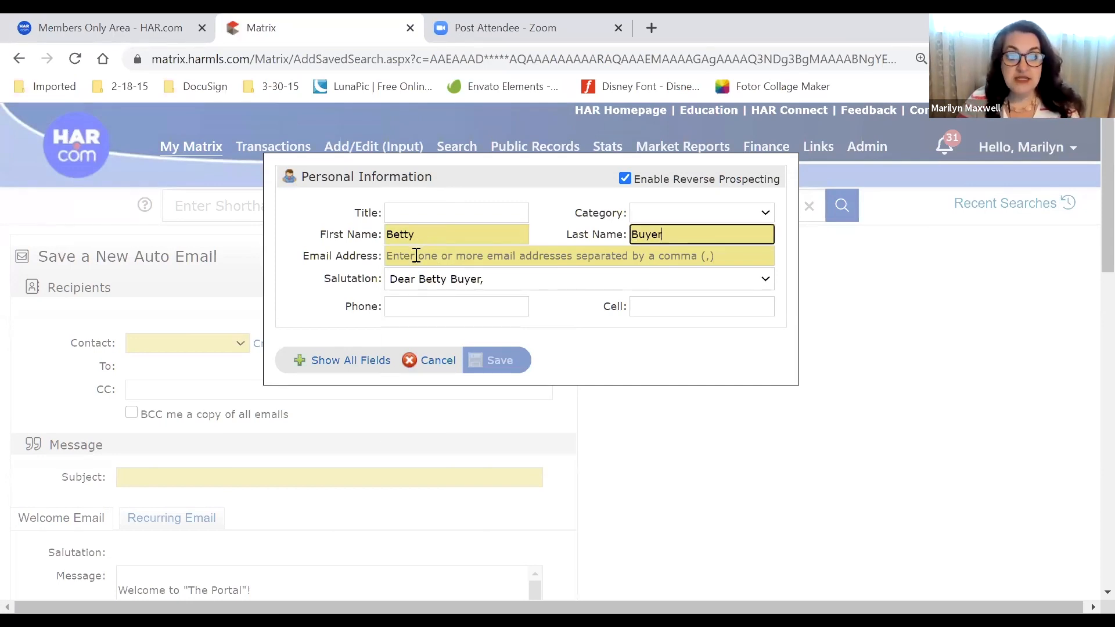
{"action": "left_click", "coordinate": [417, 255]}
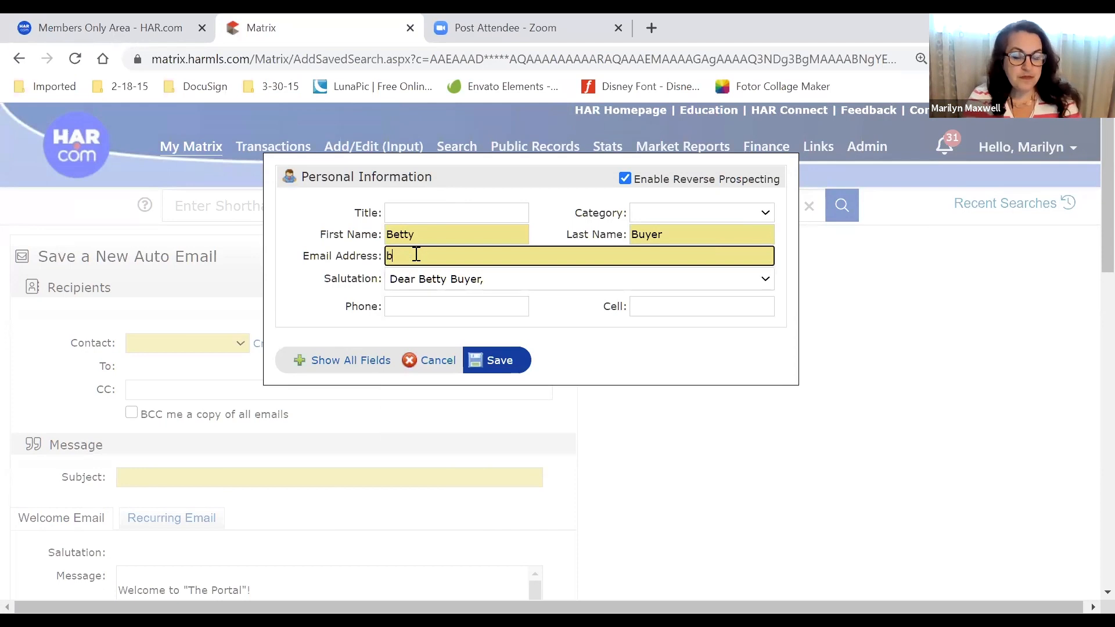
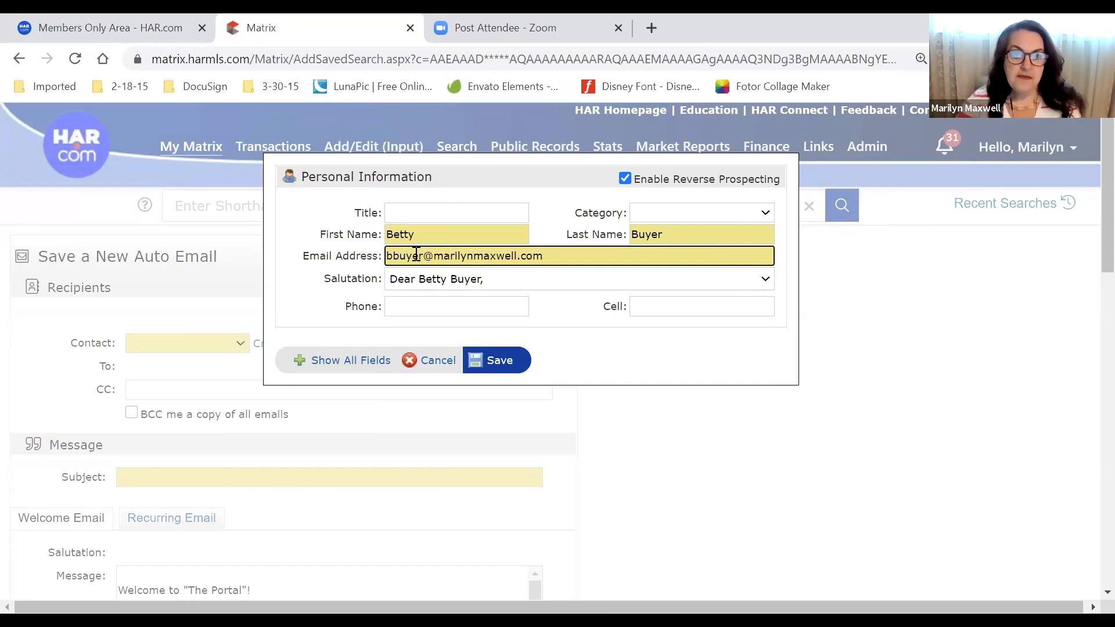
Keep the 'Dear first last,' salutation and review all the contact's fields
{"action": "left_click", "coordinate": [633, 281]}
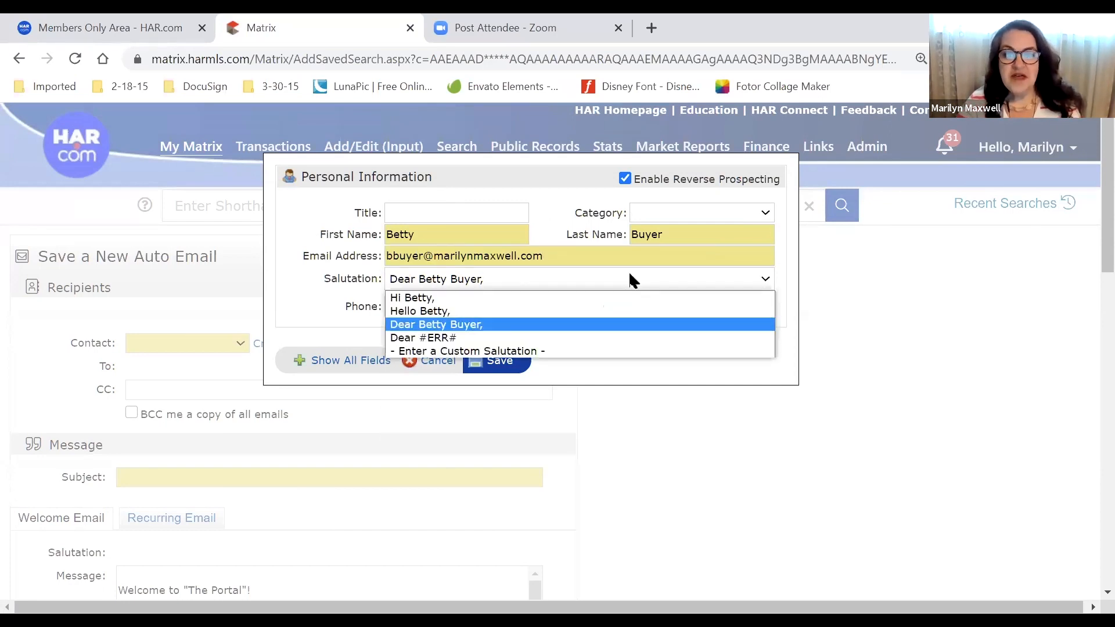
{"action": "left_click", "coordinate": [324, 287]}
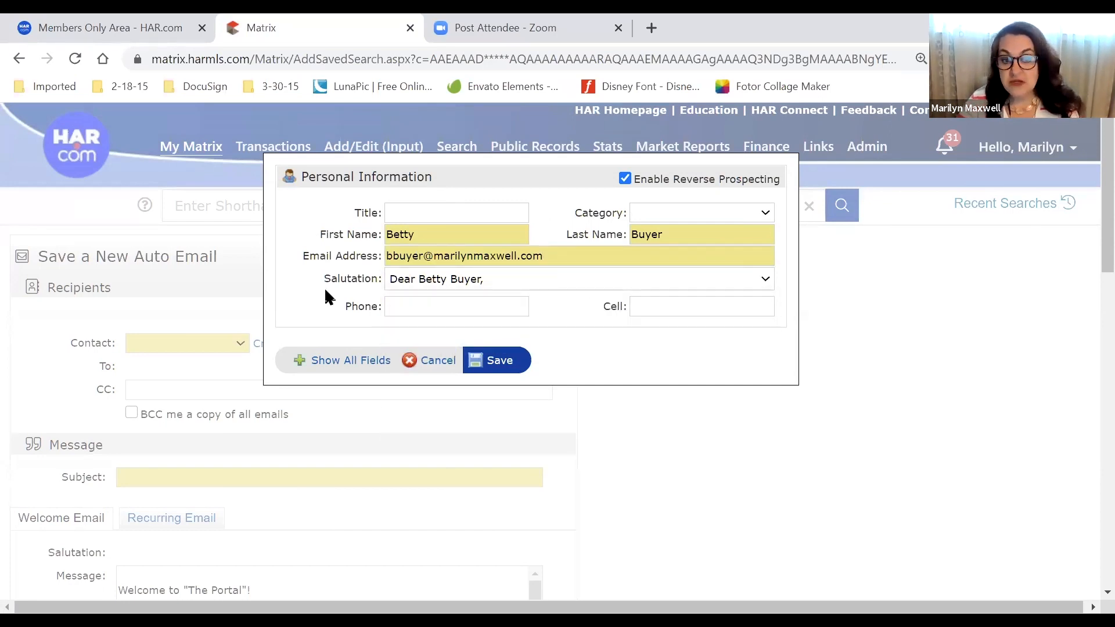
{"action": "left_click", "coordinate": [326, 362]}
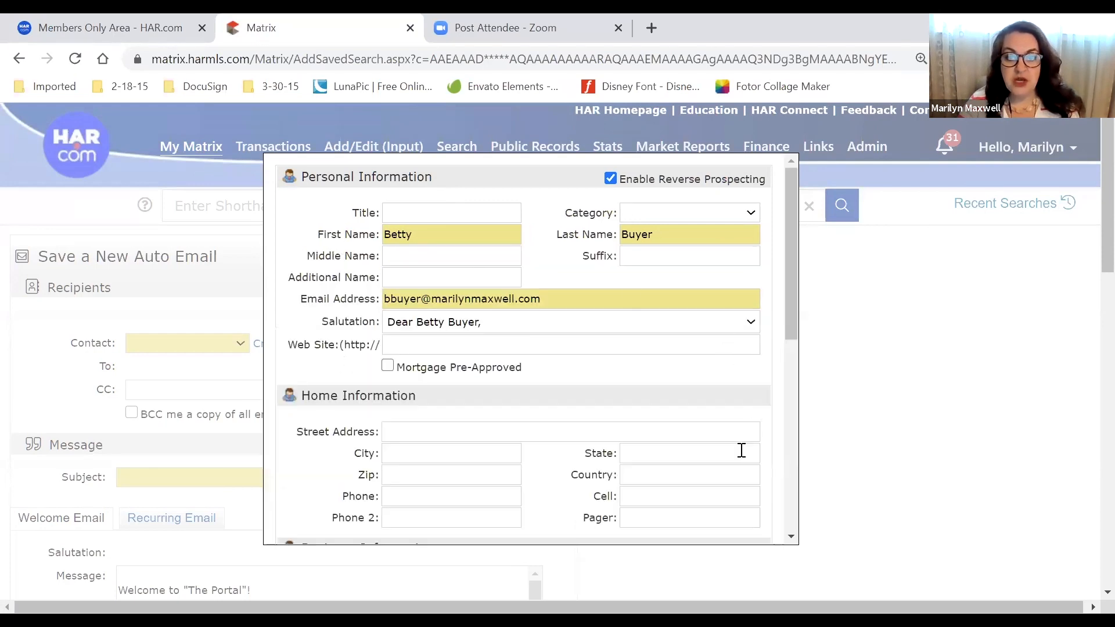
{"action": "scroll", "coordinate": [781, 451], "scroll_direction": "down", "scroll_amount": 3}
{"action": "scroll", "coordinate": [781, 451], "scroll_direction": "down", "scroll_amount": 3}
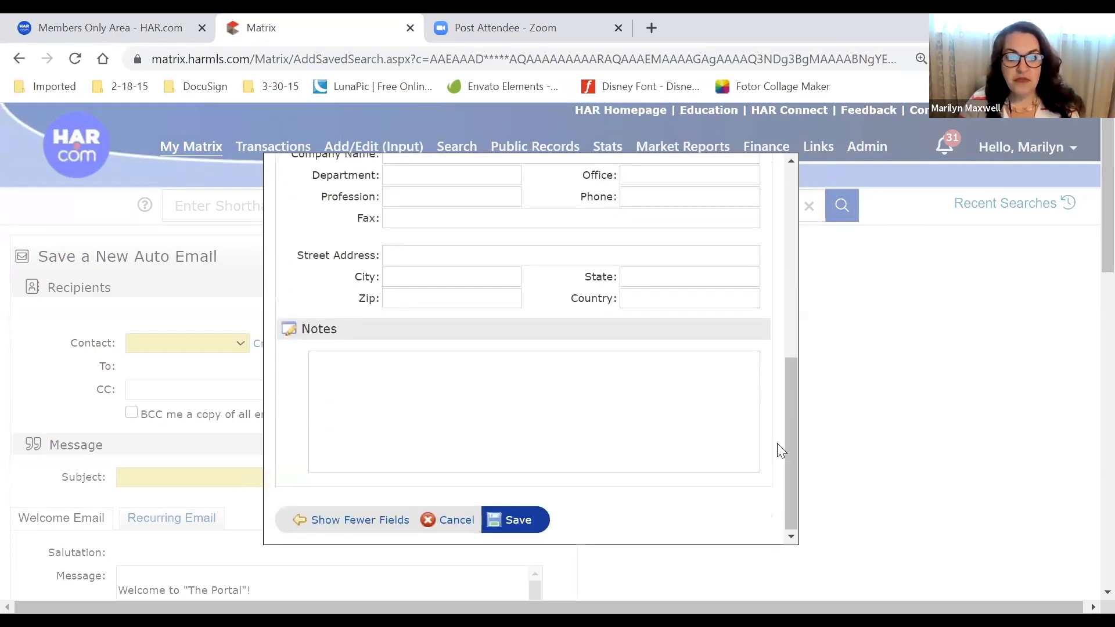
{"action": "scroll", "coordinate": [726, 444], "scroll_direction": "up", "scroll_amount": 1}
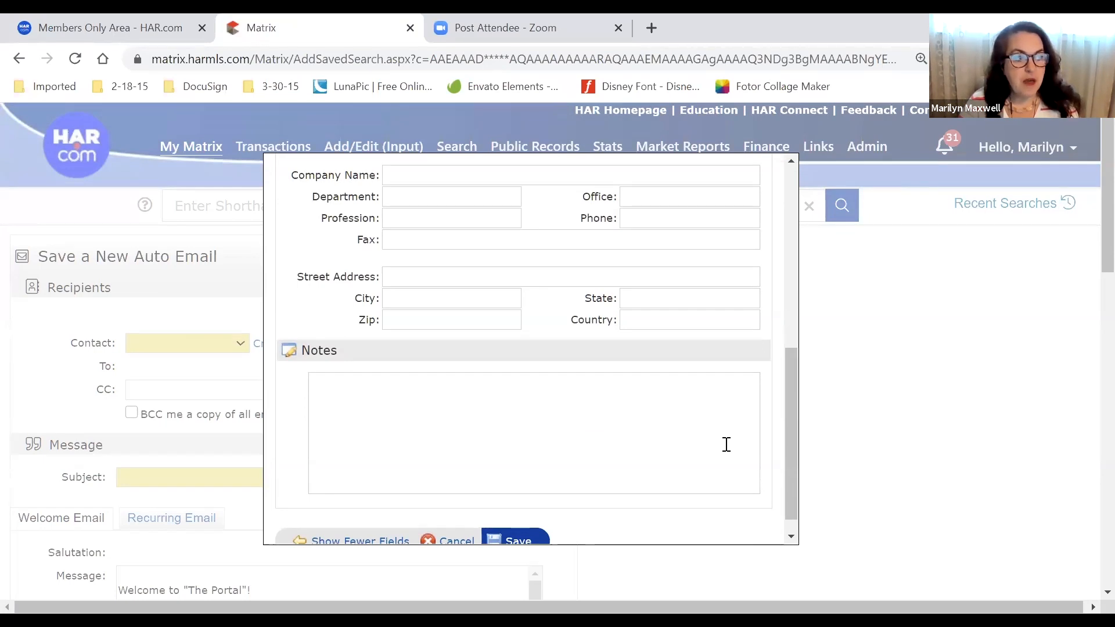
{"action": "scroll", "coordinate": [587, 412], "scroll_direction": "up", "scroll_amount": 3}
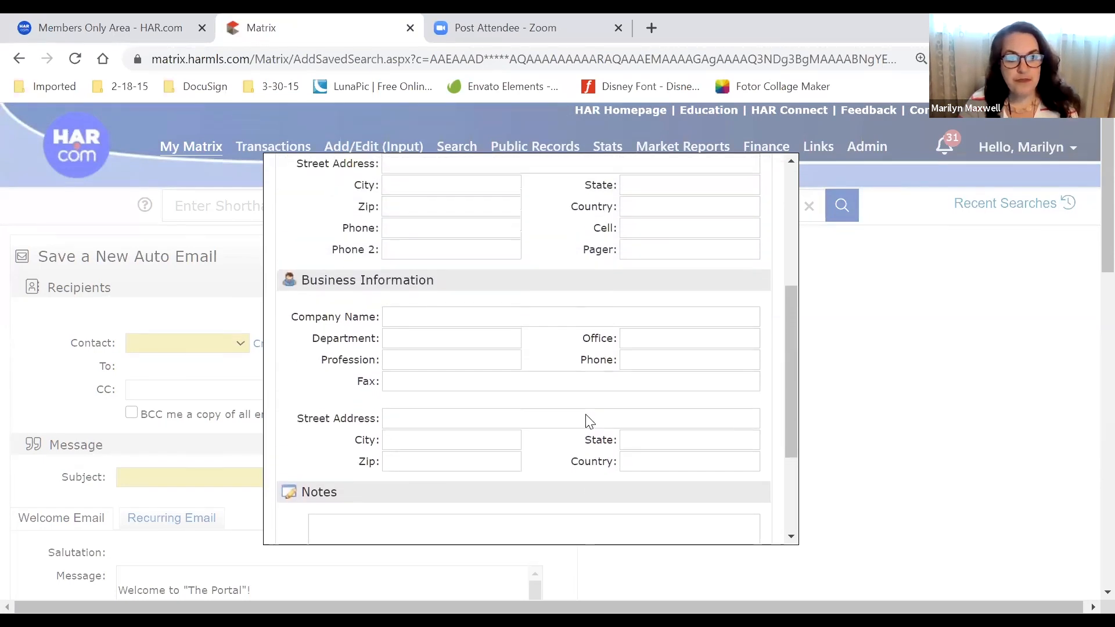
{"action": "scroll", "coordinate": [587, 416], "scroll_direction": "up", "scroll_amount": 3}
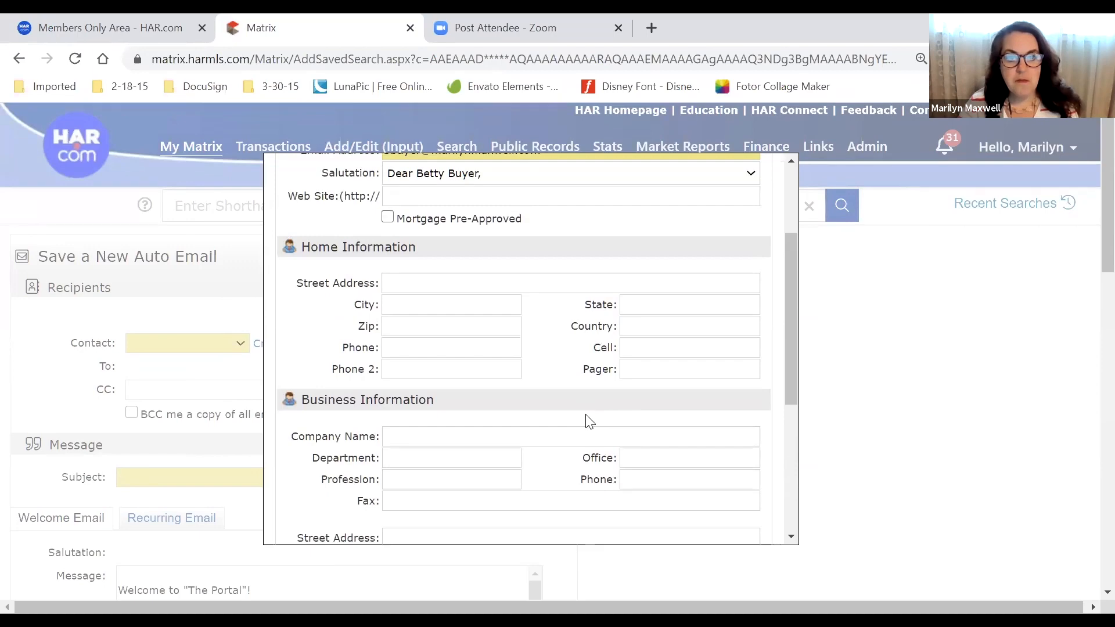
{"action": "scroll", "coordinate": [697, 458], "scroll_direction": "down", "scroll_amount": 5}
{"action": "scroll", "coordinate": [687, 408], "scroll_direction": "up", "scroll_amount": 8}
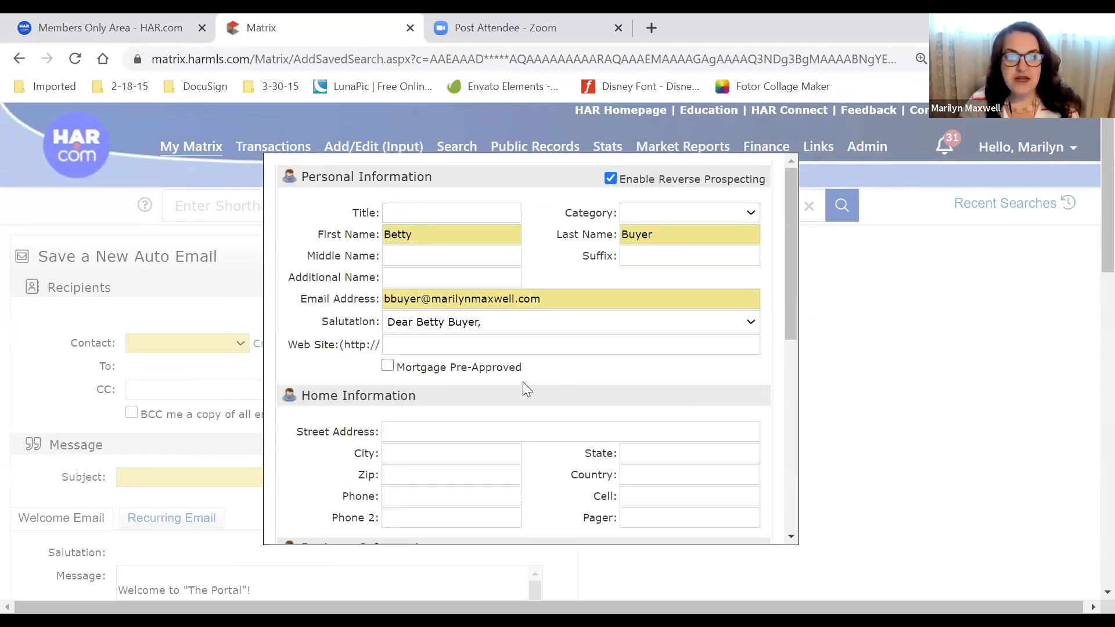
{"action": "scroll", "coordinate": [524, 388], "scroll_direction": "down", "scroll_amount": 10}
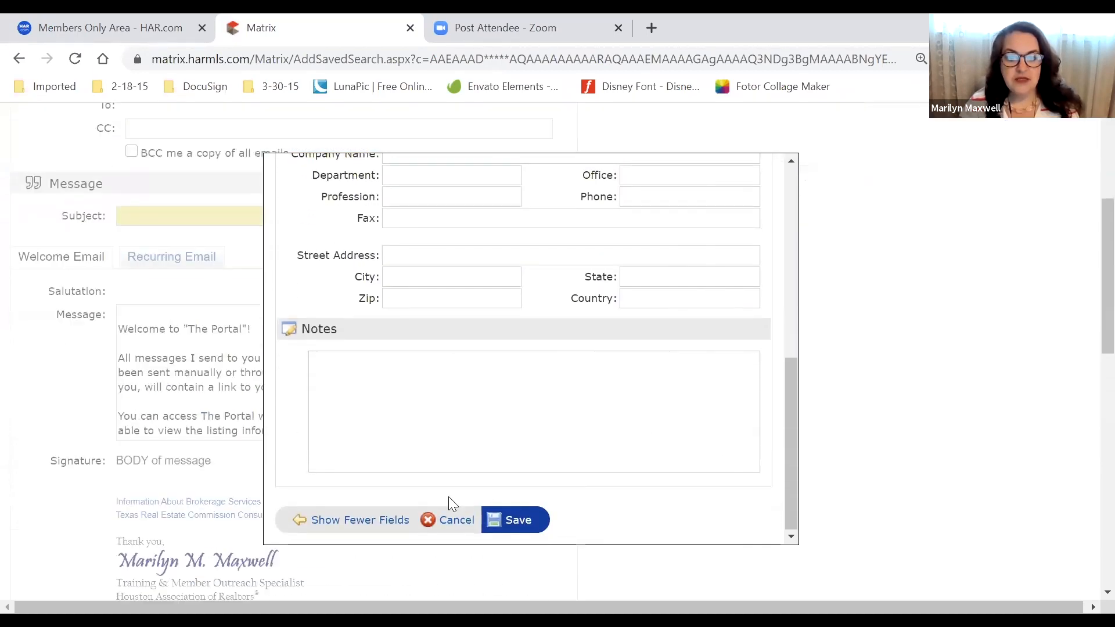
Save the new contact as the recipient and tick 'BCC me a copy of all emails'
{"action": "left_click", "coordinate": [516, 525]}
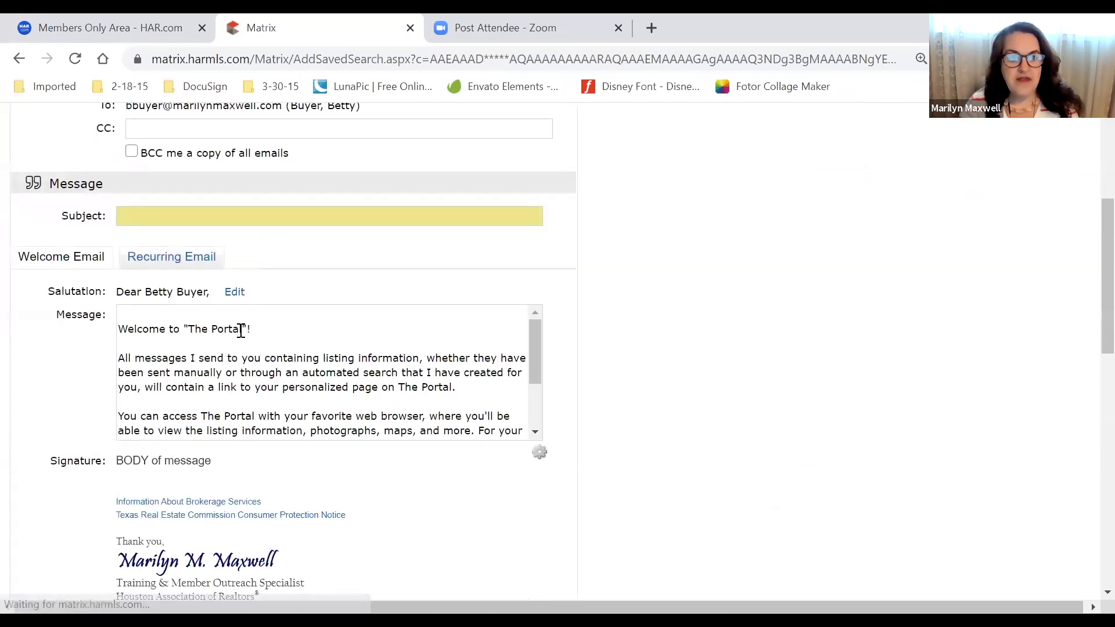
{"action": "scroll", "coordinate": [407, 369], "scroll_direction": "up", "scroll_amount": 1}
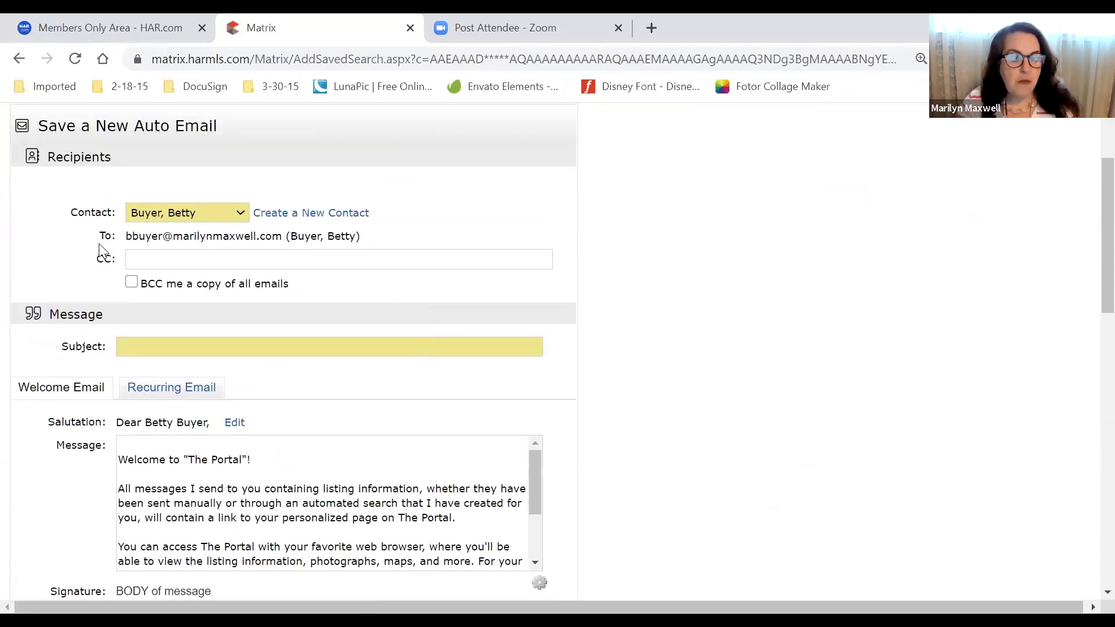
{"action": "left_click_drag", "start_coordinate": [289, 285], "coordinate": [126, 289]}
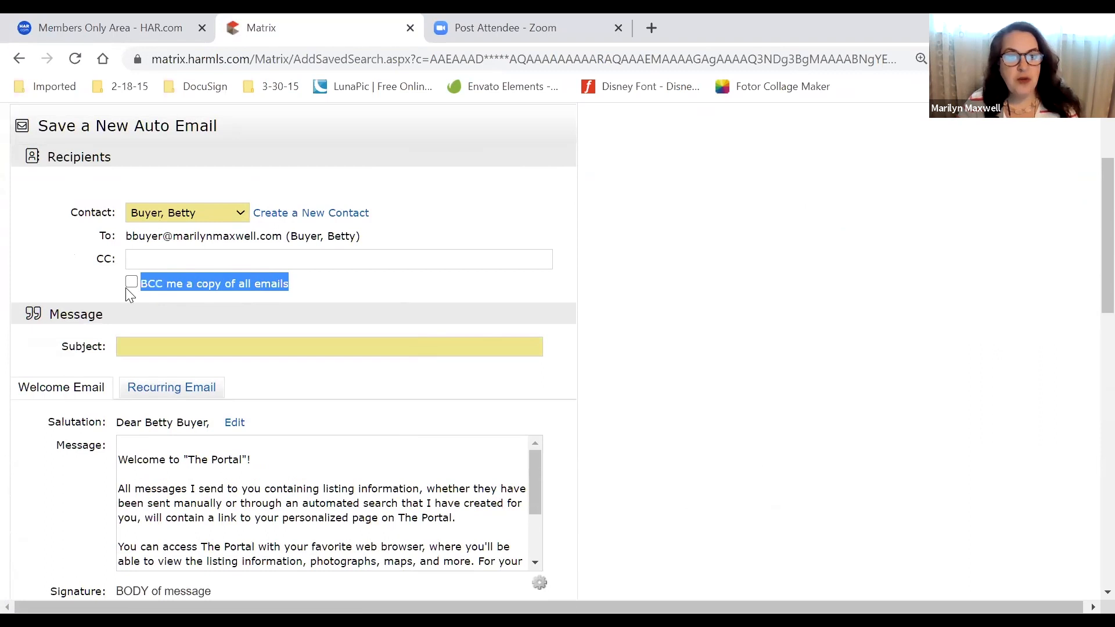
{"action": "left_click", "coordinate": [362, 294]}
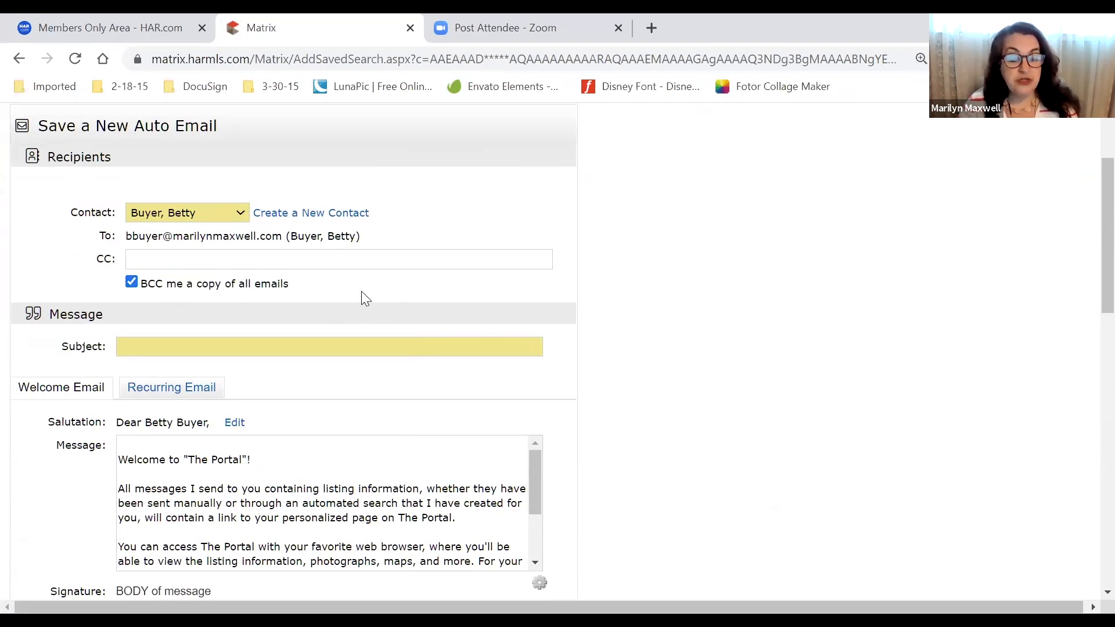
{"action": "scroll", "coordinate": [370, 292], "scroll_direction": "down", "scroll_amount": 1}
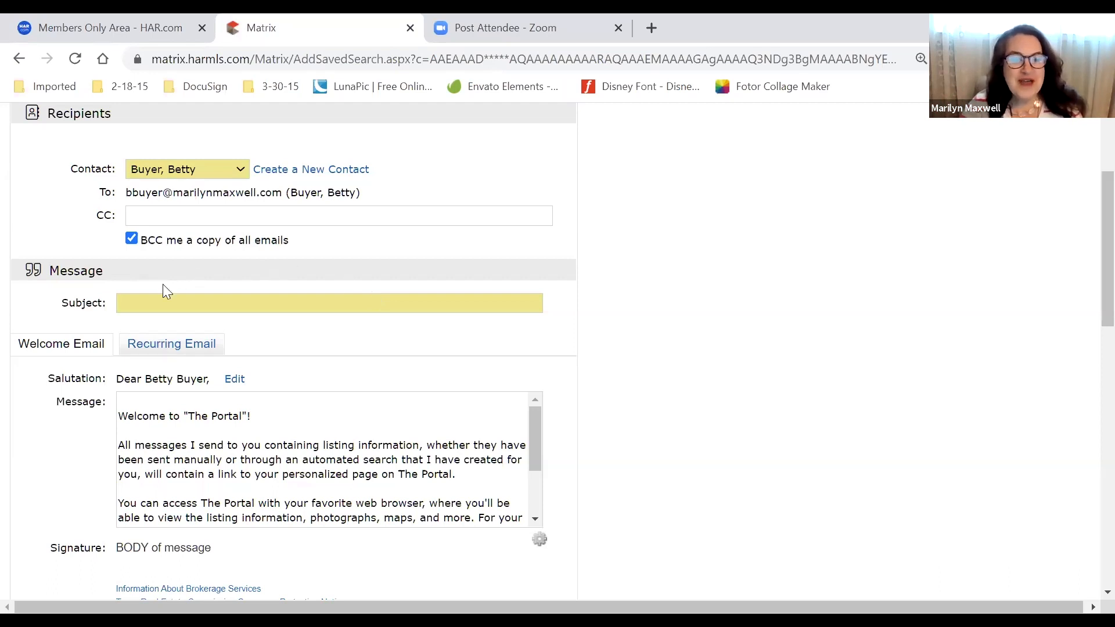
{"action": "double_click", "coordinate": [91, 304]}
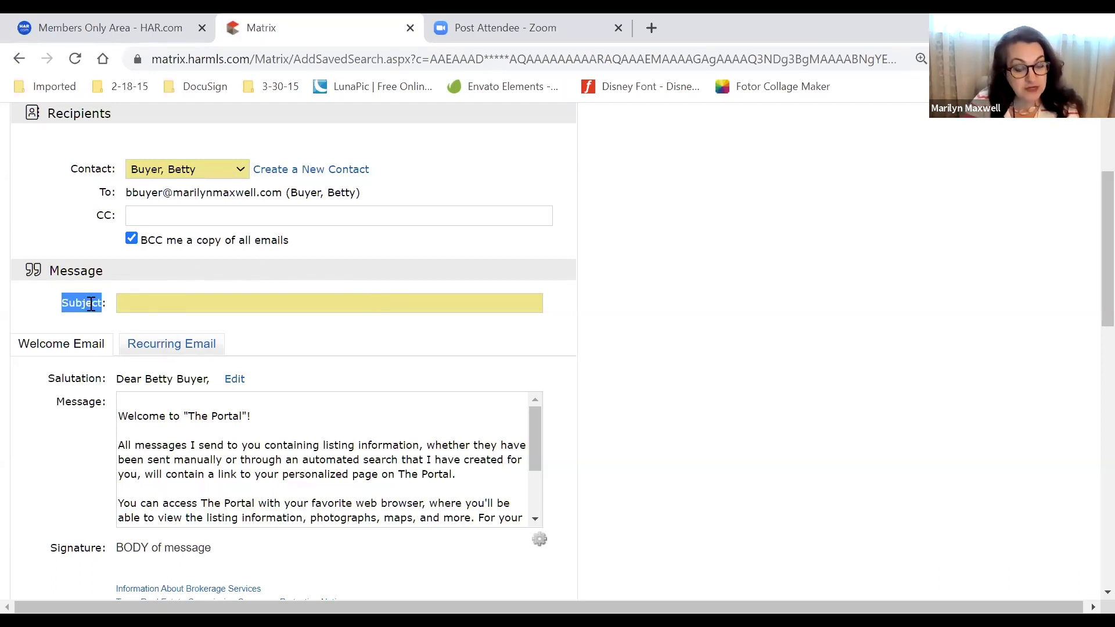
{"action": "left_click", "coordinate": [203, 303]}
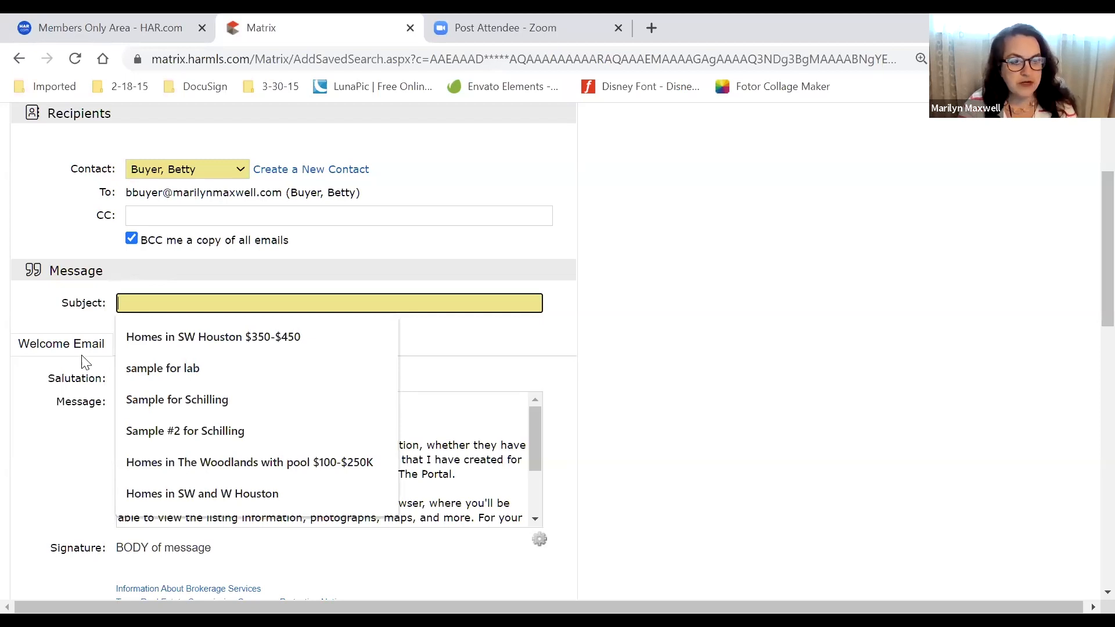
{"action": "left_click_drag", "start_coordinate": [401, 209], "coordinate": [107, 190]}
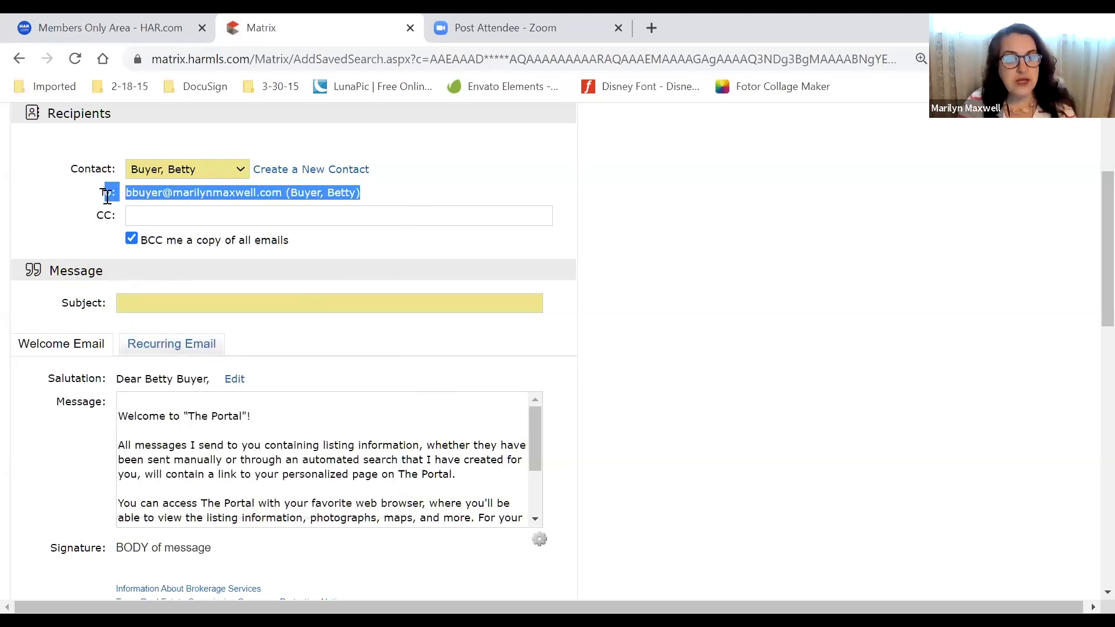
{"action": "left_click", "coordinate": [432, 216]}
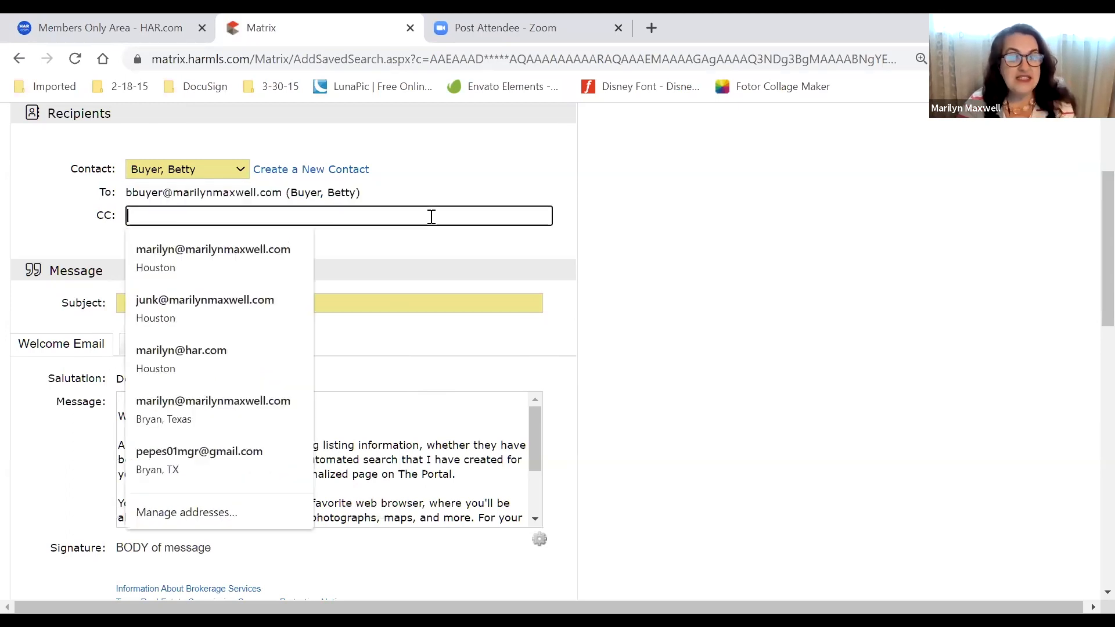
{"action": "left_click", "coordinate": [557, 354]}
{"action": "scroll", "coordinate": [679, 391], "scroll_direction": "up", "scroll_amount": 2}
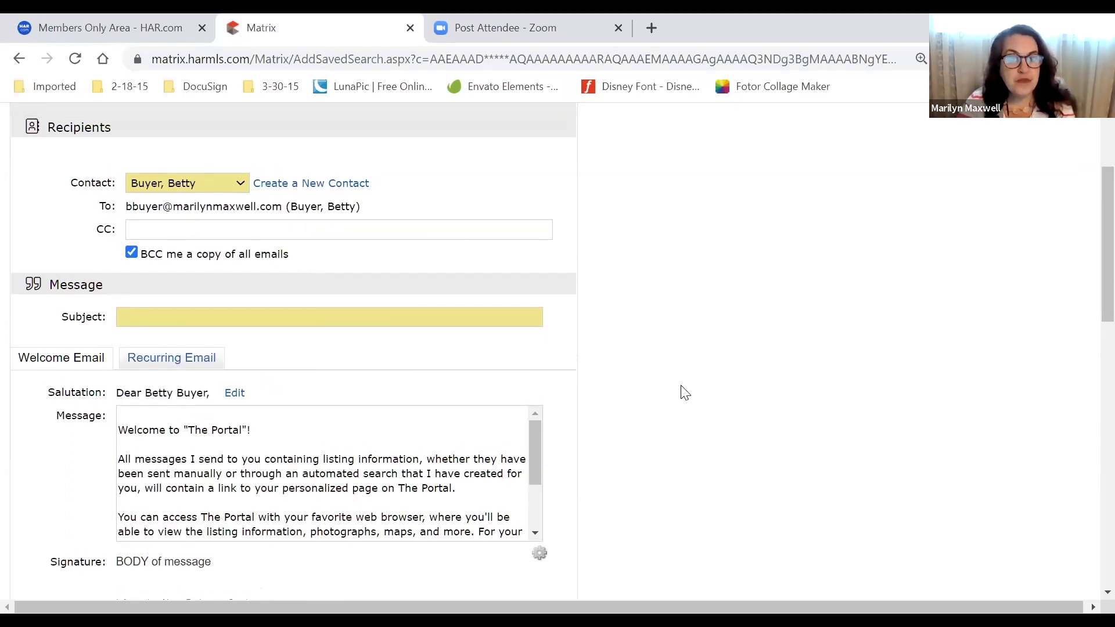
{"action": "left_click_drag", "start_coordinate": [384, 264], "coordinate": [217, 276]}
{"action": "left_click_drag", "start_coordinate": [388, 288], "coordinate": [119, 290]}
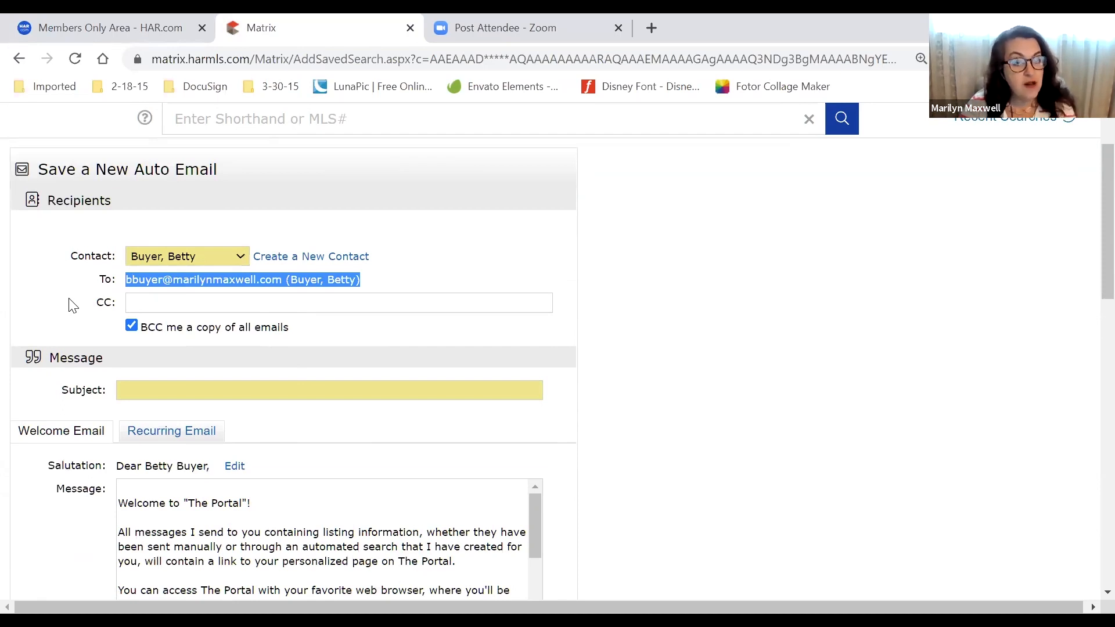
{"action": "scroll", "coordinate": [73, 305], "scroll_direction": "up", "scroll_amount": 3}
{"action": "mouse_move", "coordinate": [204, 149]}
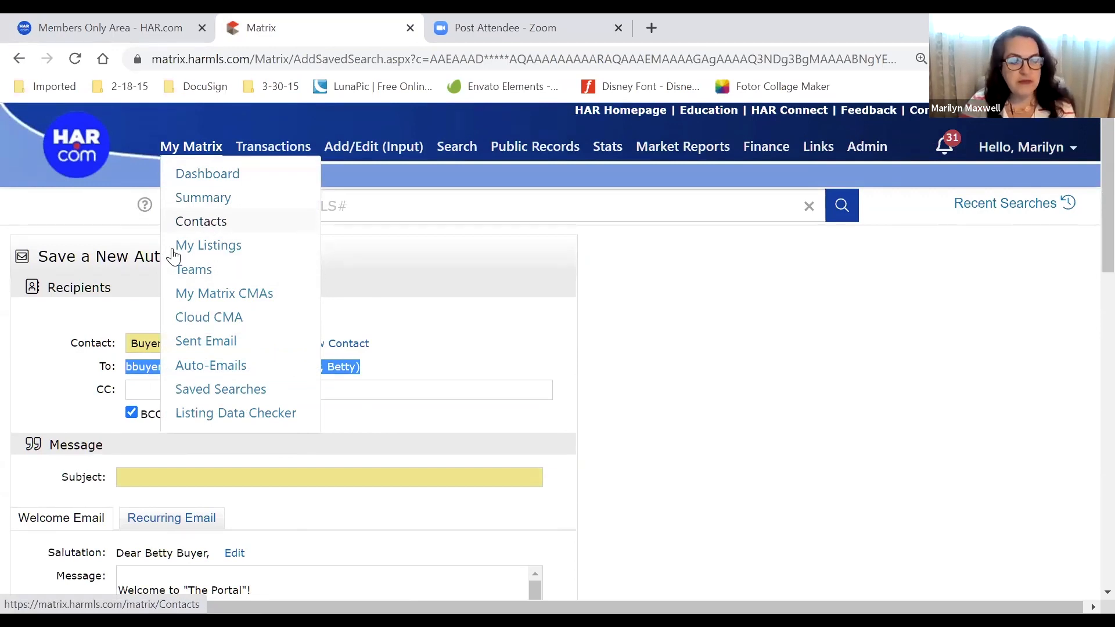
{"action": "left_click", "coordinate": [88, 367]}
{"action": "left_click", "coordinate": [169, 388]}
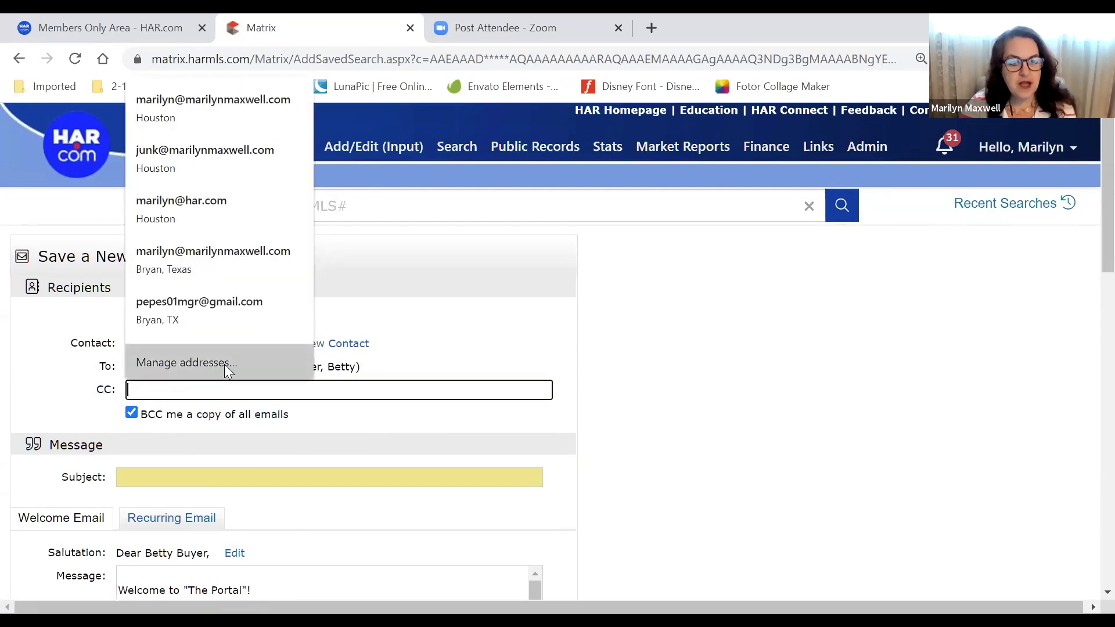
{"action": "left_click", "coordinate": [668, 346]}
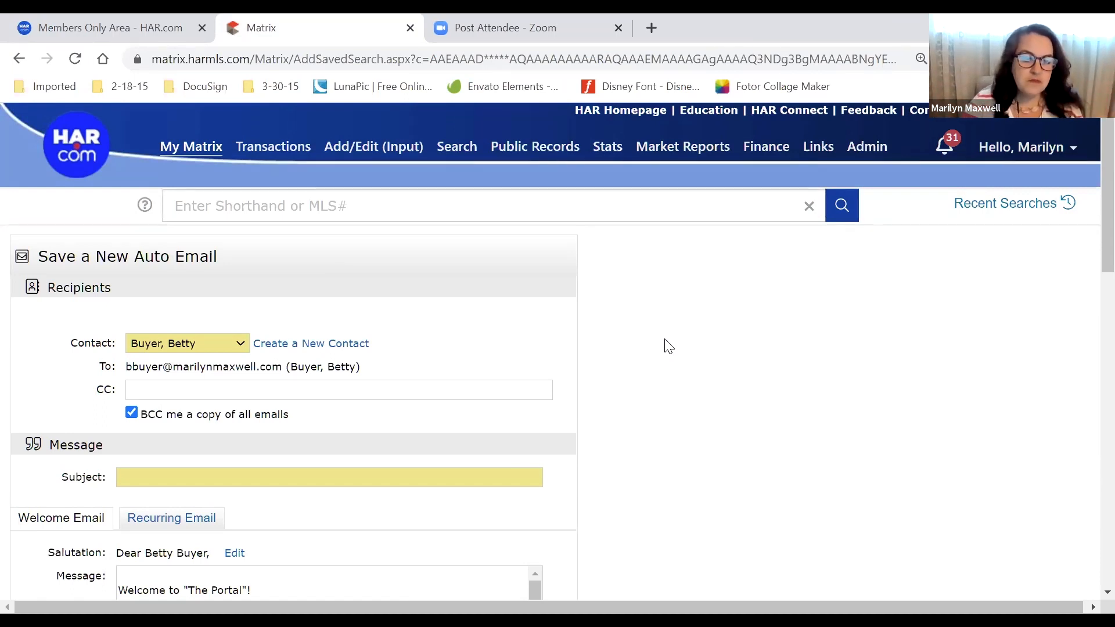
{"action": "left_click", "coordinate": [169, 387]}
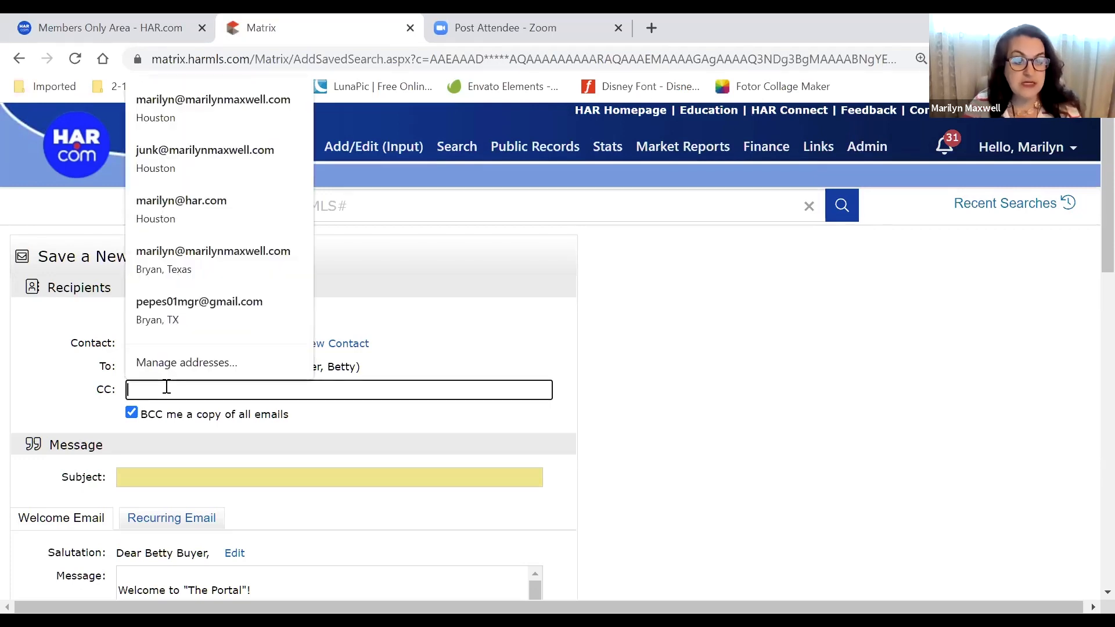
{"action": "left_click", "coordinate": [104, 394]}
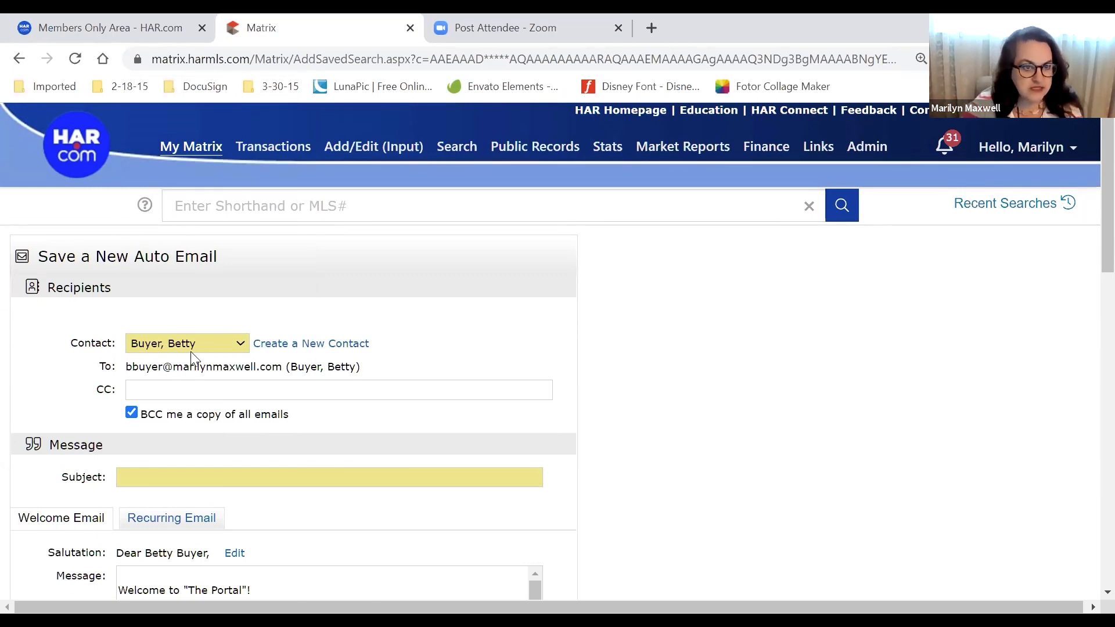
Check the Contact list twice, keeping the buyer as recipient, then bring up the My Matrix menu
{"action": "left_click", "coordinate": [232, 346]}
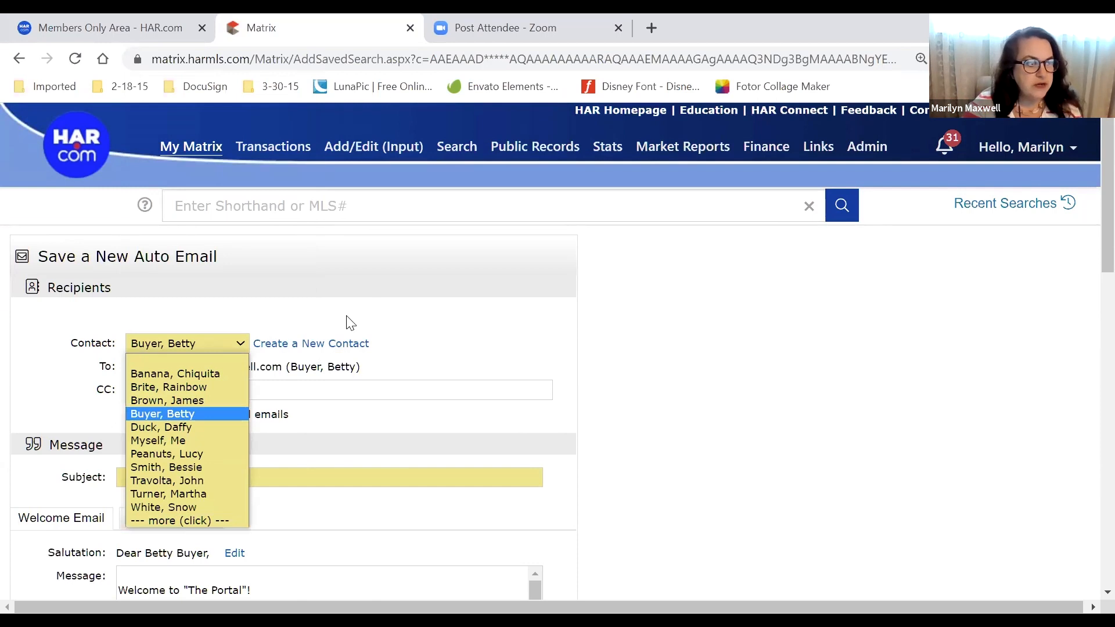
{"action": "left_click", "coordinate": [641, 341]}
{"action": "scroll", "coordinate": [580, 348], "scroll_direction": "down", "scroll_amount": 3}
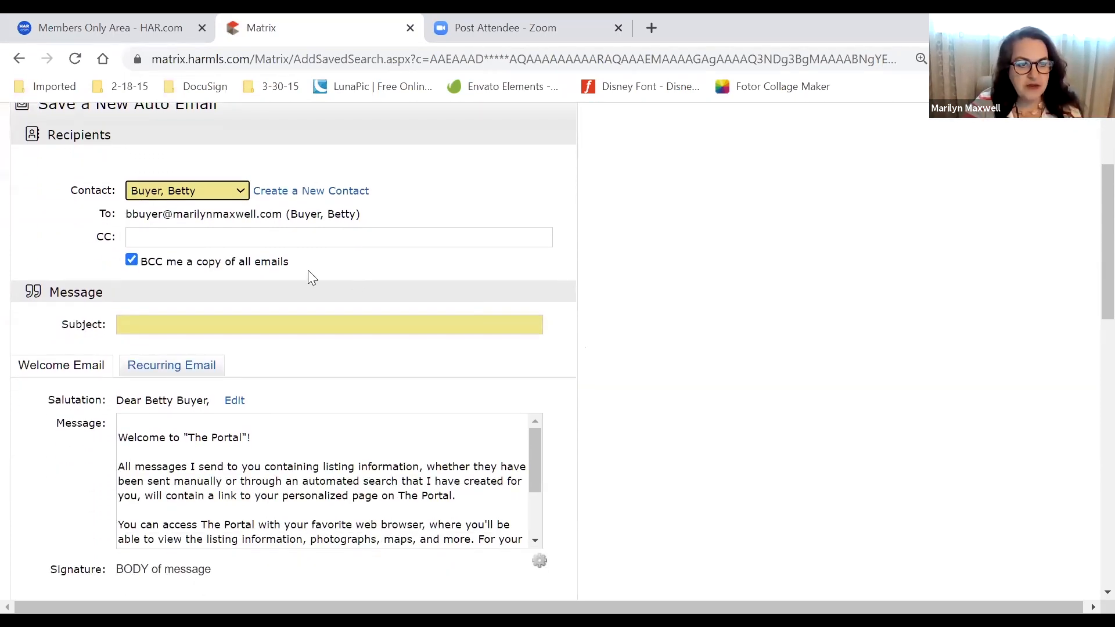
{"action": "left_click", "coordinate": [240, 193]}
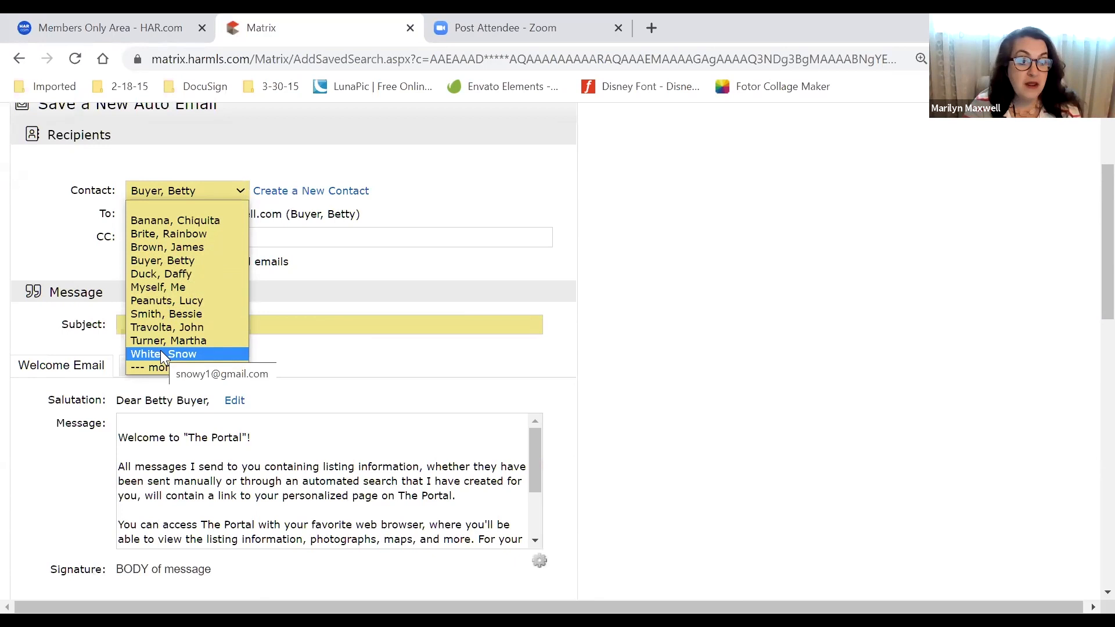
{"action": "left_click", "coordinate": [64, 268]}
{"action": "scroll", "coordinate": [67, 272], "scroll_direction": "up", "scroll_amount": 1}
{"action": "scroll", "coordinate": [65, 273], "scroll_direction": "up", "scroll_amount": 3}
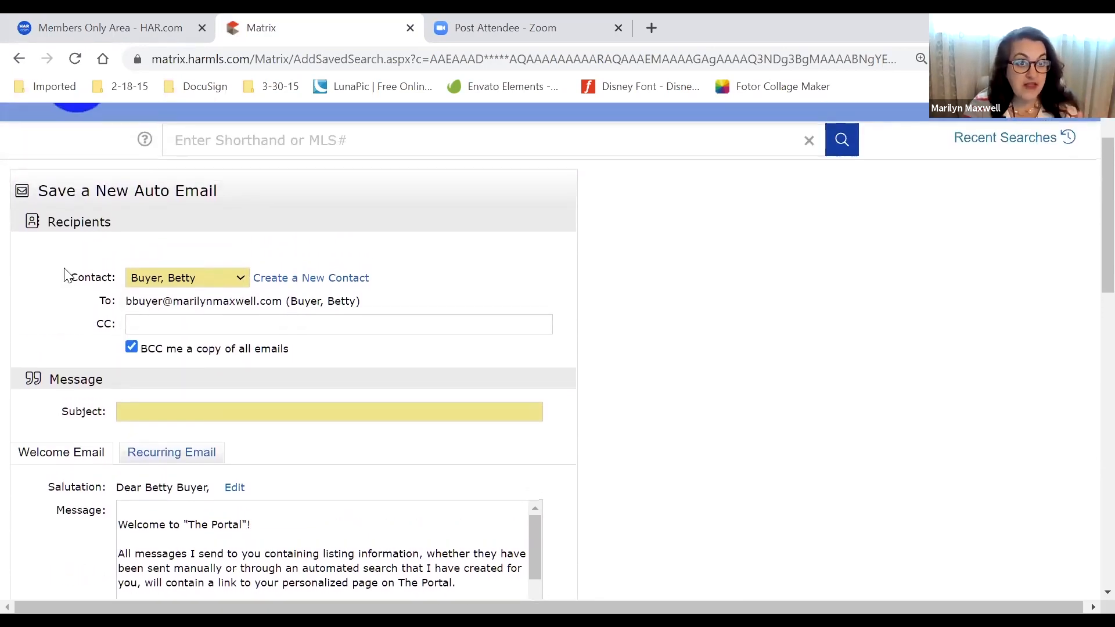
{"action": "mouse_move", "coordinate": [197, 150]}
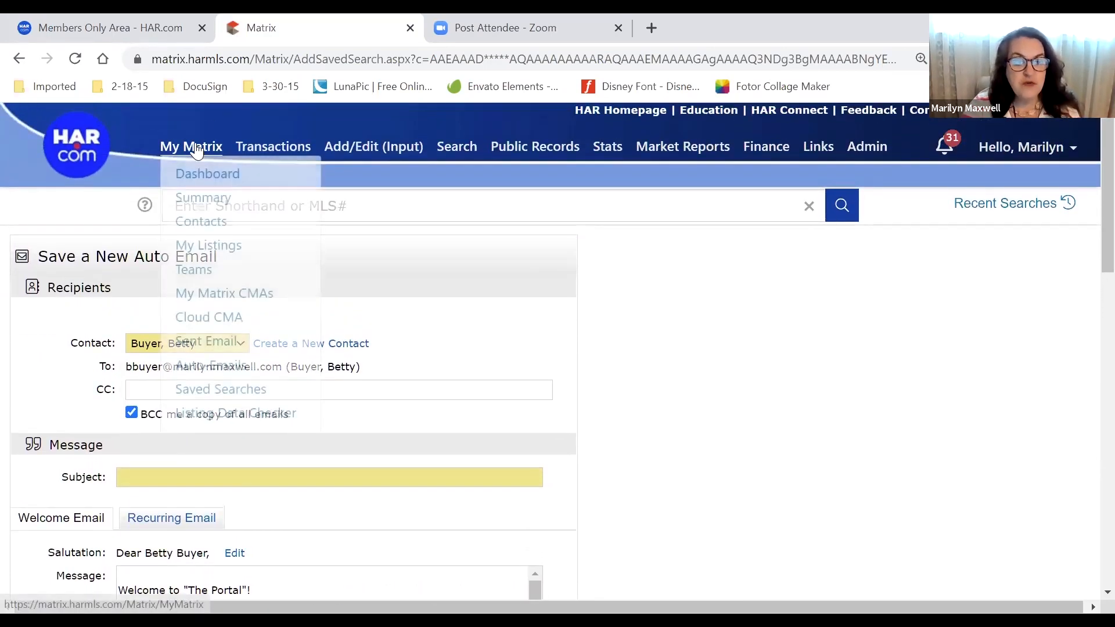
Open My Matrix > Contacts in a separate browser tab and switch to it
{"action": "right_click", "coordinate": [195, 226]}
{"action": "left_click", "coordinate": [273, 231]}
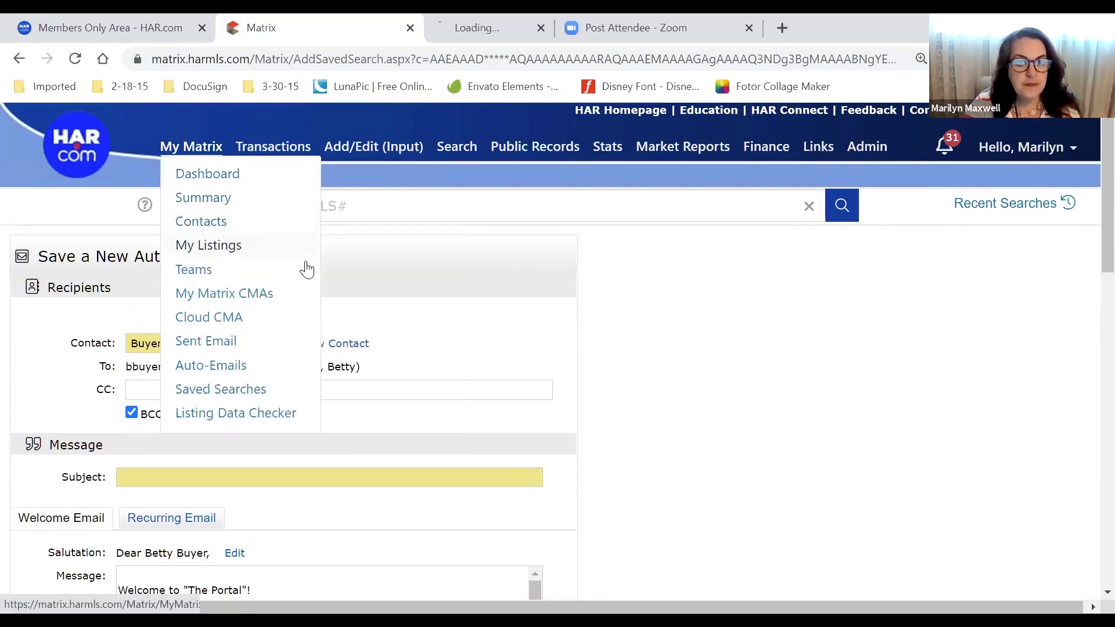
{"action": "left_click", "coordinate": [473, 30]}
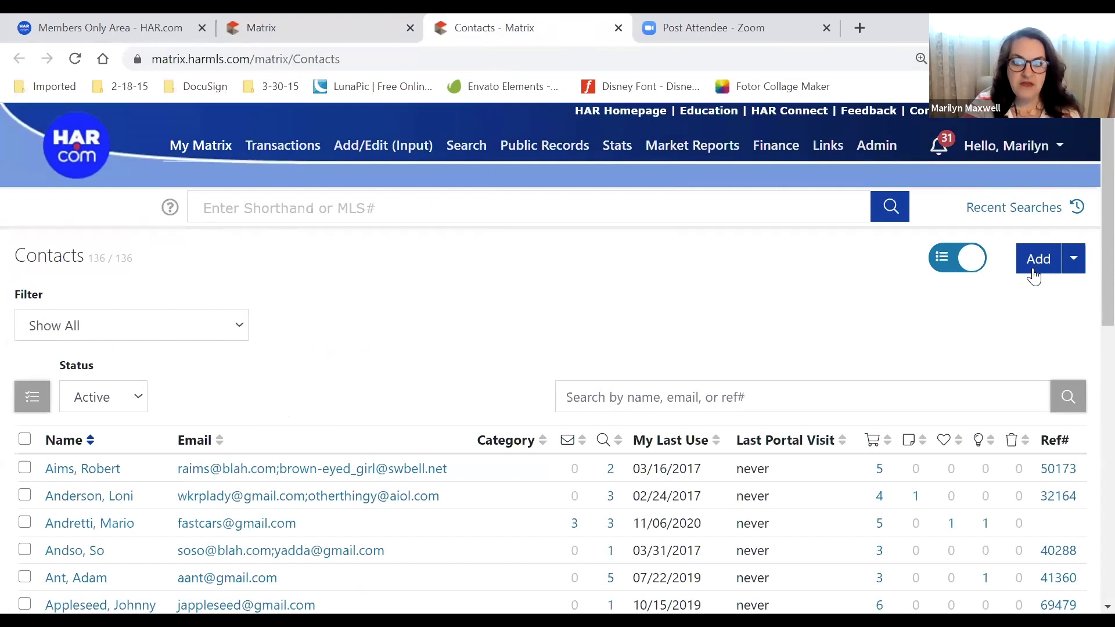
Review the Contacts page's Add options, including import, then return to the auto email form
{"action": "left_click", "coordinate": [1074, 258]}
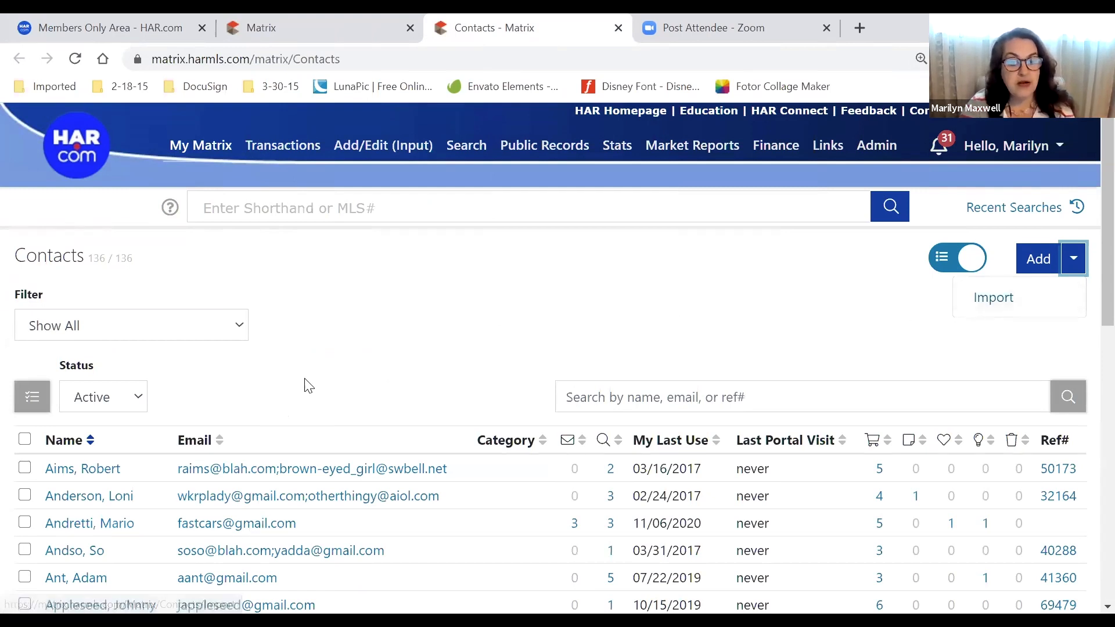
{"action": "scroll", "coordinate": [308, 378], "scroll_direction": "down", "scroll_amount": 5}
{"action": "scroll", "coordinate": [310, 371], "scroll_direction": "up", "scroll_amount": 5}
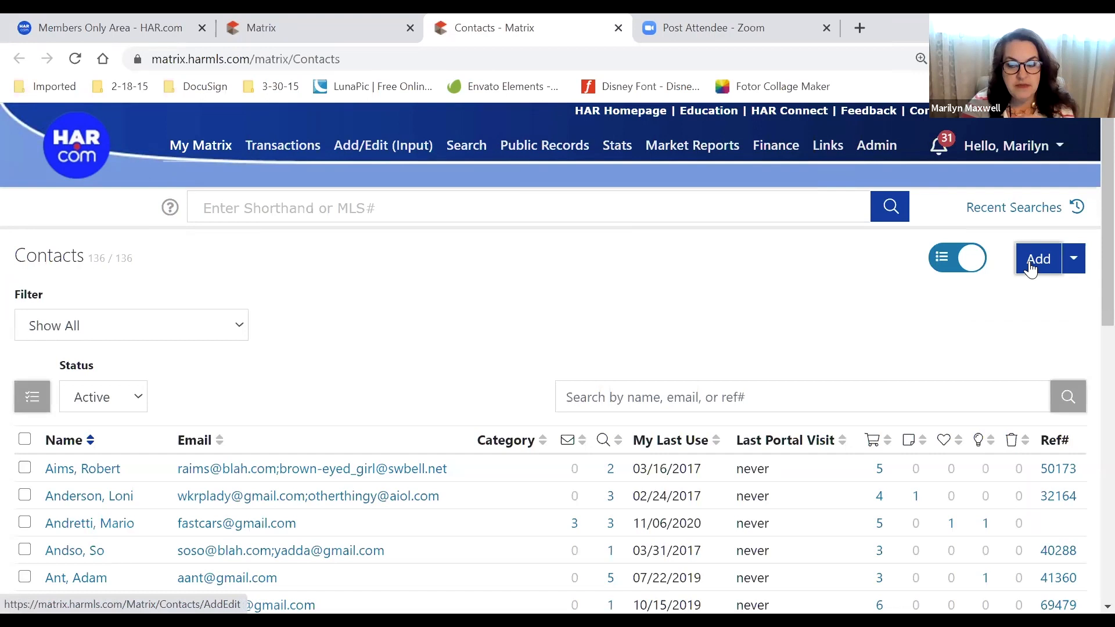
{"action": "left_click", "coordinate": [1075, 259]}
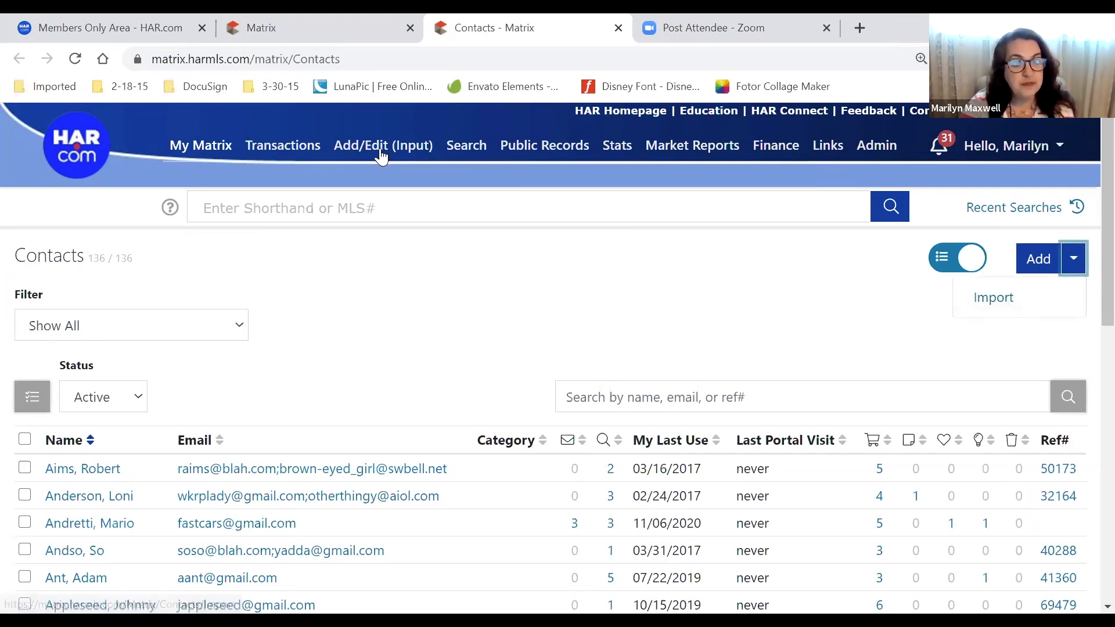
{"action": "left_click", "coordinate": [291, 31]}
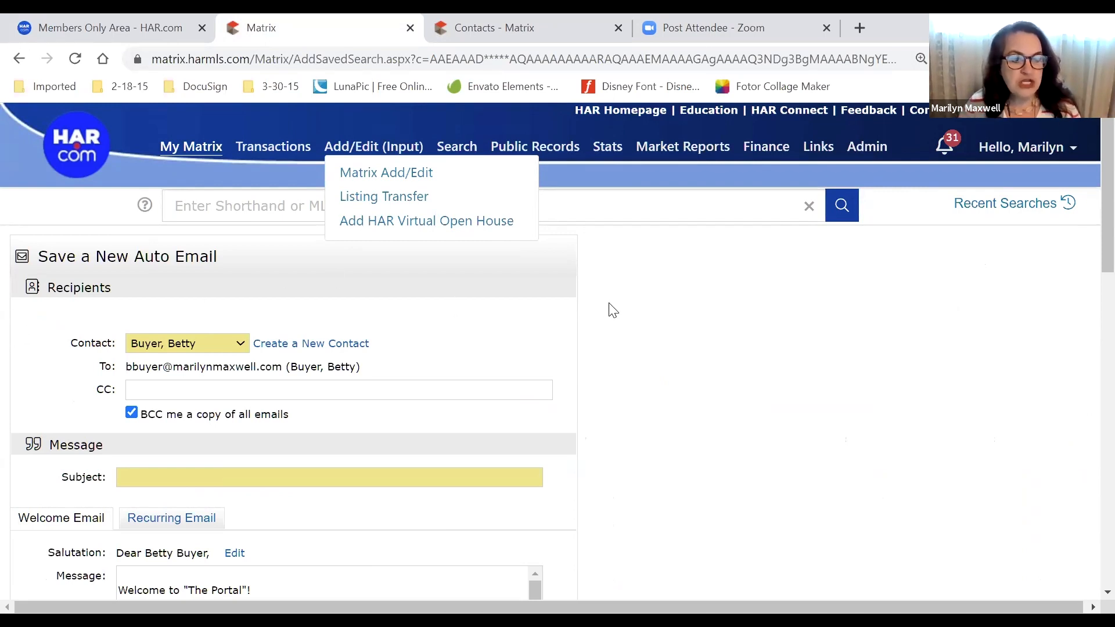
Enter 'Property in SW Houston $400-$500' as the auto email's subject line
{"action": "scroll", "coordinate": [614, 310], "scroll_direction": "down", "scroll_amount": 3}
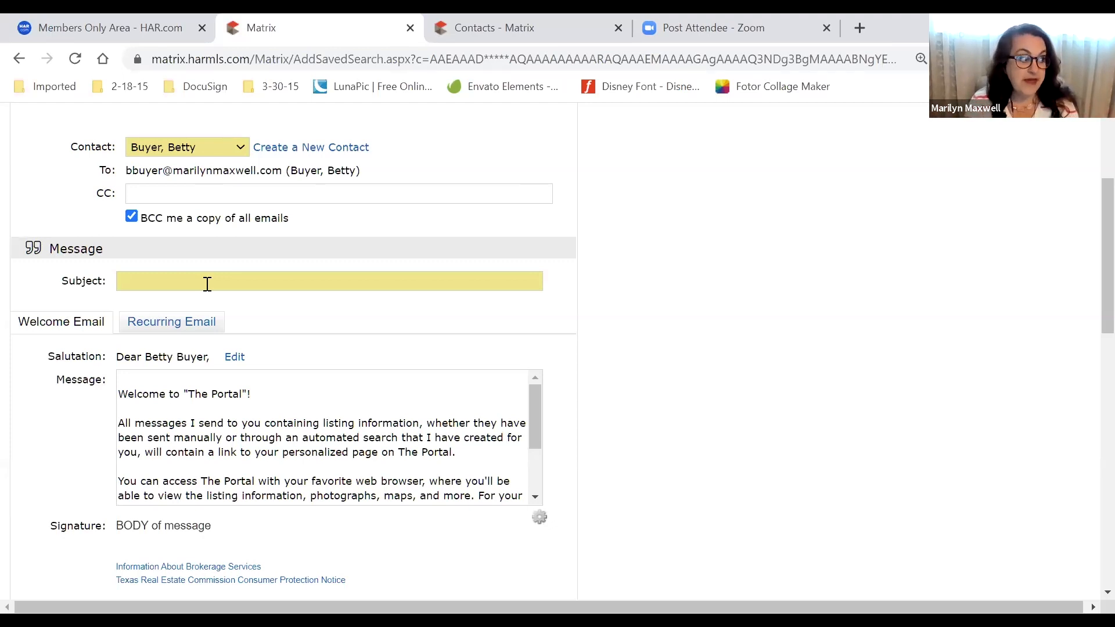
{"action": "left_click", "coordinate": [194, 284]}
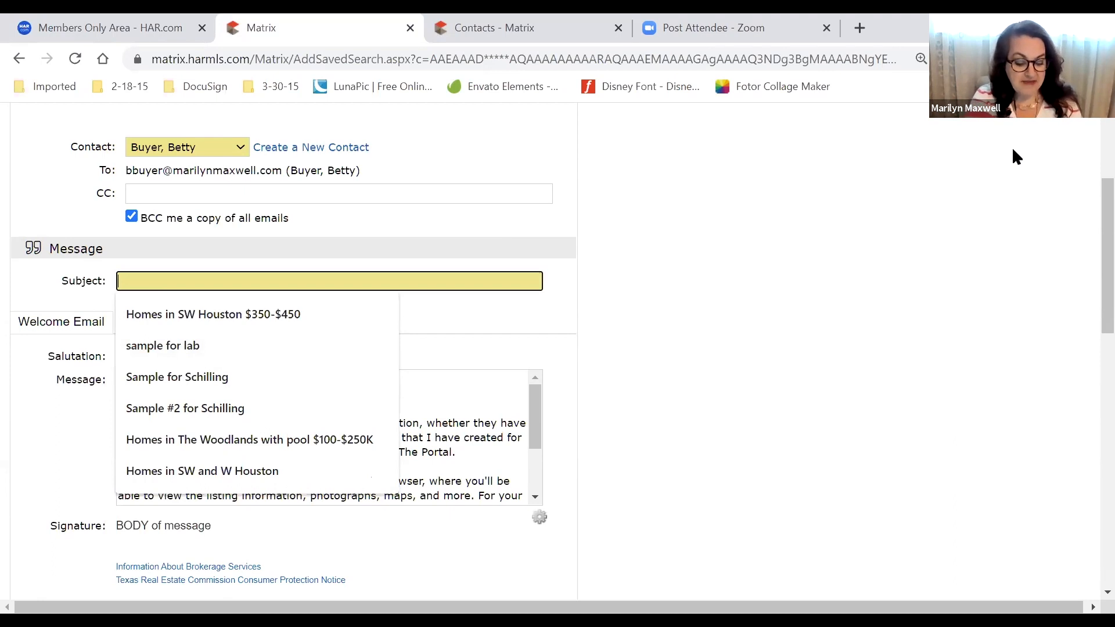
{"action": "type", "text": "Property"}
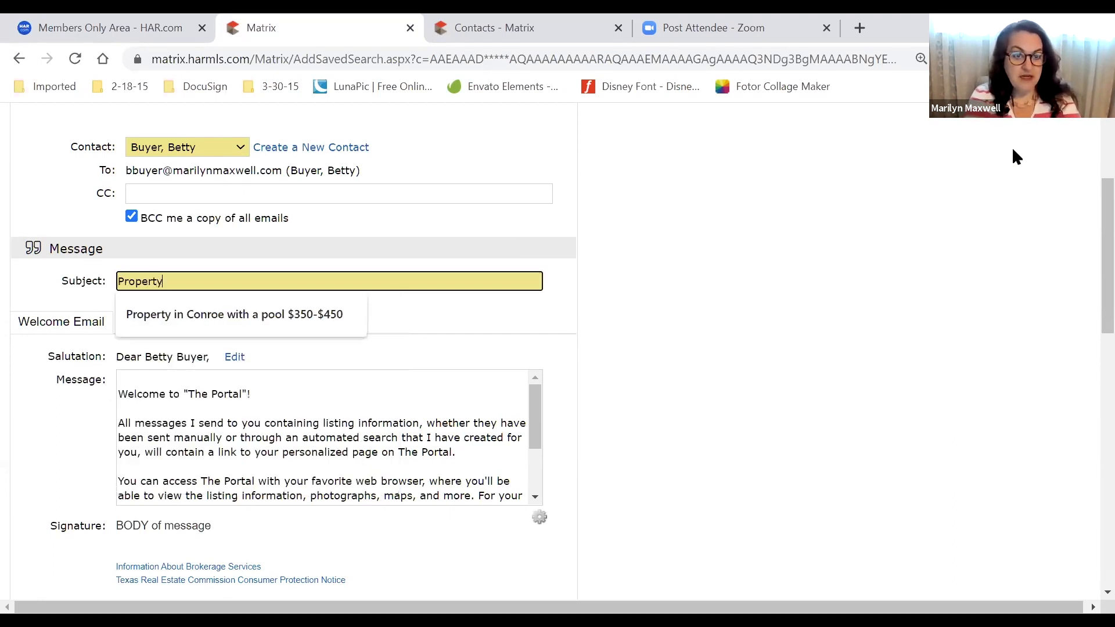
{"action": "type", "text": " in SW Houstong"}
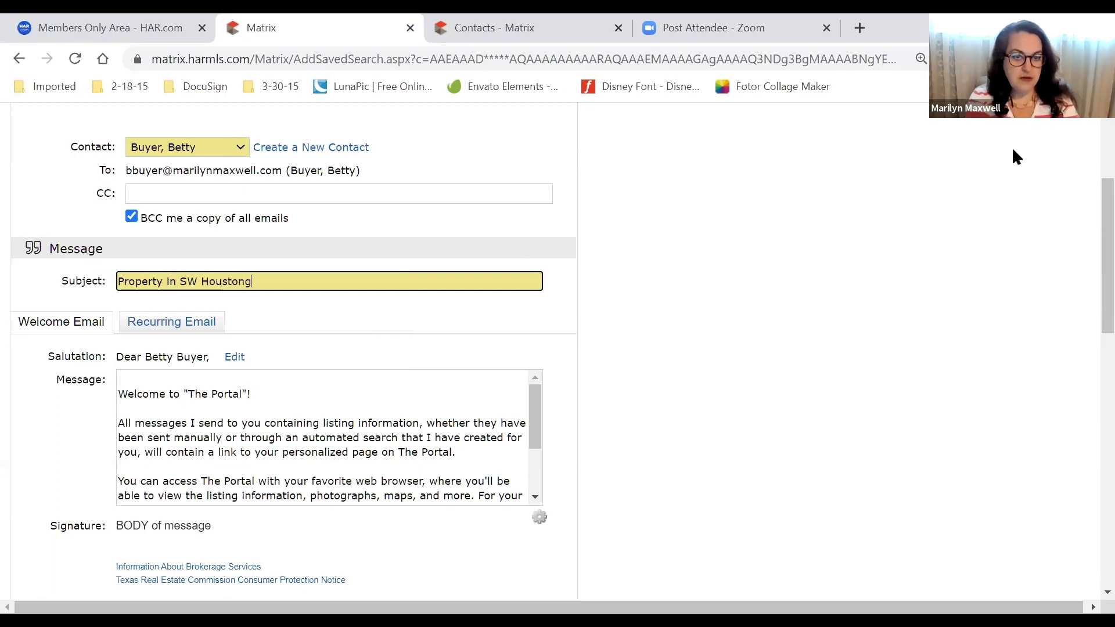
{"action": "key", "text": "BackSpace"}
{"action": "type", "text": " $400-$500"}
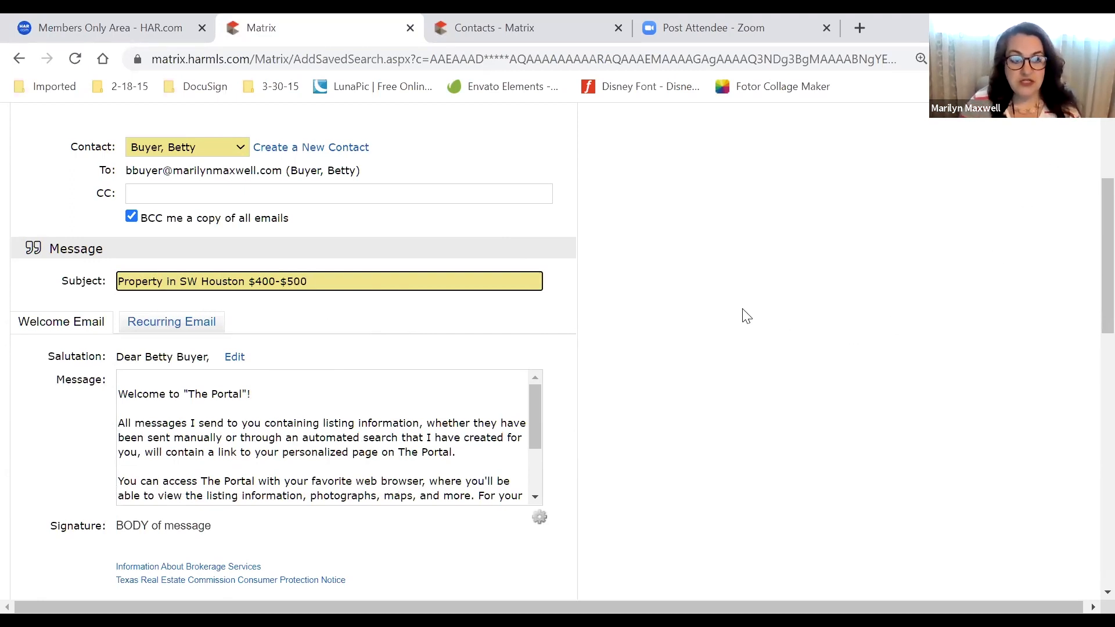
{"action": "scroll", "coordinate": [747, 316], "scroll_direction": "down", "scroll_amount": 3}
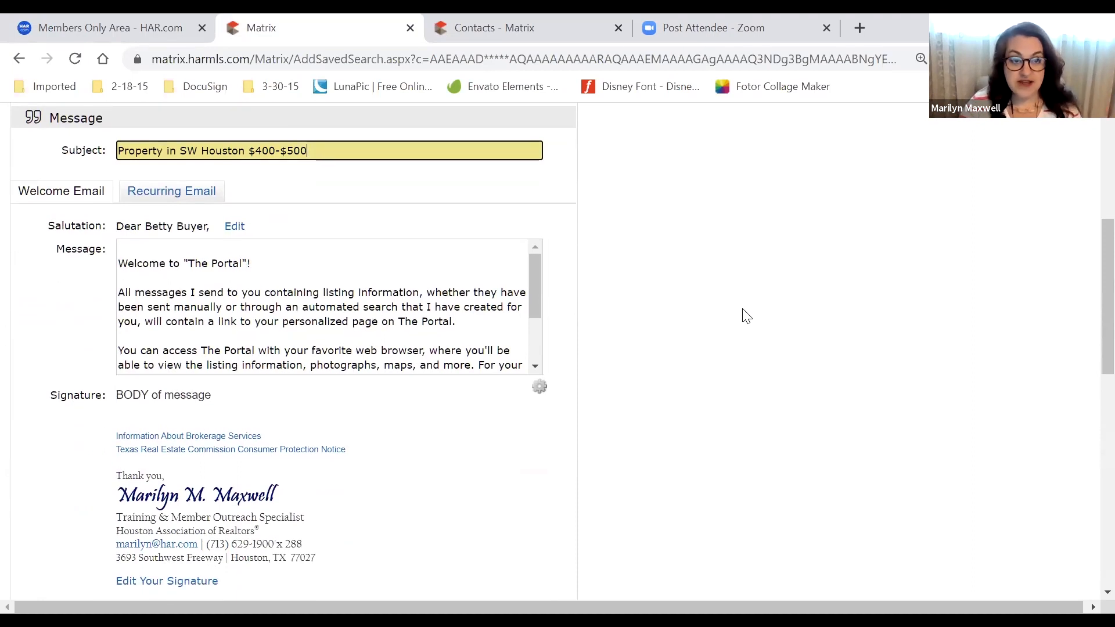
{"action": "scroll", "coordinate": [93, 273], "scroll_direction": "down", "scroll_amount": 1}
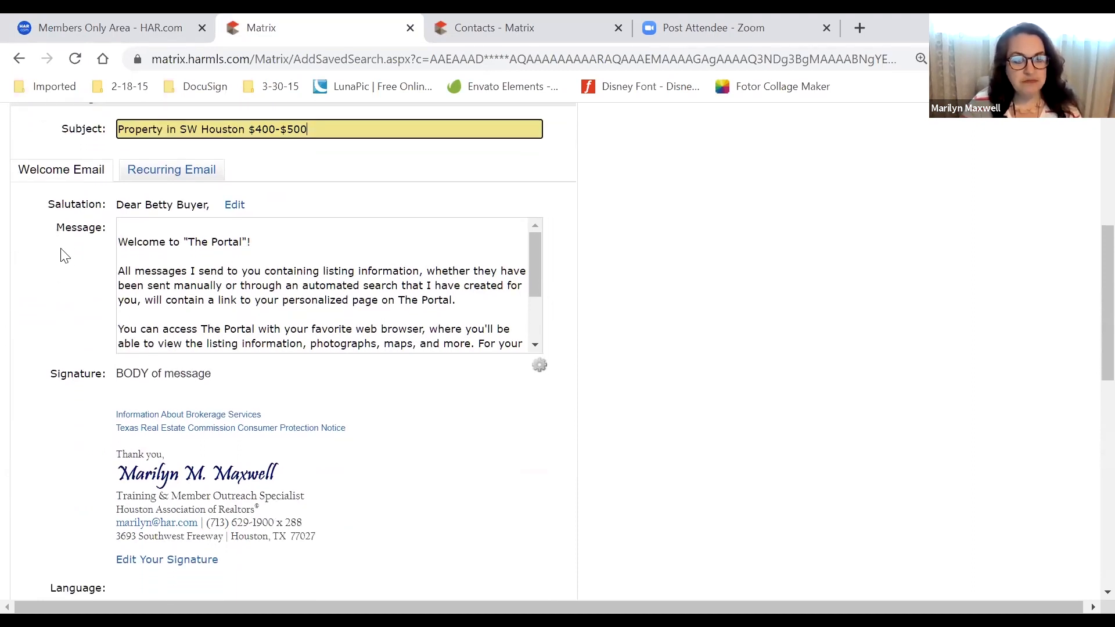
{"action": "left_click", "coordinate": [35, 177]}
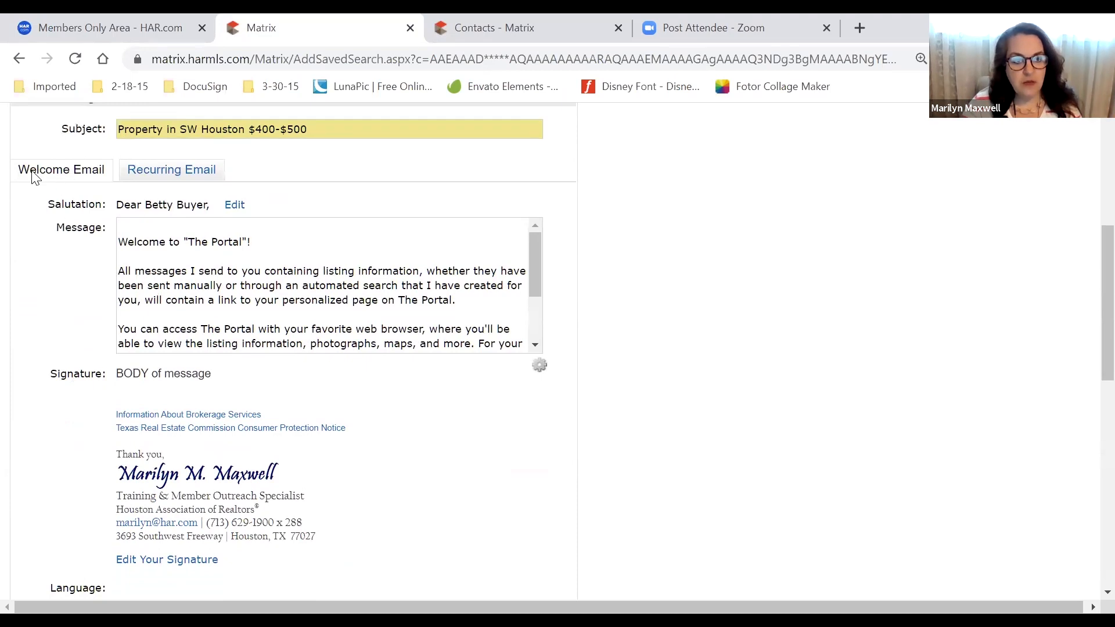
{"action": "left_click", "coordinate": [220, 258]}
{"action": "key", "text": "ctrl+a"}
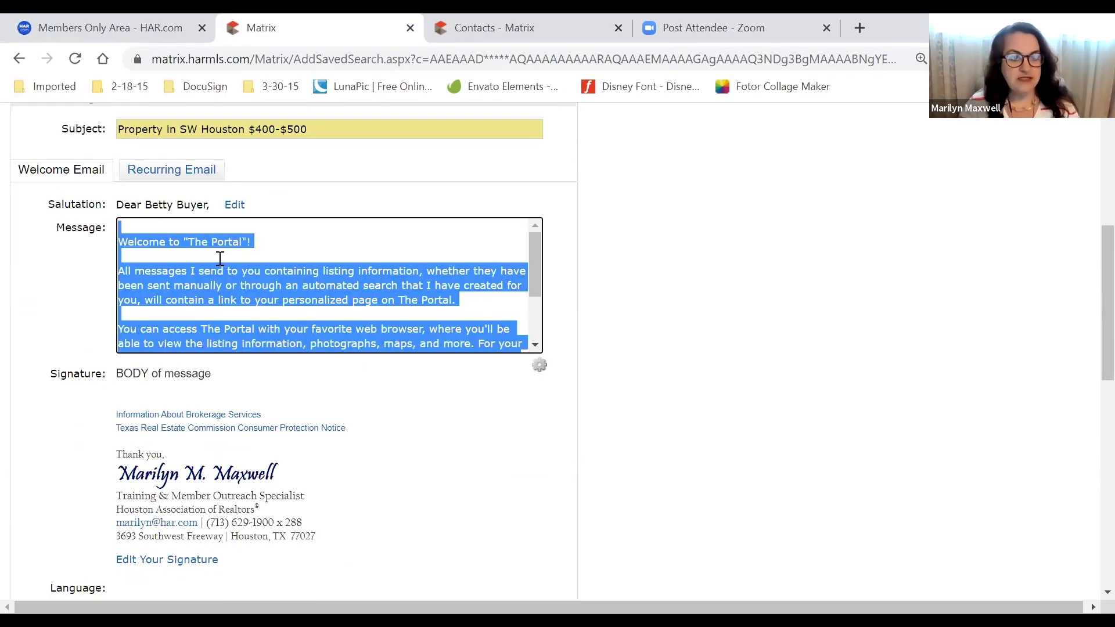
{"action": "left_click", "coordinate": [311, 242]}
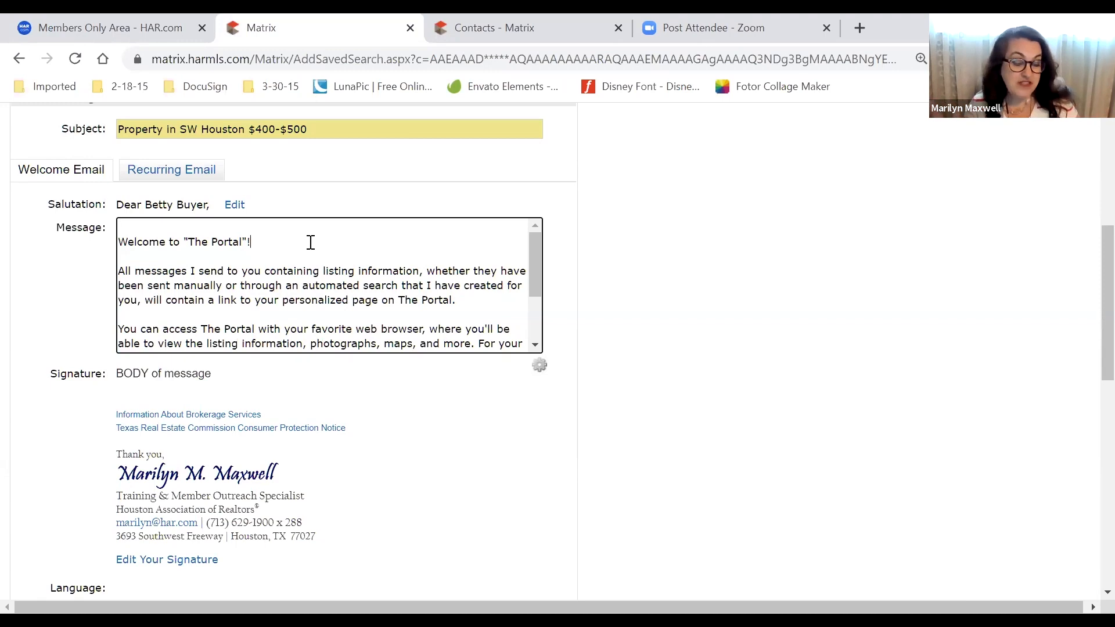
Read through the welcome message, then show its gear options to save as default or reset
{"action": "left_click_drag", "start_coordinate": [304, 256], "coordinate": [302, 306]}
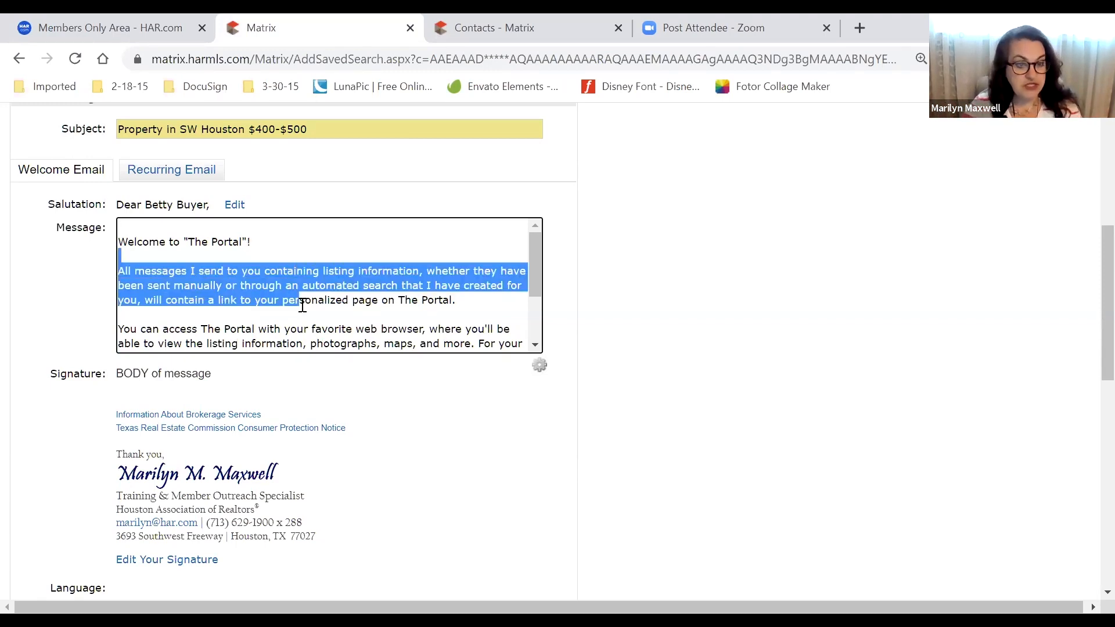
{"action": "key", "text": "ctrl+a"}
{"action": "scroll", "coordinate": [266, 282], "scroll_direction": "down", "scroll_amount": 3}
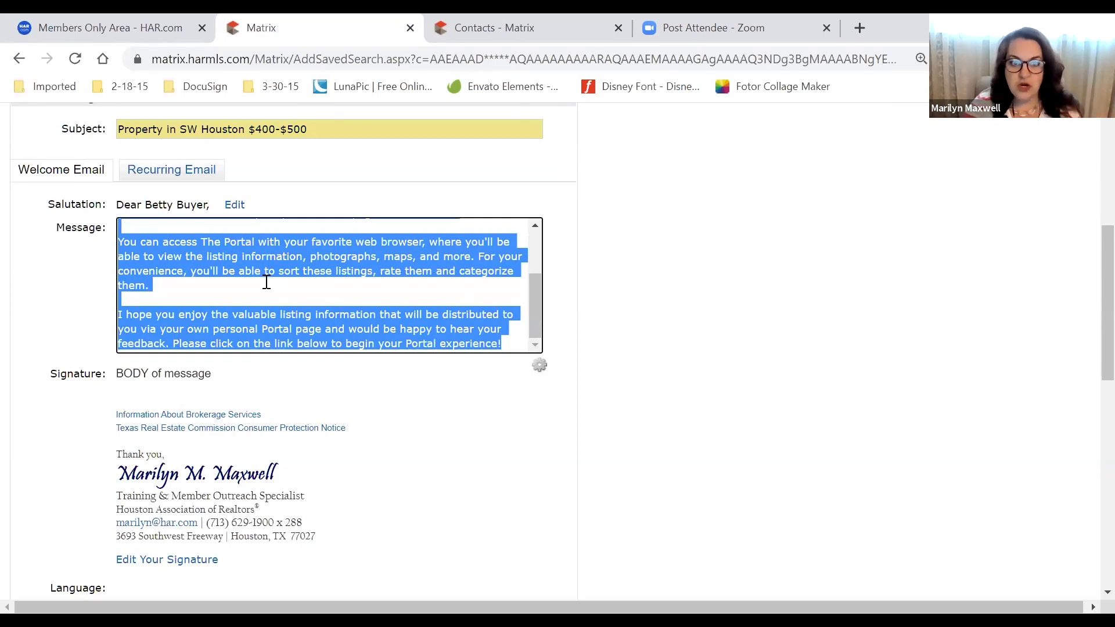
{"action": "left_click", "coordinate": [267, 282]}
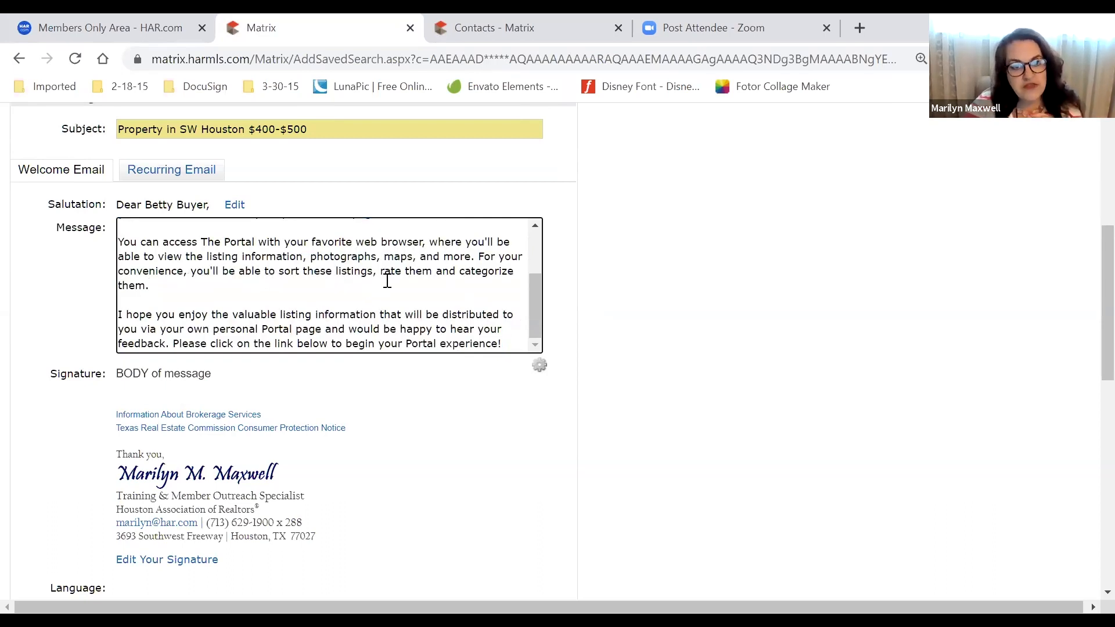
{"action": "mouse_move", "coordinate": [432, 270]}
{"action": "left_mouse_down"}
{"action": "mouse_move", "coordinate": [423, 301]}
{"action": "mouse_move", "coordinate": [433, 274]}
{"action": "mouse_move", "coordinate": [421, 279]}
{"action": "left_mouse_up"}
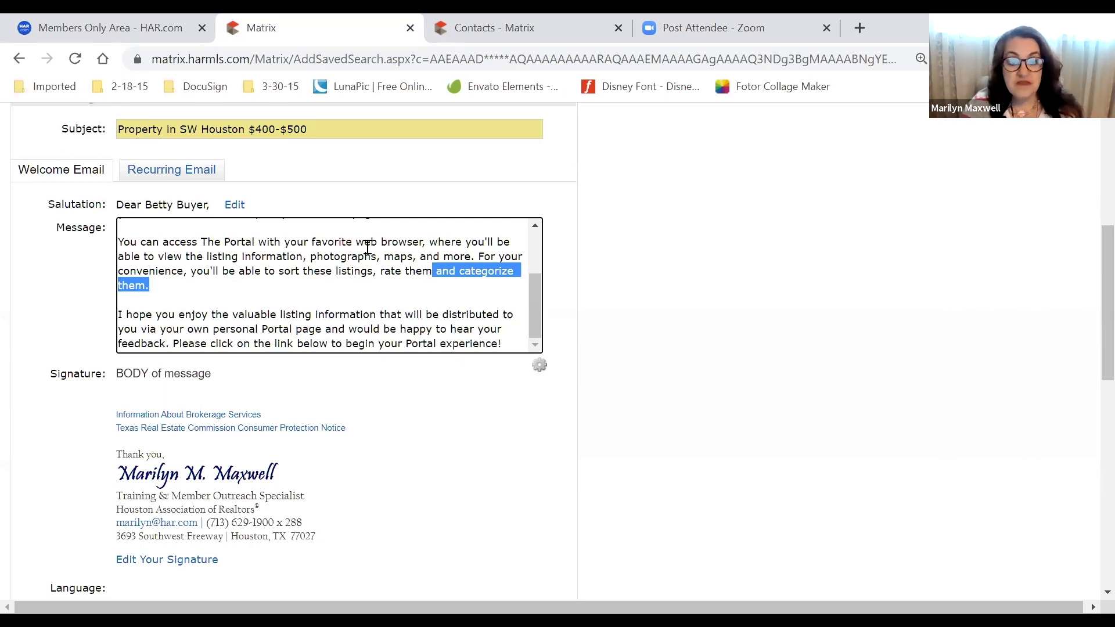
{"action": "left_click", "coordinate": [367, 271]}
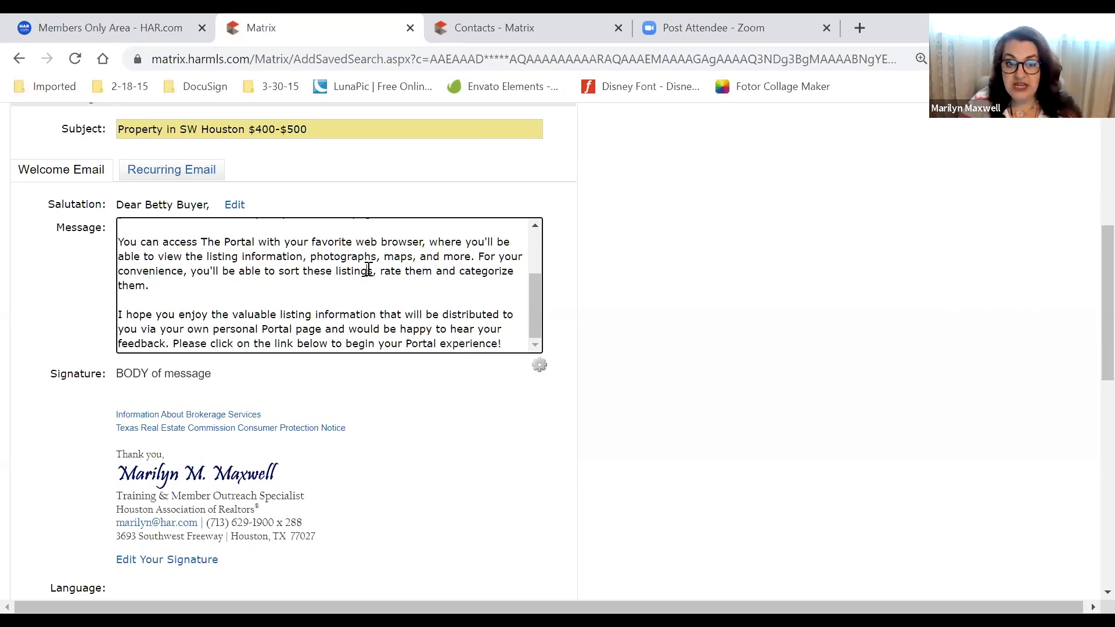
{"action": "left_click", "coordinate": [540, 364]}
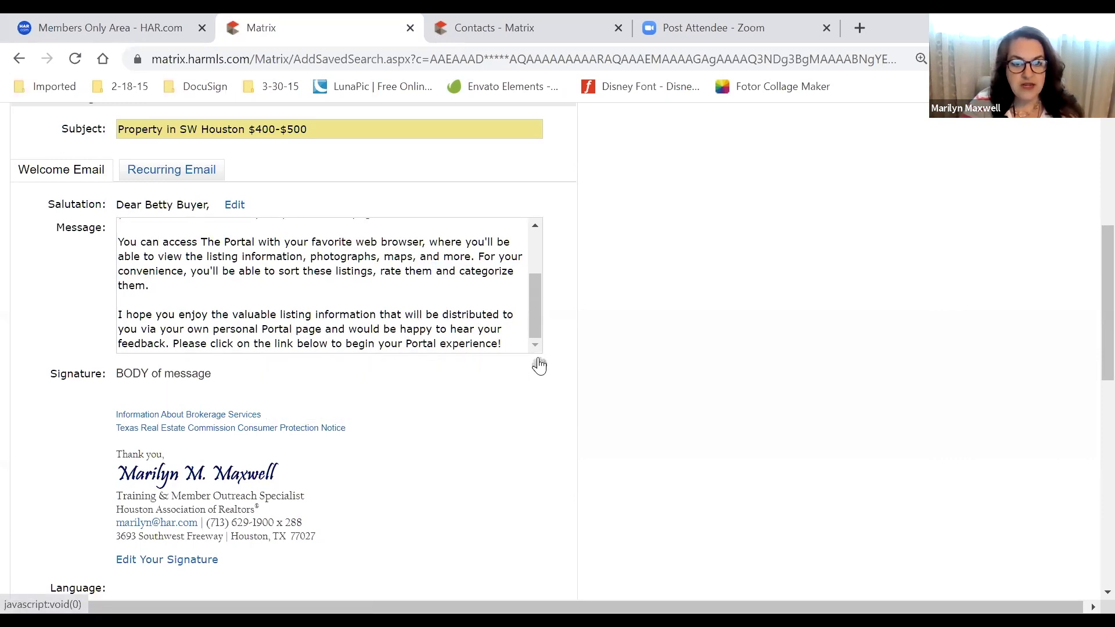
{"action": "left_click", "coordinate": [539, 365]}
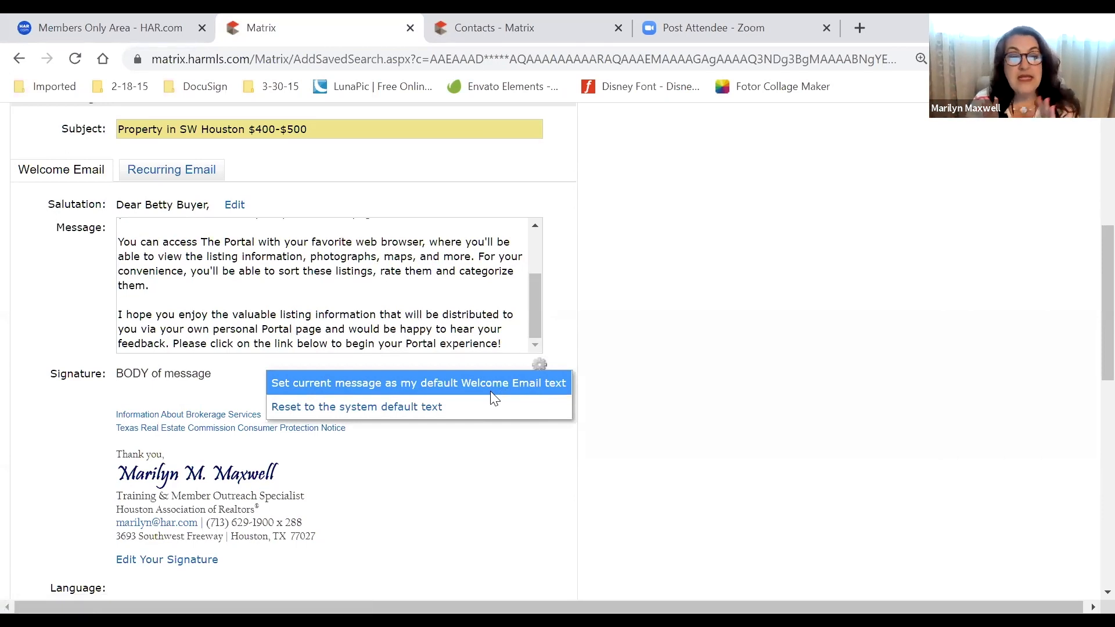
{"action": "left_click", "coordinate": [271, 286]}
{"action": "key", "text": "ctrl+a"}
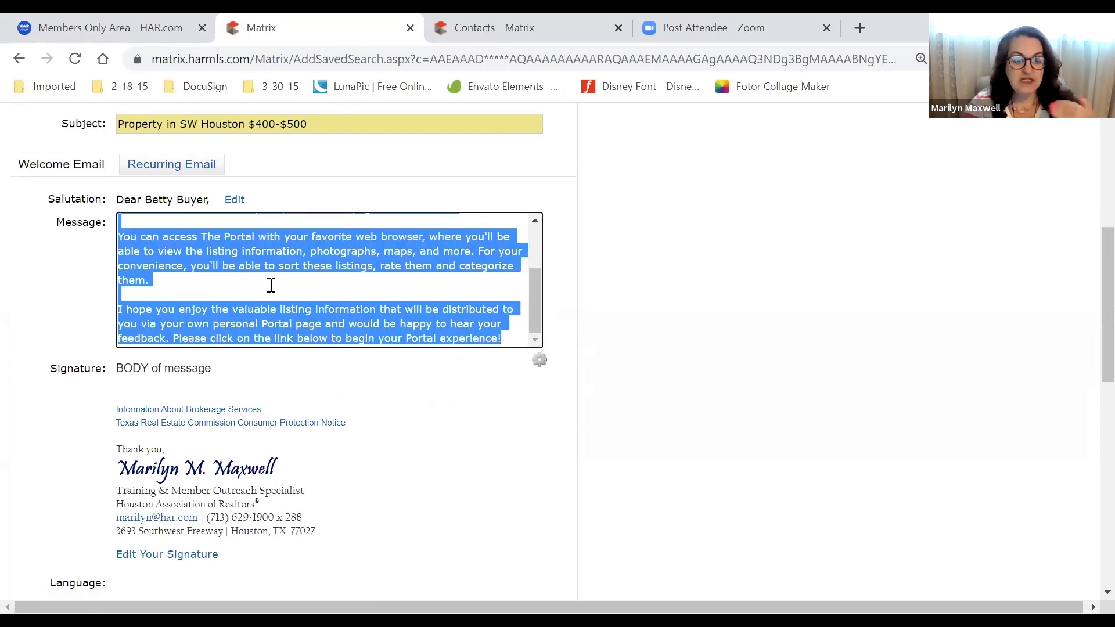
{"action": "scroll", "coordinate": [321, 393], "scroll_direction": "down", "scroll_amount": 5}
{"action": "scroll", "coordinate": [323, 404], "scroll_direction": "up", "scroll_amount": 1}
{"action": "scroll", "coordinate": [322, 405], "scroll_direction": "up", "scroll_amount": 10}
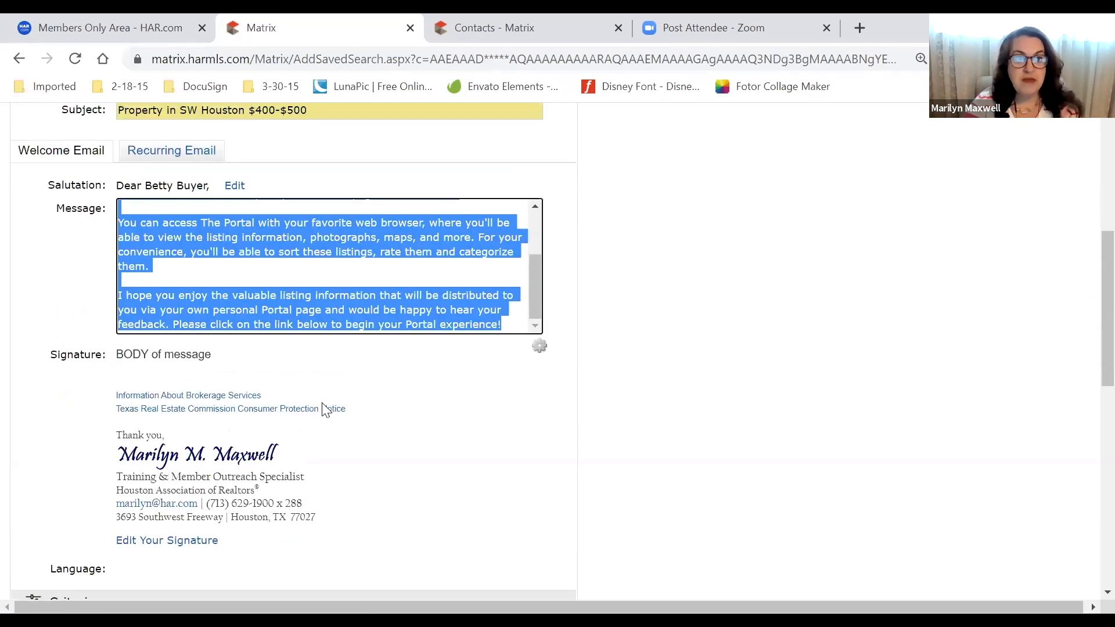
{"action": "scroll", "coordinate": [324, 407], "scroll_direction": "down", "scroll_amount": 5}
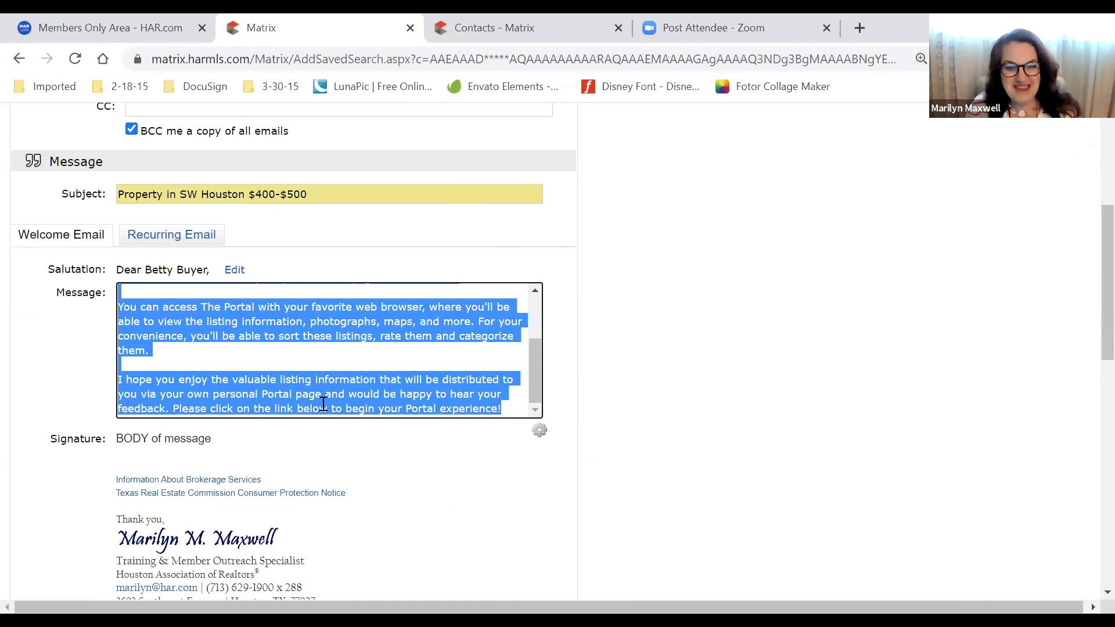
{"action": "left_click", "coordinate": [539, 430]}
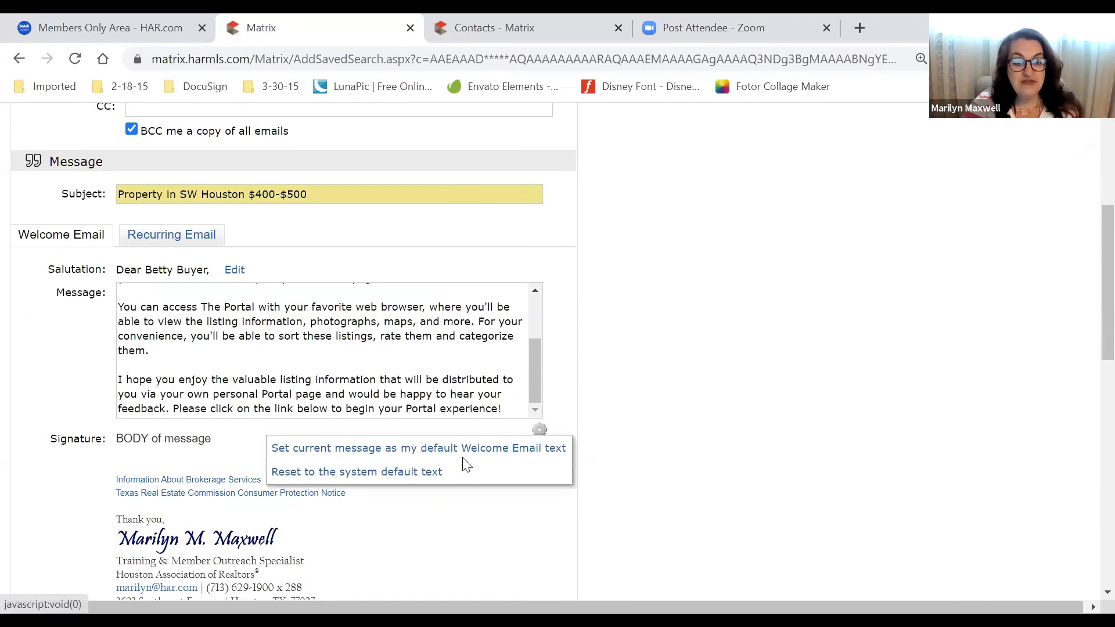
{"action": "left_click", "coordinate": [641, 394]}
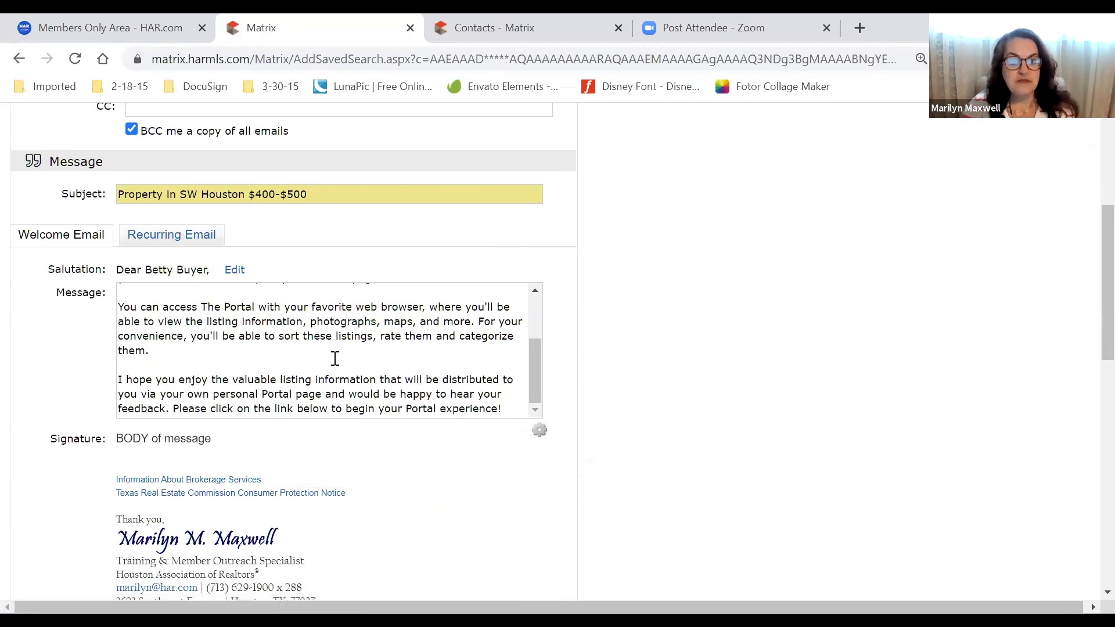
{"action": "scroll", "coordinate": [335, 361], "scroll_direction": "up", "scroll_amount": 3}
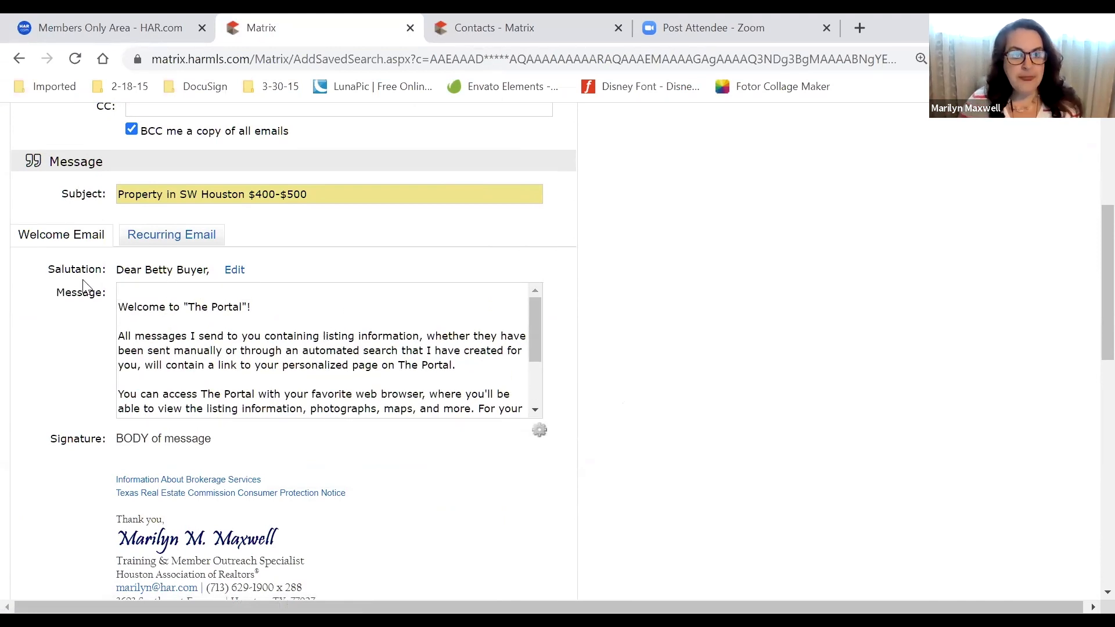
{"action": "left_click_drag", "start_coordinate": [47, 269], "coordinate": [205, 275]}
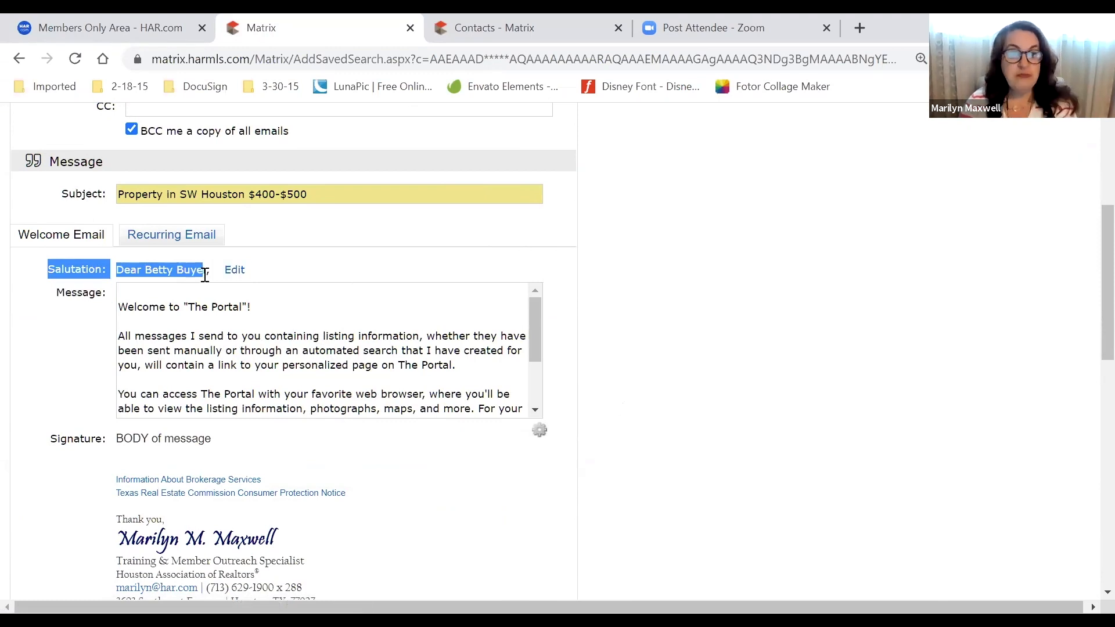
{"action": "left_click", "coordinate": [237, 272]}
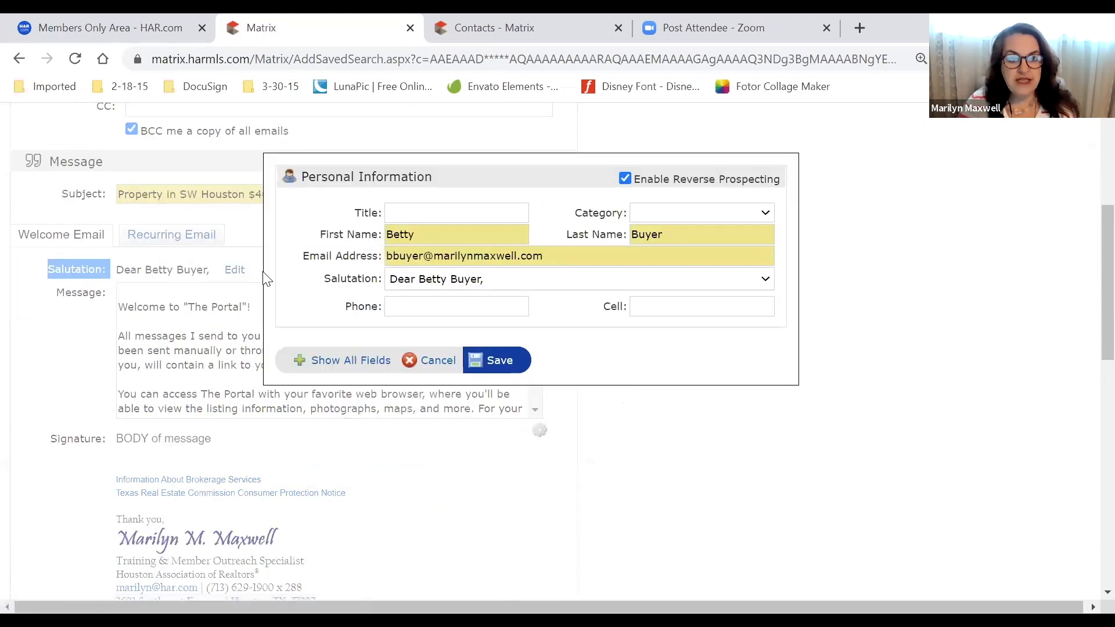
{"action": "left_click", "coordinate": [457, 213]}
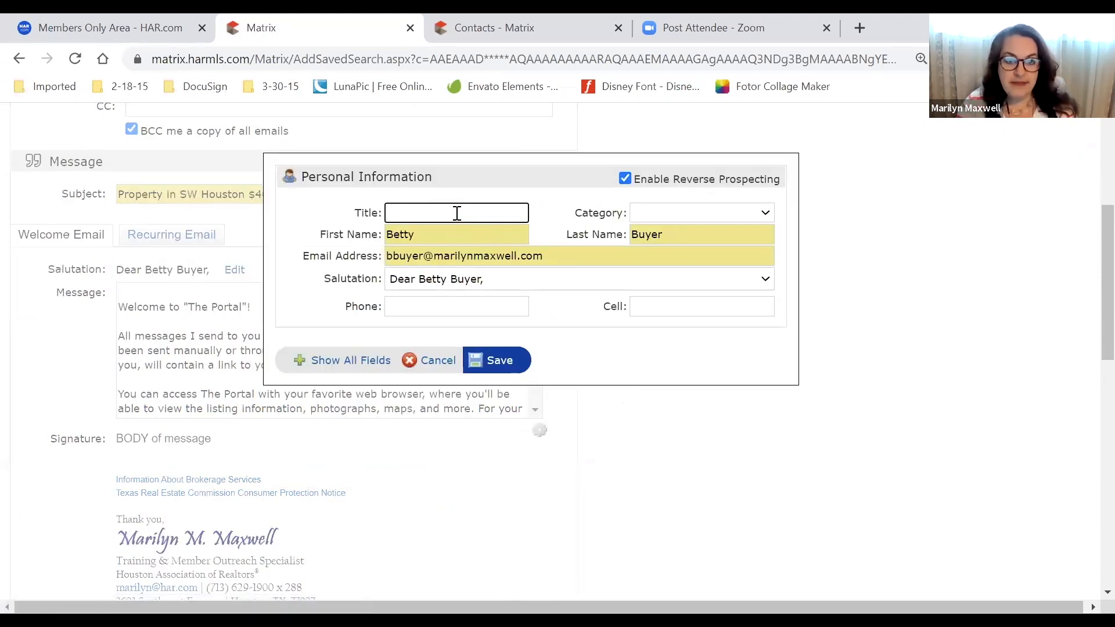
{"action": "left_click", "coordinate": [511, 280]}
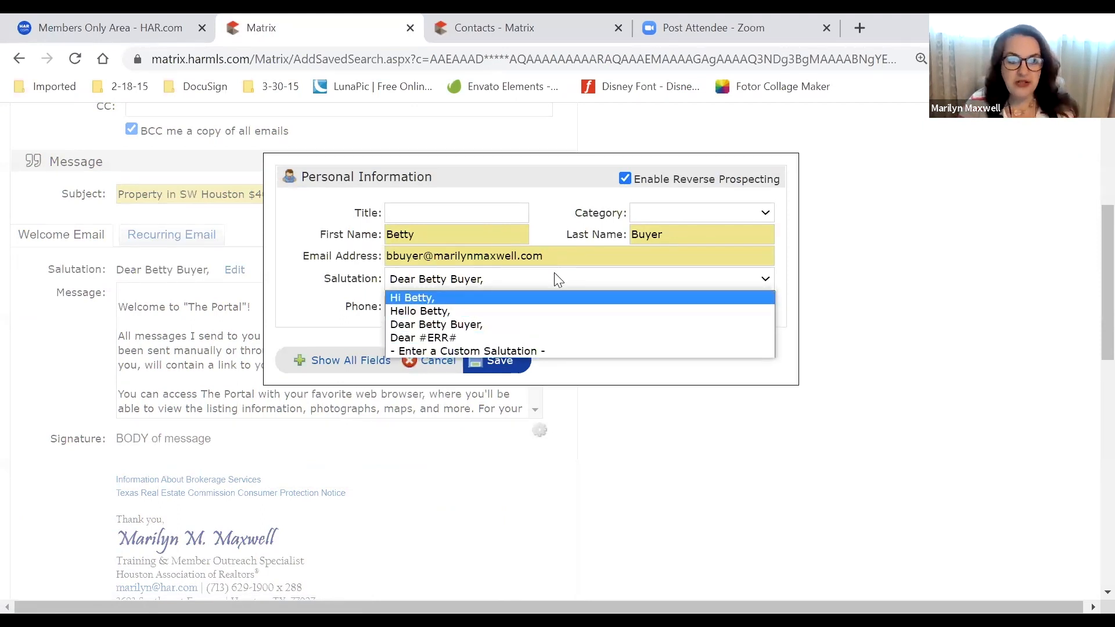
{"action": "left_click", "coordinate": [538, 350]}
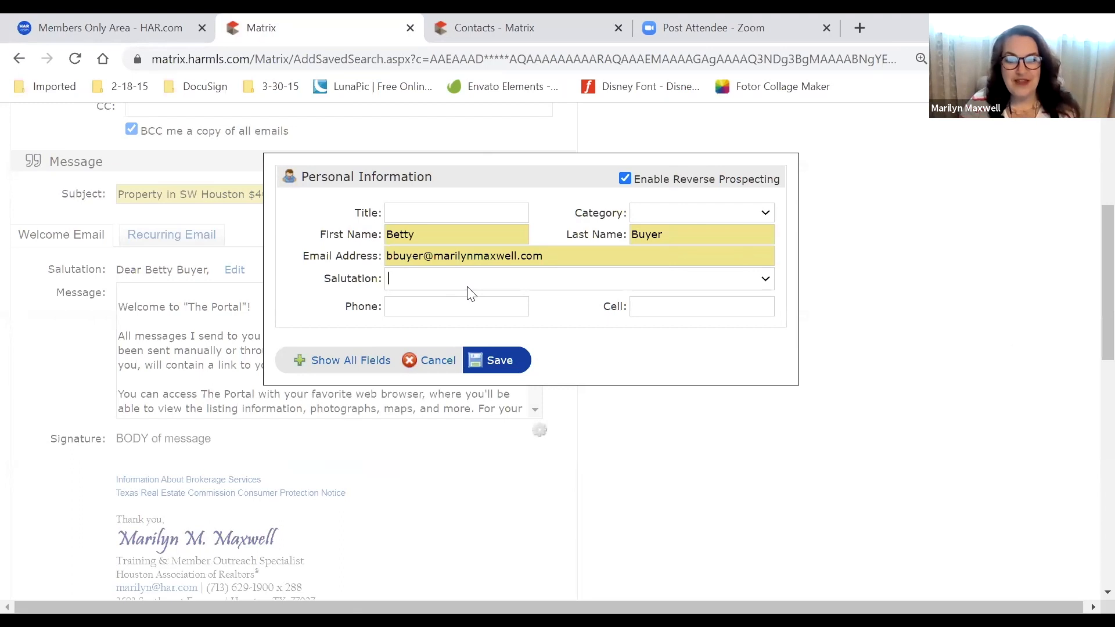
{"action": "left_click", "coordinate": [448, 356]}
{"action": "scroll", "coordinate": [58, 332], "scroll_direction": "down", "scroll_amount": 2}
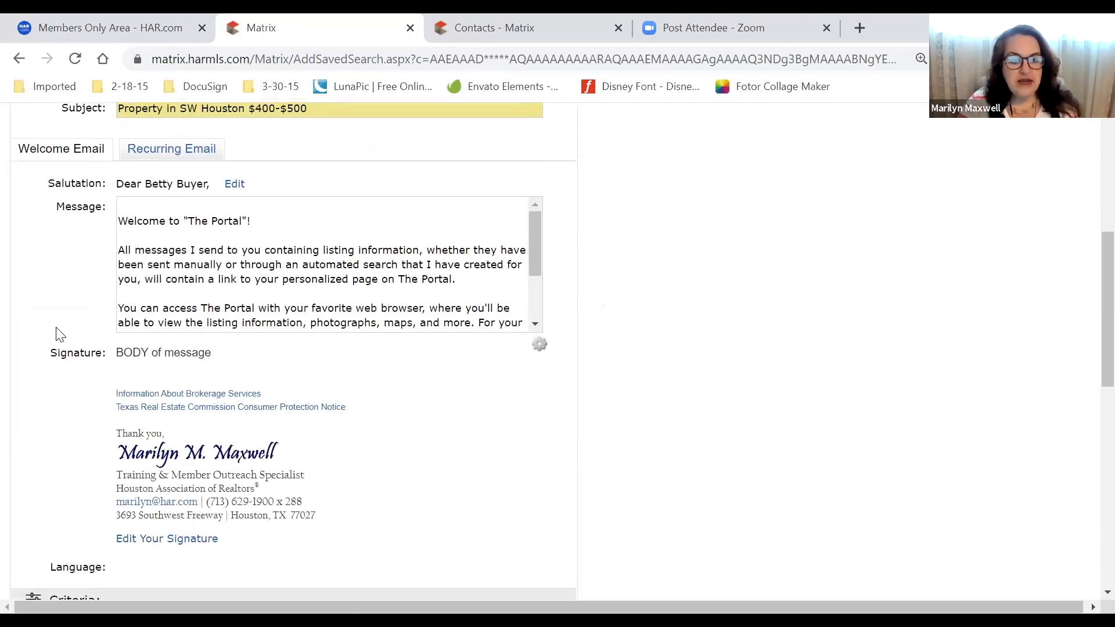
{"action": "scroll", "coordinate": [58, 332], "scroll_direction": "down", "scroll_amount": 2}
{"action": "mouse_move", "coordinate": [312, 451]}
{"action": "left_mouse_down"}
{"action": "mouse_move", "coordinate": [291, 413]}
{"action": "mouse_move", "coordinate": [104, 372]}
{"action": "mouse_move", "coordinate": [108, 278]}
{"action": "left_mouse_up"}
{"action": "left_click", "coordinate": [163, 277]}
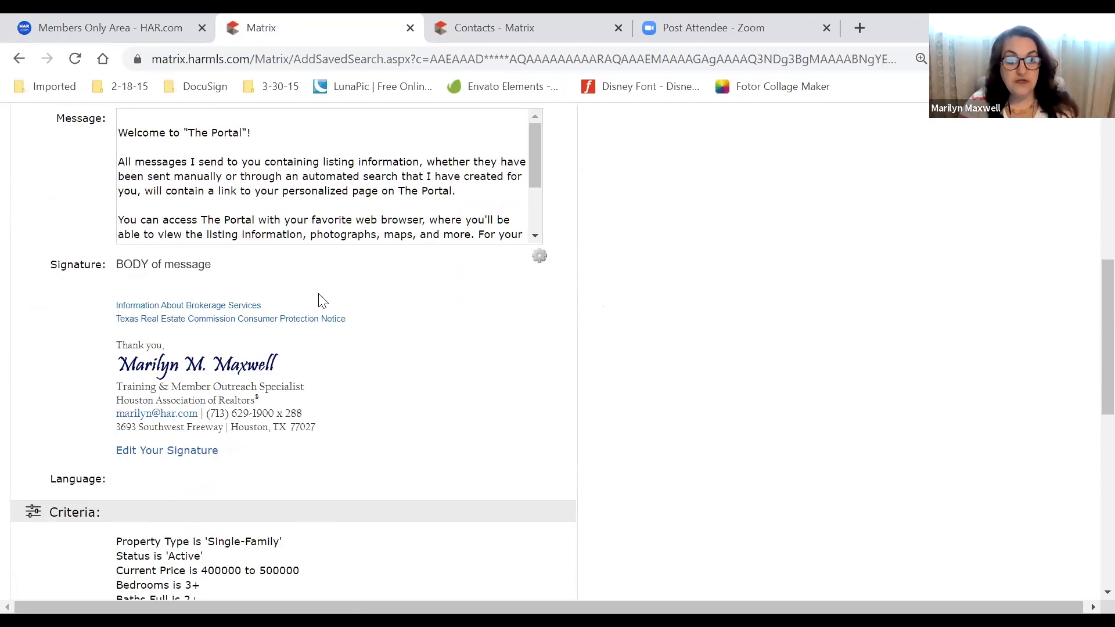
{"action": "left_click_drag", "start_coordinate": [239, 451], "coordinate": [109, 450]}
{"action": "key", "text": "ctrl+plus"}
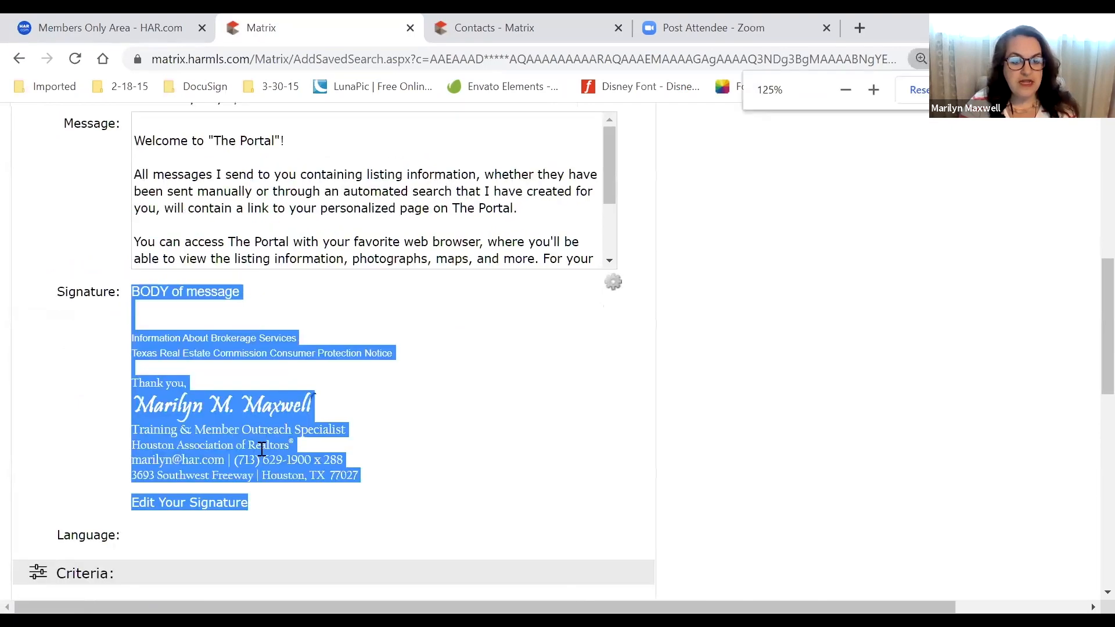
{"action": "scroll", "coordinate": [262, 448], "scroll_direction": "down", "scroll_amount": 1}
{"action": "left_click", "coordinate": [311, 410]}
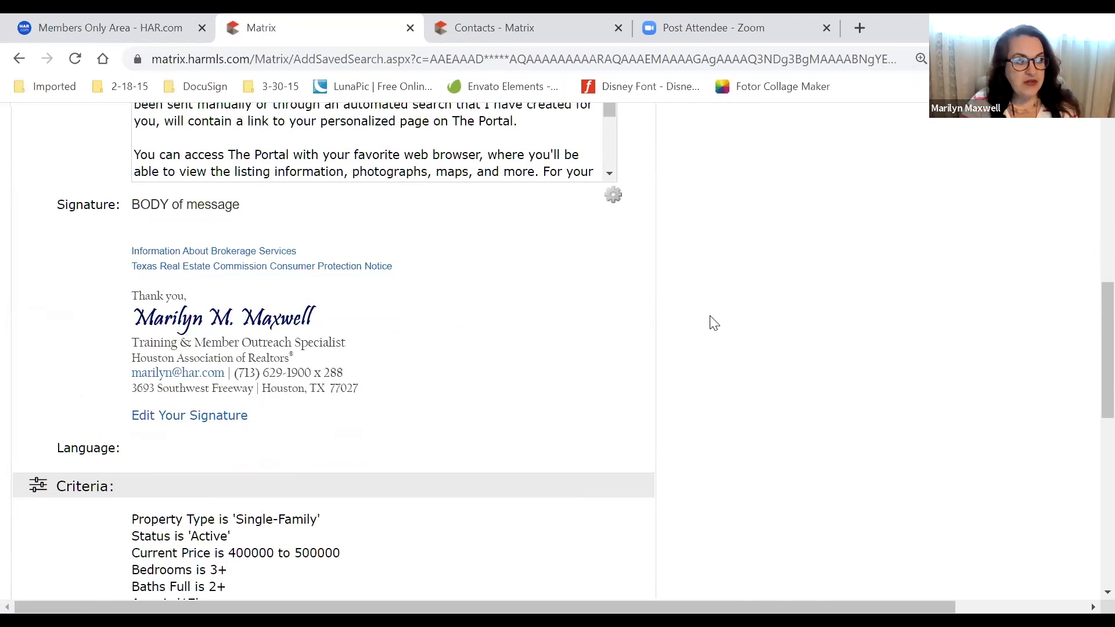
{"action": "scroll", "coordinate": [714, 323], "scroll_direction": "down", "scroll_amount": 4}
{"action": "scroll", "coordinate": [714, 323], "scroll_direction": "down", "scroll_amount": 3}
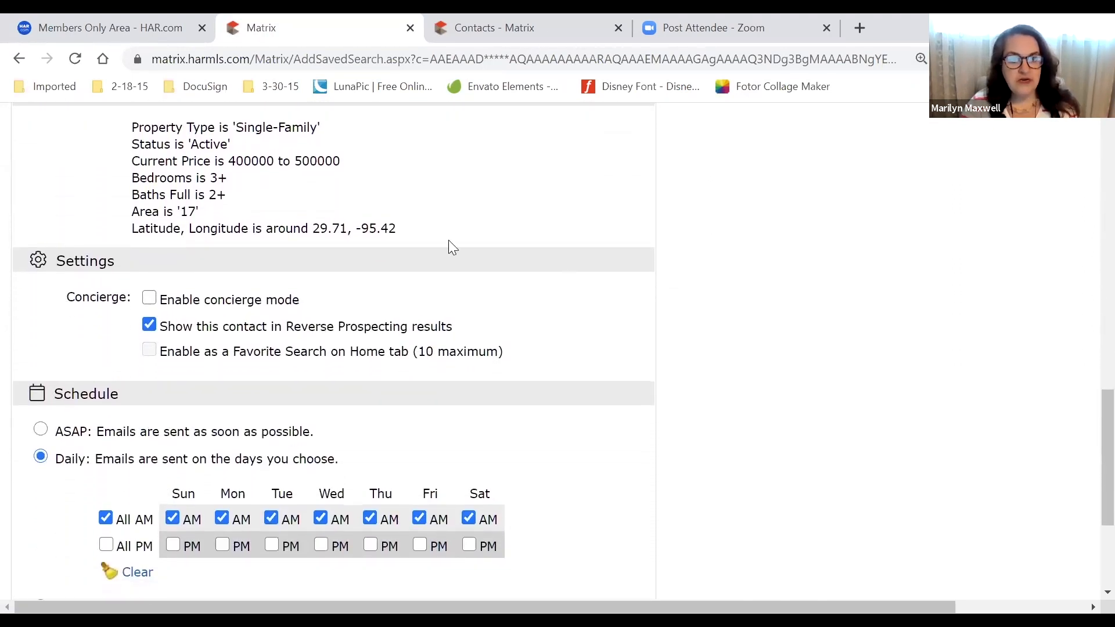
{"action": "left_click_drag", "start_coordinate": [165, 125], "coordinate": [450, 235]}
{"action": "left_click", "coordinate": [451, 235]}
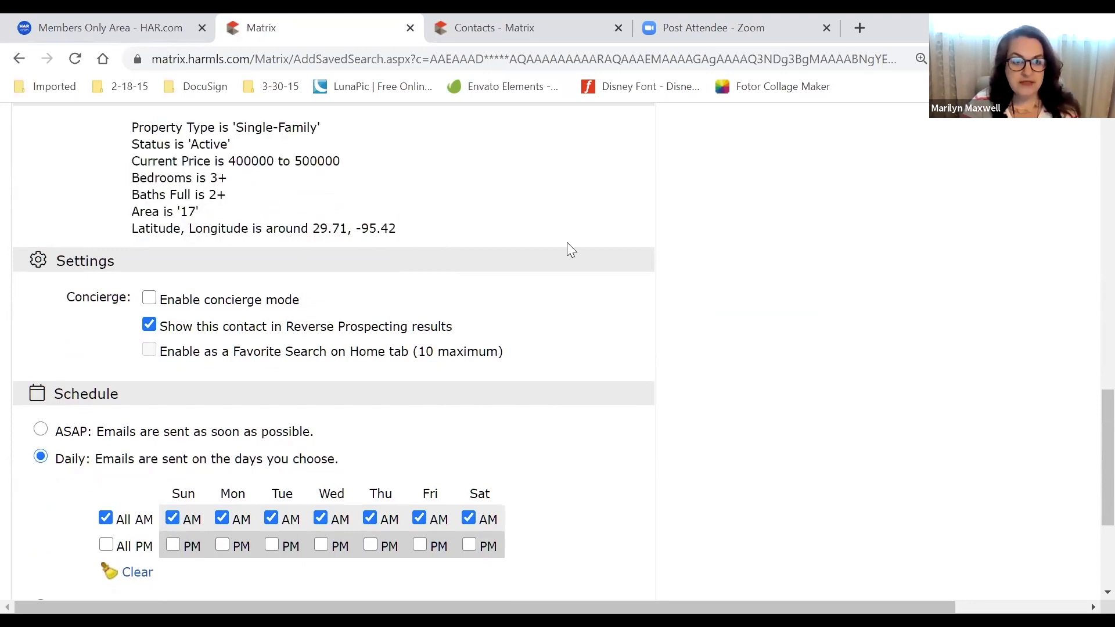
{"action": "scroll", "coordinate": [598, 247], "scroll_direction": "down", "scroll_amount": 3}
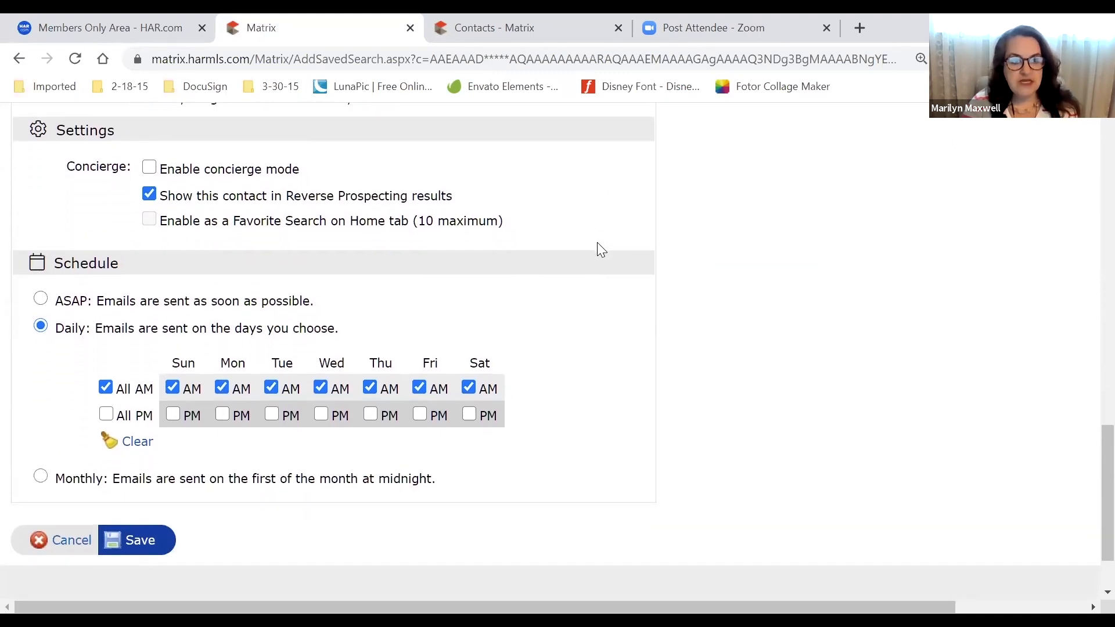
{"action": "scroll", "coordinate": [598, 246], "scroll_direction": "down", "scroll_amount": 1}
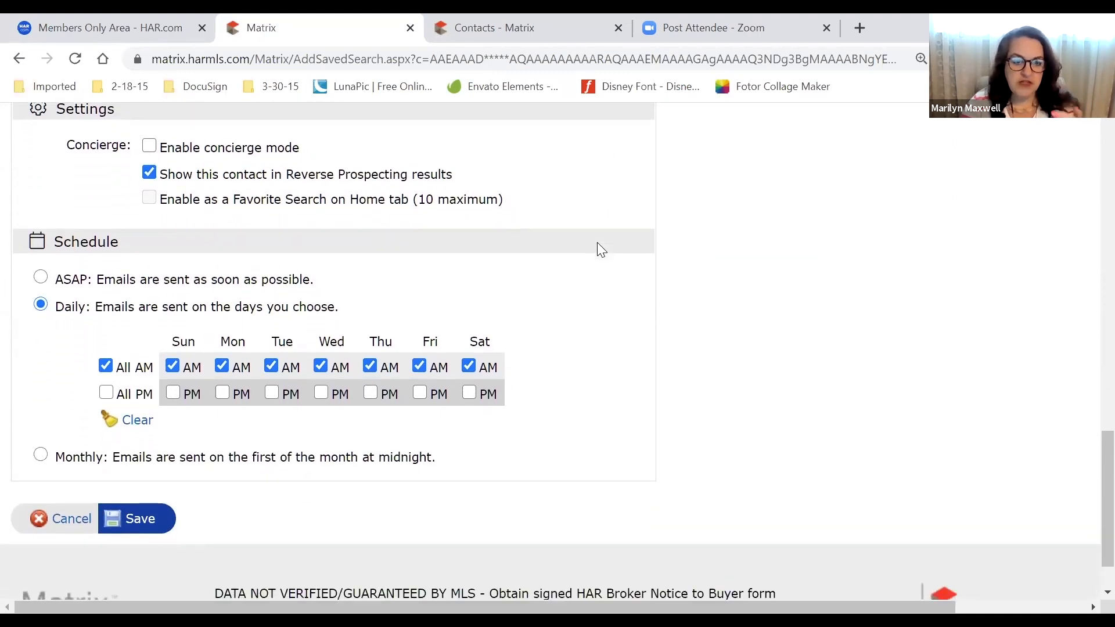
{"action": "scroll", "coordinate": [660, 247], "scroll_direction": "down", "scroll_amount": 2}
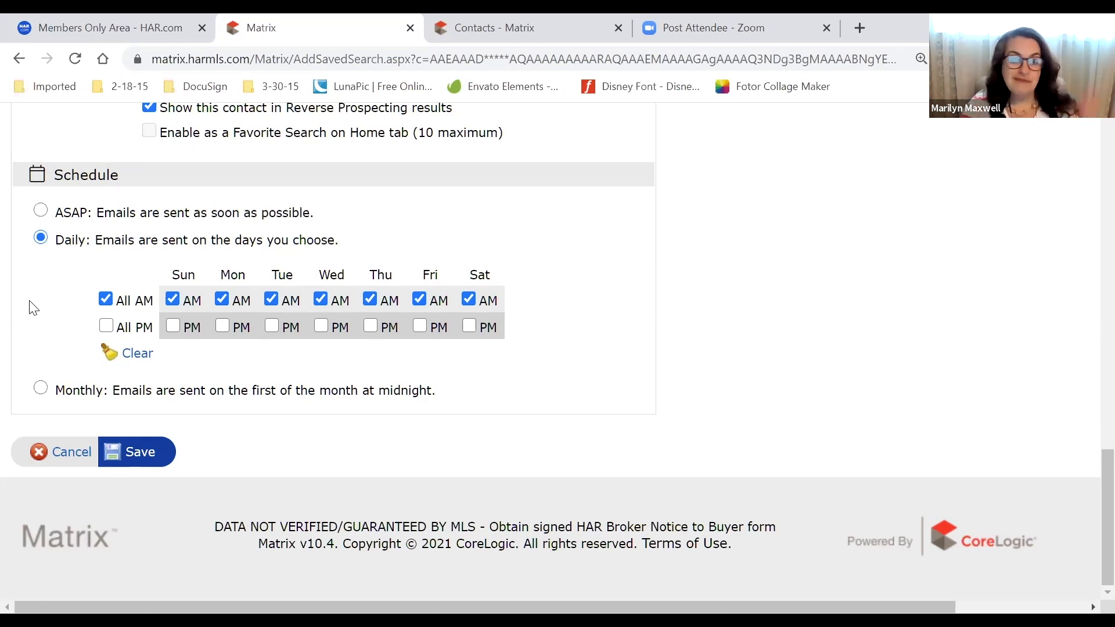
Tick All PM, then untick Wednesday, Sunday and Tuesday boxes to demonstrate individual days
{"action": "left_click", "coordinate": [105, 327]}
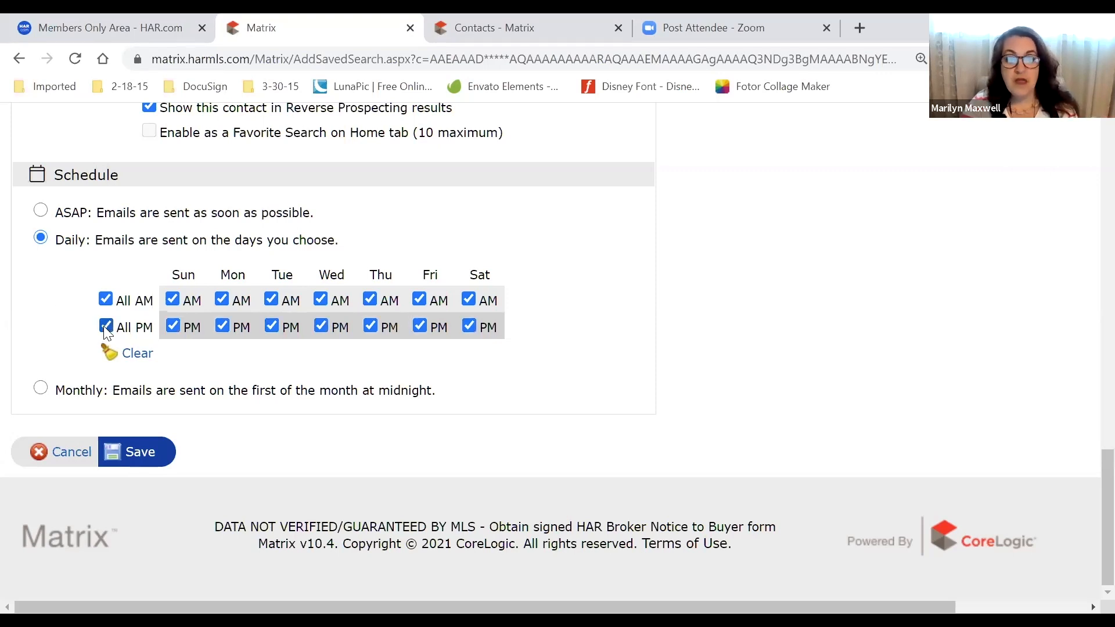
{"action": "left_click", "coordinate": [320, 299]}
{"action": "left_click", "coordinate": [173, 300]}
{"action": "left_click", "coordinate": [175, 325]}
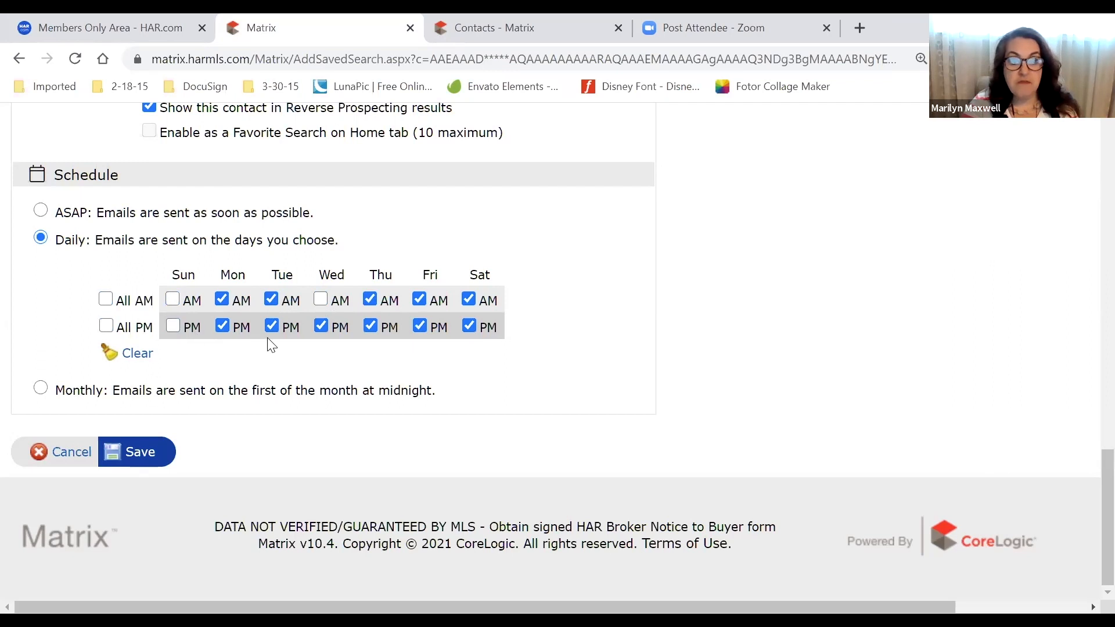
{"action": "left_click", "coordinate": [272, 325]}
{"action": "left_click", "coordinate": [271, 300]}
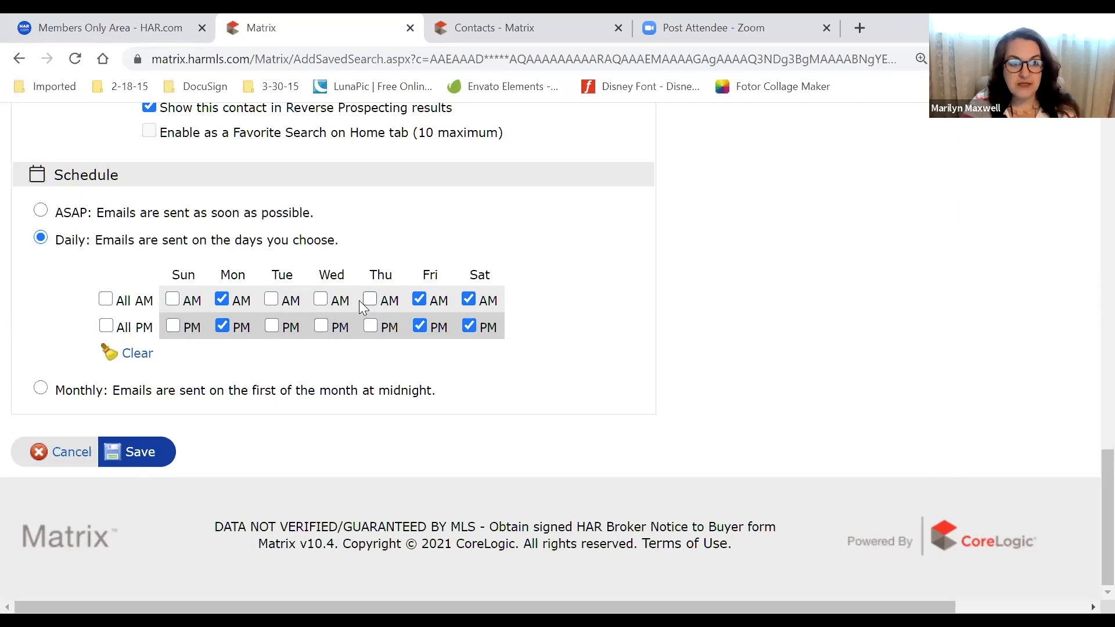
Re-tick All PM and All AM so emails go out morning and evening every day
{"action": "left_click", "coordinate": [107, 327]}
{"action": "left_click", "coordinate": [106, 301]}
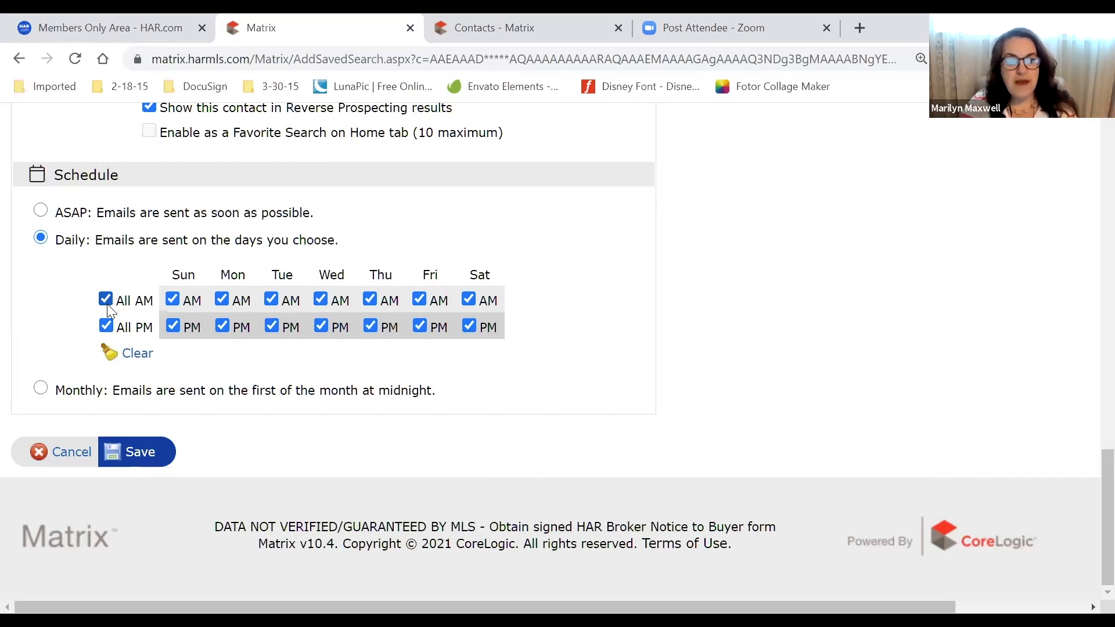
{"action": "left_click_drag", "start_coordinate": [342, 218], "coordinate": [56, 216]}
{"action": "scroll", "coordinate": [258, 226], "scroll_direction": "up", "scroll_amount": 3}
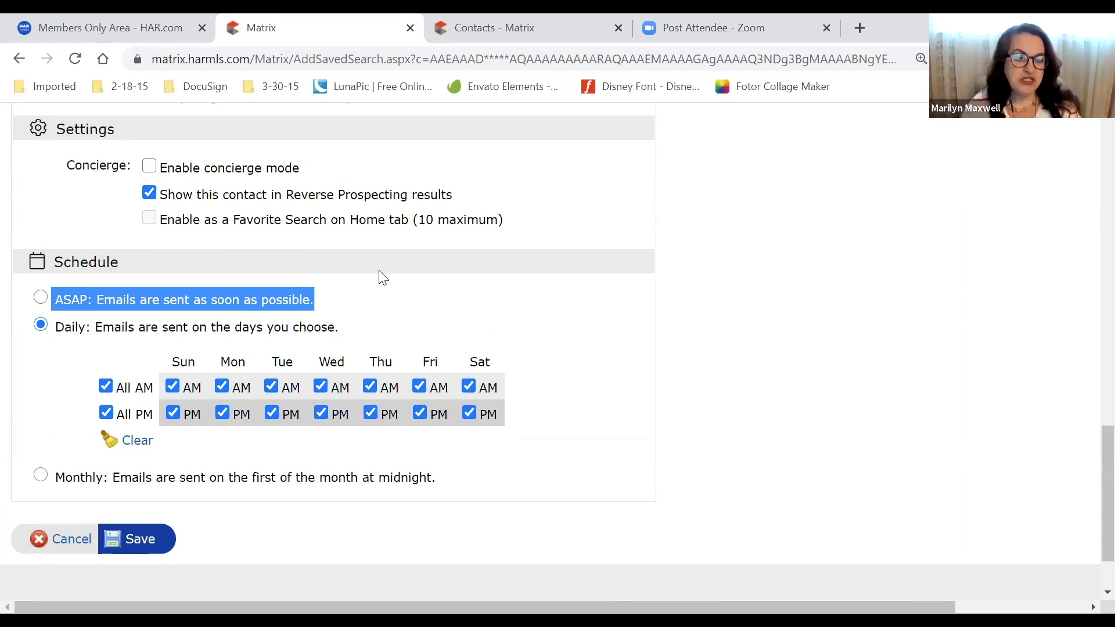
Select the ASAP schedule option and highlight its description
{"action": "left_click", "coordinate": [126, 296]}
{"action": "left_click", "coordinate": [41, 298]}
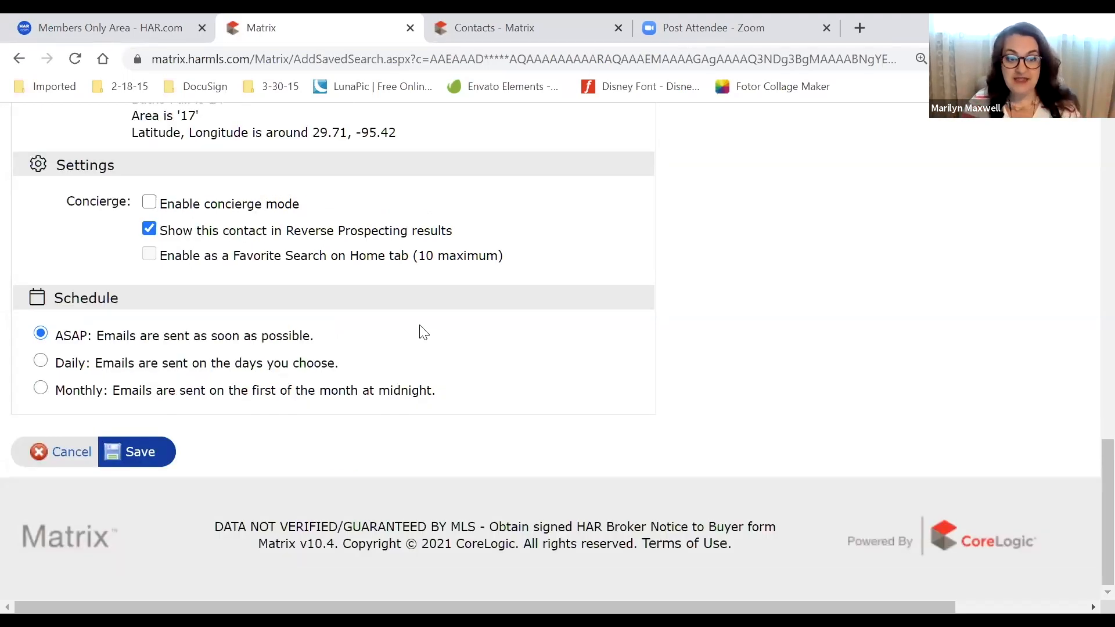
{"action": "left_click_drag", "start_coordinate": [385, 341], "coordinate": [68, 341]}
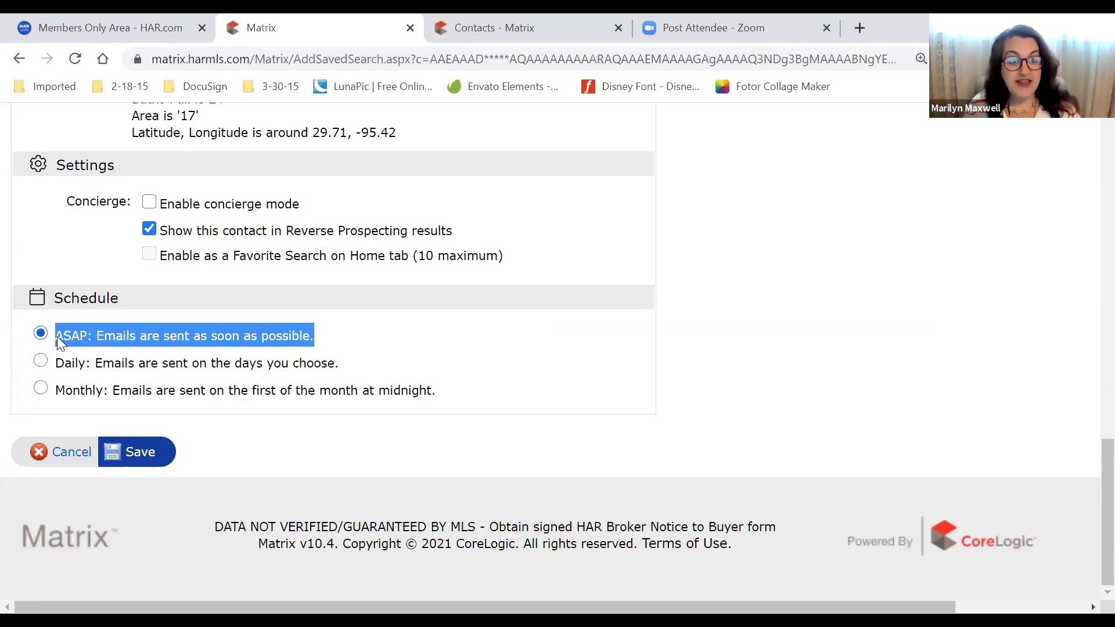
Briefly try the Monthly schedule, then switch back to ASAP
{"action": "left_click_drag", "start_coordinate": [453, 390], "coordinate": [53, 335]}
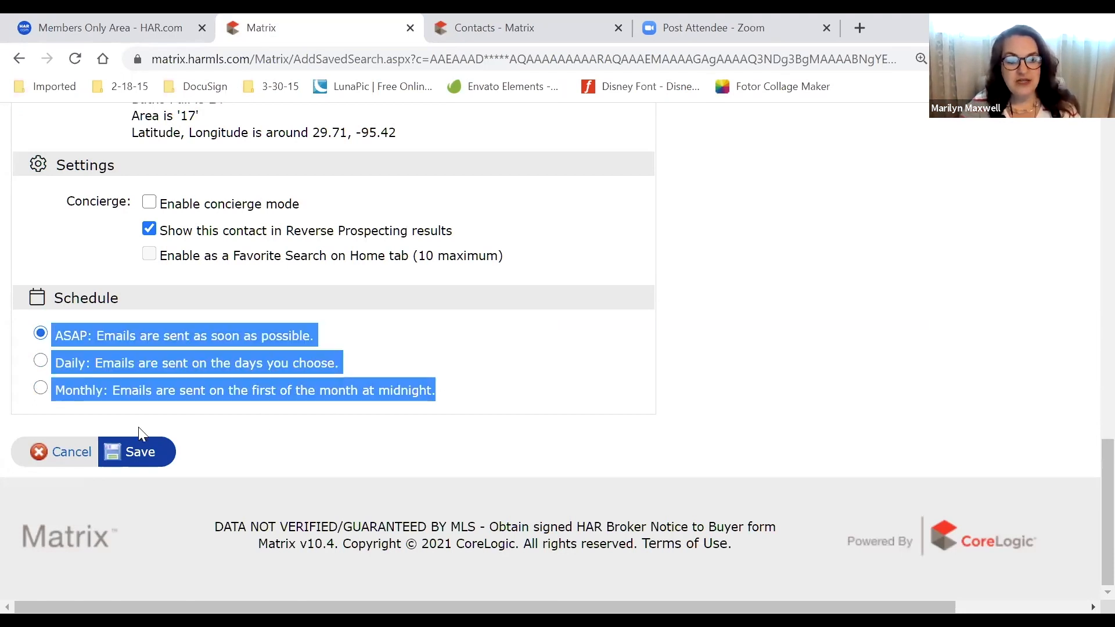
{"action": "left_click_drag", "start_coordinate": [83, 409], "coordinate": [447, 409]}
{"action": "left_click", "coordinate": [64, 399]}
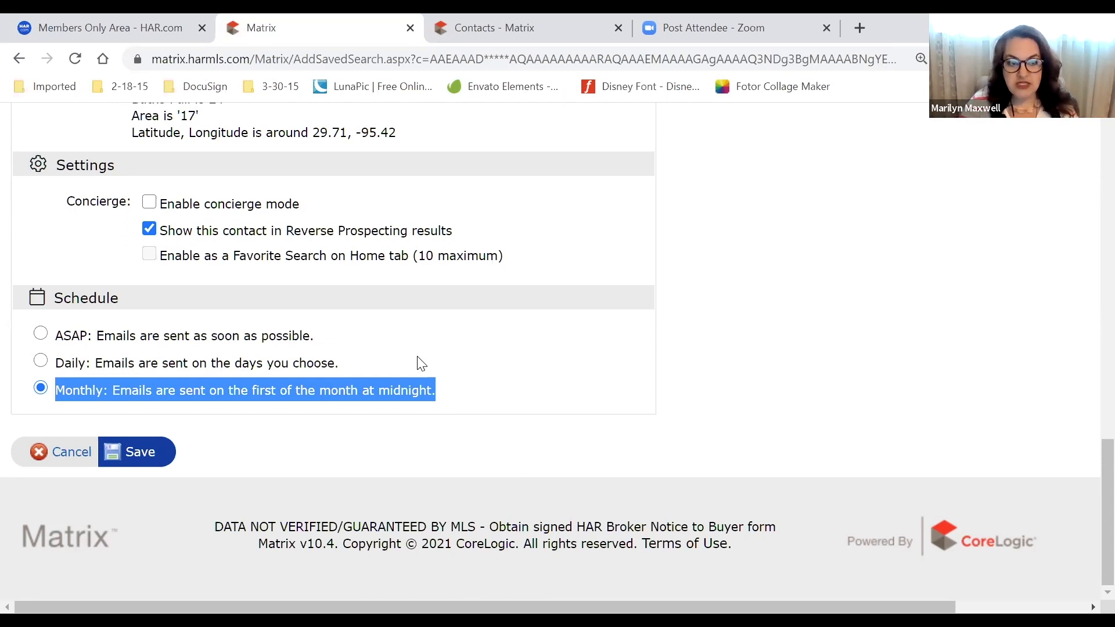
{"action": "left_click", "coordinate": [40, 335]}
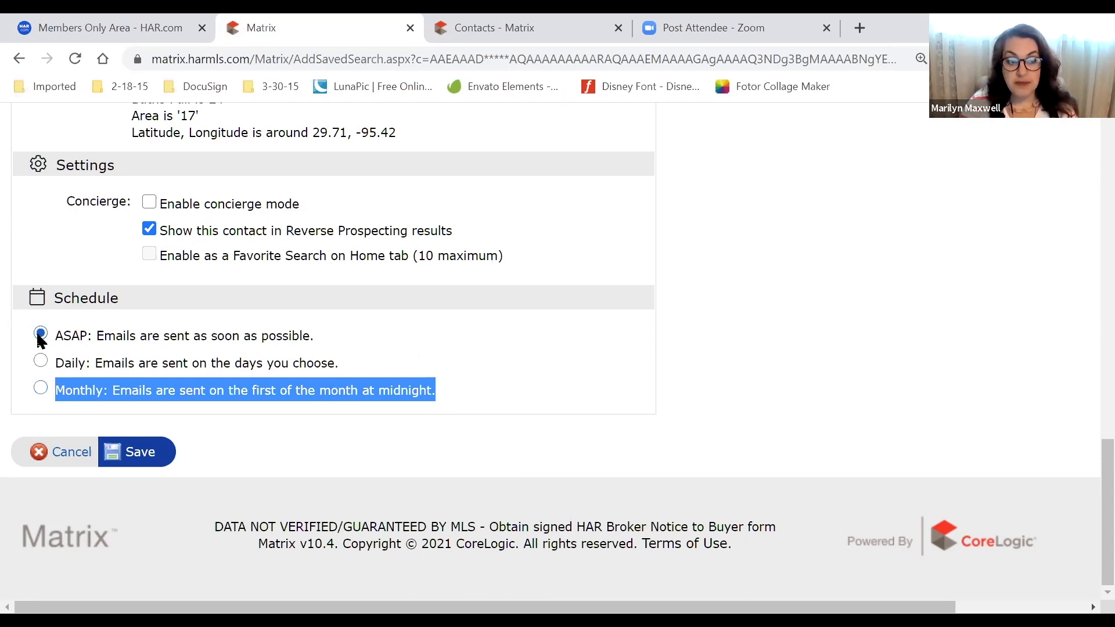
{"action": "left_click", "coordinate": [98, 335]}
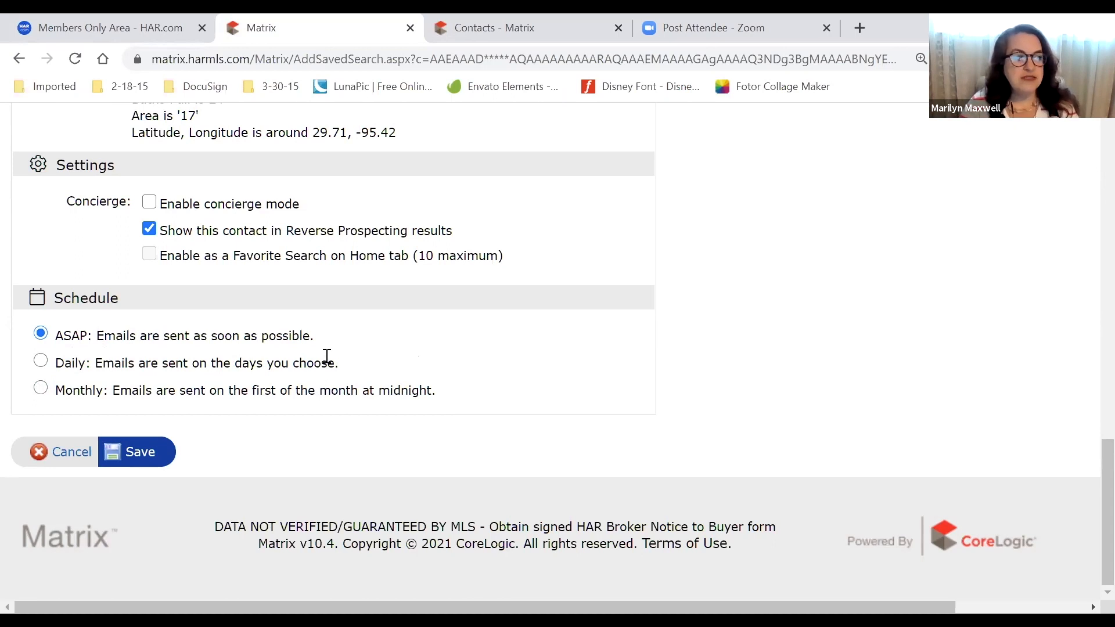
{"action": "scroll", "coordinate": [408, 389], "scroll_direction": "up", "scroll_amount": 1}
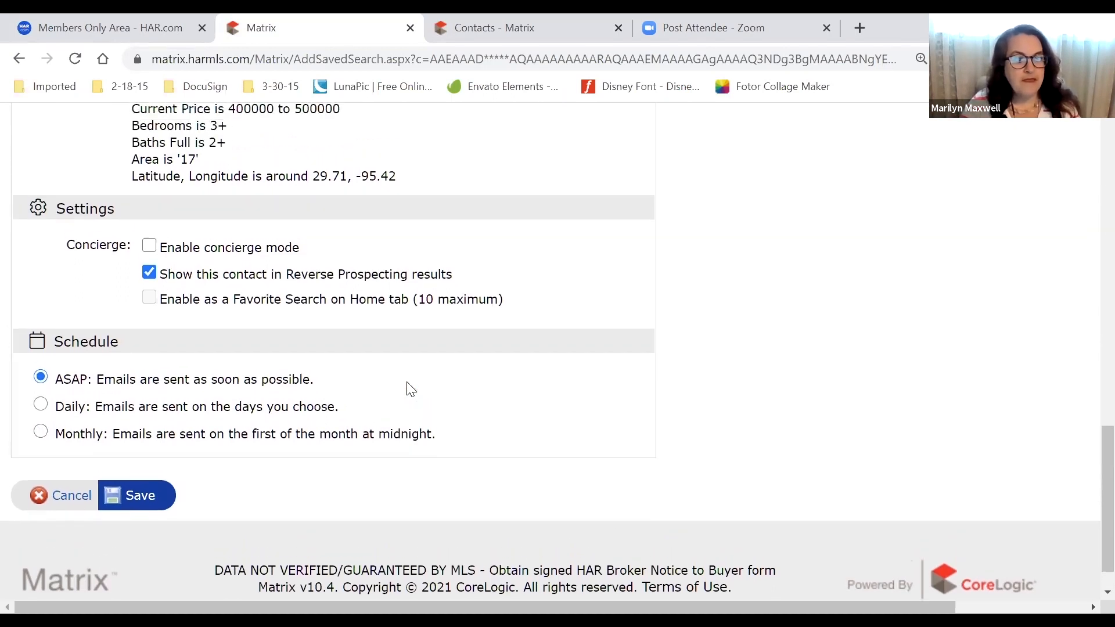
{"action": "scroll", "coordinate": [411, 388], "scroll_direction": "up", "scroll_amount": 1}
{"action": "left_click_drag", "start_coordinate": [483, 296], "coordinate": [166, 290]}
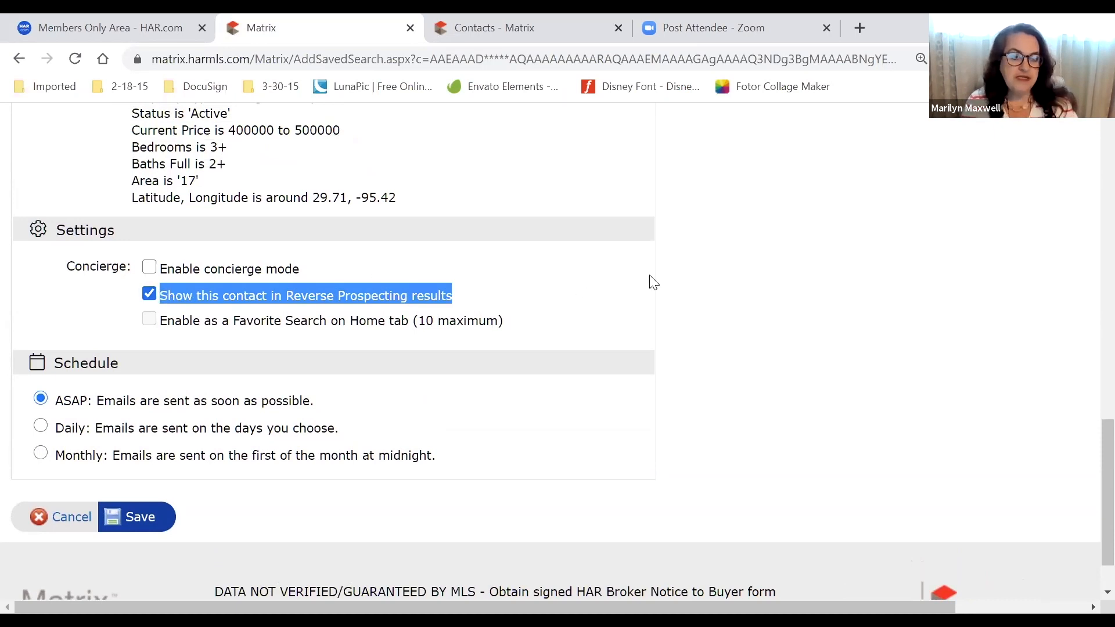
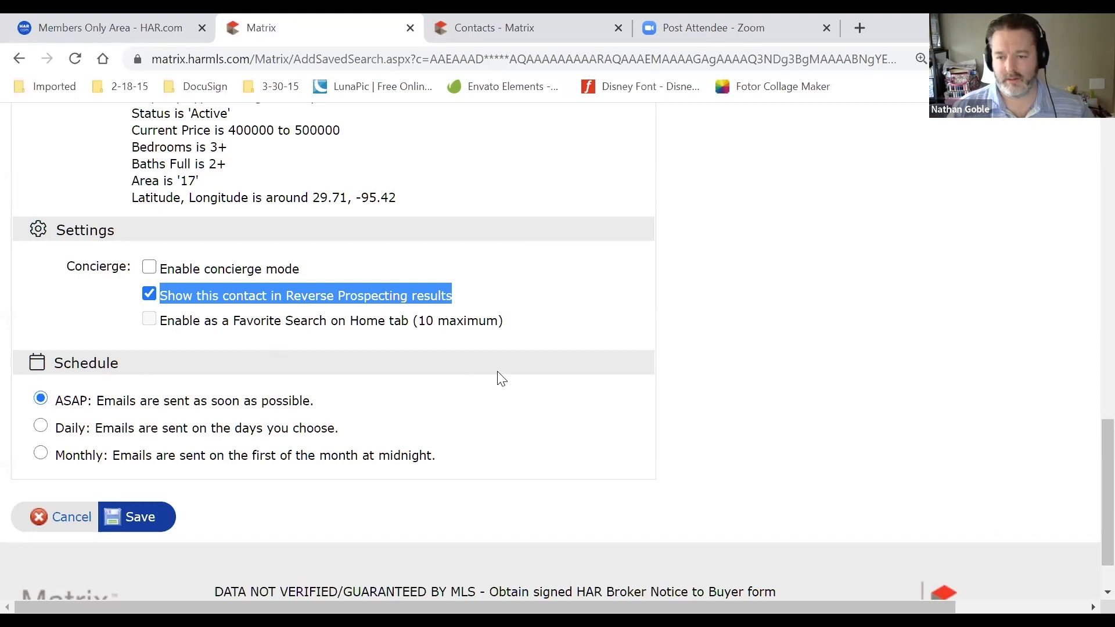
Enable concierge mode for the Area 17 auto email, then bring up the Contacts tab
{"action": "left_click_drag", "start_coordinate": [329, 269], "coordinate": [147, 272]}
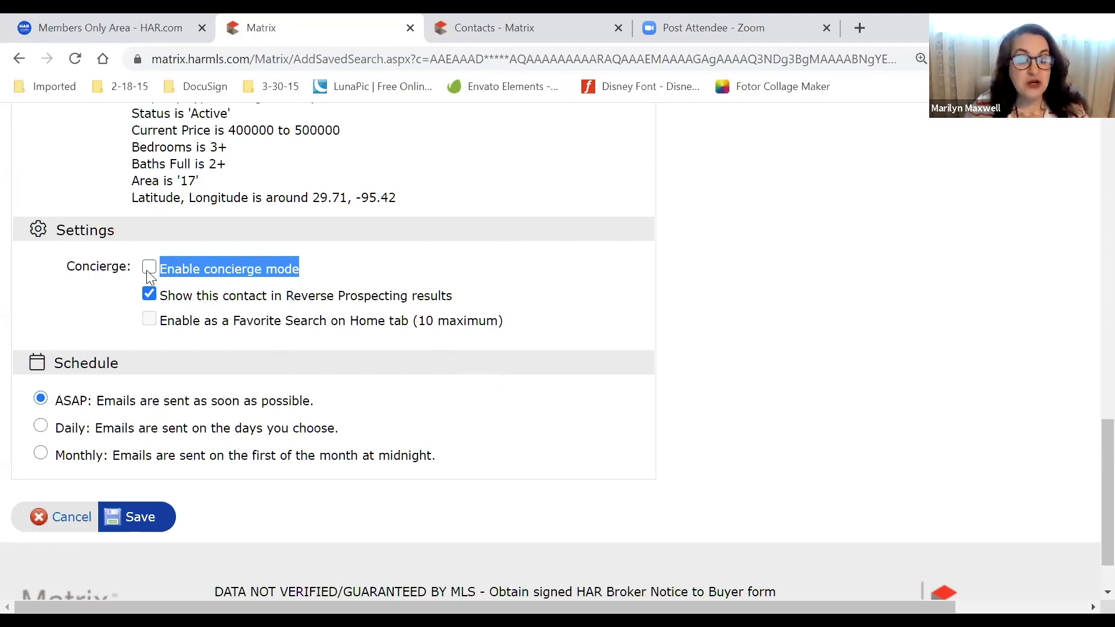
{"action": "left_click", "coordinate": [149, 268]}
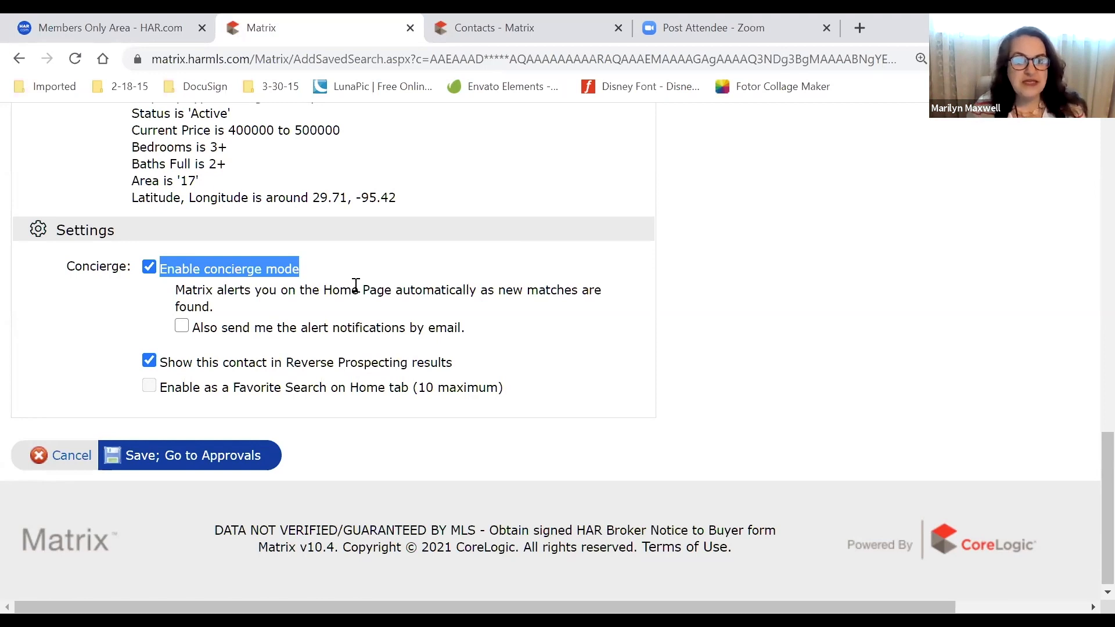
{"action": "left_click_drag", "start_coordinate": [340, 264], "coordinate": [211, 271]}
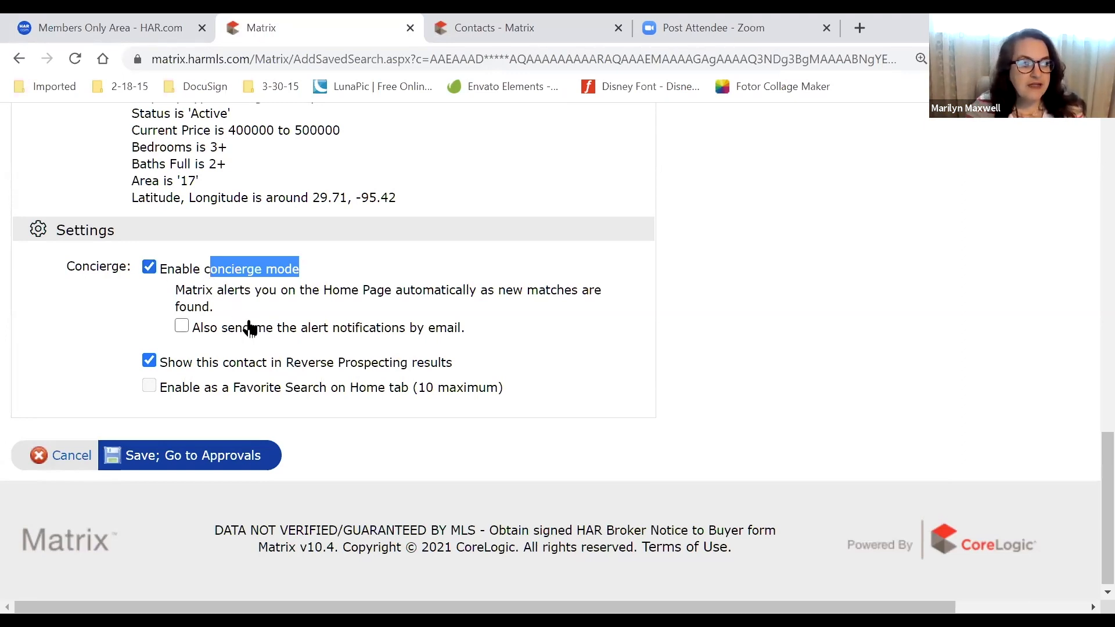
{"action": "left_click_drag", "start_coordinate": [501, 389], "coordinate": [155, 391]}
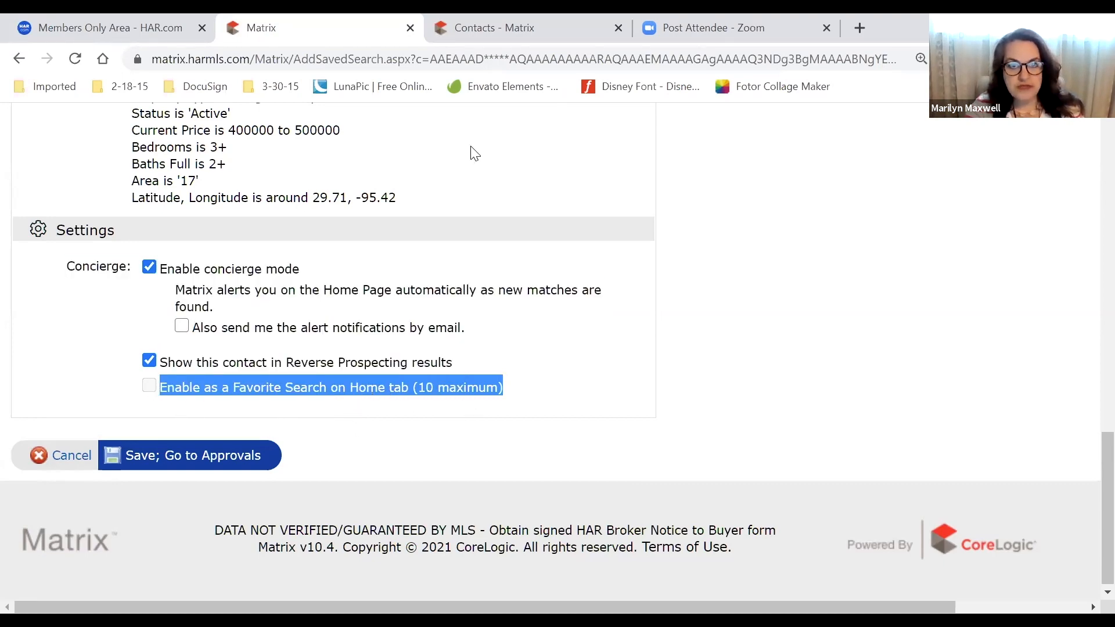
{"action": "left_click", "coordinate": [484, 18]}
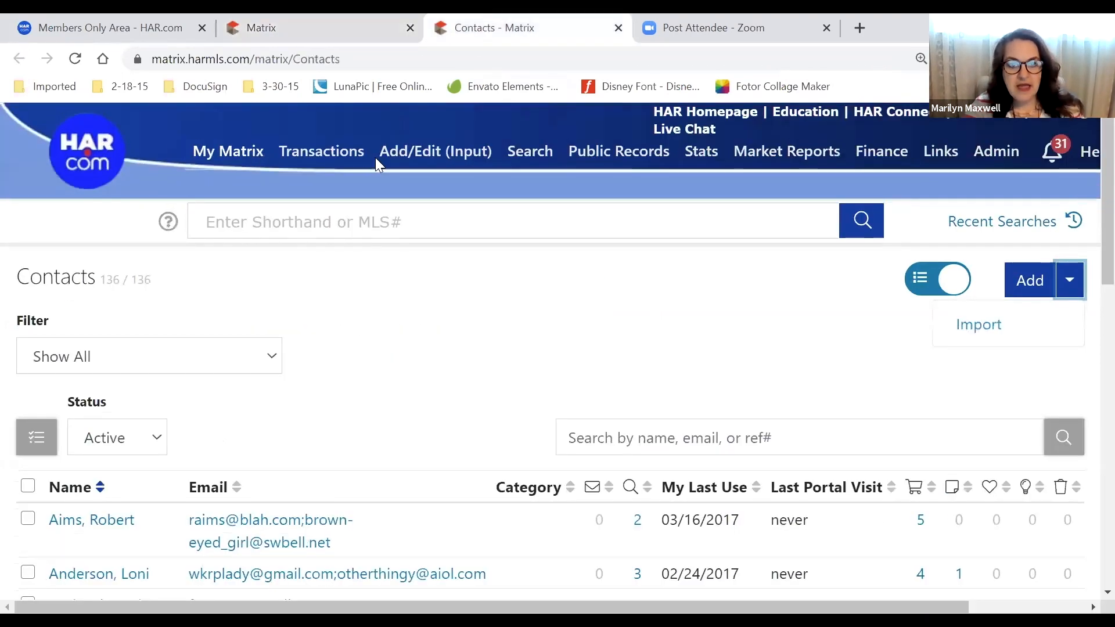
Load the My Matrix dashboard down to My Favorite Searches, then return to the auto email tab
{"action": "left_click", "coordinate": [209, 152]}
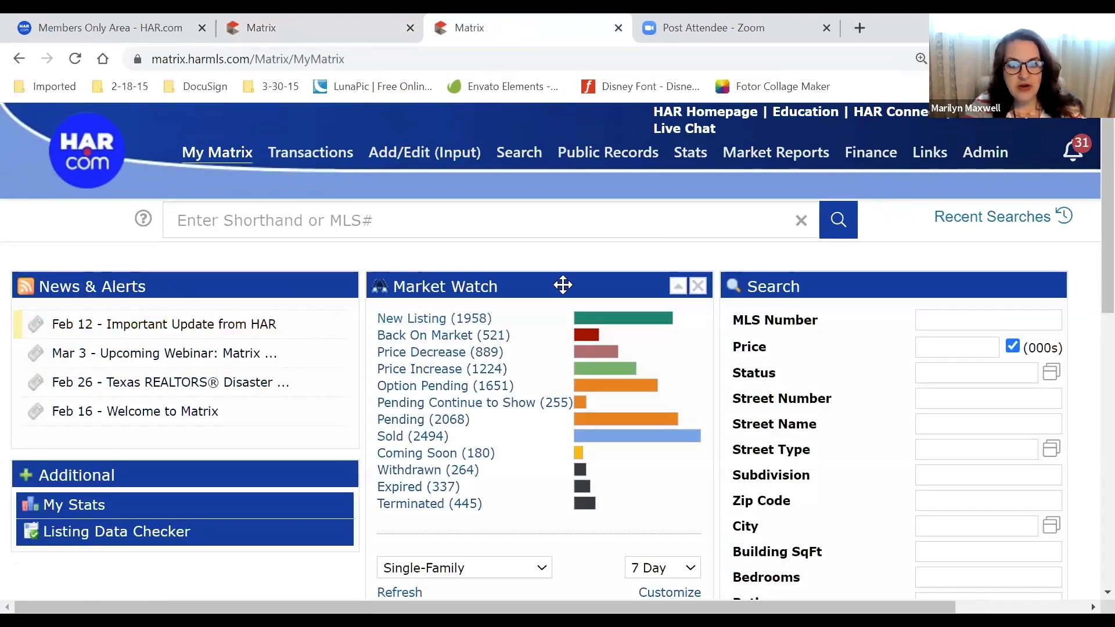
{"action": "left_click_drag", "start_coordinate": [517, 289], "coordinate": [587, 283]}
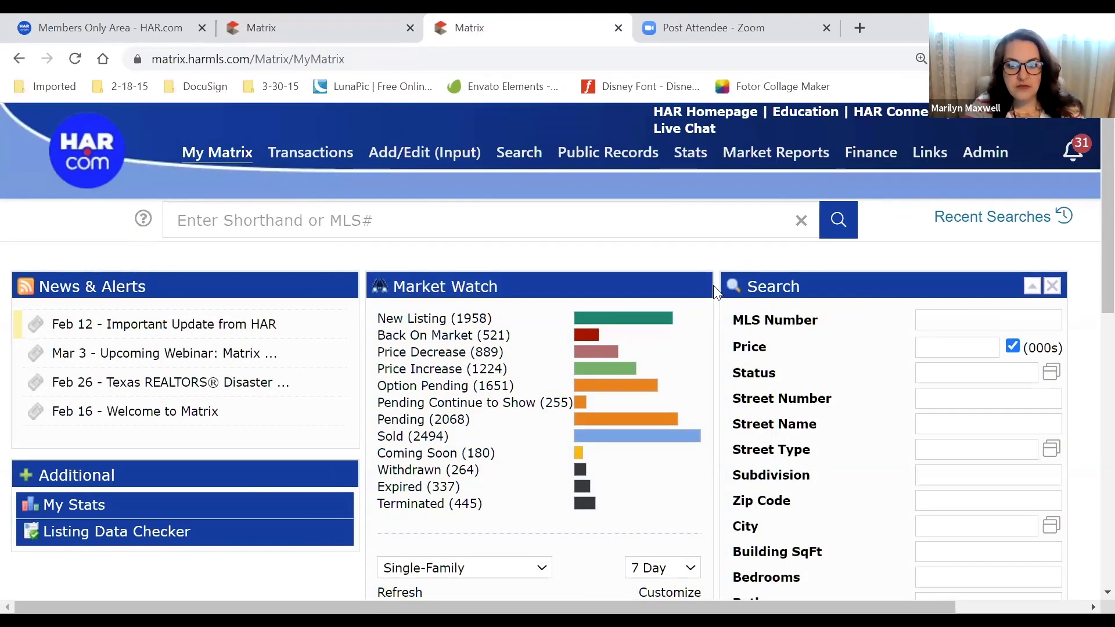
{"action": "scroll", "coordinate": [281, 366], "scroll_direction": "down", "scroll_amount": 6}
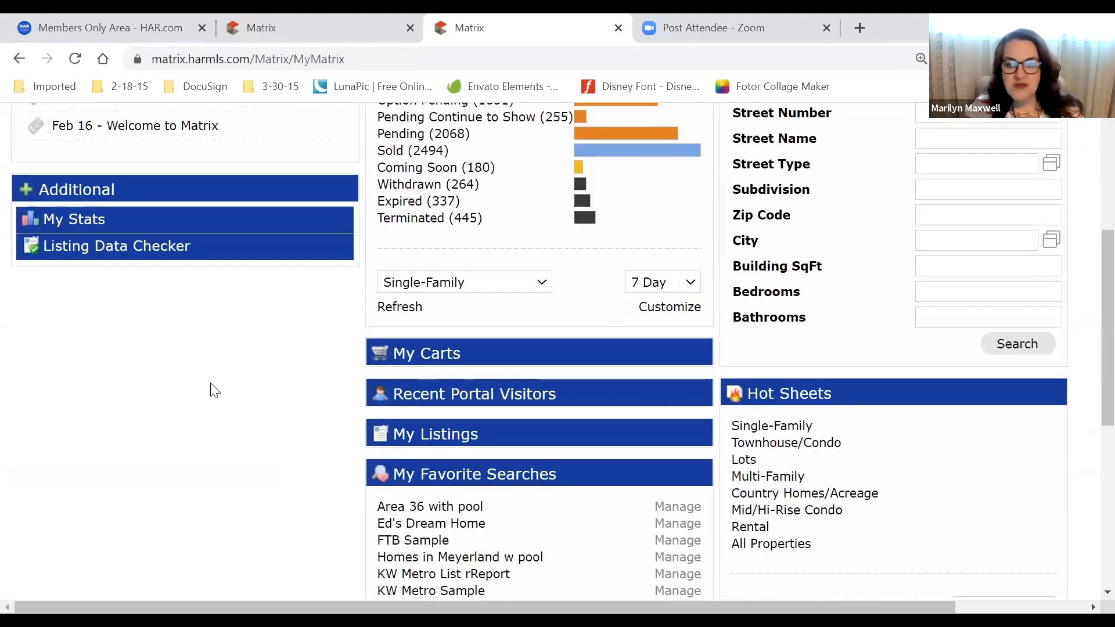
{"action": "scroll", "coordinate": [214, 393], "scroll_direction": "down", "scroll_amount": 3}
{"action": "left_click_drag", "start_coordinate": [531, 184], "coordinate": [462, 244]}
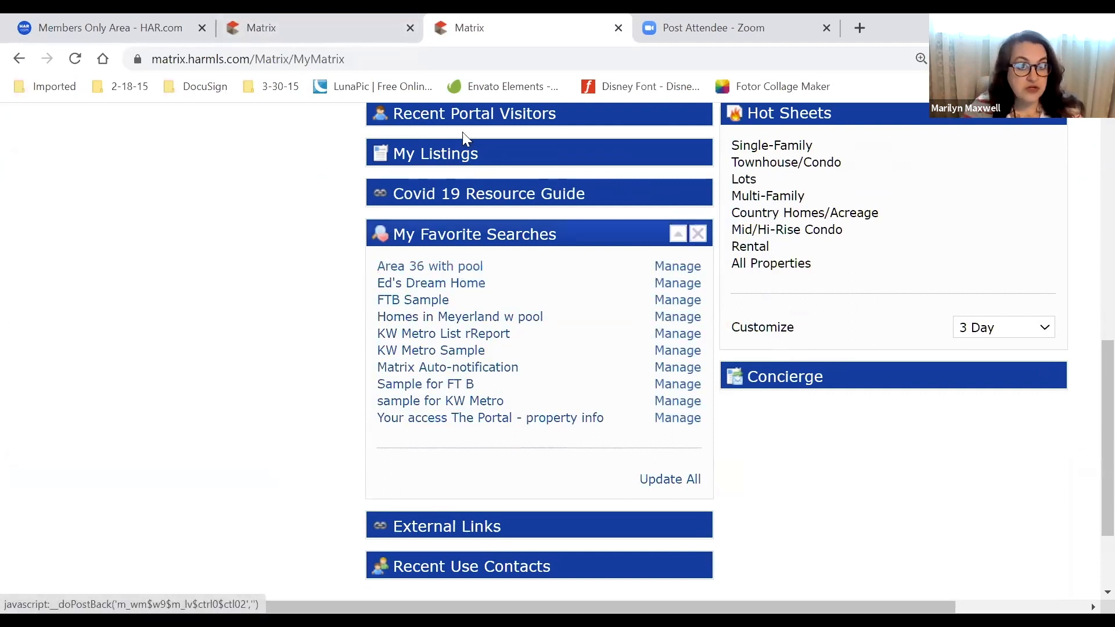
{"action": "left_click", "coordinate": [305, 32]}
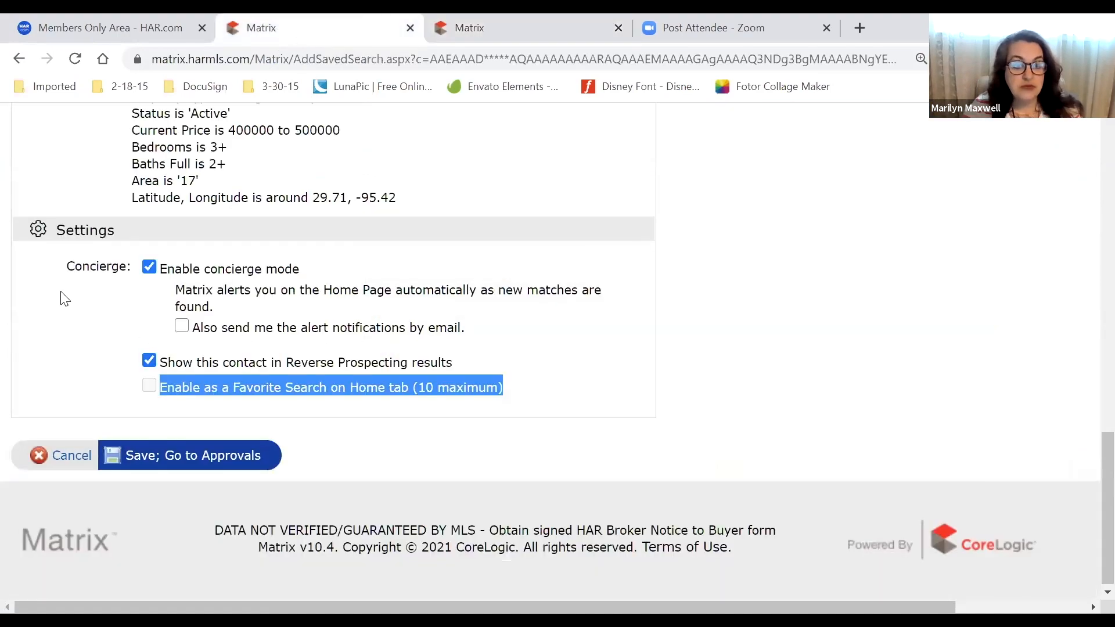
Glance at the My Matrix dashboard tab and come back to the auto email page
{"action": "scroll", "coordinate": [63, 355], "scroll_direction": "up", "scroll_amount": 12}
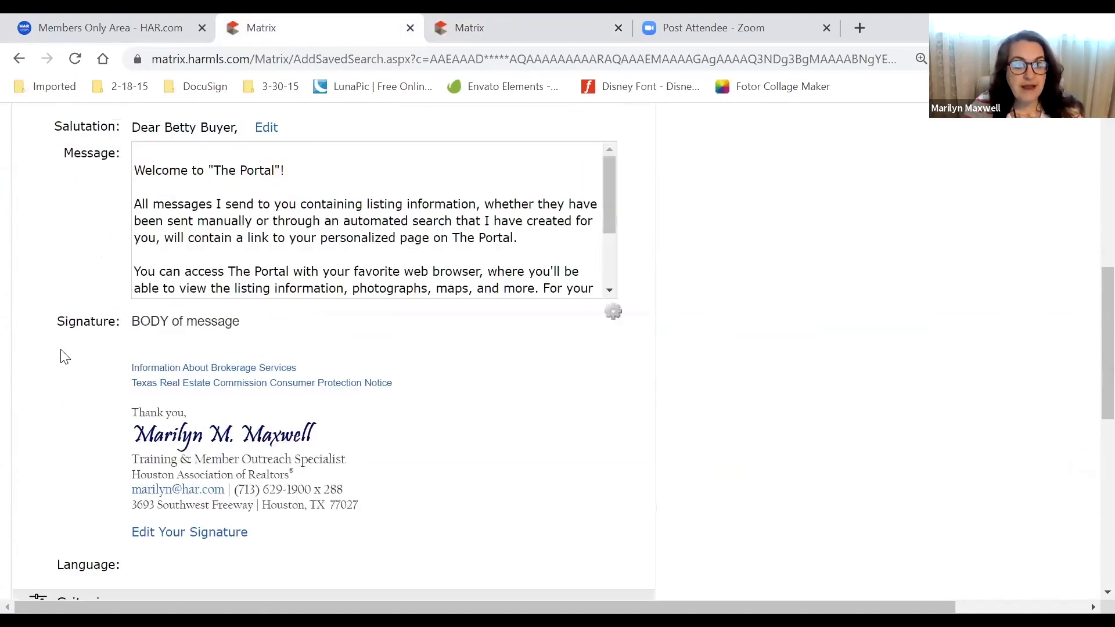
{"action": "scroll", "coordinate": [64, 354], "scroll_direction": "up", "scroll_amount": 5}
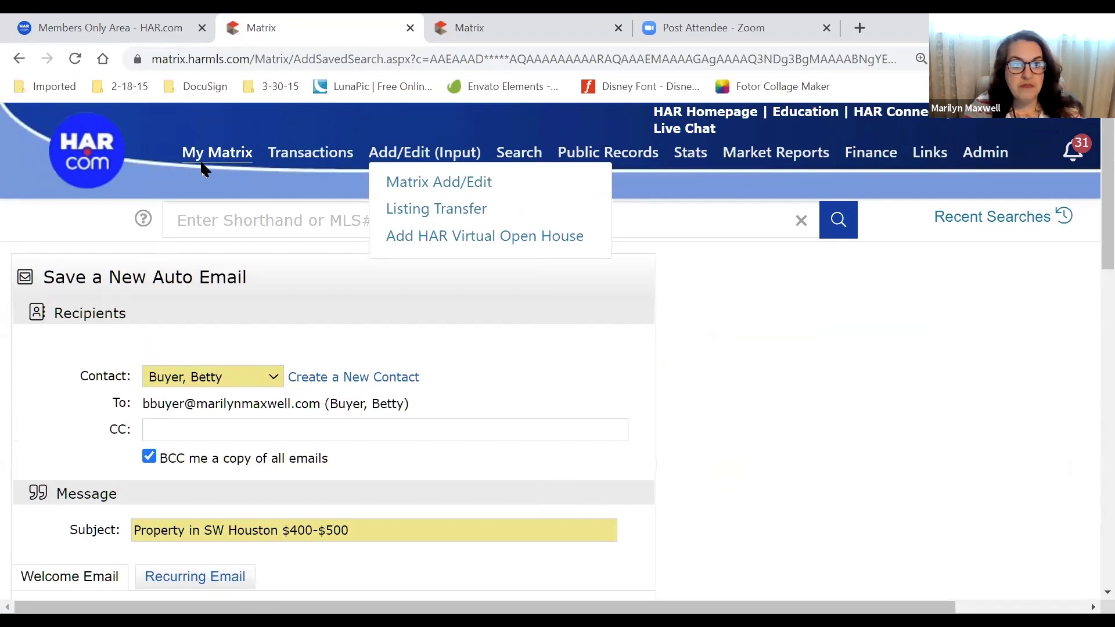
{"action": "mouse_move", "coordinate": [213, 161]}
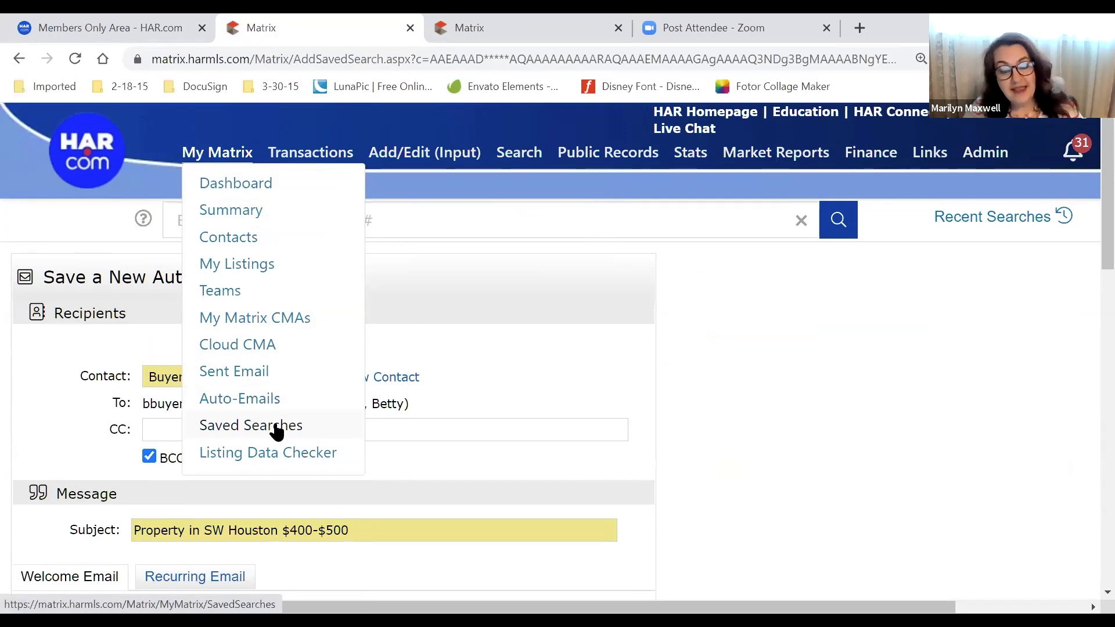
{"action": "left_click", "coordinate": [505, 24]}
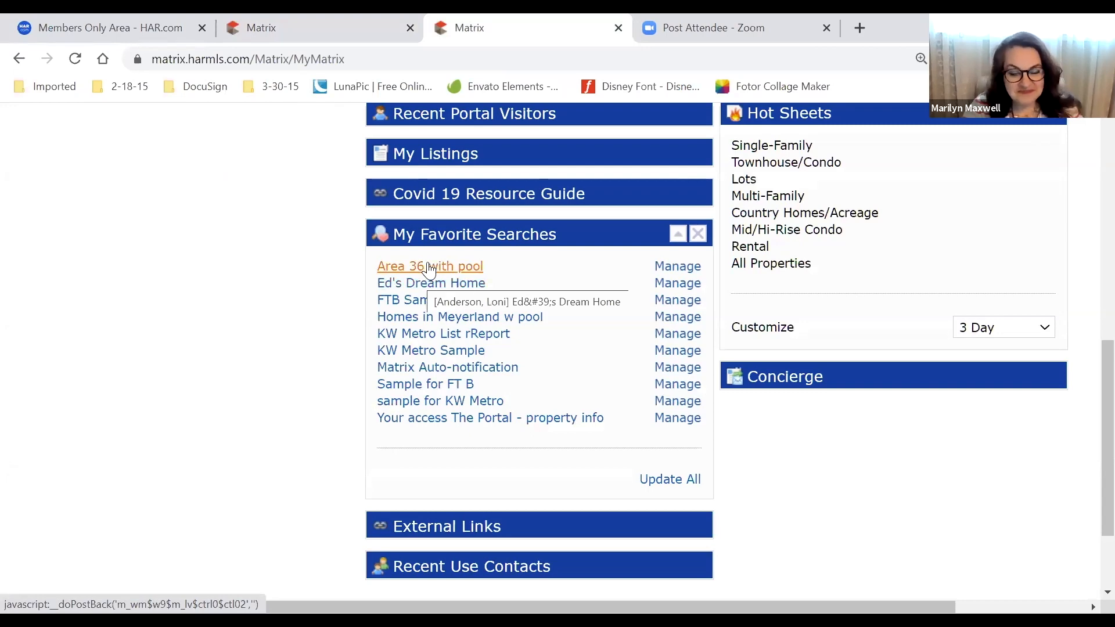
{"action": "left_click", "coordinate": [303, 25]}
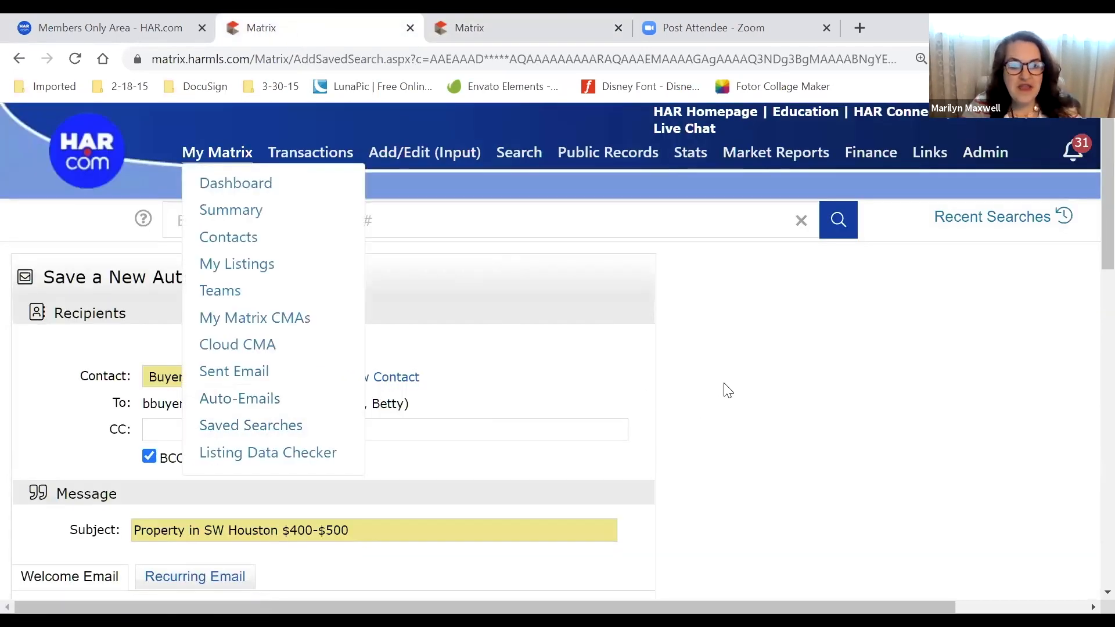
Toggle concierge mode off and on again, then choose Save; Go to Approvals
{"action": "scroll", "coordinate": [729, 403], "scroll_direction": "down", "scroll_amount": 3}
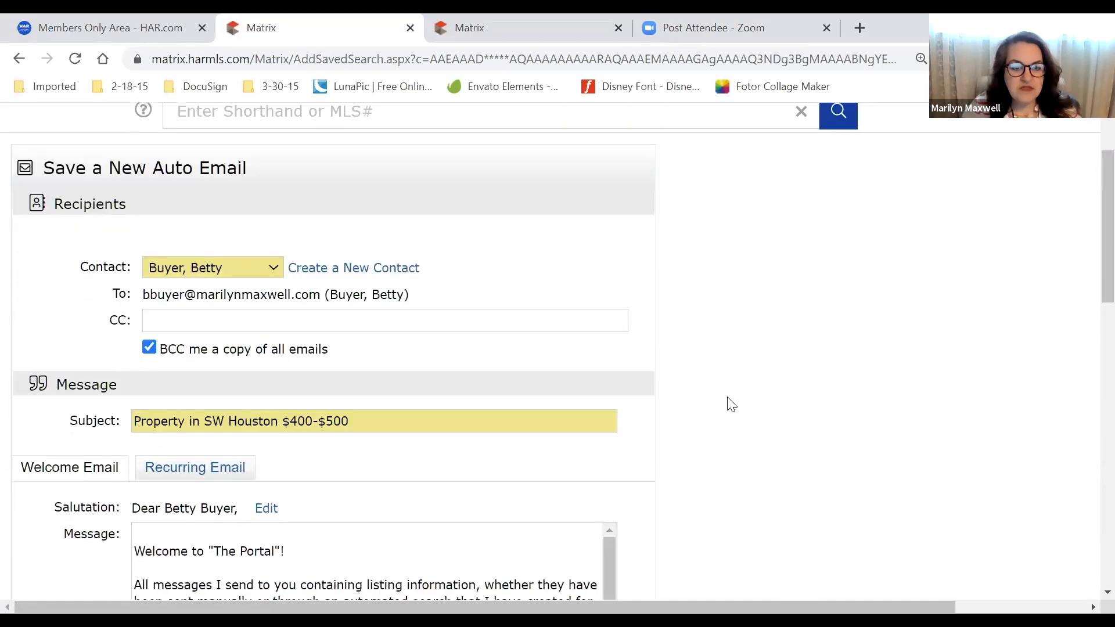
{"action": "scroll", "coordinate": [731, 404], "scroll_direction": "down", "scroll_amount": 6}
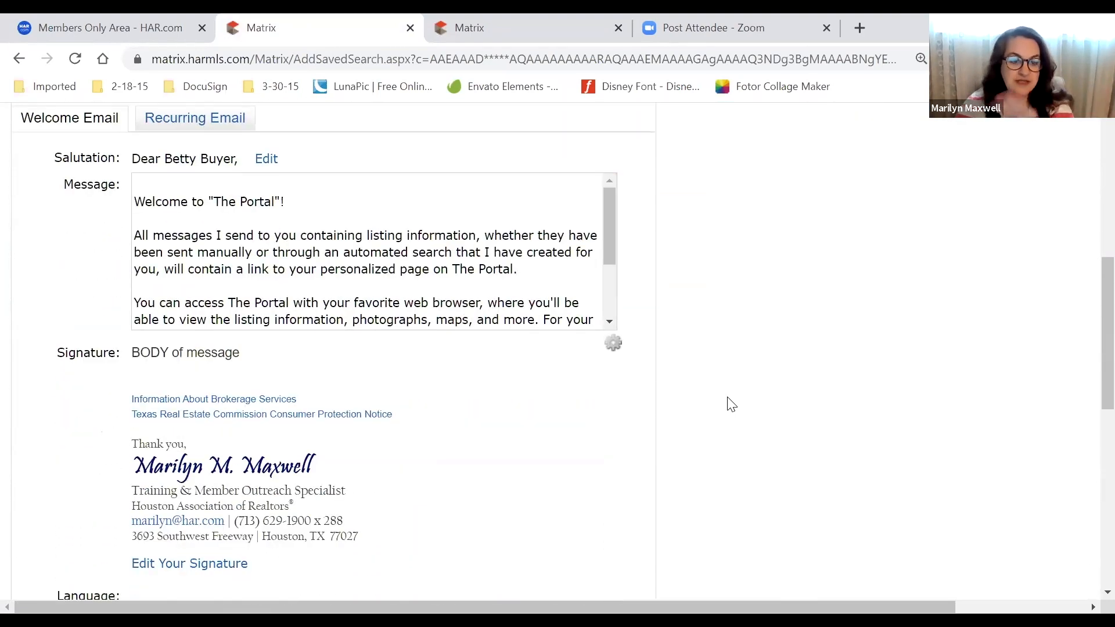
{"action": "scroll", "coordinate": [731, 404], "scroll_direction": "down", "scroll_amount": 4}
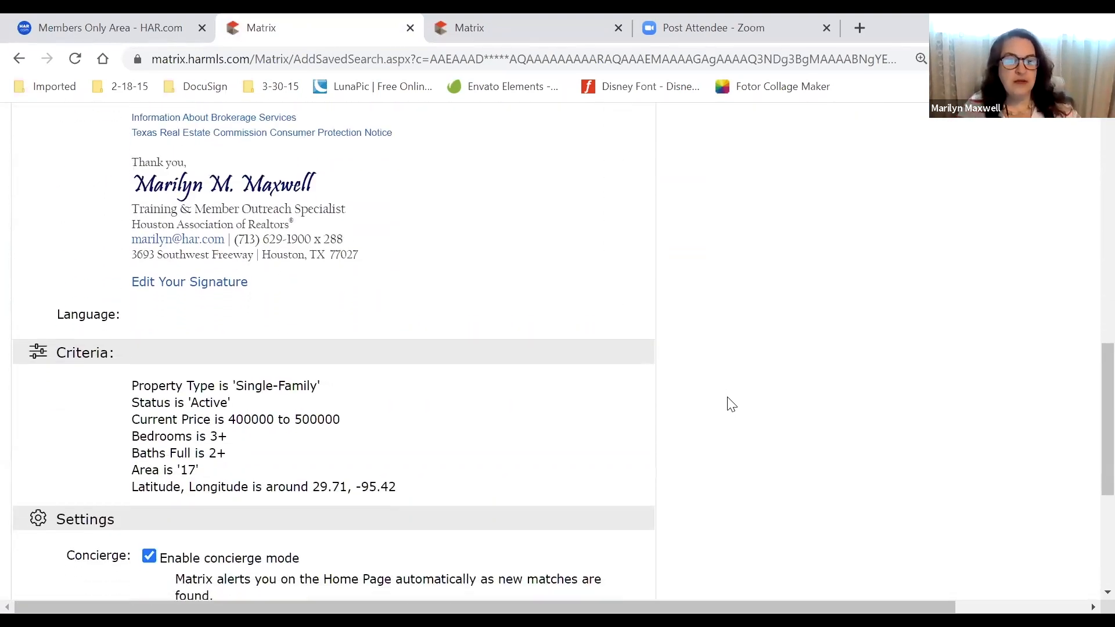
{"action": "scroll", "coordinate": [731, 405], "scroll_direction": "down", "scroll_amount": 3}
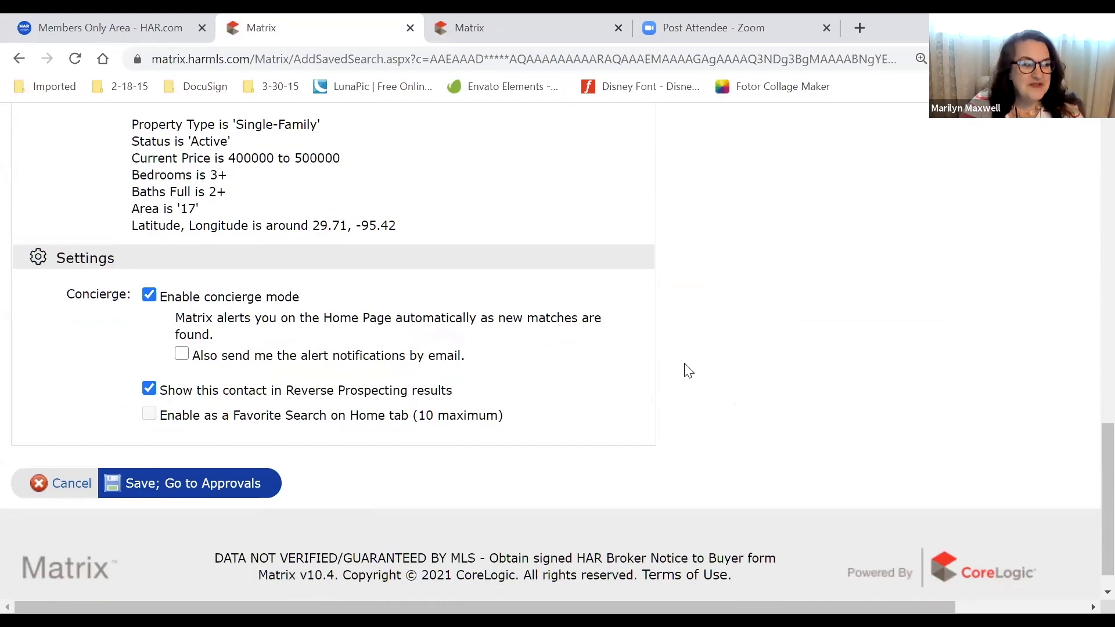
{"action": "scroll", "coordinate": [686, 367], "scroll_direction": "up", "scroll_amount": 12}
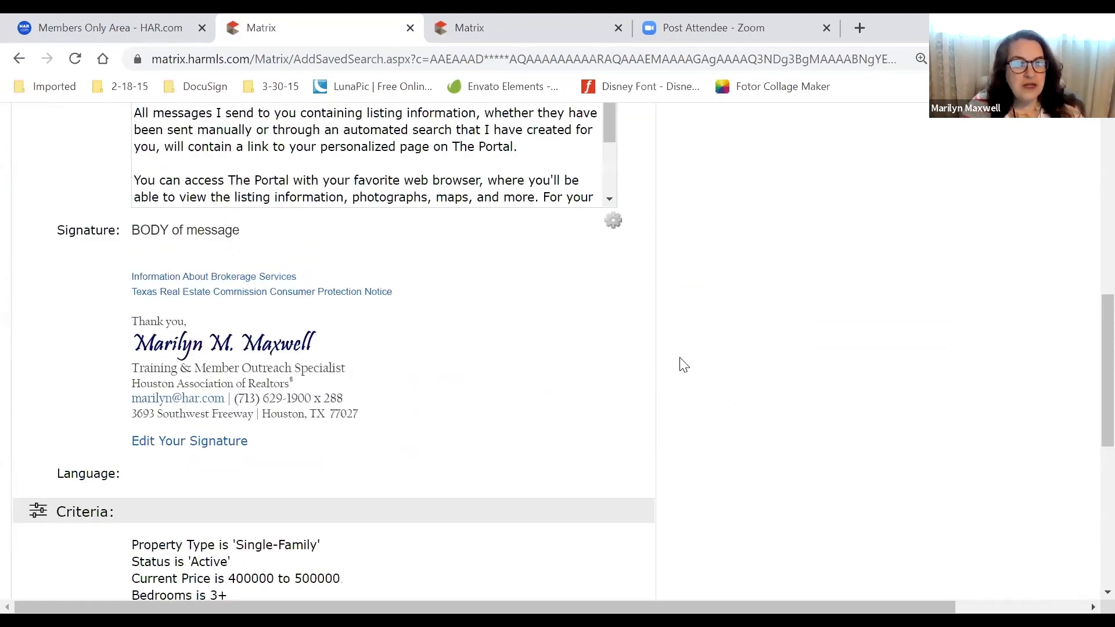
{"action": "scroll", "coordinate": [684, 365], "scroll_direction": "down", "scroll_amount": 14}
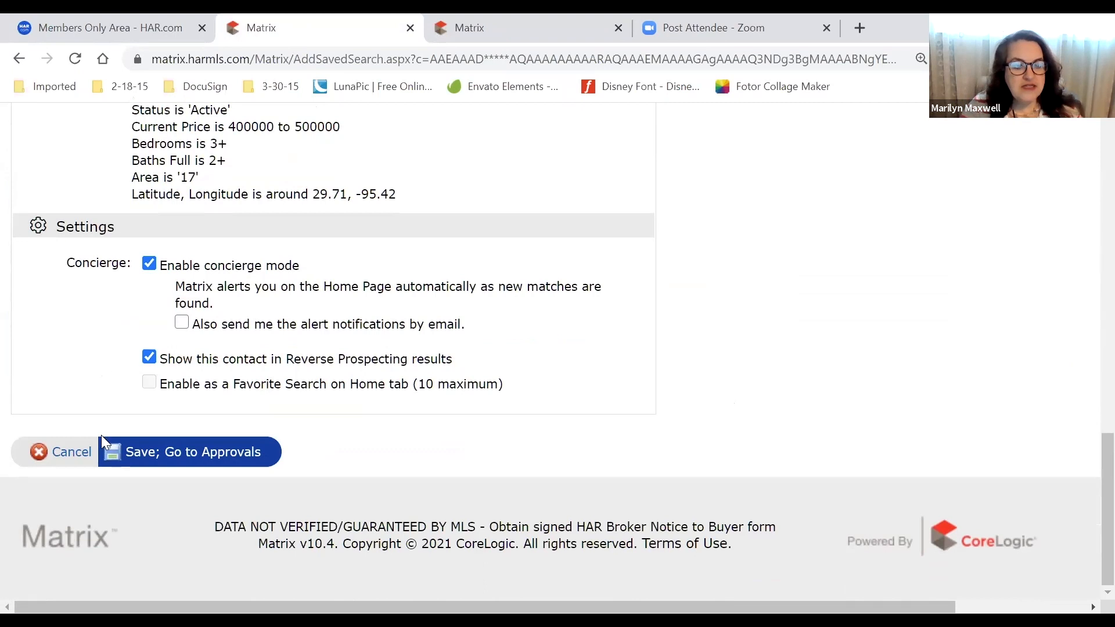
{"action": "left_click", "coordinate": [150, 264]}
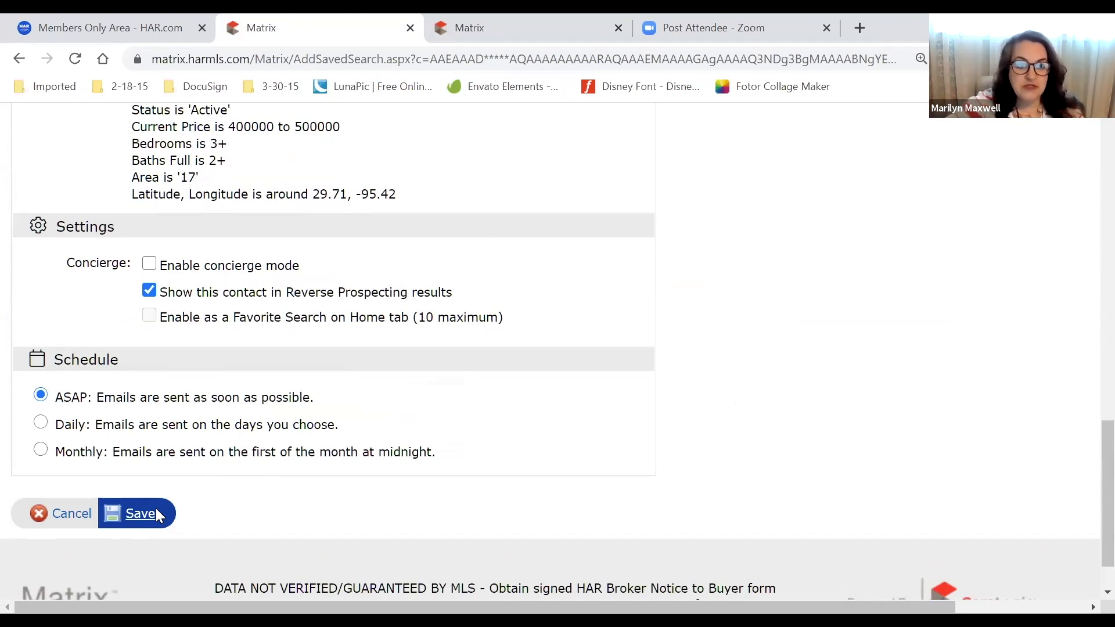
{"action": "left_click", "coordinate": [150, 265]}
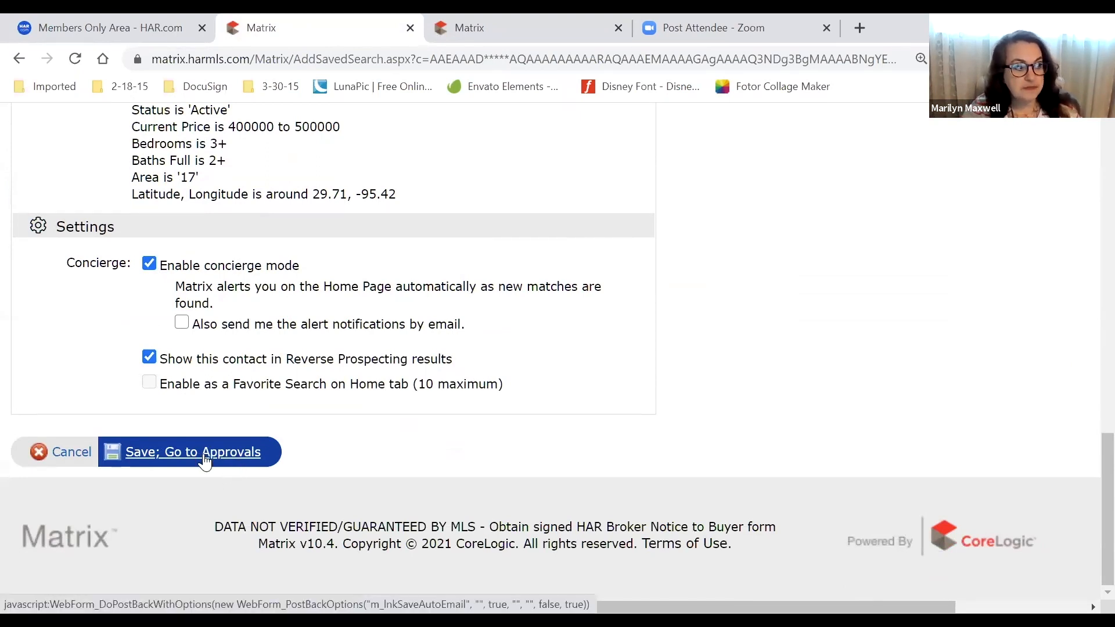
{"action": "left_click", "coordinate": [206, 463]}
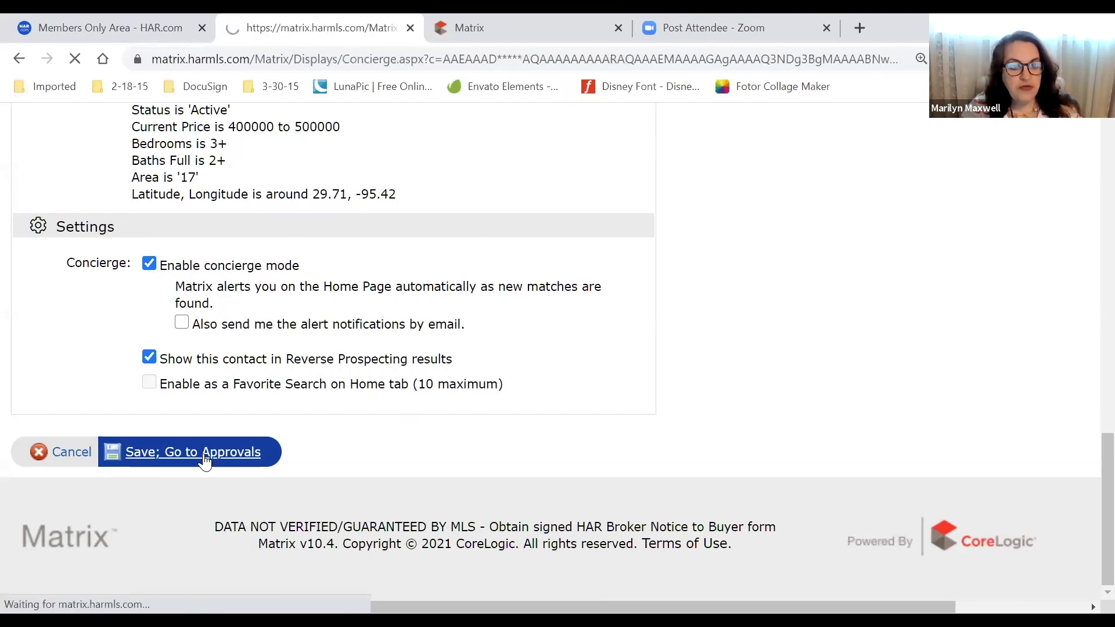
{"action": "scroll", "coordinate": [261, 326], "scroll_direction": "down", "scroll_amount": 4}
{"action": "scroll", "coordinate": [254, 336], "scroll_direction": "down", "scroll_amount": 2}
{"action": "scroll", "coordinate": [254, 334], "scroll_direction": "up", "scroll_amount": 3}
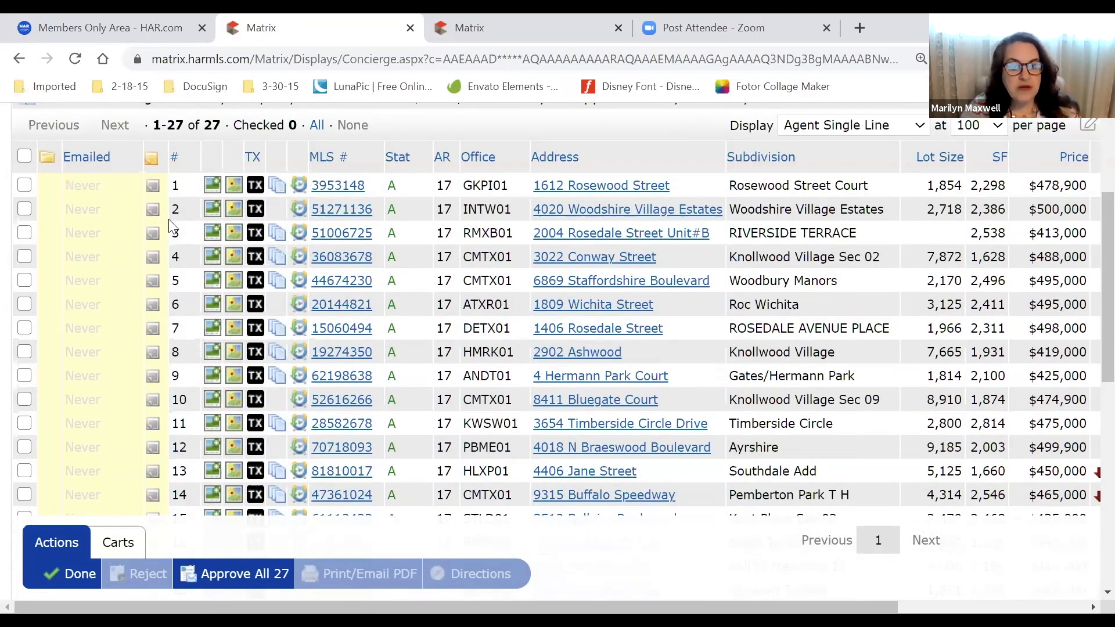
{"action": "left_click", "coordinate": [25, 209]}
{"action": "left_click", "coordinate": [24, 304]}
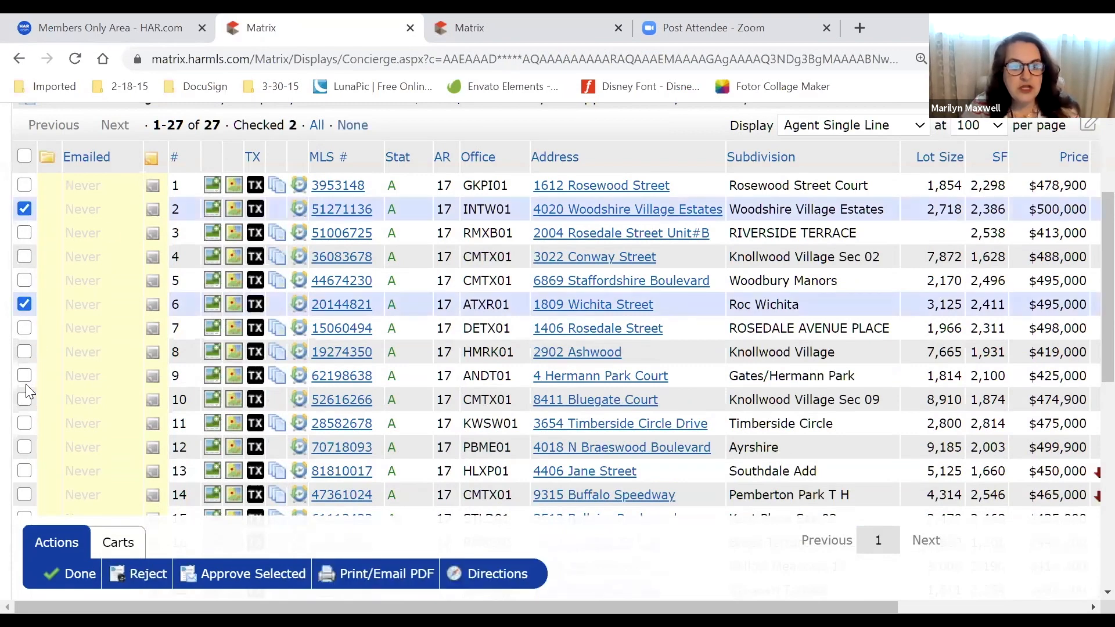
{"action": "left_click", "coordinate": [24, 376]}
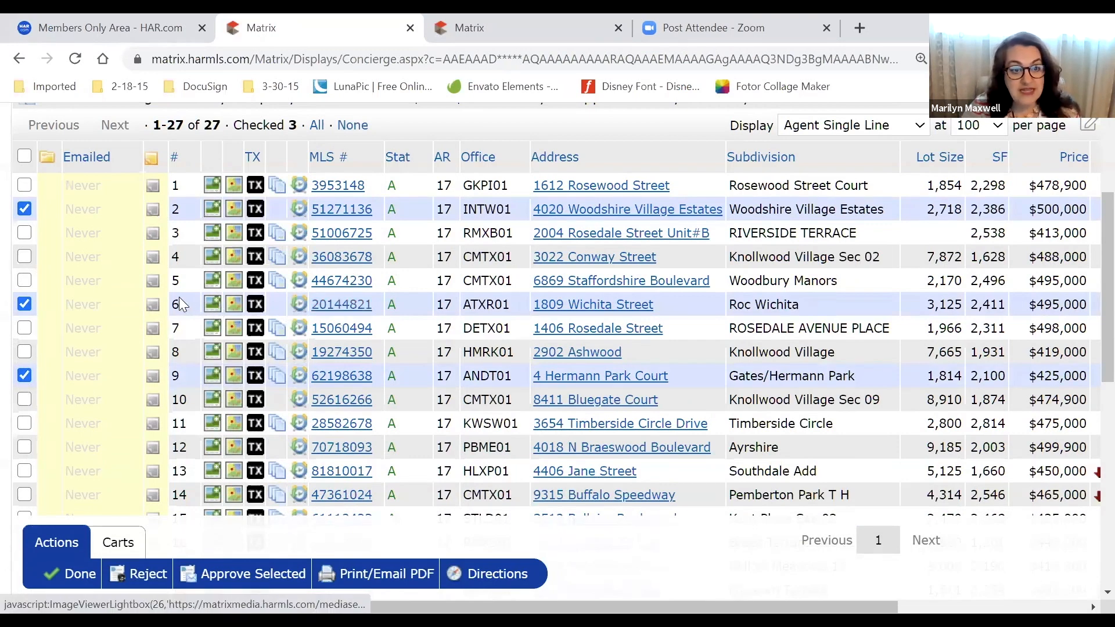
{"action": "left_click", "coordinate": [208, 312]}
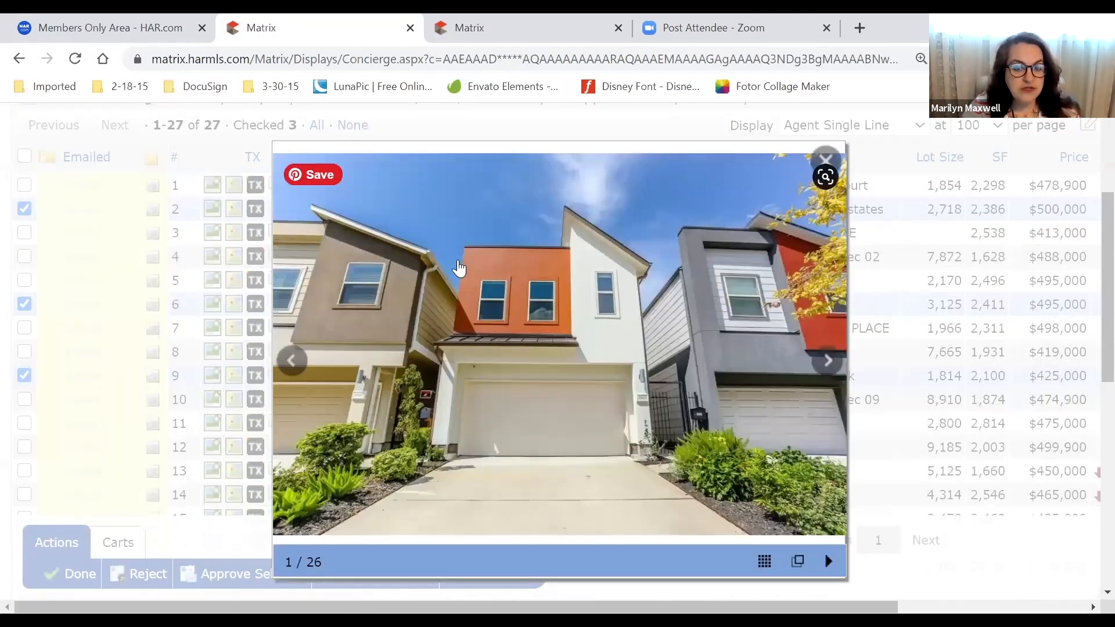
{"action": "left_click", "coordinate": [888, 290]}
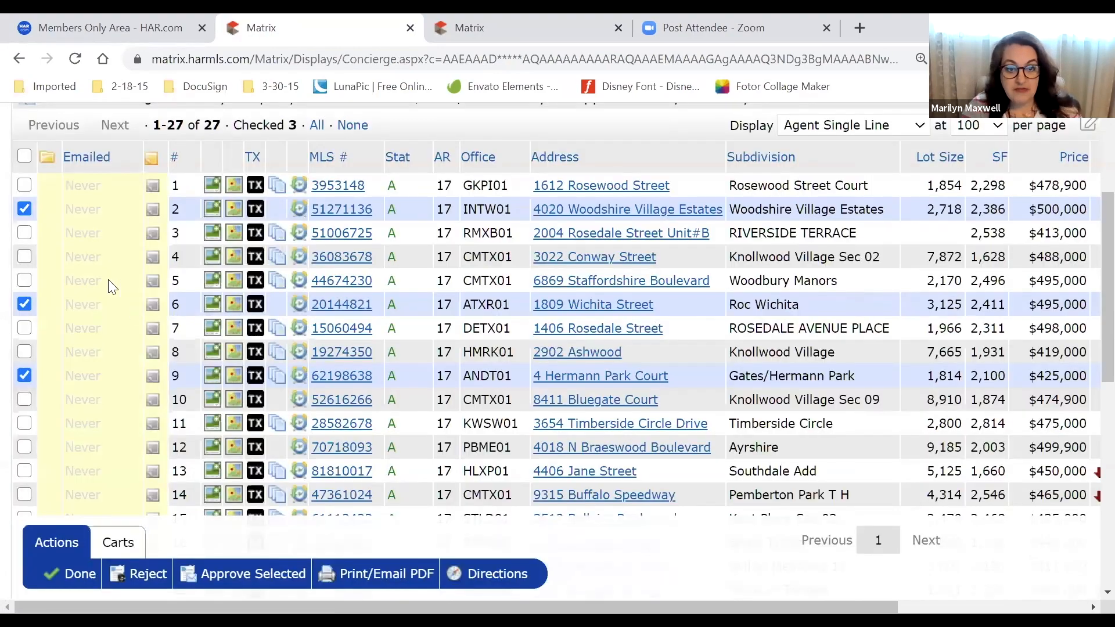
{"action": "scroll", "coordinate": [25, 401], "scroll_direction": "down", "scroll_amount": 3}
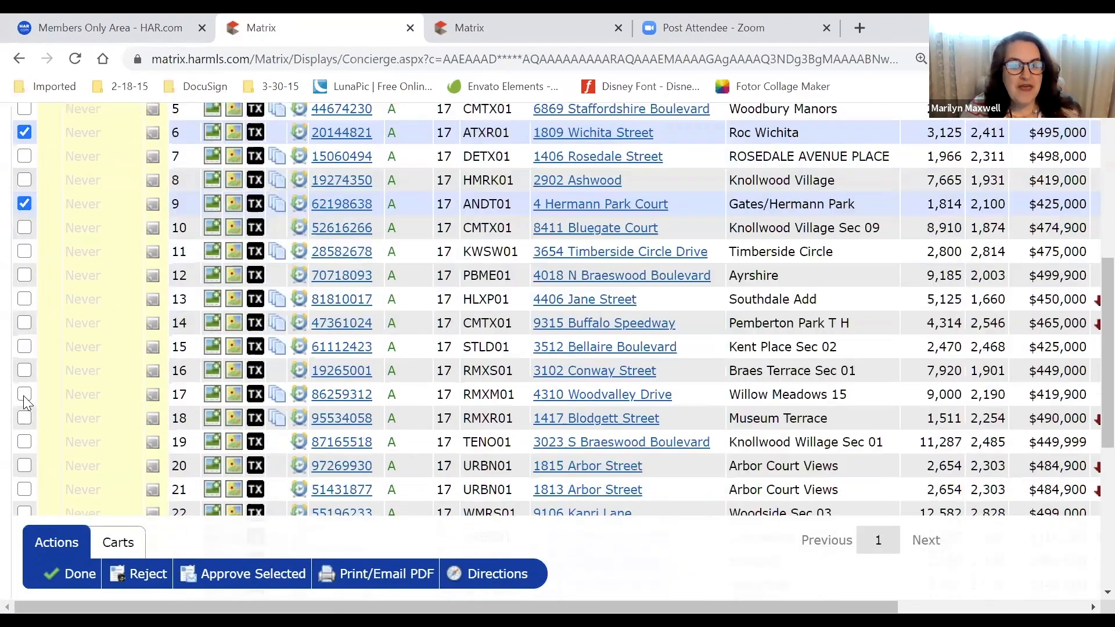
{"action": "left_click", "coordinate": [25, 409]}
{"action": "scroll", "coordinate": [24, 406], "scroll_direction": "down", "scroll_amount": 3}
{"action": "left_click", "coordinate": [24, 395]}
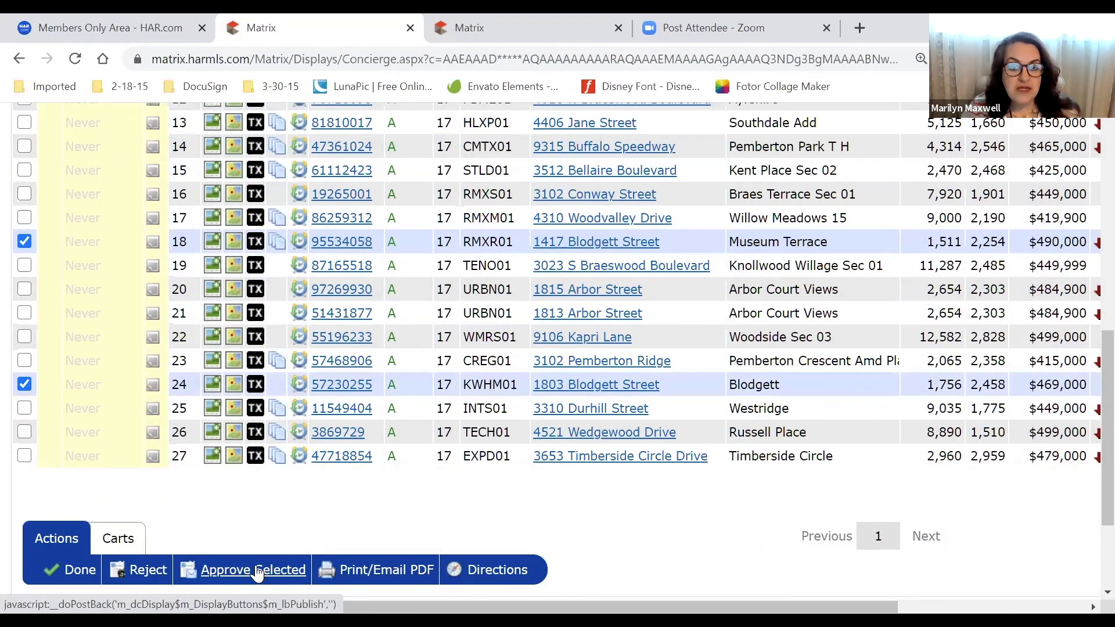
{"action": "scroll", "coordinate": [101, 479], "scroll_direction": "up", "scroll_amount": 10}
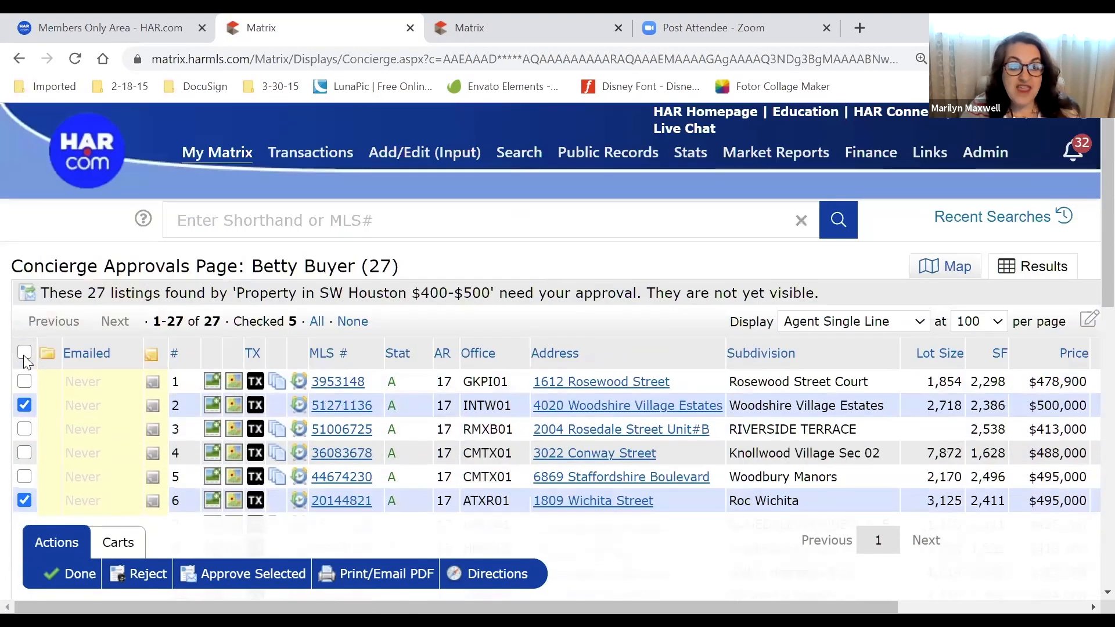
{"action": "left_click", "coordinate": [24, 355]}
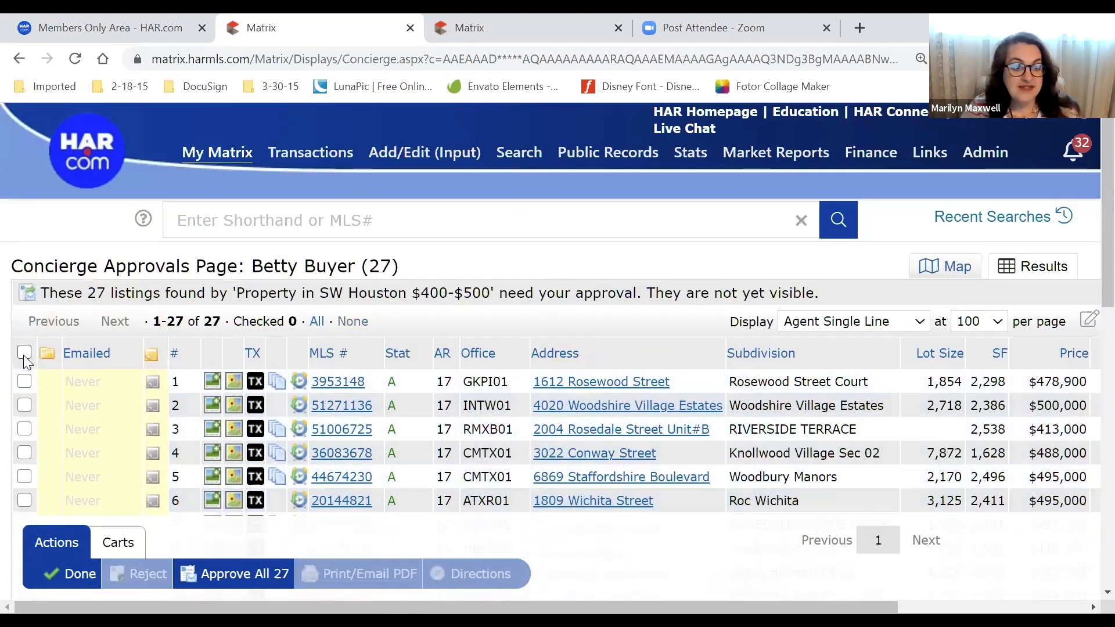
{"action": "scroll", "coordinate": [26, 361], "scroll_direction": "down", "scroll_amount": 3}
{"action": "scroll", "coordinate": [25, 362], "scroll_direction": "down", "scroll_amount": 5}
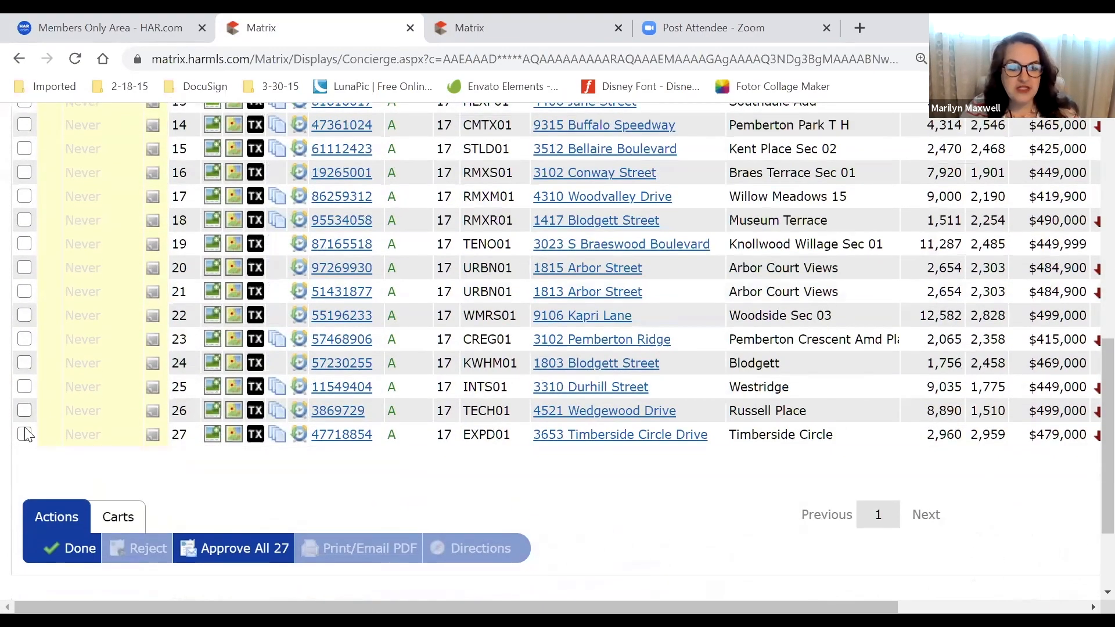
{"action": "left_click", "coordinate": [24, 434]}
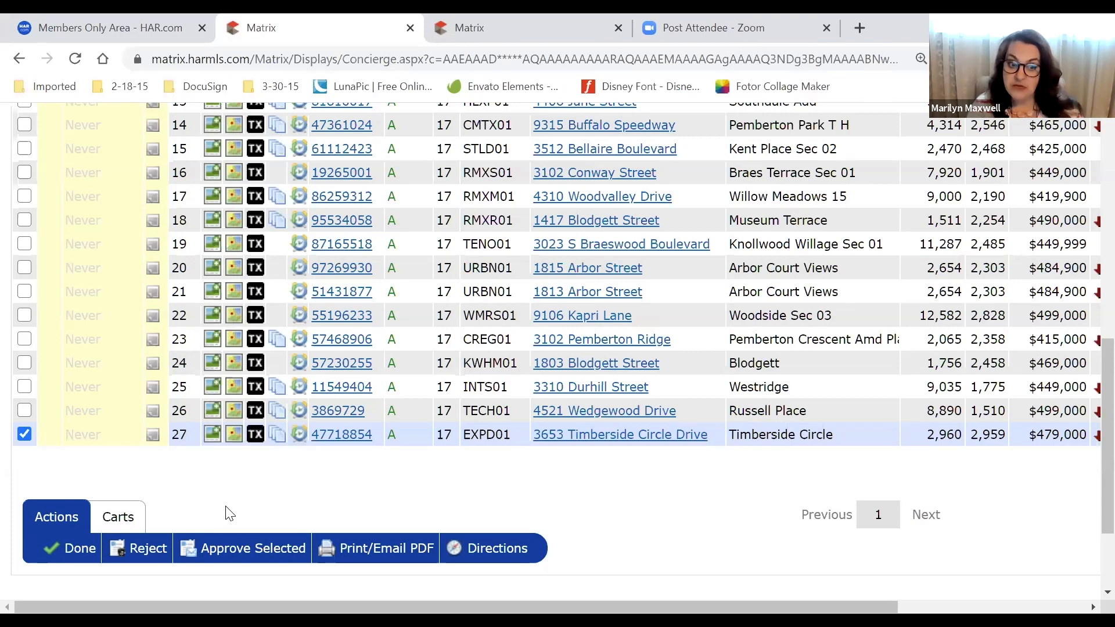
Uncheck row 27 and check listings 25, 22, 16, 8, 2 and 12 instead
{"action": "left_click", "coordinate": [24, 434]}
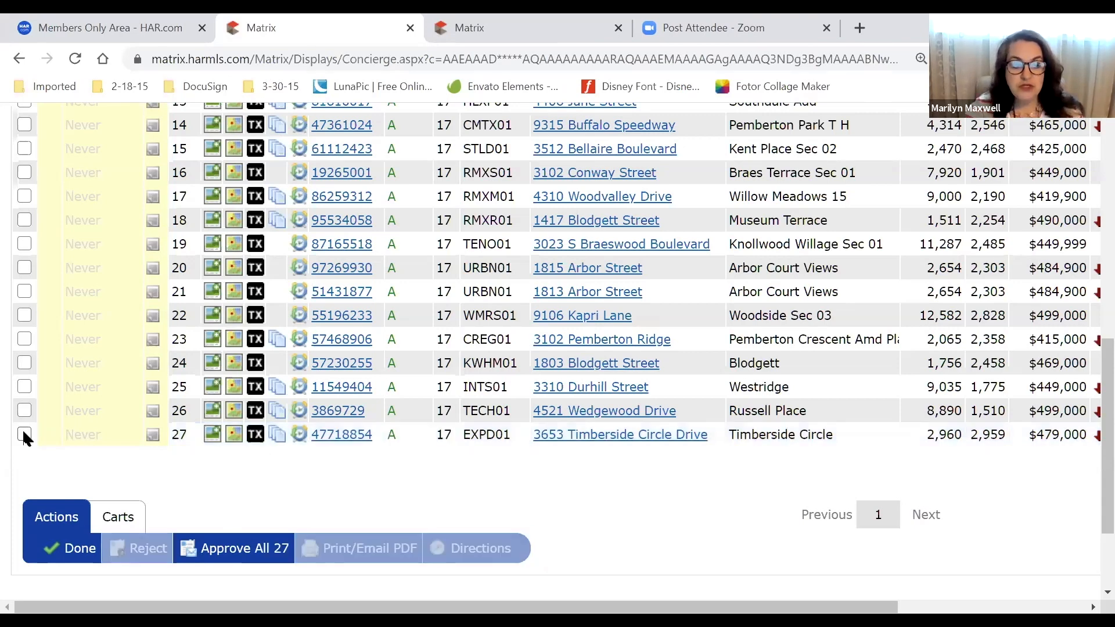
{"action": "left_click", "coordinate": [24, 434]}
{"action": "left_click", "coordinate": [25, 432]}
{"action": "left_click", "coordinate": [24, 387]}
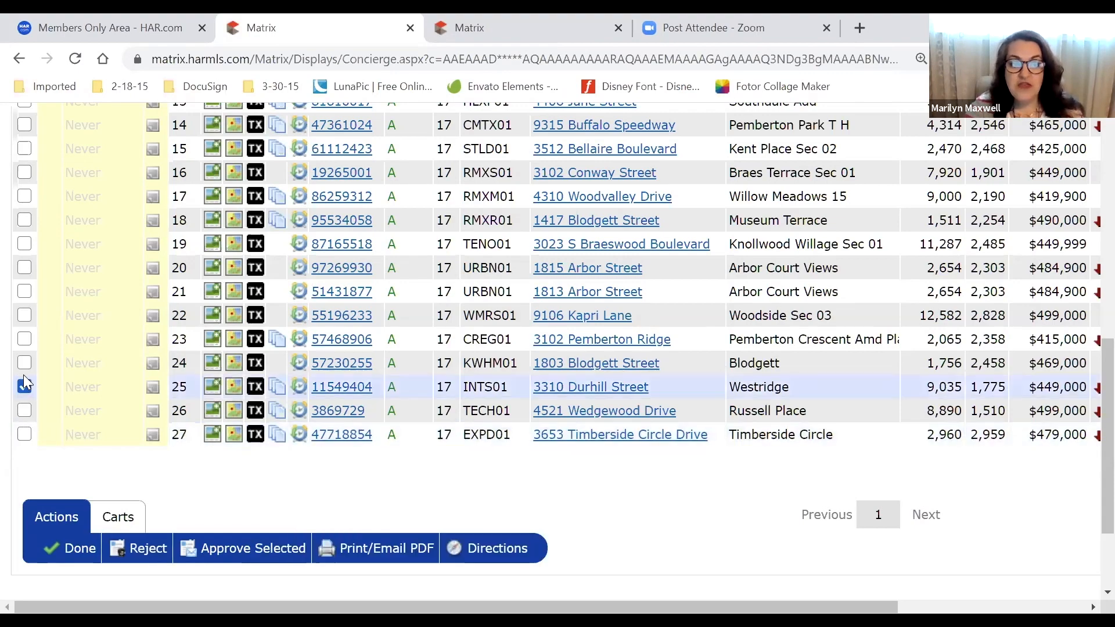
{"action": "left_click", "coordinate": [24, 316]}
{"action": "left_click", "coordinate": [23, 173]}
{"action": "scroll", "coordinate": [23, 243], "scroll_direction": "up", "scroll_amount": 2}
{"action": "scroll", "coordinate": [24, 243], "scroll_direction": "up", "scroll_amount": 3}
{"action": "left_click", "coordinate": [23, 266]}
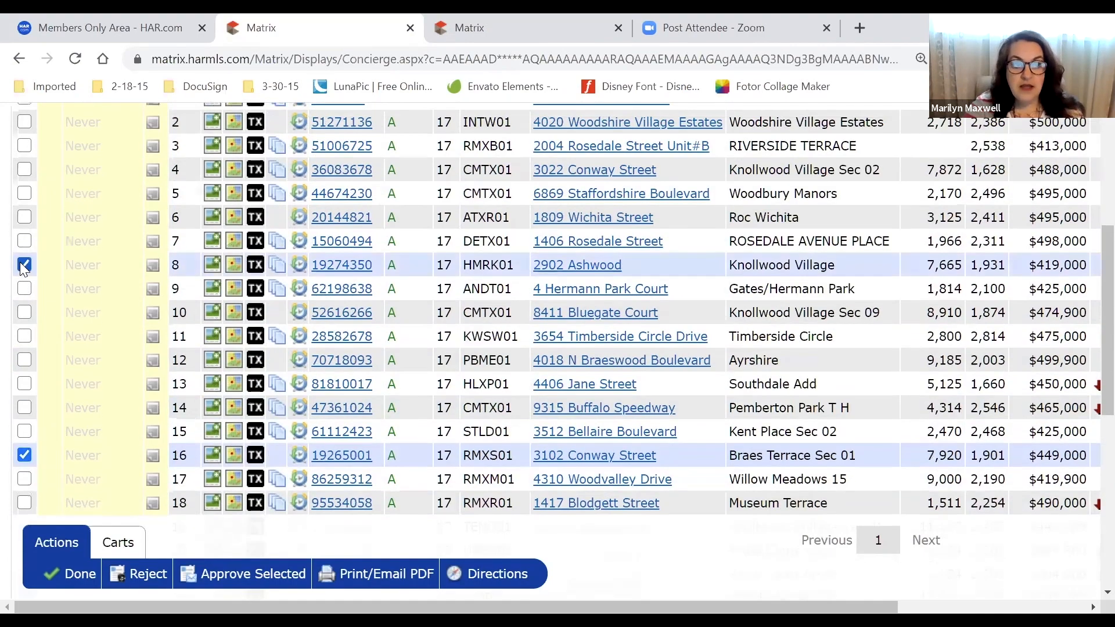
{"action": "scroll", "coordinate": [22, 264], "scroll_direction": "up", "scroll_amount": 4}
{"action": "left_click", "coordinate": [22, 365]}
{"action": "scroll", "coordinate": [22, 364], "scroll_direction": "down", "scroll_amount": 3}
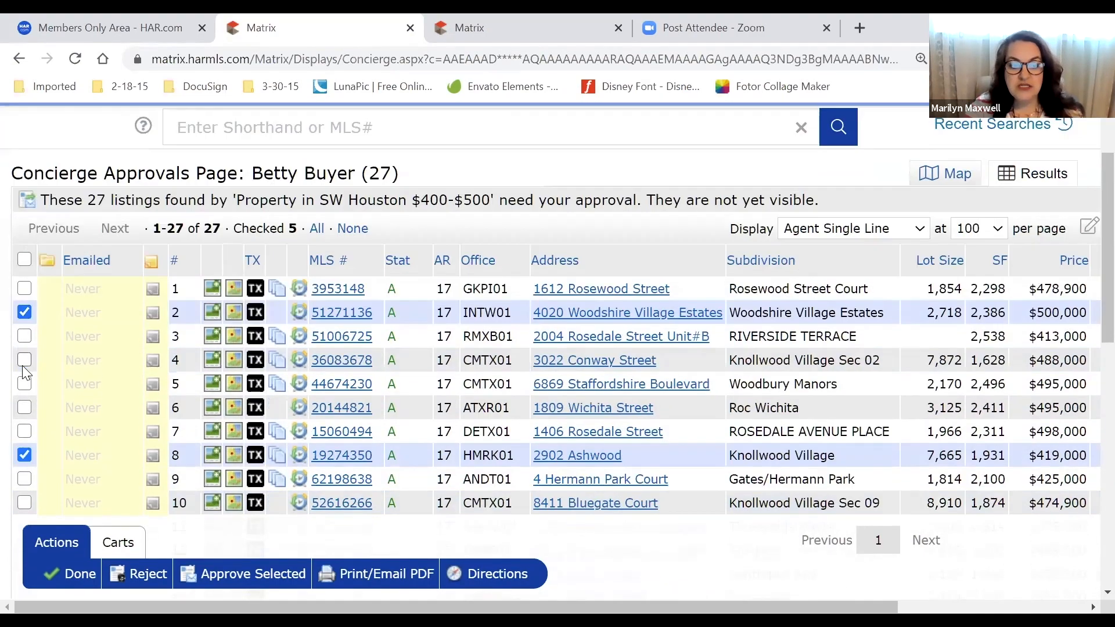
{"action": "left_click", "coordinate": [28, 403]}
Highlight text in the checked rows for emphasis, then approve the six selected listings
{"action": "scroll", "coordinate": [28, 403], "scroll_direction": "down", "scroll_amount": 2}
{"action": "scroll", "coordinate": [505, 488], "scroll_direction": "down", "scroll_amount": 2}
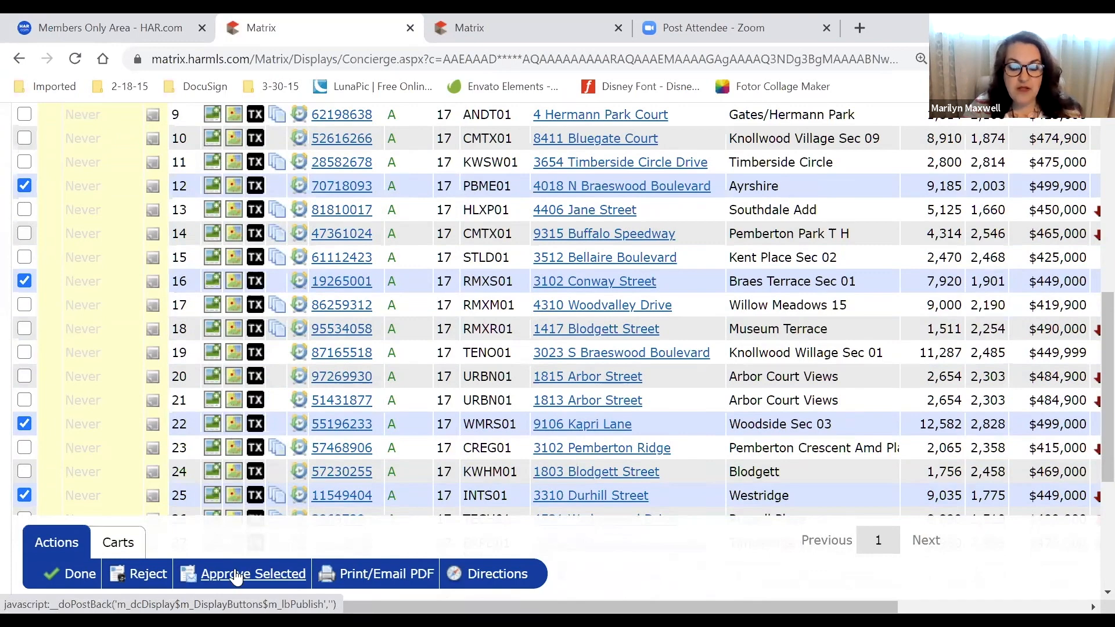
{"action": "double_click", "coordinate": [85, 185]}
{"action": "double_click", "coordinate": [88, 210]}
{"action": "double_click", "coordinate": [88, 233]}
{"action": "double_click", "coordinate": [98, 300]}
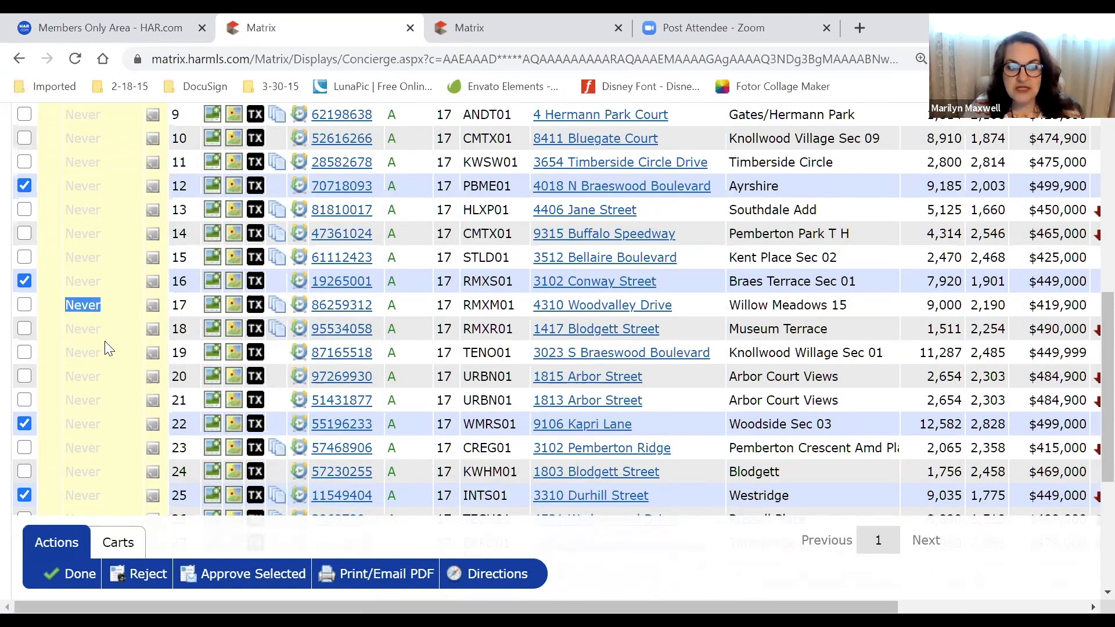
{"action": "left_click", "coordinate": [81, 309]}
{"action": "scroll", "coordinate": [82, 373], "scroll_direction": "up", "scroll_amount": 1}
{"action": "scroll", "coordinate": [82, 374], "scroll_direction": "up", "scroll_amount": 5}
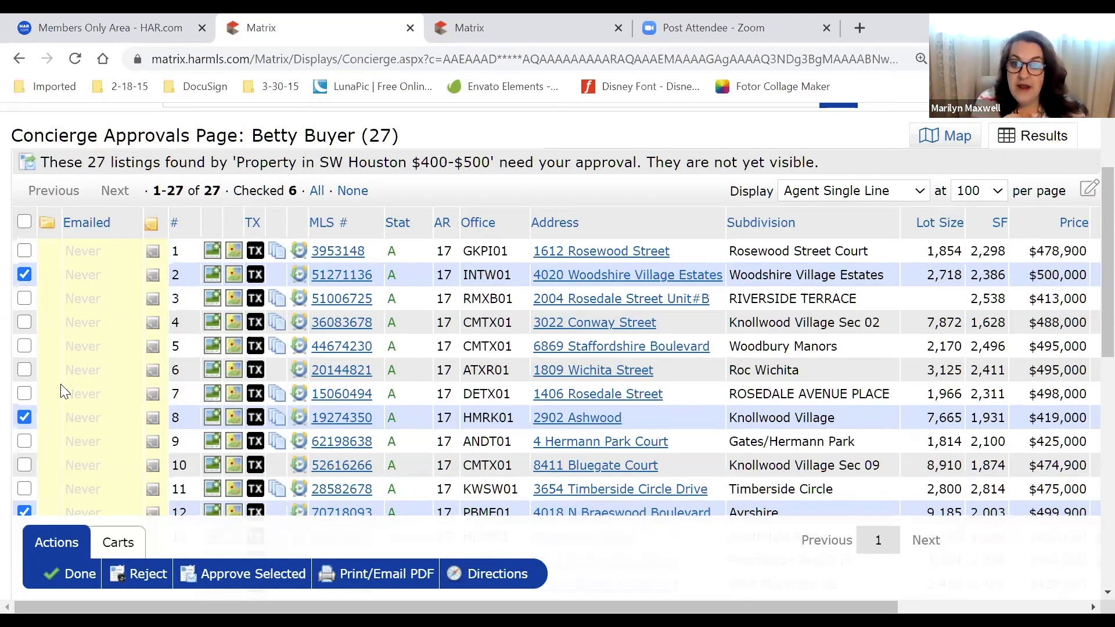
{"action": "scroll", "coordinate": [60, 385], "scroll_direction": "down", "scroll_amount": 2}
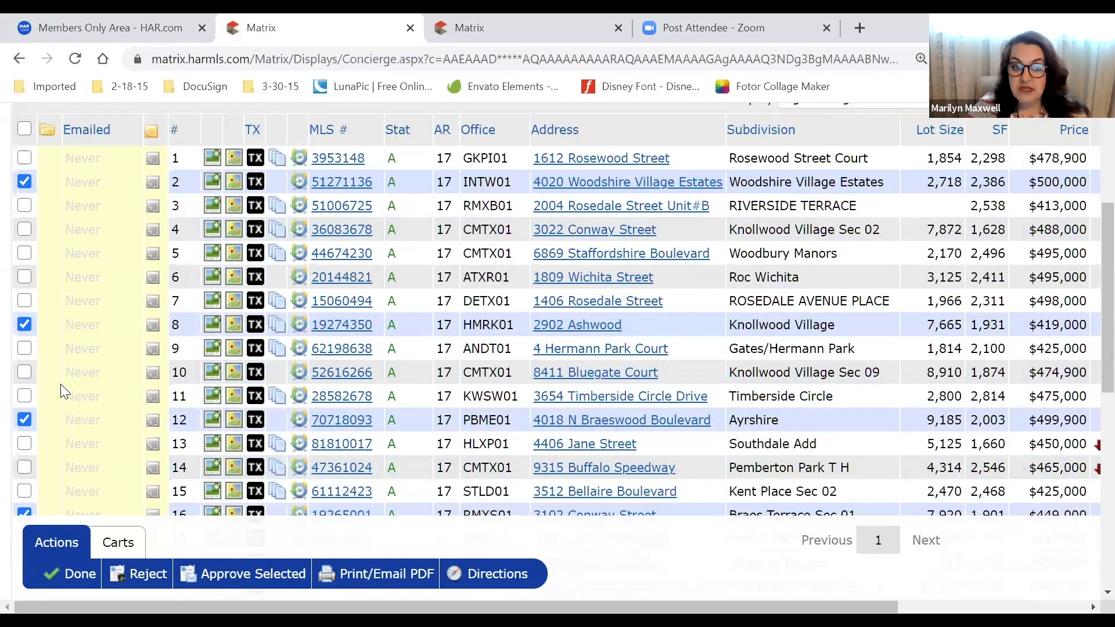
{"action": "scroll", "coordinate": [132, 422], "scroll_direction": "down", "scroll_amount": 5}
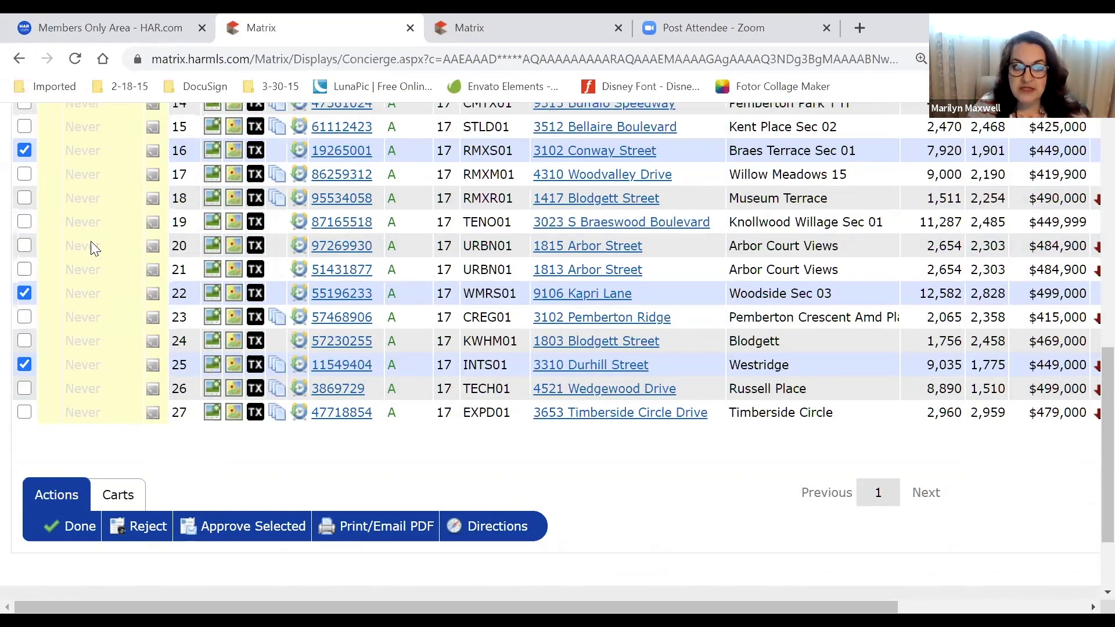
{"action": "double_click", "coordinate": [92, 225]}
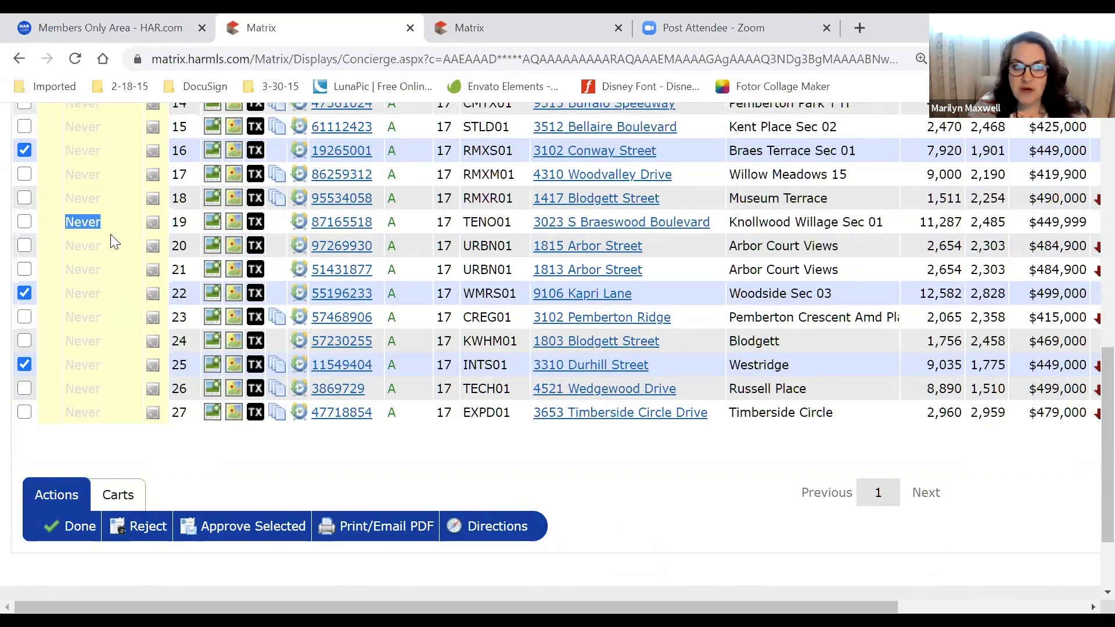
{"action": "left_click", "coordinate": [97, 223]}
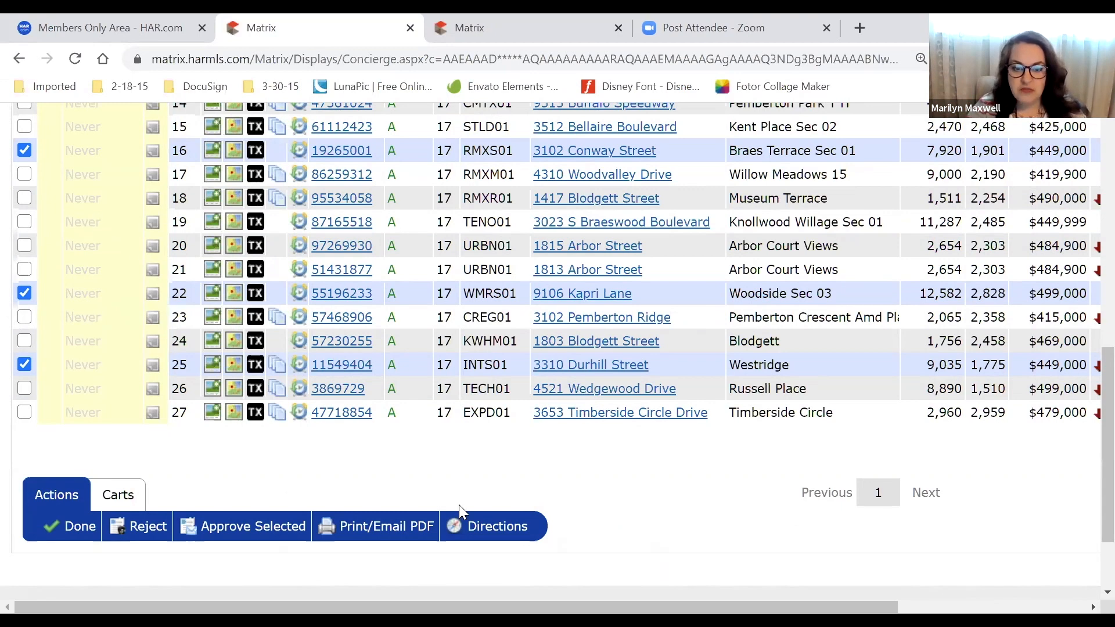
{"action": "left_click", "coordinate": [263, 532]}
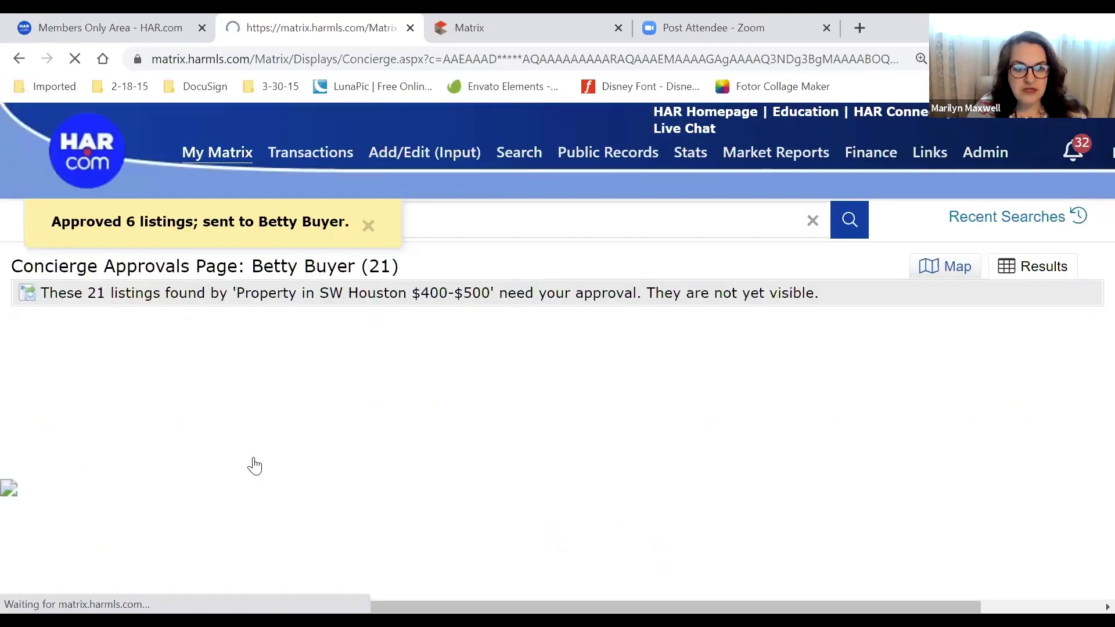
Highlight the heading confirming 21 listings still await approval
{"action": "triple_click", "coordinate": [245, 259]}
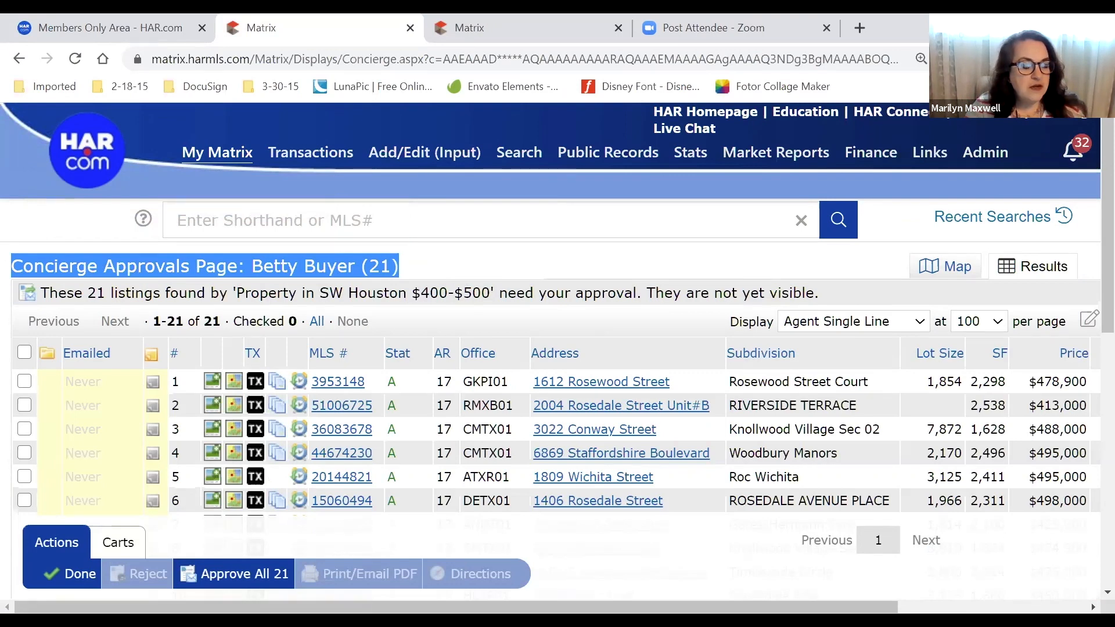
{"action": "left_click", "coordinate": [498, 269]}
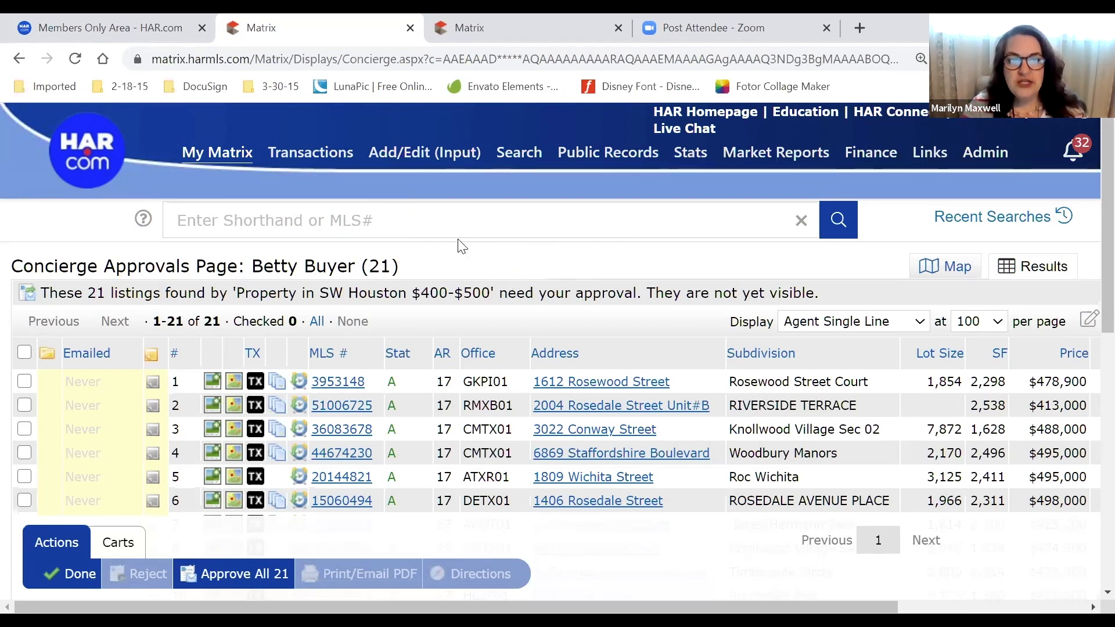
{"action": "mouse_move", "coordinate": [226, 156]}
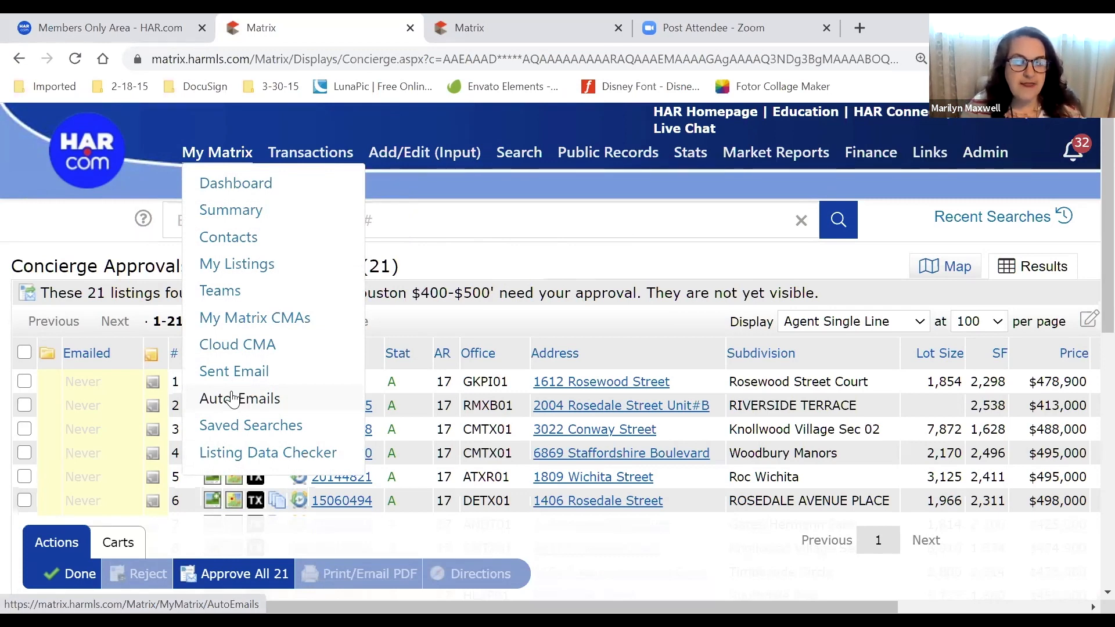
Open the Auto Emails list and inspect the status icons of several entries
{"action": "left_click", "coordinate": [233, 399]}
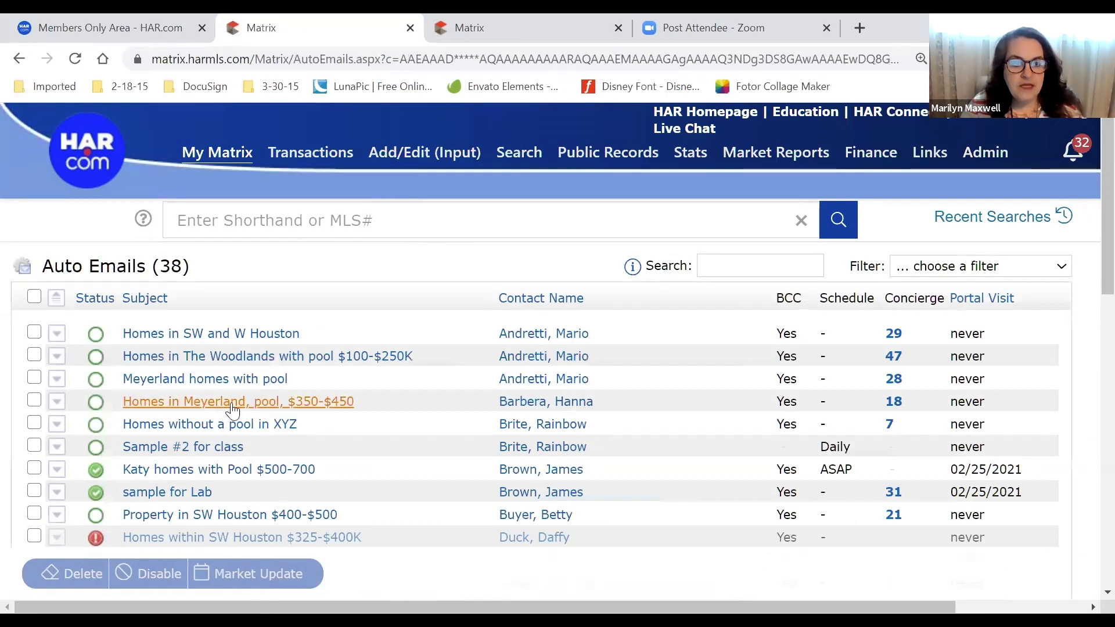
{"action": "scroll", "coordinate": [372, 298], "scroll_direction": "down", "scroll_amount": 1}
{"action": "scroll", "coordinate": [440, 436], "scroll_direction": "down", "scroll_amount": 2}
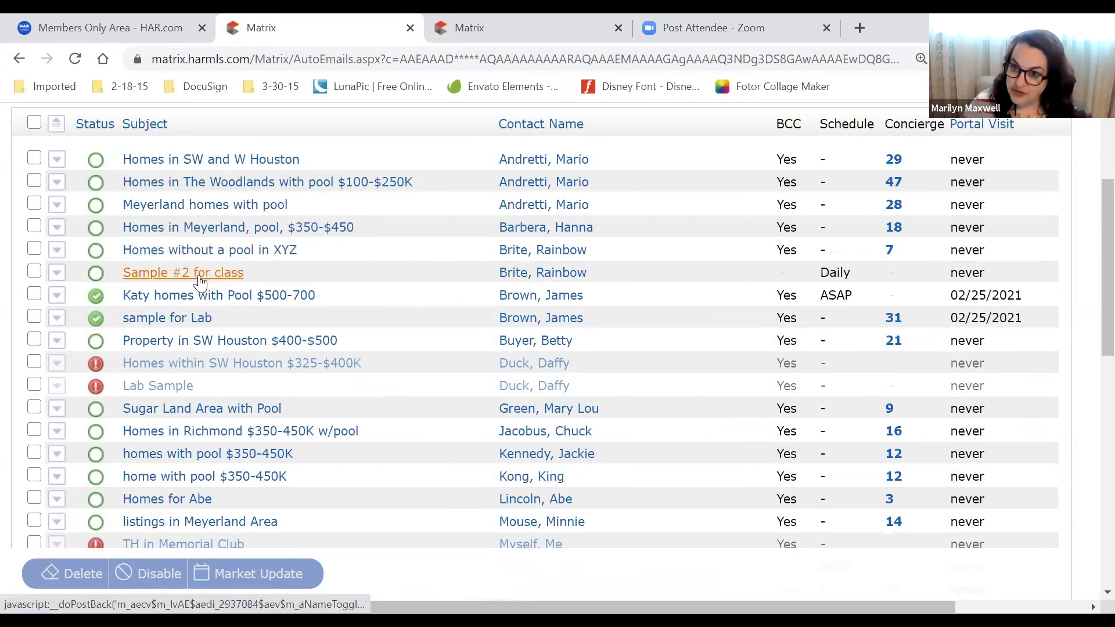
{"action": "scroll", "coordinate": [200, 282], "scroll_direction": "down", "scroll_amount": 1}
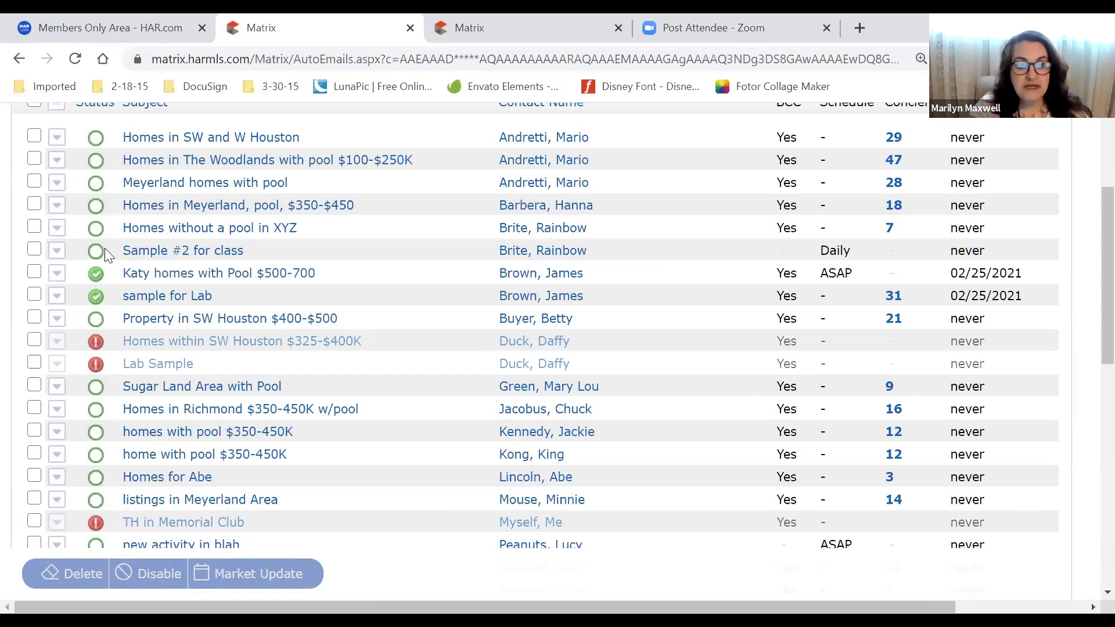
{"action": "mouse_move", "coordinate": [101, 251]}
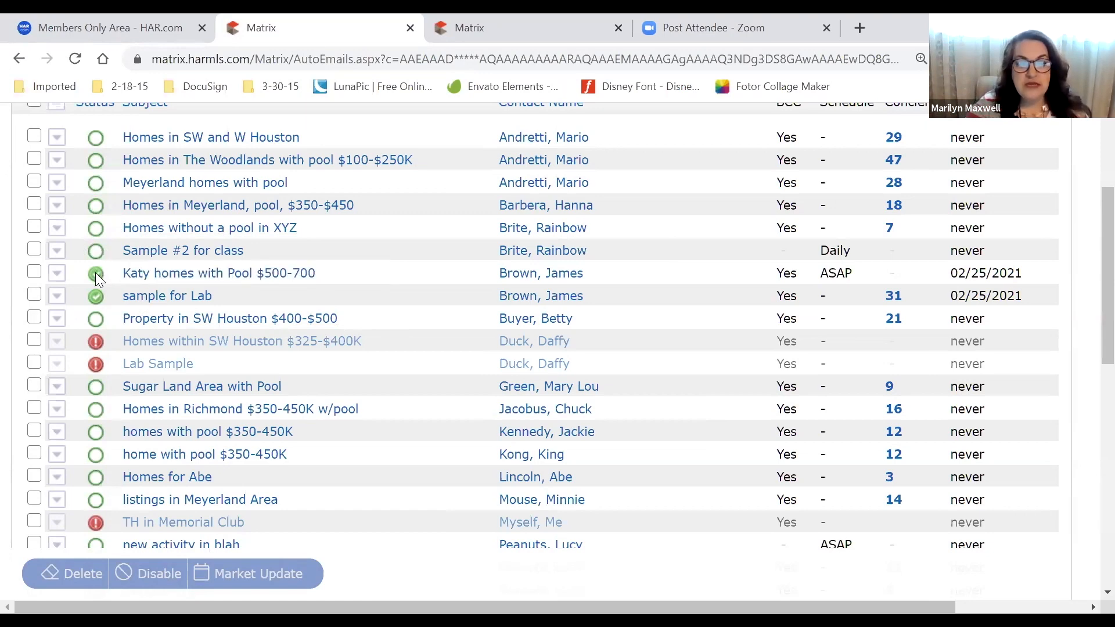
{"action": "mouse_move", "coordinate": [98, 295]}
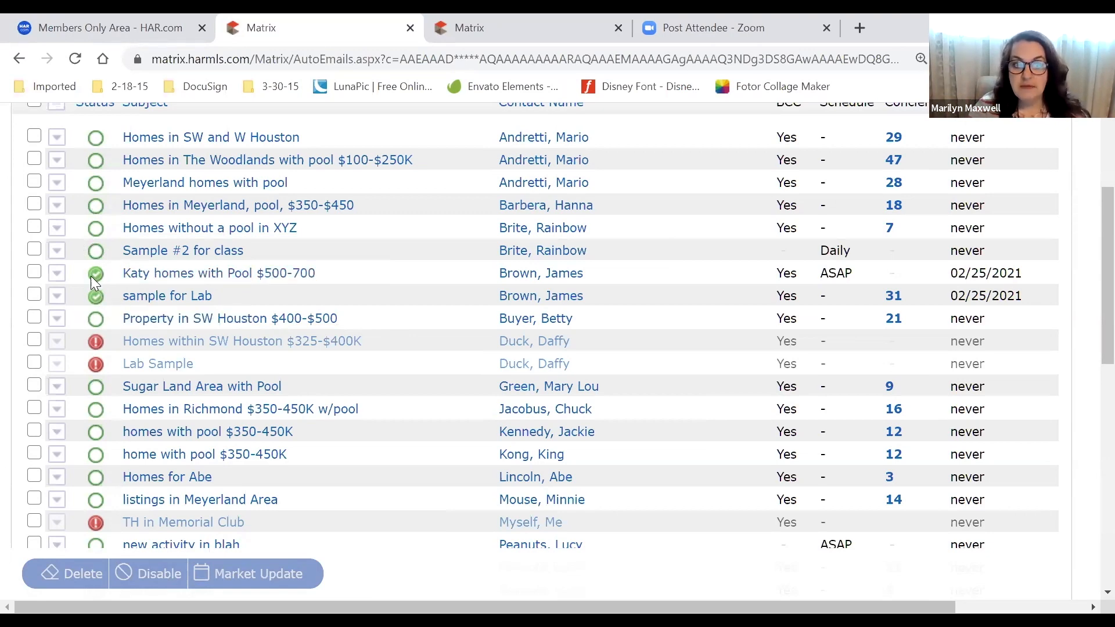
{"action": "mouse_move", "coordinate": [90, 277]}
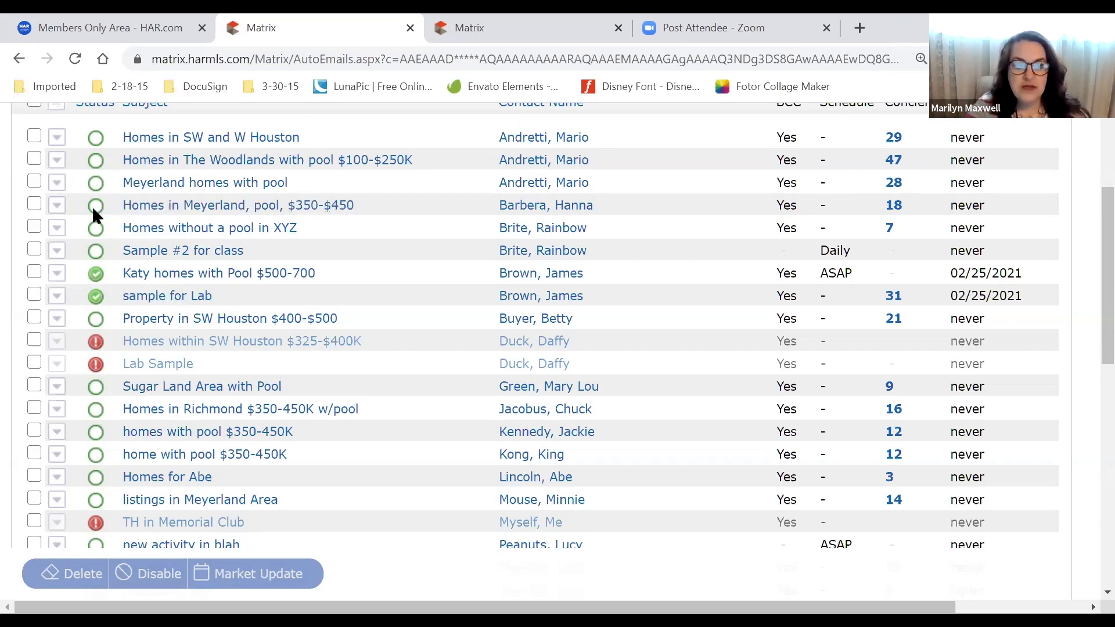
{"action": "mouse_move", "coordinate": [98, 204]}
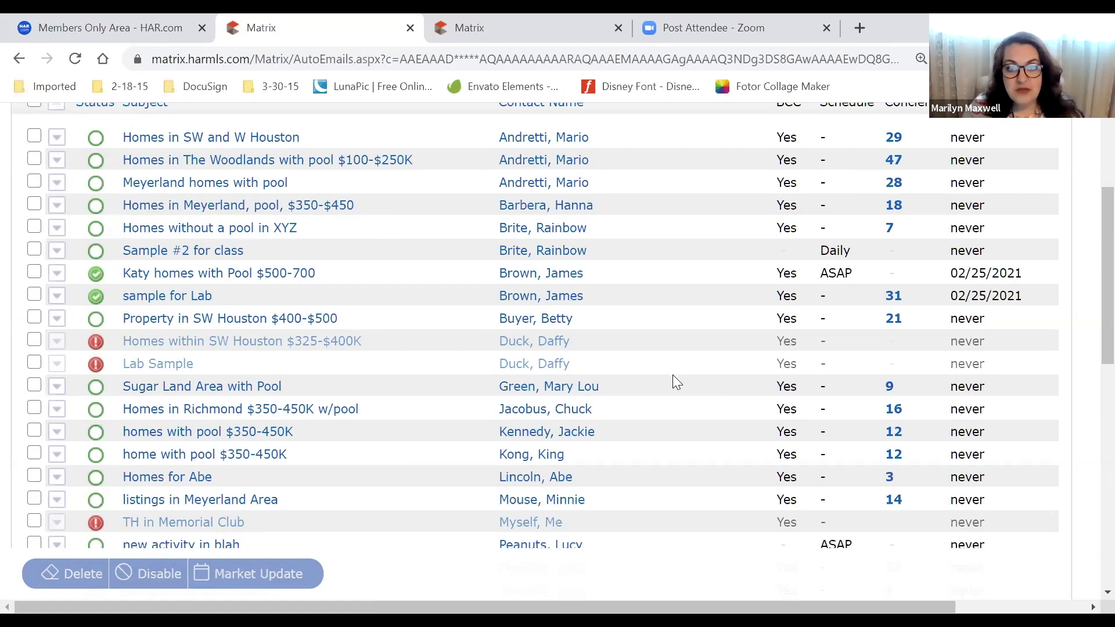
Point out the 'never' portal visit entries in the Auto Emails list
{"action": "scroll", "coordinate": [669, 277], "scroll_direction": "up", "scroll_amount": 2}
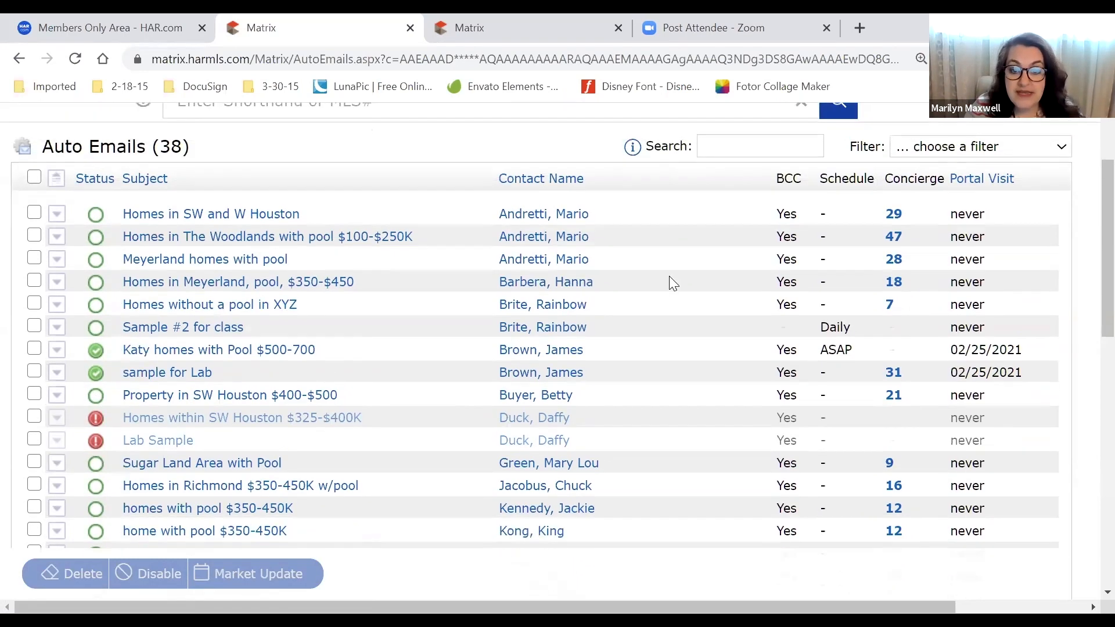
{"action": "scroll", "coordinate": [669, 277], "scroll_direction": "down", "scroll_amount": 3}
{"action": "scroll", "coordinate": [670, 281], "scroll_direction": "down", "scroll_amount": 6}
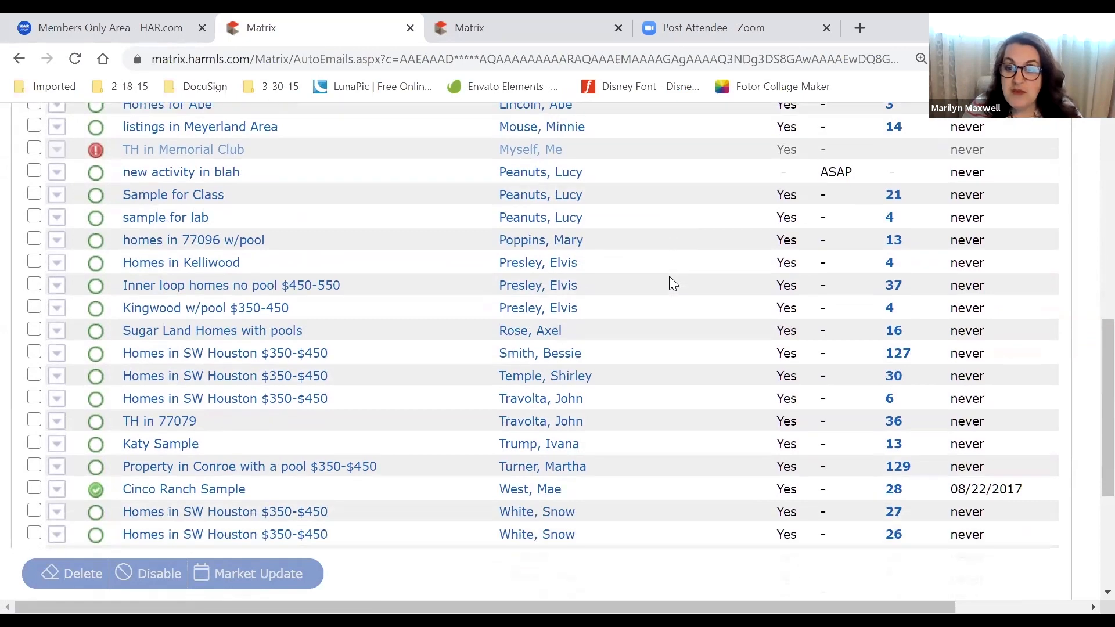
{"action": "scroll", "coordinate": [670, 277], "scroll_direction": "down", "scroll_amount": 1}
{"action": "double_click", "coordinate": [964, 309]}
{"action": "left_click", "coordinate": [971, 287]}
{"action": "double_click", "coordinate": [971, 288]}
{"action": "double_click", "coordinate": [967, 270]}
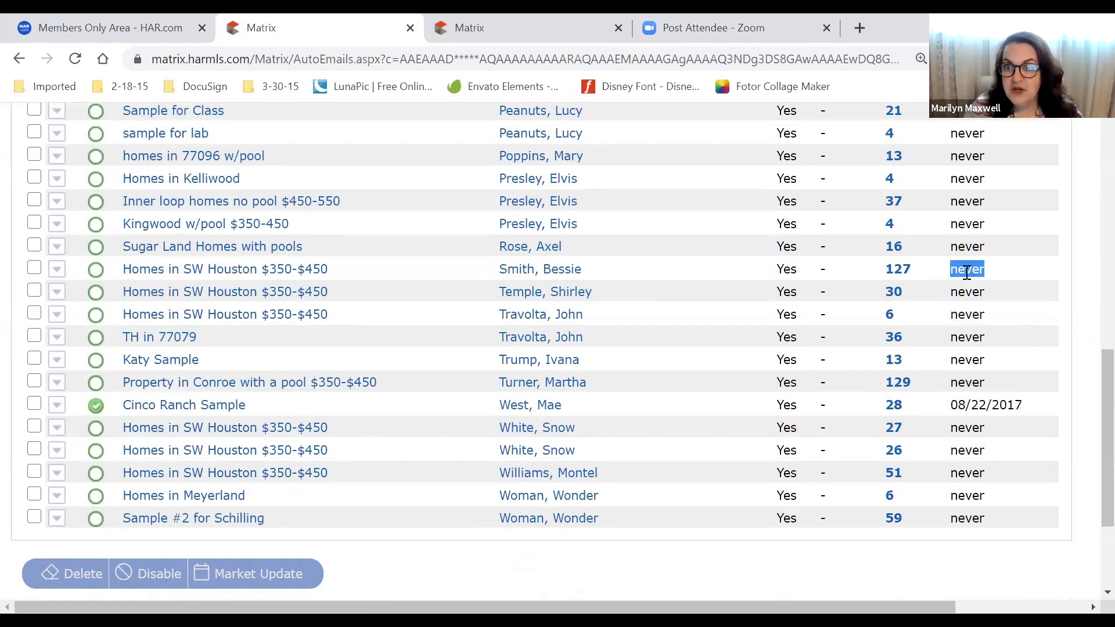
{"action": "scroll", "coordinate": [967, 302], "scroll_direction": "up", "scroll_amount": 4}
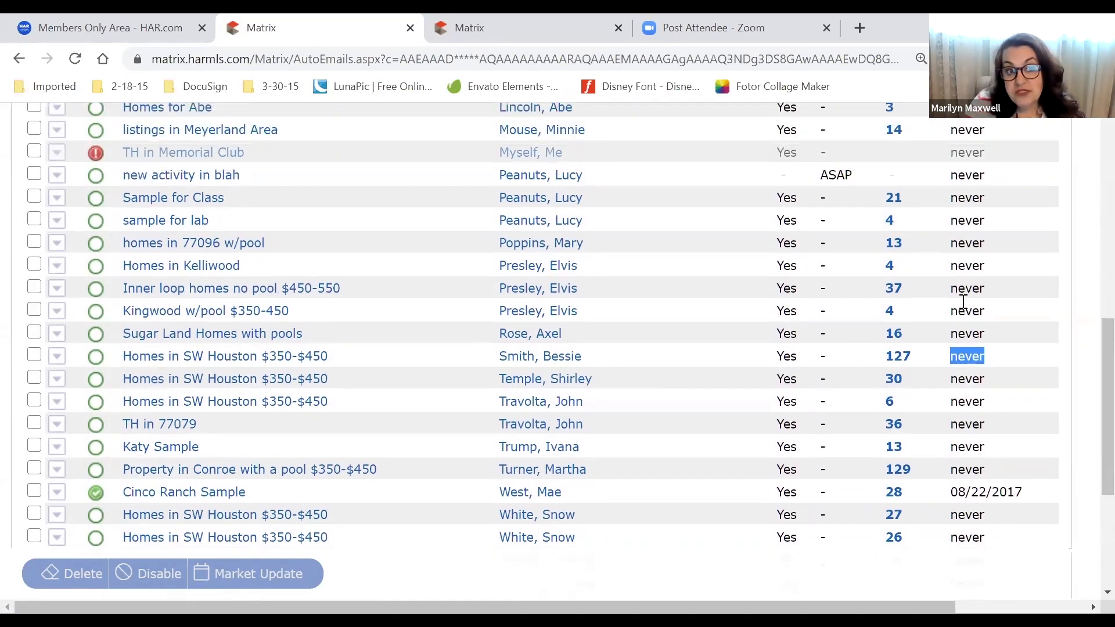
{"action": "scroll", "coordinate": [963, 302], "scroll_direction": "up", "scroll_amount": 4}
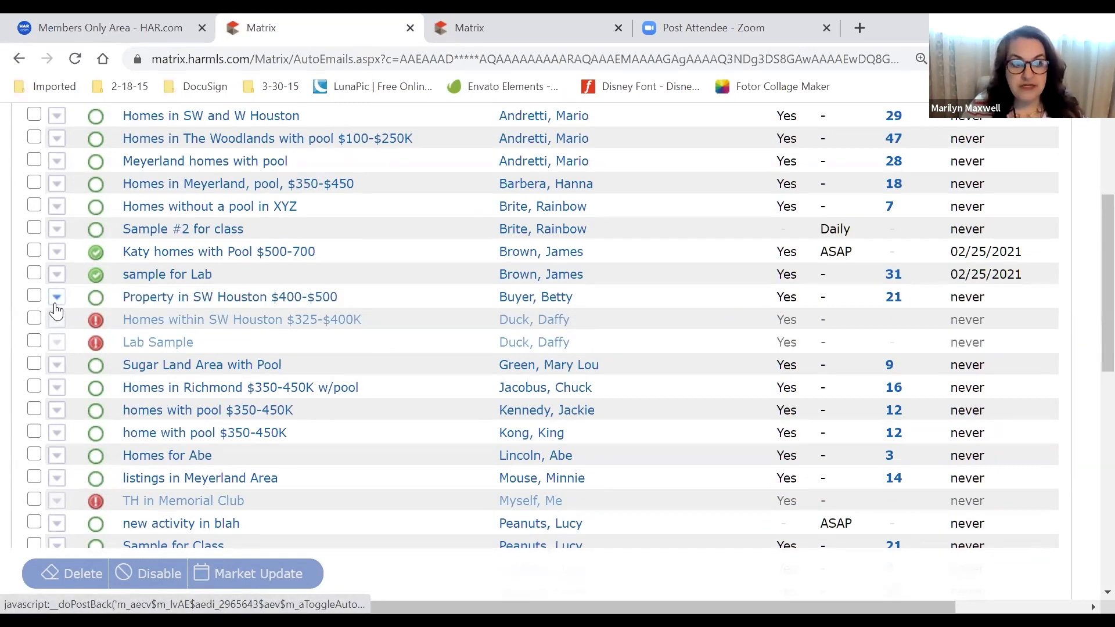
Expand 'Property in SW Houston $400-$500' to show its criteria: 21 unsent, 0 rejected, 6 sent
{"action": "left_click", "coordinate": [33, 297]}
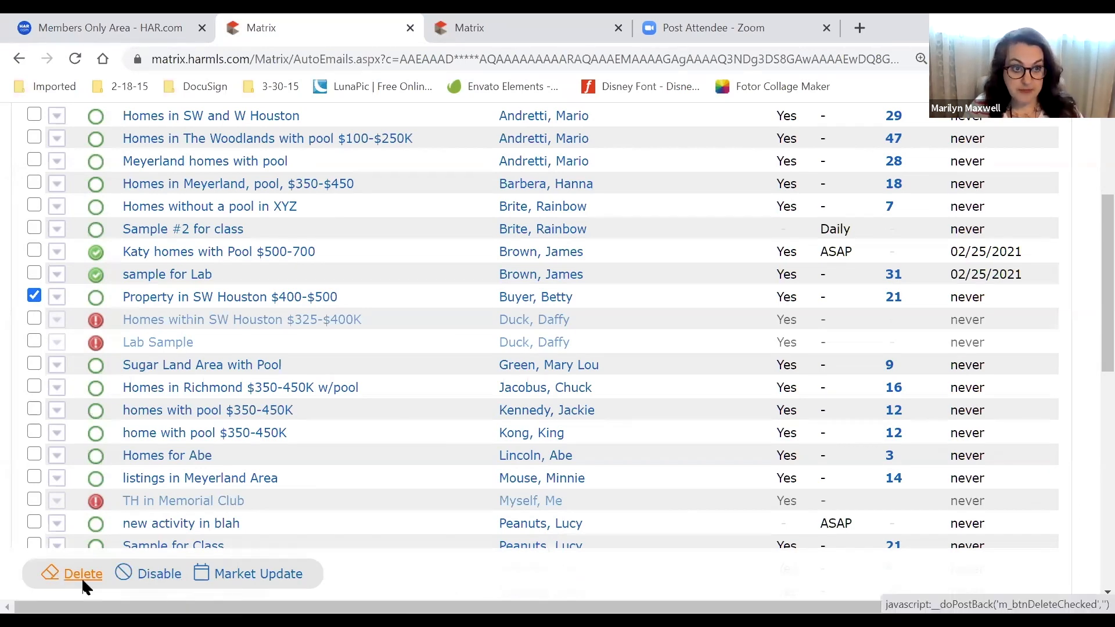
{"action": "left_click", "coordinate": [33, 297]}
{"action": "left_click", "coordinate": [59, 298]}
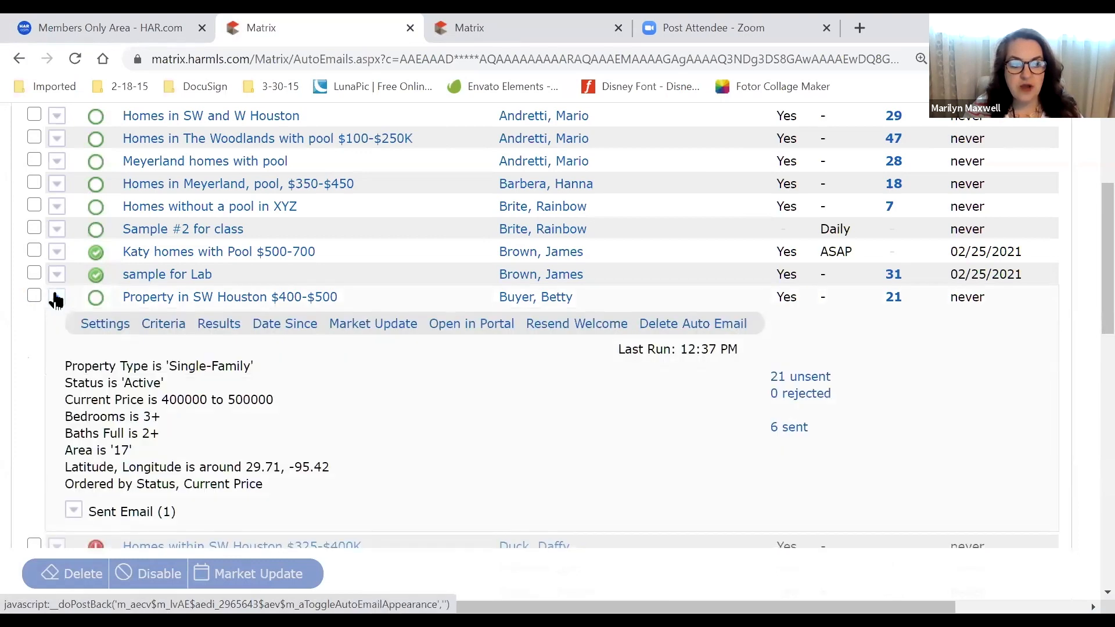
{"action": "left_click", "coordinate": [56, 299]}
{"action": "left_click", "coordinate": [56, 298]}
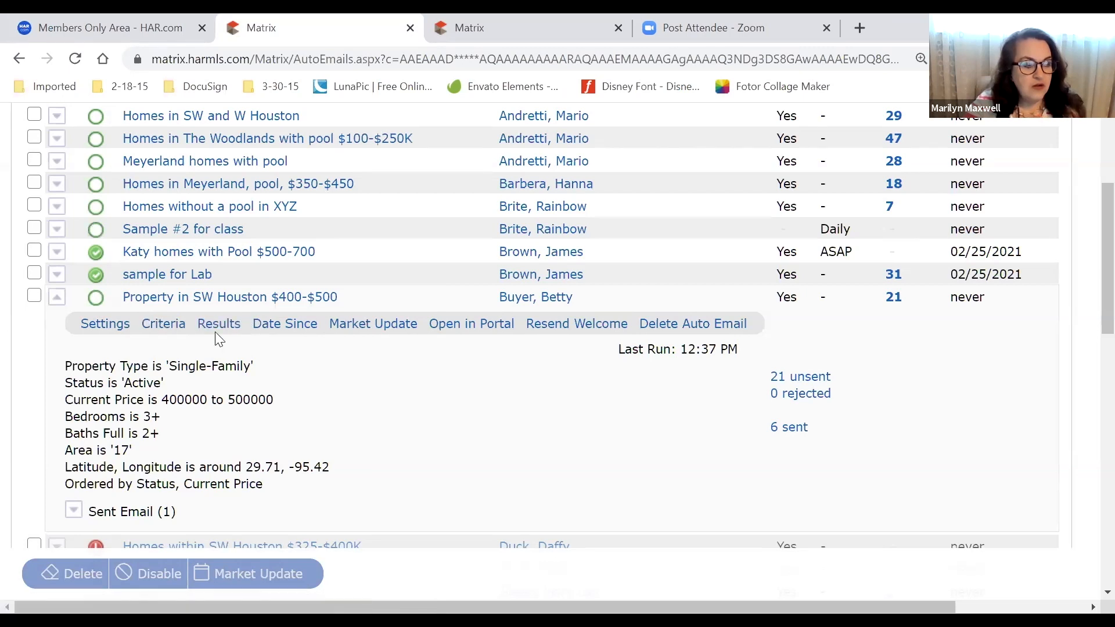
{"action": "scroll", "coordinate": [212, 335], "scroll_direction": "down", "scroll_amount": 3}
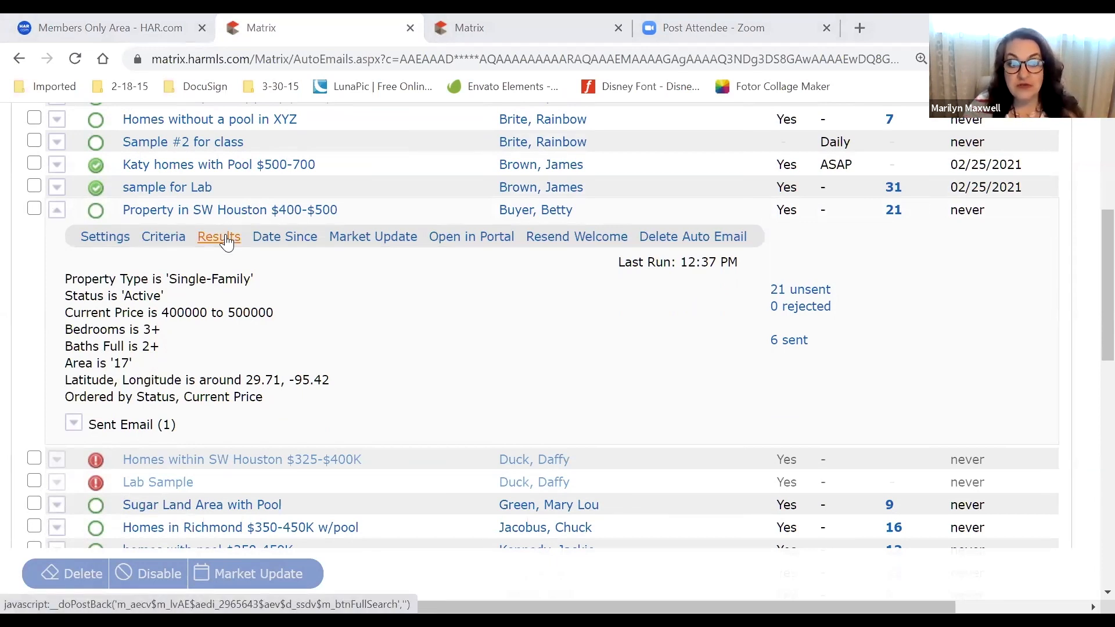
{"action": "left_click_drag", "start_coordinate": [169, 278], "coordinate": [217, 399]}
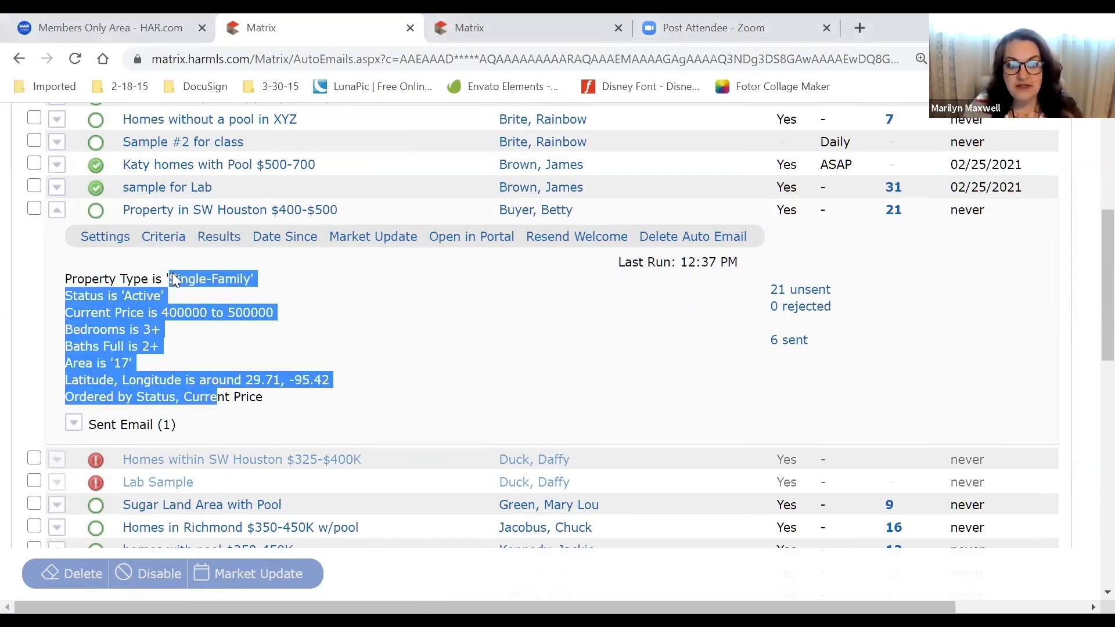
{"action": "left_click", "coordinate": [308, 369]}
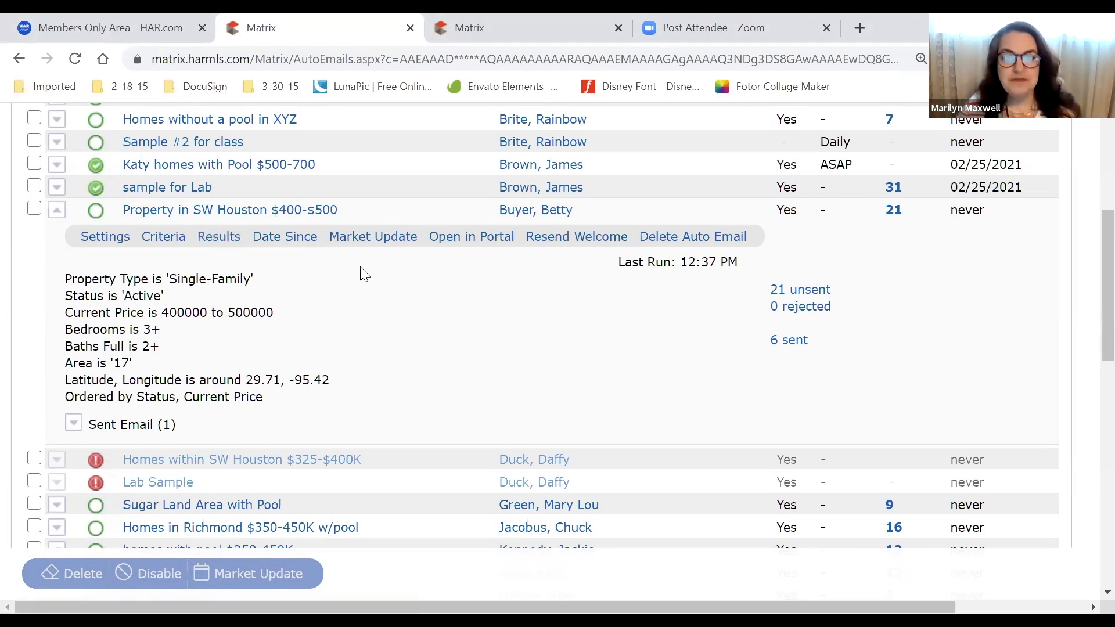
{"action": "left_click", "coordinate": [383, 243]}
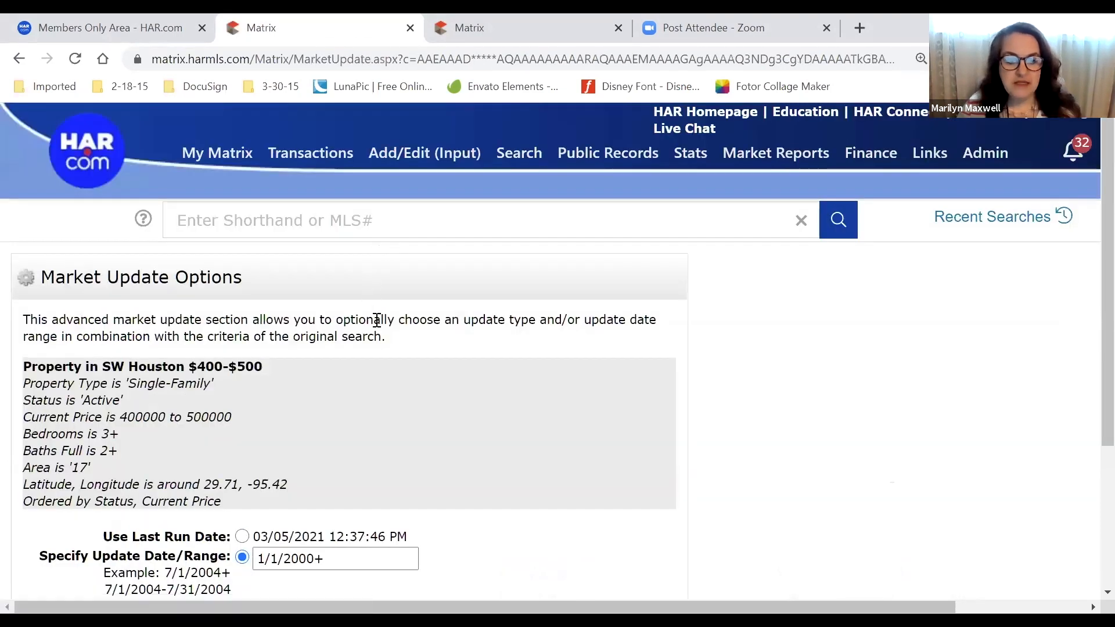
{"action": "scroll", "coordinate": [382, 326], "scroll_direction": "down", "scroll_amount": 3}
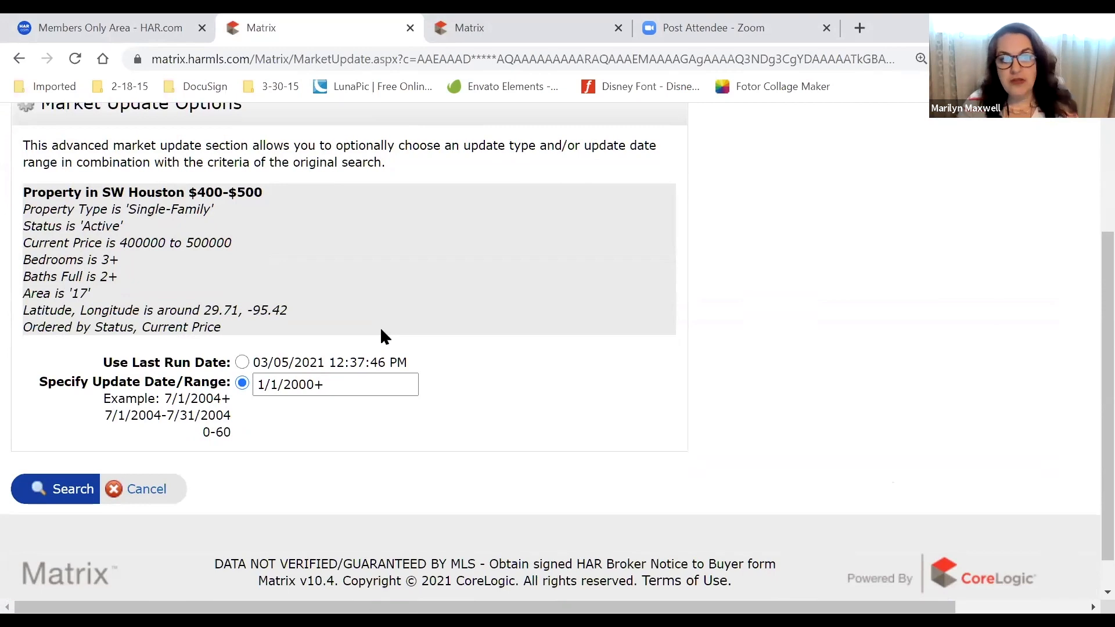
{"action": "scroll", "coordinate": [302, 313], "scroll_direction": "up", "scroll_amount": 3}
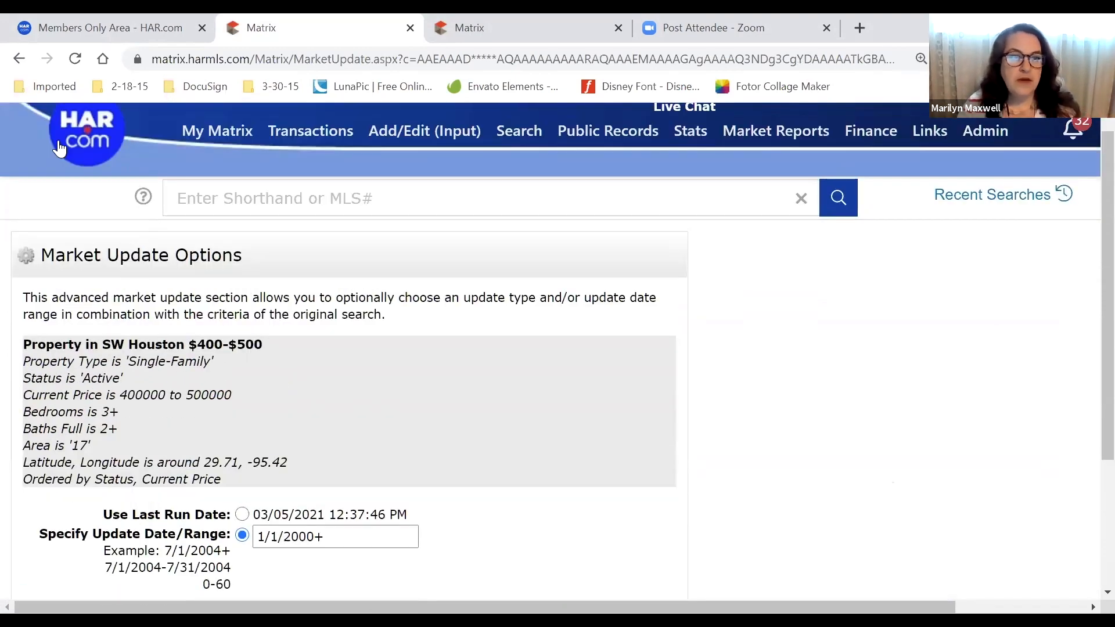
{"action": "left_click", "coordinate": [16, 61]}
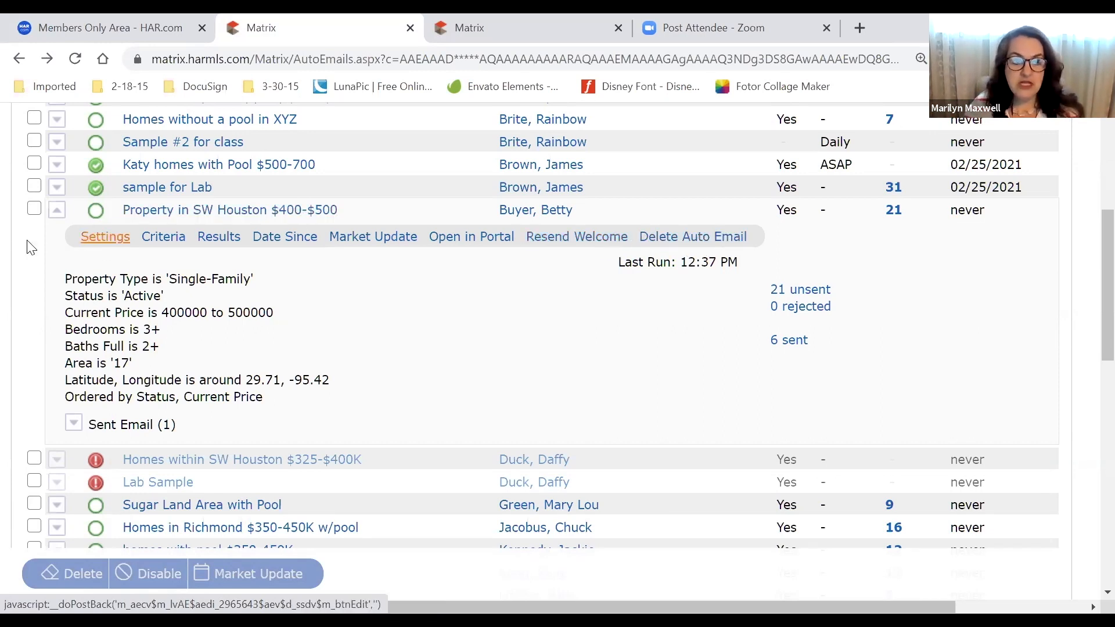
Open the SW Houston $400-$500 results in the client portal, showing its 6 listings
{"action": "left_click", "coordinate": [34, 209]}
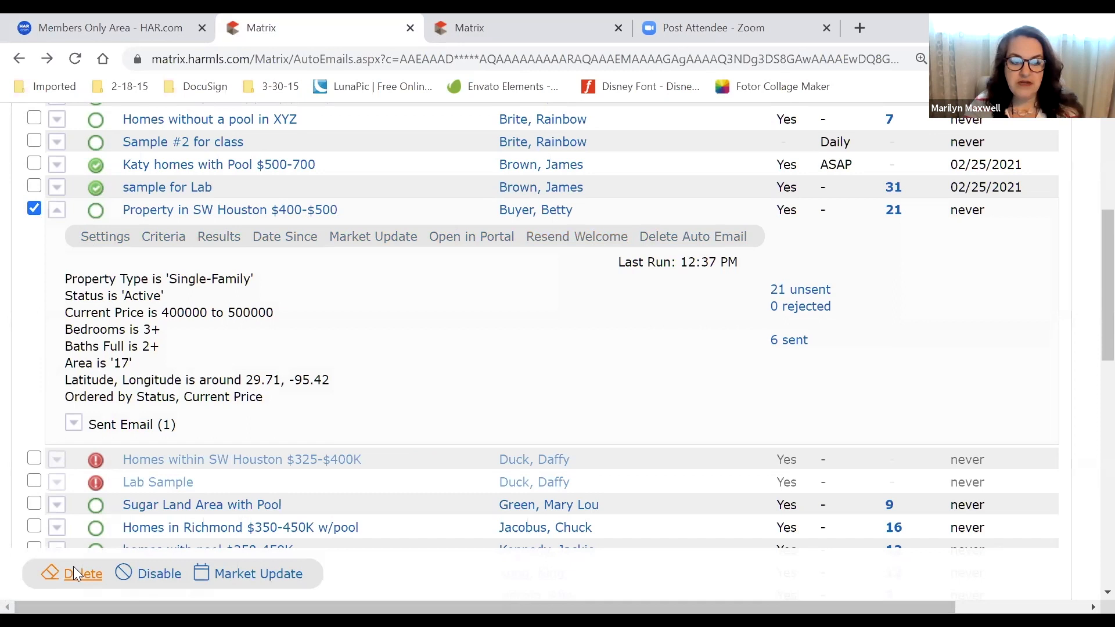
{"action": "left_click", "coordinate": [34, 209]}
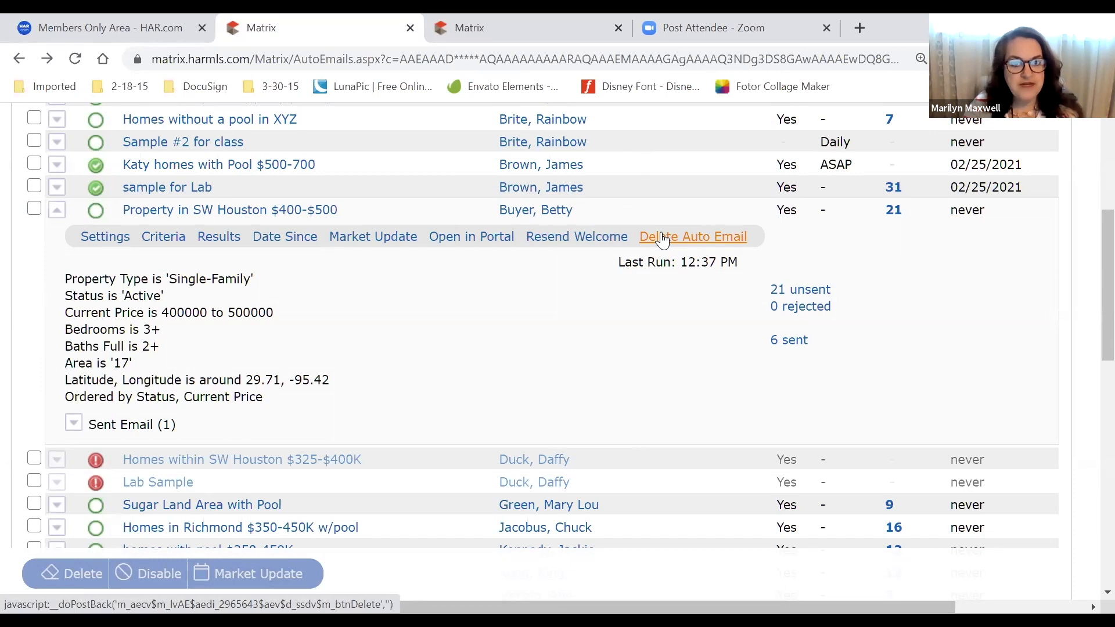
{"action": "left_click", "coordinate": [453, 240]}
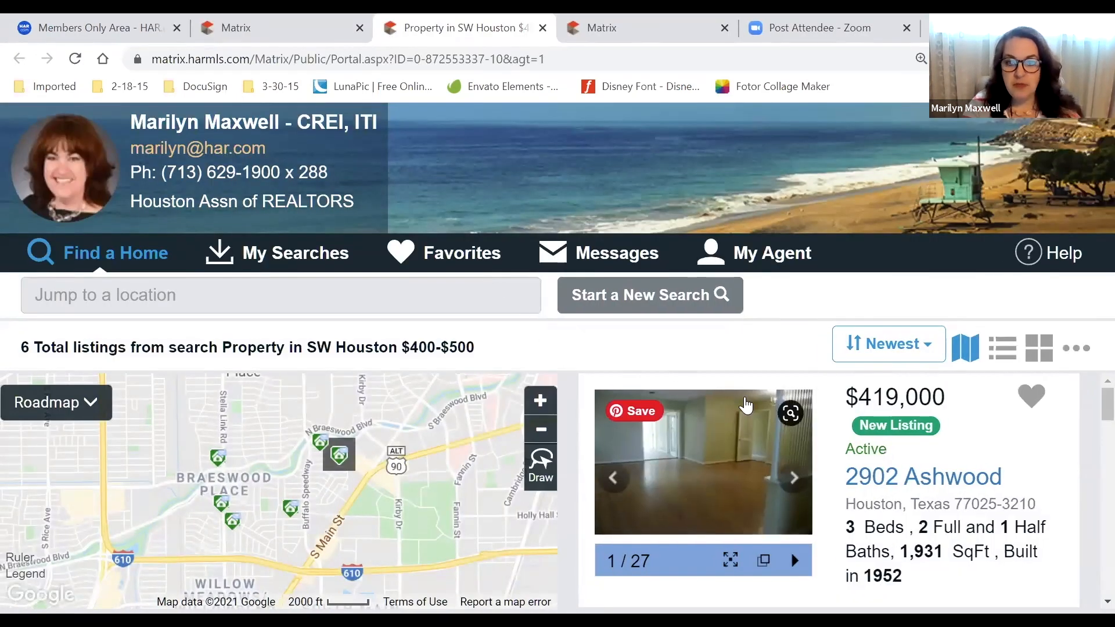
{"action": "left_click_drag", "start_coordinate": [34, 347], "coordinate": [5, 351]}
{"action": "left_click", "coordinate": [304, 354]}
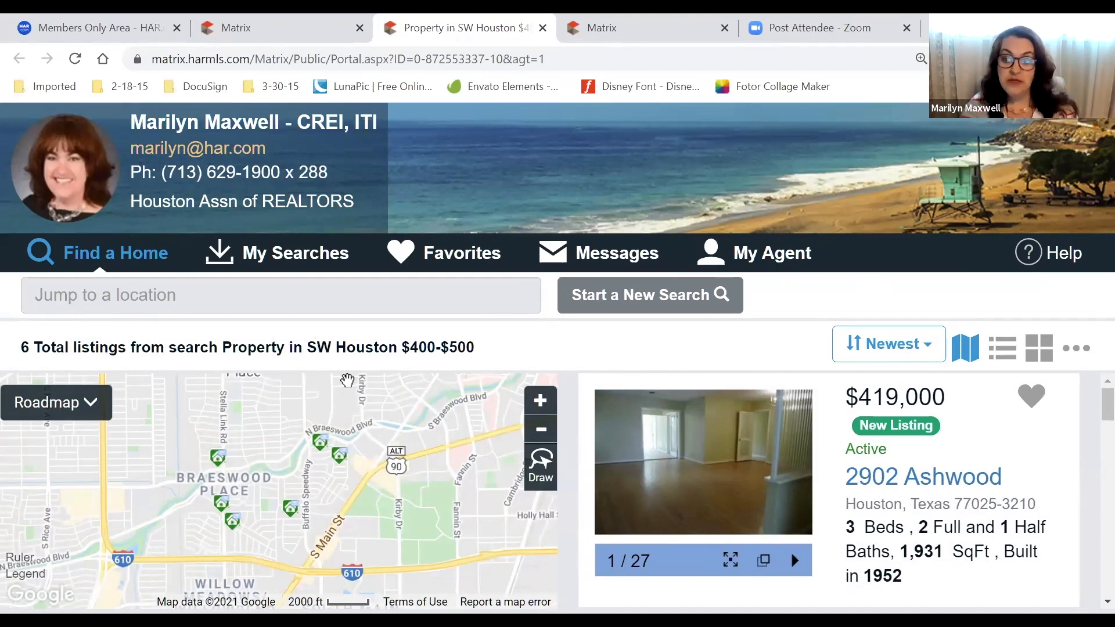
{"action": "scroll", "coordinate": [1031, 412], "scroll_direction": "down", "scroll_amount": 1}
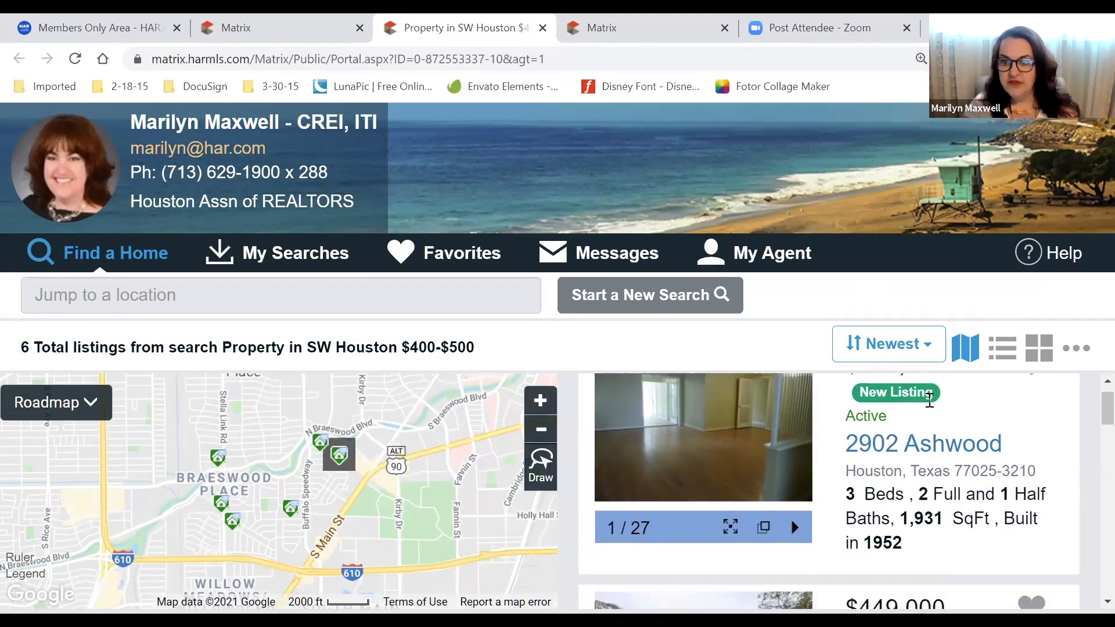
{"action": "scroll", "coordinate": [1031, 412], "scroll_direction": "up", "scroll_amount": 1}
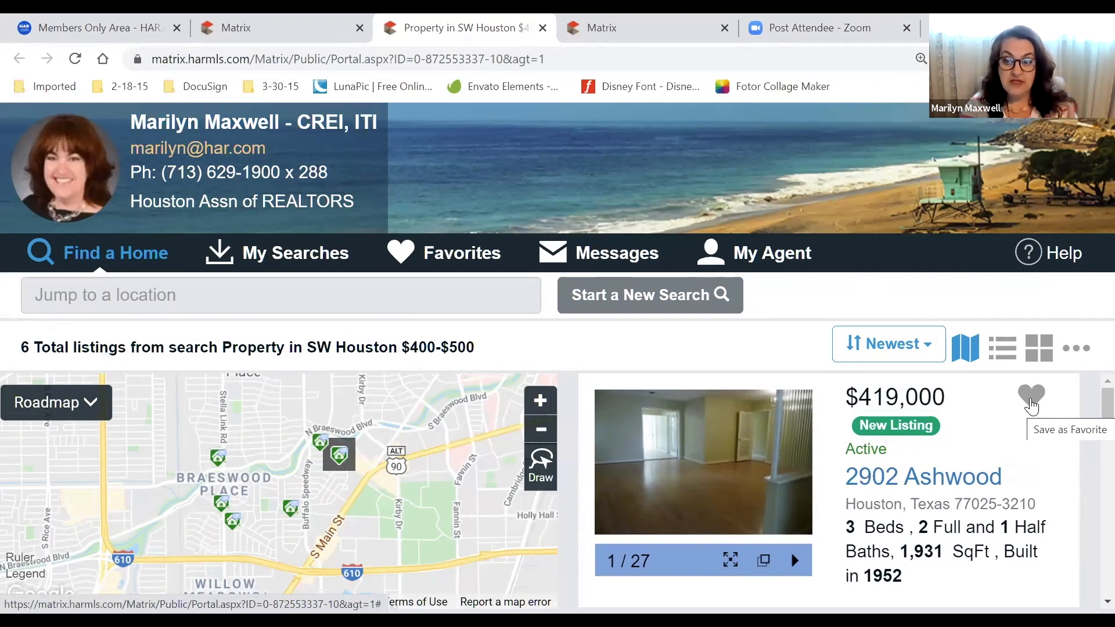
{"action": "left_click", "coordinate": [1031, 401]}
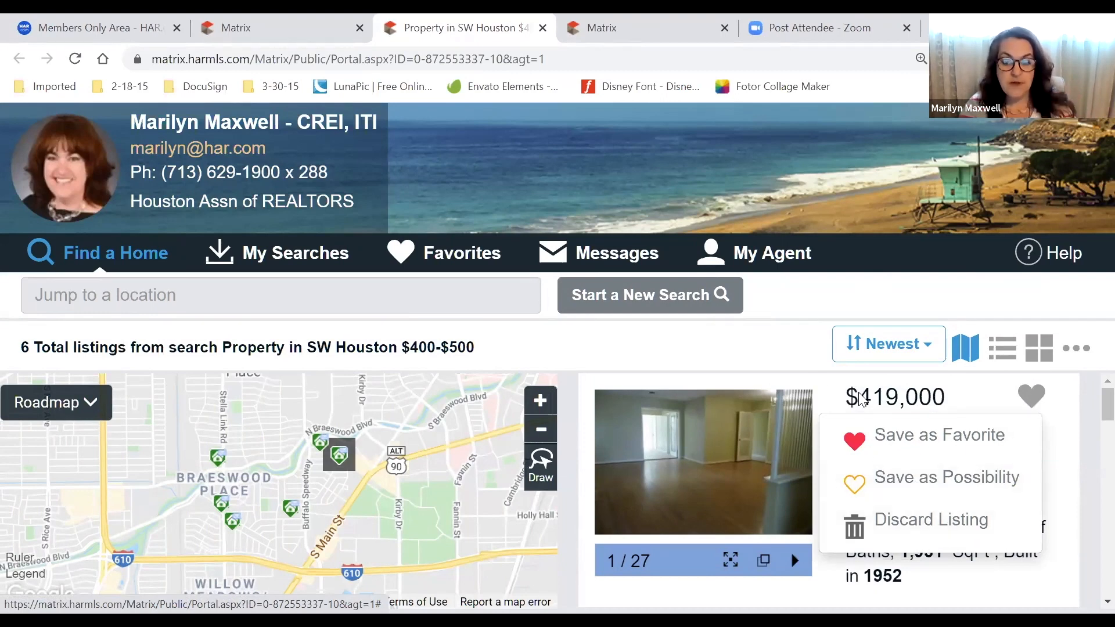
{"action": "scroll", "coordinate": [862, 400], "scroll_direction": "down", "scroll_amount": 3}
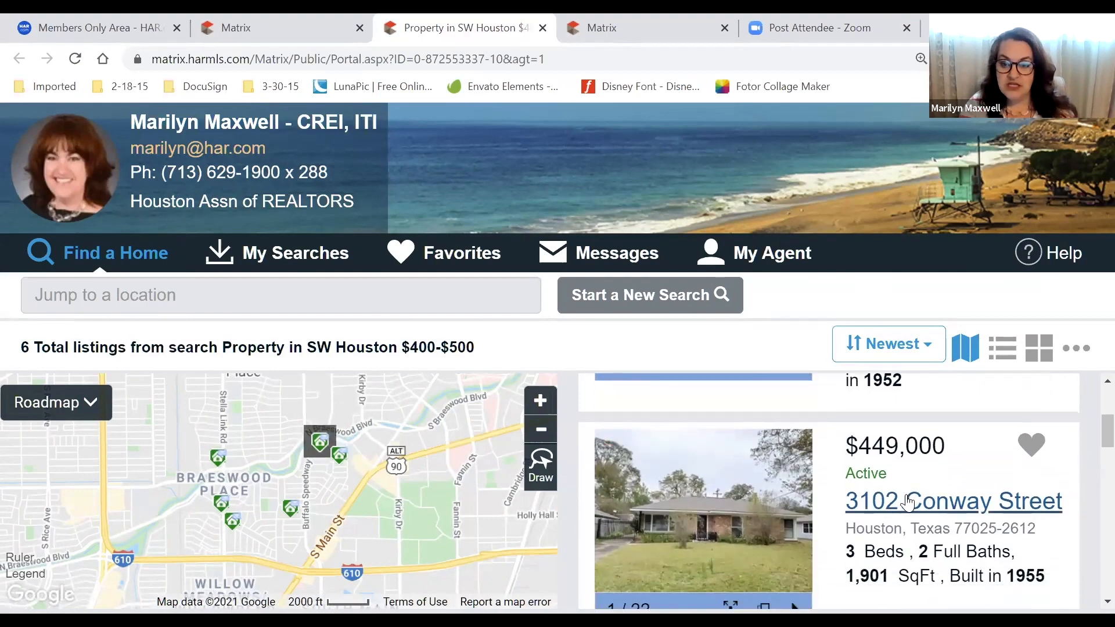
{"action": "scroll", "coordinate": [906, 506], "scroll_direction": "down", "scroll_amount": 4}
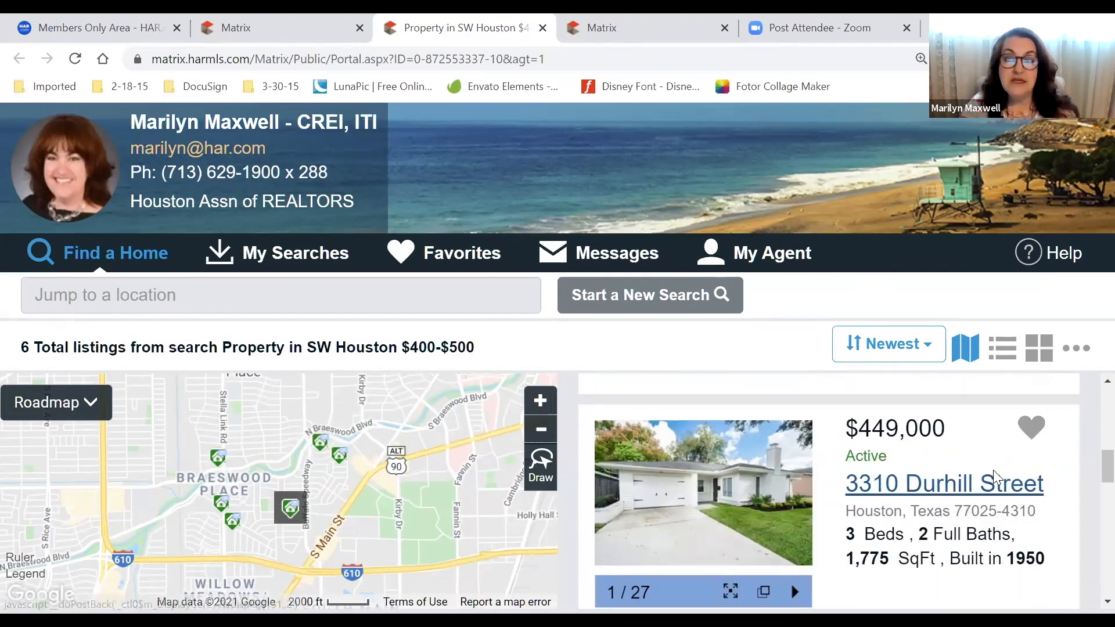
{"action": "scroll", "coordinate": [999, 470], "scroll_direction": "down", "scroll_amount": 3}
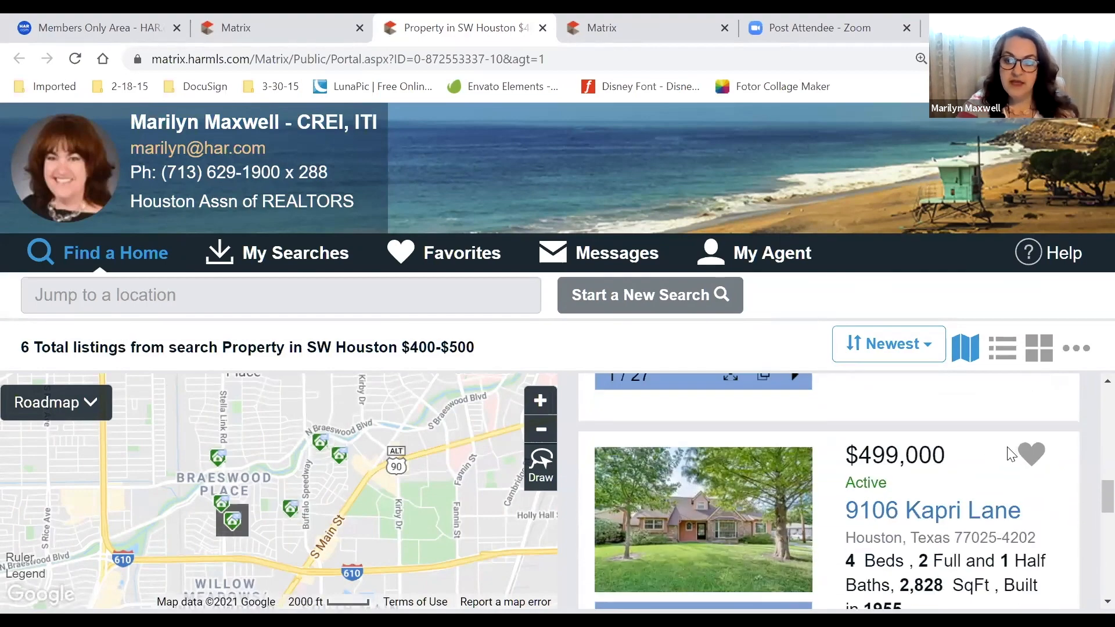
{"action": "left_click", "coordinate": [1029, 455]}
{"action": "left_click", "coordinate": [982, 493]}
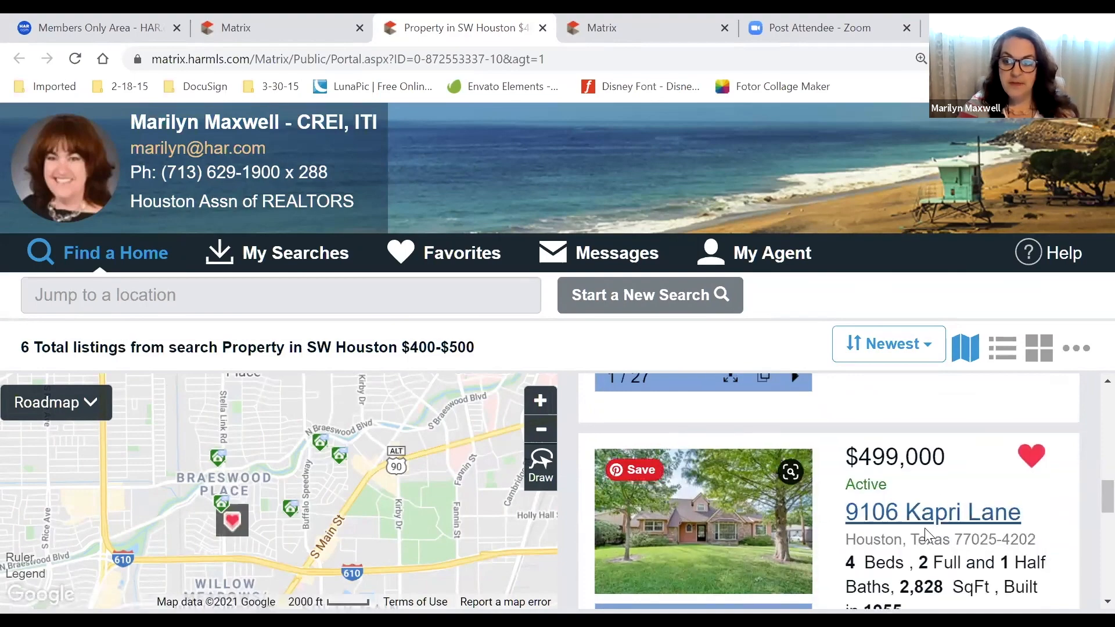
{"action": "scroll", "coordinate": [924, 528], "scroll_direction": "up", "scroll_amount": 3}
{"action": "left_click", "coordinate": [1031, 450]}
{"action": "left_click", "coordinate": [915, 531]}
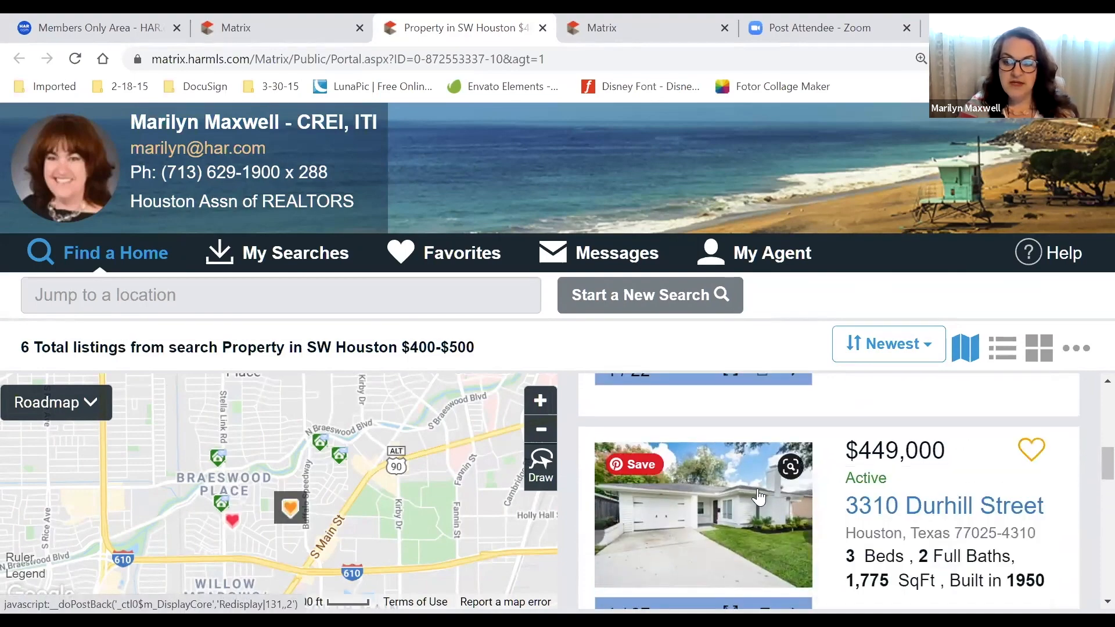
{"action": "scroll", "coordinate": [758, 497], "scroll_direction": "down", "scroll_amount": 5}
{"action": "left_click", "coordinate": [1032, 459]}
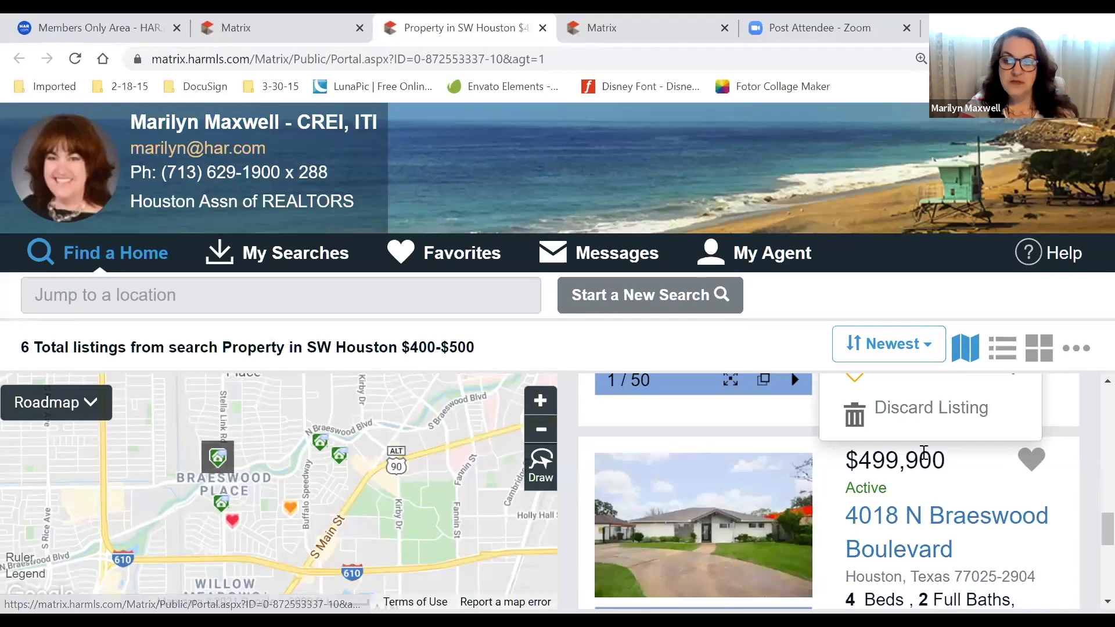
{"action": "scroll", "coordinate": [911, 428], "scroll_direction": "up", "scroll_amount": 1}
{"action": "left_click", "coordinate": [852, 390]}
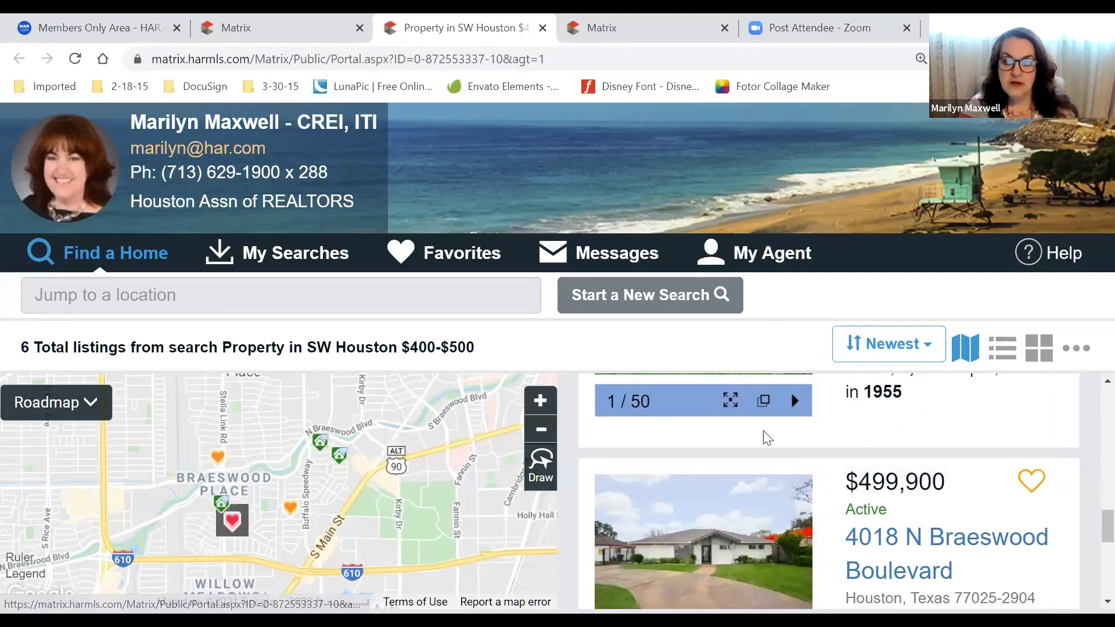
{"action": "scroll", "coordinate": [767, 438], "scroll_direction": "down", "scroll_amount": 5}
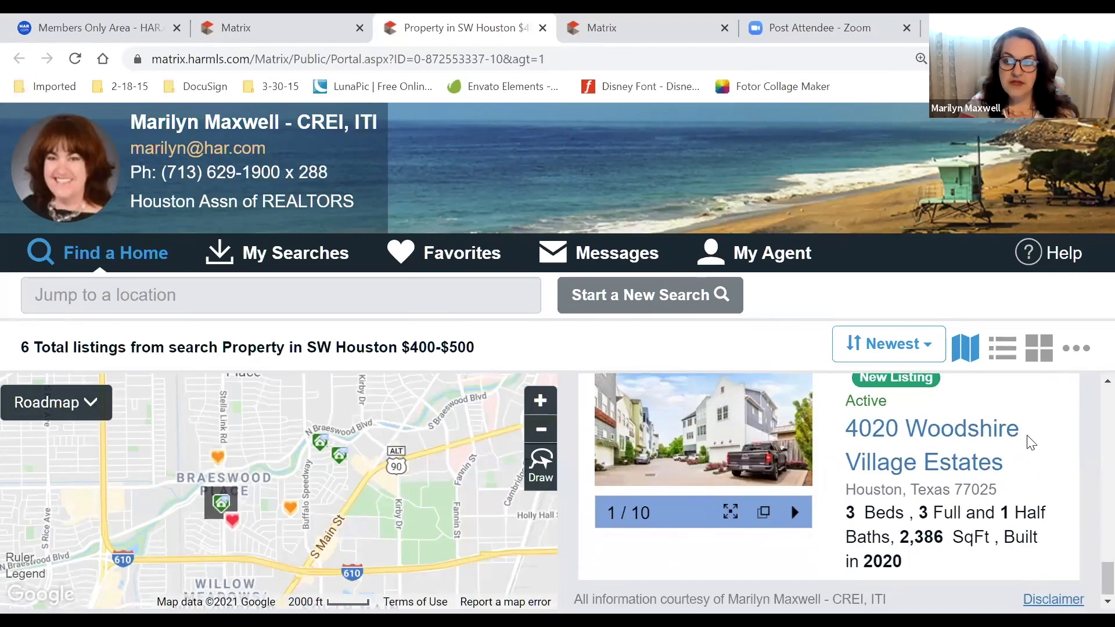
{"action": "scroll", "coordinate": [1035, 438], "scroll_direction": "up", "scroll_amount": 1}
{"action": "left_click", "coordinate": [1031, 391]}
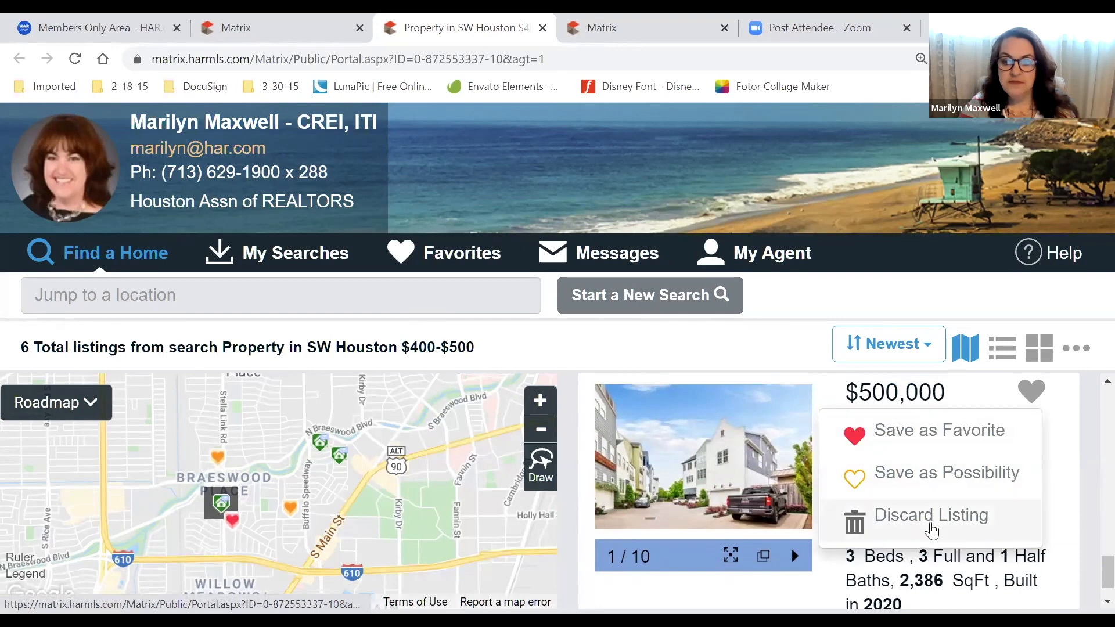
{"action": "left_click", "coordinate": [930, 524]}
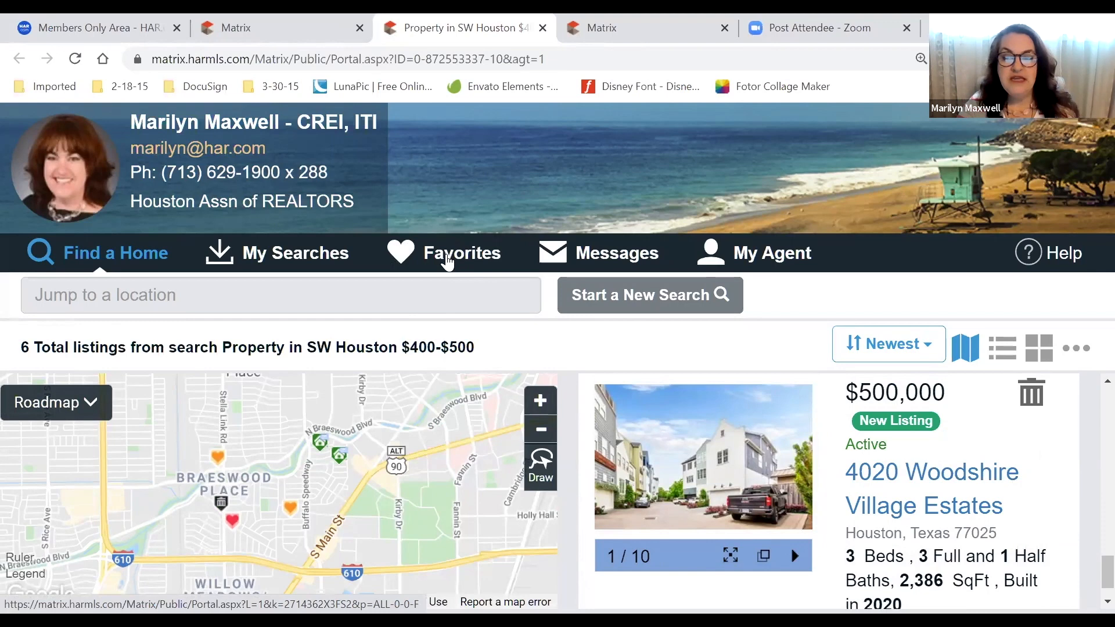
{"action": "left_click", "coordinate": [445, 259]}
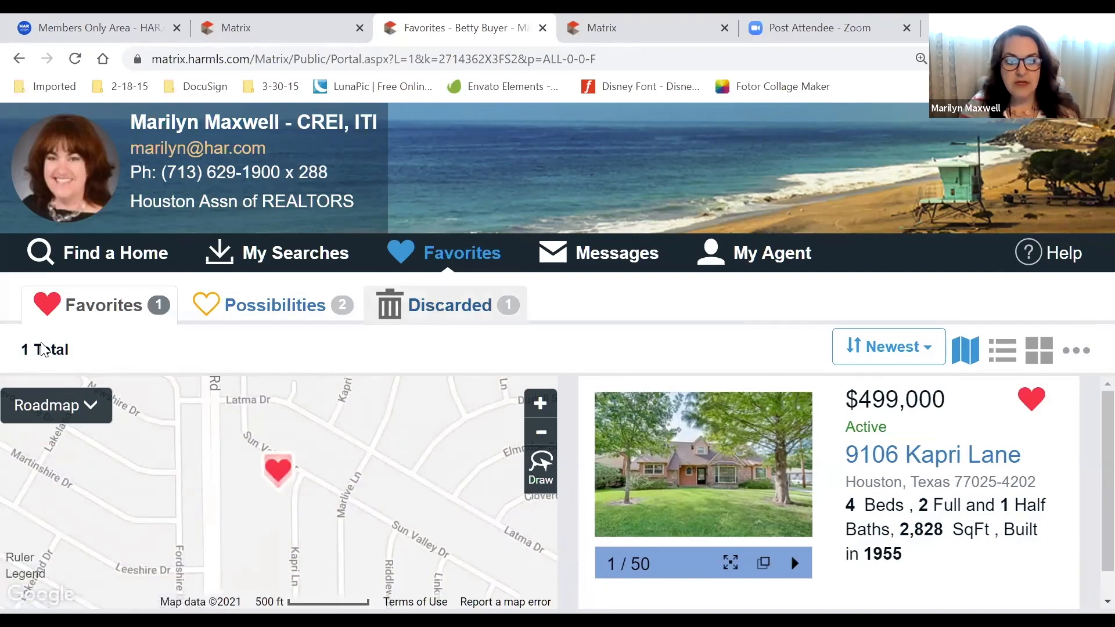
View the Possibilities list, then the Discarded list with Woodshire Village Estates
{"action": "scroll", "coordinate": [956, 513], "scroll_direction": "down", "scroll_amount": 1}
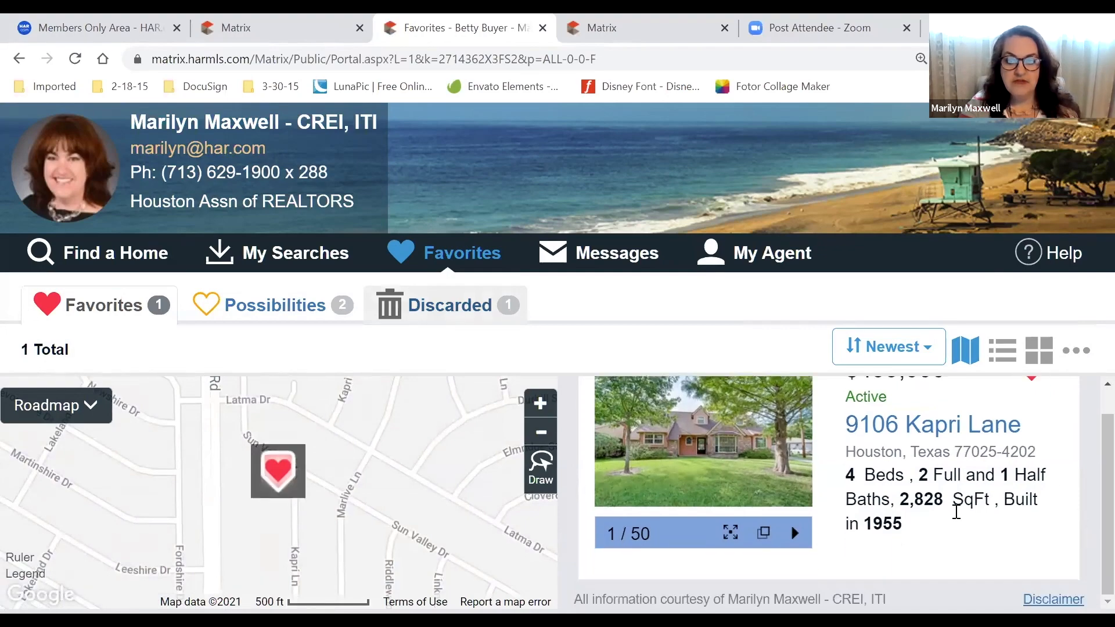
{"action": "scroll", "coordinate": [957, 512], "scroll_direction": "up", "scroll_amount": 1}
{"action": "left_click", "coordinate": [359, 356]}
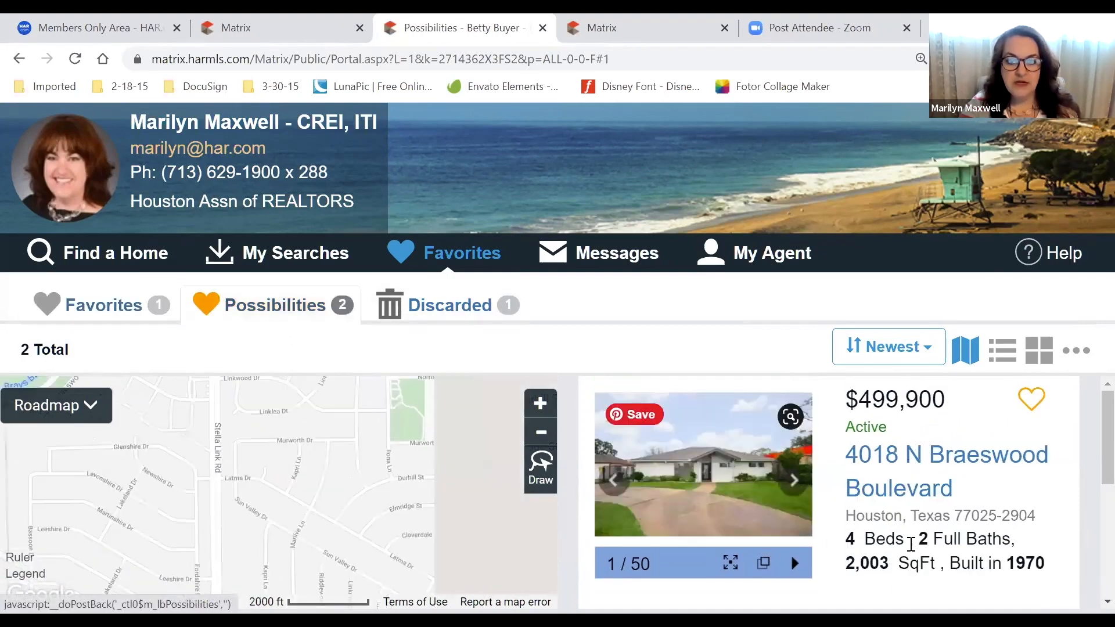
{"action": "scroll", "coordinate": [1015, 528], "scroll_direction": "down", "scroll_amount": 2}
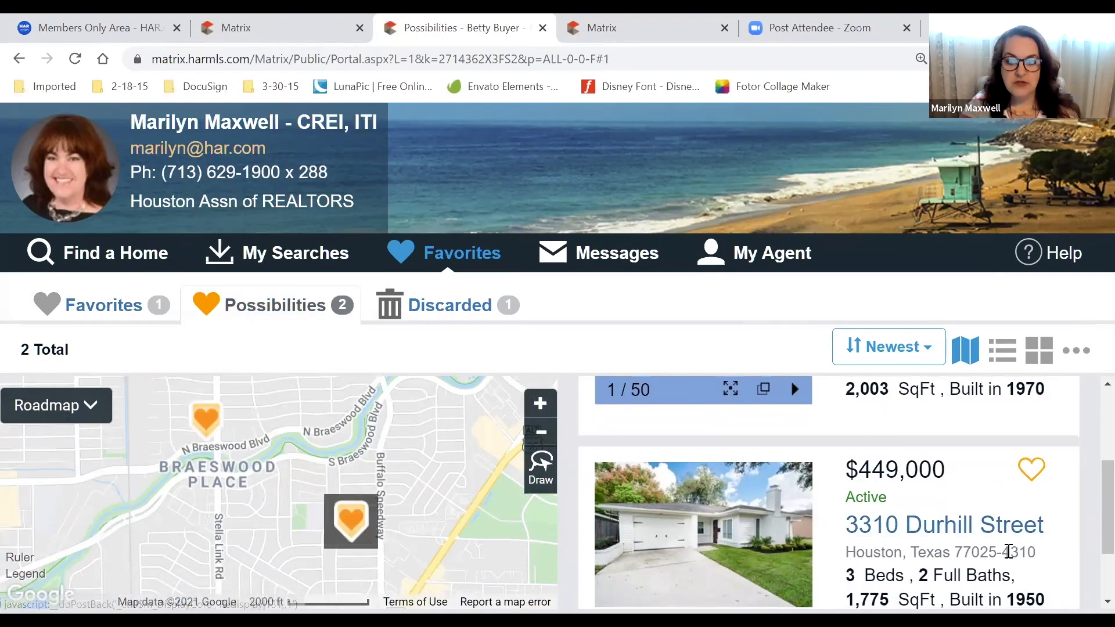
{"action": "left_click", "coordinate": [455, 311]}
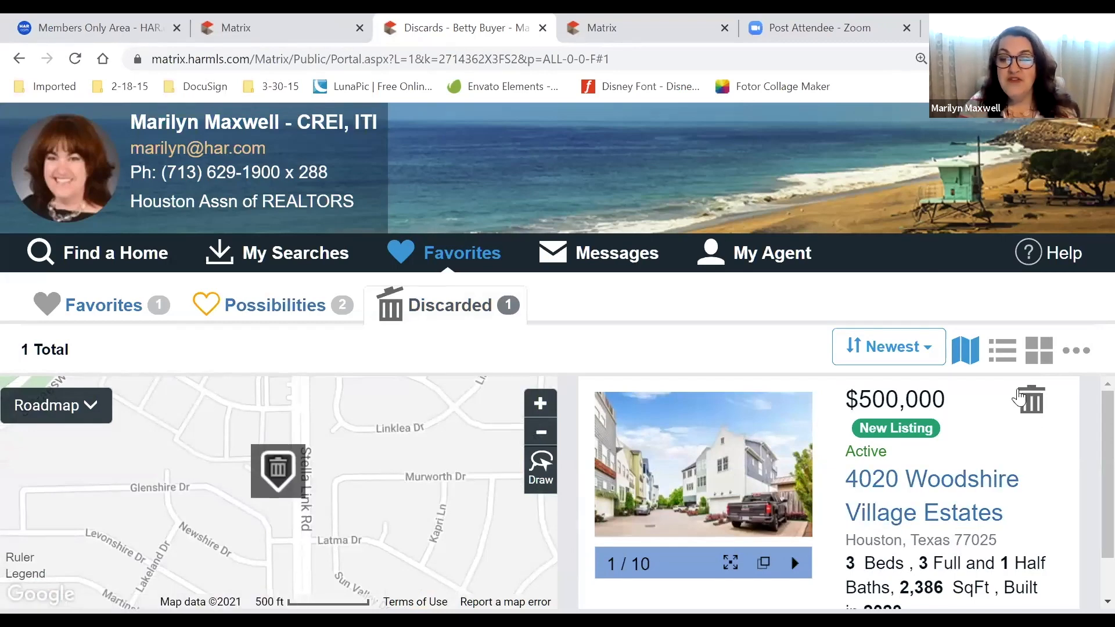
Check the discarded Woodshire listing's trash options, then go to My Searches
{"action": "left_click", "coordinate": [1034, 412]}
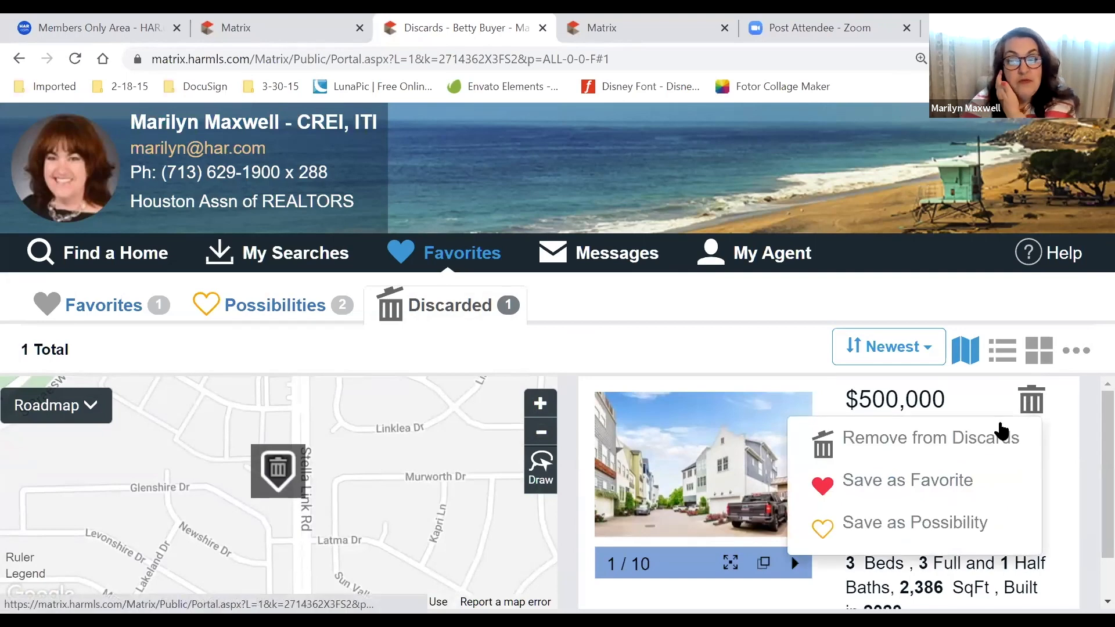
{"action": "left_click", "coordinate": [963, 400]}
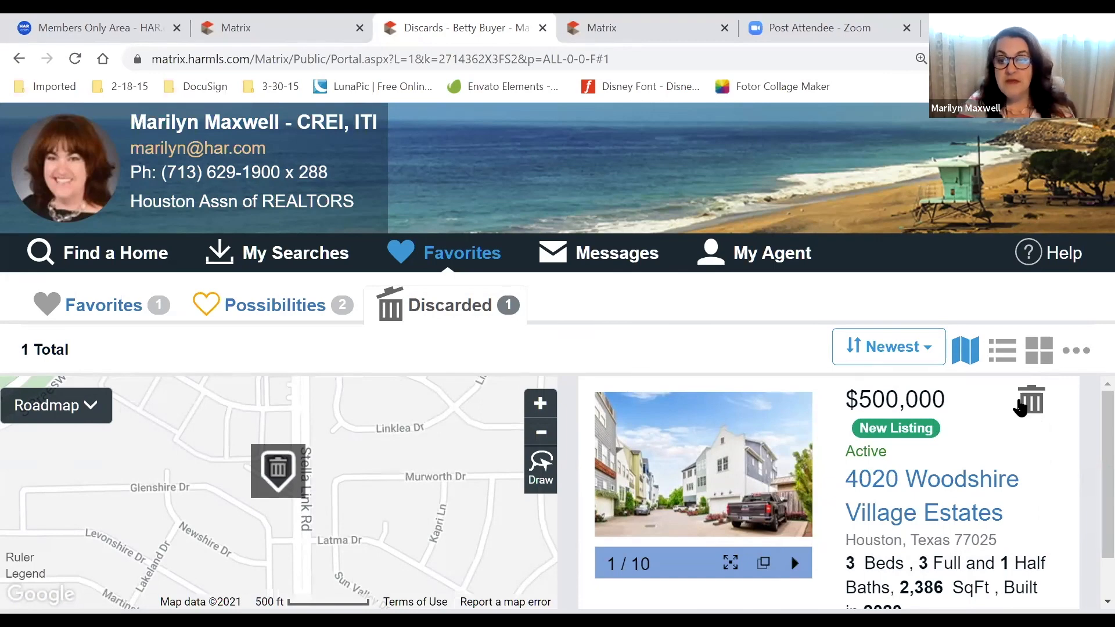
{"action": "left_click", "coordinate": [1033, 399]}
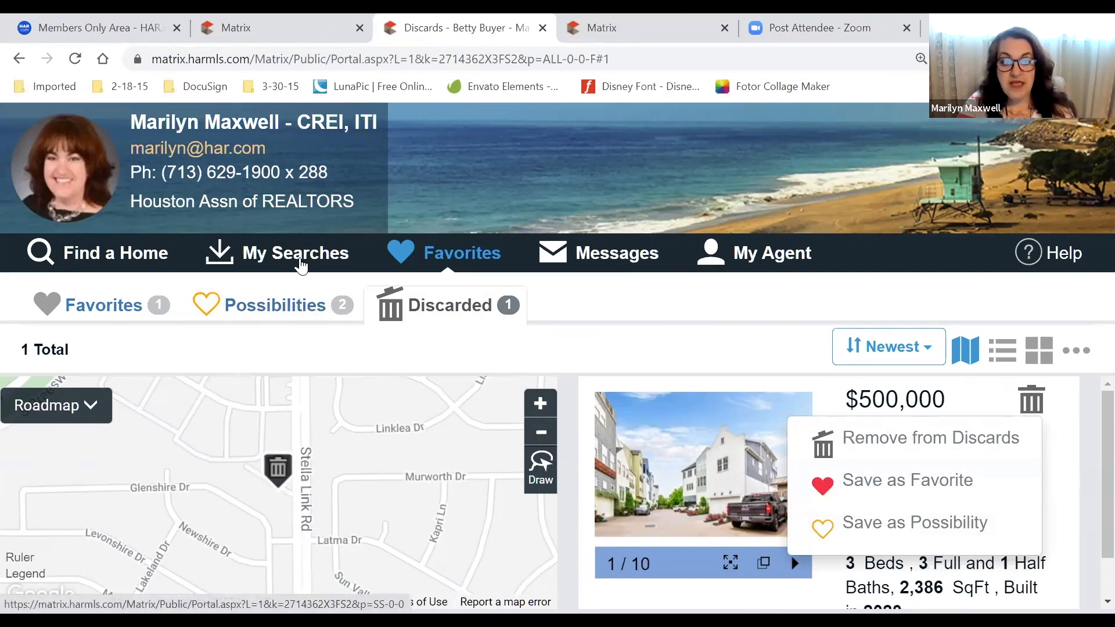
{"action": "left_click", "coordinate": [300, 267]}
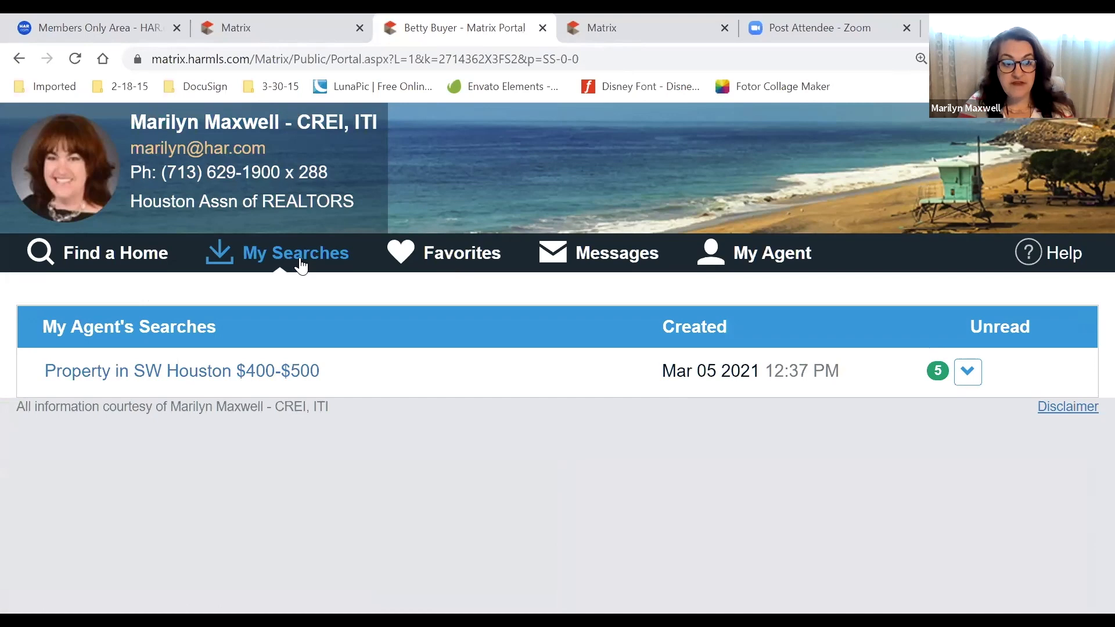
Look over the SW Houston search, then open the client's Messages list
{"action": "left_click_drag", "start_coordinate": [341, 386], "coordinate": [145, 383]}
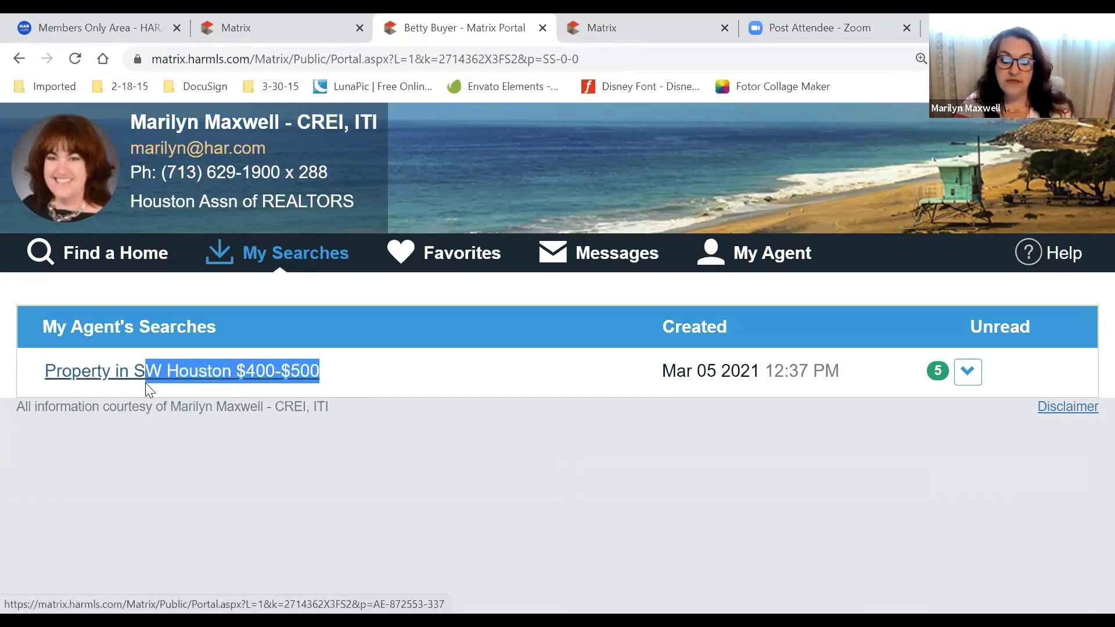
{"action": "left_click", "coordinate": [166, 440]}
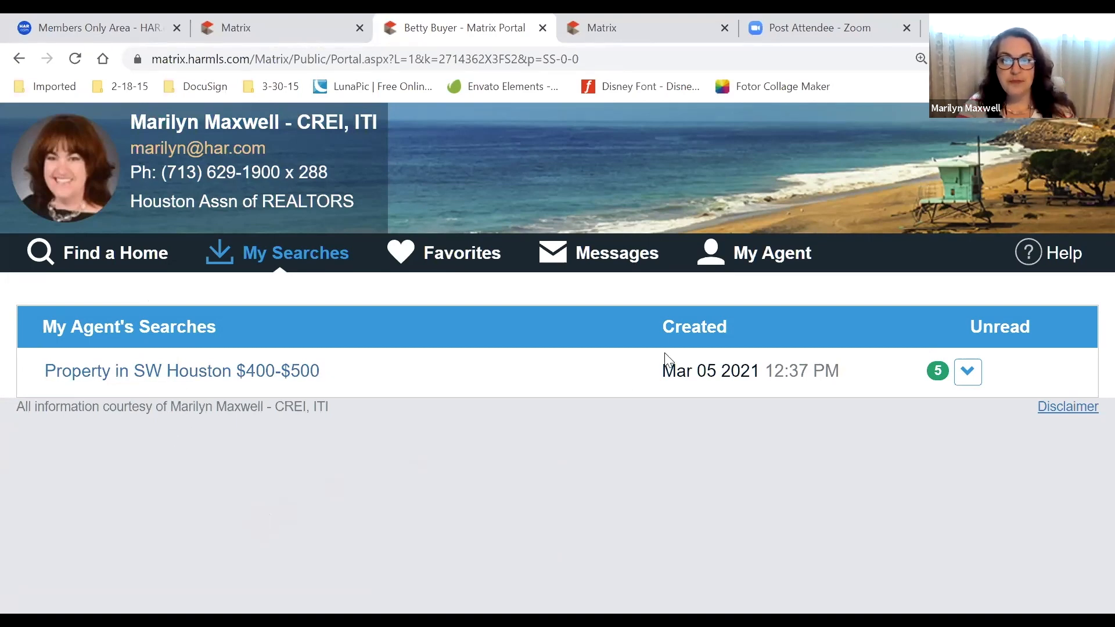
{"action": "left_click", "coordinate": [622, 258]}
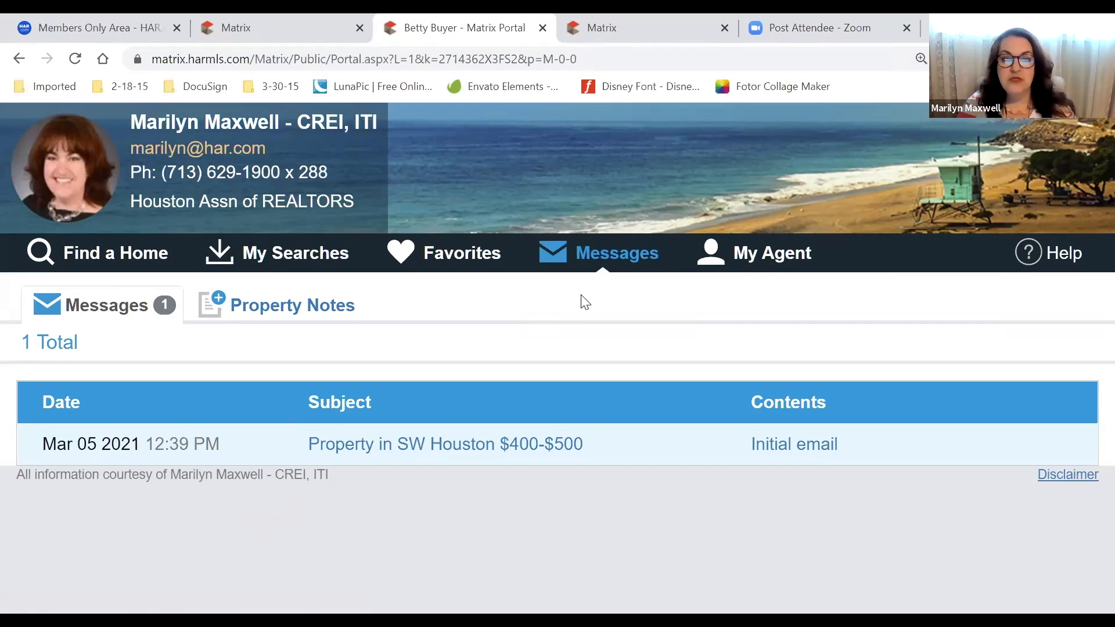
Read the My Agent About Me page, then close the client portal tab
{"action": "left_click", "coordinate": [767, 255]}
{"action": "scroll", "coordinate": [145, 392], "scroll_direction": "down", "scroll_amount": 5}
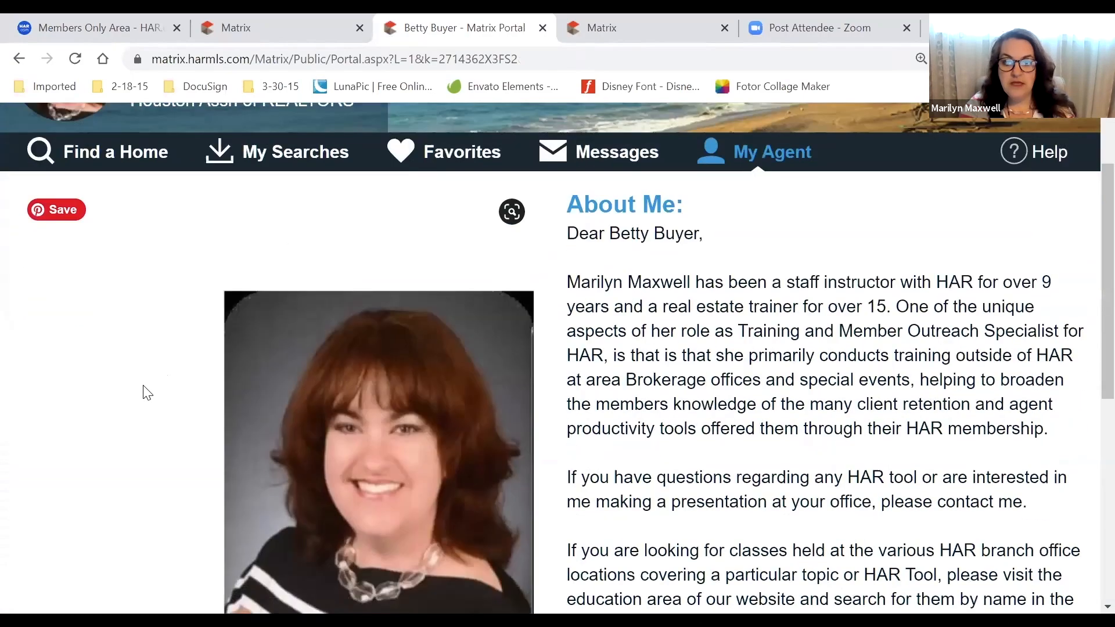
{"action": "scroll", "coordinate": [145, 398], "scroll_direction": "up", "scroll_amount": 5}
{"action": "scroll", "coordinate": [145, 397], "scroll_direction": "down", "scroll_amount": 4}
{"action": "scroll", "coordinate": [145, 398], "scroll_direction": "up", "scroll_amount": 4}
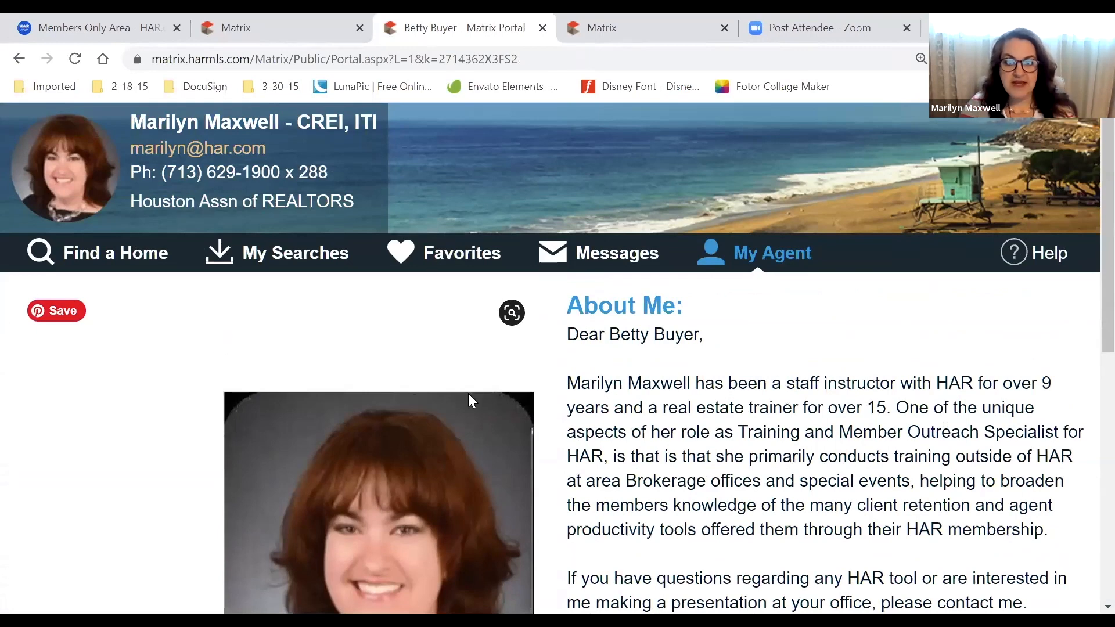
{"action": "left_click_drag", "start_coordinate": [665, 335], "coordinate": [883, 459]}
{"action": "left_click", "coordinate": [883, 459]}
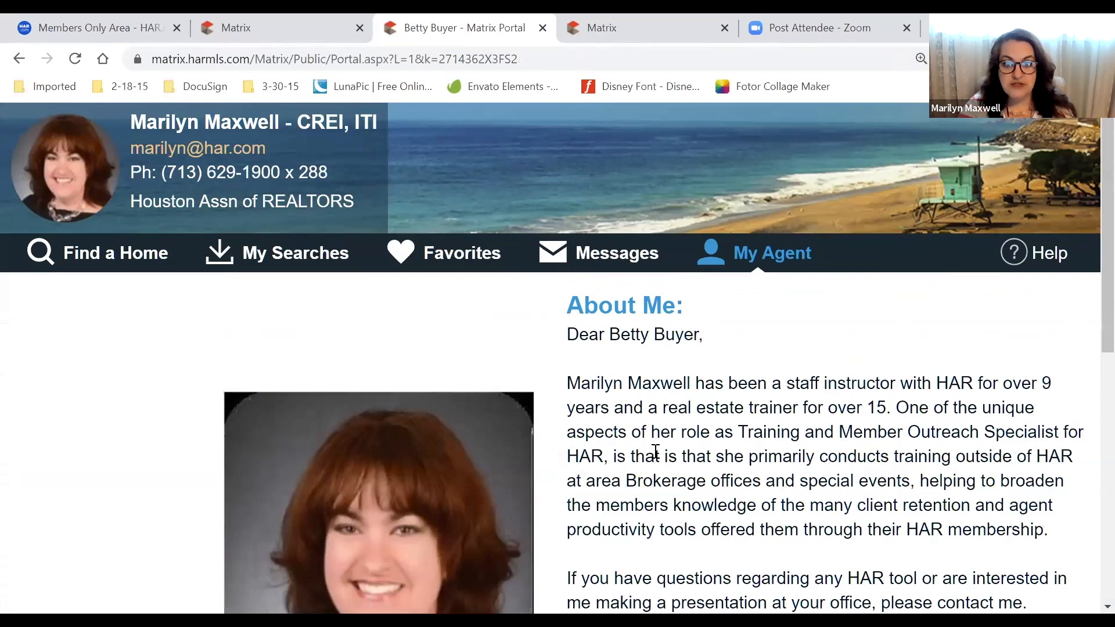
{"action": "scroll", "coordinate": [695, 434], "scroll_direction": "down", "scroll_amount": 2}
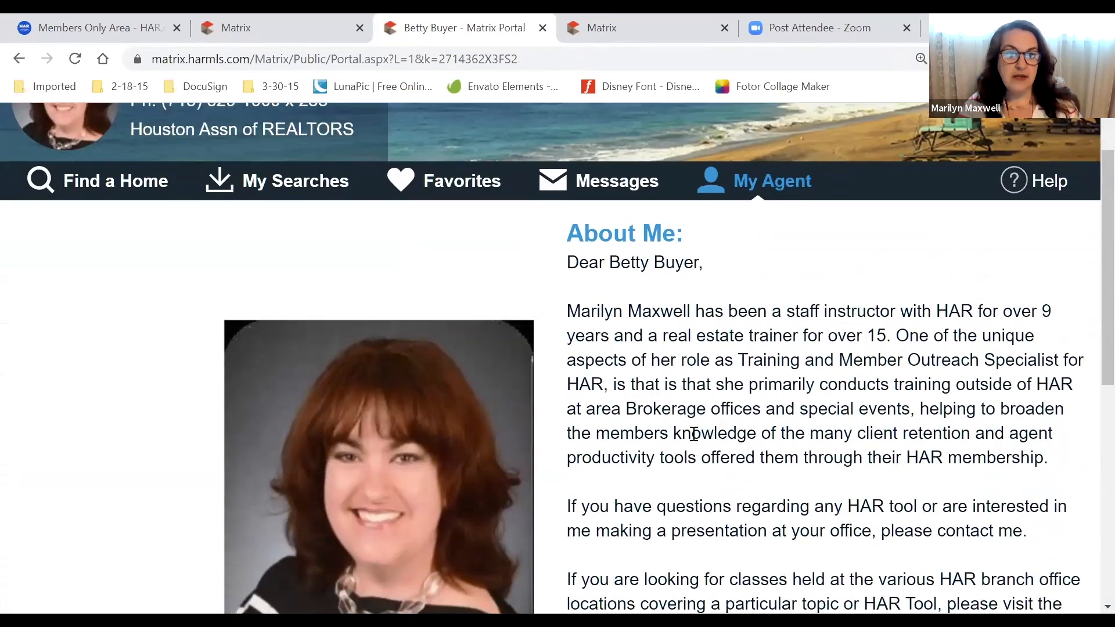
{"action": "scroll", "coordinate": [394, 157], "scroll_direction": "up", "scroll_amount": 2}
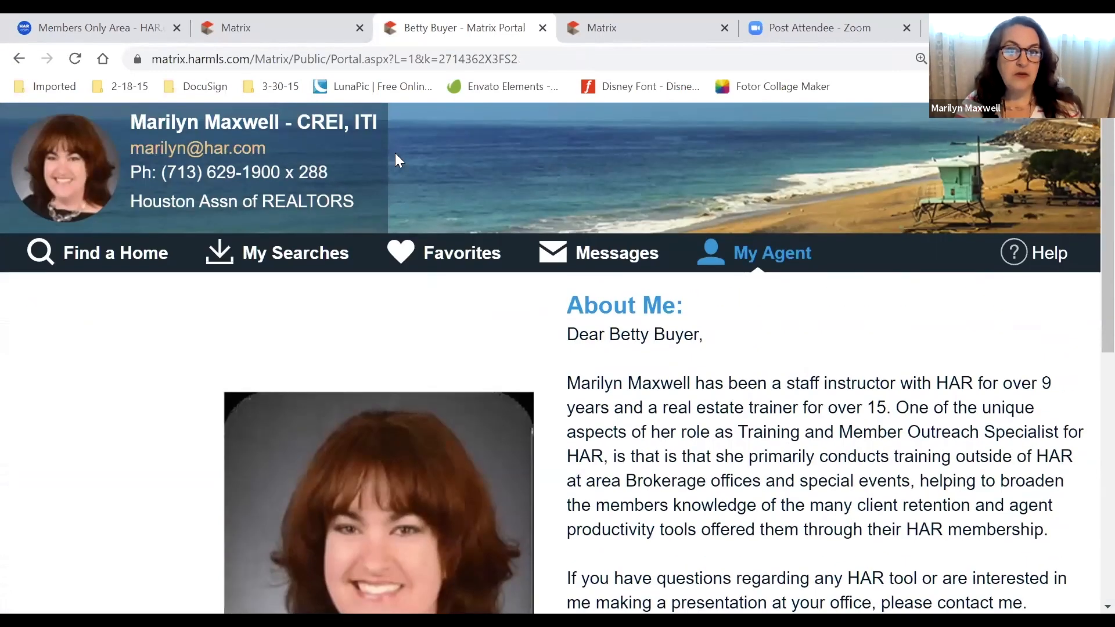
{"action": "left_click", "coordinate": [541, 28]}
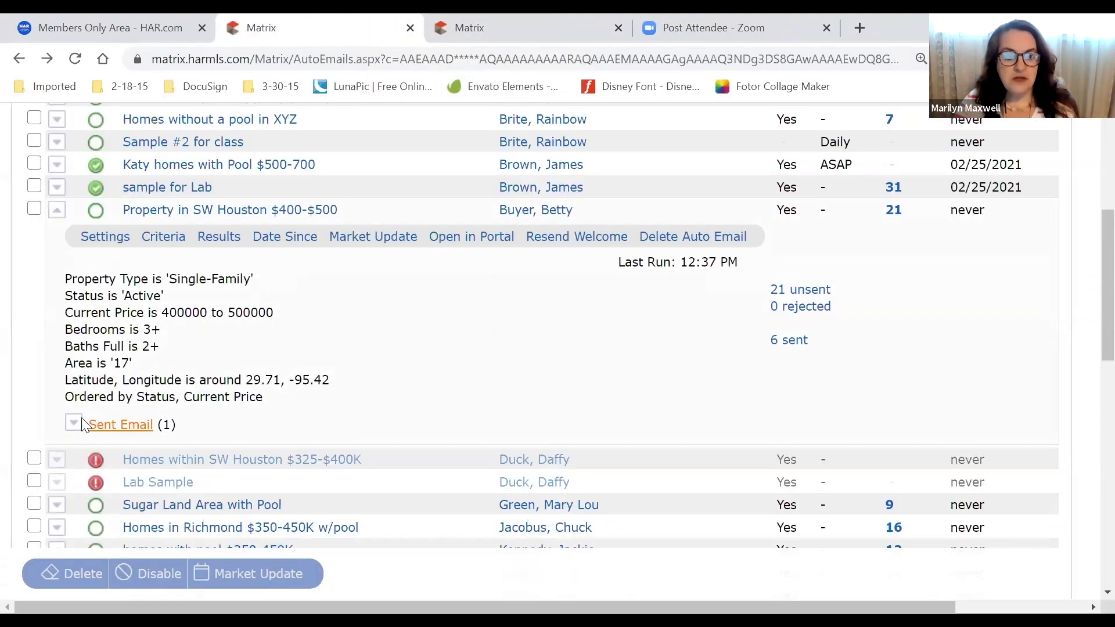
Go from My Matrix Summary to Settings and open My Information
{"action": "scroll", "coordinate": [81, 407], "scroll_direction": "up", "scroll_amount": 5}
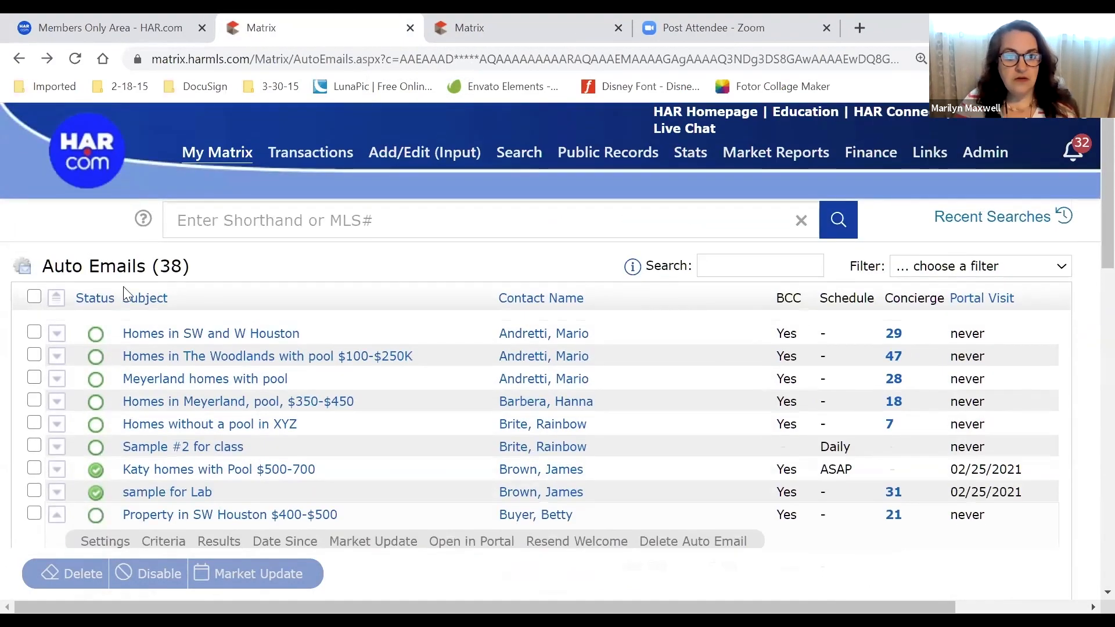
{"action": "mouse_move", "coordinate": [238, 148]}
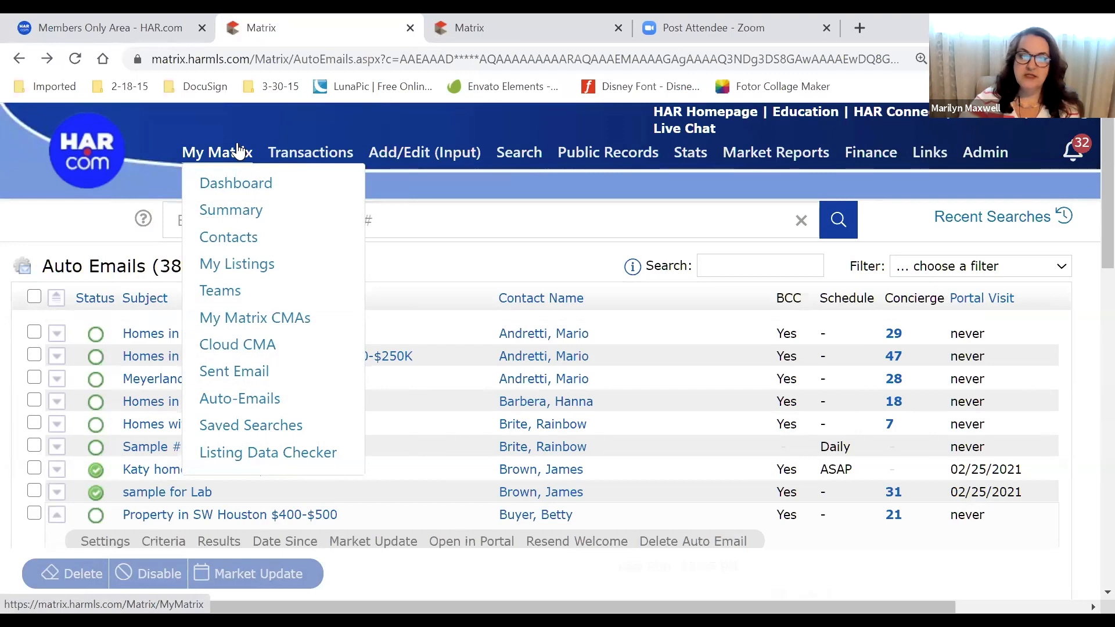
{"action": "left_click", "coordinate": [235, 214]}
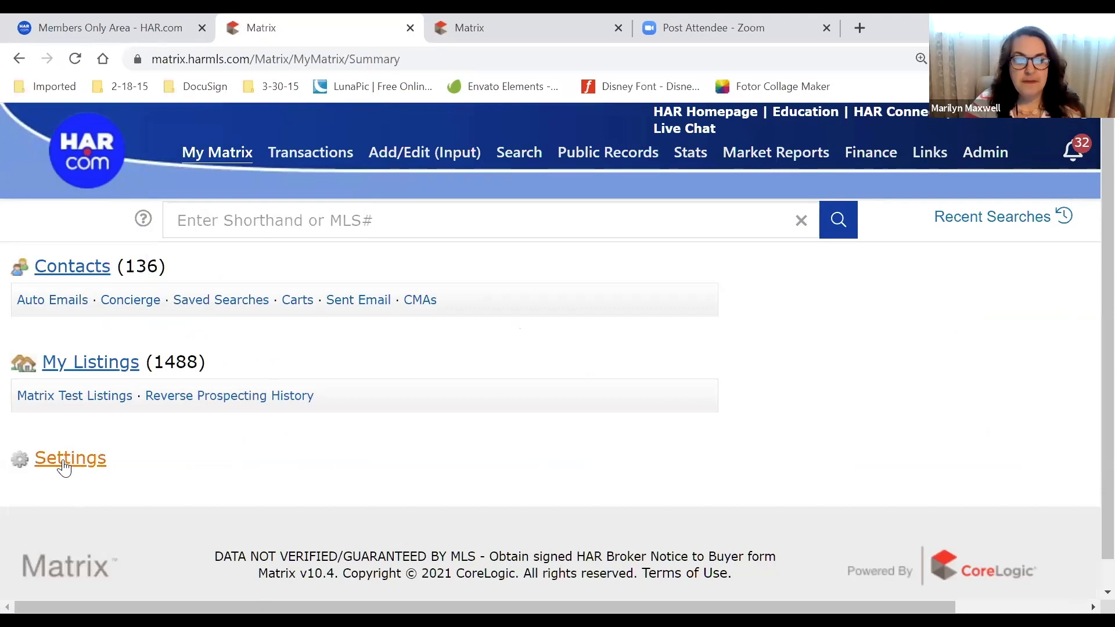
{"action": "left_click", "coordinate": [63, 464]}
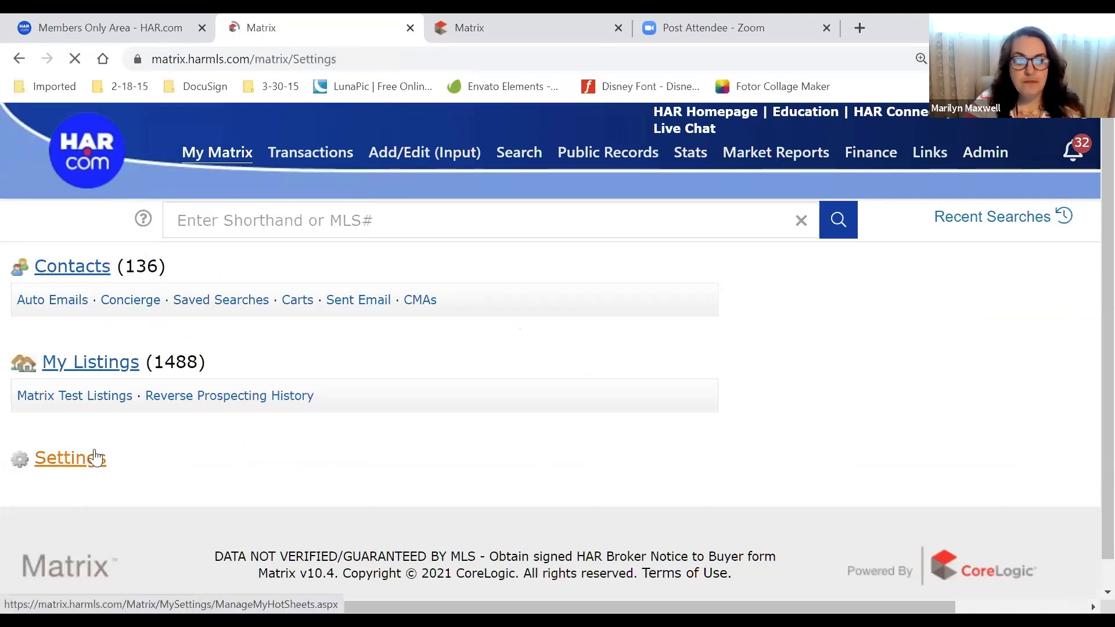
{"action": "left_click", "coordinate": [168, 375]}
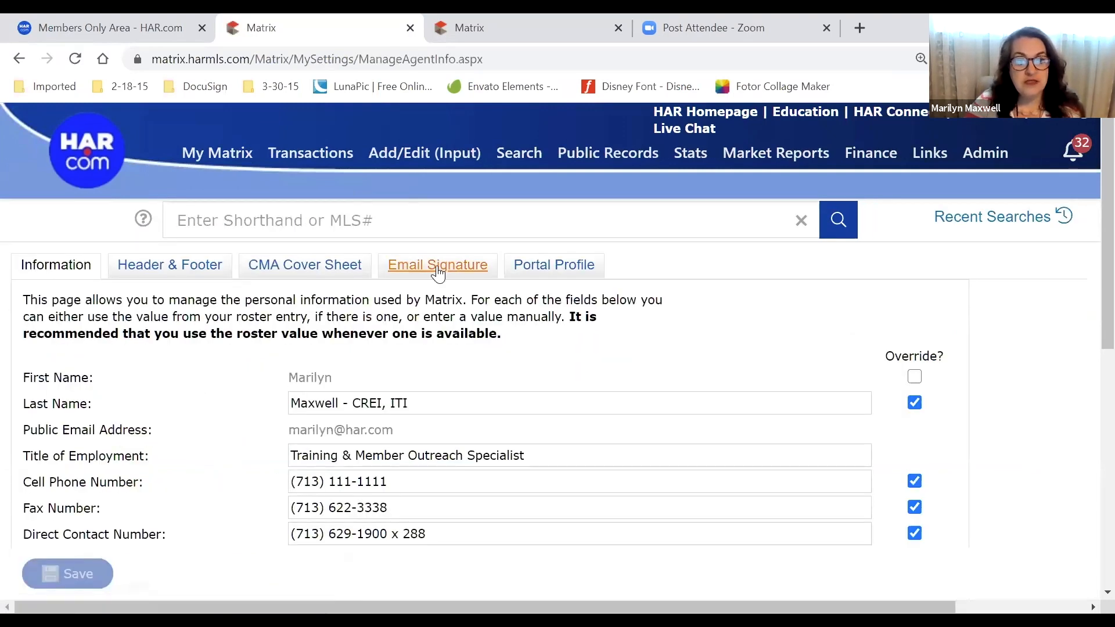
Open the Email Signature tab and review the current signature block
{"action": "scroll", "coordinate": [184, 377], "scroll_direction": "down", "scroll_amount": 5}
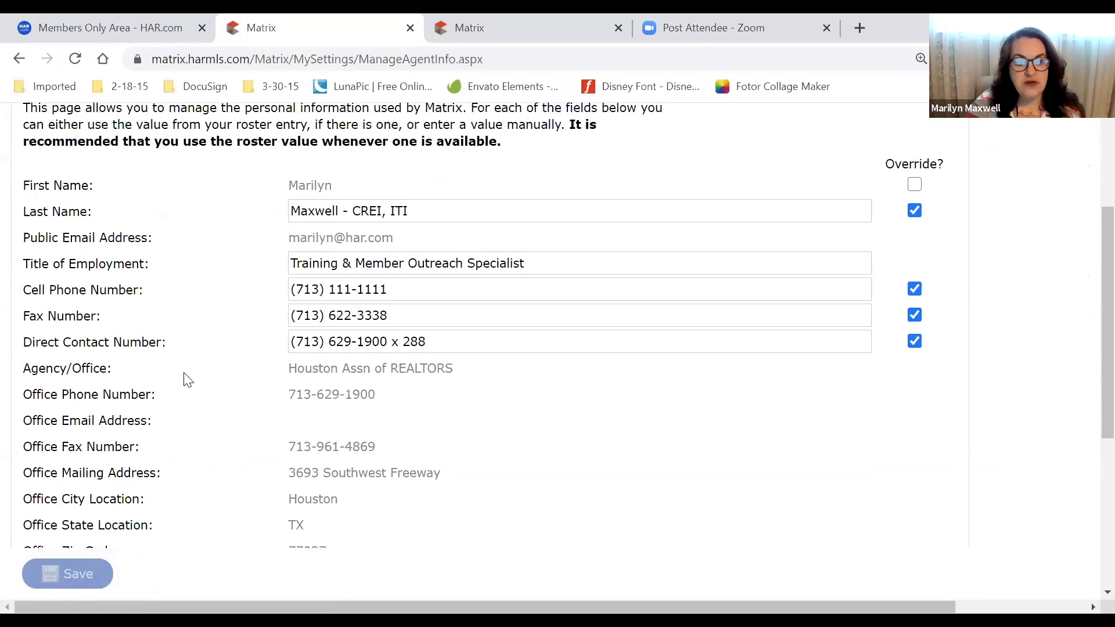
{"action": "scroll", "coordinate": [183, 383], "scroll_direction": "down", "scroll_amount": 3}
{"action": "scroll", "coordinate": [186, 385], "scroll_direction": "up", "scroll_amount": 4}
{"action": "scroll", "coordinate": [189, 387], "scroll_direction": "down", "scroll_amount": 1}
{"action": "scroll", "coordinate": [189, 388], "scroll_direction": "up", "scroll_amount": 4}
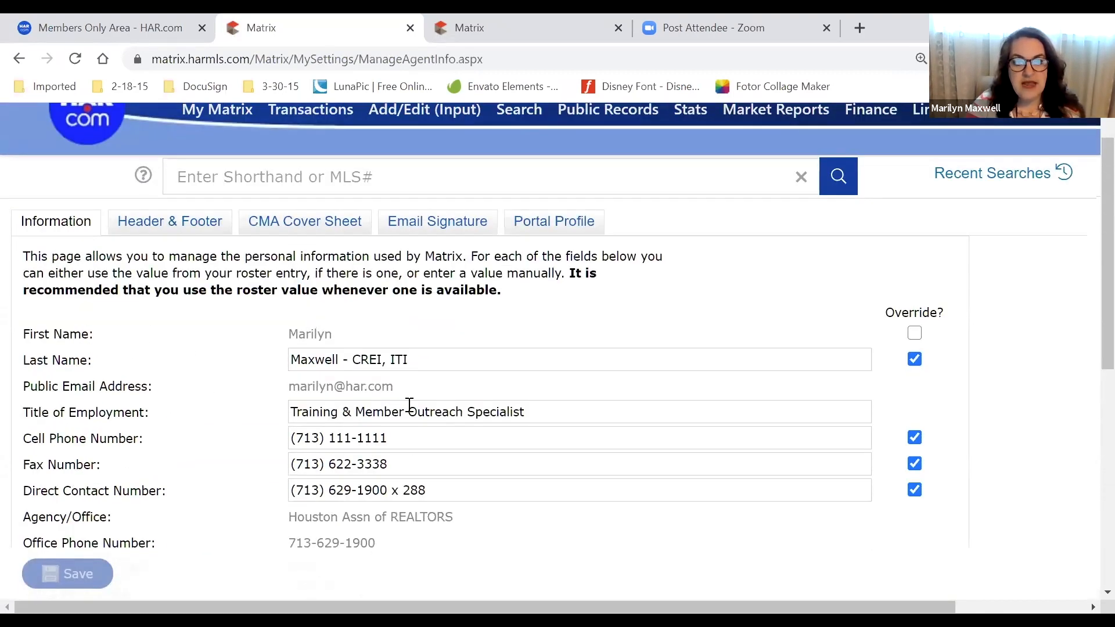
{"action": "left_click", "coordinate": [437, 222]}
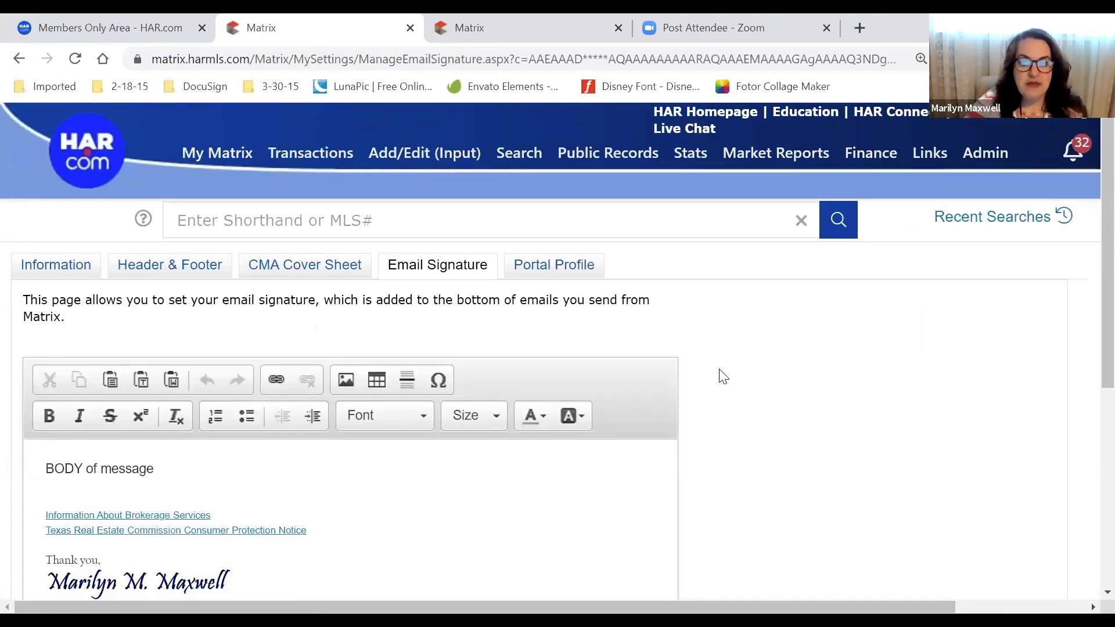
{"action": "scroll", "coordinate": [809, 383], "scroll_direction": "down", "scroll_amount": 1}
{"action": "scroll", "coordinate": [809, 383], "scroll_direction": "down", "scroll_amount": 3}
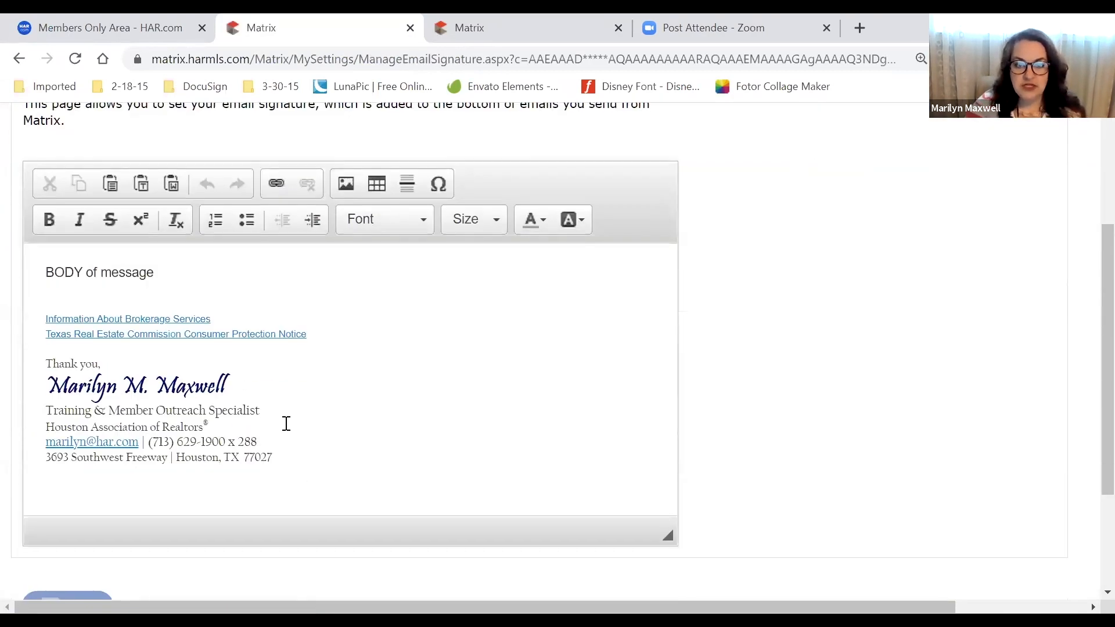
{"action": "scroll", "coordinate": [430, 442], "scroll_direction": "down", "scroll_amount": 3}
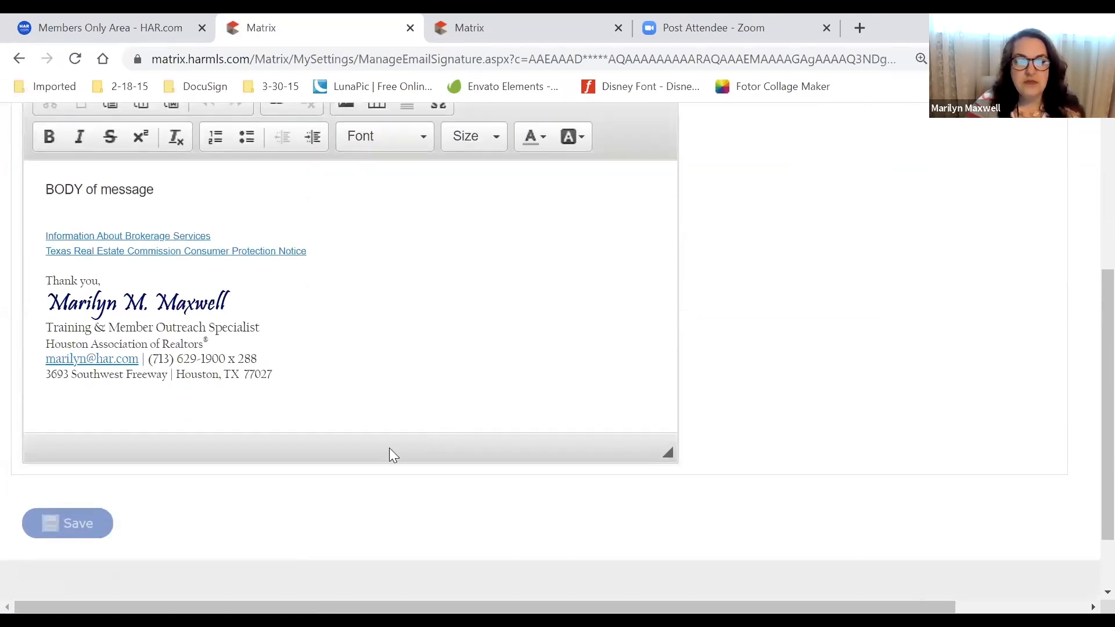
{"action": "scroll", "coordinate": [779, 388], "scroll_direction": "up", "scroll_amount": 6}
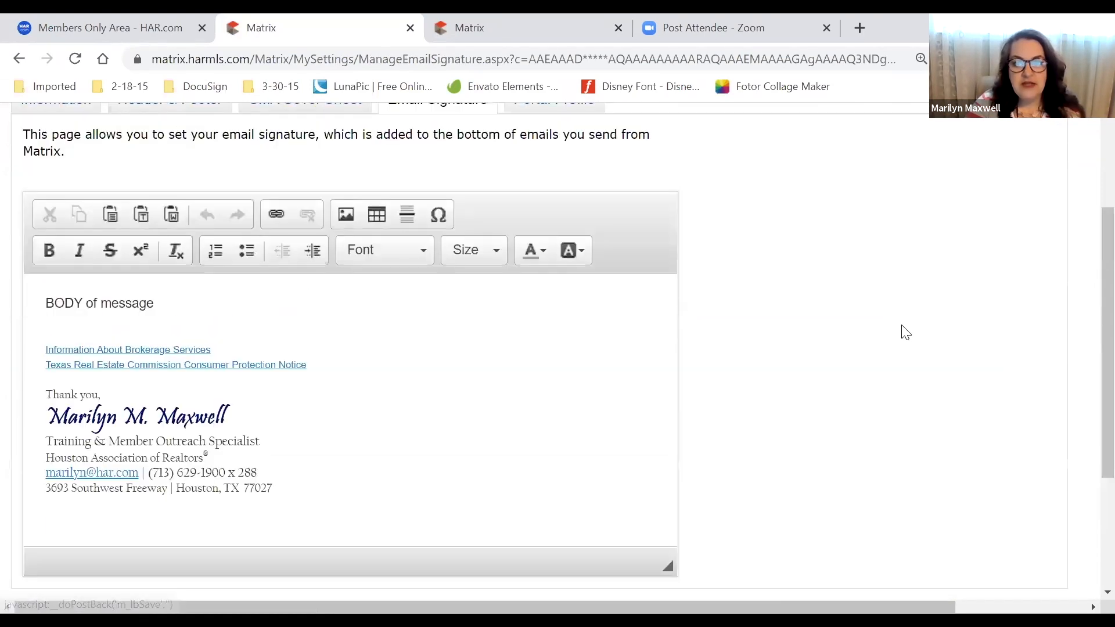
Open the Portal Profile tab and expand the Photo section to review it
{"action": "left_click", "coordinate": [557, 266]}
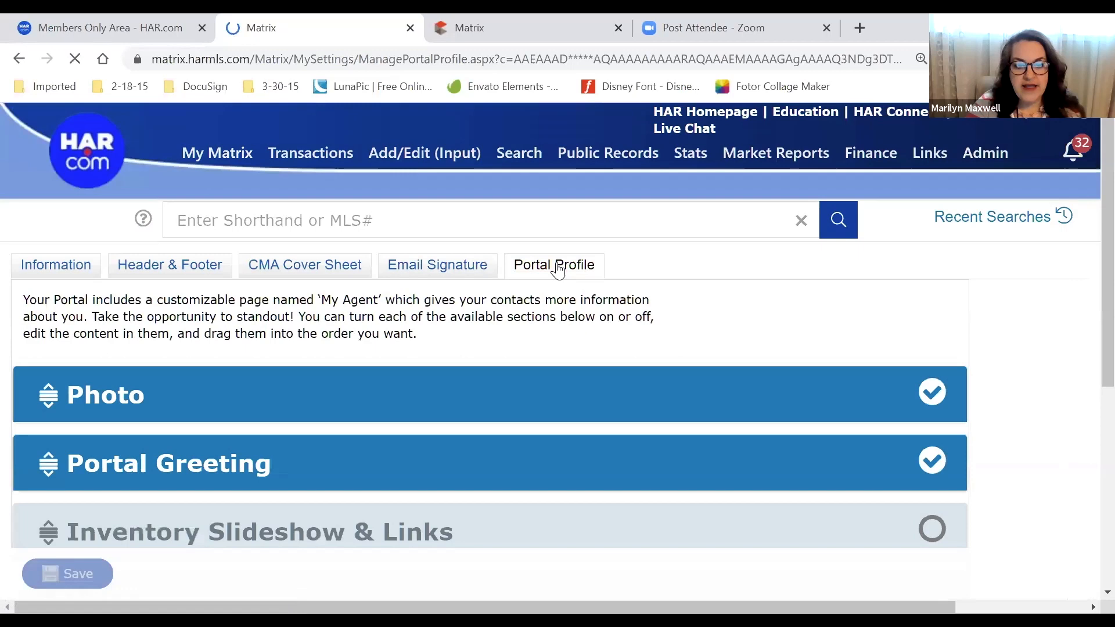
{"action": "left_click", "coordinate": [579, 382]}
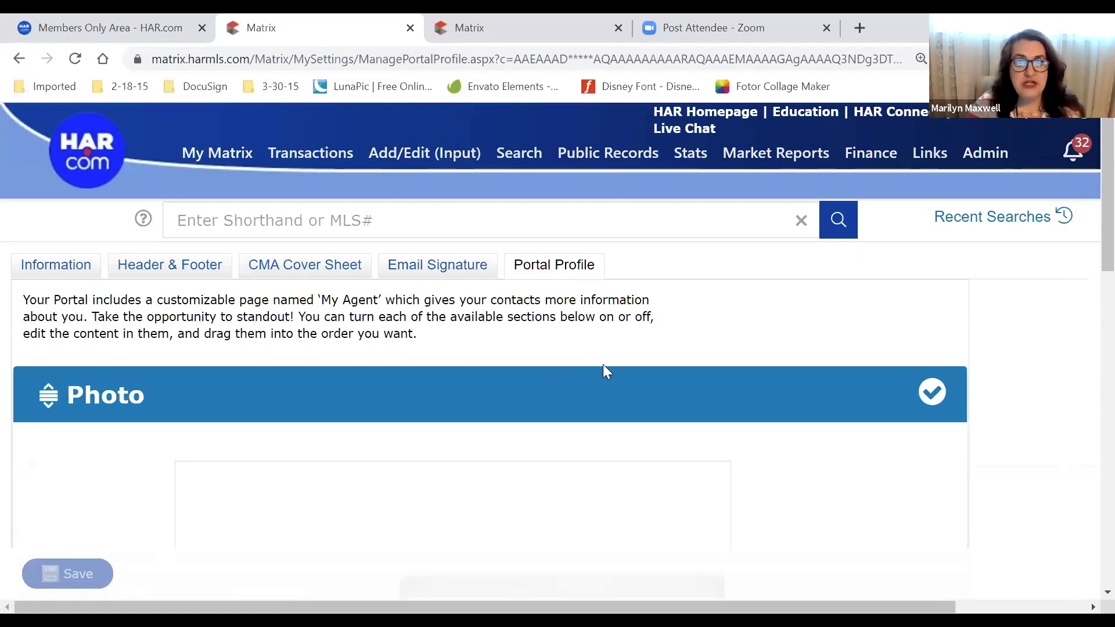
{"action": "scroll", "coordinate": [1024, 348], "scroll_direction": "down", "scroll_amount": 2}
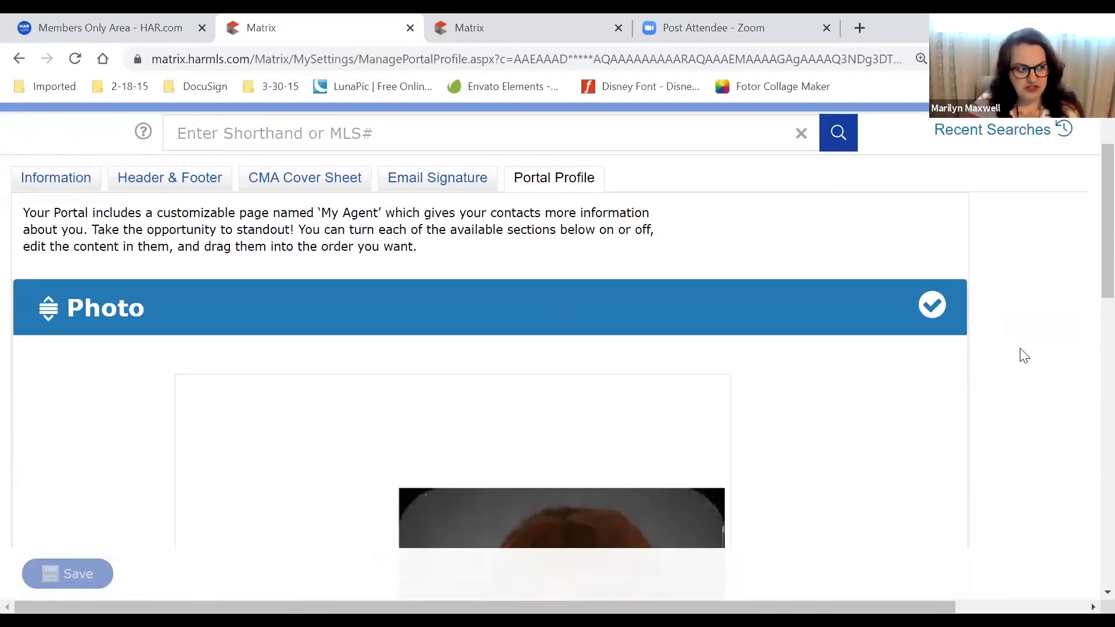
{"action": "scroll", "coordinate": [1024, 356], "scroll_direction": "down", "scroll_amount": 7}
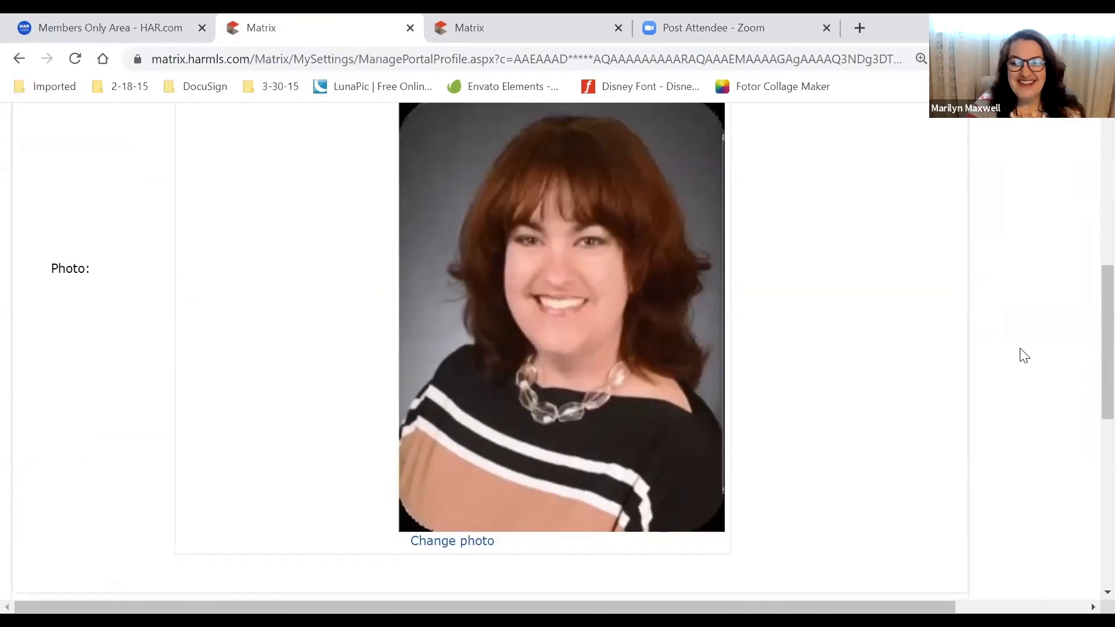
{"action": "scroll", "coordinate": [1024, 356], "scroll_direction": "down", "scroll_amount": 4}
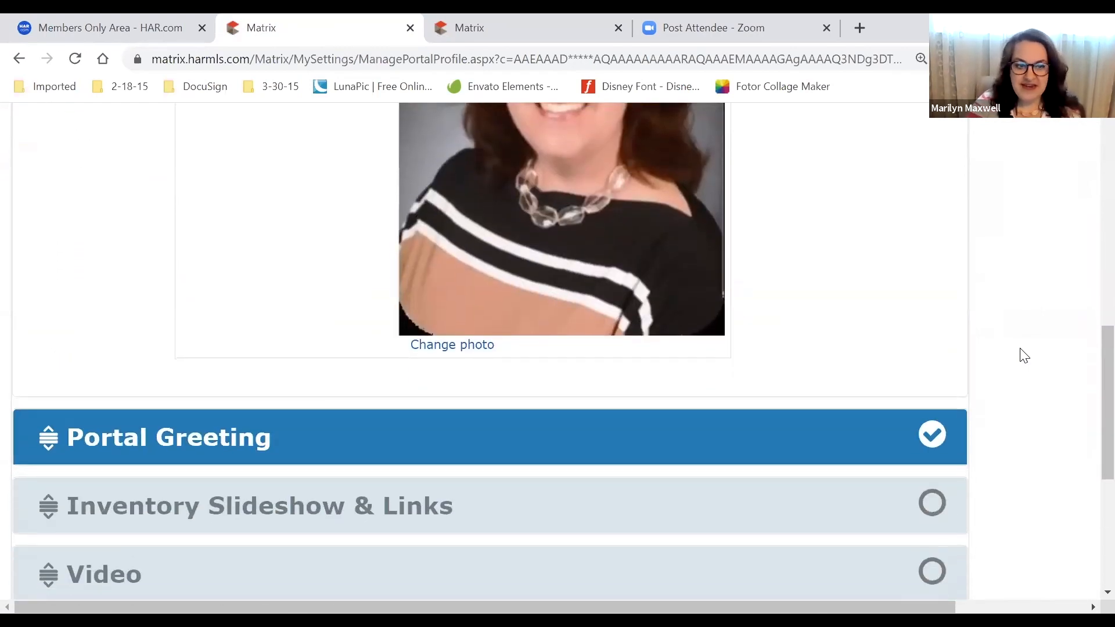
{"action": "scroll", "coordinate": [1024, 356], "scroll_direction": "down", "scroll_amount": 1}
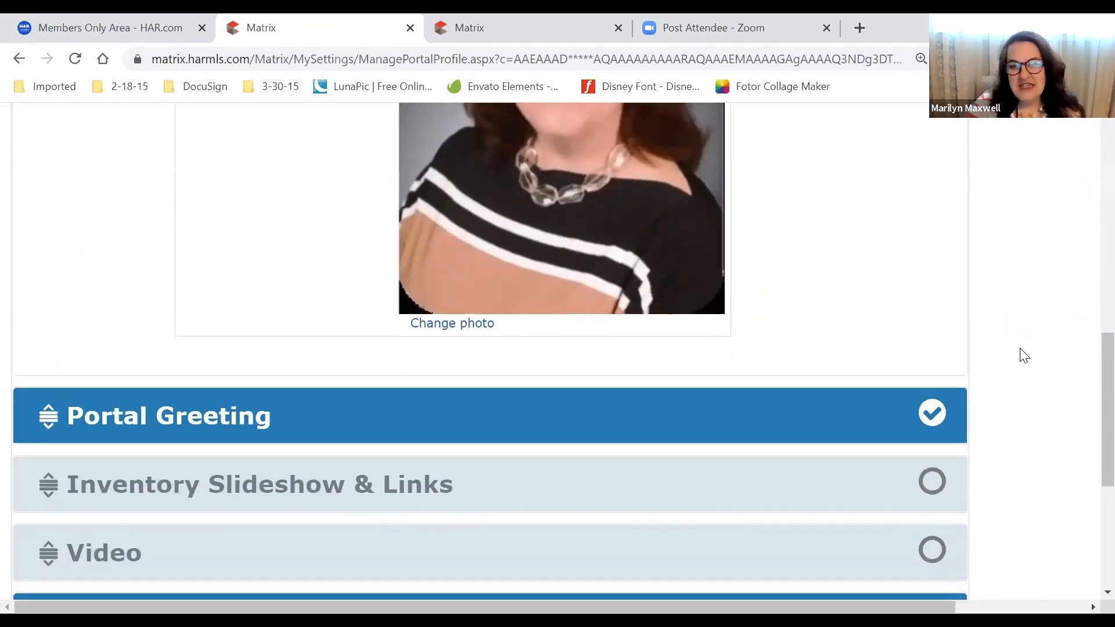
{"action": "scroll", "coordinate": [1024, 356], "scroll_direction": "down", "scroll_amount": 1}
{"action": "scroll", "coordinate": [1023, 355], "scroll_direction": "up", "scroll_amount": 5}
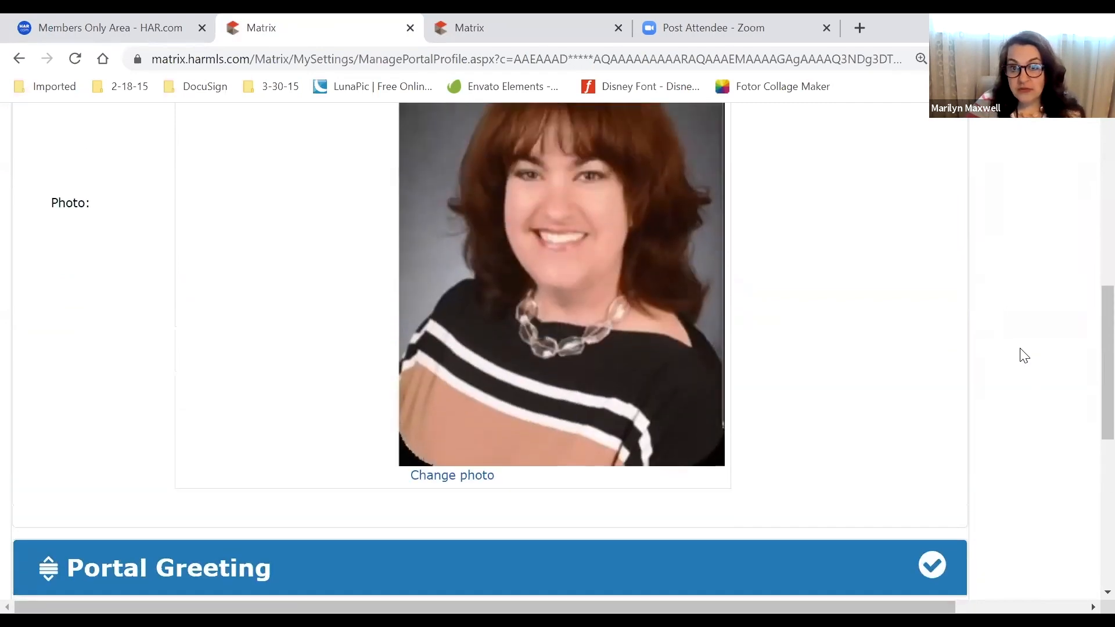
{"action": "scroll", "coordinate": [1024, 355], "scroll_direction": "up", "scroll_amount": 3}
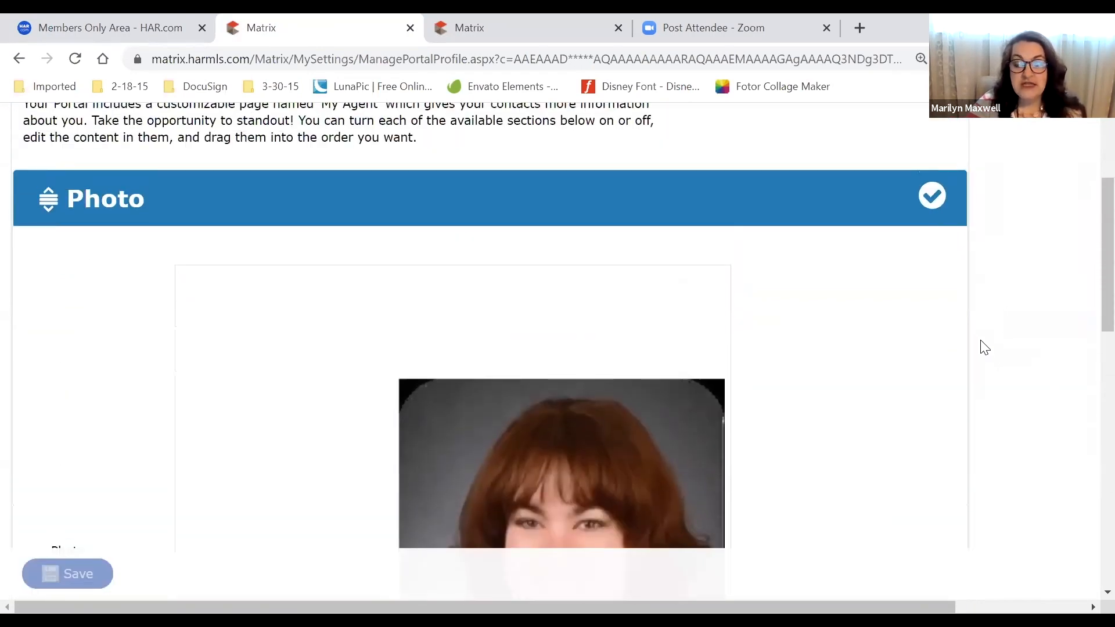
Switch off the Photo, Portal Greeting and Contact Information sections
{"action": "left_click", "coordinate": [937, 201]}
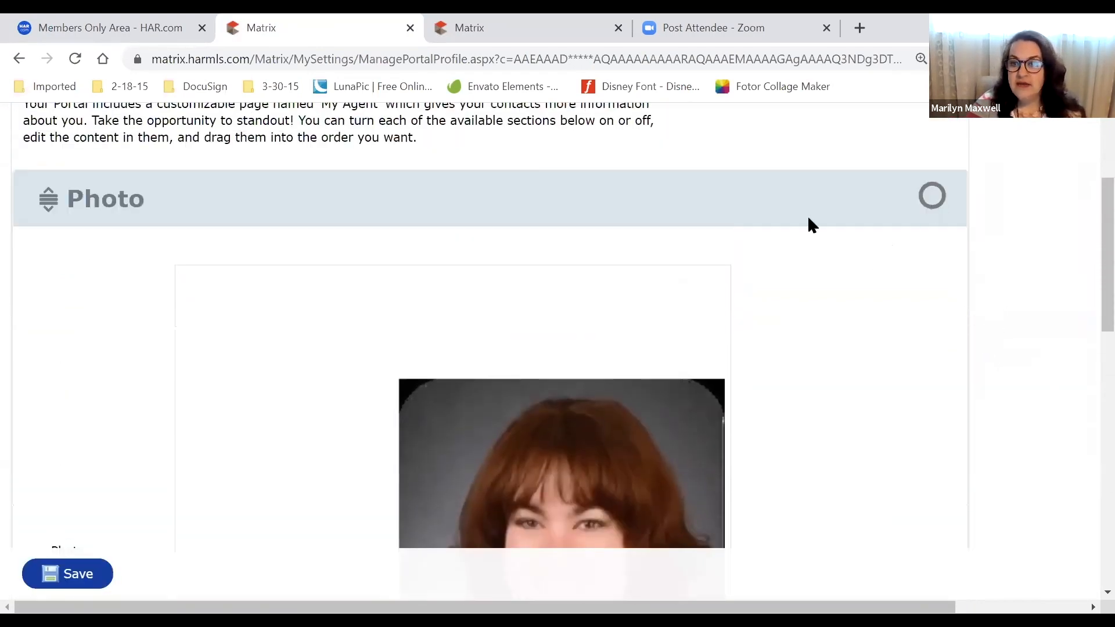
{"action": "left_click", "coordinate": [137, 211]}
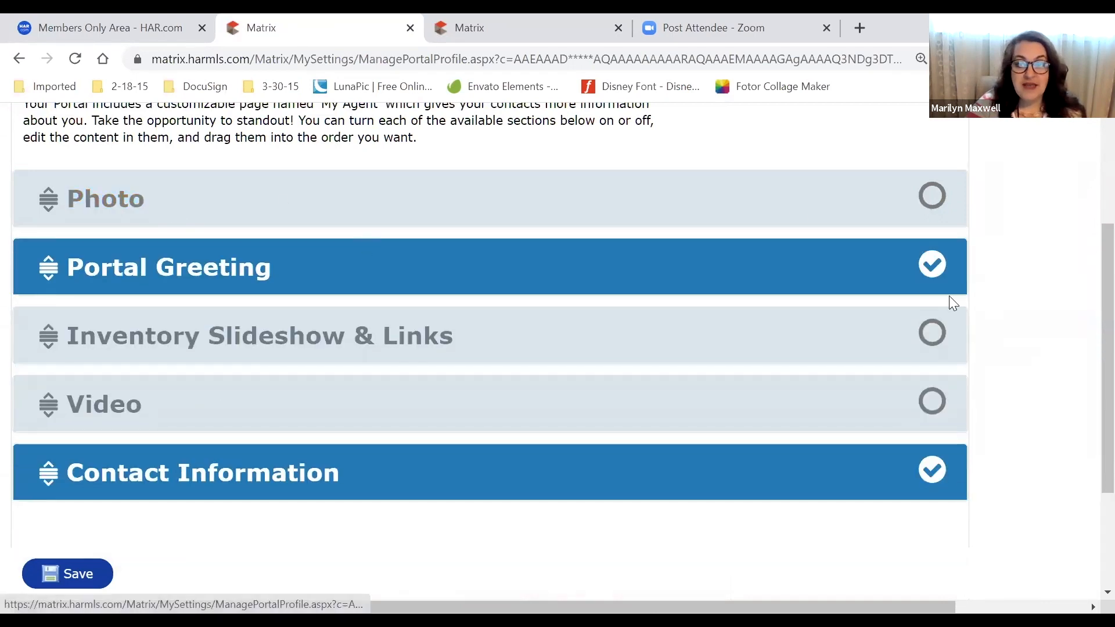
{"action": "left_click", "coordinate": [923, 264]}
{"action": "left_click", "coordinate": [927, 471]}
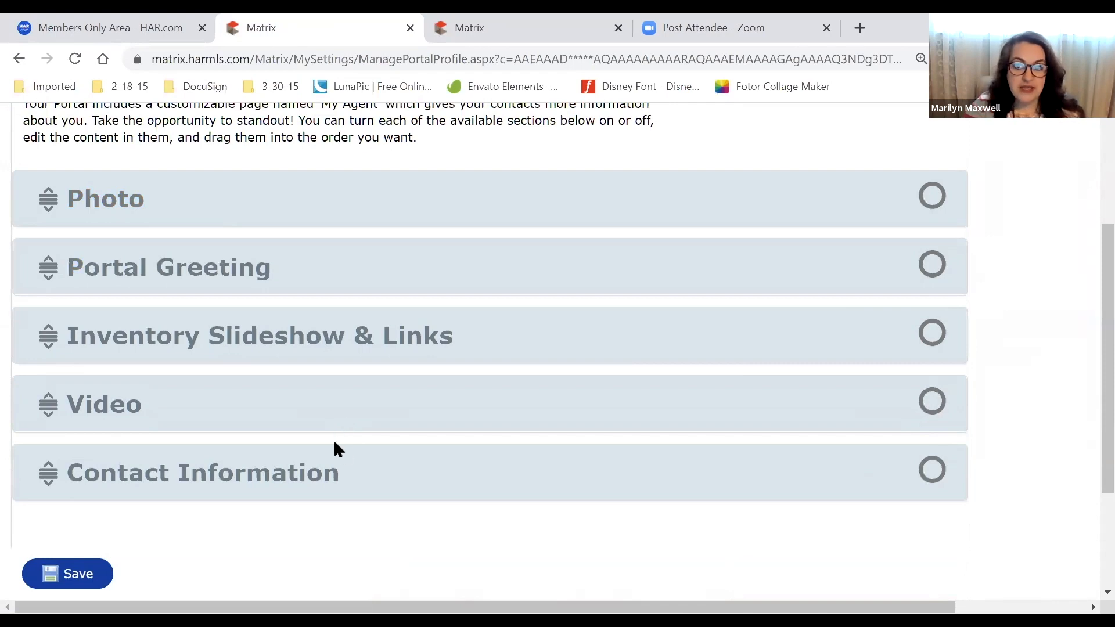
Expand the Portal Greeting section and read its greeting text
{"action": "left_click", "coordinate": [266, 271]}
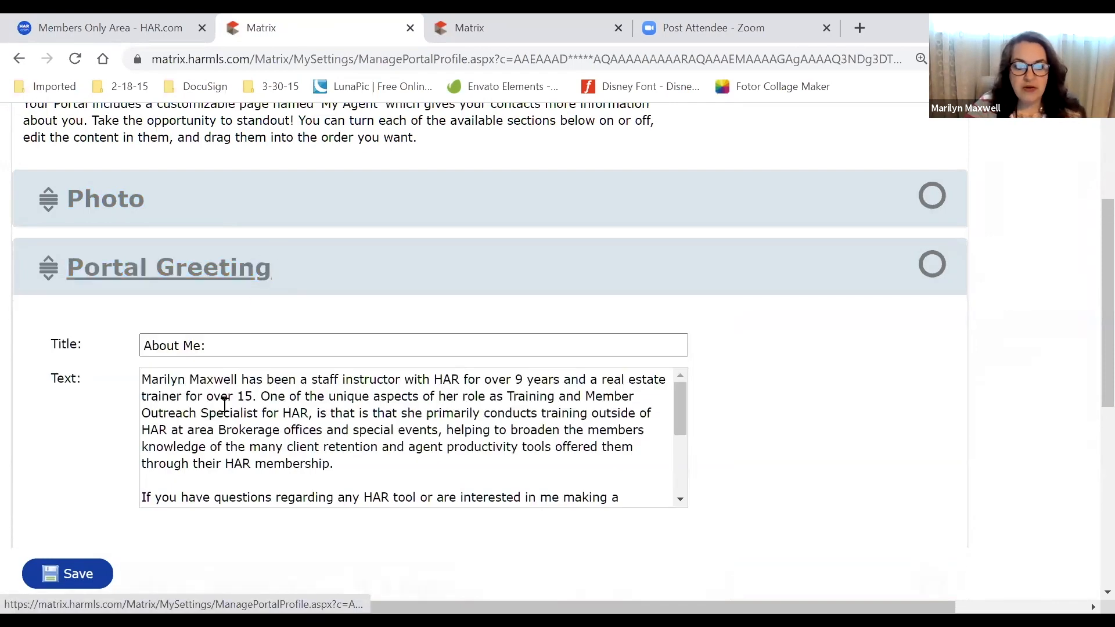
{"action": "left_click_drag", "start_coordinate": [266, 430], "coordinate": [376, 504]}
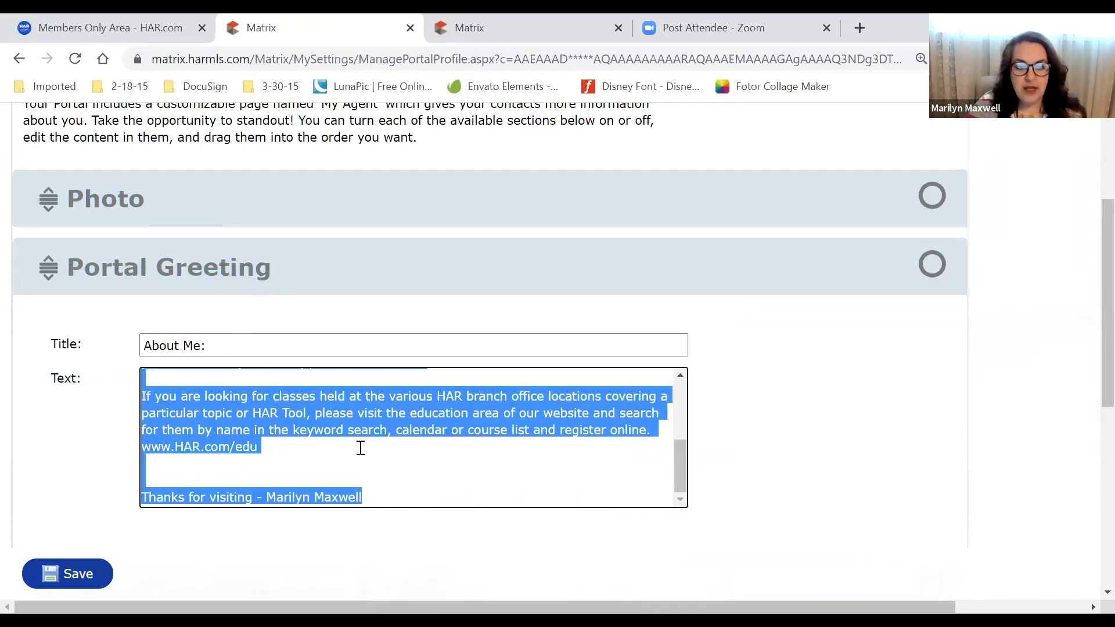
{"action": "scroll", "coordinate": [360, 448], "scroll_direction": "up", "scroll_amount": 2}
{"action": "scroll", "coordinate": [360, 448], "scroll_direction": "up", "scroll_amount": 1}
{"action": "left_click", "coordinate": [364, 446]}
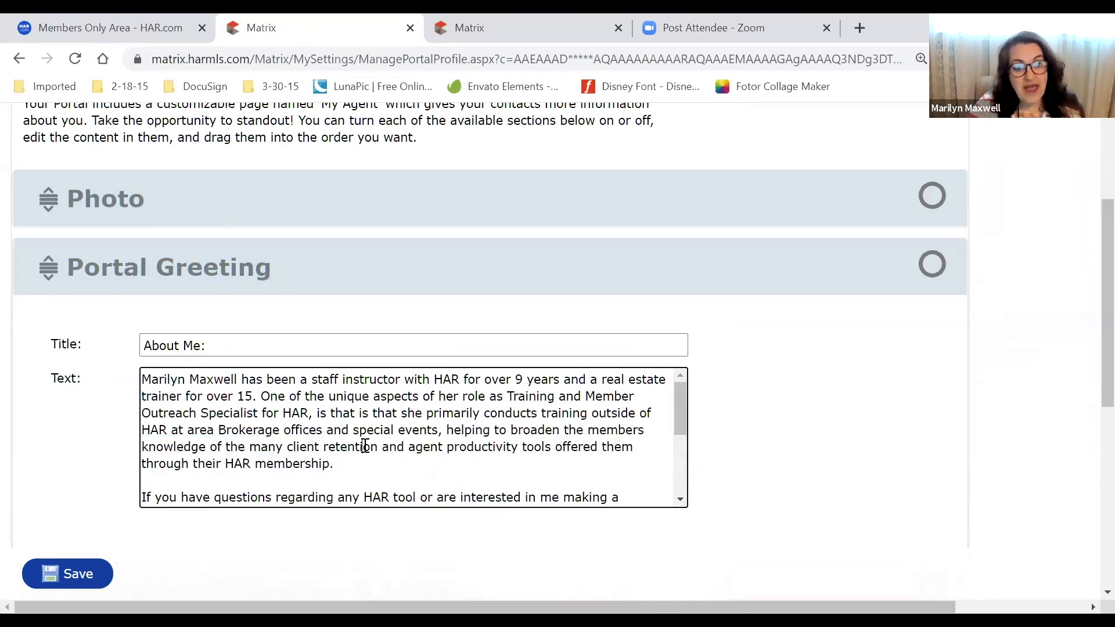
{"action": "left_click_drag", "start_coordinate": [357, 413], "coordinate": [305, 442]}
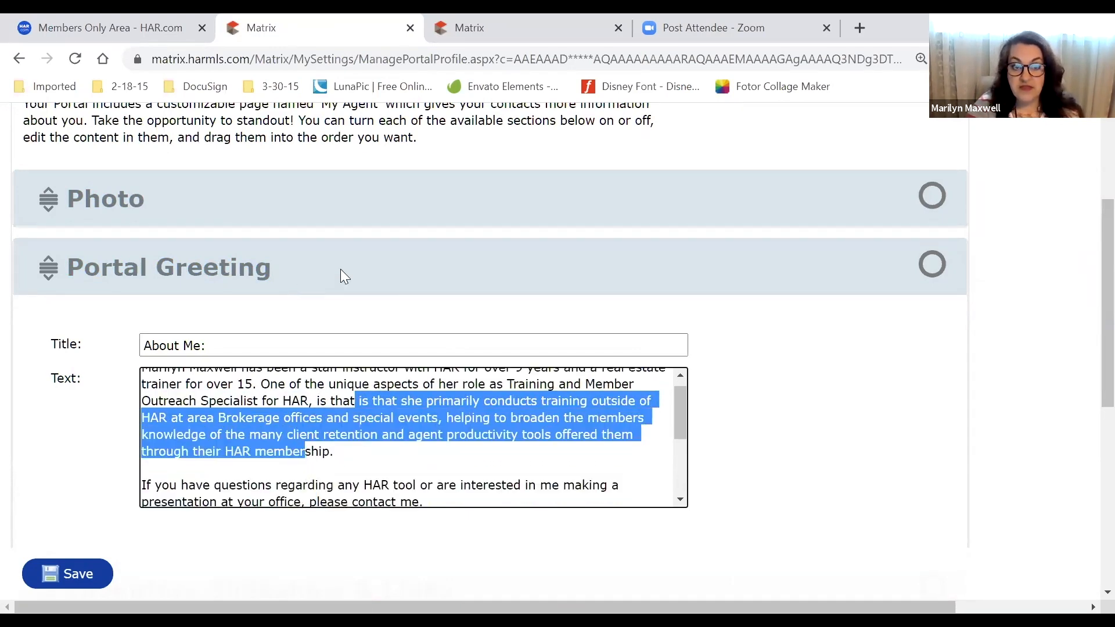
{"action": "left_click", "coordinate": [340, 269]}
Review the Inventory Slideshow & Links labels, including My Active Listings and My Firm new listings
{"action": "left_click", "coordinate": [482, 335]}
{"action": "left_click_drag", "start_coordinate": [231, 443], "coordinate": [246, 461]}
{"action": "left_click_drag", "start_coordinate": [361, 485], "coordinate": [249, 485]}
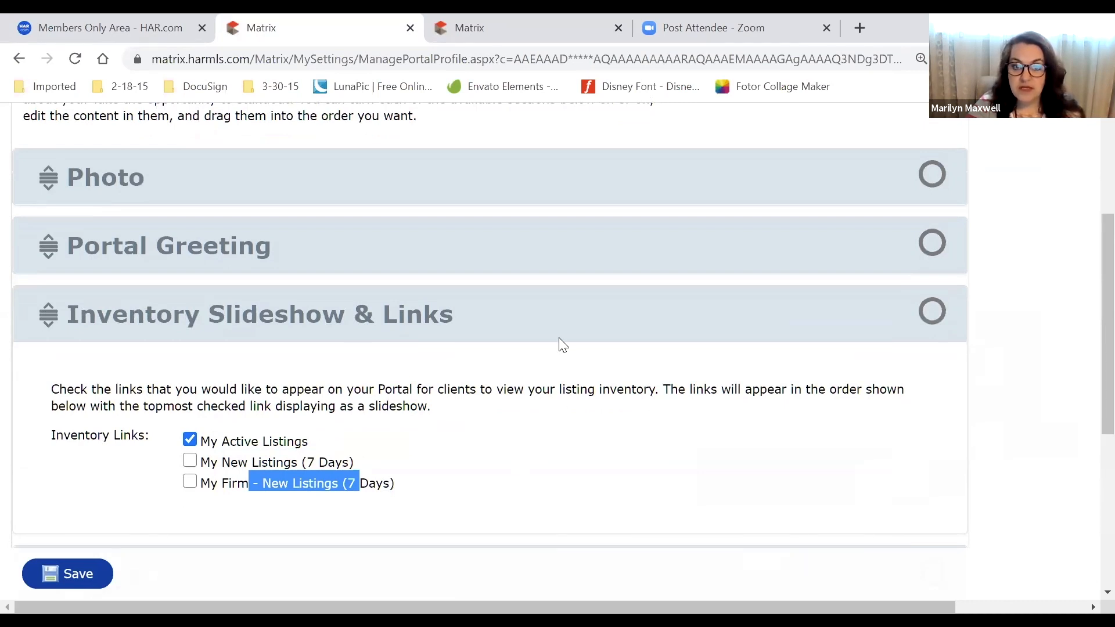
{"action": "left_click", "coordinate": [188, 471]}
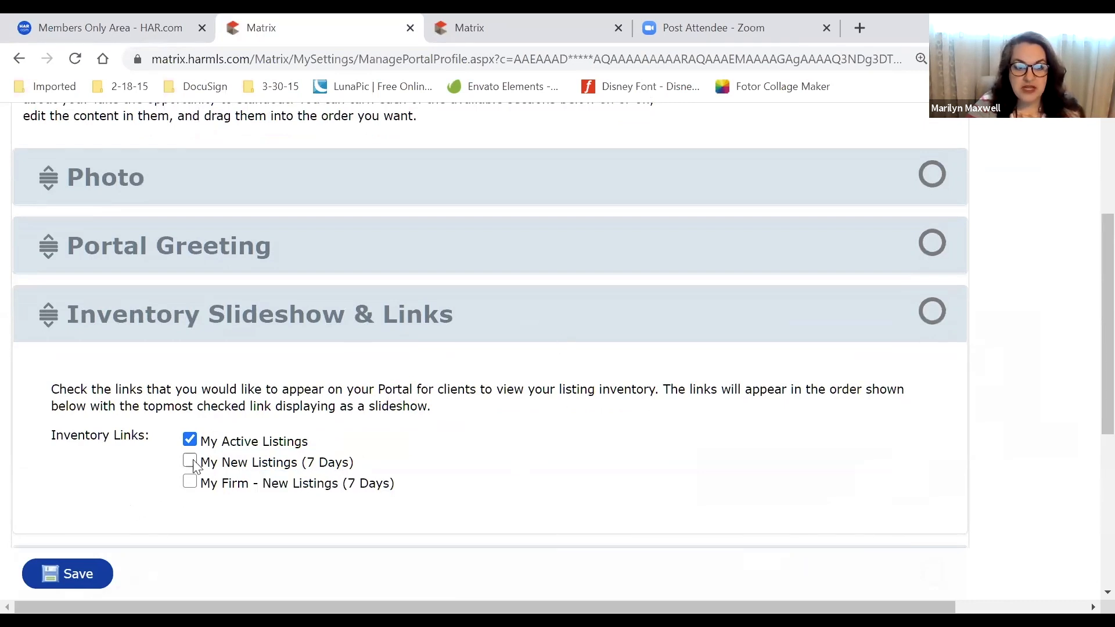
{"action": "left_click", "coordinate": [502, 325]}
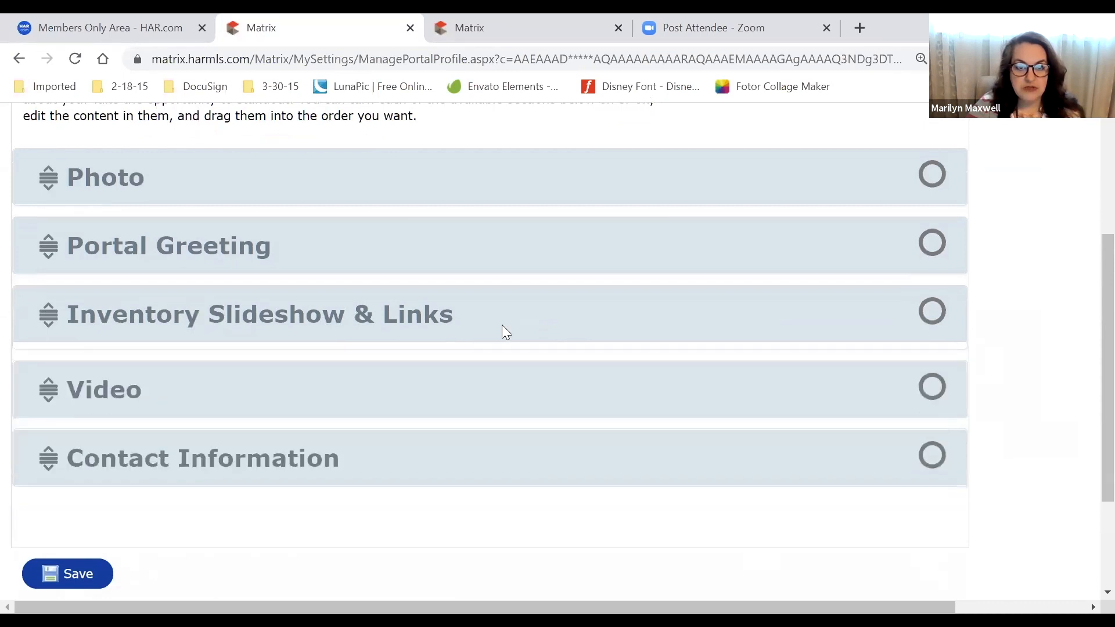
Review the Video section's title and YouTube URL
{"action": "left_click", "coordinate": [424, 407]}
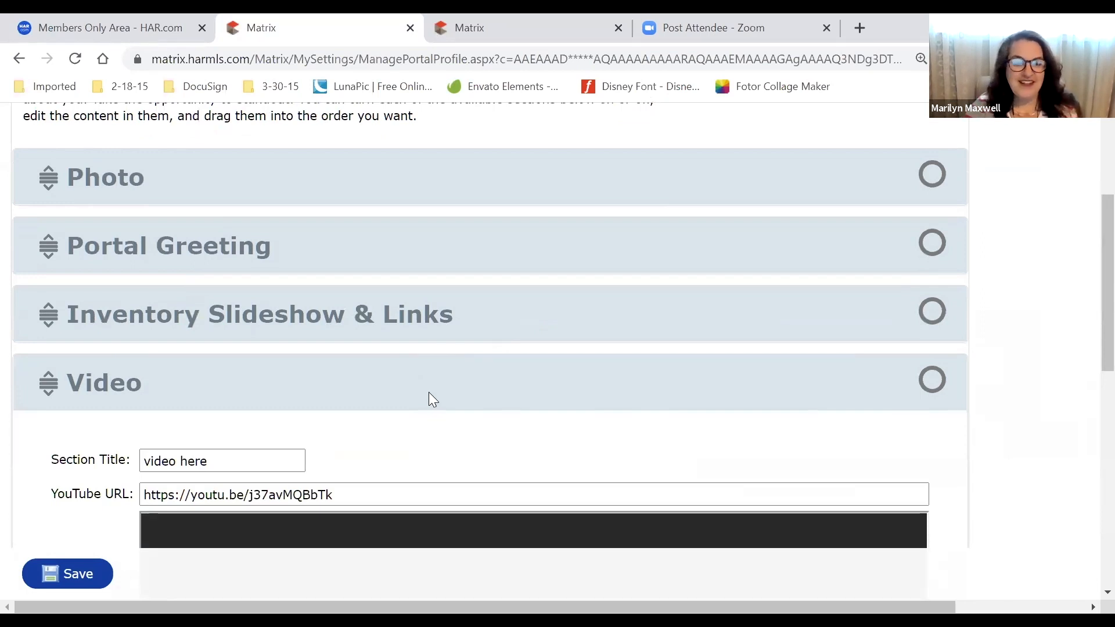
{"action": "left_click_drag", "start_coordinate": [348, 495], "coordinate": [51, 476]}
{"action": "left_click_drag", "start_coordinate": [209, 460], "coordinate": [132, 460]}
{"action": "left_click", "coordinate": [474, 396]}
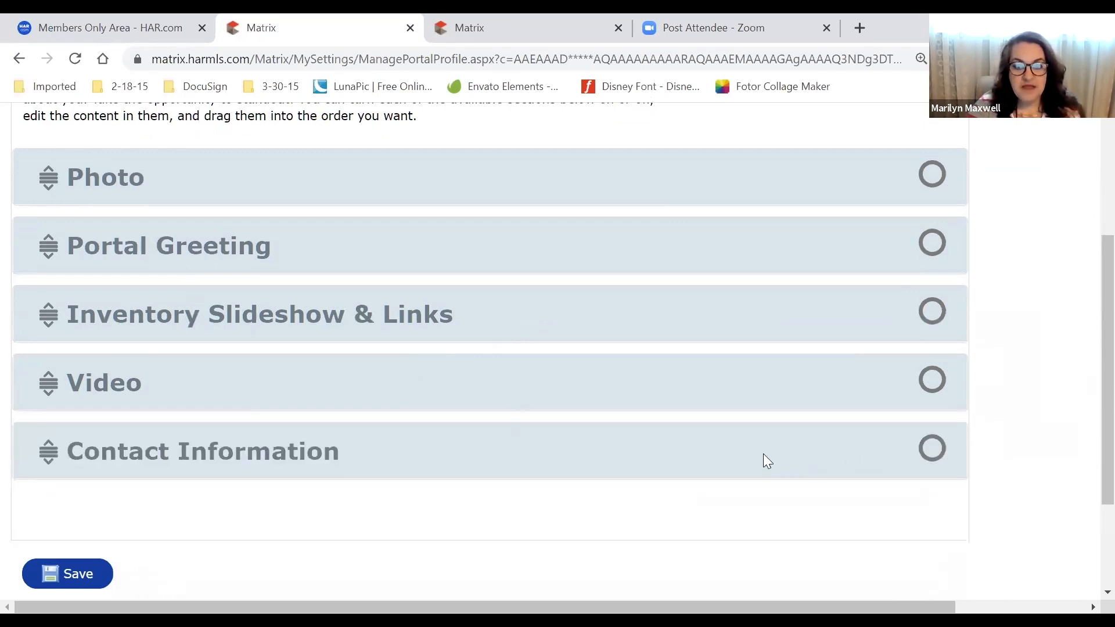
Review the Contact Information section, then switch the Photo section back on
{"action": "left_click", "coordinate": [763, 458]}
{"action": "scroll", "coordinate": [730, 453], "scroll_direction": "down", "scroll_amount": 3}
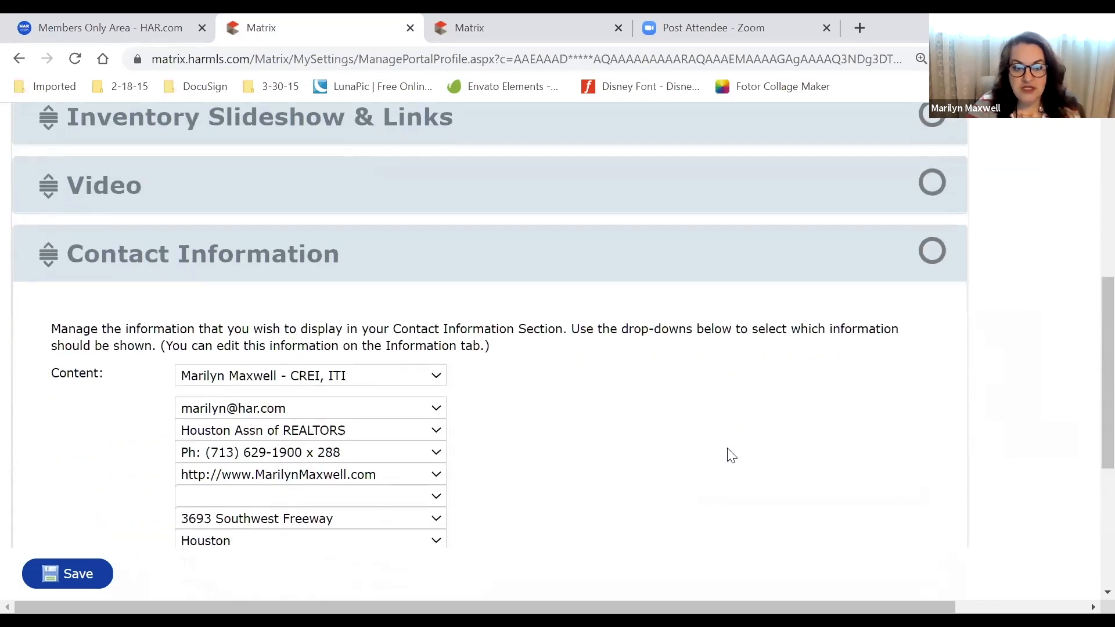
{"action": "scroll", "coordinate": [731, 455], "scroll_direction": "down", "scroll_amount": 2}
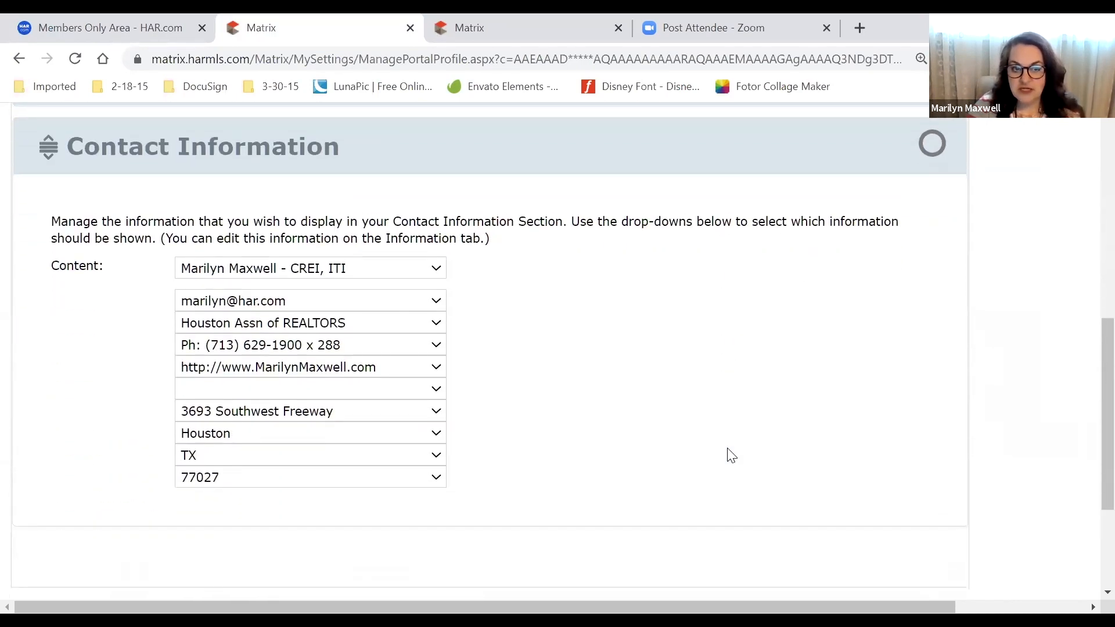
{"action": "scroll", "coordinate": [730, 455], "scroll_direction": "up", "scroll_amount": 7}
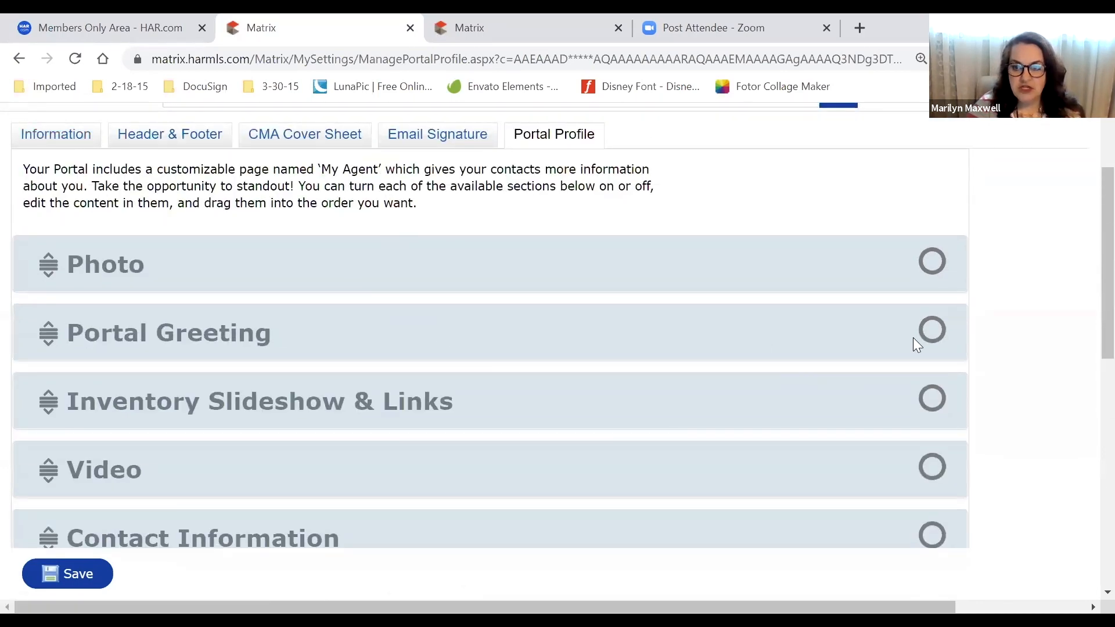
{"action": "left_click", "coordinate": [941, 260]}
Switch on Portal Greeting, Inventory Slideshow & Links, Video and Contact Information sections
{"action": "left_click", "coordinate": [935, 331]}
{"action": "left_click", "coordinate": [932, 400]}
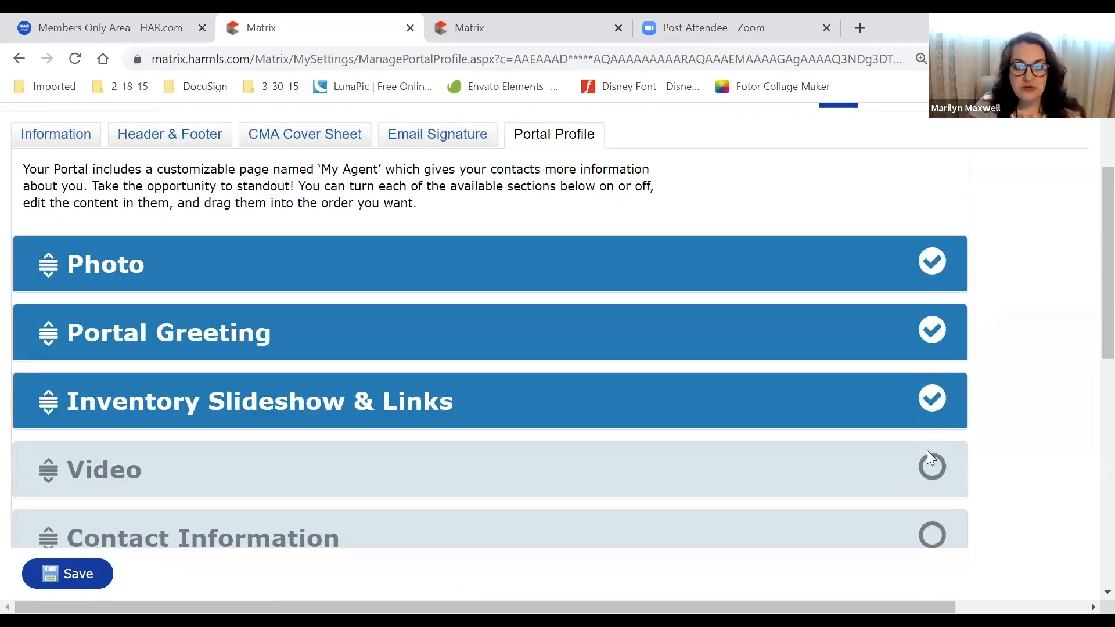
{"action": "left_click", "coordinate": [930, 466]}
{"action": "left_click", "coordinate": [935, 514]}
{"action": "scroll", "coordinate": [740, 369], "scroll_direction": "down", "scroll_amount": 4}
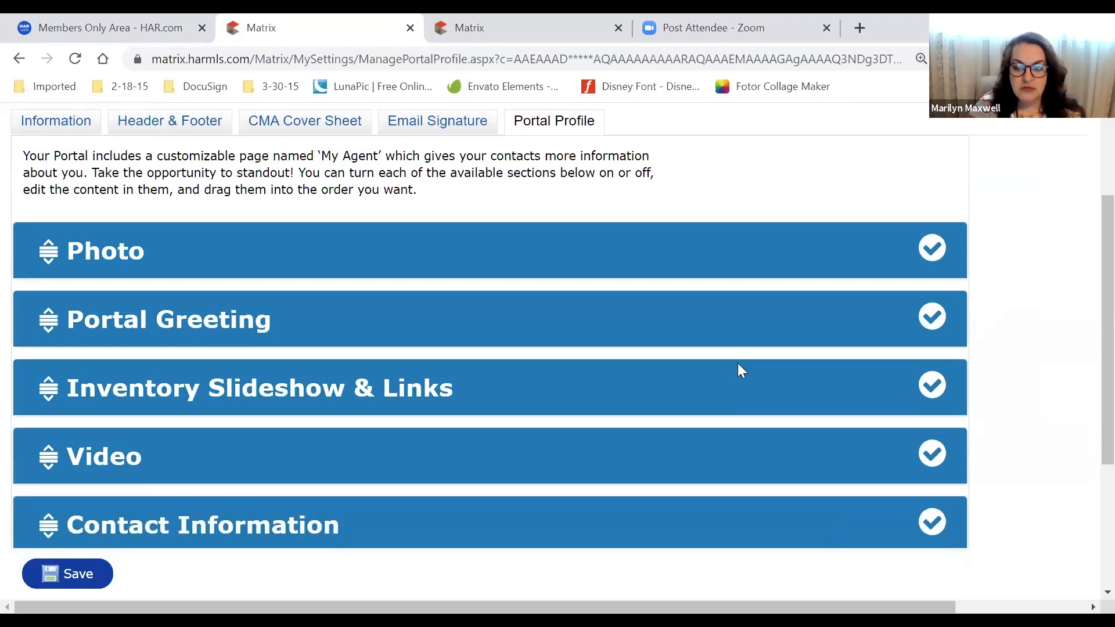
{"action": "scroll", "coordinate": [741, 370], "scroll_direction": "up", "scroll_amount": 6}
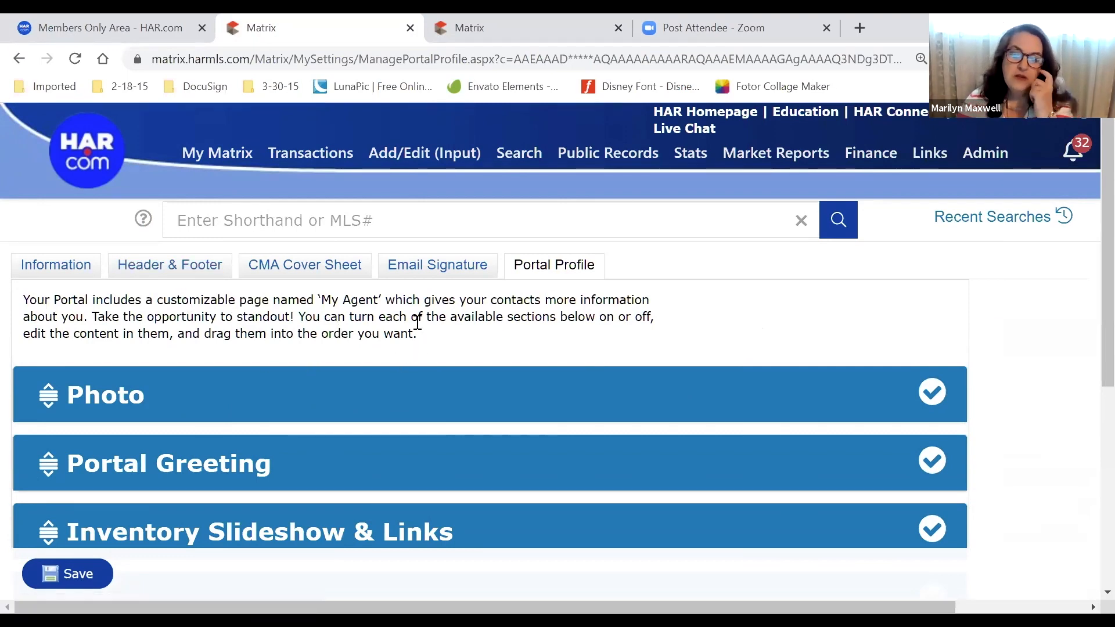
{"action": "mouse_move", "coordinate": [240, 155]}
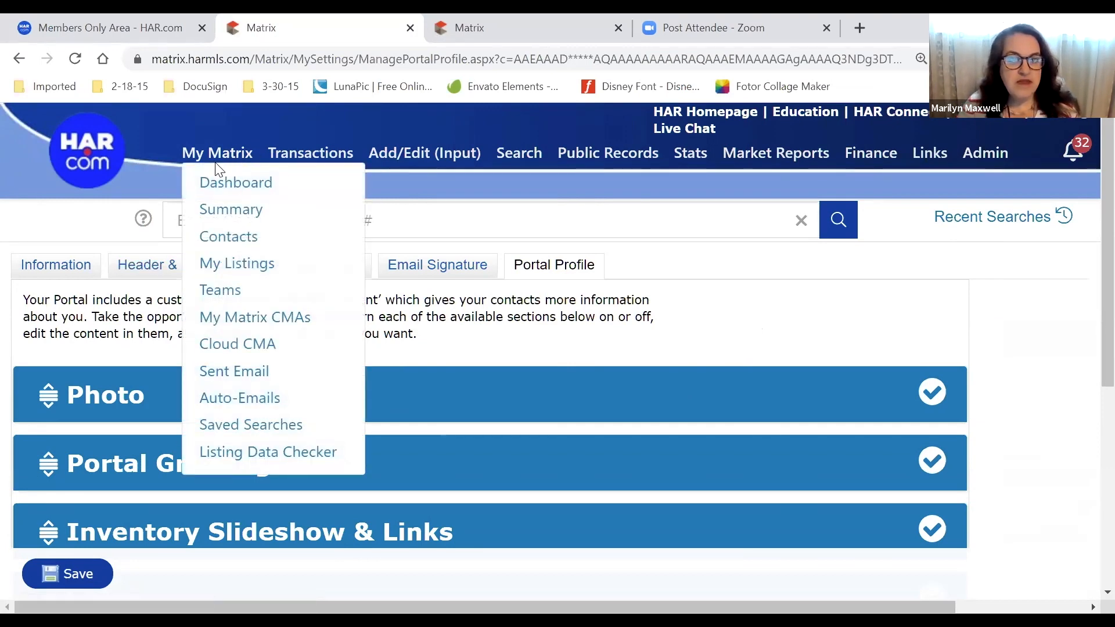
Open Settings from My Matrix Summary and review the Hot Sheets, Custom Displays and notification cards
{"action": "left_click", "coordinate": [207, 210]}
{"action": "left_click", "coordinate": [72, 460]}
{"action": "scroll", "coordinate": [82, 436], "scroll_direction": "down", "scroll_amount": 4}
{"action": "scroll", "coordinate": [169, 349], "scroll_direction": "down", "scroll_amount": 1}
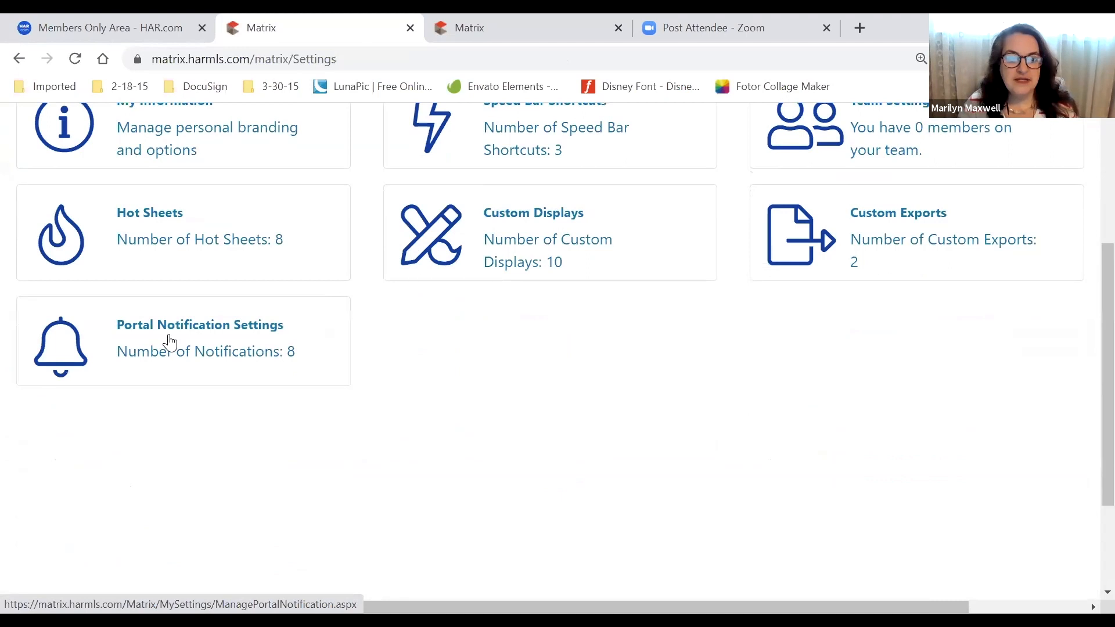
{"action": "left_click_drag", "start_coordinate": [170, 343], "coordinate": [175, 371]}
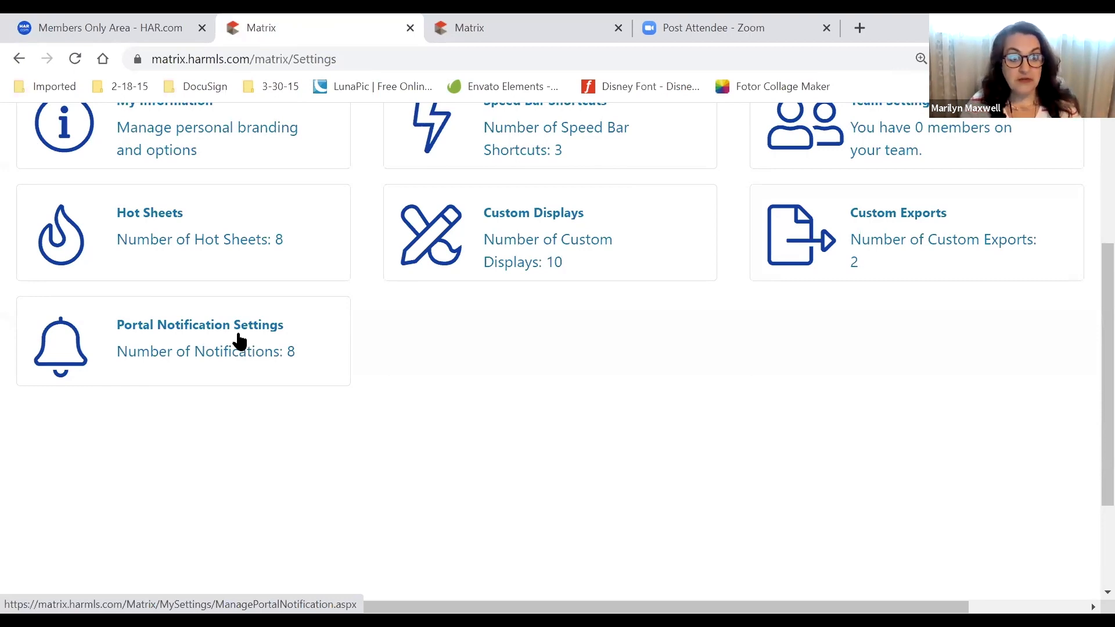
{"action": "scroll", "coordinate": [239, 341], "scroll_direction": "up", "scroll_amount": 4}
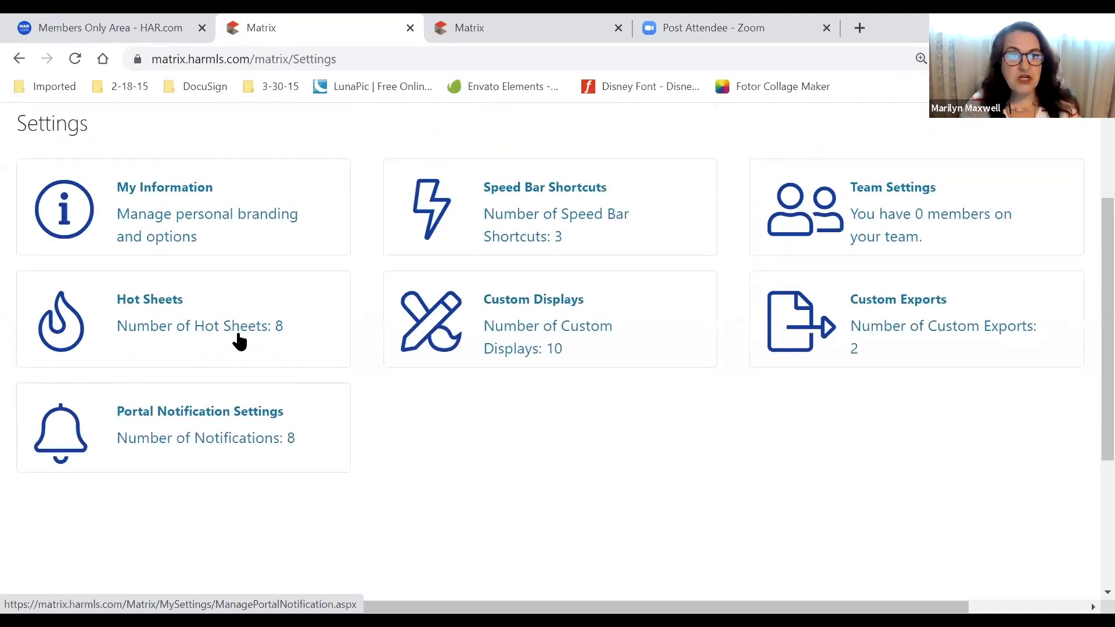
{"action": "mouse_move", "coordinate": [245, 130]}
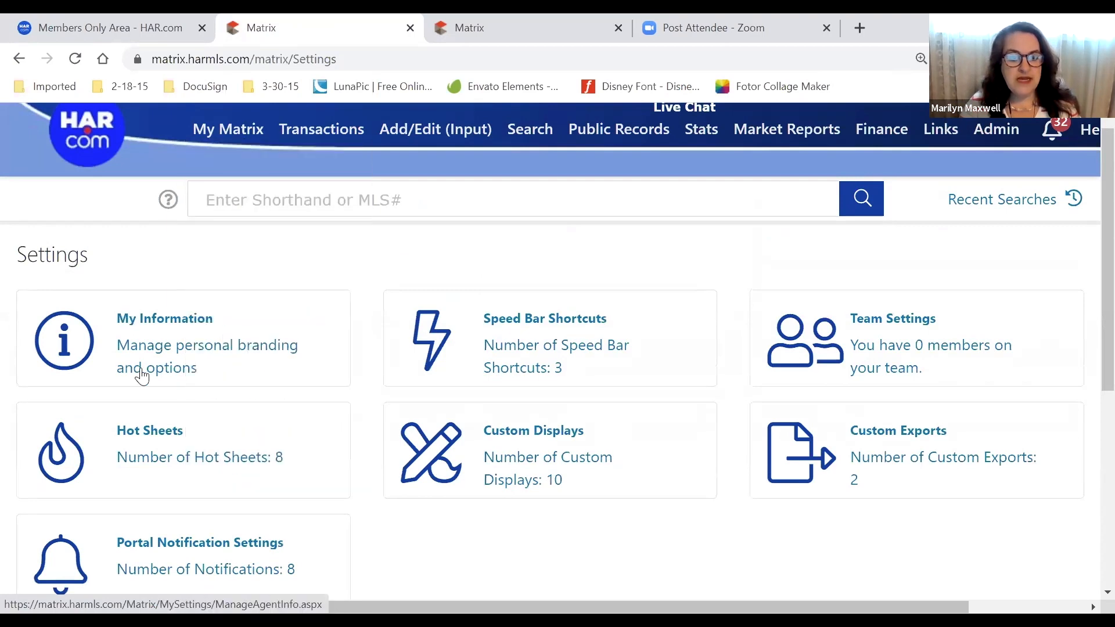
{"action": "scroll", "coordinate": [194, 286], "scroll_direction": "down", "scroll_amount": 3}
Open Portal Notification Settings and try the Daily Summary option for Visits Portal
{"action": "left_click", "coordinate": [213, 360]}
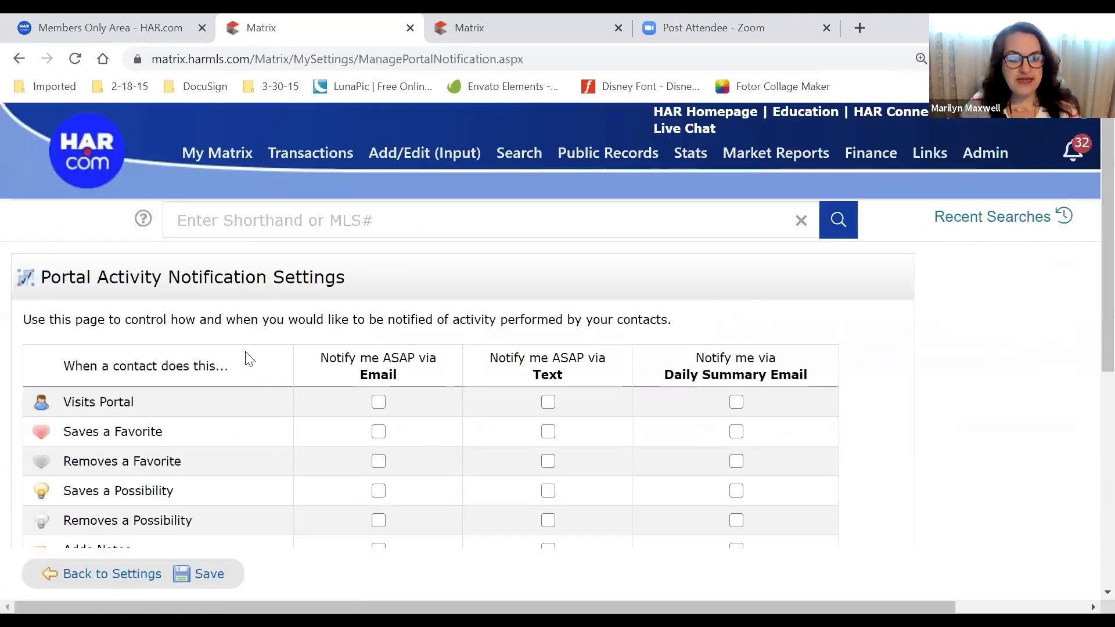
{"action": "scroll", "coordinate": [957, 414], "scroll_direction": "down", "scroll_amount": 1}
{"action": "scroll", "coordinate": [958, 414], "scroll_direction": "down", "scroll_amount": 2}
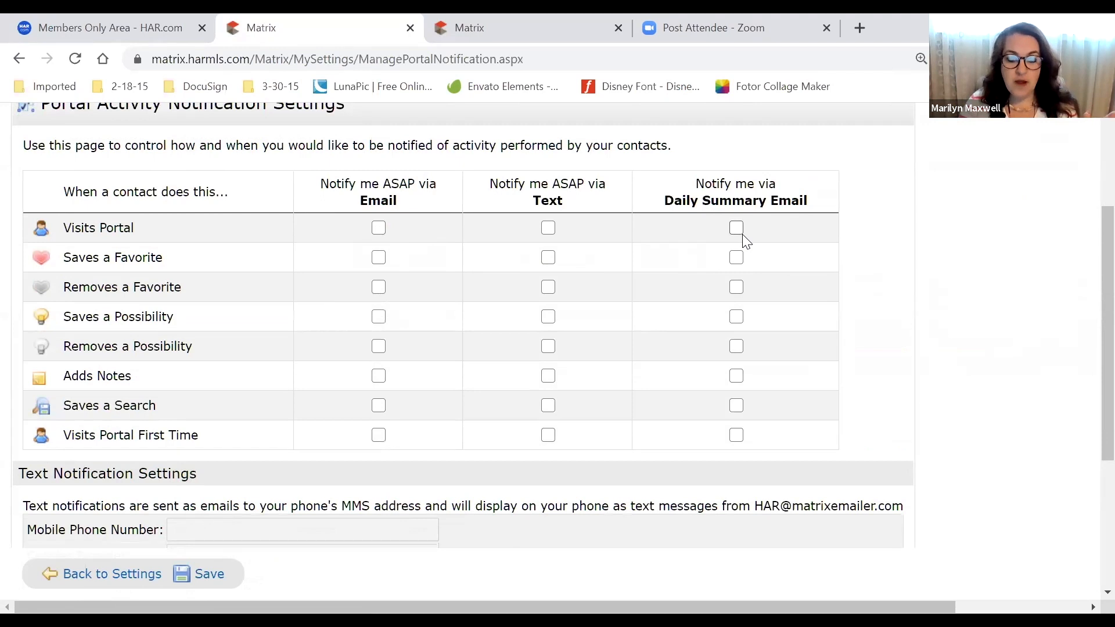
{"action": "left_click_drag", "start_coordinate": [136, 230], "coordinate": [56, 231]}
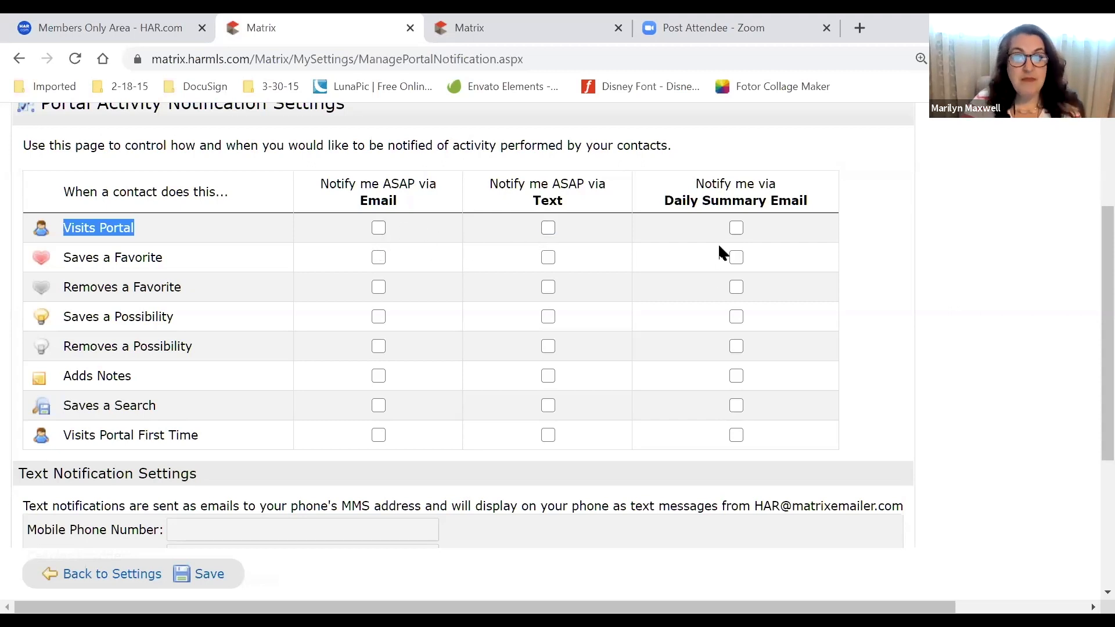
{"action": "left_click", "coordinate": [736, 231]}
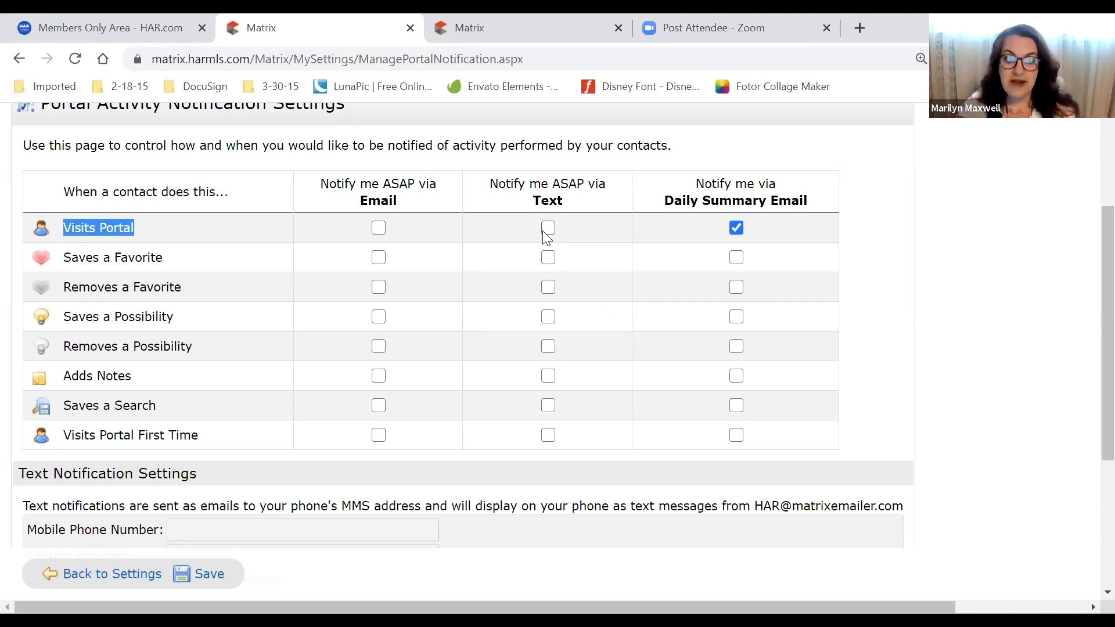
{"action": "left_click", "coordinate": [215, 232]}
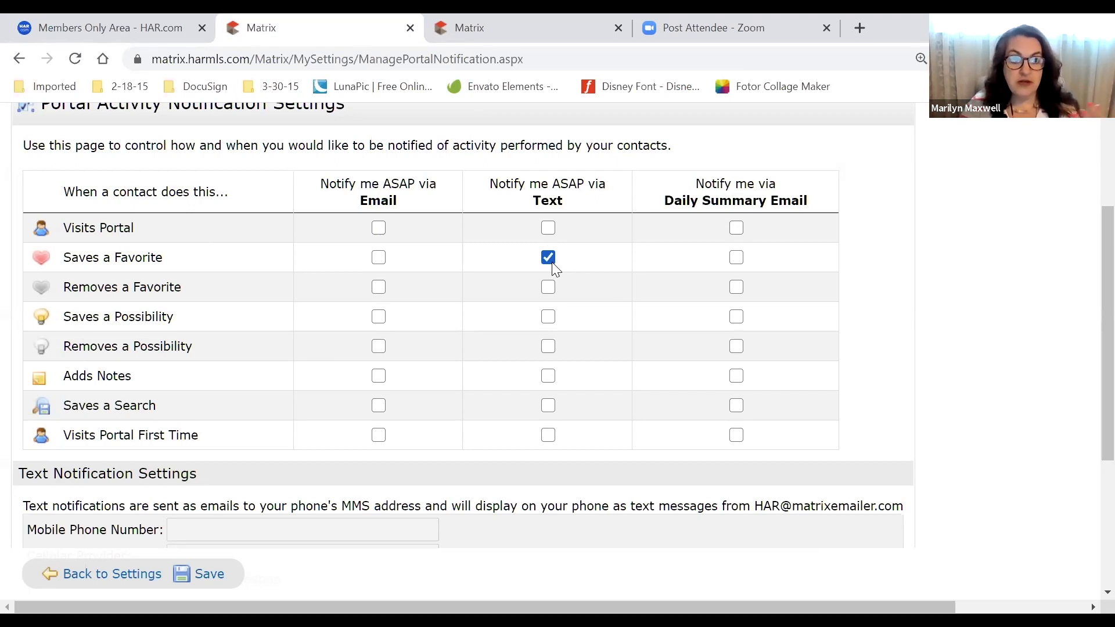
Test Email, Text and Daily Summary checkboxes for removed favorites and saved possibilities
{"action": "scroll", "coordinate": [185, 293], "scroll_direction": "down", "scroll_amount": 3}
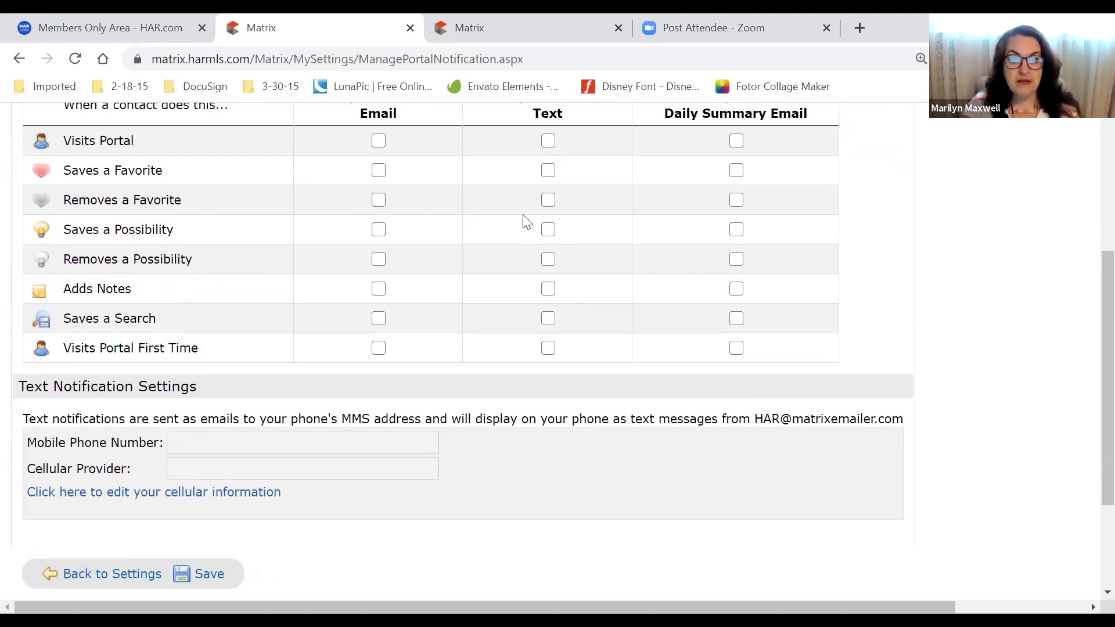
{"action": "left_click", "coordinate": [547, 202]}
{"action": "left_click", "coordinate": [379, 200]}
{"action": "left_click", "coordinate": [737, 200]}
{"action": "left_click", "coordinate": [736, 230]}
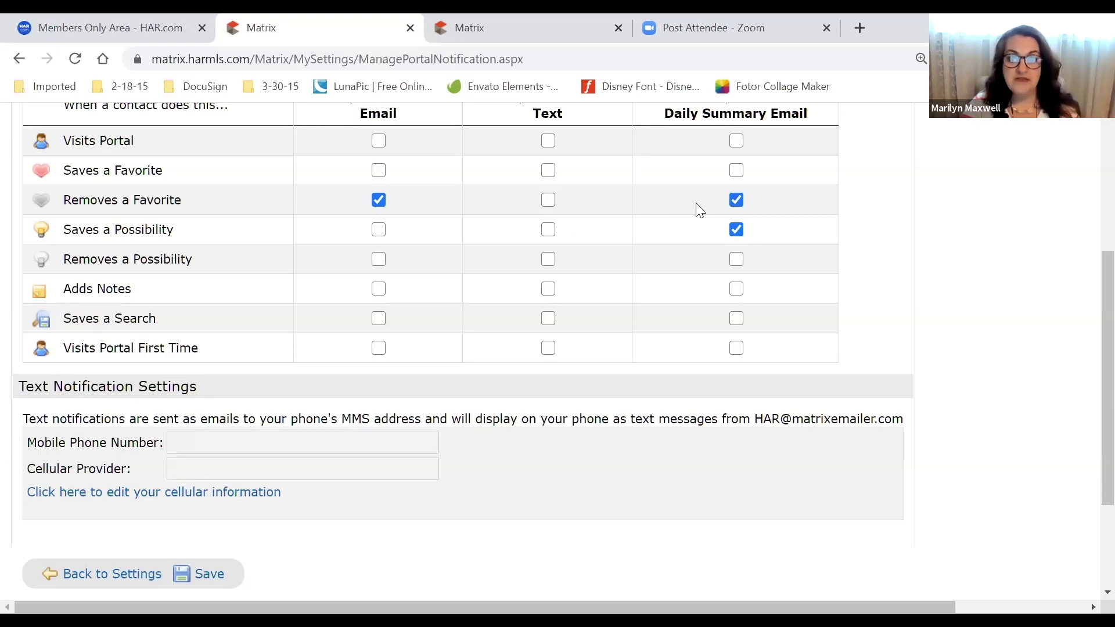
{"action": "left_click", "coordinate": [379, 199]}
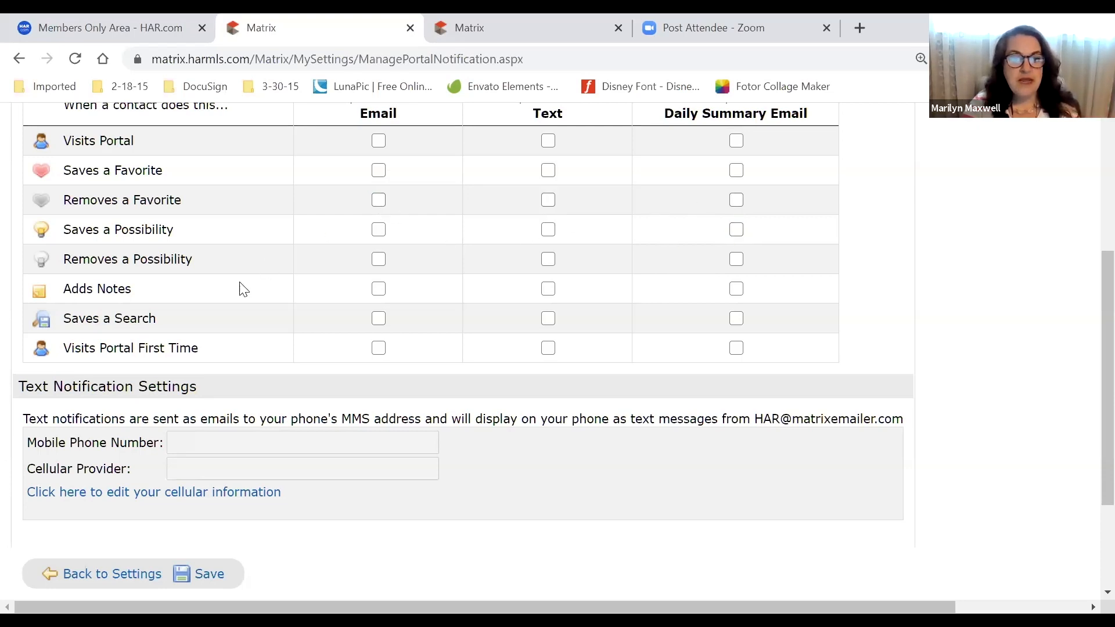
{"action": "scroll", "coordinate": [206, 329], "scroll_direction": "down", "scroll_amount": 3}
{"action": "left_click_drag", "start_coordinate": [341, 337], "coordinate": [27, 340]}
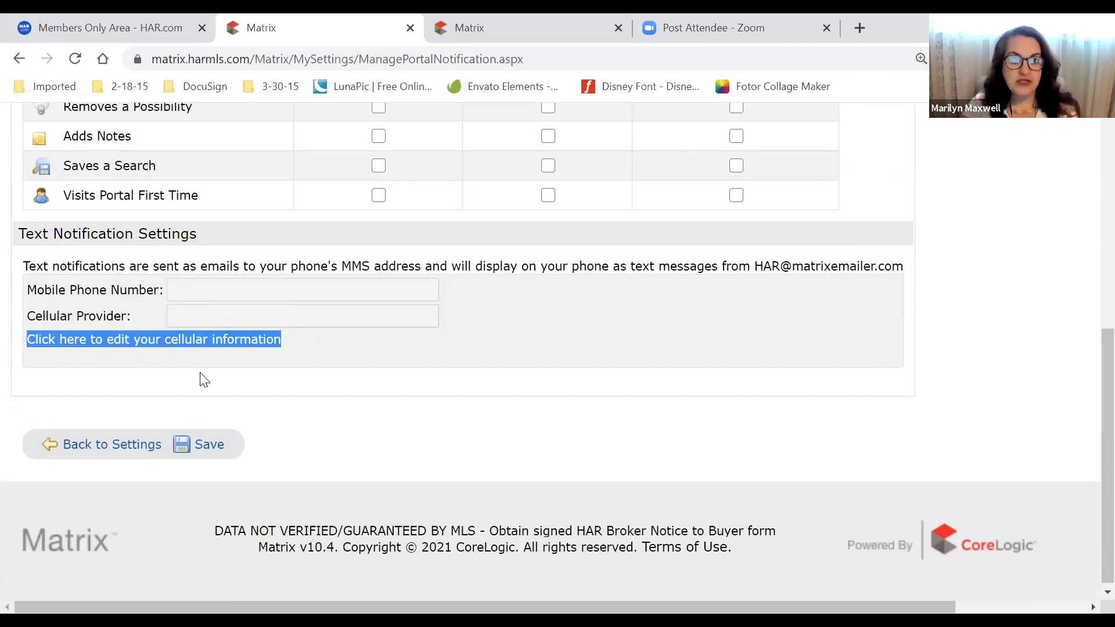
Open the cellular information form and view the Cellular Provider list without choosing one
{"action": "scroll", "coordinate": [415, 377], "scroll_direction": "up", "scroll_amount": 2}
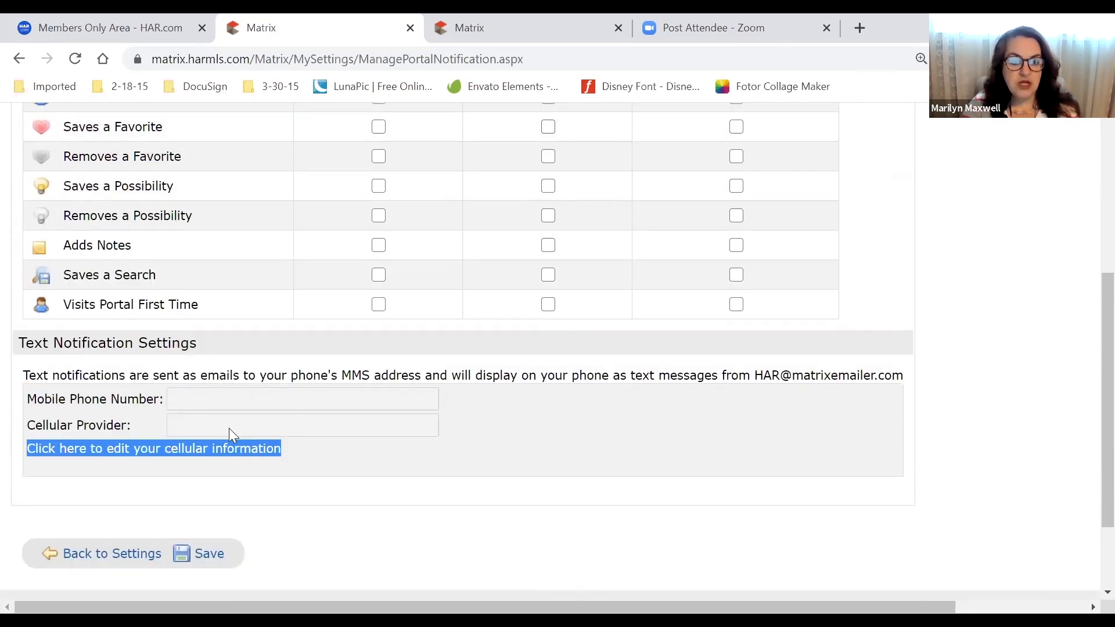
{"action": "left_click", "coordinate": [207, 453]}
{"action": "left_click", "coordinate": [217, 435]}
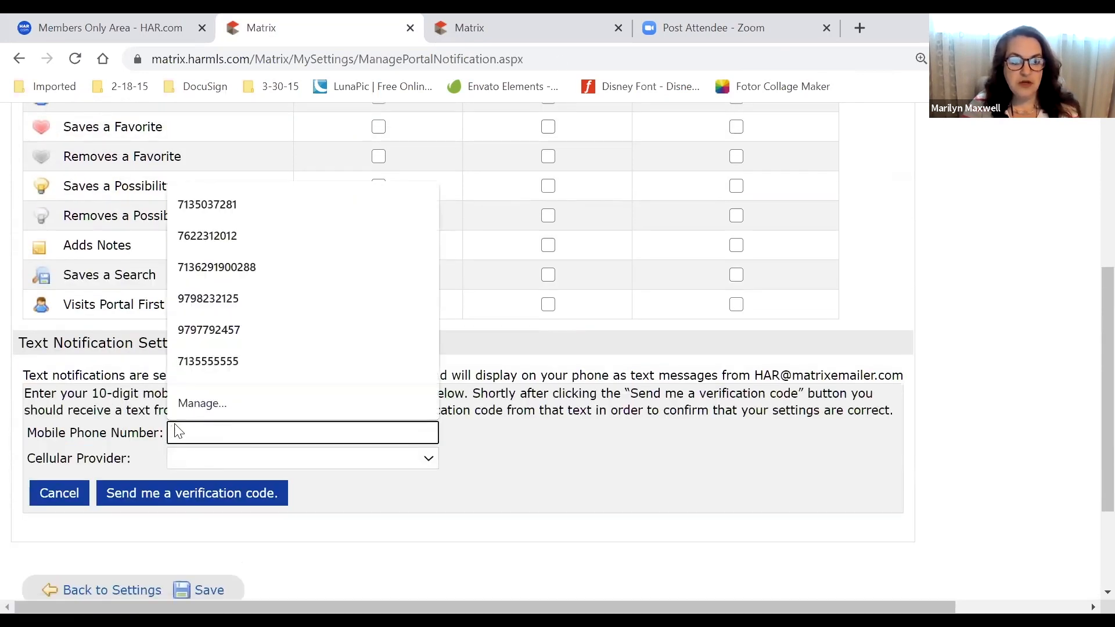
{"action": "left_click", "coordinate": [428, 460]}
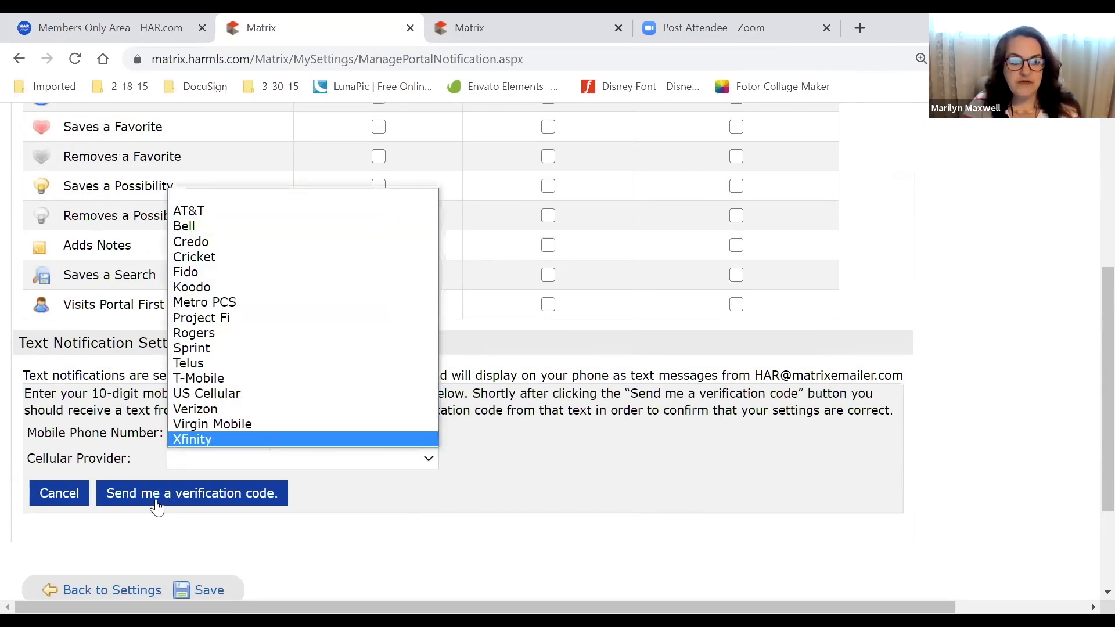
{"action": "left_click", "coordinate": [547, 499]}
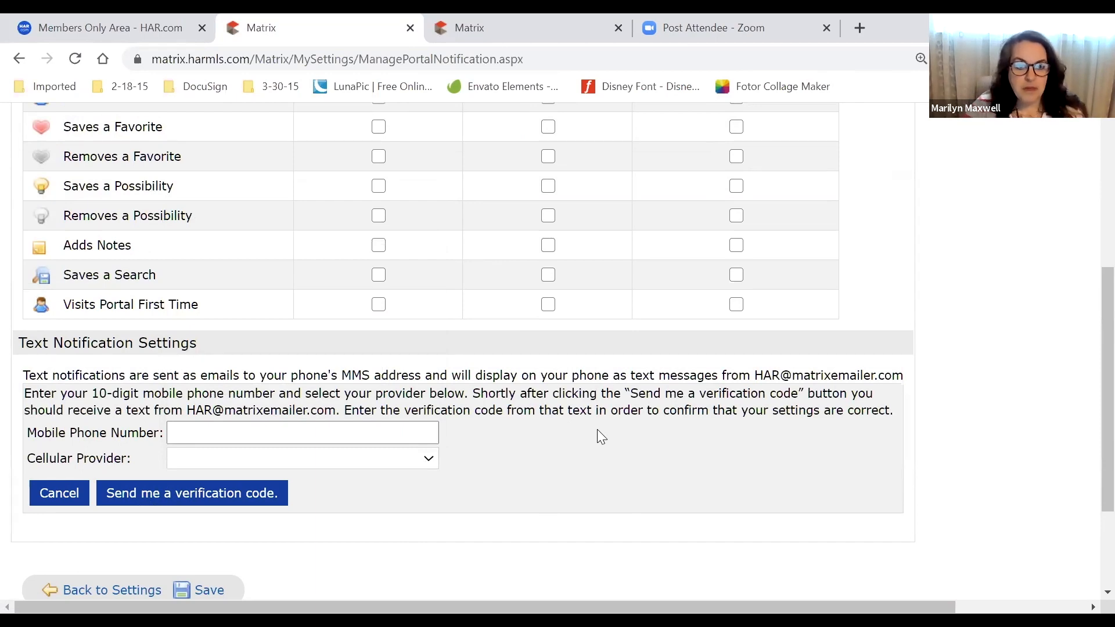
{"action": "scroll", "coordinate": [543, 406], "scroll_direction": "down", "scroll_amount": 2}
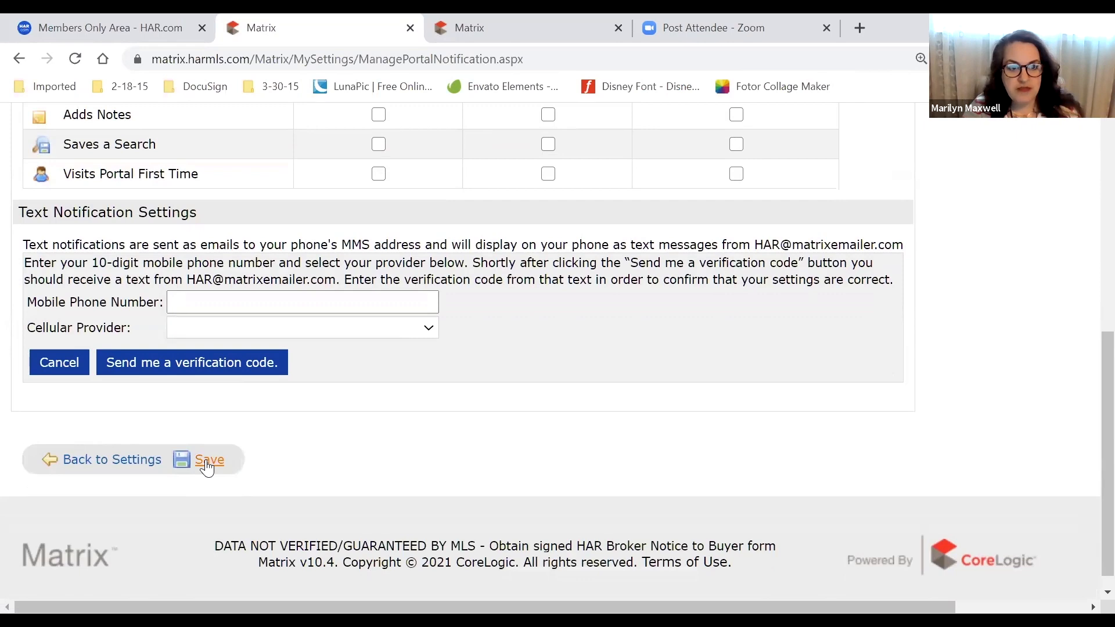
{"action": "scroll", "coordinate": [523, 406], "scroll_direction": "up", "scroll_amount": 7}
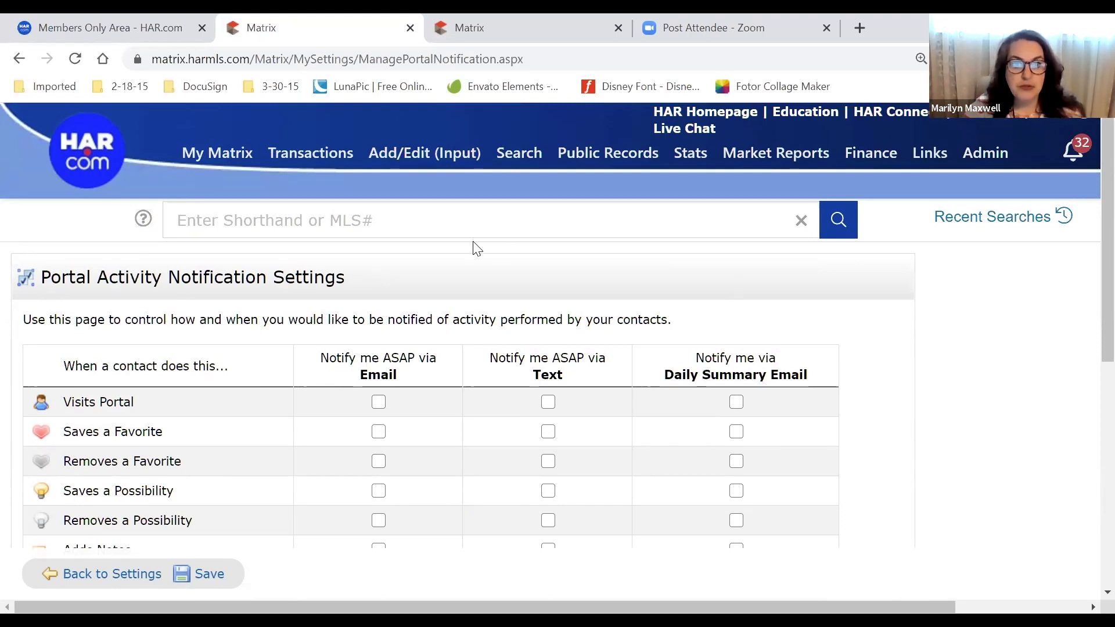
Open the Classic Rental search form from the Search > Rental menu
{"action": "mouse_move", "coordinate": [213, 155]}
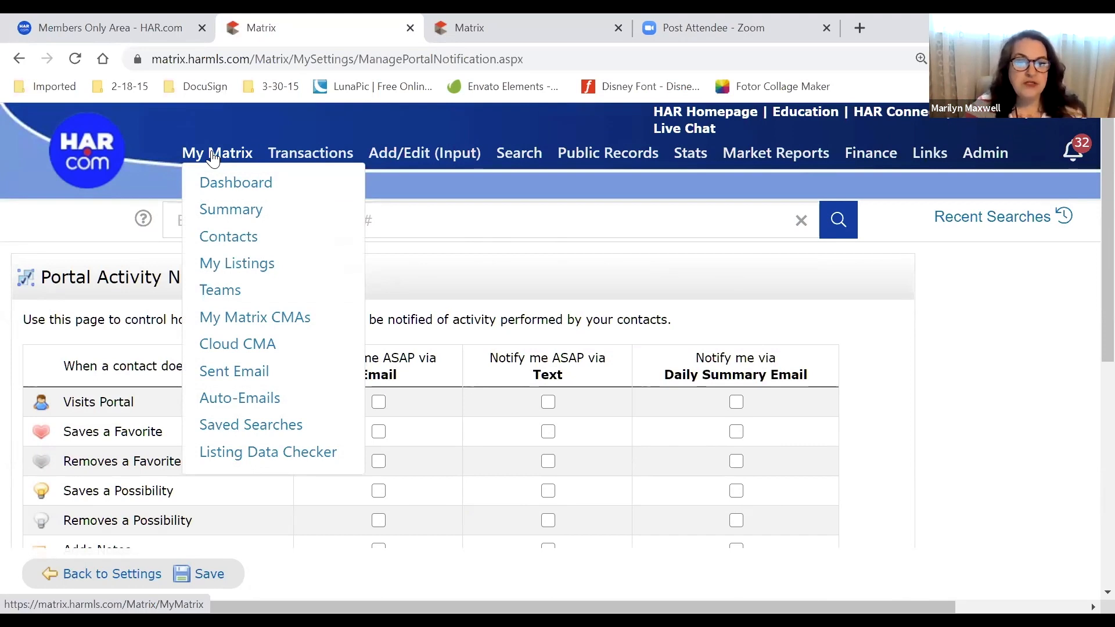
{"action": "mouse_move", "coordinate": [522, 165]}
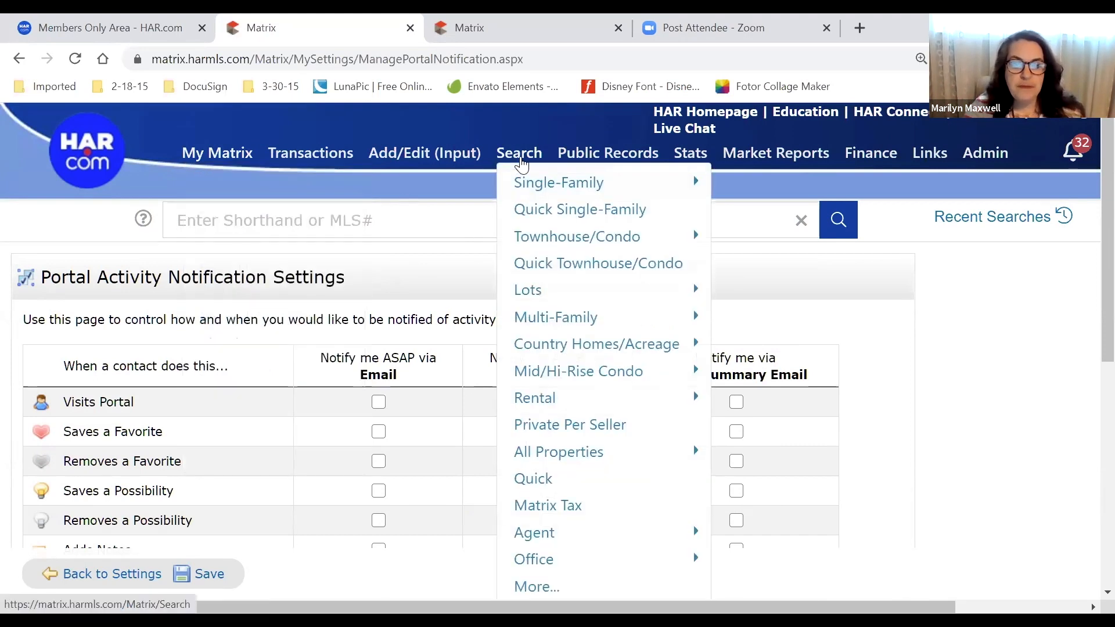
{"action": "mouse_move", "coordinate": [614, 406]}
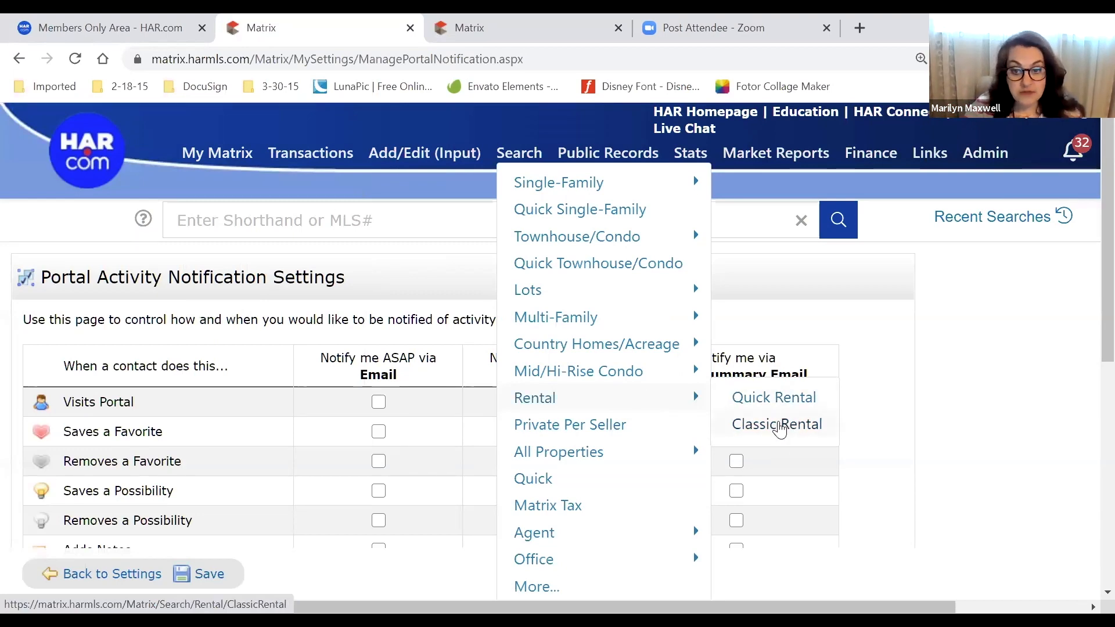
{"action": "left_click", "coordinate": [780, 430]}
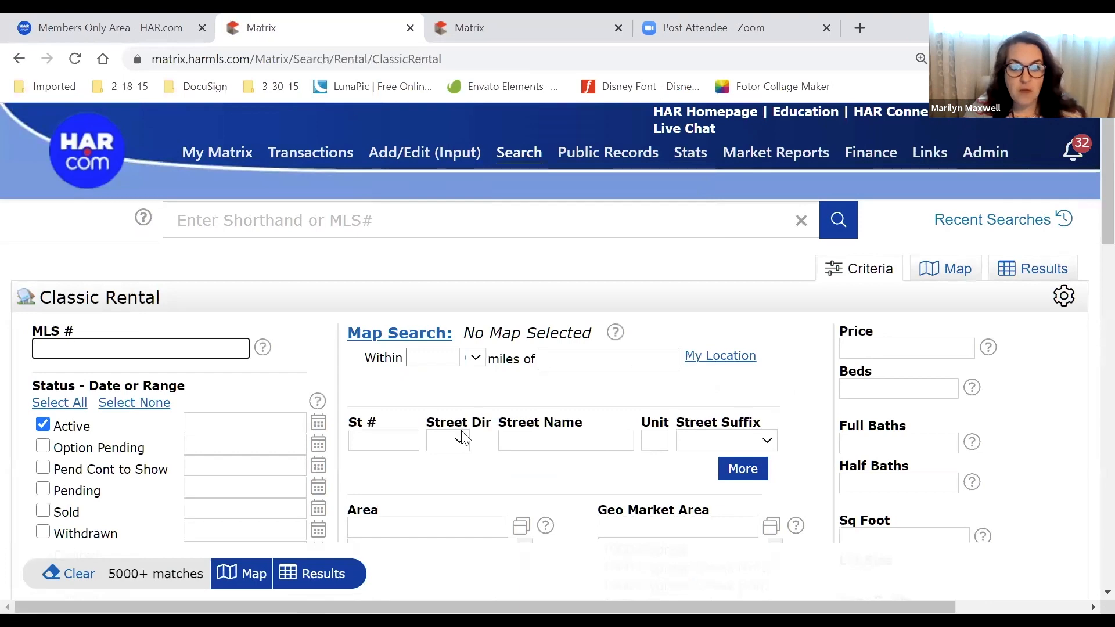
Limit the rental search to Area 17 with a price of 1200-2000
{"action": "scroll", "coordinate": [500, 373], "scroll_direction": "down", "scroll_amount": 5}
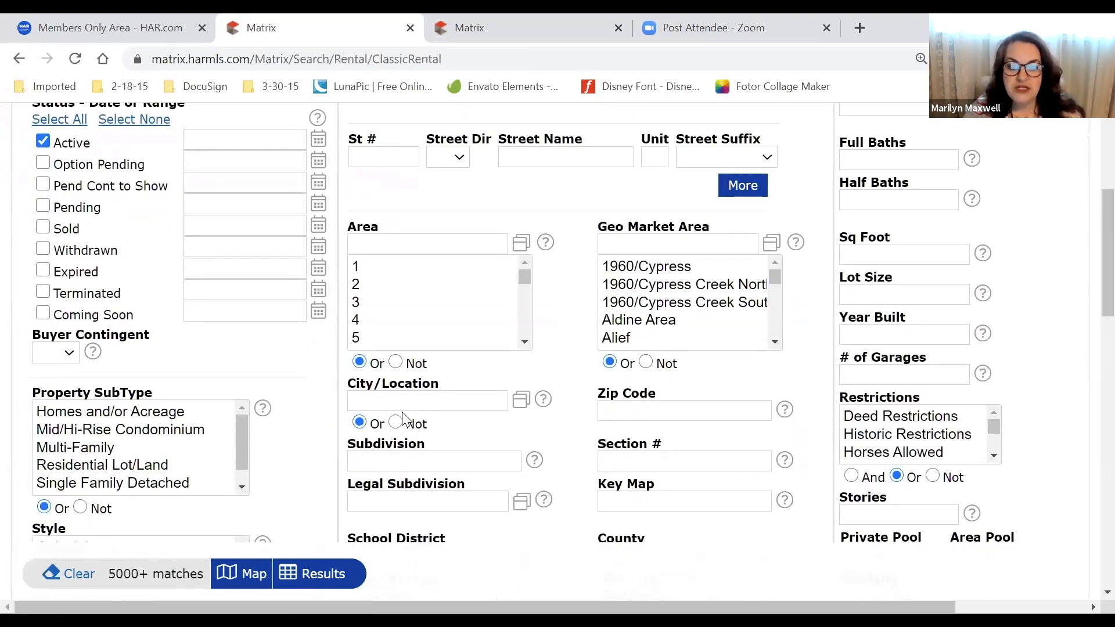
{"action": "scroll", "coordinate": [421, 318], "scroll_direction": "down", "scroll_amount": 2}
{"action": "scroll", "coordinate": [418, 316], "scroll_direction": "down", "scroll_amount": 3}
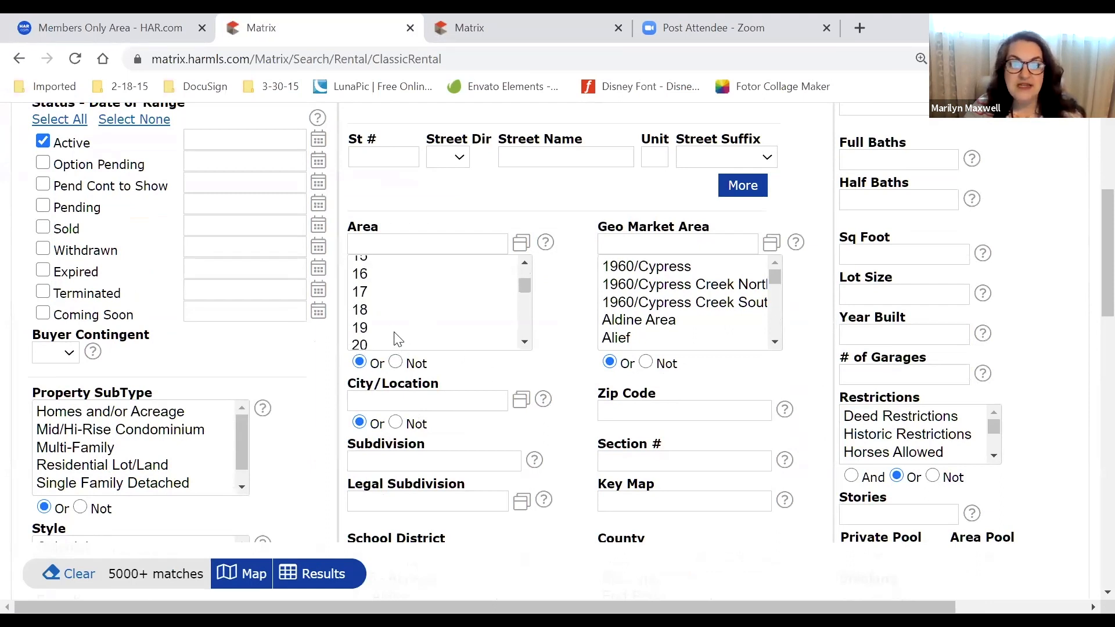
{"action": "left_click", "coordinate": [376, 298]}
{"action": "scroll", "coordinate": [800, 357], "scroll_direction": "up", "scroll_amount": 2}
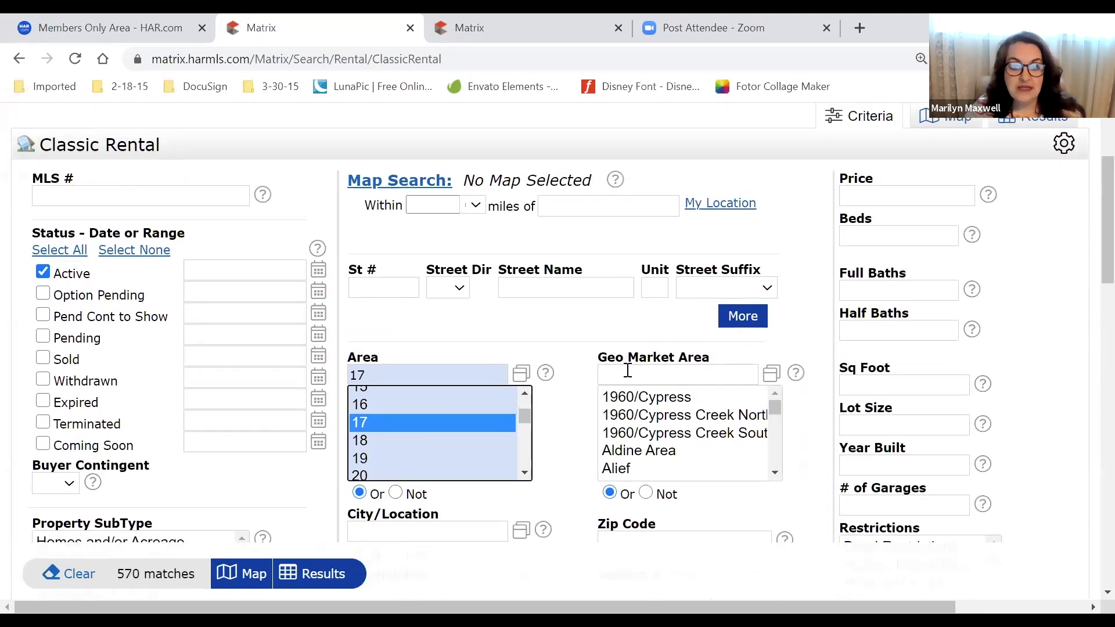
{"action": "scroll", "coordinate": [710, 455], "scroll_direction": "down", "scroll_amount": 3}
{"action": "scroll", "coordinate": [546, 517], "scroll_direction": "down", "scroll_amount": 8}
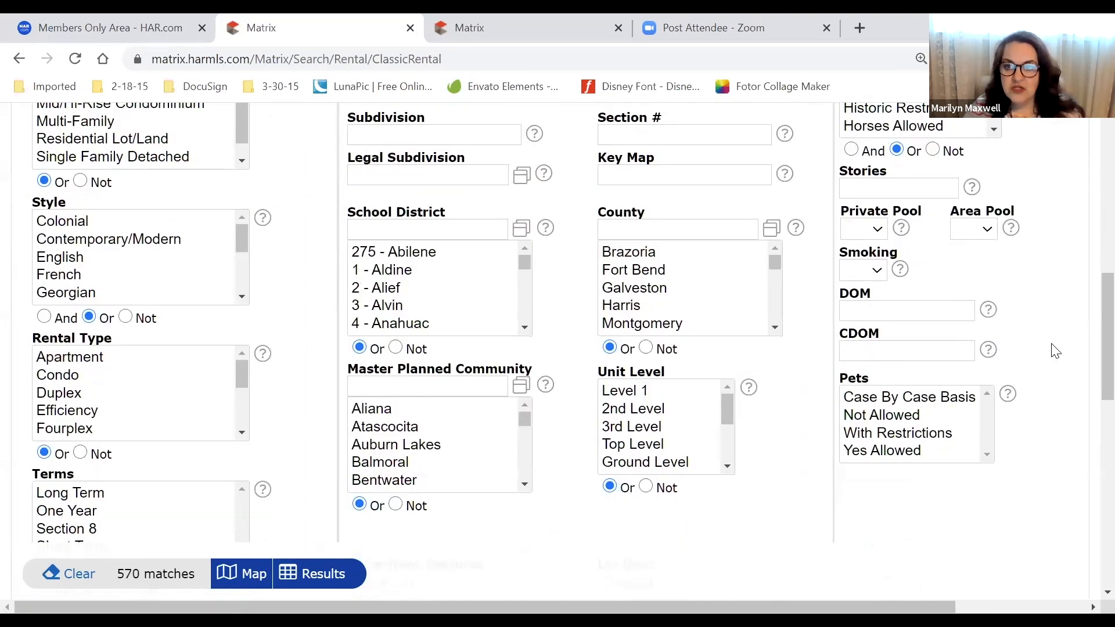
{"action": "scroll", "coordinate": [1054, 351], "scroll_direction": "up", "scroll_amount": 5}
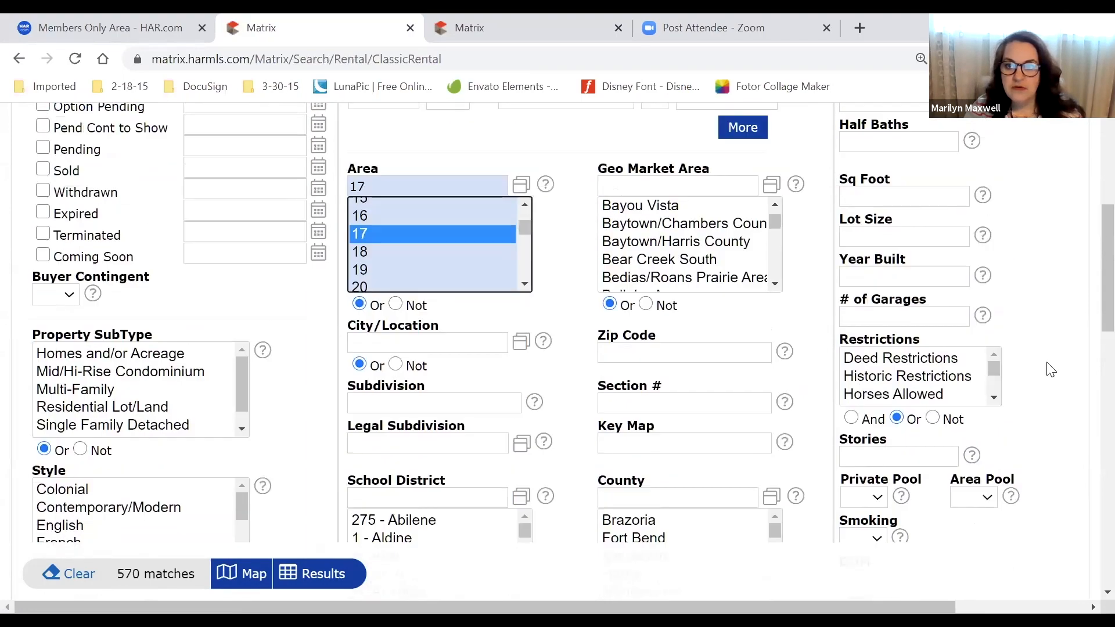
{"action": "scroll", "coordinate": [1051, 368], "scroll_direction": "up", "scroll_amount": 6}
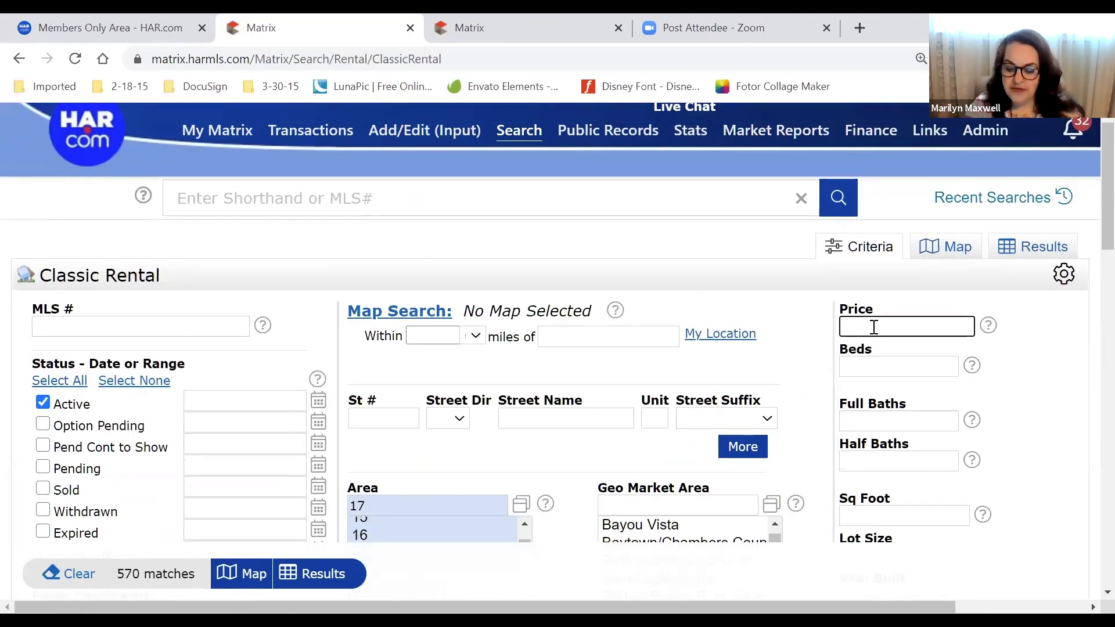
{"action": "type", "text": "120"}
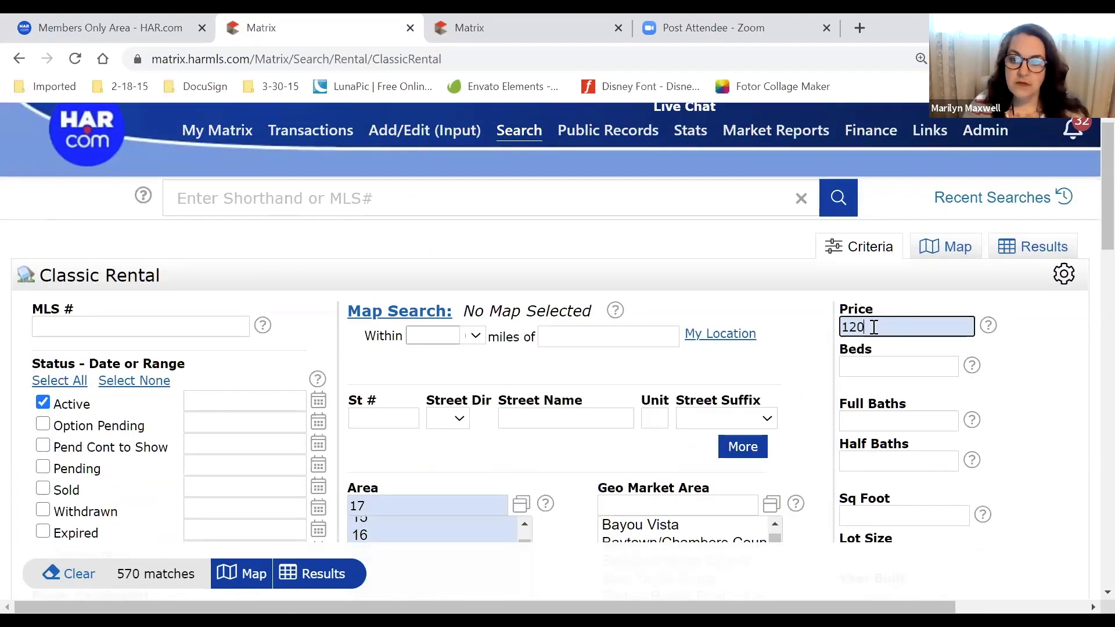
{"action": "type", "text": "0-2000"}
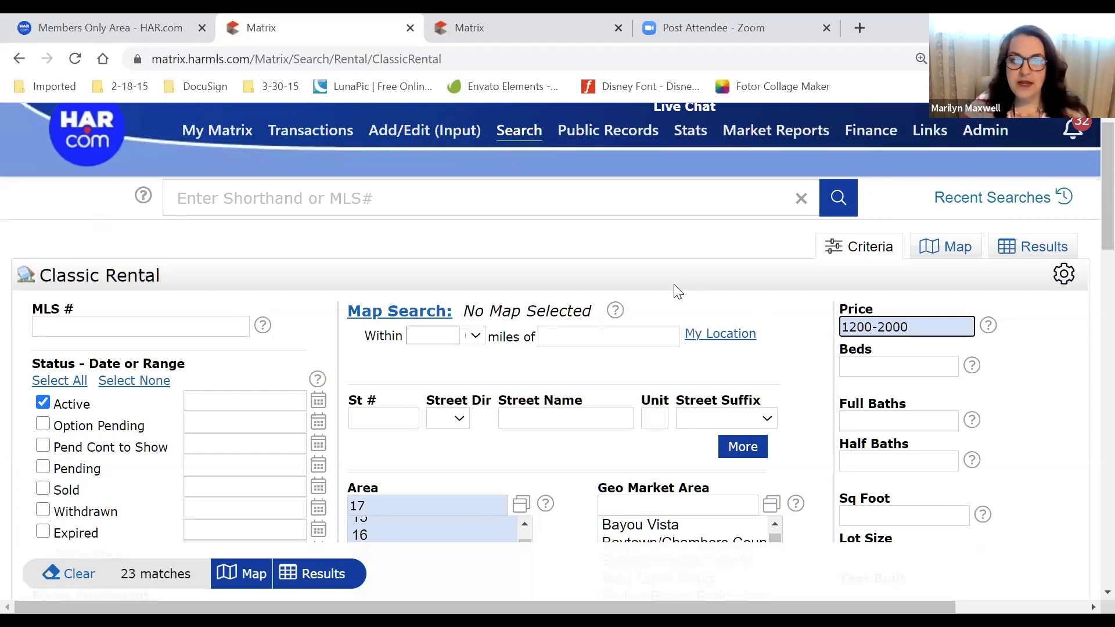
Require 3+ beds and 2+ full baths, leaving 14 matches
{"action": "scroll", "coordinate": [677, 293], "scroll_direction": "down", "scroll_amount": 3}
{"action": "scroll", "coordinate": [408, 332], "scroll_direction": "down", "scroll_amount": 5}
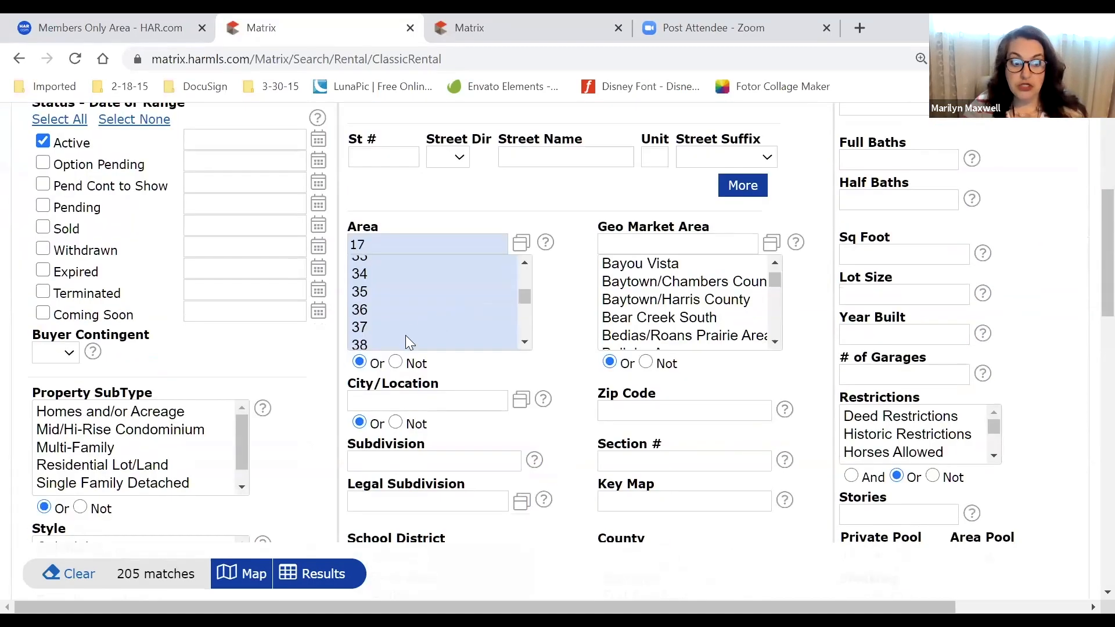
{"action": "scroll", "coordinate": [397, 496], "scroll_direction": "down", "scroll_amount": 3}
{"action": "scroll", "coordinate": [482, 354], "scroll_direction": "up", "scroll_amount": 8}
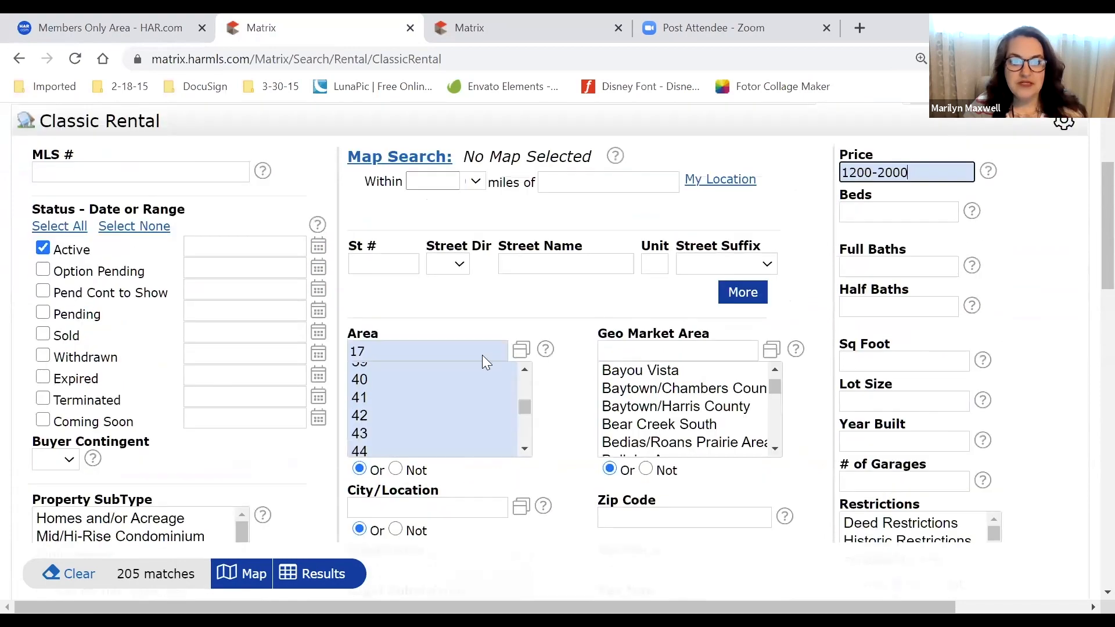
{"action": "scroll", "coordinate": [514, 484], "scroll_direction": "down", "scroll_amount": 2}
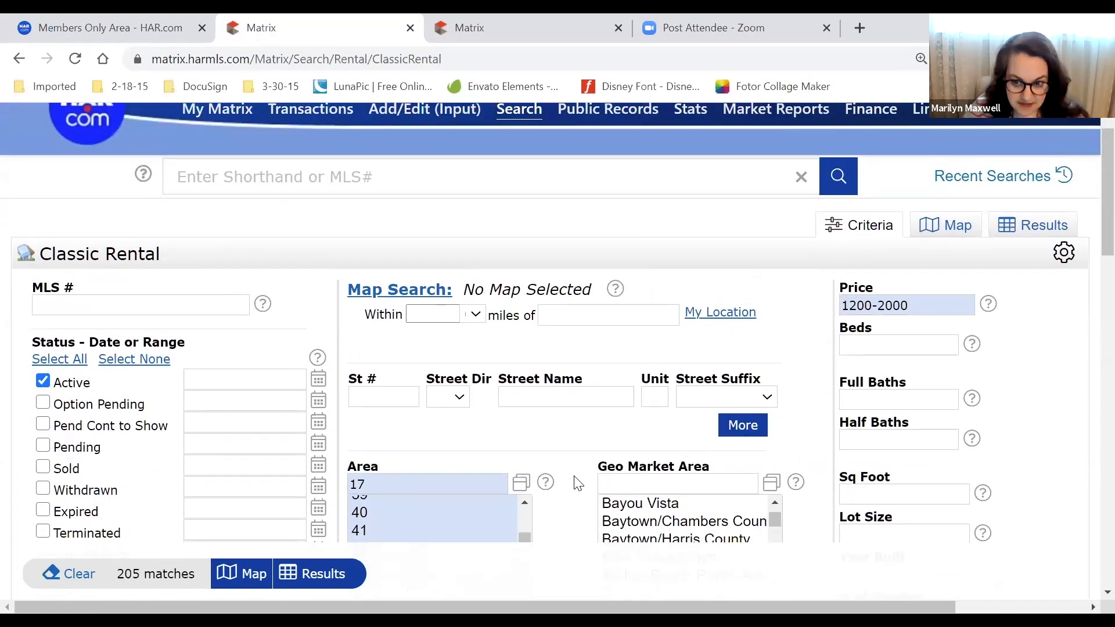
{"action": "scroll", "coordinate": [575, 483], "scroll_direction": "down", "scroll_amount": 5}
{"action": "scroll", "coordinate": [578, 483], "scroll_direction": "down", "scroll_amount": 1}
{"action": "scroll", "coordinate": [578, 465], "scroll_direction": "up", "scroll_amount": 3}
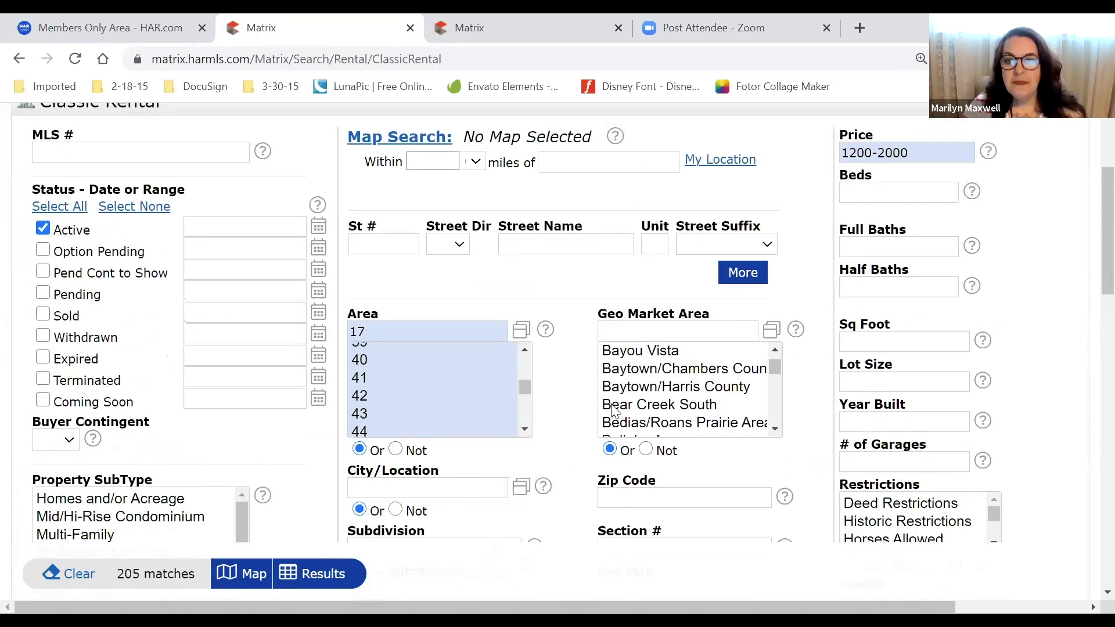
{"action": "left_click", "coordinate": [908, 199]}
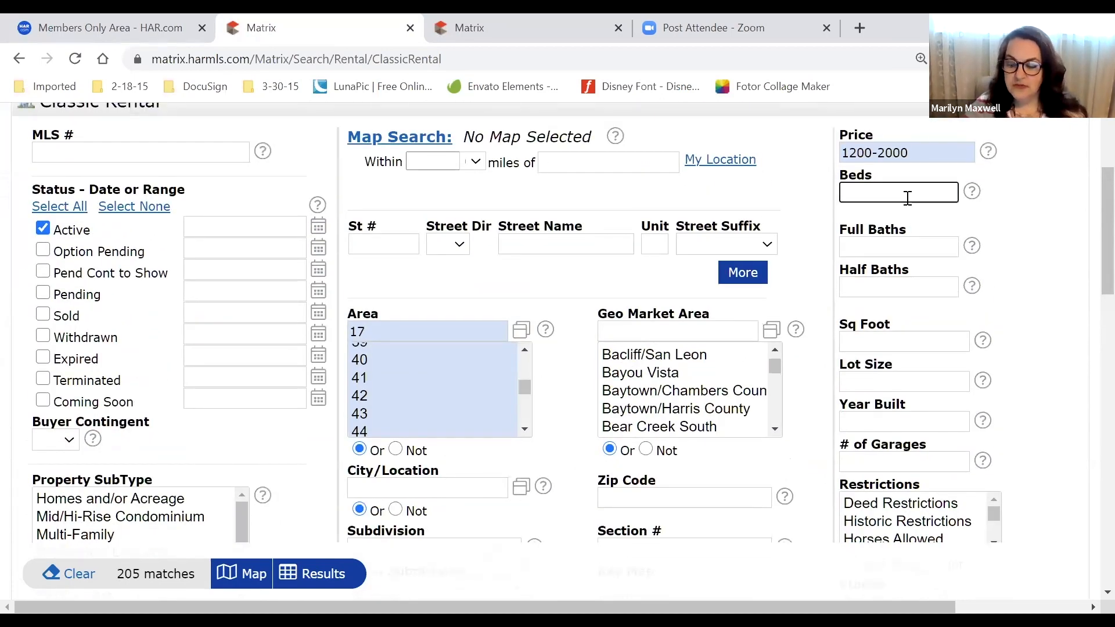
{"action": "type", "text": "3+"}
{"action": "left_click", "coordinate": [901, 256]}
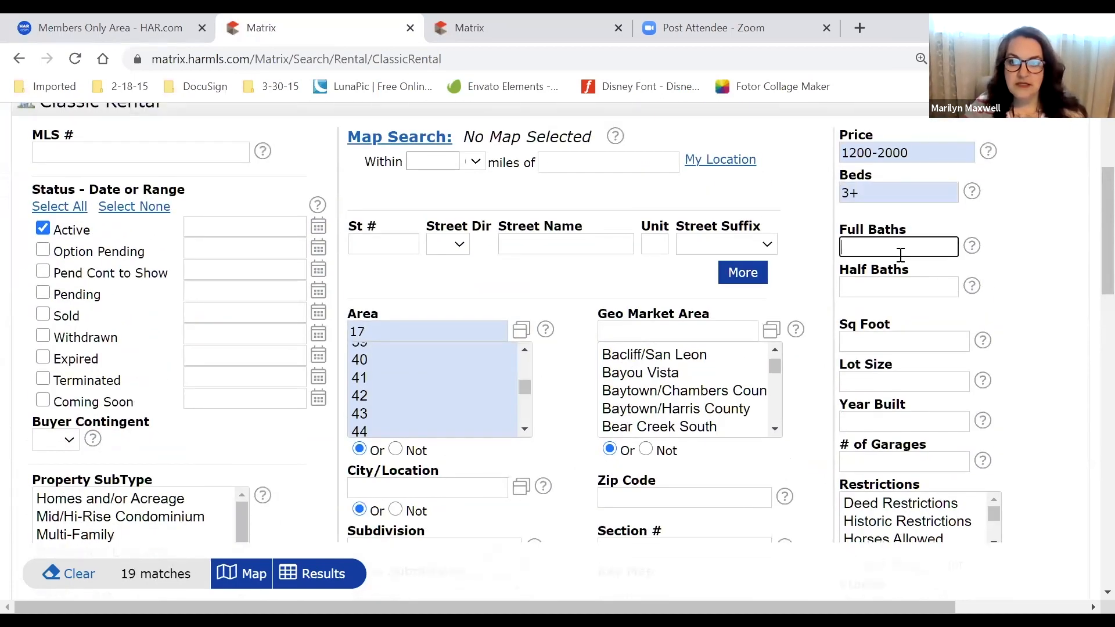
{"action": "type", "text": "2+"}
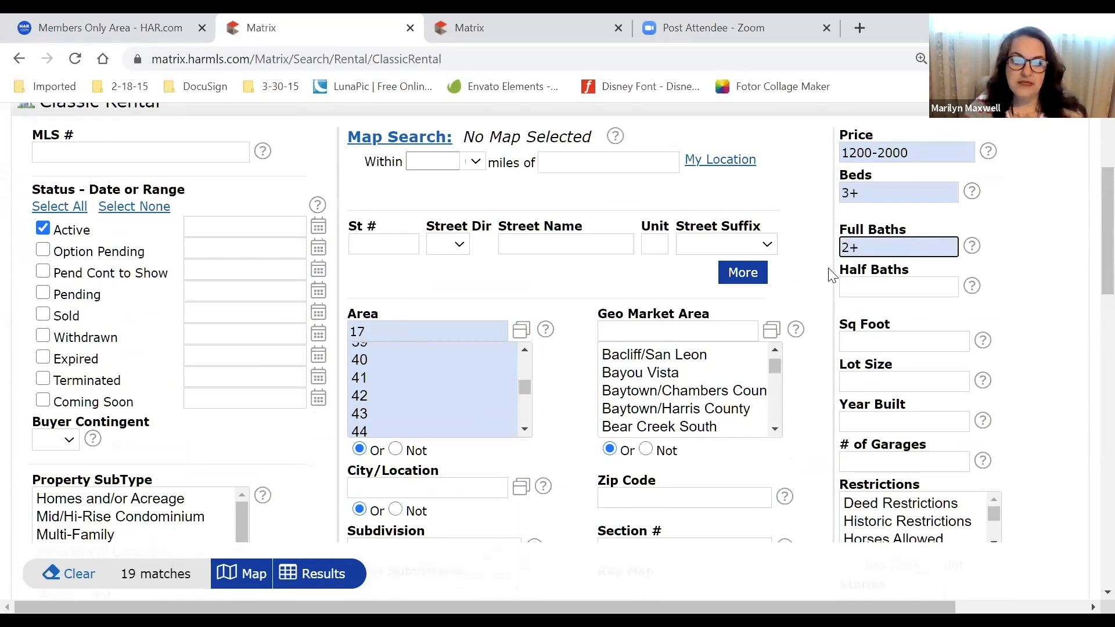
{"action": "scroll", "coordinate": [379, 549], "scroll_direction": "down", "scroll_amount": 2}
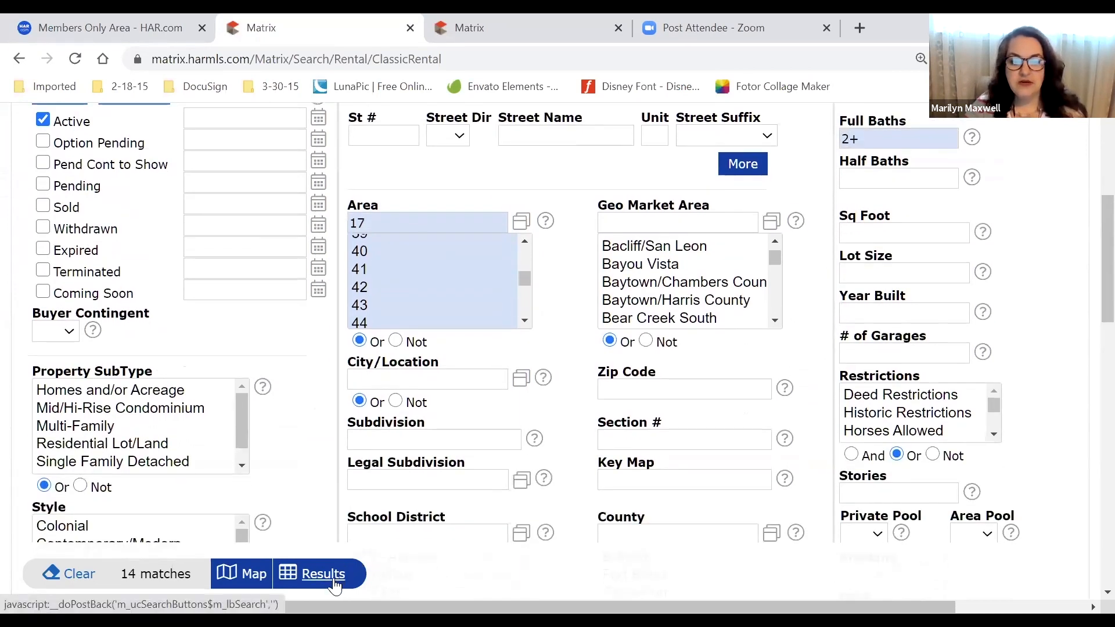
Show the 14 matching rentals and start a new auto email from this search
{"action": "left_click", "coordinate": [348, 574]}
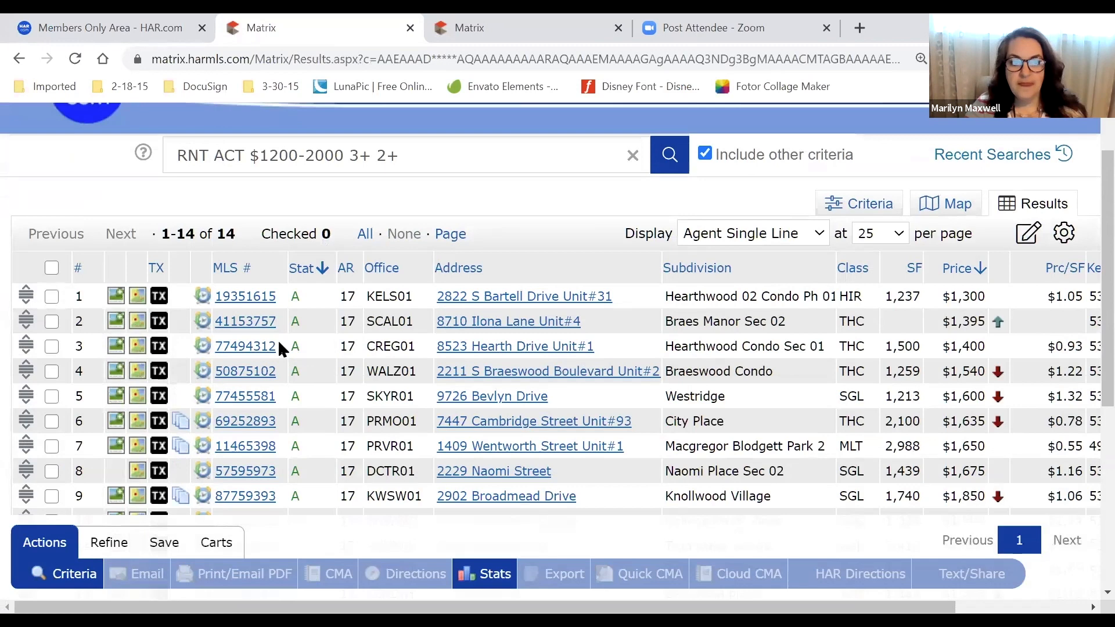
{"action": "left_click_drag", "start_coordinate": [146, 545], "coordinate": [148, 570]}
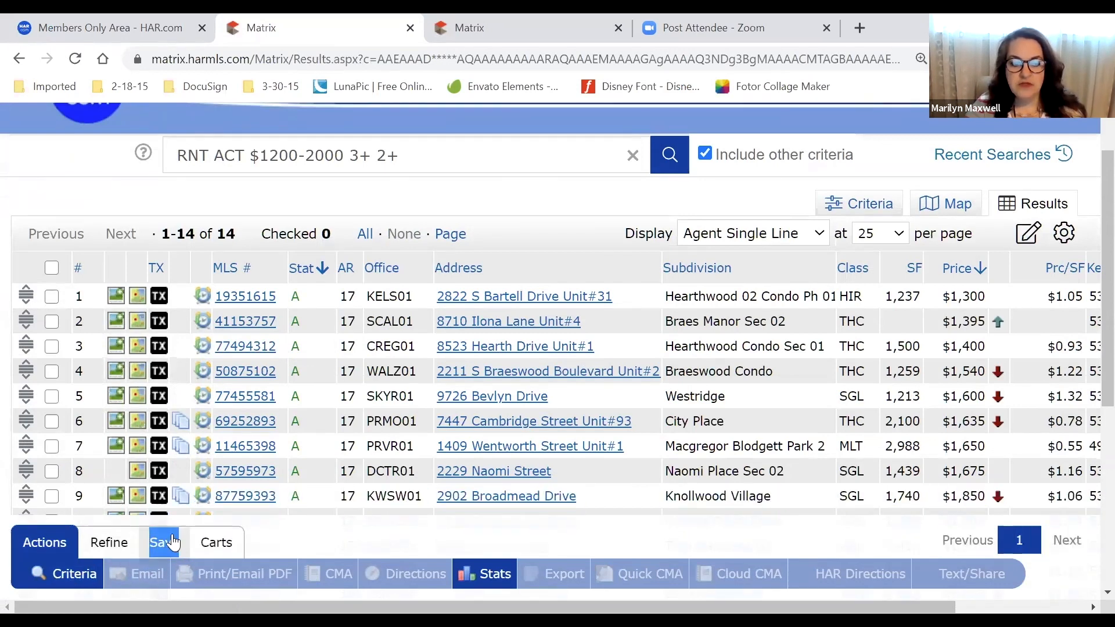
{"action": "left_click", "coordinate": [163, 546]}
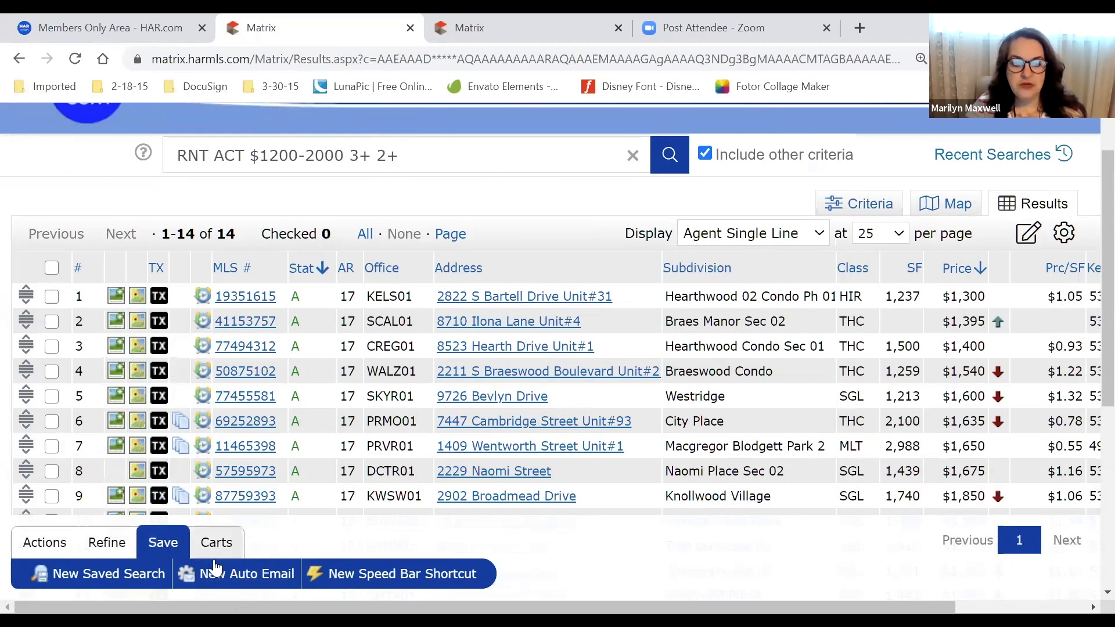
{"action": "left_click", "coordinate": [250, 575]}
Choose the buyer contact as the auto email's recipient
{"action": "left_click", "coordinate": [254, 379]}
{"action": "left_click", "coordinate": [253, 379]}
{"action": "left_click", "coordinate": [253, 378]}
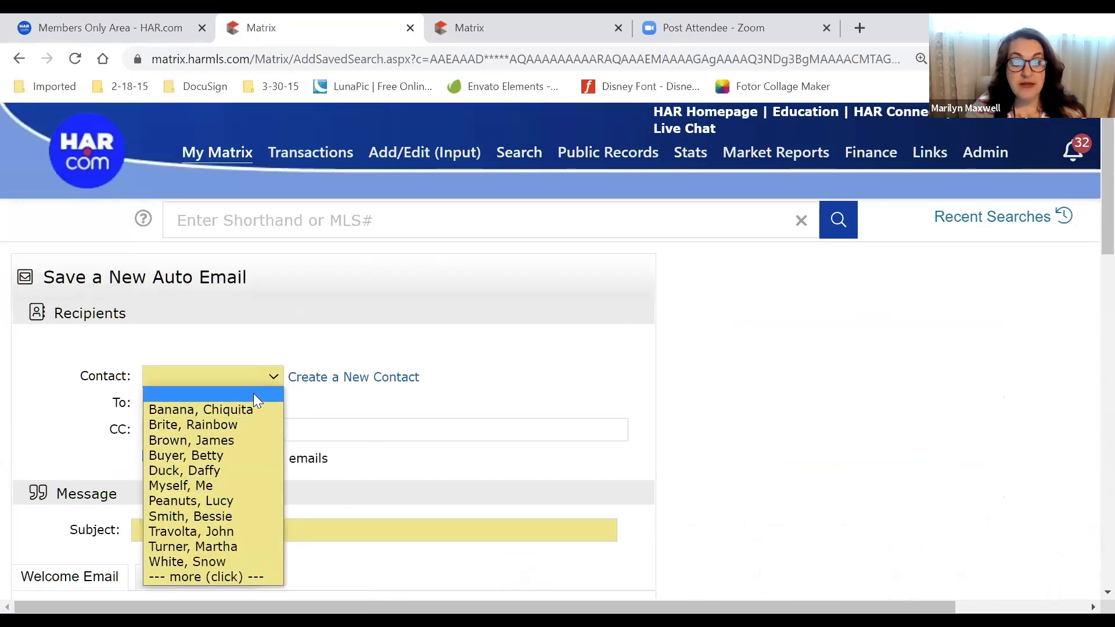
{"action": "left_click", "coordinate": [527, 373]}
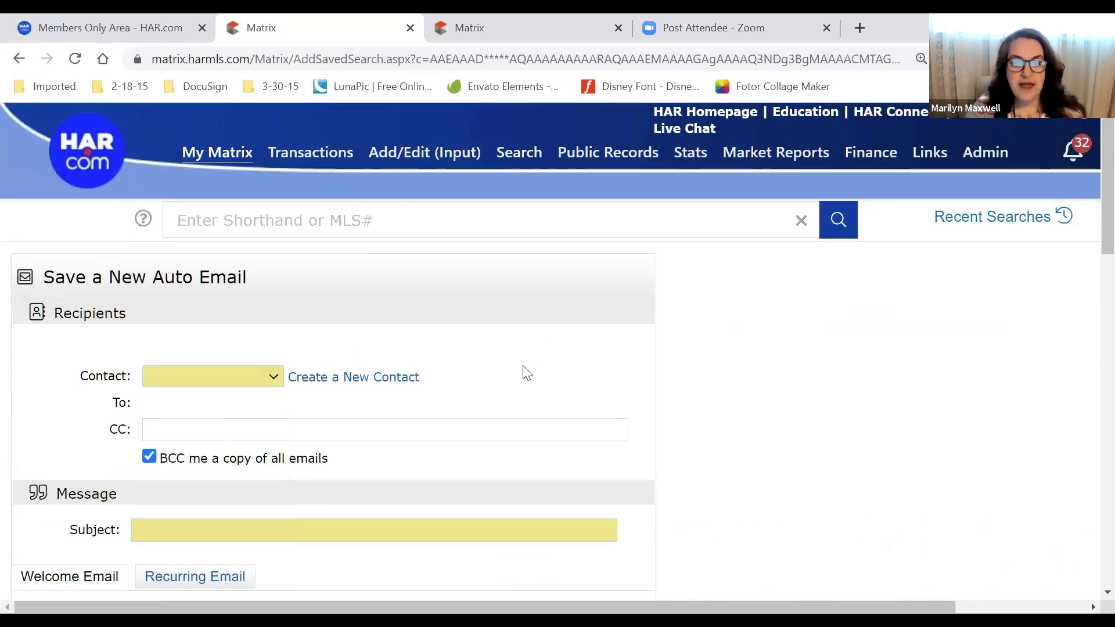
{"action": "left_click_drag", "start_coordinate": [443, 378], "coordinate": [287, 391]}
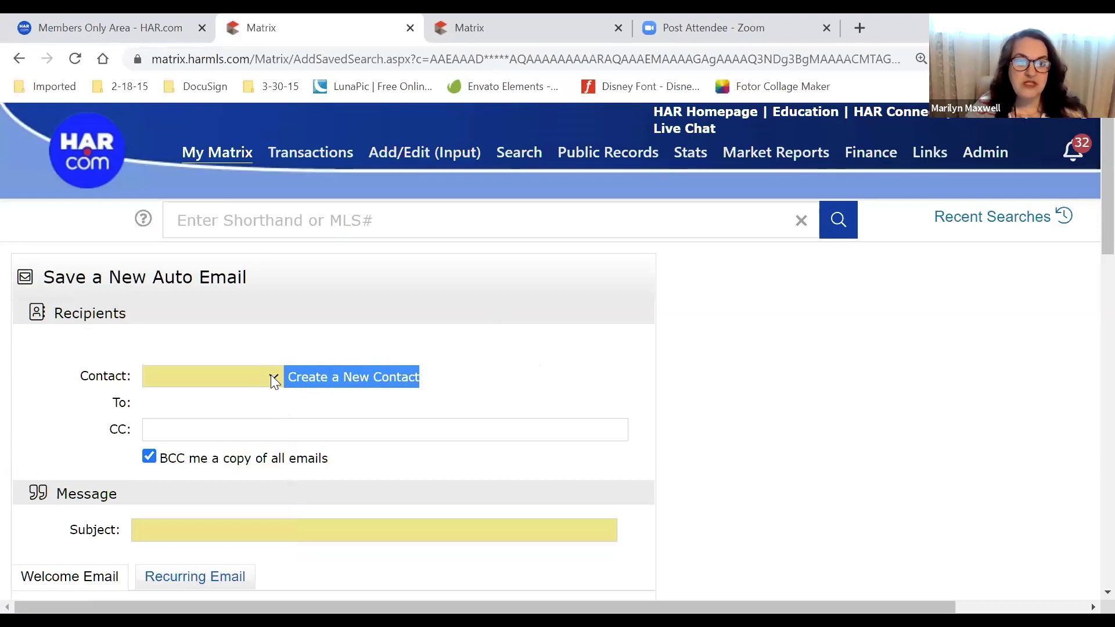
{"action": "left_click", "coordinate": [271, 377]}
{"action": "left_click", "coordinate": [246, 453]}
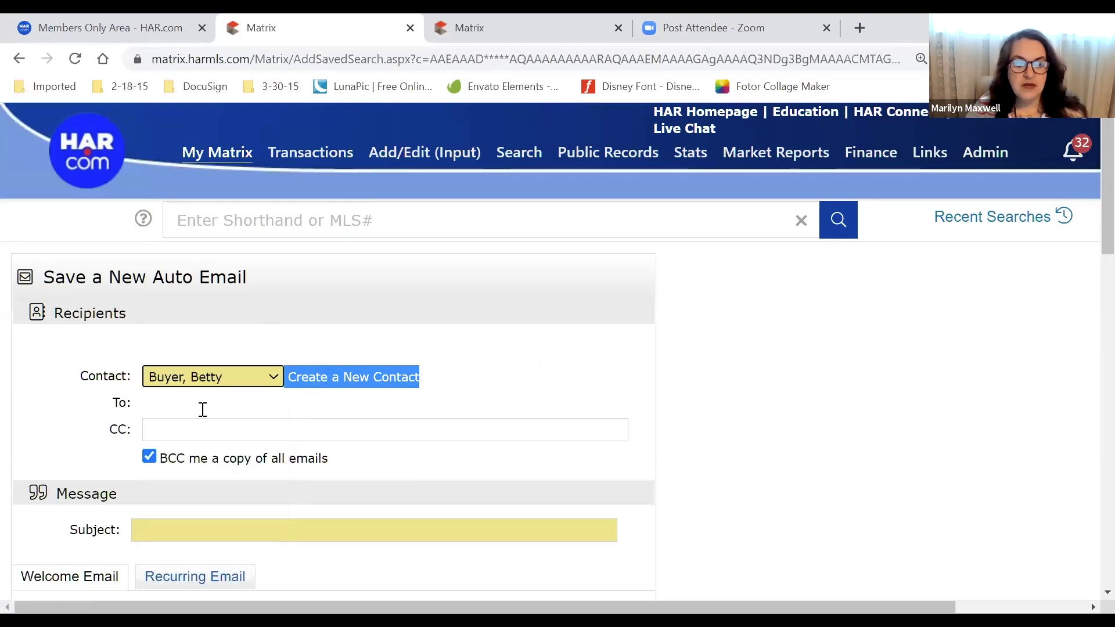
Enter 'Rentals in SW Houston' as the email subject
{"action": "scroll", "coordinate": [115, 345], "scroll_direction": "down", "scroll_amount": 4}
{"action": "left_click", "coordinate": [237, 290]}
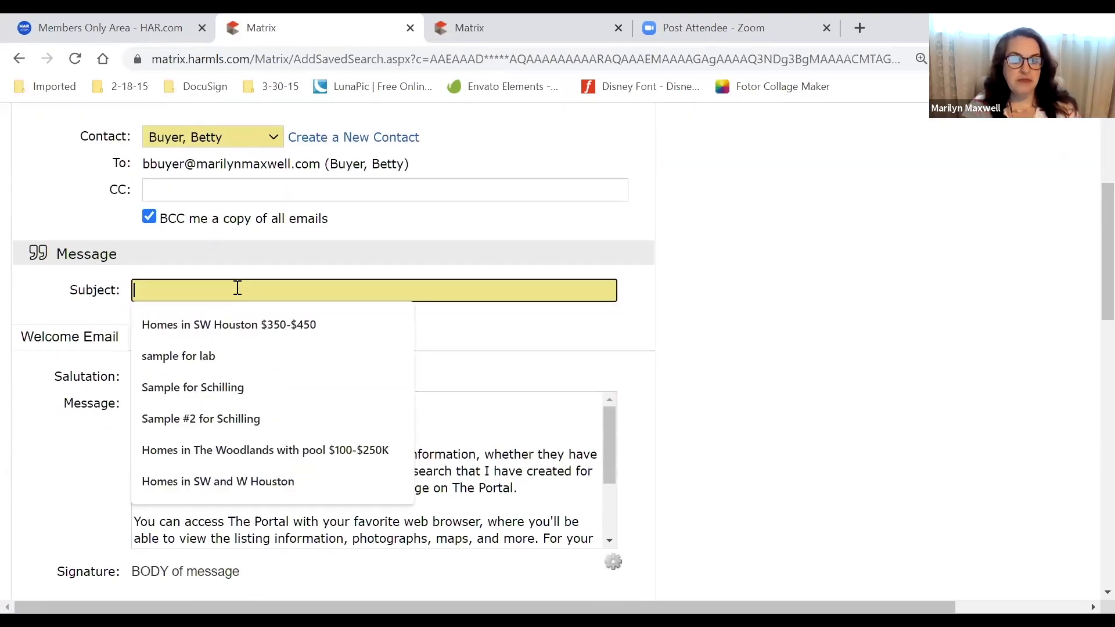
{"action": "type", "text": "Rentals"}
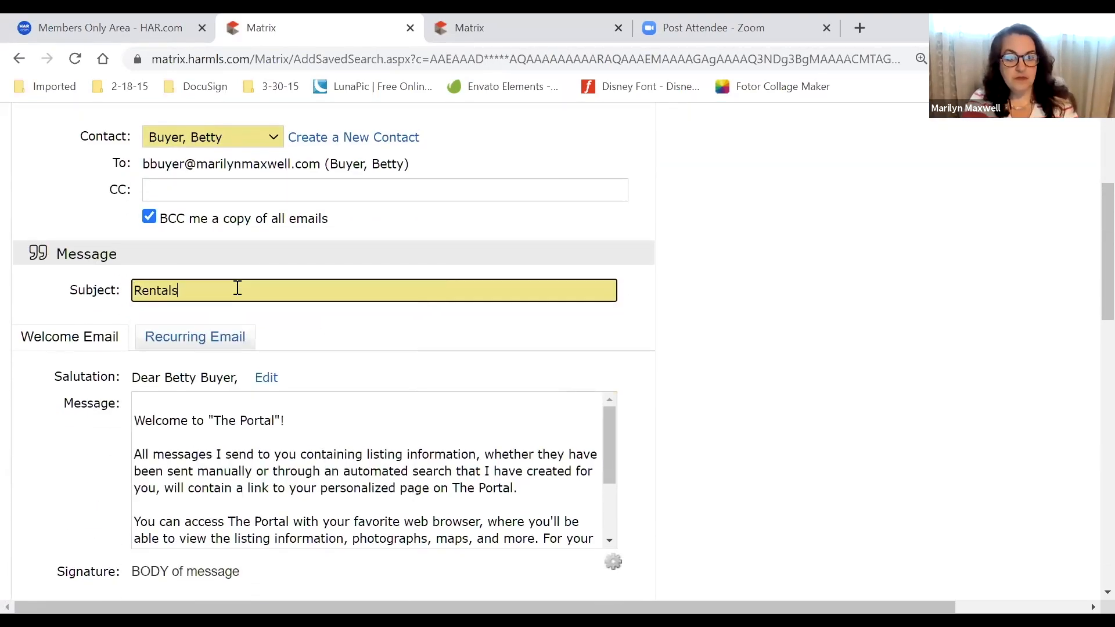
{"action": "type", "text": " in SW "}
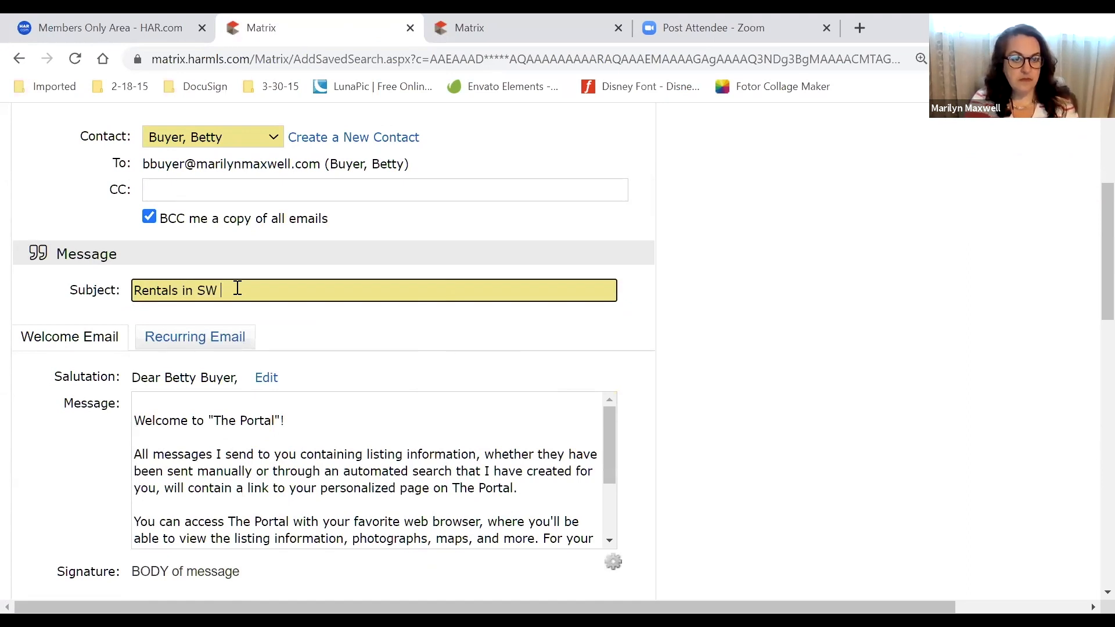
{"action": "type", "text": "Houston"}
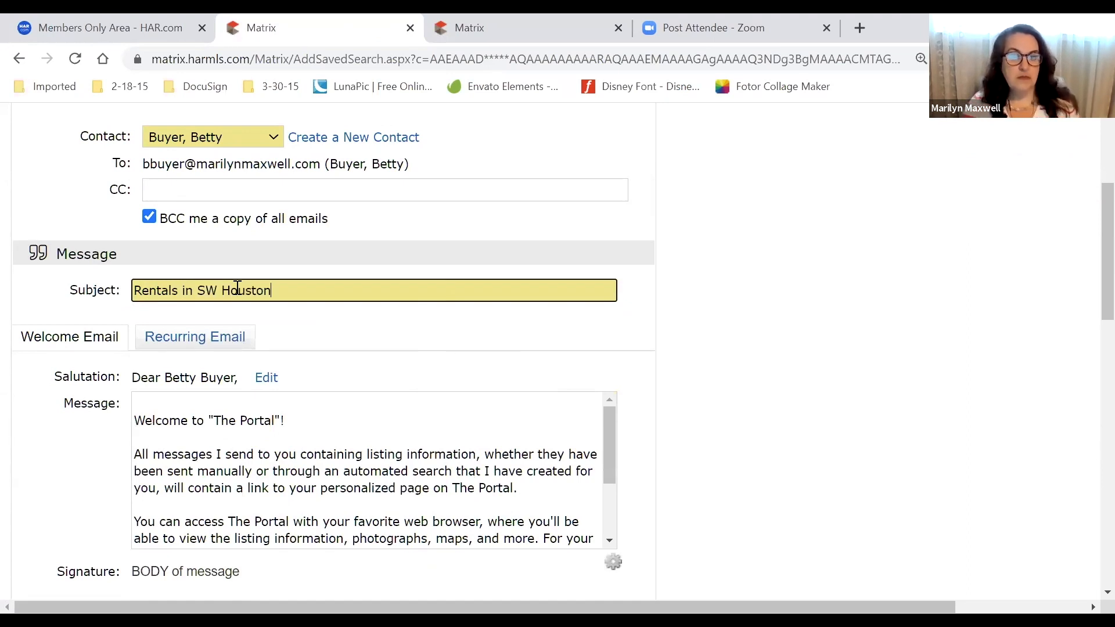
{"action": "scroll", "coordinate": [394, 366], "scroll_direction": "down", "scroll_amount": 1}
Select the full Welcome Email and Recurring Email message texts to review them
{"action": "left_click", "coordinate": [394, 367]}
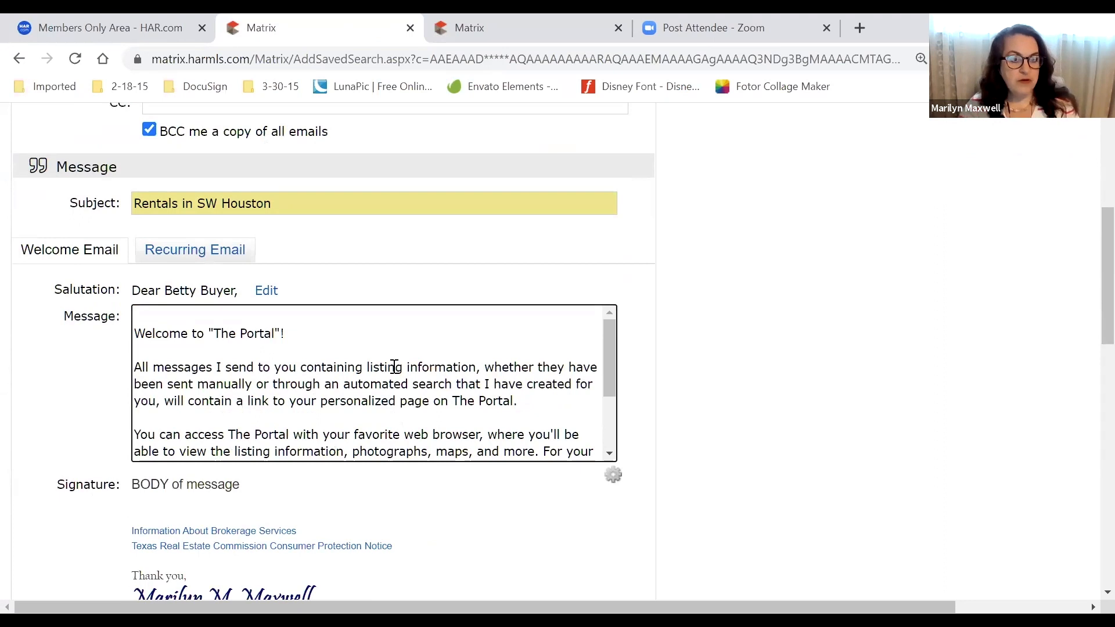
{"action": "key", "text": "ctrl+a"}
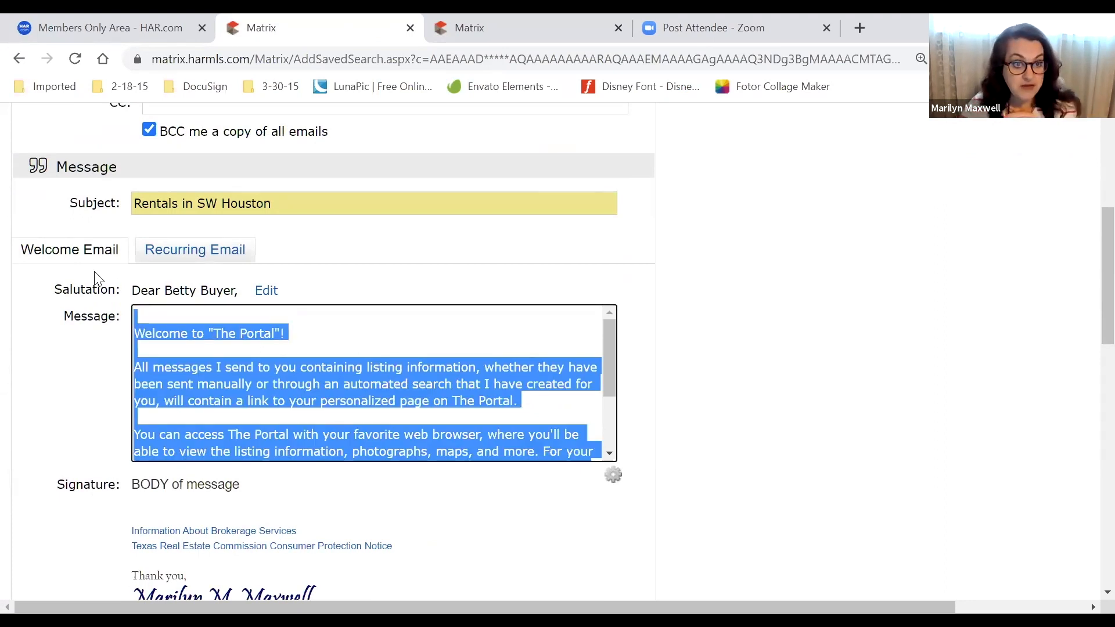
{"action": "left_click", "coordinate": [217, 343]}
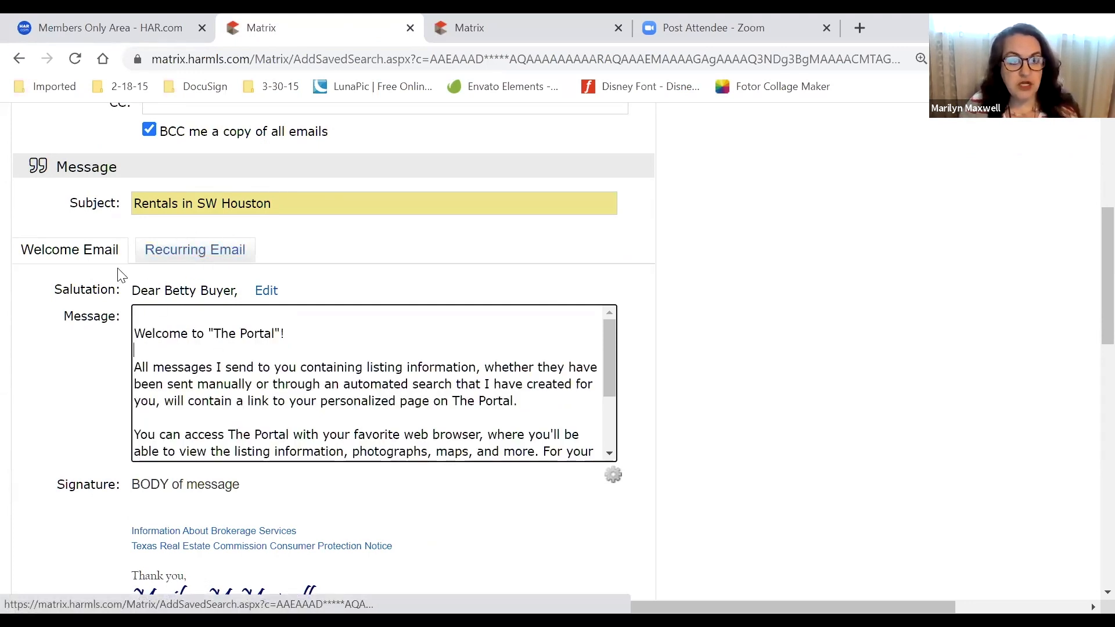
{"action": "key", "text": "ctrl+a"}
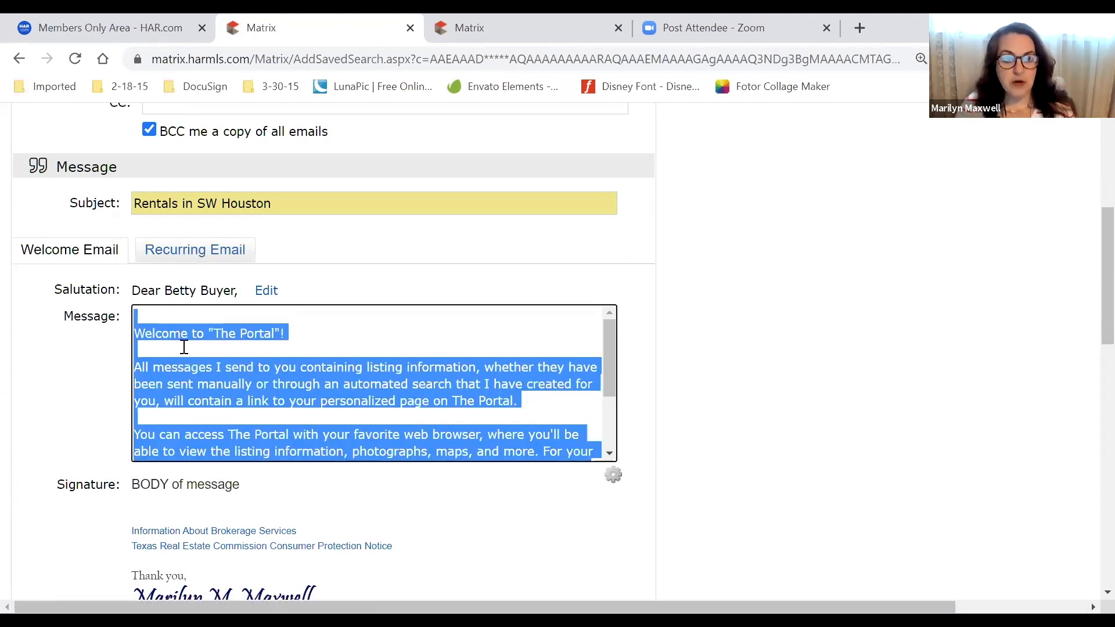
{"action": "left_click", "coordinate": [220, 264]}
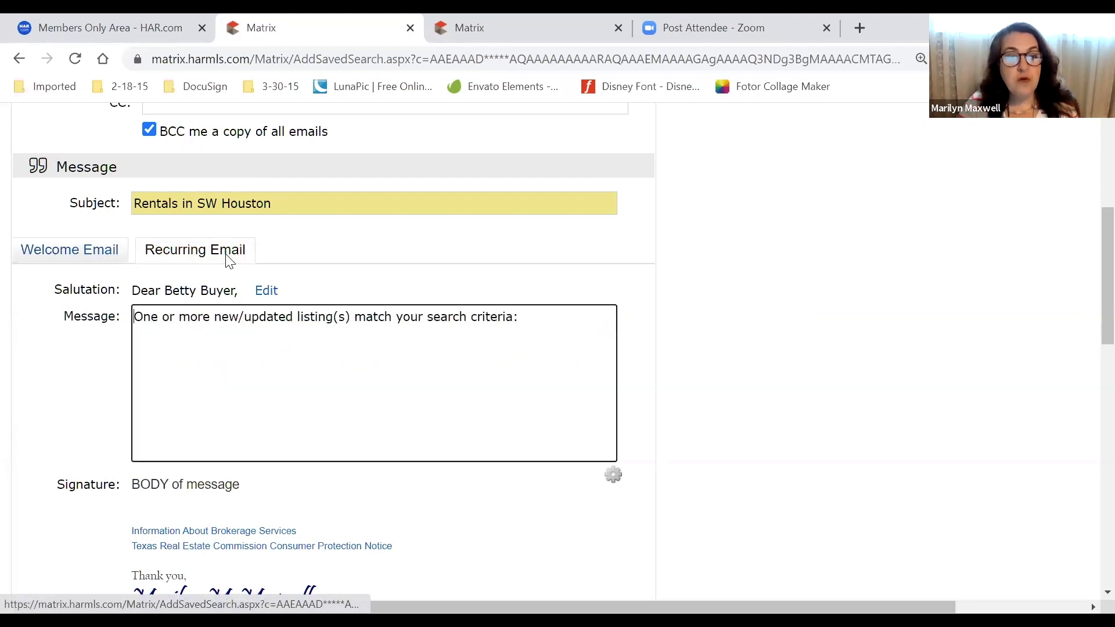
{"action": "key", "text": "ctrl+a"}
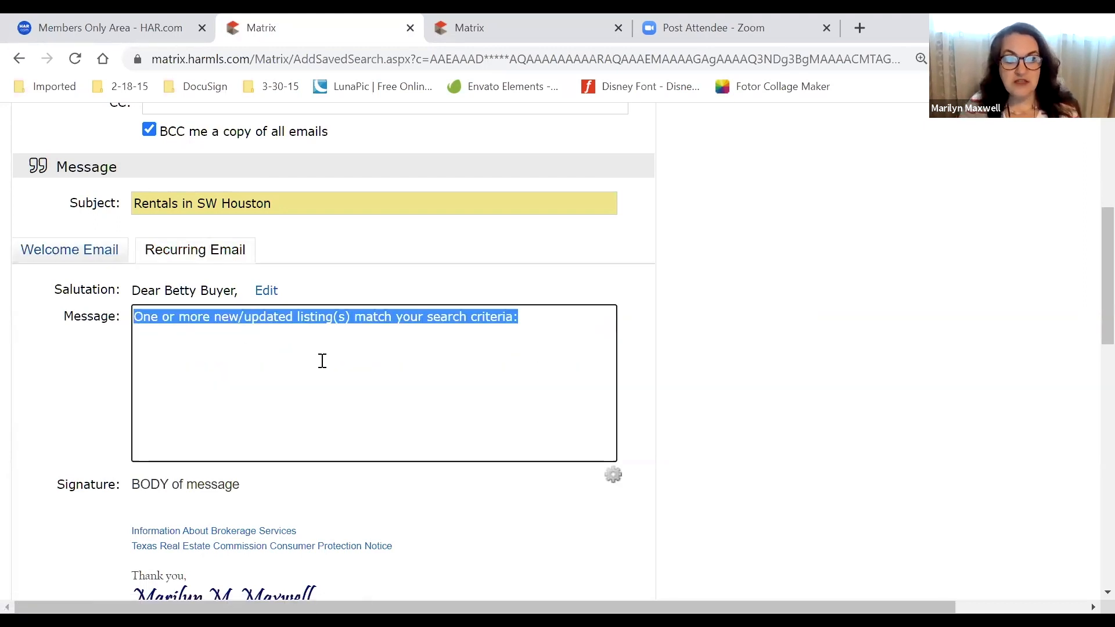
{"action": "left_click", "coordinate": [543, 332]}
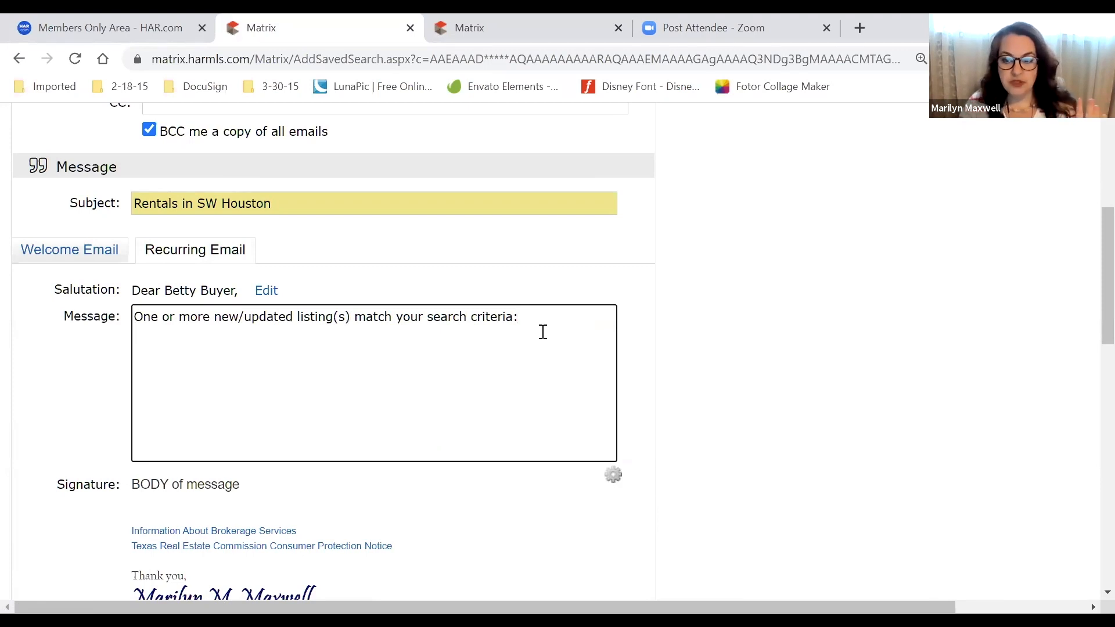
{"action": "key", "text": "ctrl+a"}
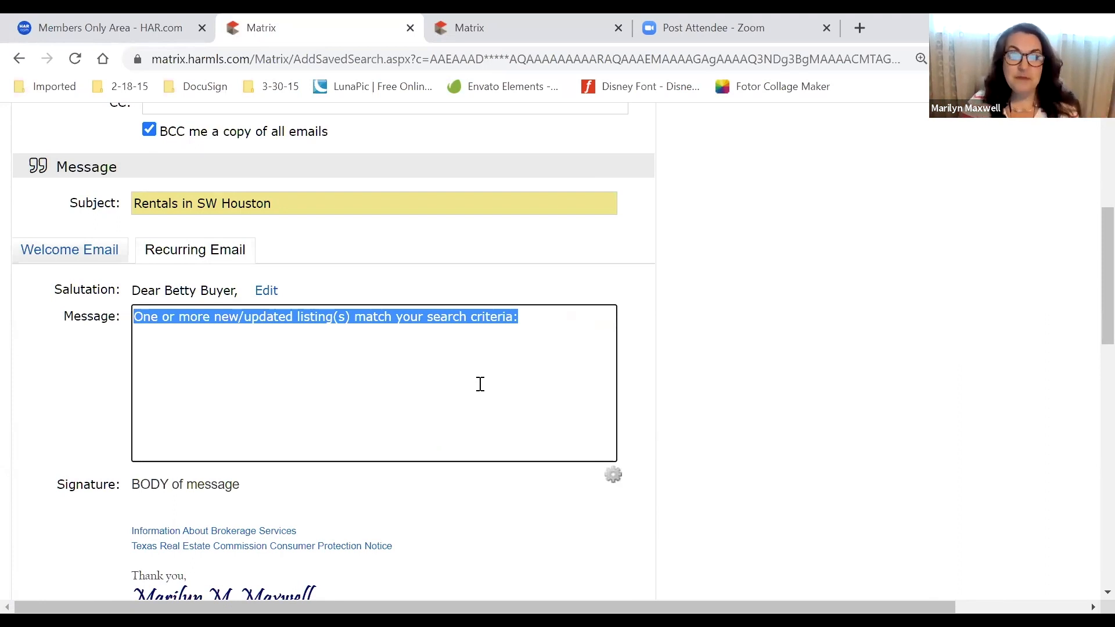
Check the default message options for both emails, then edit the contact behind the Salutation
{"action": "scroll", "coordinate": [749, 317], "scroll_direction": "down", "scroll_amount": 1}
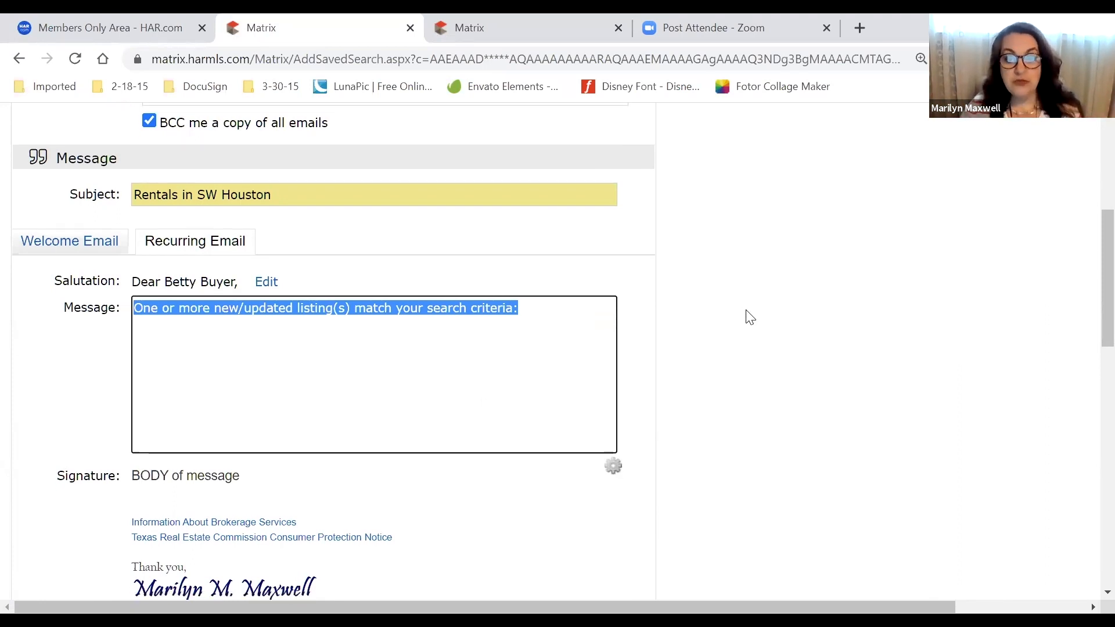
{"action": "scroll", "coordinate": [749, 317], "scroll_direction": "down", "scroll_amount": 2}
{"action": "left_click", "coordinate": [587, 318]}
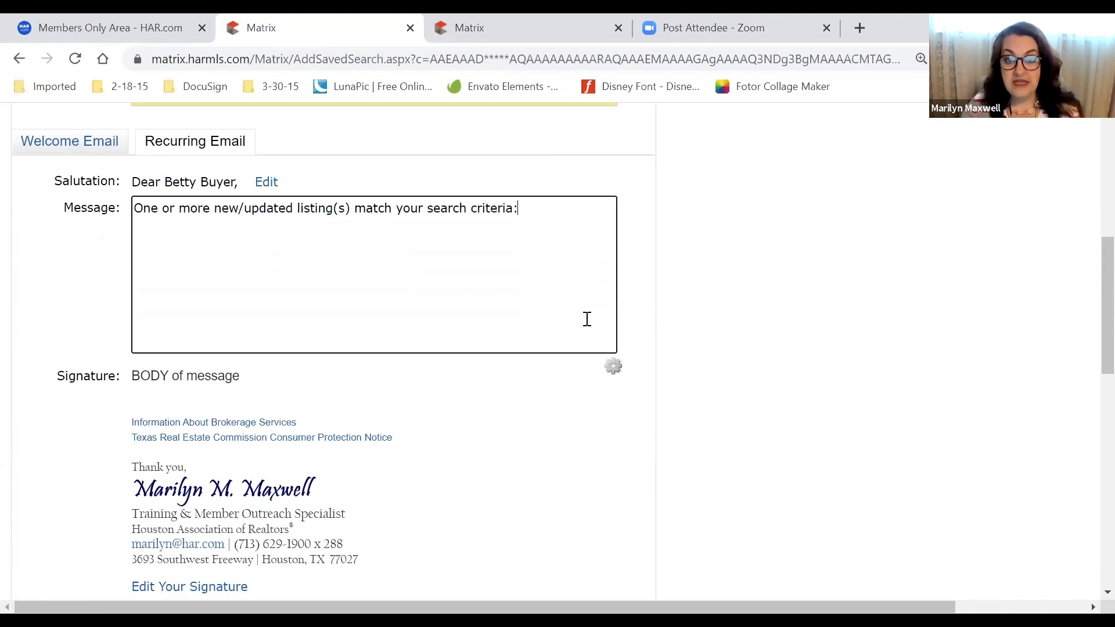
{"action": "left_click", "coordinate": [613, 379]}
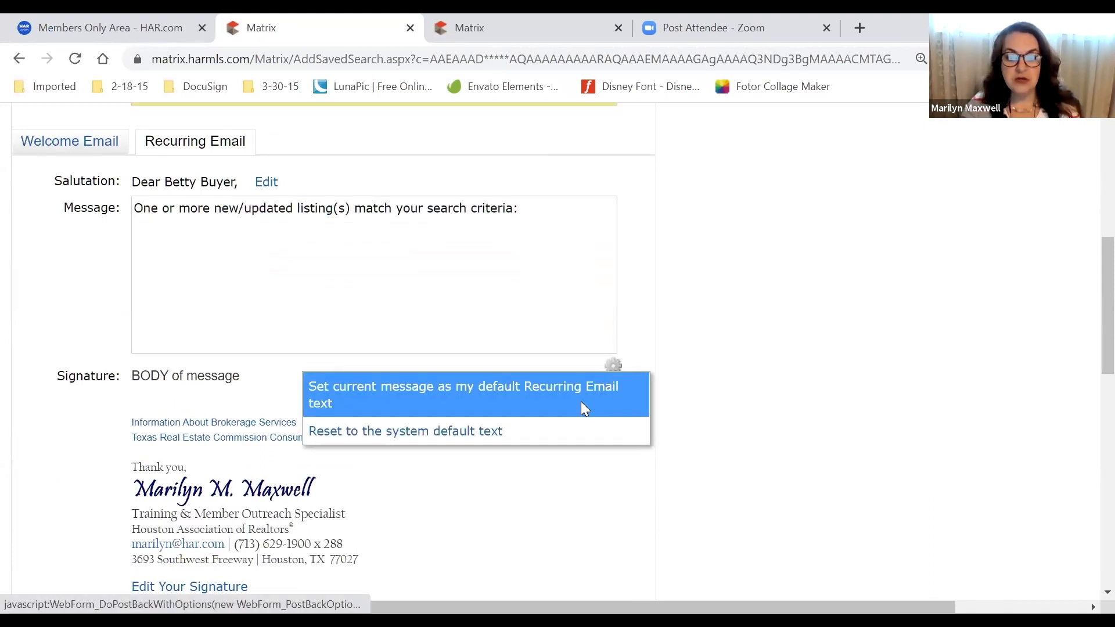
{"action": "left_click", "coordinate": [66, 145]}
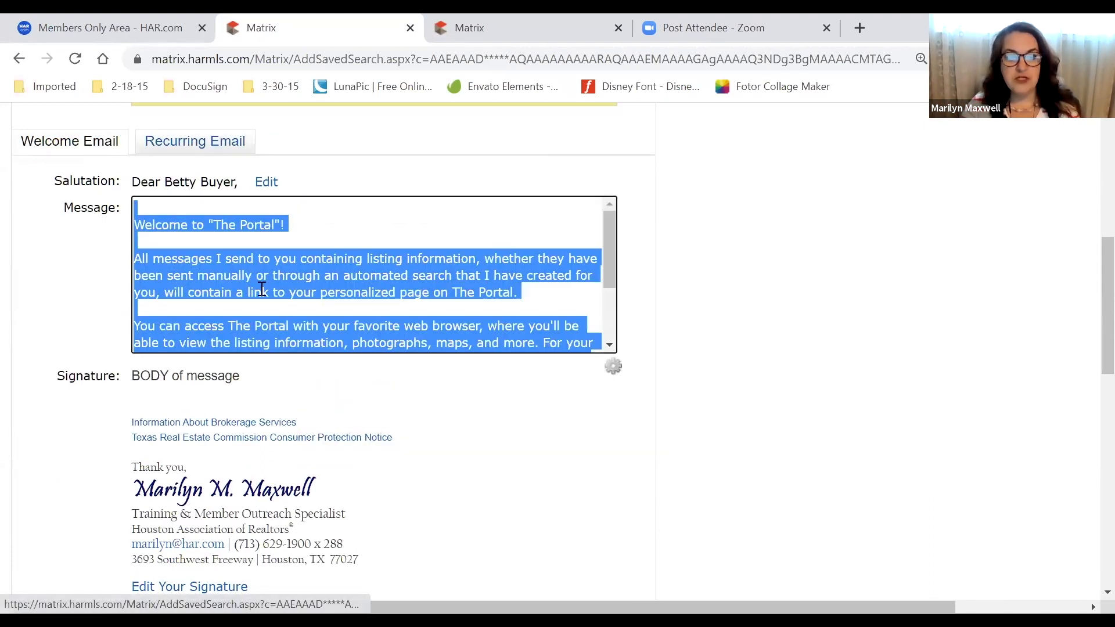
{"action": "left_click", "coordinate": [326, 234]}
{"action": "left_click", "coordinate": [613, 370]}
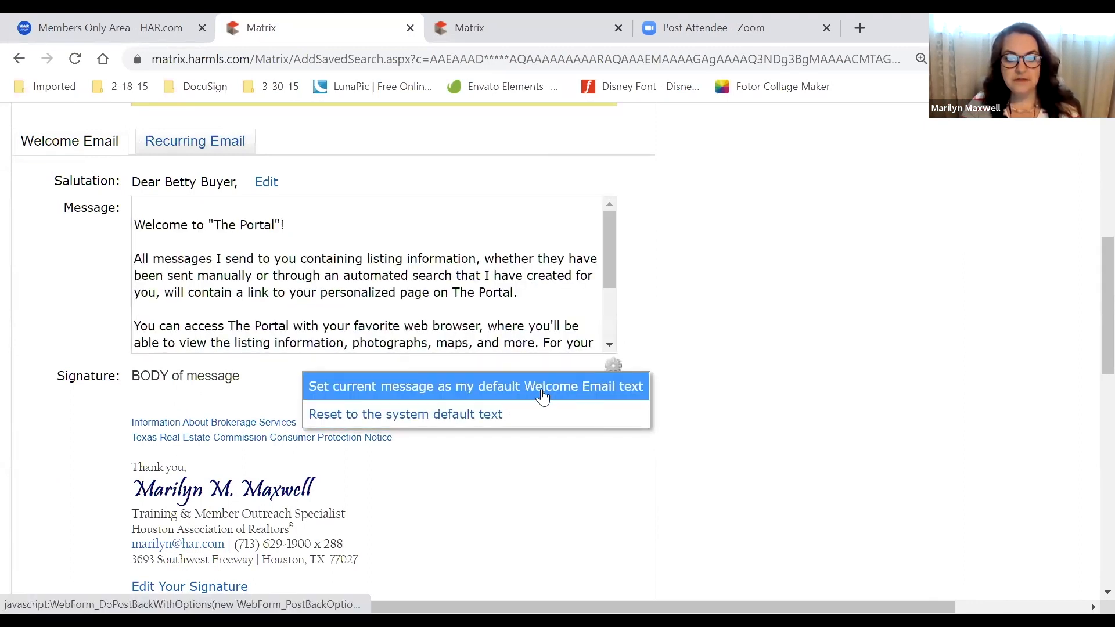
{"action": "left_click", "coordinate": [199, 141]}
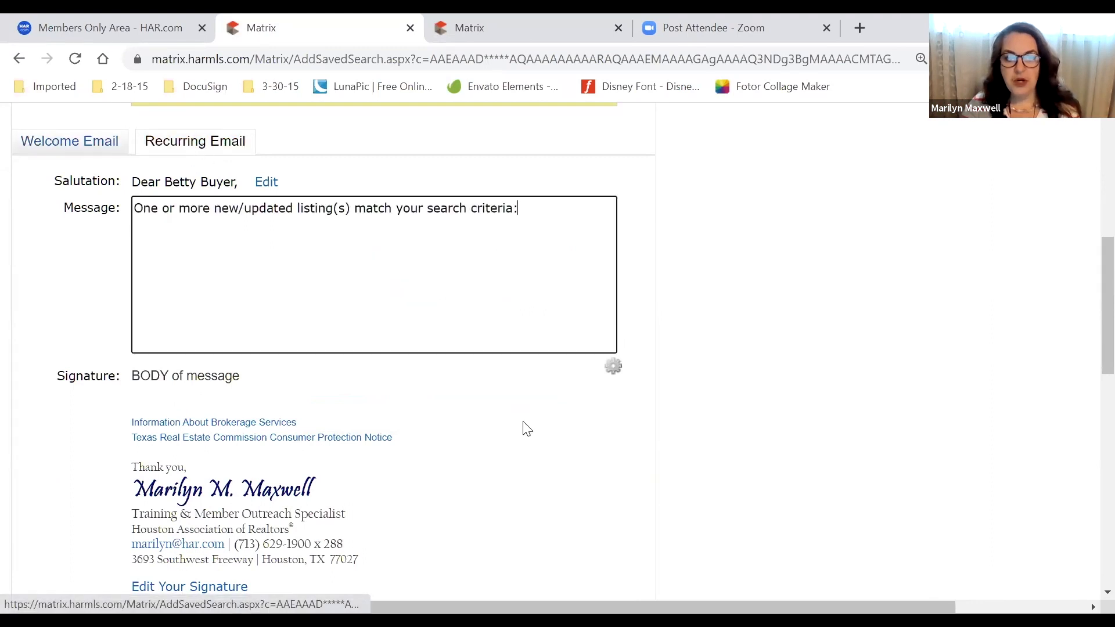
{"action": "left_click", "coordinate": [613, 368]}
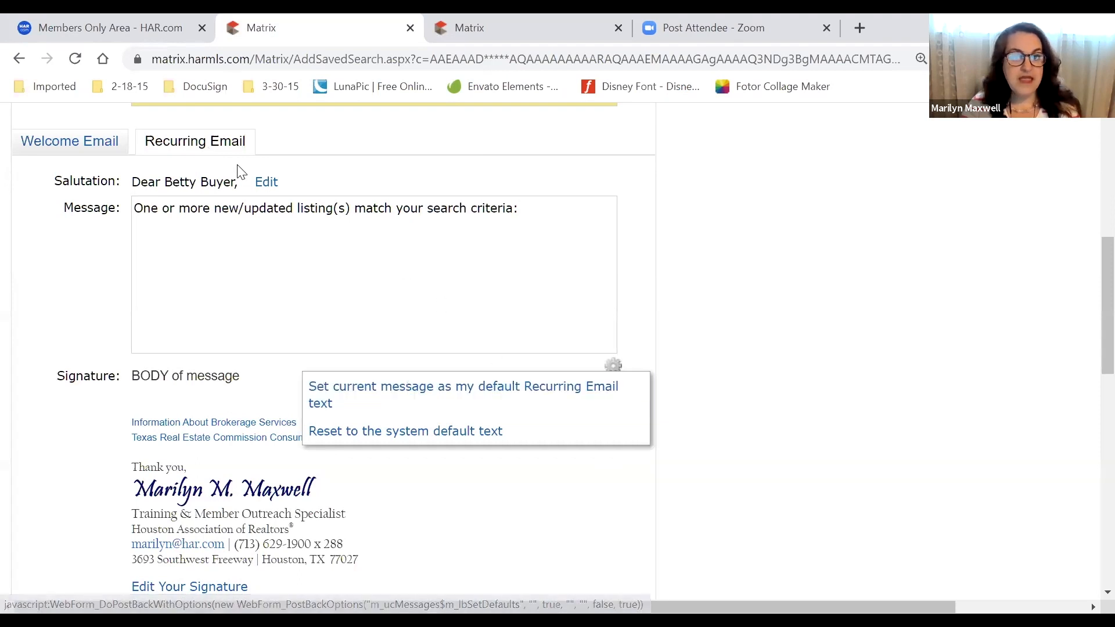
{"action": "left_click", "coordinate": [267, 183]}
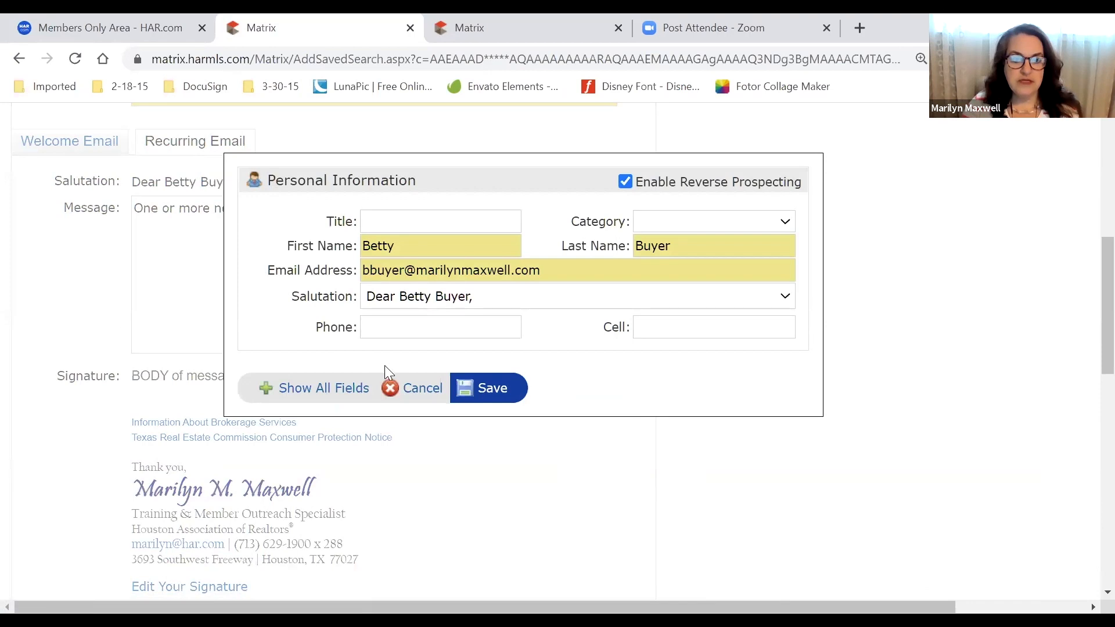
Close the contact details without saving and set the email schedule to ASAP
{"action": "left_click", "coordinate": [414, 388]}
{"action": "scroll", "coordinate": [88, 342], "scroll_direction": "down", "scroll_amount": 8}
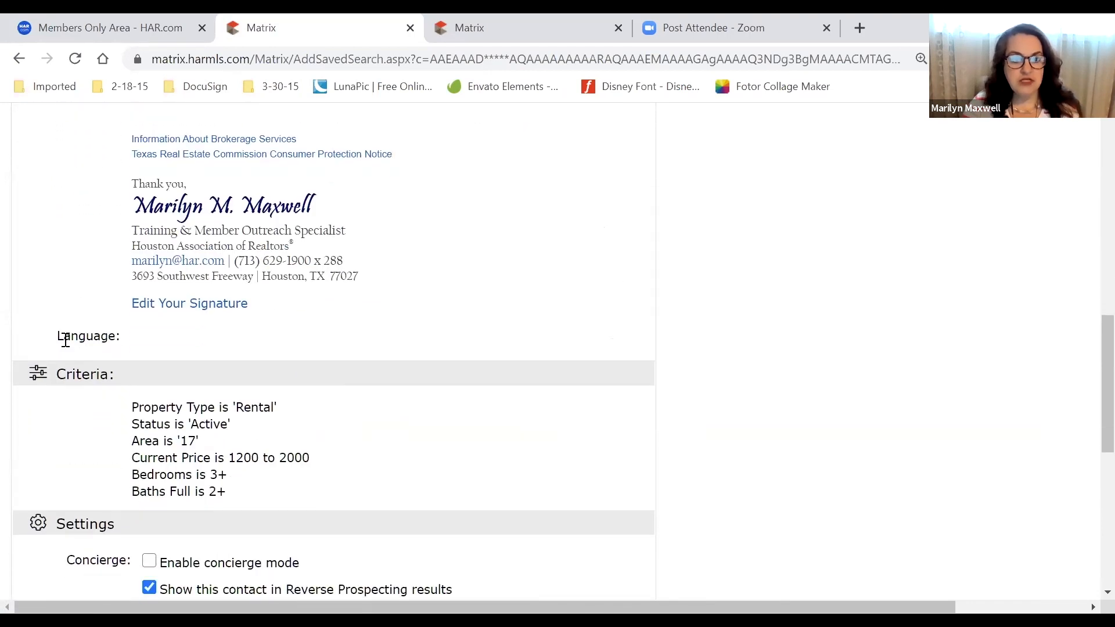
{"action": "scroll", "coordinate": [65, 340], "scroll_direction": "down", "scroll_amount": 4}
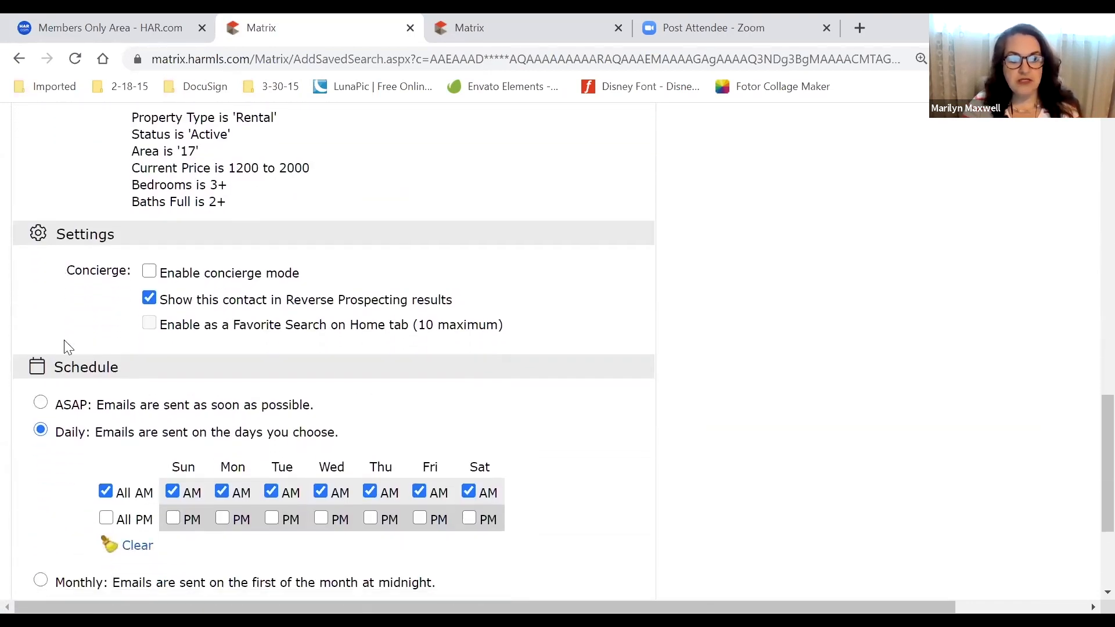
{"action": "scroll", "coordinate": [68, 348], "scroll_direction": "down", "scroll_amount": 1}
{"action": "scroll", "coordinate": [68, 347], "scroll_direction": "up", "scroll_amount": 2}
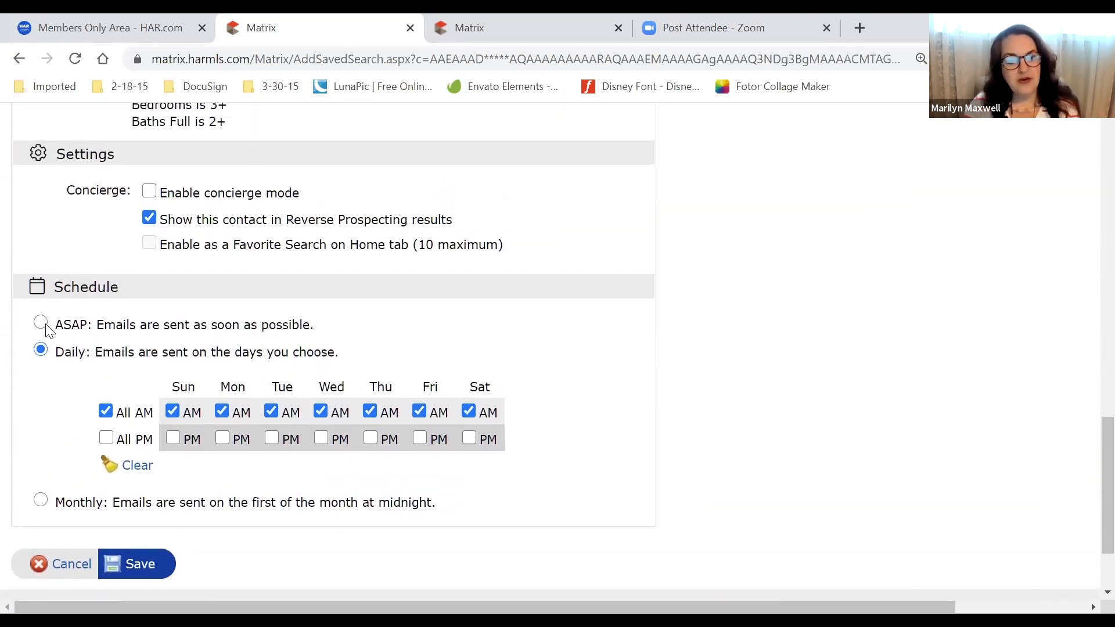
{"action": "left_click", "coordinate": [41, 322]}
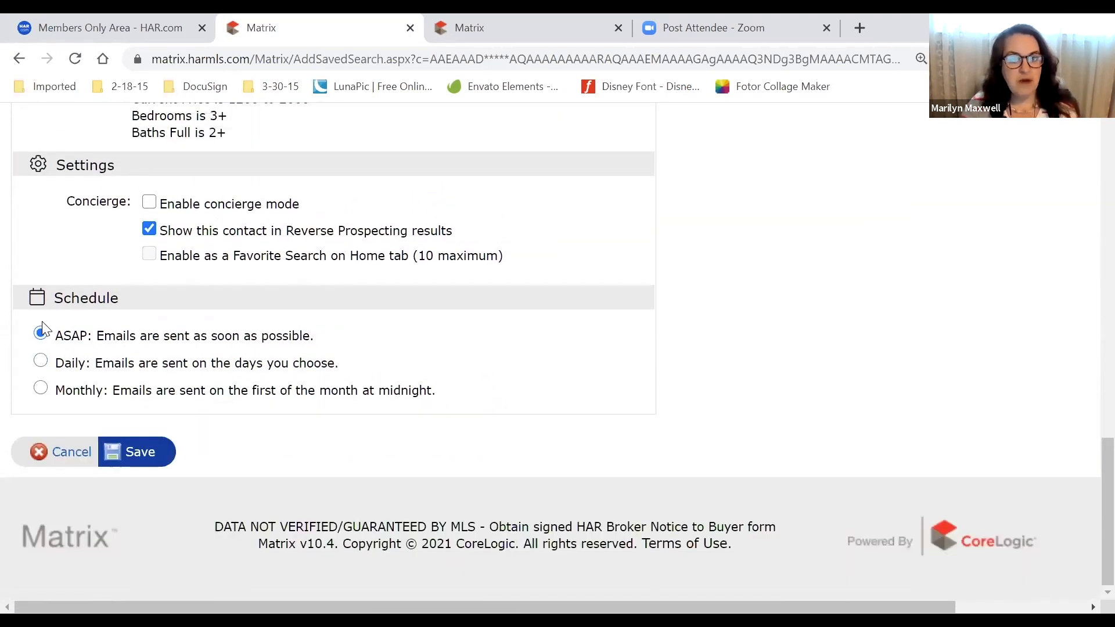
Save the auto email and find 'Rentals in SW Houston' (ASAP) in the 39 Auto Emails
{"action": "left_click", "coordinate": [146, 456]}
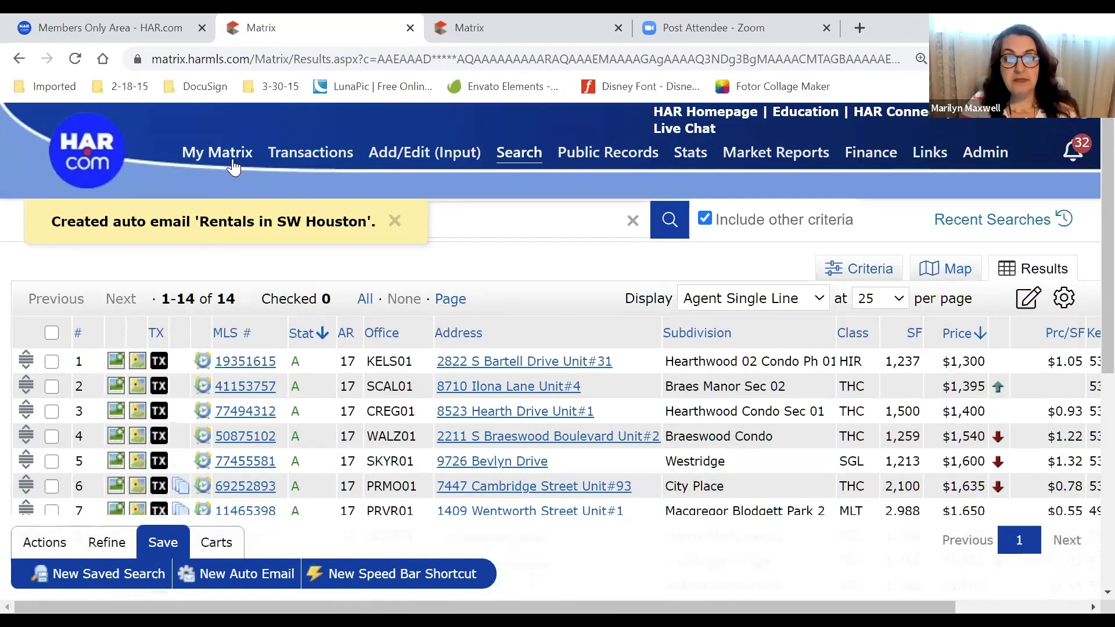
{"action": "mouse_move", "coordinate": [233, 168]}
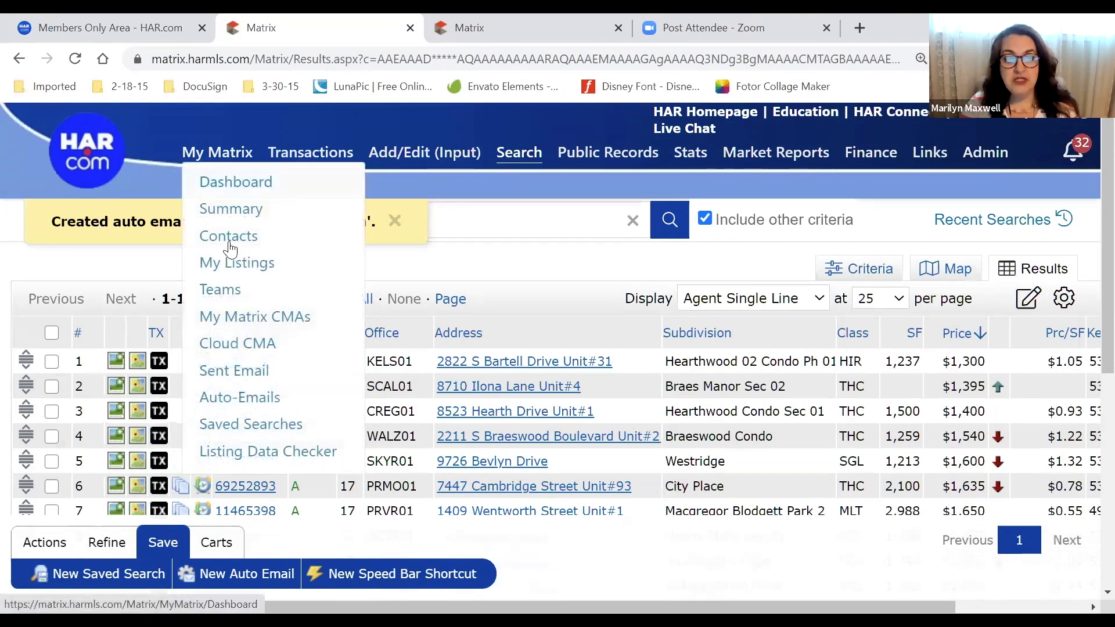
{"action": "left_click", "coordinate": [248, 400]}
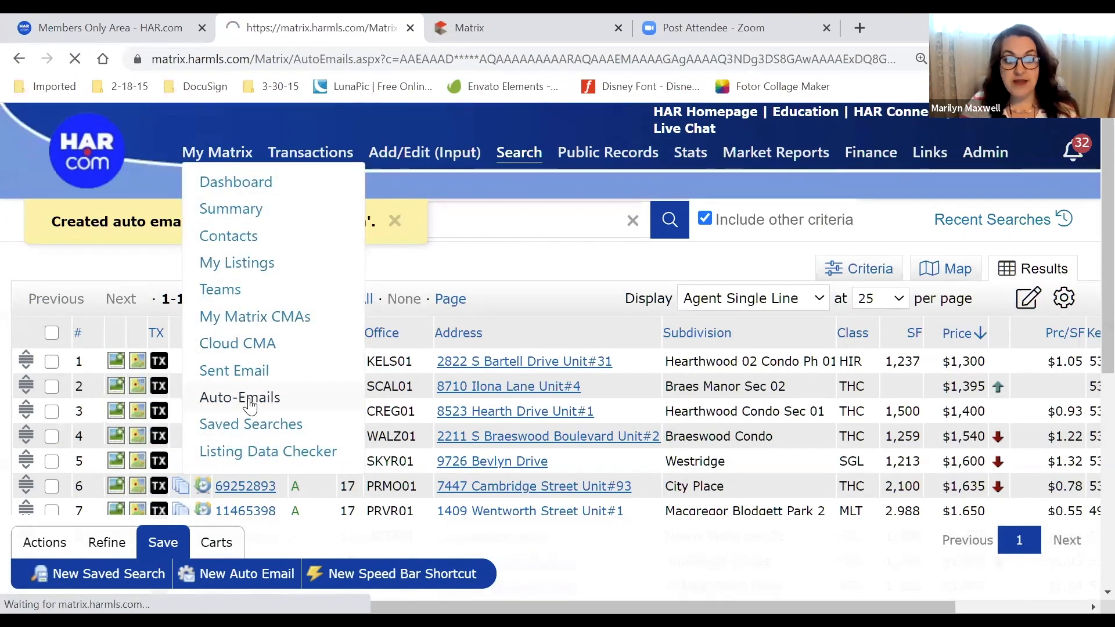
{"action": "scroll", "coordinate": [352, 312], "scroll_direction": "down", "scroll_amount": 4}
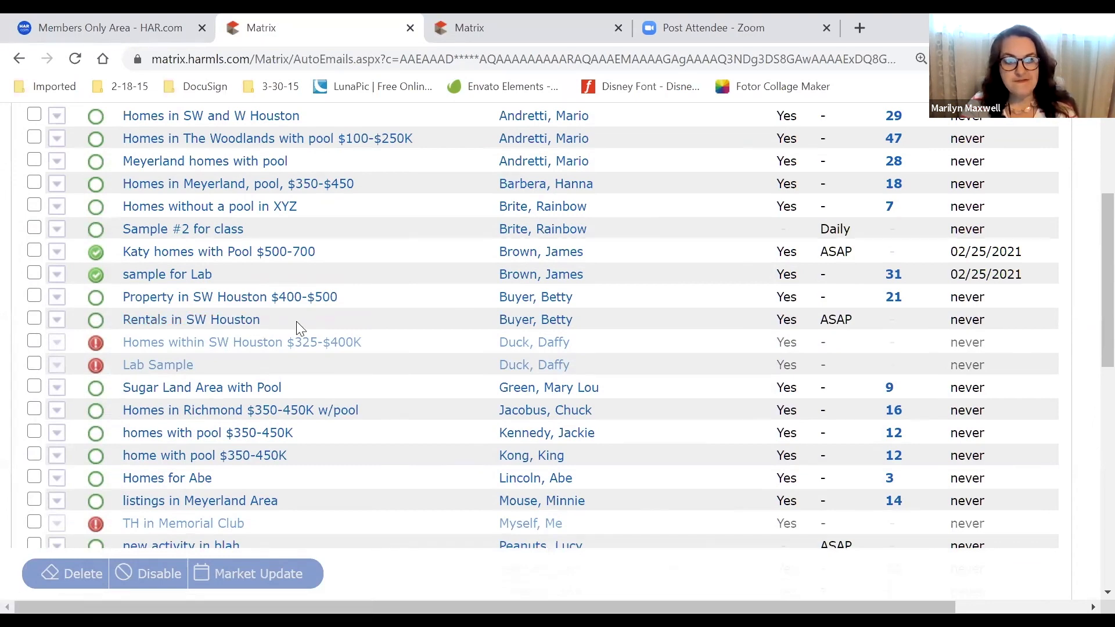
{"action": "scroll", "coordinate": [318, 326], "scroll_direction": "up", "scroll_amount": 4}
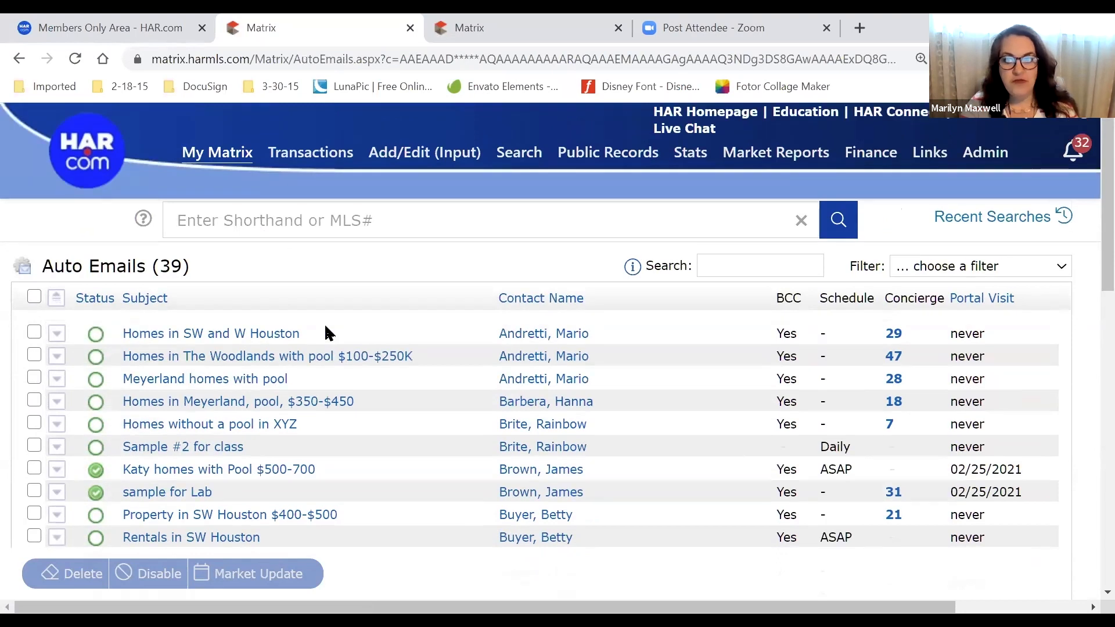
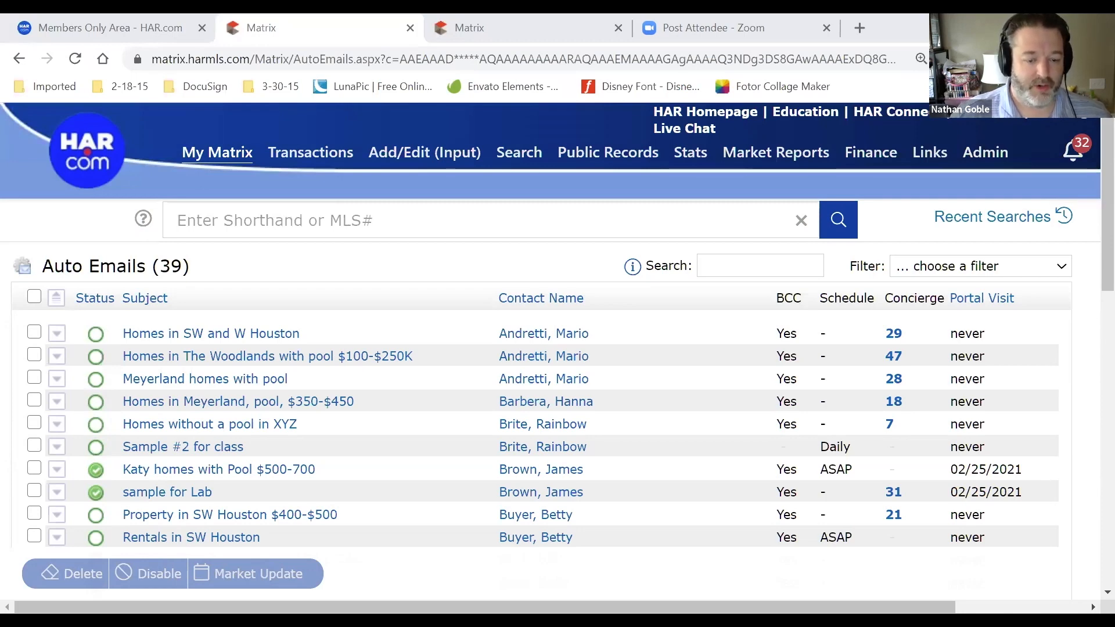
Scroll through the 27 Property in SW Houston $400-$500 results, then switch to the My Matrix dashboard tab
{"action": "left_click", "coordinate": [230, 516]}
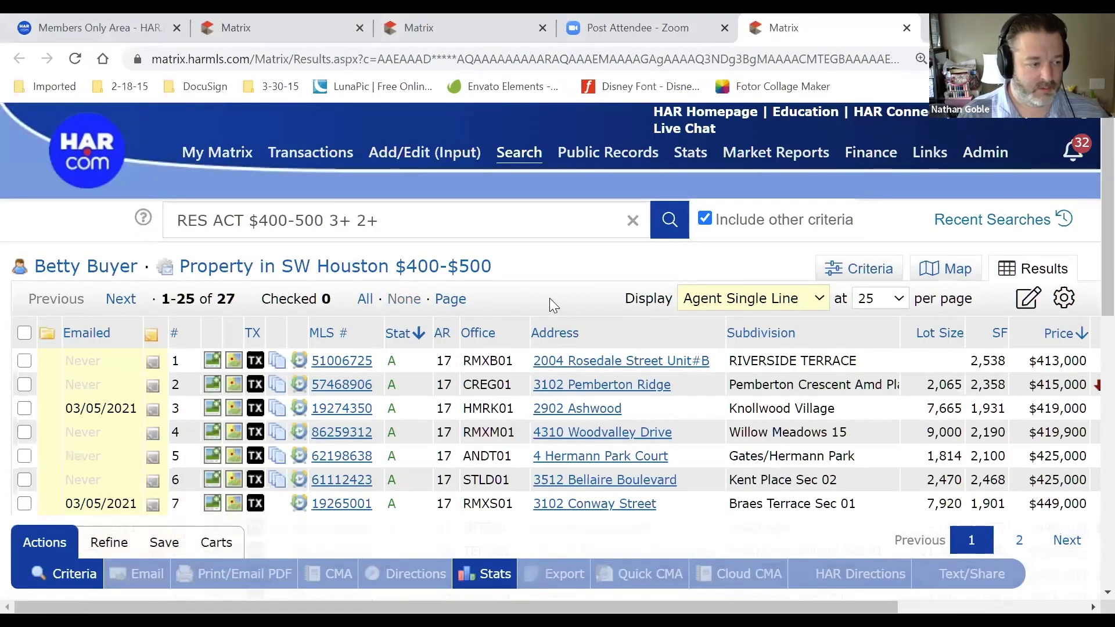
{"action": "scroll", "coordinate": [550, 298], "scroll_direction": "down", "scroll_amount": 3}
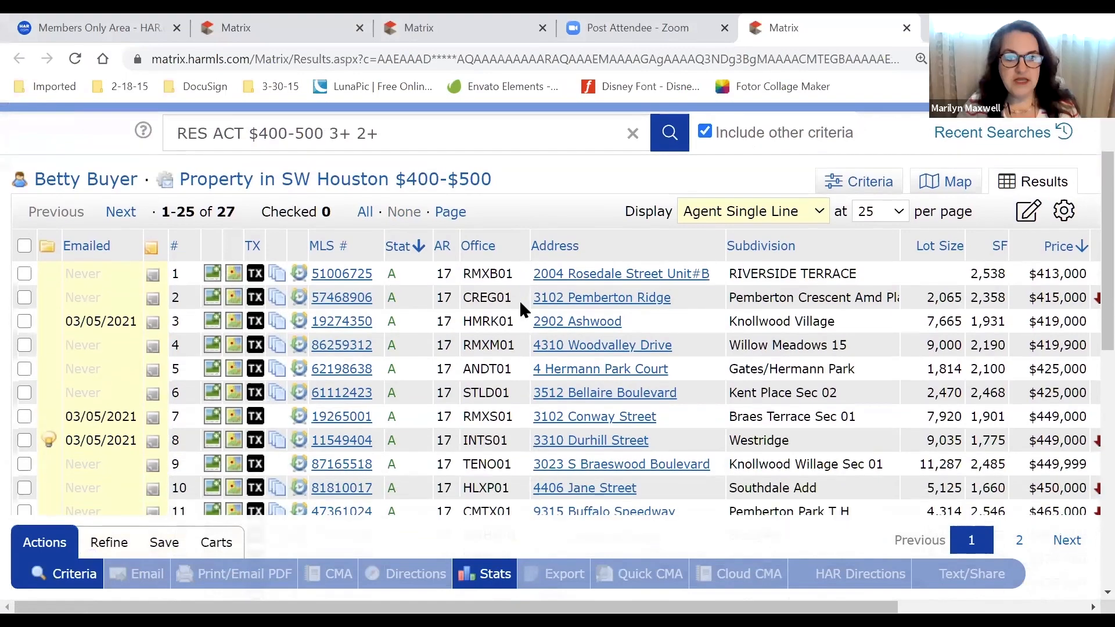
{"action": "scroll", "coordinate": [519, 300], "scroll_direction": "down", "scroll_amount": 1}
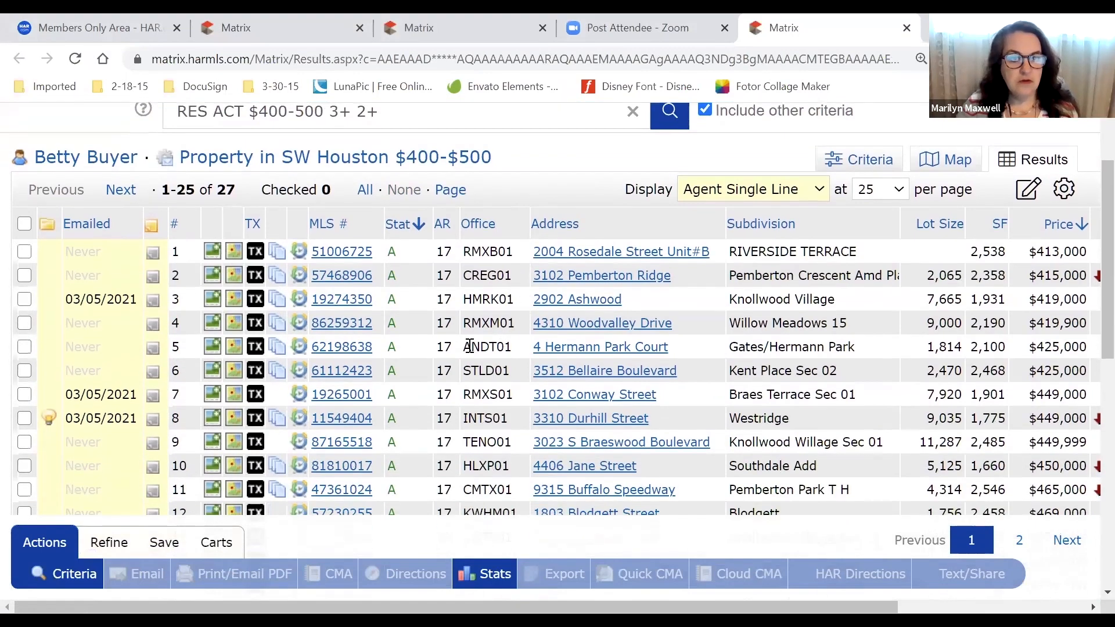
{"action": "scroll", "coordinate": [427, 349], "scroll_direction": "down", "scroll_amount": 10}
{"action": "scroll", "coordinate": [426, 347], "scroll_direction": "down", "scroll_amount": 3}
{"action": "scroll", "coordinate": [428, 352], "scroll_direction": "up", "scroll_amount": 15}
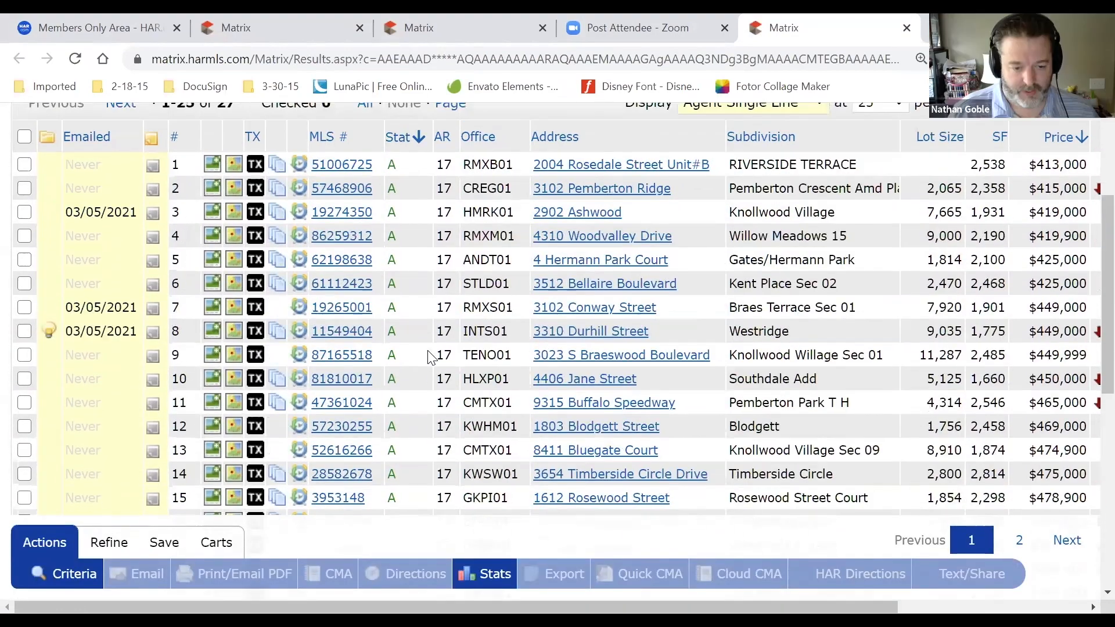
{"action": "scroll", "coordinate": [430, 356], "scroll_direction": "up", "scroll_amount": 5}
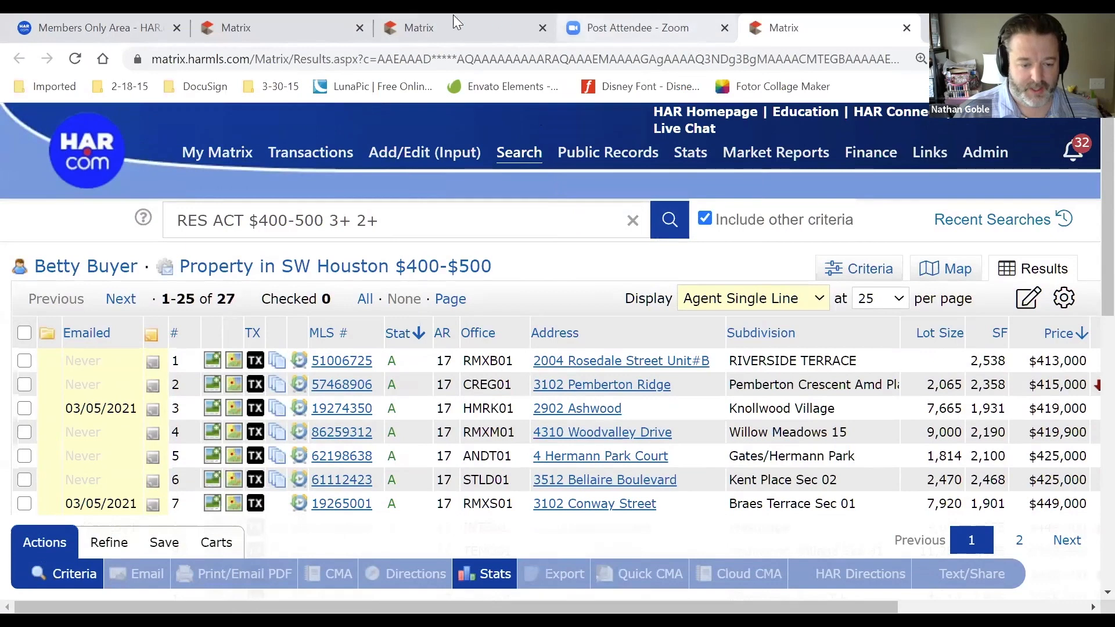
{"action": "left_click", "coordinate": [471, 29]}
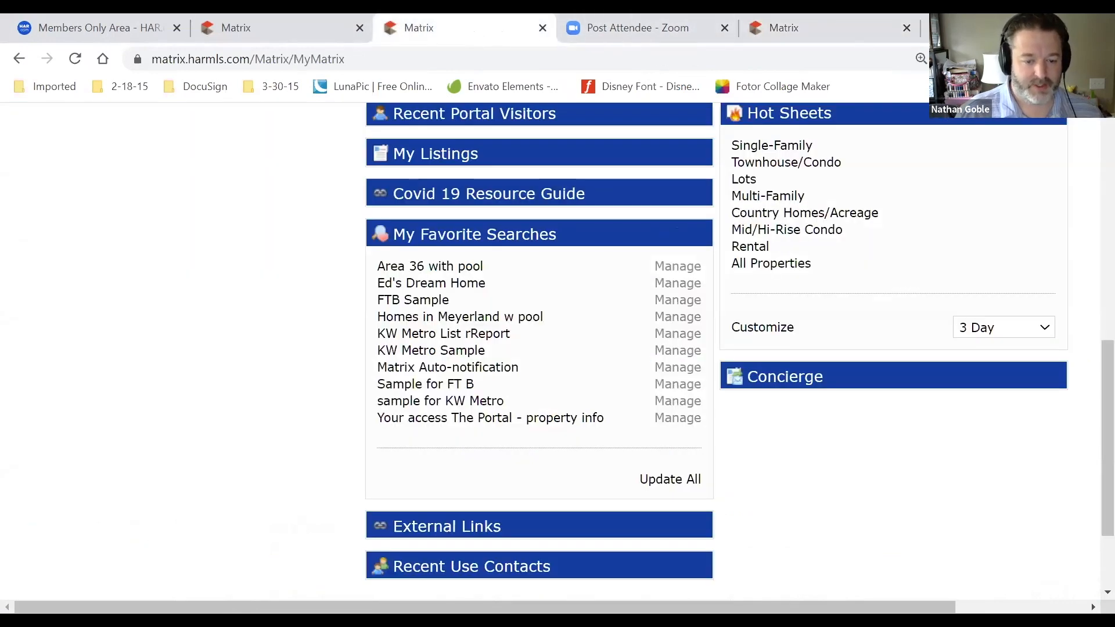
Zoom the page out one step and in two steps, then return to the 39 Auto Emails tab
{"action": "key", "text": "ctrl+minus"}
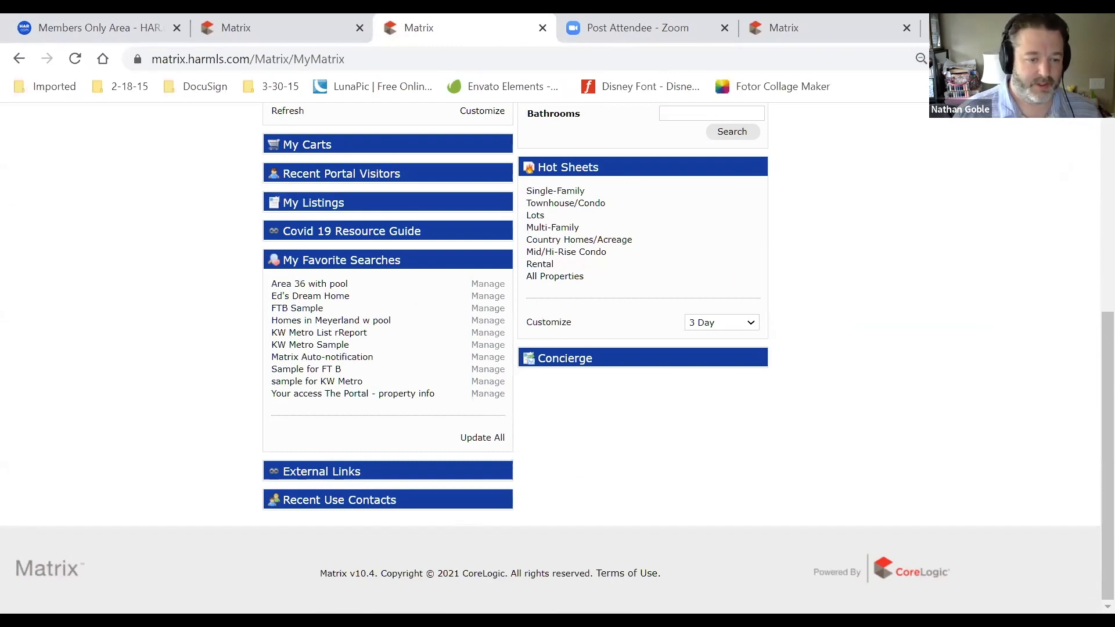
{"action": "key", "text": "ctrl+plus"}
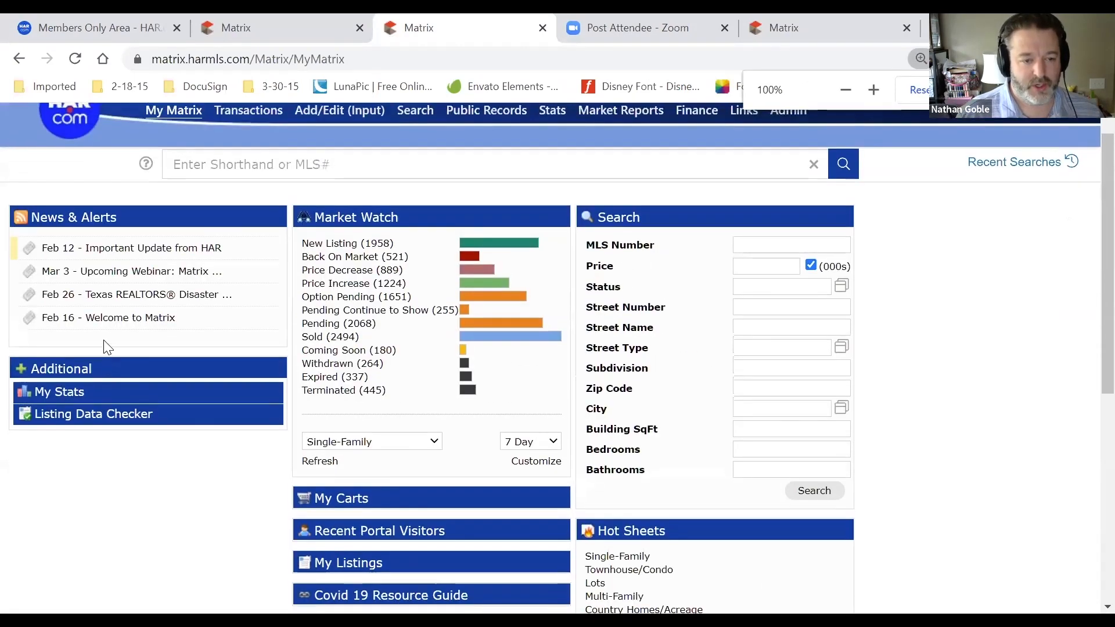
{"action": "key", "text": "ctrl+plus"}
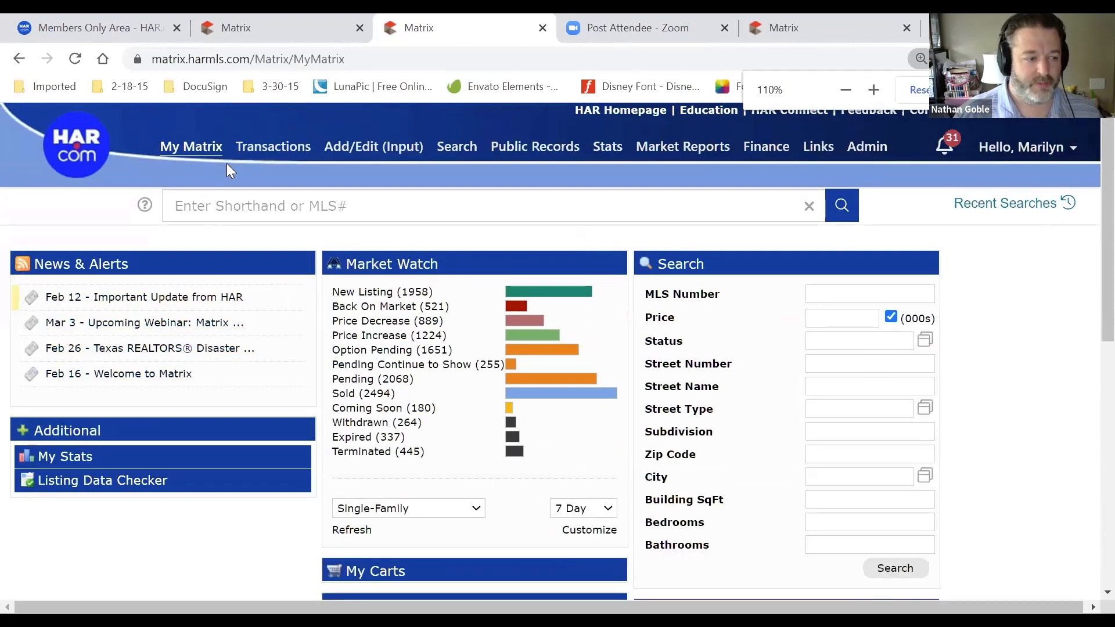
{"action": "mouse_move", "coordinate": [213, 158]}
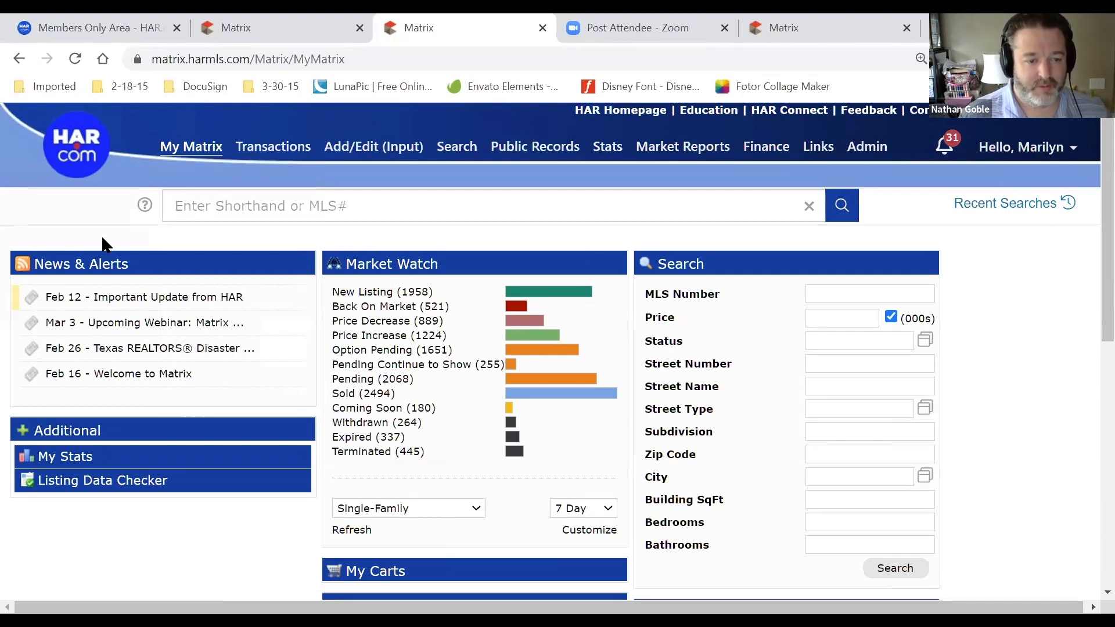
{"action": "left_click", "coordinate": [260, 23]}
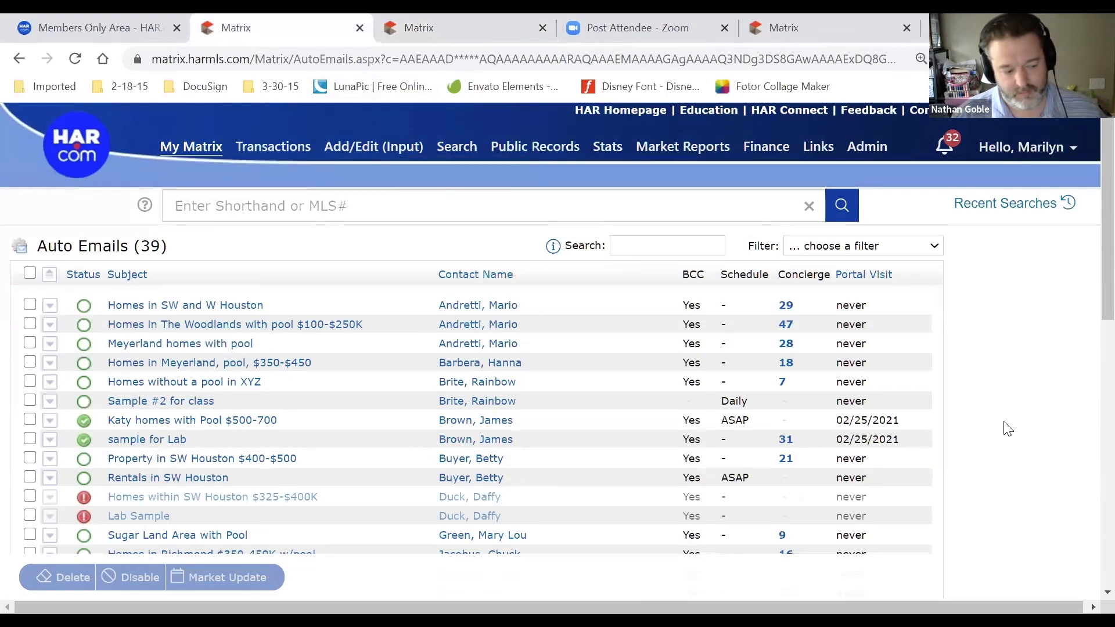
{"action": "scroll", "coordinate": [1005, 427], "scroll_direction": "down", "scroll_amount": 1}
{"action": "scroll", "coordinate": [1006, 427], "scroll_direction": "down", "scroll_amount": 4}
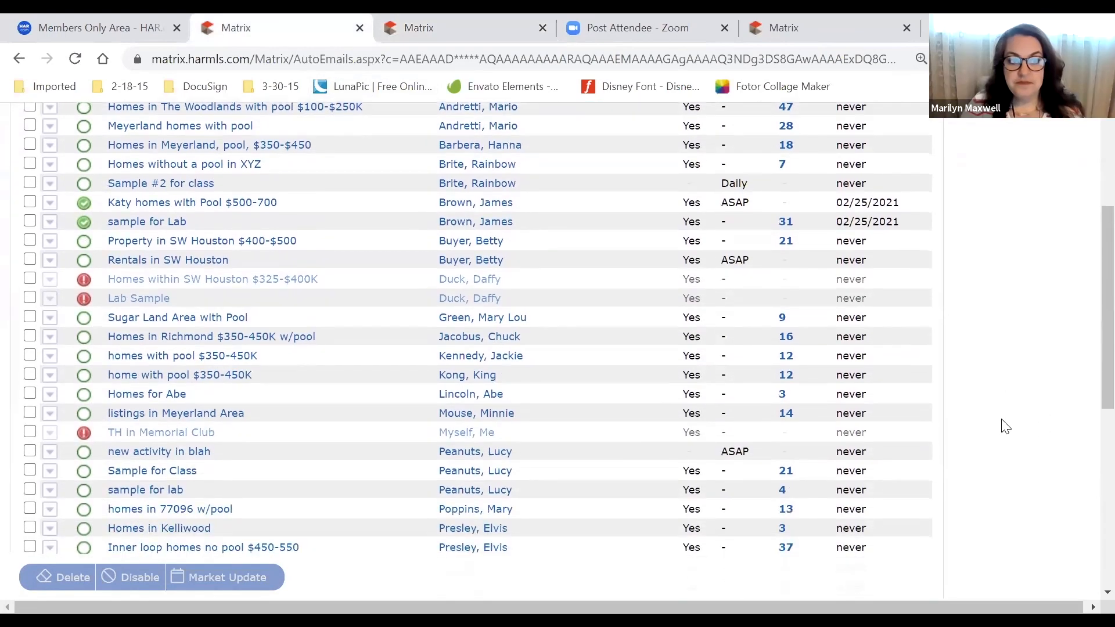
{"action": "scroll", "coordinate": [1006, 427], "scroll_direction": "down", "scroll_amount": 1}
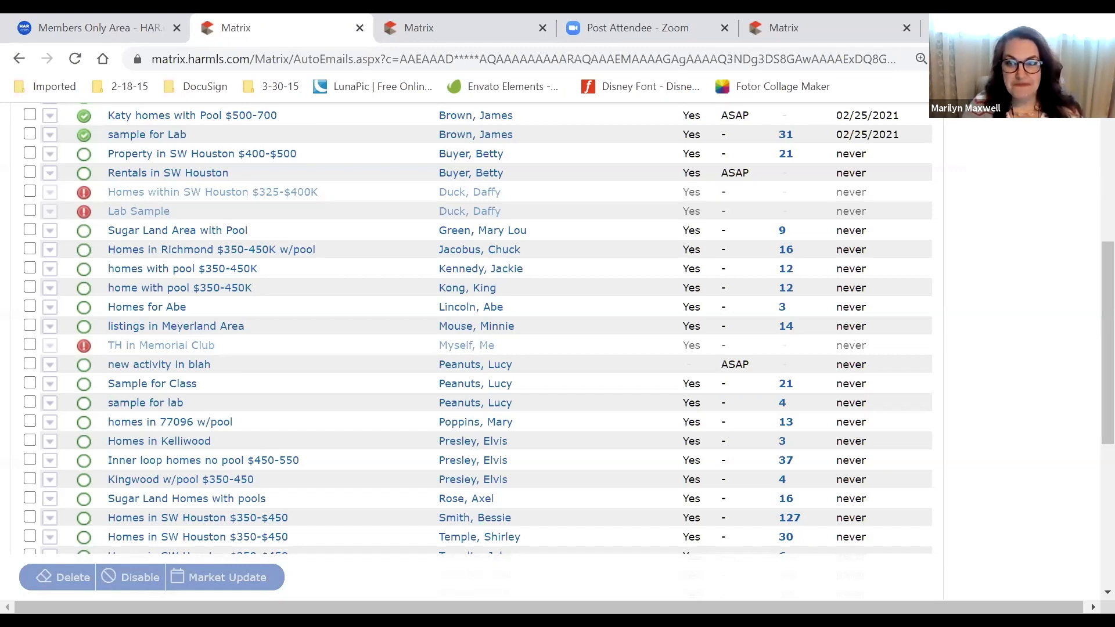
{"action": "scroll", "coordinate": [254, 244], "scroll_direction": "up", "scroll_amount": 5}
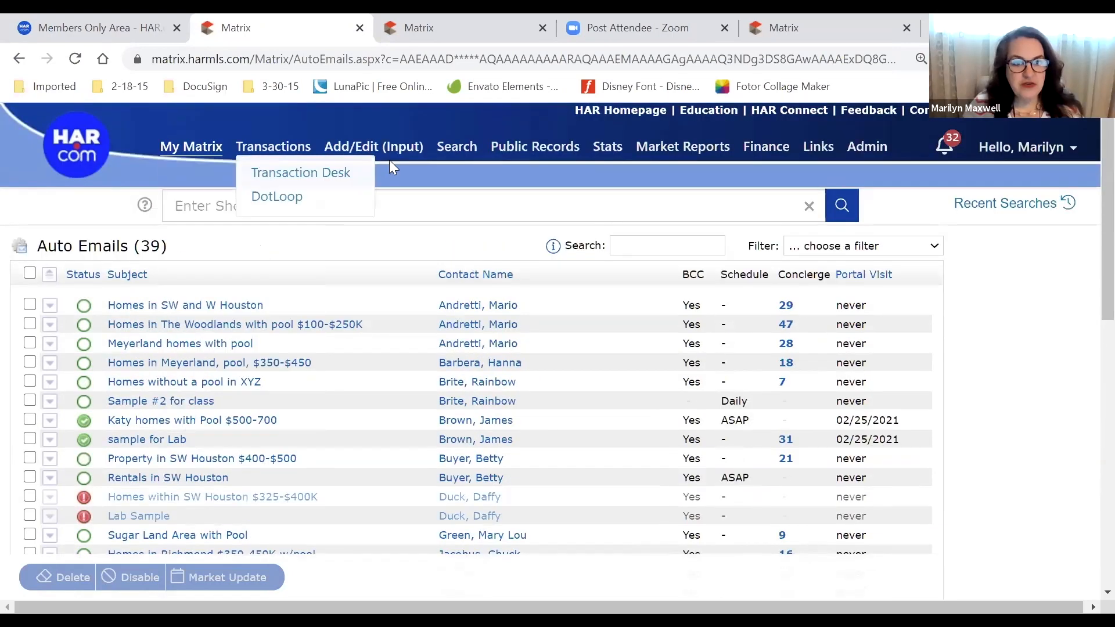
{"action": "mouse_move", "coordinate": [555, 145]}
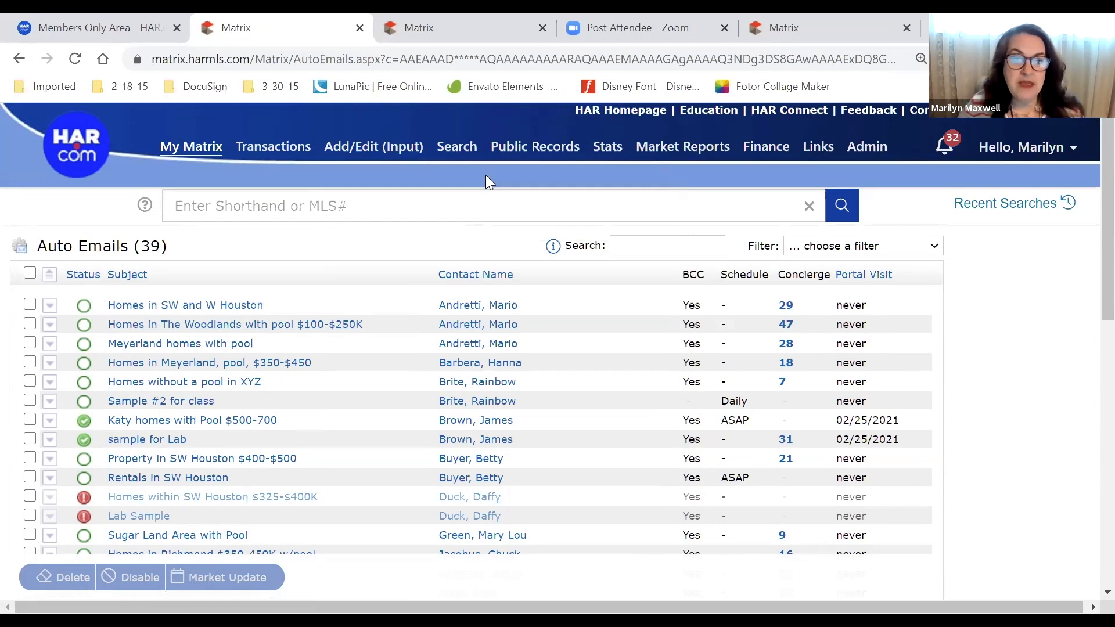
From Recent Searches, rerun the Single-Family 400000–500000 search and show its 27 listings in Map view
{"action": "mouse_move", "coordinate": [455, 144]}
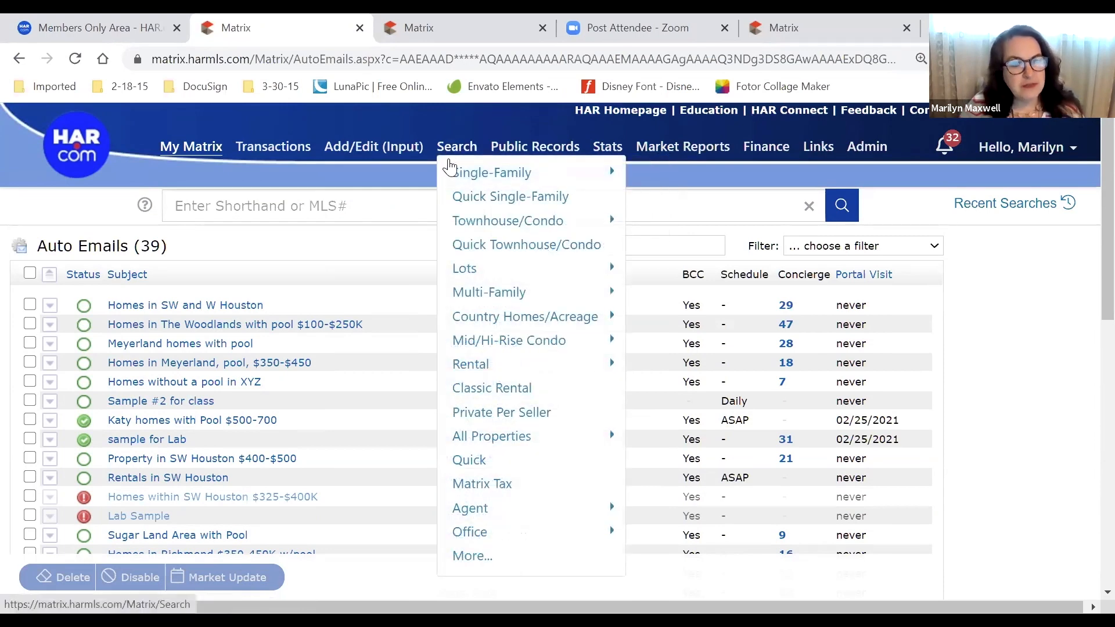
{"action": "mouse_move", "coordinate": [489, 171]}
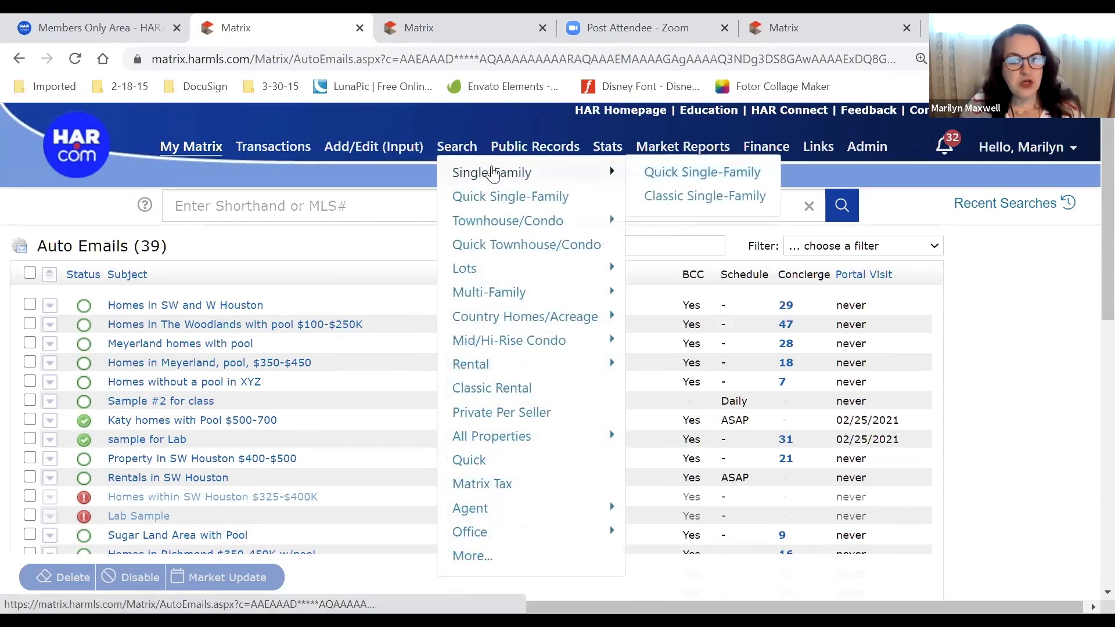
{"action": "left_click", "coordinate": [1071, 204]}
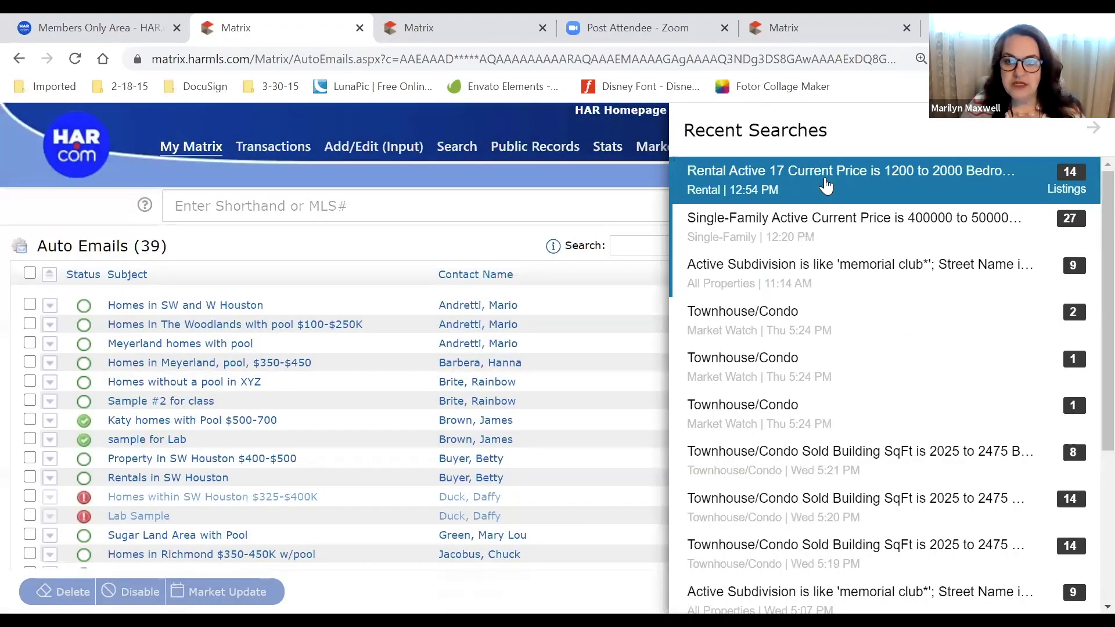
{"action": "left_click", "coordinate": [832, 238]}
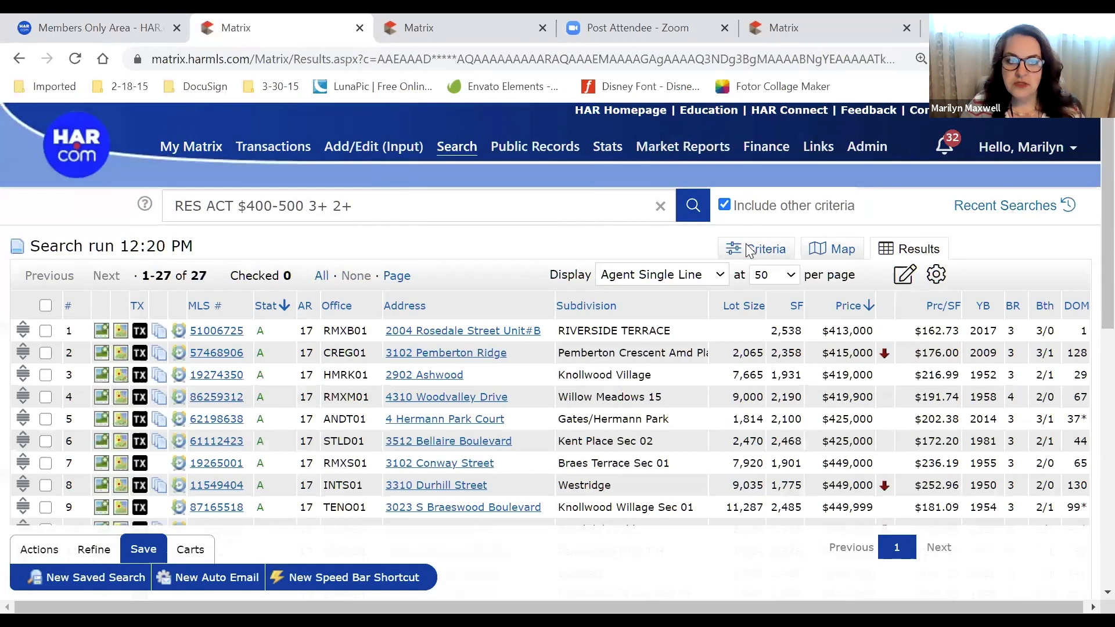
{"action": "left_click", "coordinate": [843, 249]}
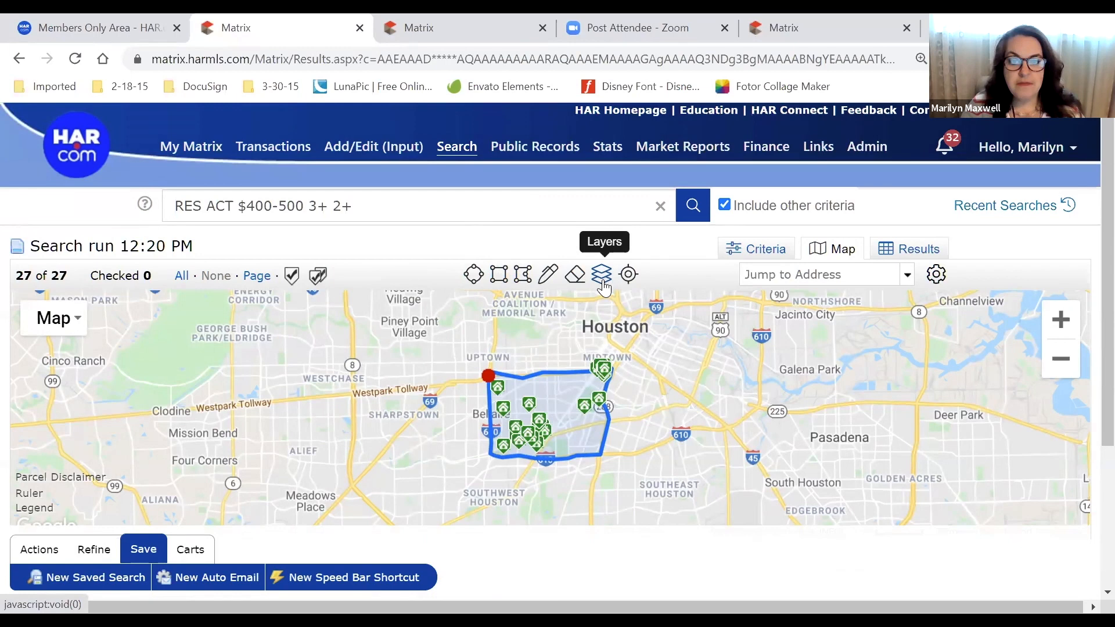
Tick MLS Area under the map's Boundaries layers and zoom the browser out to 90%
{"action": "left_click", "coordinate": [603, 287]}
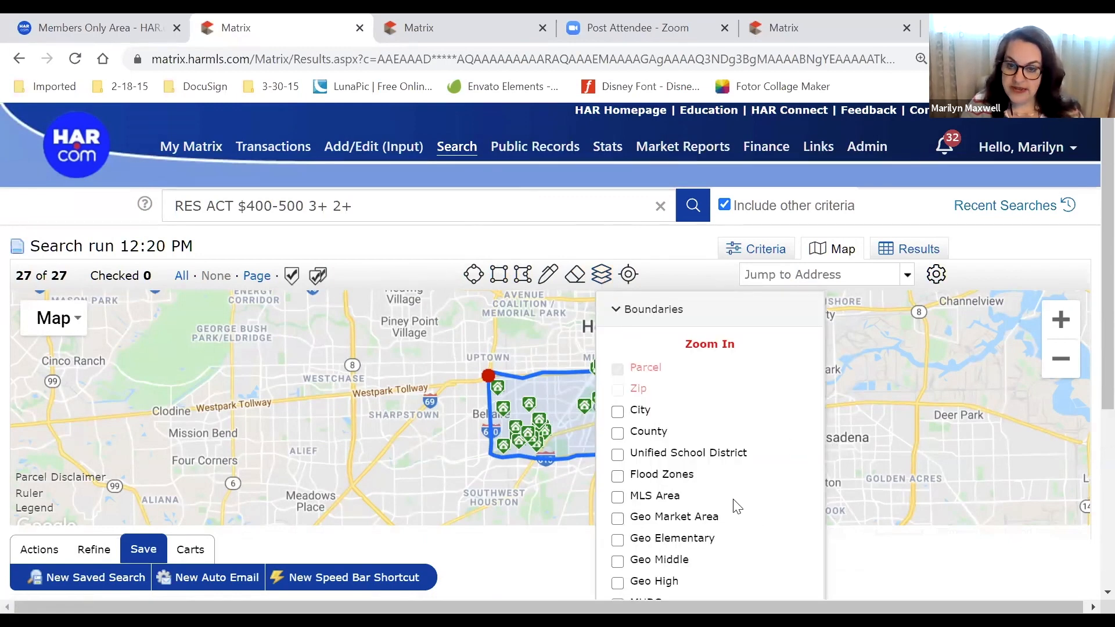
{"action": "scroll", "coordinate": [737, 504], "scroll_direction": "down", "scroll_amount": 1}
{"action": "scroll", "coordinate": [714, 479], "scroll_direction": "down", "scroll_amount": 2}
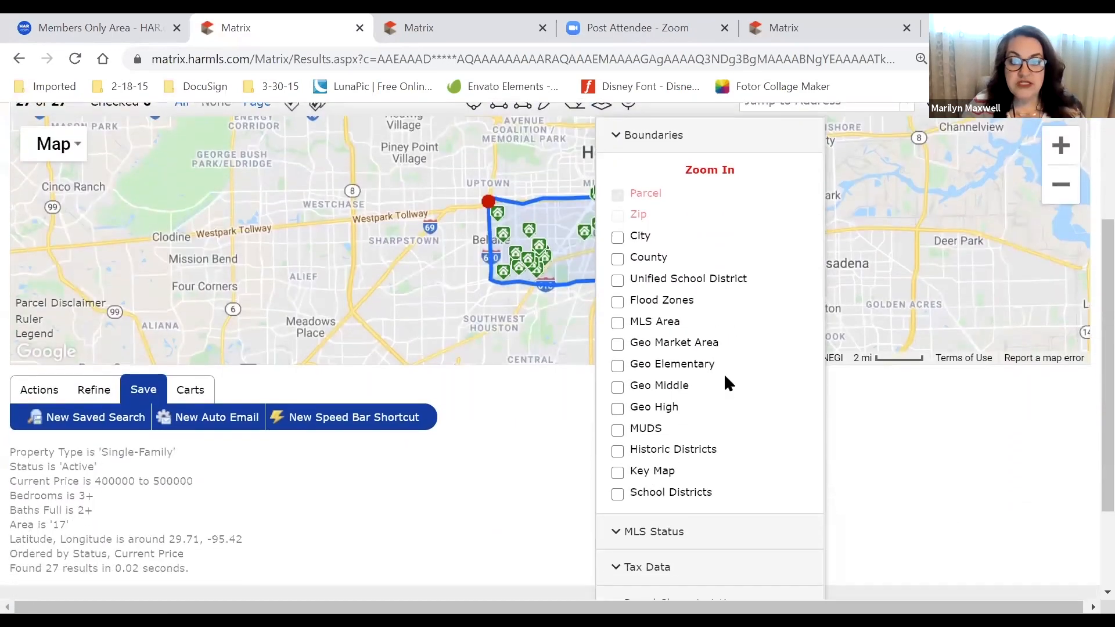
{"action": "left_click", "coordinate": [618, 324]}
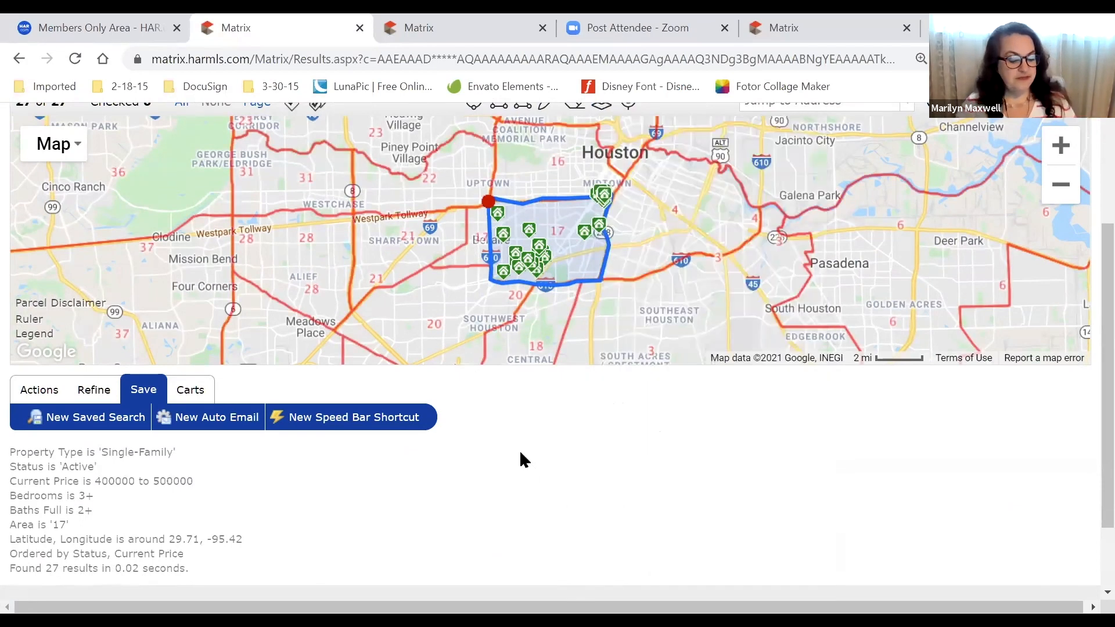
{"action": "scroll", "coordinate": [521, 459], "scroll_direction": "down", "scroll_amount": 1}
{"action": "key", "text": "ctrl+minus"}
{"action": "key", "text": "ctrl+minus"}
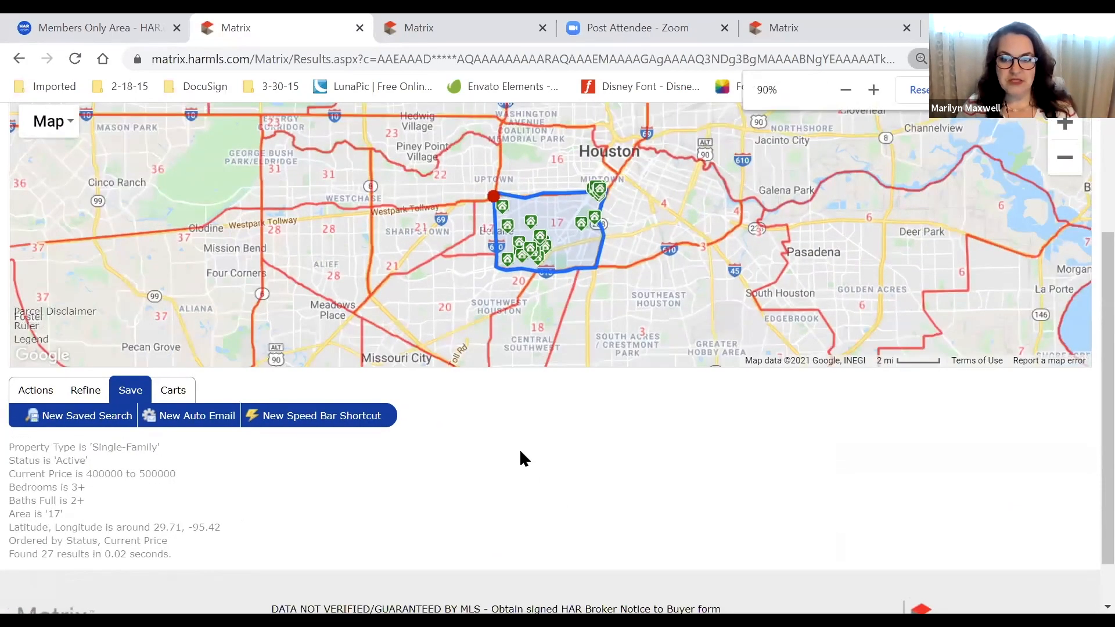
{"action": "scroll", "coordinate": [662, 488], "scroll_direction": "up", "scroll_amount": 3}
{"action": "scroll", "coordinate": [662, 488], "scroll_direction": "up", "scroll_amount": 1}
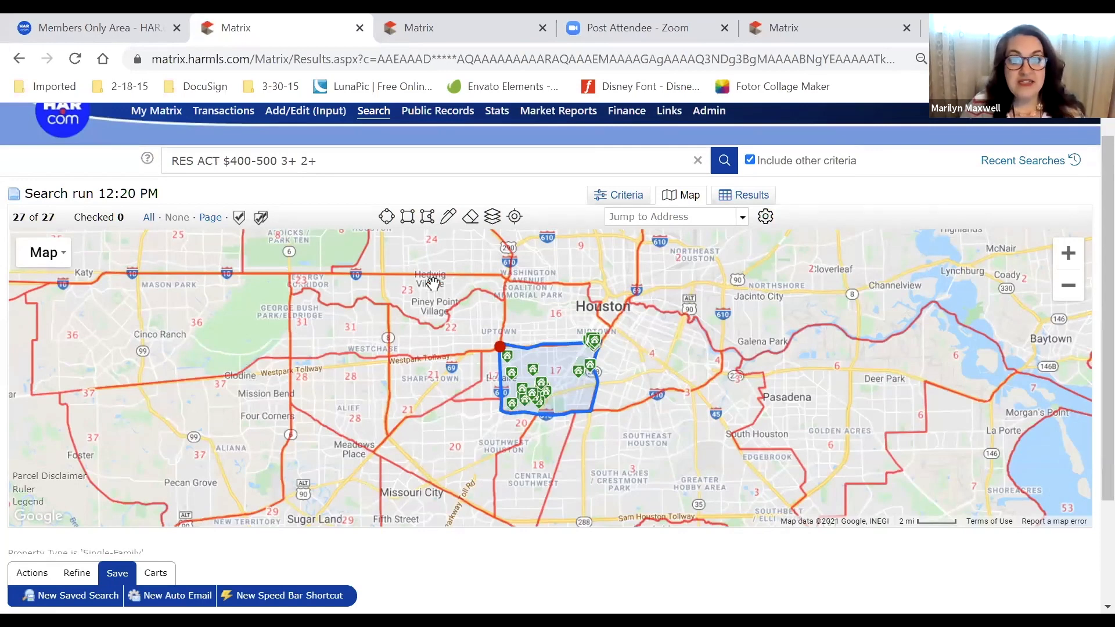
Uncheck MLS Area and check Geo Market Area in the map's boundary layers
{"action": "left_click", "coordinate": [492, 217]}
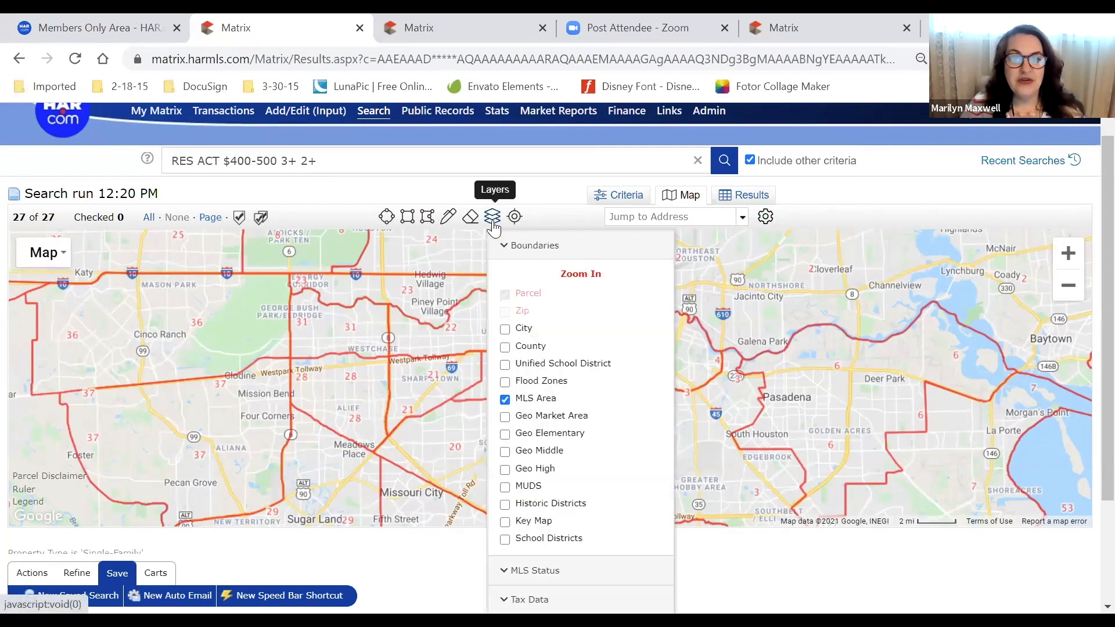
{"action": "left_click", "coordinate": [536, 398]}
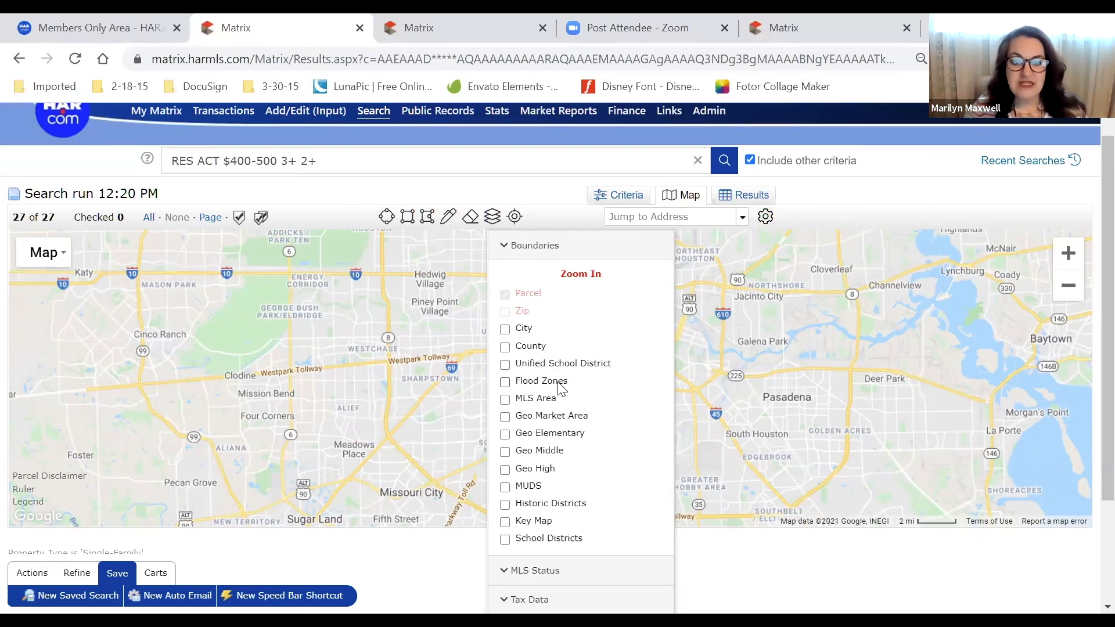
{"action": "left_click", "coordinate": [504, 417]}
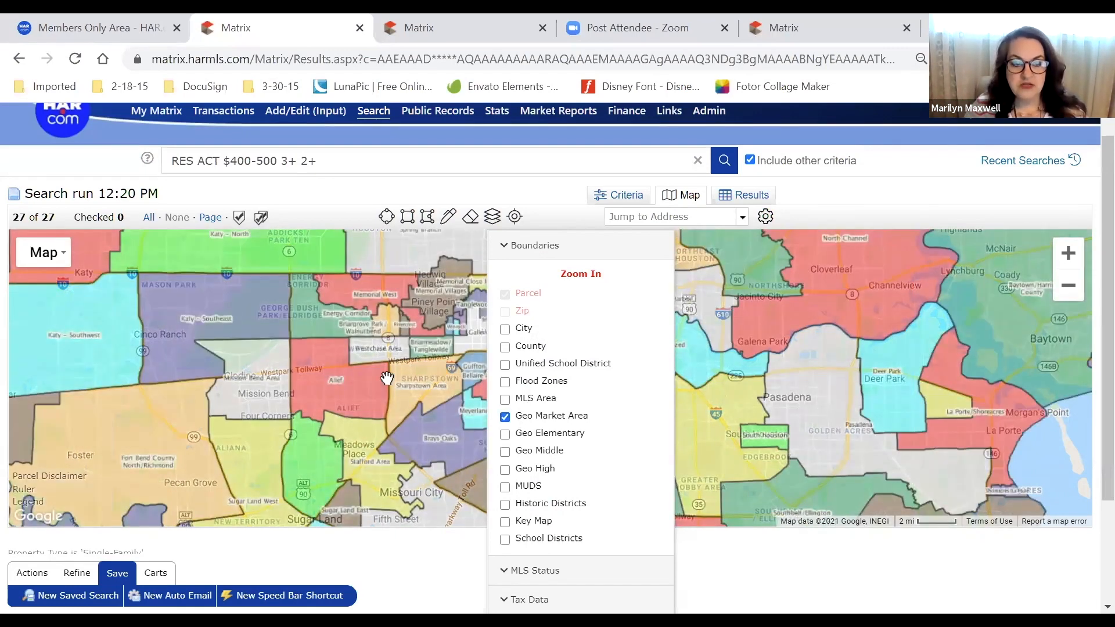
{"action": "left_click", "coordinate": [320, 382]}
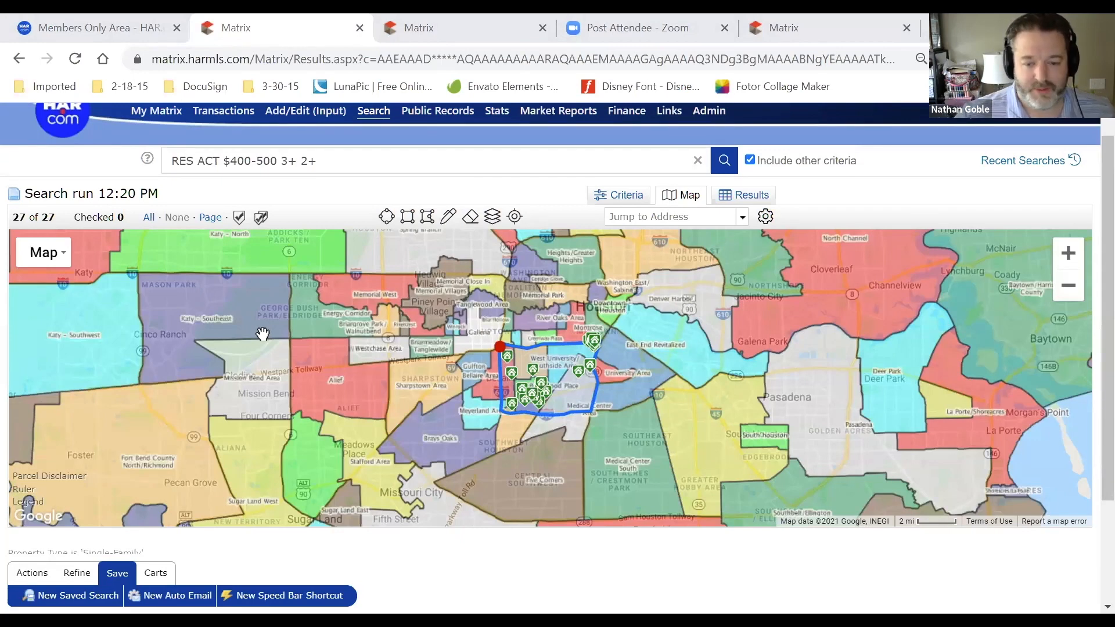
Zoom and pan to the 1 mi scale around West University, Braeswood Place and Medical Center
{"action": "scroll", "coordinate": [572, 432], "scroll_direction": "up", "scroll_amount": 2}
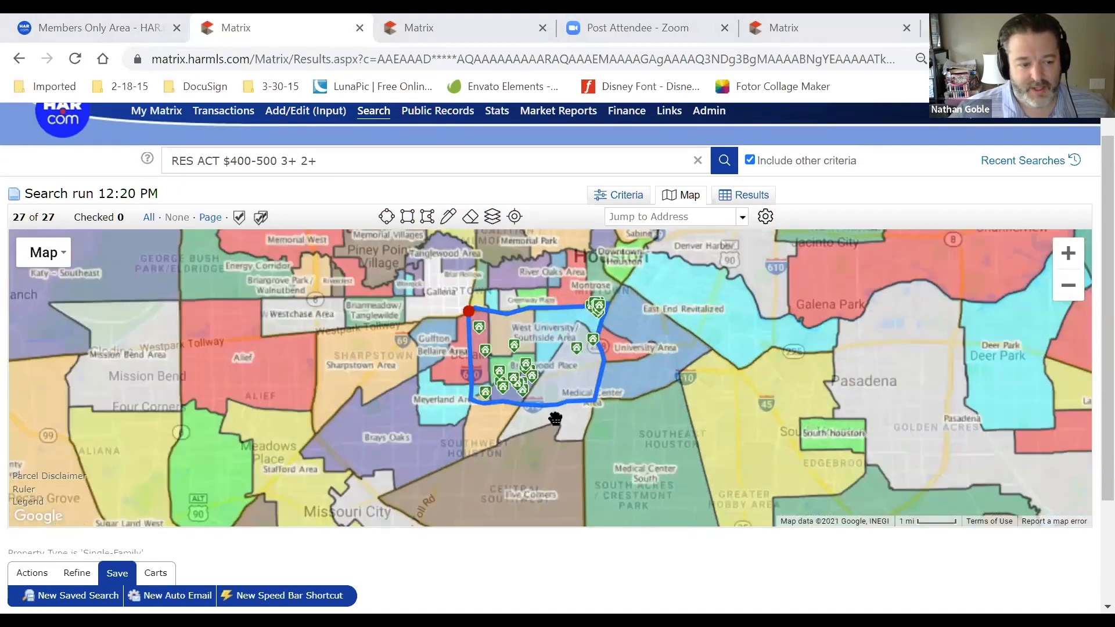
{"action": "left_click_drag", "start_coordinate": [630, 358], "coordinate": [669, 494]}
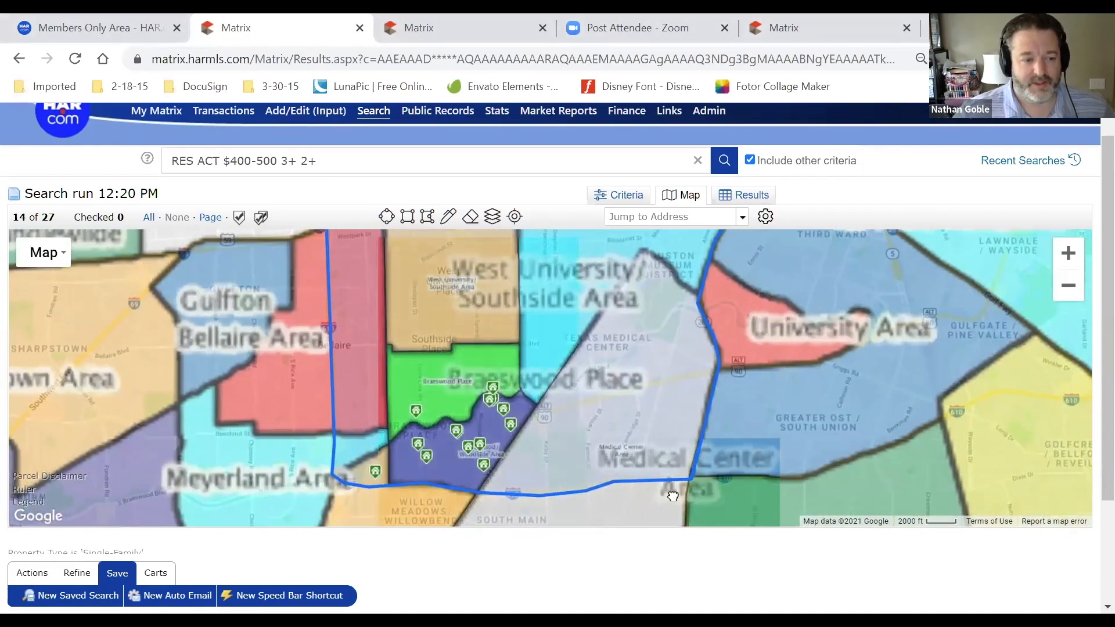
{"action": "scroll", "coordinate": [876, 378], "scroll_direction": "down", "scroll_amount": 2}
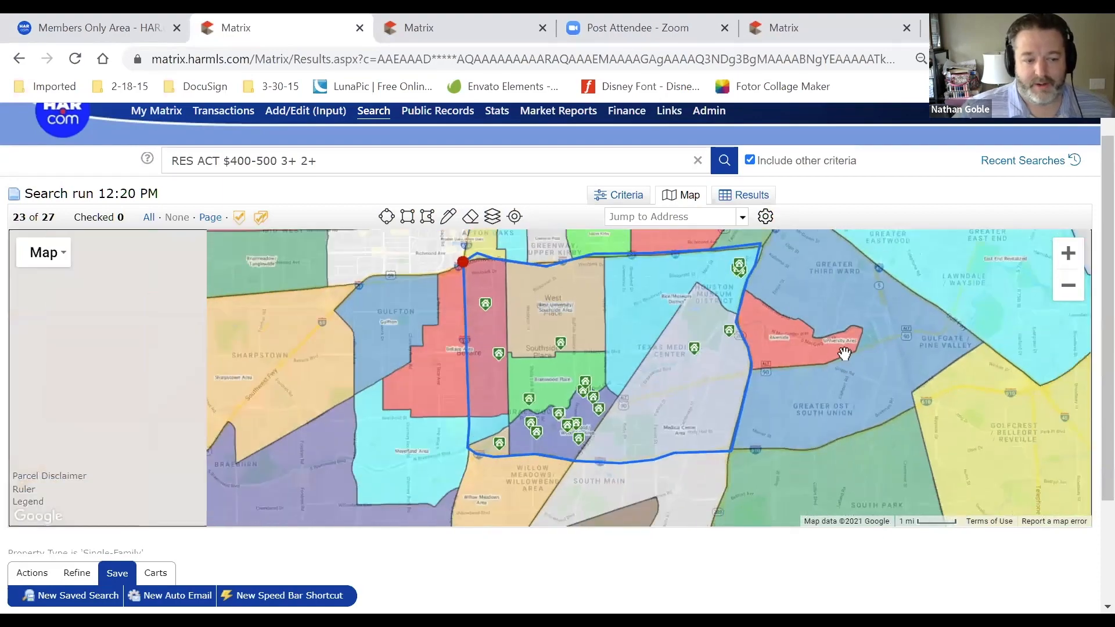
{"action": "left_click_drag", "start_coordinate": [816, 350], "coordinate": [736, 359]}
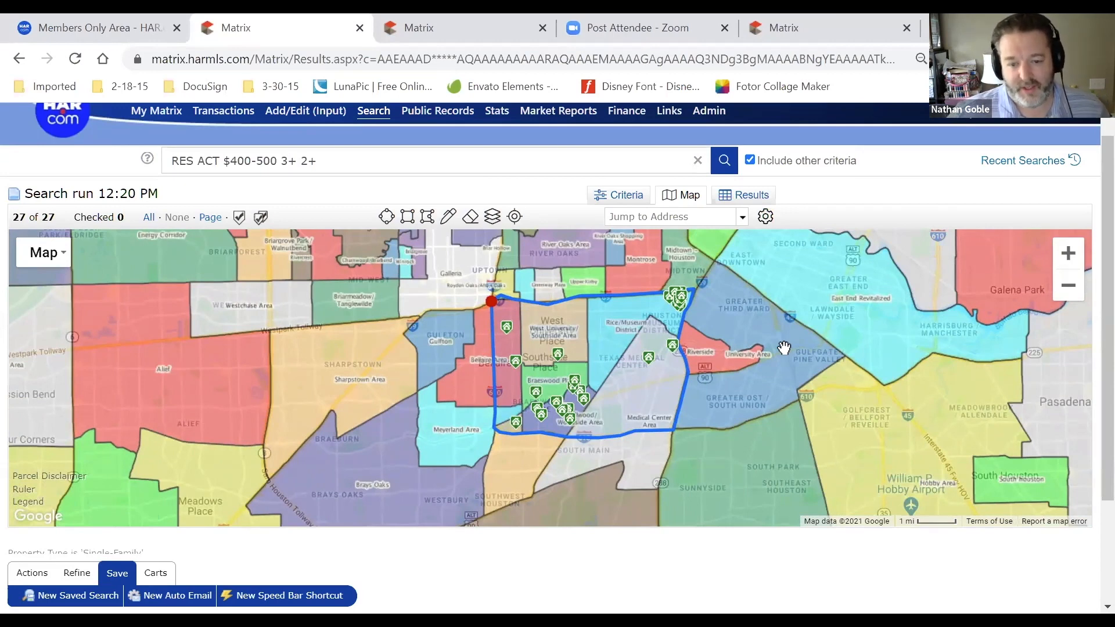
Turn MLS Area boundaries back on and hide the Geo Market Area regions
{"action": "left_click", "coordinate": [493, 216]}
{"action": "left_click", "coordinate": [505, 399]}
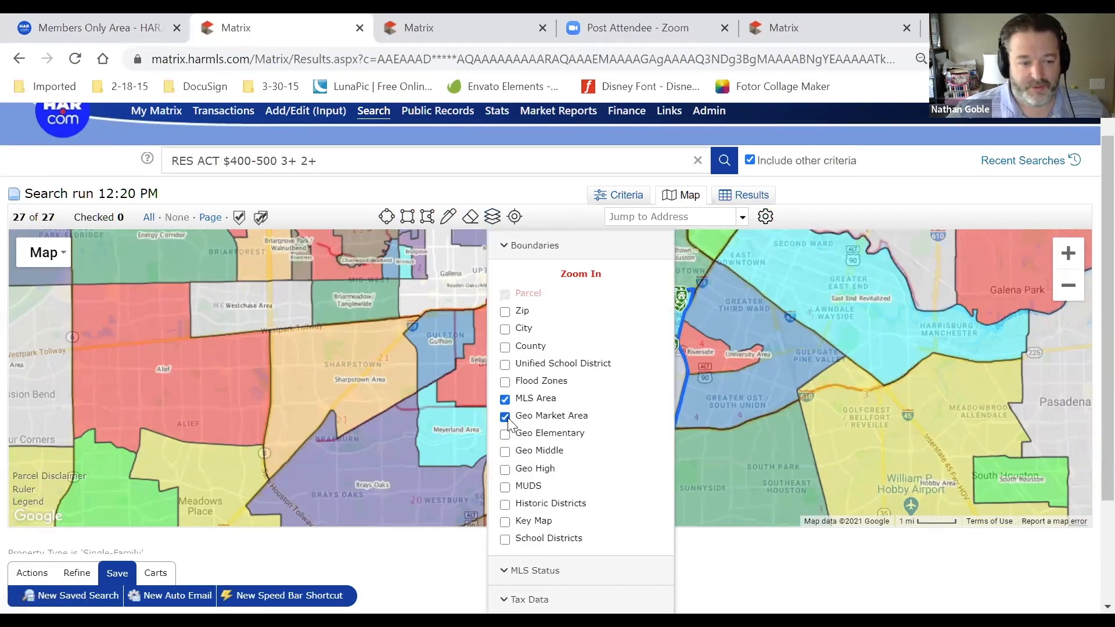
{"action": "left_click", "coordinate": [505, 417]}
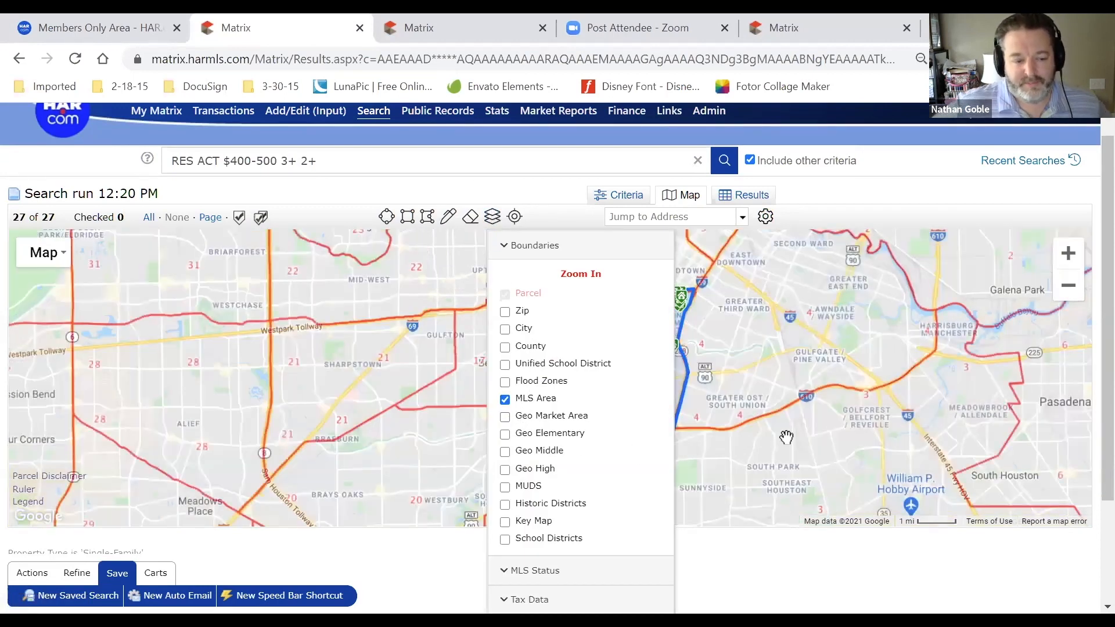
{"action": "left_click", "coordinate": [787, 437]}
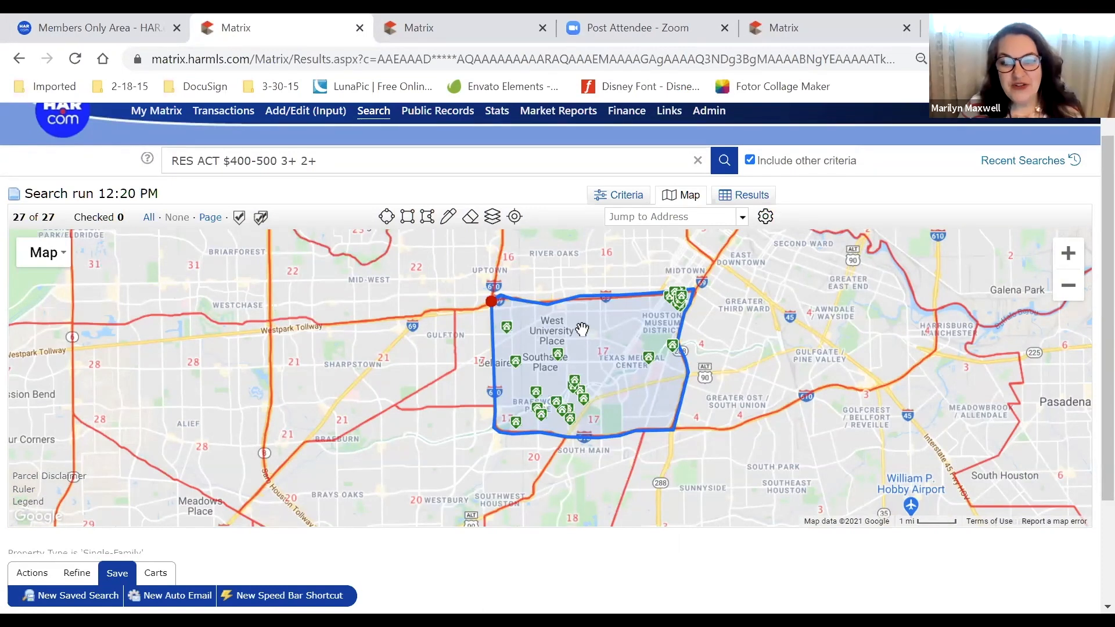
Reshape the polygon's top edge and check its delete and exclude options without applying them
{"action": "left_click_drag", "start_coordinate": [636, 295], "coordinate": [641, 289]}
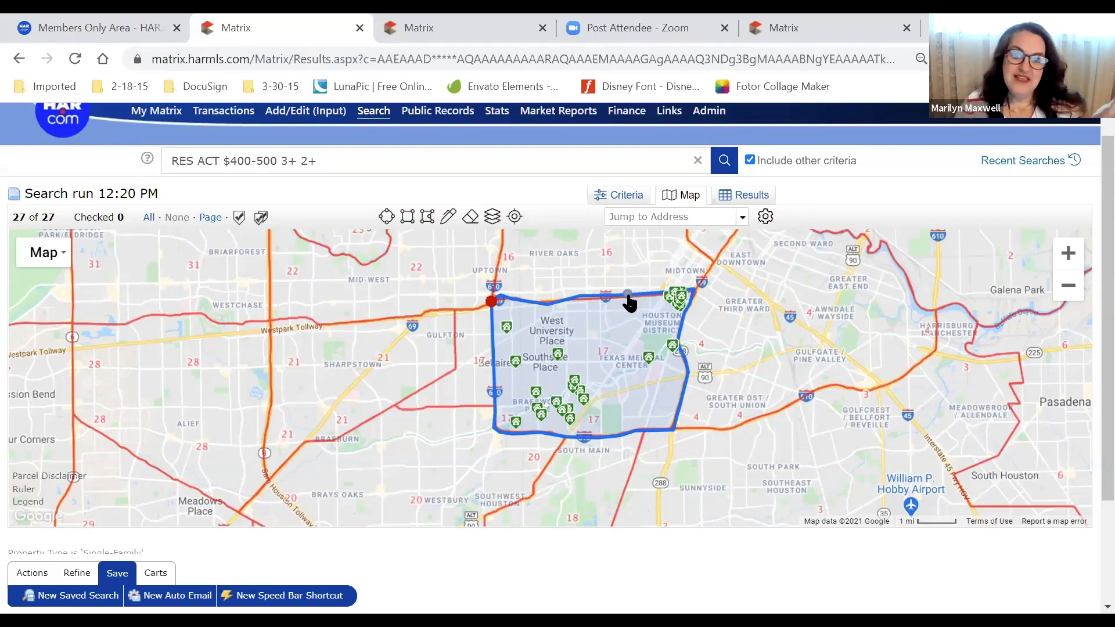
{"action": "left_click_drag", "start_coordinate": [628, 295], "coordinate": [616, 289]}
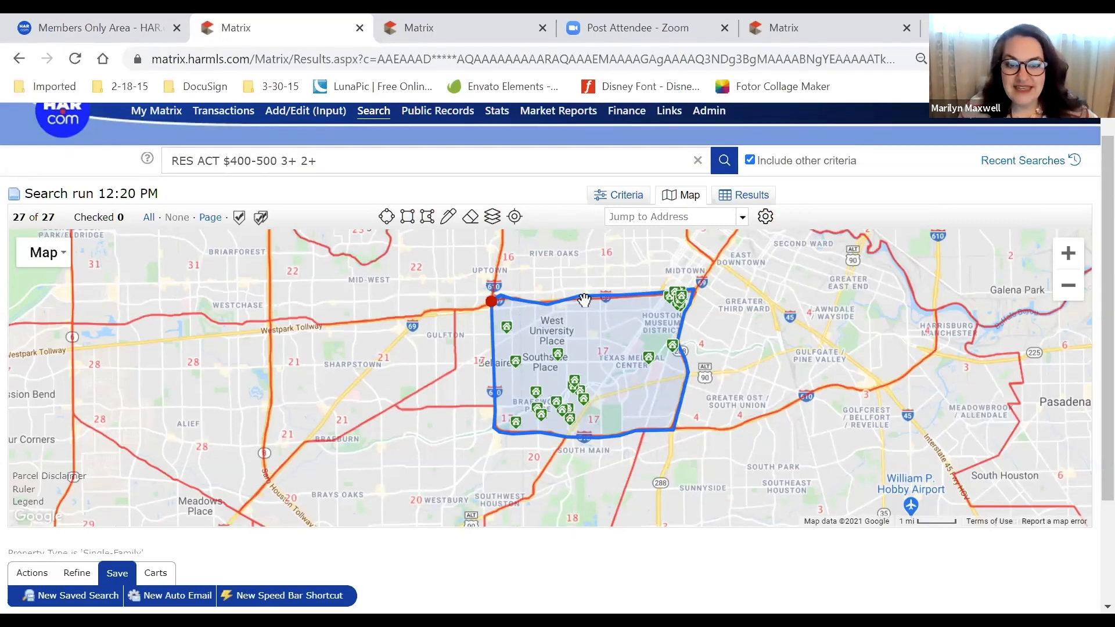
{"action": "left_click", "coordinate": [492, 301]}
{"action": "left_click", "coordinate": [398, 458]}
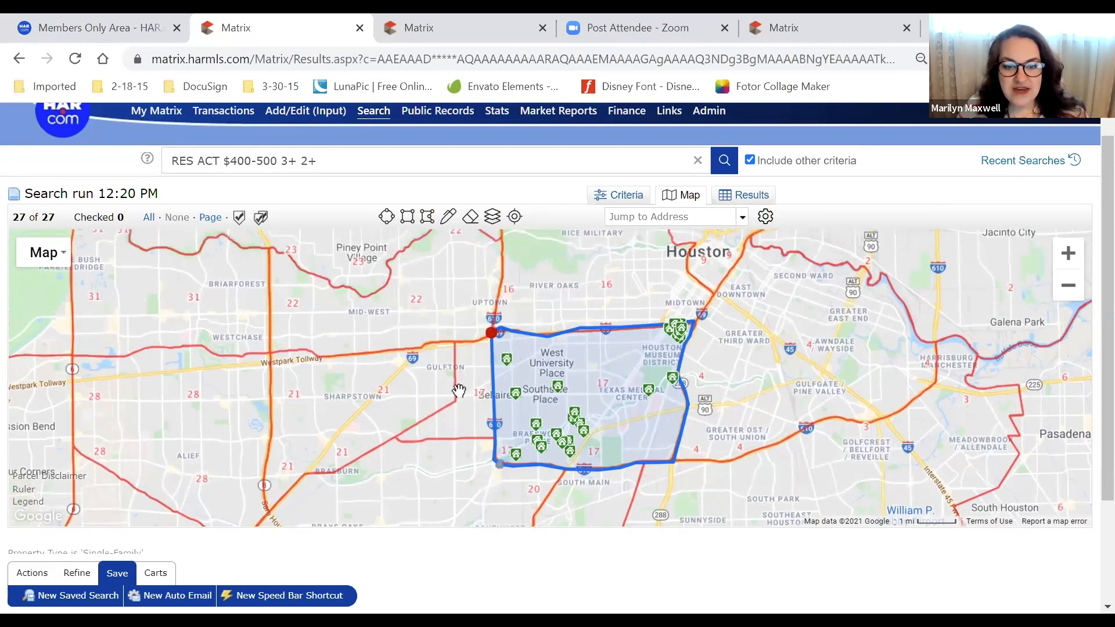
{"action": "left_click", "coordinate": [492, 335]}
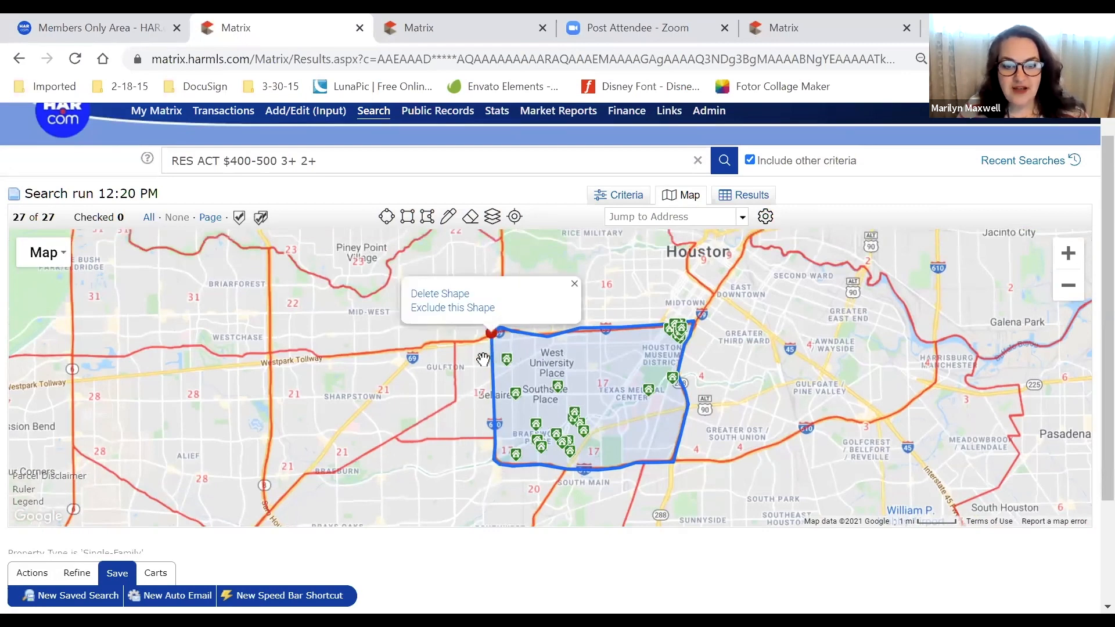
{"action": "left_click", "coordinate": [415, 448]}
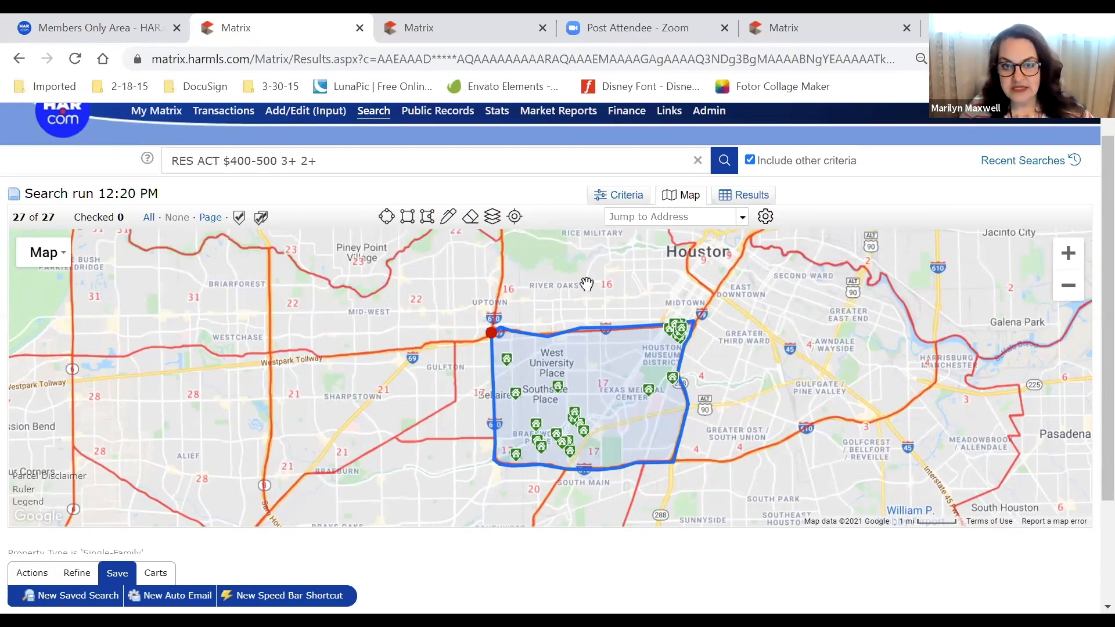
Swap MLS Area back to the Geo Market Area layer and identify Gulfgate / Pine Valley
{"action": "left_click", "coordinate": [492, 218]}
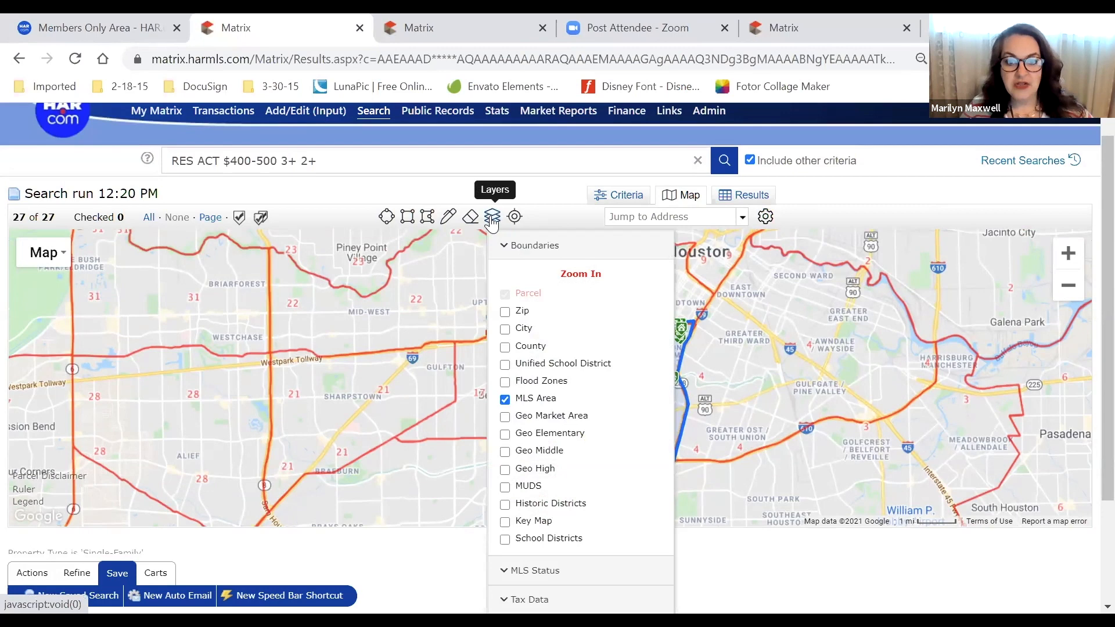
{"action": "left_click", "coordinate": [524, 400]}
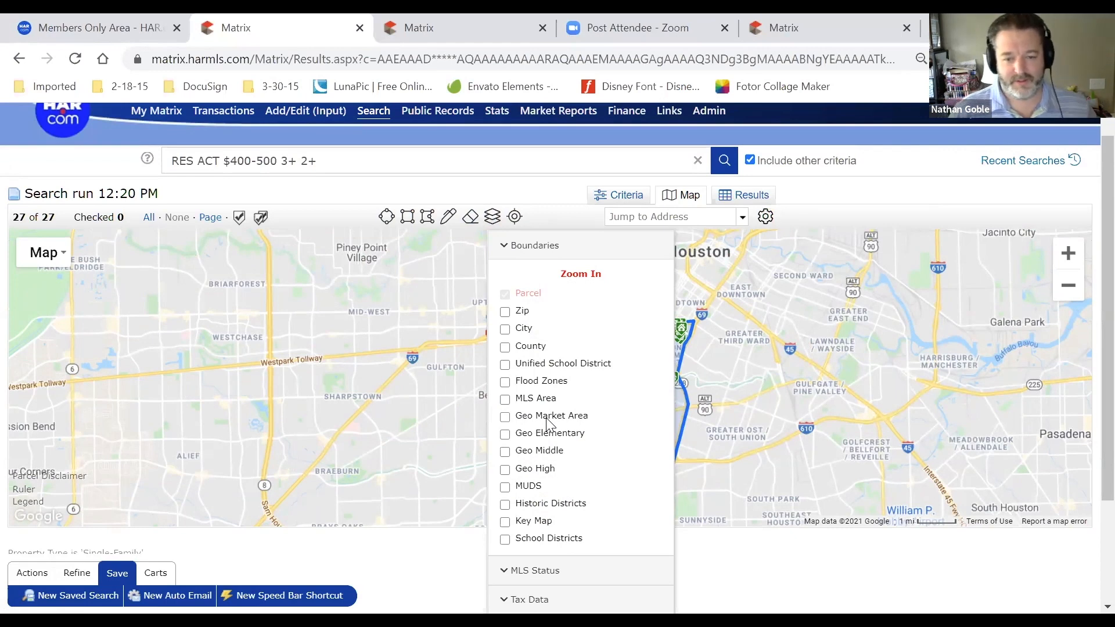
{"action": "left_click", "coordinate": [548, 418]}
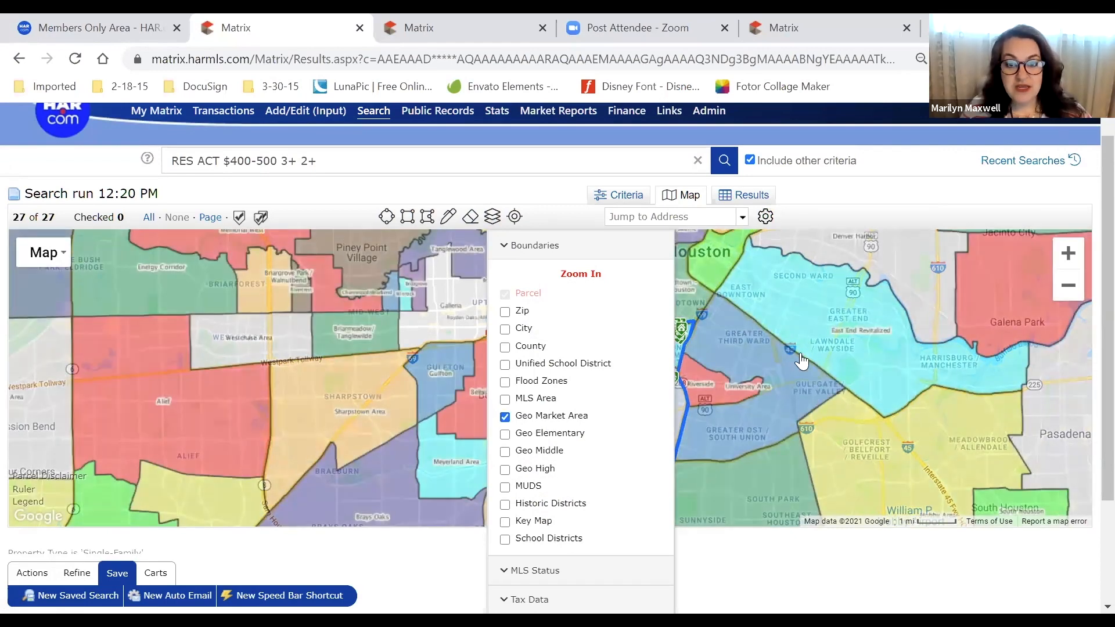
{"action": "left_click", "coordinate": [802, 362]}
{"action": "left_click", "coordinate": [493, 217]}
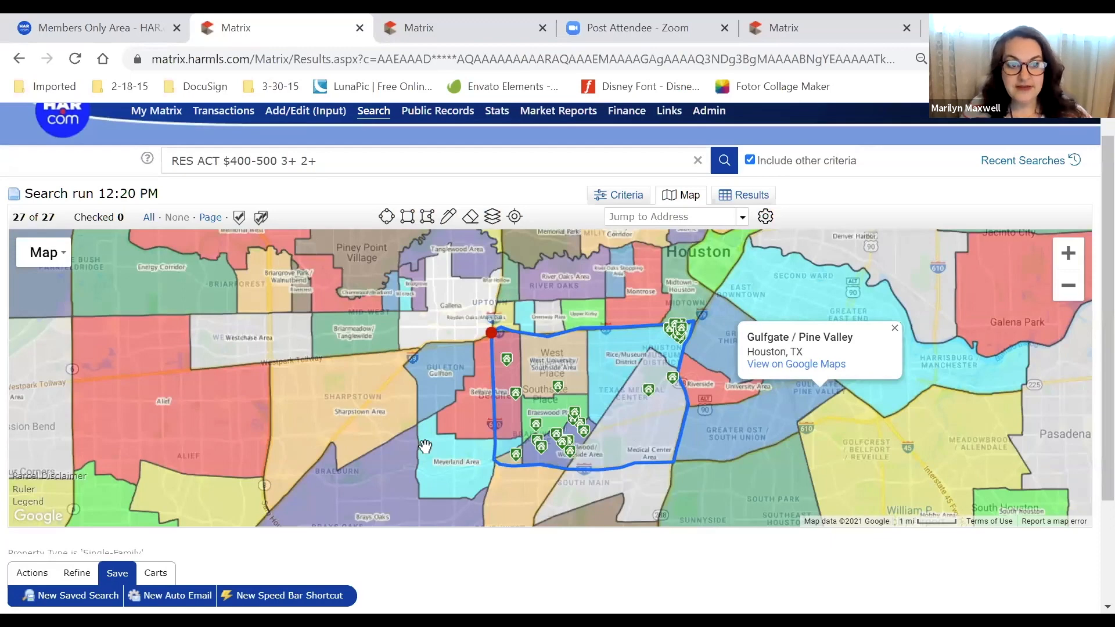
Pan west across Memorial, Energy Corridor, Katy and Mission Bend, then back to the polygon
{"action": "left_click_drag", "start_coordinate": [374, 390], "coordinate": [574, 373]}
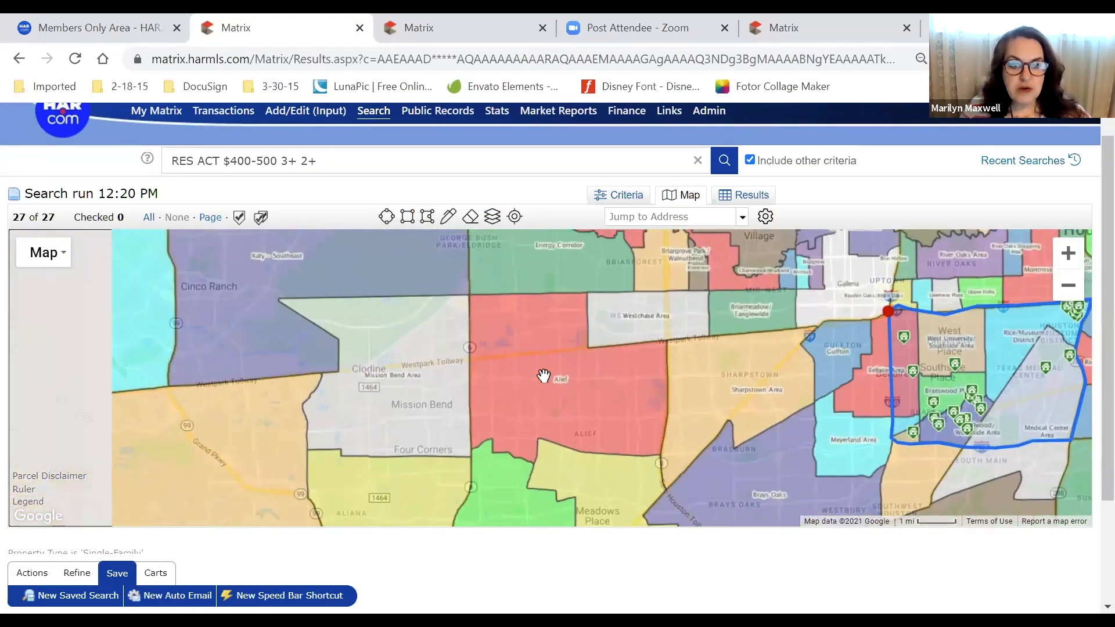
{"action": "left_click_drag", "start_coordinate": [386, 340], "coordinate": [366, 391]}
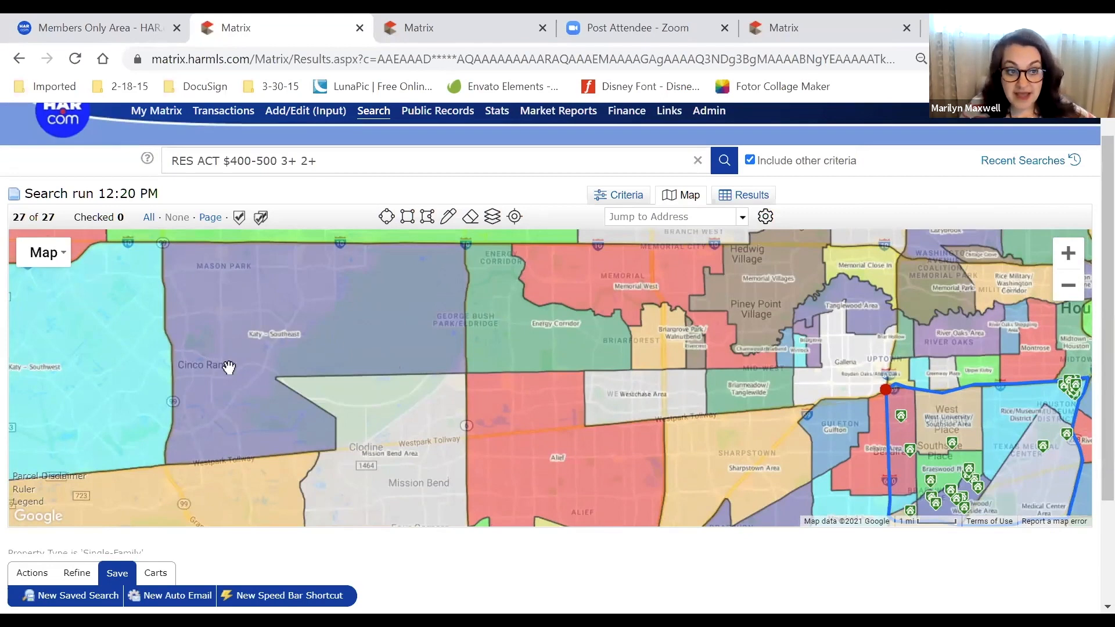
{"action": "left_click_drag", "start_coordinate": [229, 368], "coordinate": [443, 361]}
{"action": "left_click_drag", "start_coordinate": [195, 373], "coordinate": [232, 266]}
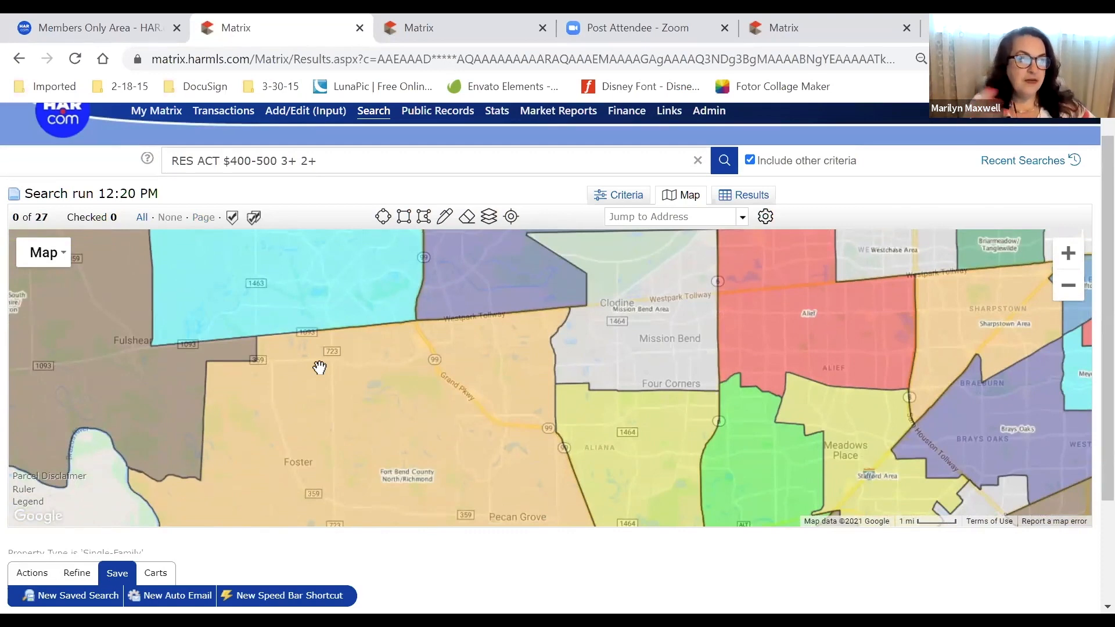
{"action": "left_click_drag", "start_coordinate": [689, 341], "coordinate": [144, 368]}
{"action": "left_click_drag", "start_coordinate": [908, 406], "coordinate": [663, 476]}
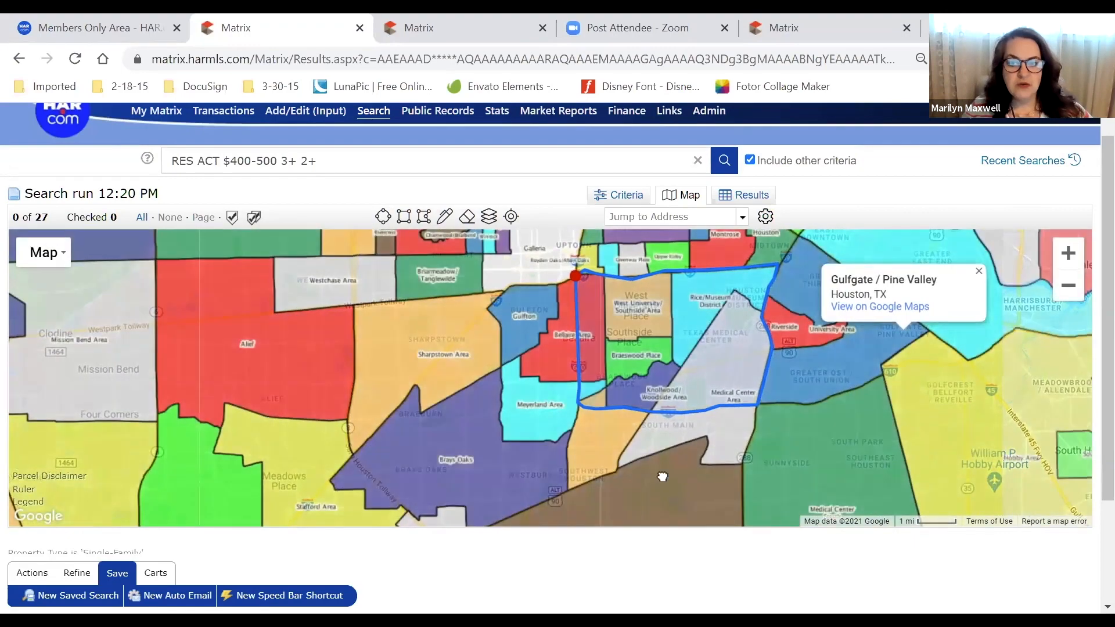
Zoom out and pan south to Galveston and Freeport, then north toward Palestine, Crockett and Lufkin
{"action": "scroll", "coordinate": [813, 476], "scroll_direction": "down", "scroll_amount": 1}
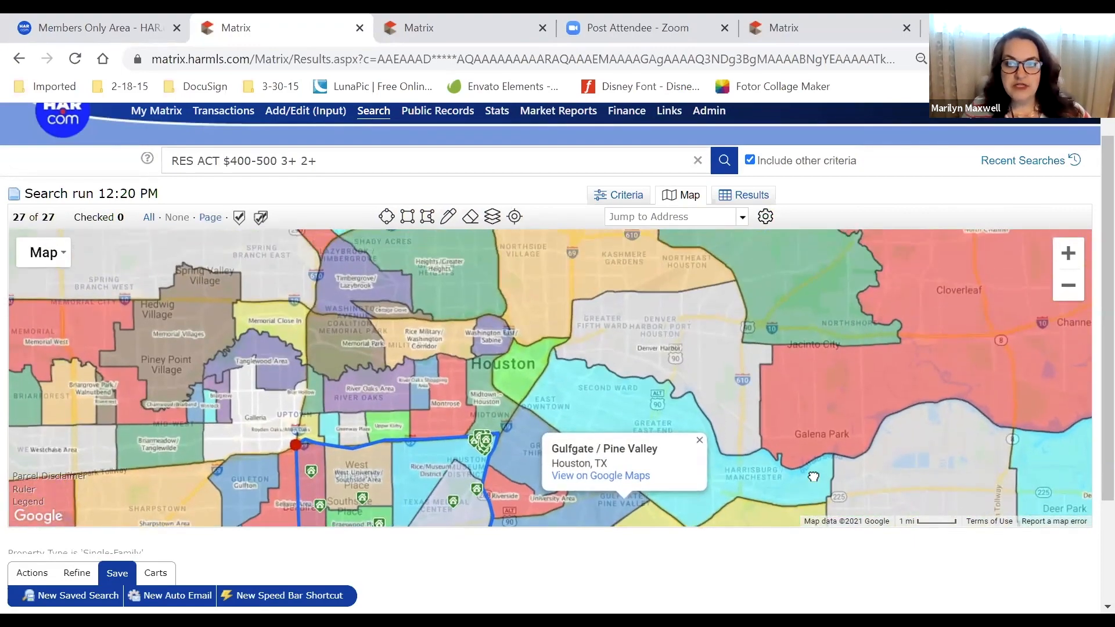
{"action": "scroll", "coordinate": [809, 420], "scroll_direction": "down", "scroll_amount": 3}
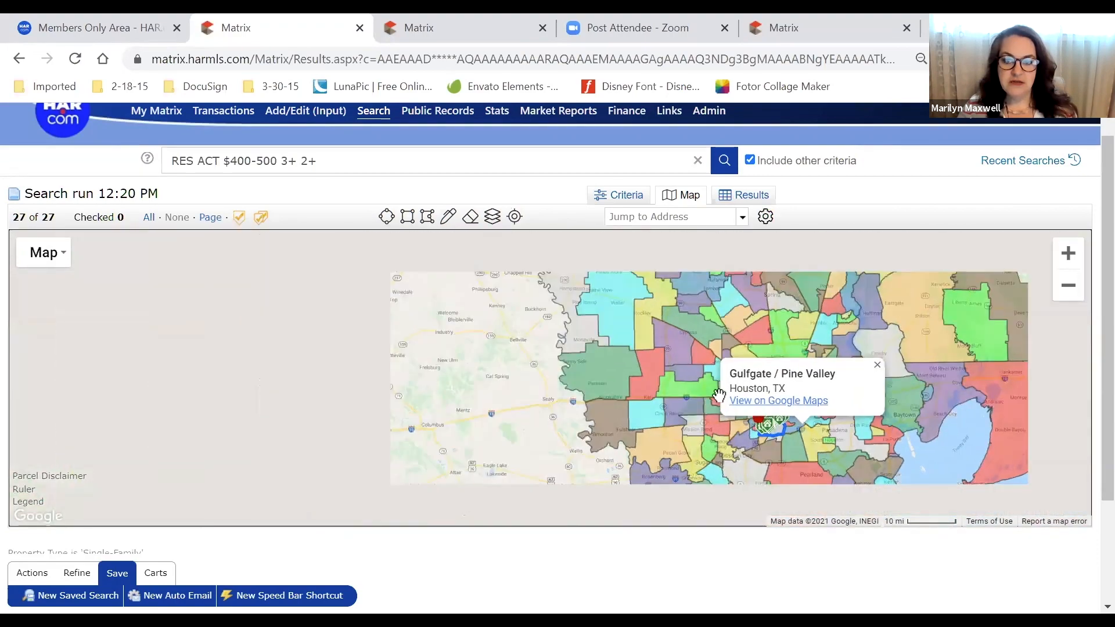
{"action": "scroll", "coordinate": [531, 324], "scroll_direction": "down", "scroll_amount": 1}
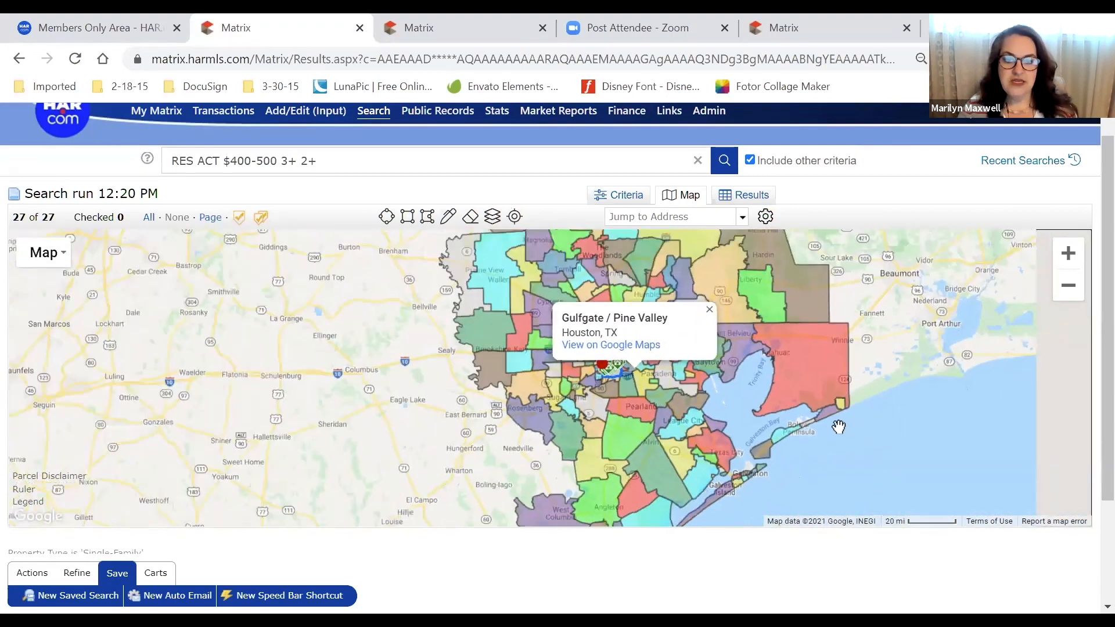
{"action": "scroll", "coordinate": [821, 435], "scroll_direction": "down", "scroll_amount": 1}
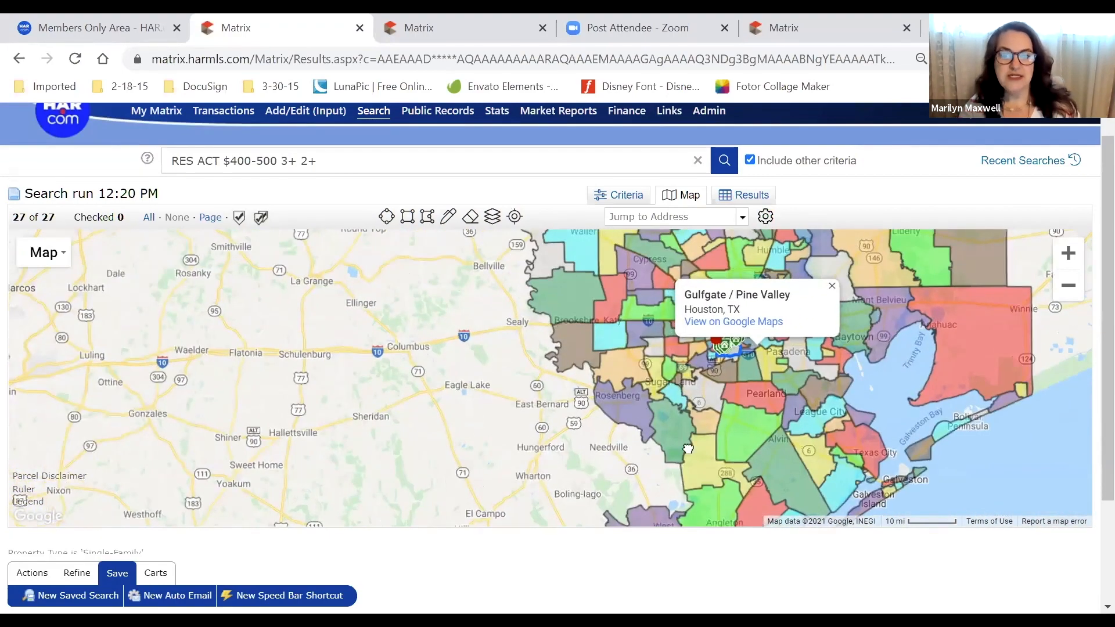
{"action": "left_click_drag", "start_coordinate": [733, 470], "coordinate": [583, 393]}
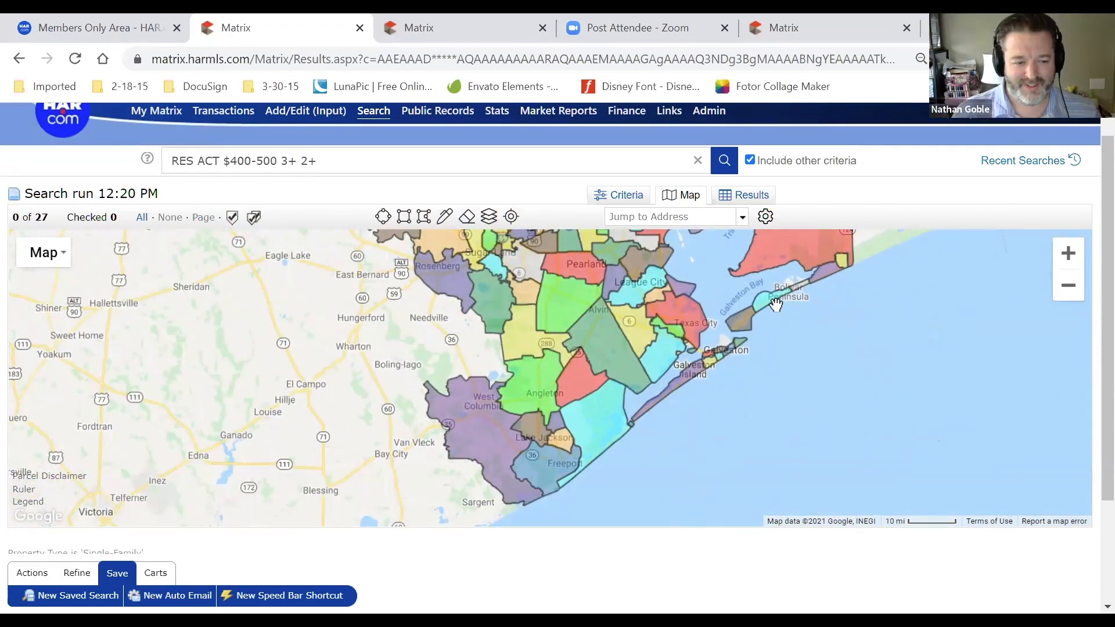
{"action": "left_click_drag", "start_coordinate": [776, 304], "coordinate": [744, 433]}
{"action": "left_click_drag", "start_coordinate": [699, 301], "coordinate": [737, 413]}
{"action": "left_click_drag", "start_coordinate": [748, 333], "coordinate": [769, 443]}
{"action": "left_click_drag", "start_coordinate": [699, 381], "coordinate": [763, 475]}
{"action": "left_click_drag", "start_coordinate": [618, 322], "coordinate": [691, 383]}
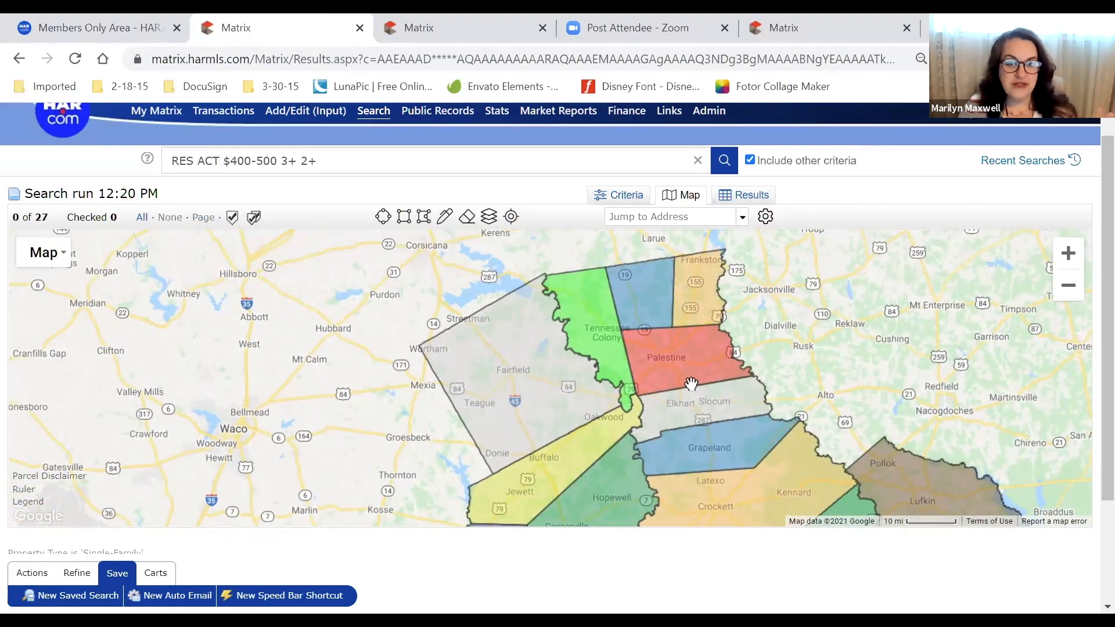
{"action": "left_click_drag", "start_coordinate": [691, 438], "coordinate": [652, 289]}
{"action": "left_click_drag", "start_coordinate": [625, 406], "coordinate": [591, 275]}
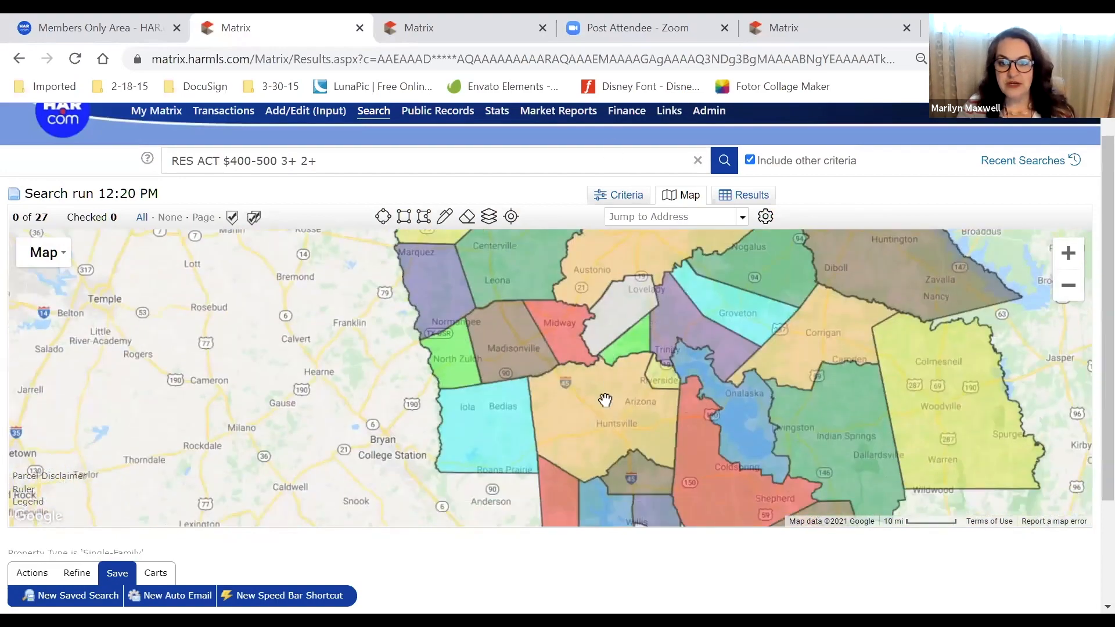
{"action": "left_click_drag", "start_coordinate": [600, 431], "coordinate": [575, 286]}
Recentre and zoom the map back onto the Houston search polygon
{"action": "scroll", "coordinate": [575, 286], "scroll_direction": "up", "scroll_amount": 1}
{"action": "scroll", "coordinate": [595, 395], "scroll_direction": "down", "scroll_amount": 1}
{"action": "left_click_drag", "start_coordinate": [595, 395], "coordinate": [563, 256]}
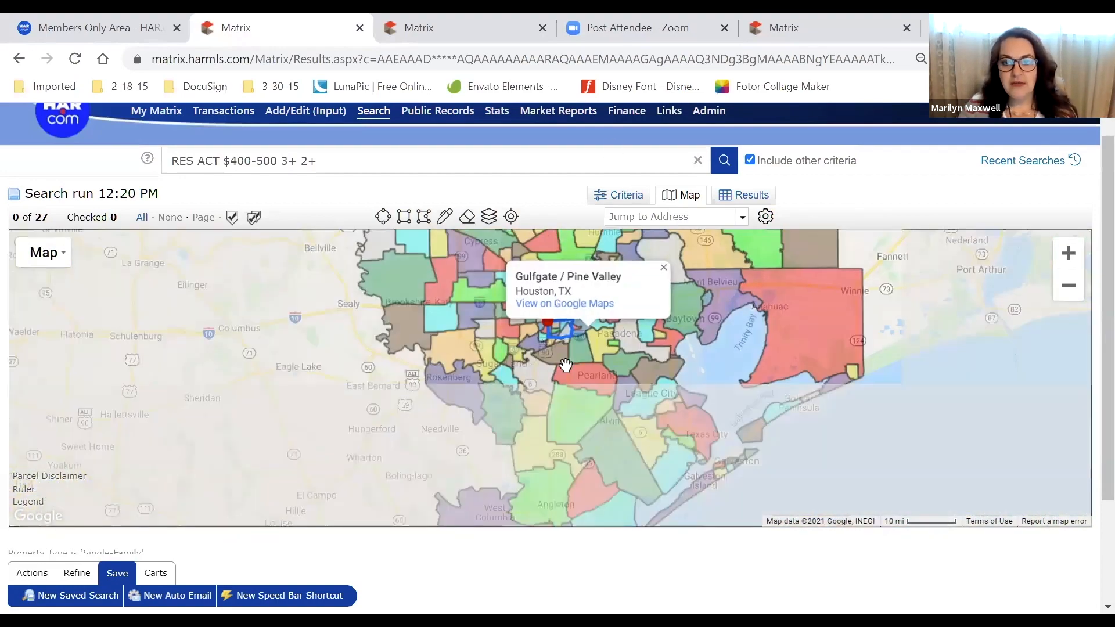
{"action": "scroll", "coordinate": [566, 365], "scroll_direction": "up", "scroll_amount": 2}
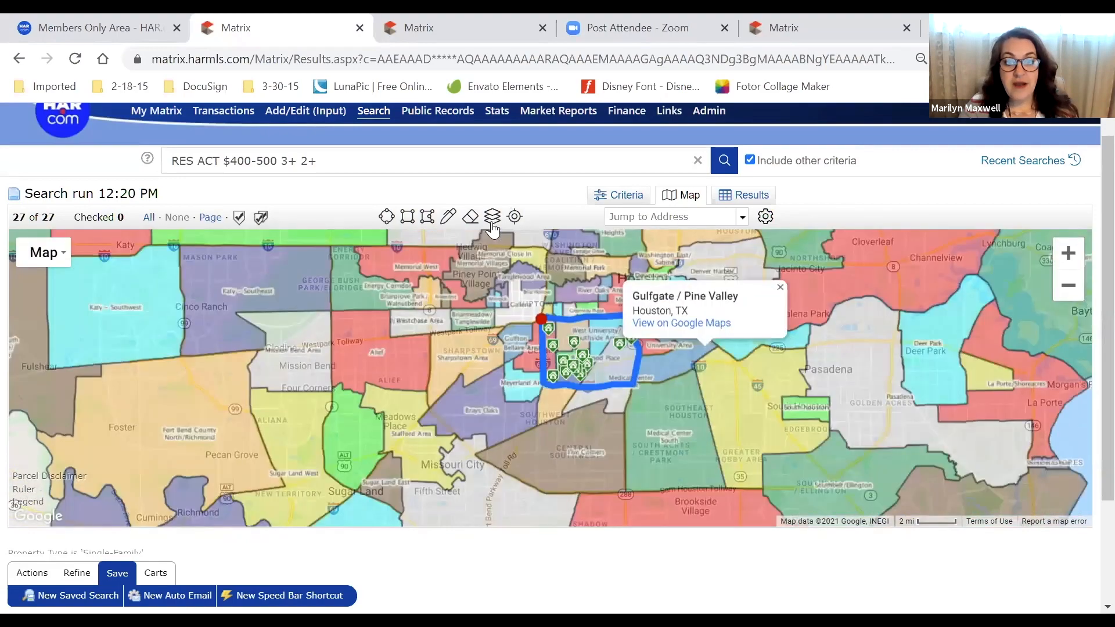
Replace Geo Market Area with Geo Elementary zones, zoom in near Westchase, and close its place card
{"action": "left_click", "coordinate": [493, 218]}
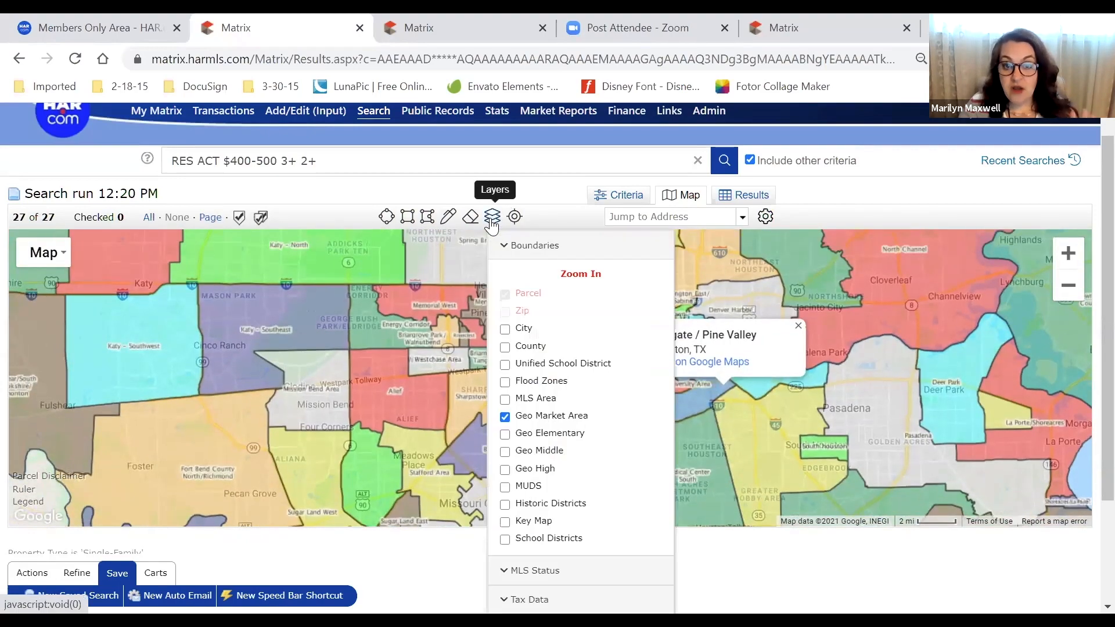
{"action": "left_click", "coordinate": [525, 416]}
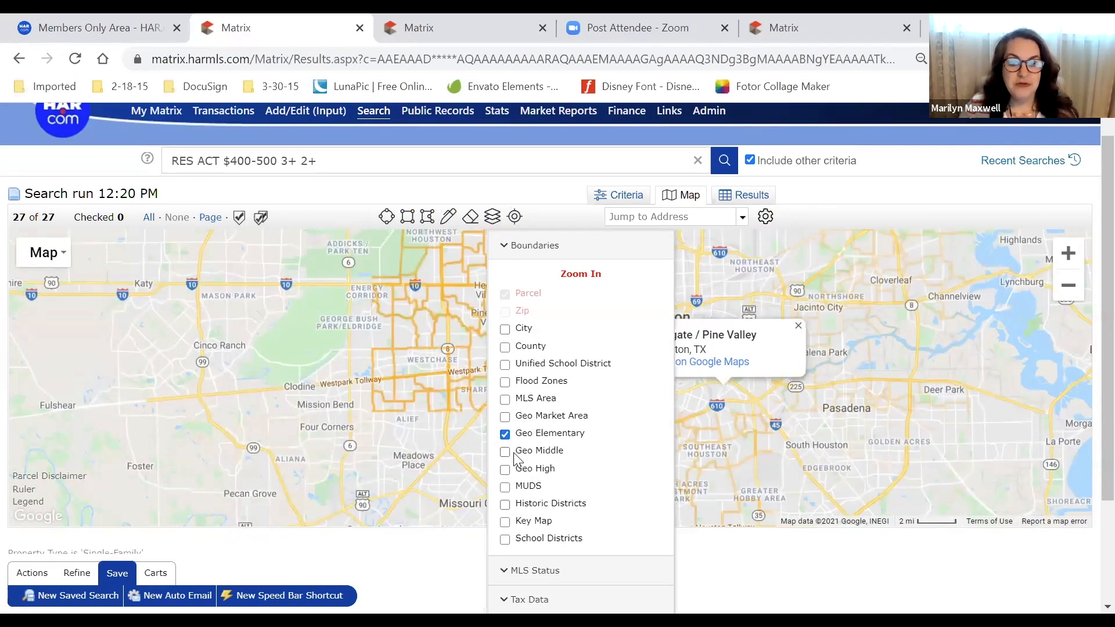
{"action": "left_click", "coordinate": [421, 367]}
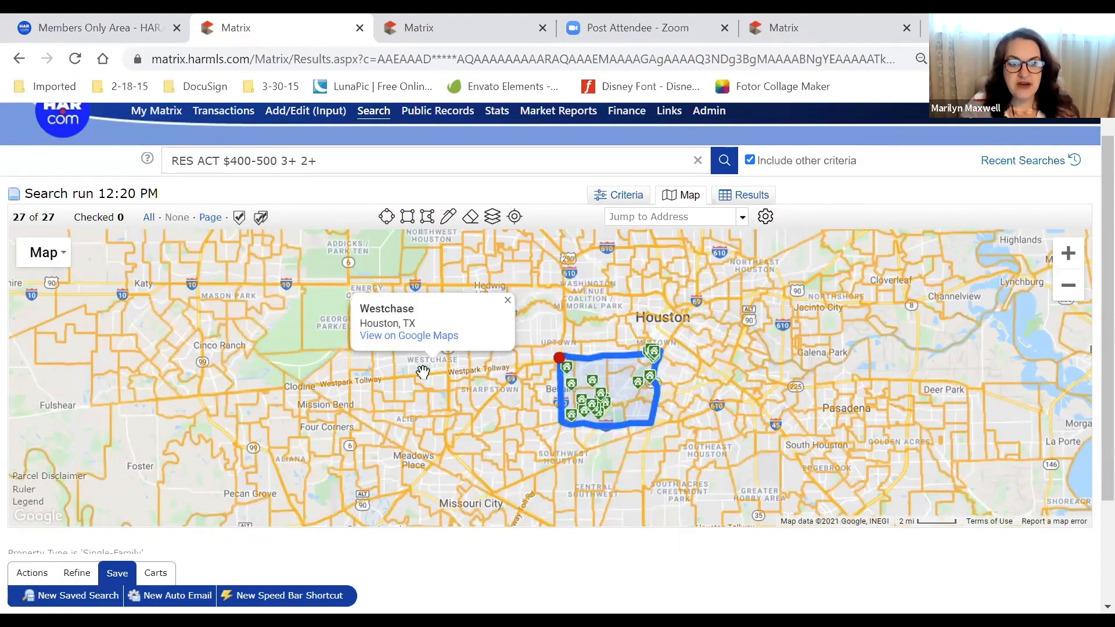
{"action": "scroll", "coordinate": [423, 369], "scroll_direction": "up", "scroll_amount": 1}
{"action": "scroll", "coordinate": [429, 375], "scroll_direction": "up", "scroll_amount": 1}
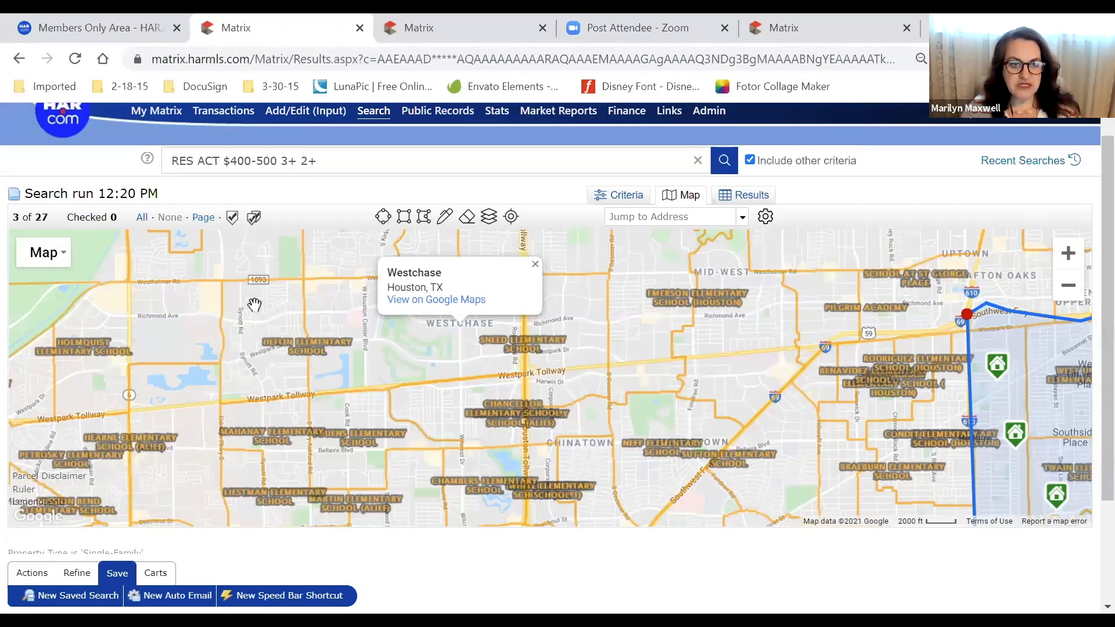
{"action": "left_click", "coordinate": [535, 265]}
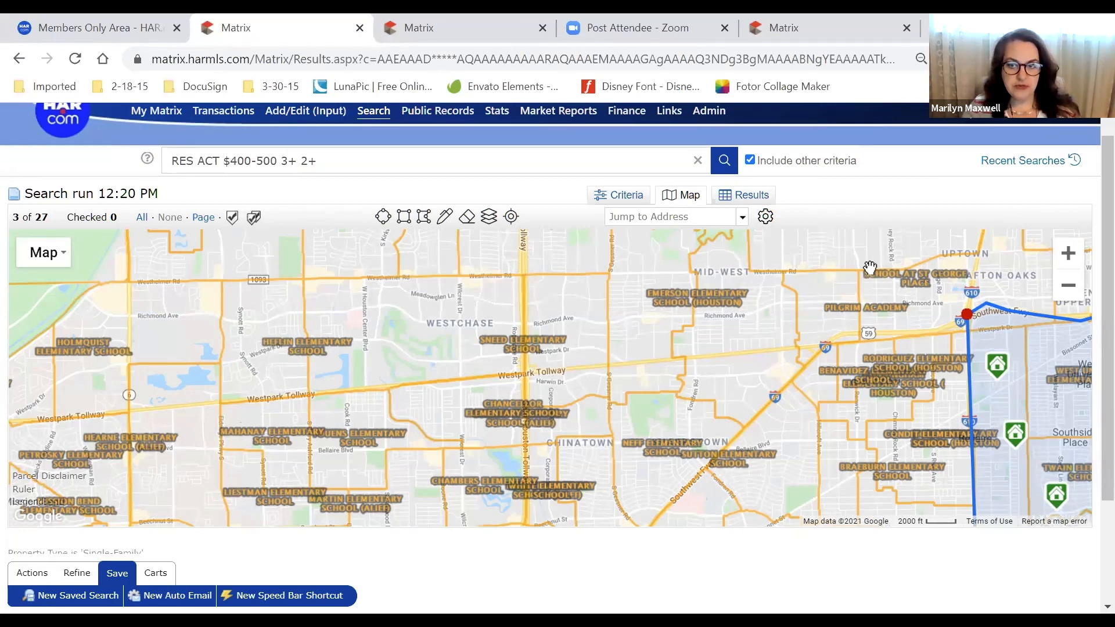
Uncheck Geo Elementary and pan back to the polygon around West University and Medical Center
{"action": "left_click", "coordinate": [497, 223]}
{"action": "left_click", "coordinate": [578, 436]}
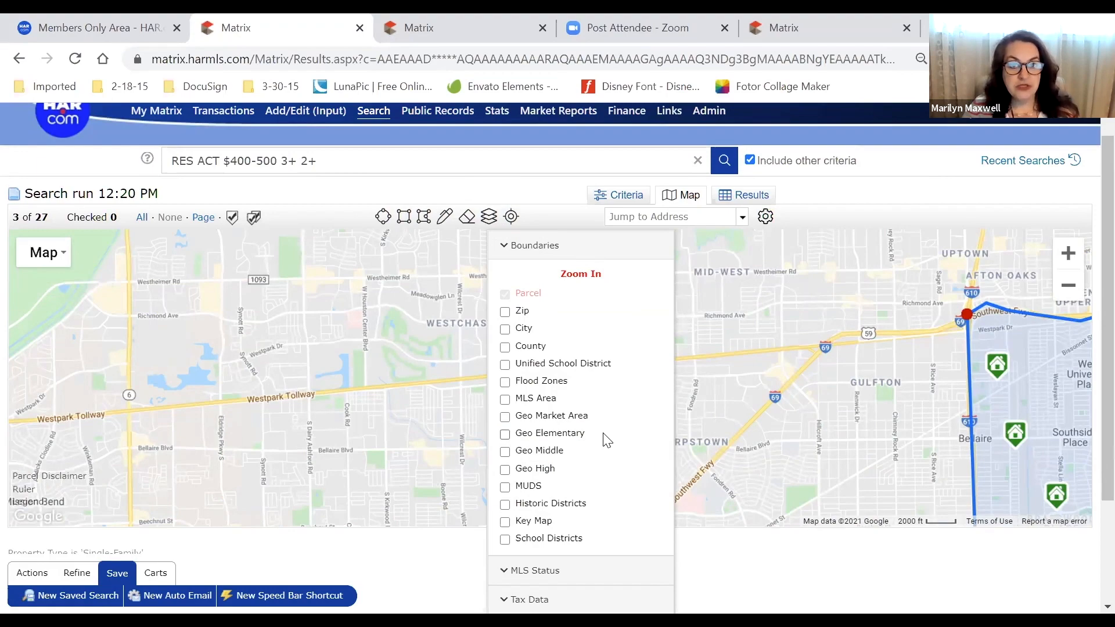
{"action": "left_click_drag", "start_coordinate": [809, 357], "coordinate": [139, 308]}
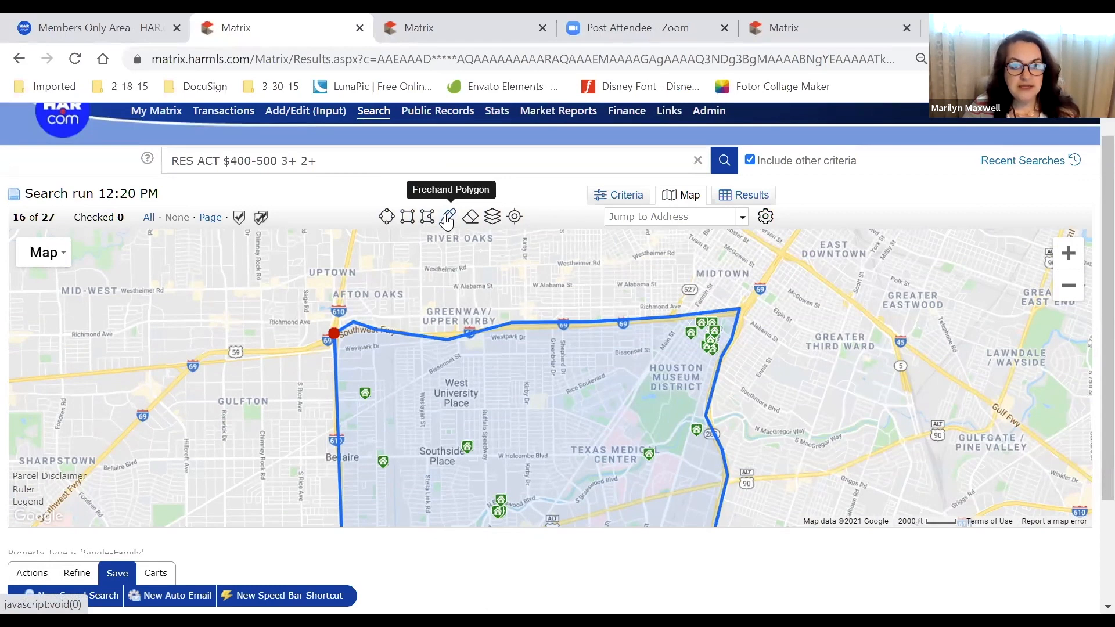
Sketch a freehand search loop around Greater Third Ward and Gulfgate / Pine Valley, then review it on the map
{"action": "left_click", "coordinate": [449, 221]}
{"action": "mouse_move", "coordinate": [834, 282]}
{"action": "left_mouse_down"}
{"action": "mouse_move", "coordinate": [858, 269]}
{"action": "mouse_move", "coordinate": [894, 305]}
{"action": "mouse_move", "coordinate": [967, 331]}
{"action": "mouse_move", "coordinate": [970, 403]}
{"action": "mouse_move", "coordinate": [1027, 424]}
{"action": "mouse_move", "coordinate": [915, 429]}
{"action": "mouse_move", "coordinate": [901, 514]}
{"action": "mouse_move", "coordinate": [801, 419]}
{"action": "mouse_move", "coordinate": [787, 366]}
{"action": "mouse_move", "coordinate": [802, 265]}
{"action": "left_mouse_up"}
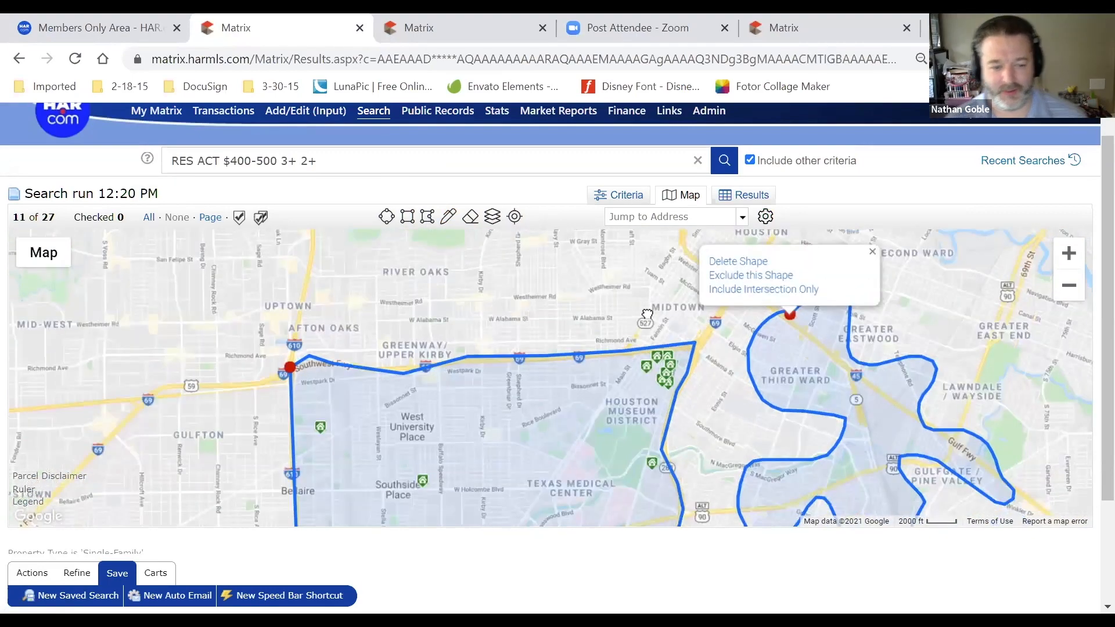
{"action": "left_click_drag", "start_coordinate": [647, 315], "coordinate": [596, 246]}
{"action": "left_click_drag", "start_coordinate": [1006, 390], "coordinate": [1037, 470]}
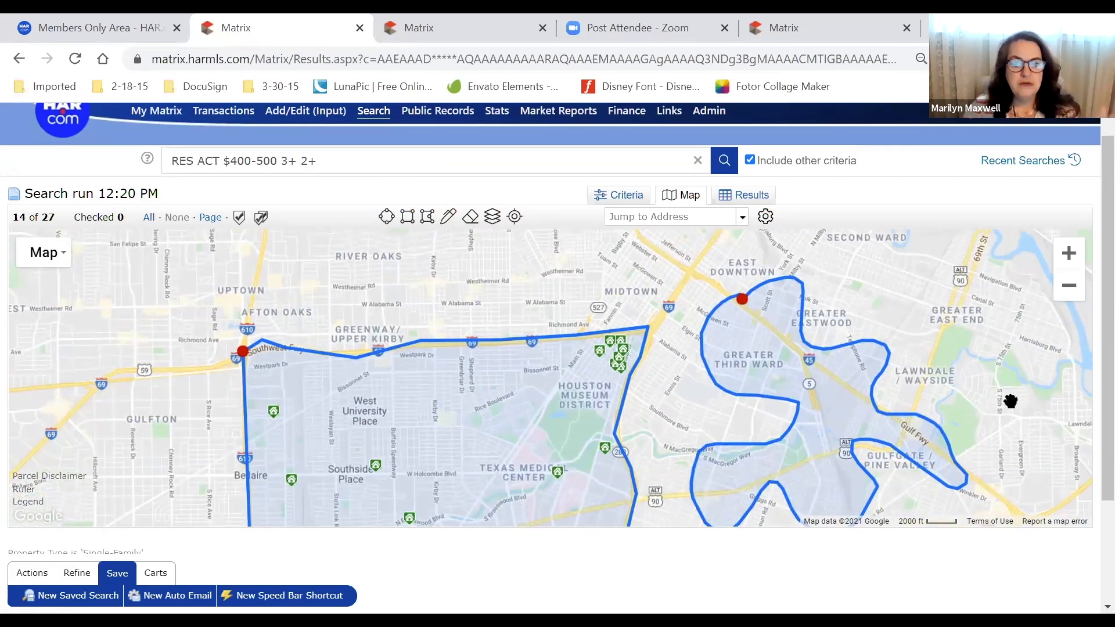
Delete the freehand shape and draw a rectangle search area around Westheimer and W Alabama
{"action": "left_click", "coordinate": [742, 299]}
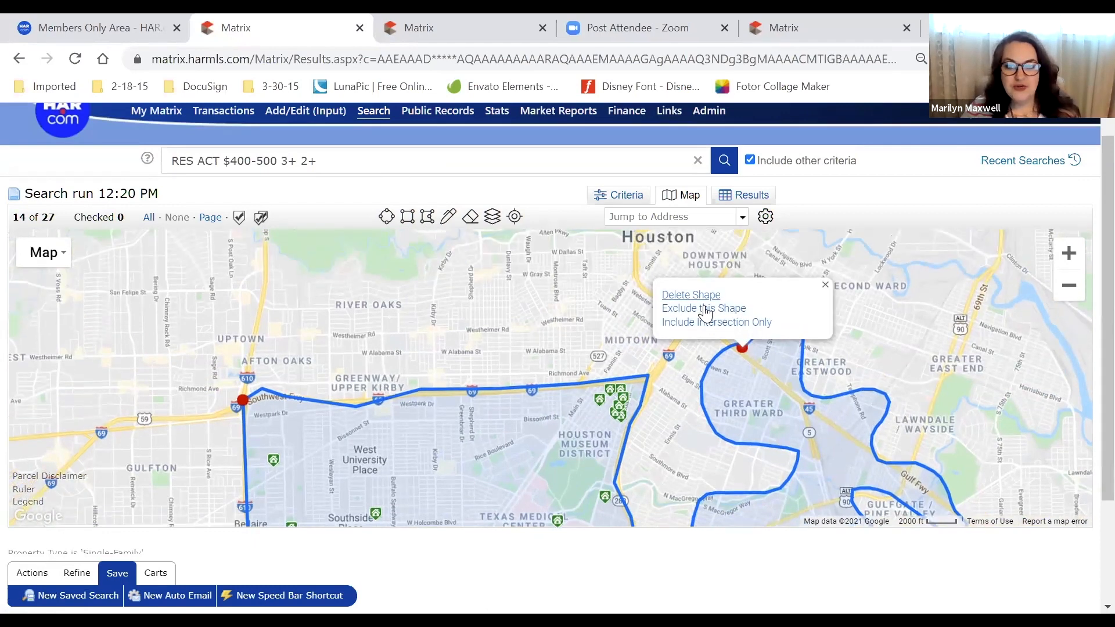
{"action": "left_click", "coordinate": [691, 295]}
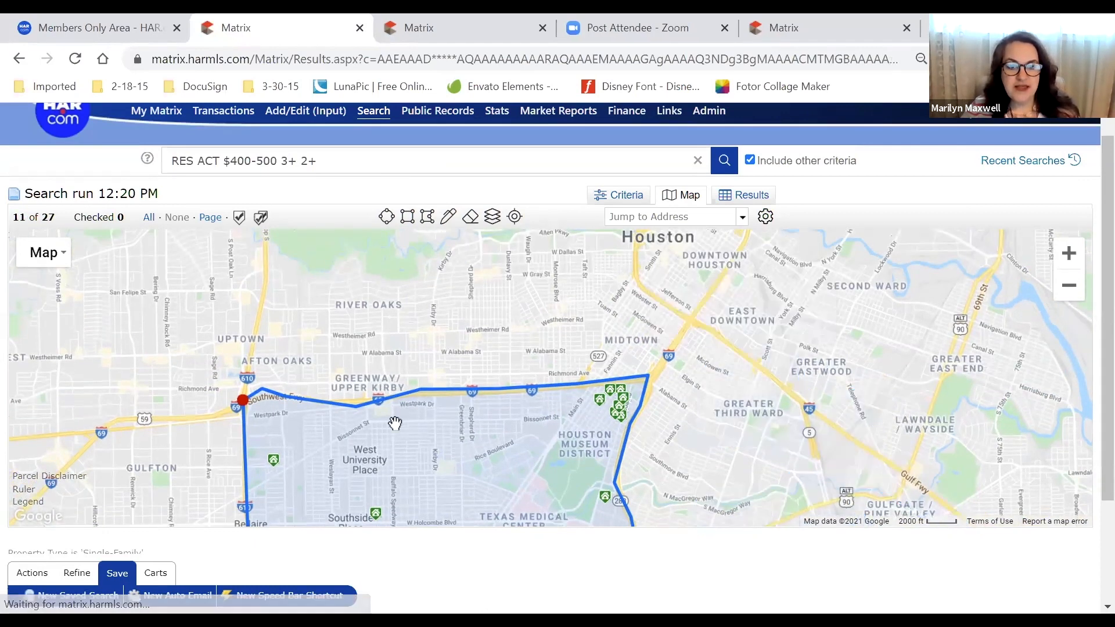
{"action": "left_click", "coordinate": [407, 217]}
{"action": "mouse_move", "coordinate": [449, 291]}
{"action": "left_mouse_down"}
{"action": "mouse_move", "coordinate": [552, 311]}
{"action": "mouse_move", "coordinate": [543, 398]}
{"action": "mouse_move", "coordinate": [542, 309]}
{"action": "mouse_move", "coordinate": [565, 389]}
{"action": "mouse_move", "coordinate": [552, 386]}
{"action": "left_mouse_up"}
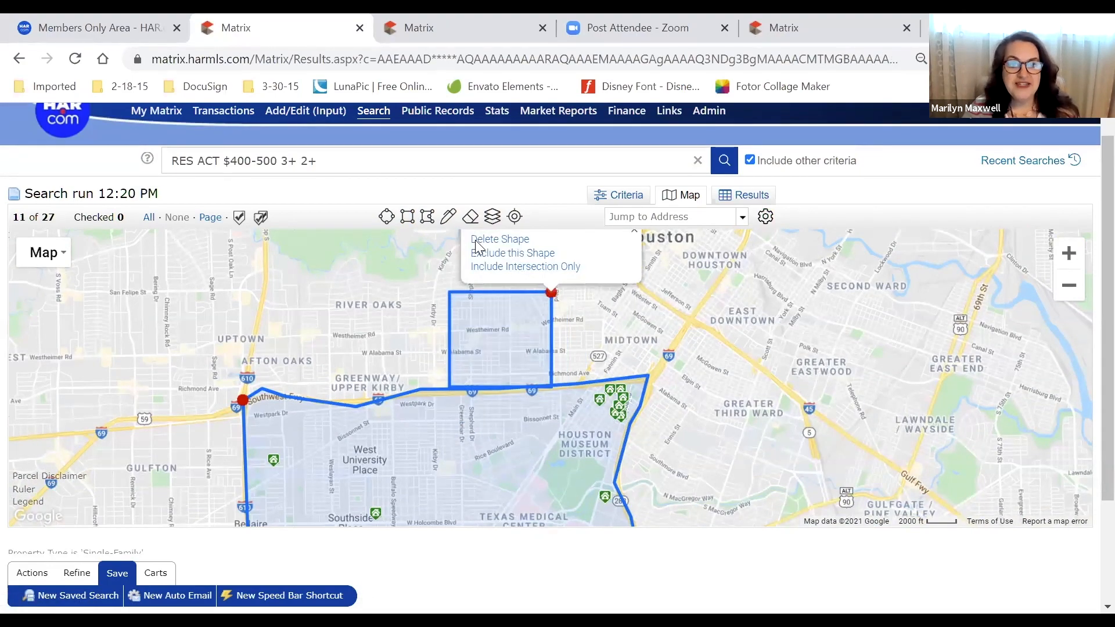
Add a small radius circle near River Oaks, then pan toward Memorial and Katy Tollway
{"action": "left_click", "coordinate": [386, 217]}
{"action": "mouse_move", "coordinate": [314, 270]}
{"action": "left_mouse_down"}
{"action": "mouse_move", "coordinate": [330, 301]}
{"action": "mouse_move", "coordinate": [392, 343]}
{"action": "mouse_move", "coordinate": [335, 310]}
{"action": "left_mouse_up"}
{"action": "left_click_drag", "start_coordinate": [450, 339], "coordinate": [739, 419]}
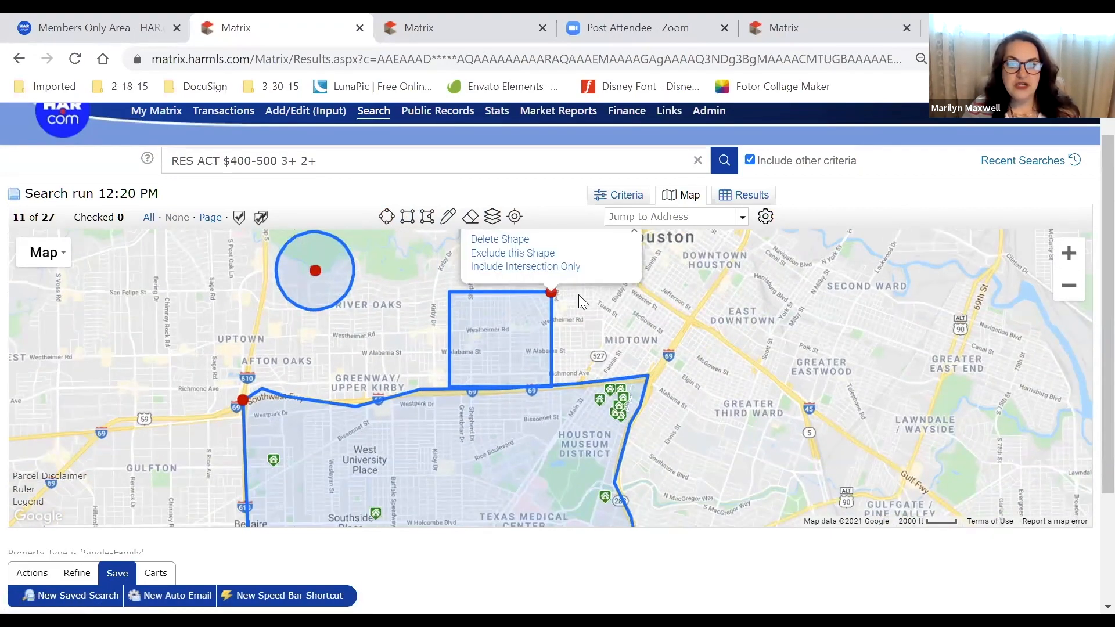
{"action": "left_click_drag", "start_coordinate": [578, 297], "coordinate": [1095, 486]}
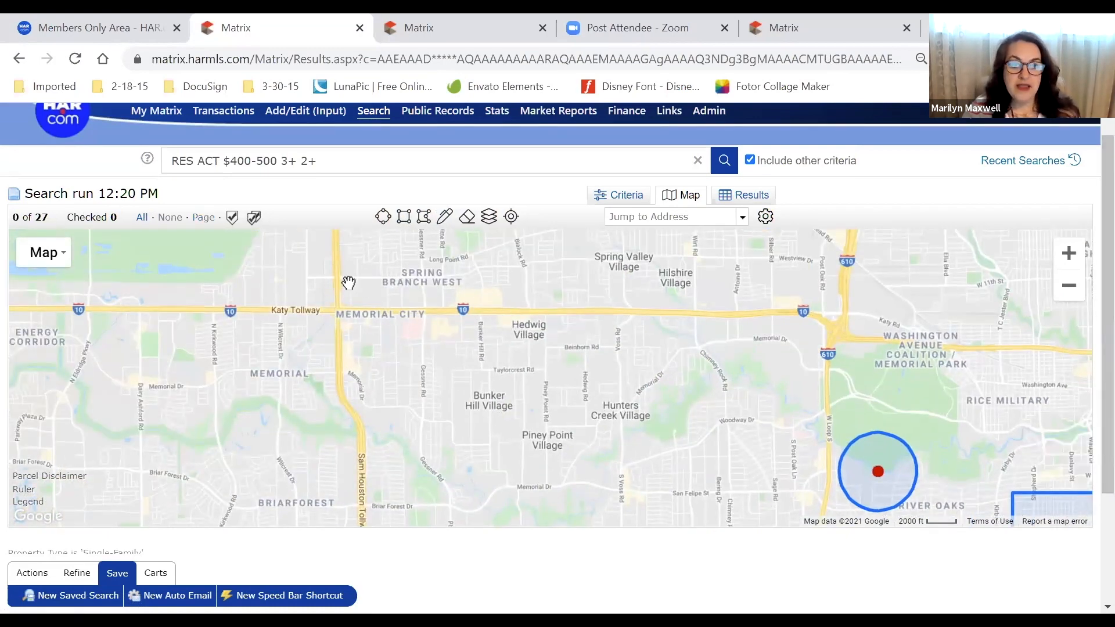
Draw a 1.11-mile radius circle at Katy Tollway and Sam Houston Tollway, and delete the River Oaks circle
{"action": "left_click", "coordinate": [383, 217]}
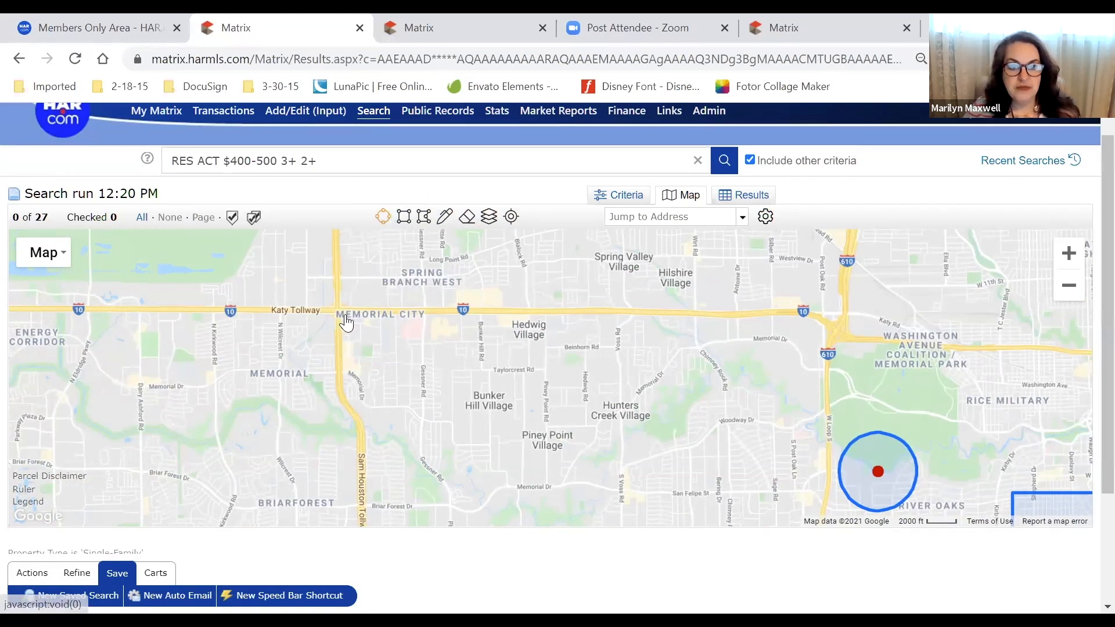
{"action": "mouse_move", "coordinate": [337, 312]}
{"action": "left_mouse_down"}
{"action": "mouse_move", "coordinate": [414, 392]}
{"action": "mouse_move", "coordinate": [475, 356]}
{"action": "mouse_move", "coordinate": [495, 313]}
{"action": "mouse_move", "coordinate": [488, 343]}
{"action": "mouse_move", "coordinate": [500, 328]}
{"action": "mouse_move", "coordinate": [517, 344]}
{"action": "mouse_move", "coordinate": [761, 386]}
{"action": "mouse_move", "coordinate": [950, 401]}
{"action": "mouse_move", "coordinate": [493, 333]}
{"action": "mouse_move", "coordinate": [465, 317]}
{"action": "mouse_move", "coordinate": [440, 330]}
{"action": "mouse_move", "coordinate": [448, 313]}
{"action": "mouse_move", "coordinate": [423, 317]}
{"action": "left_mouse_up"}
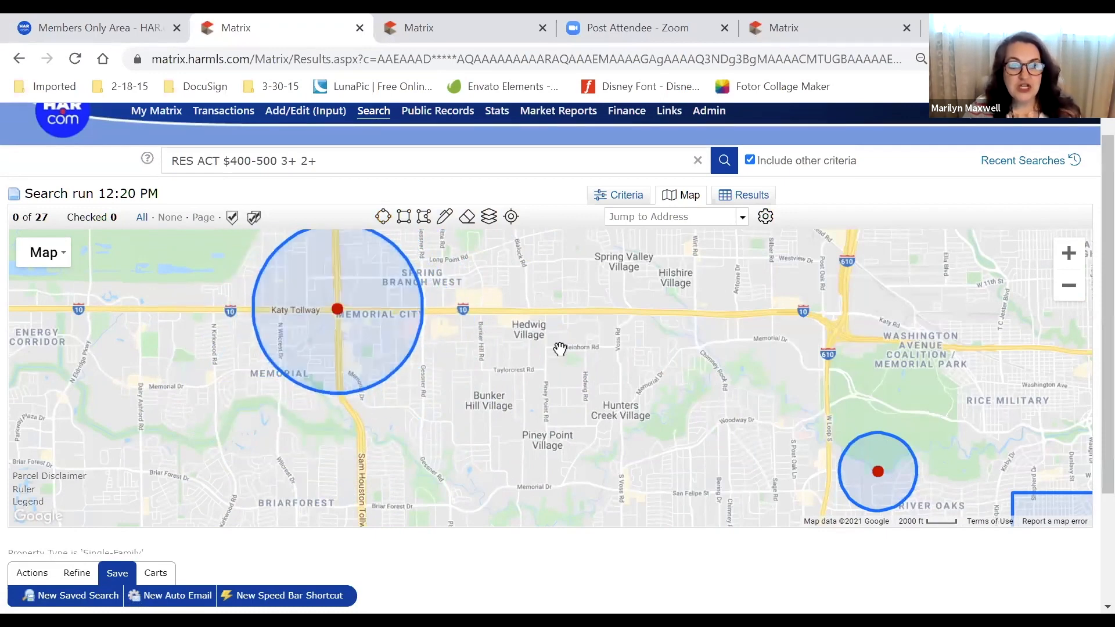
{"action": "left_click", "coordinate": [868, 477]}
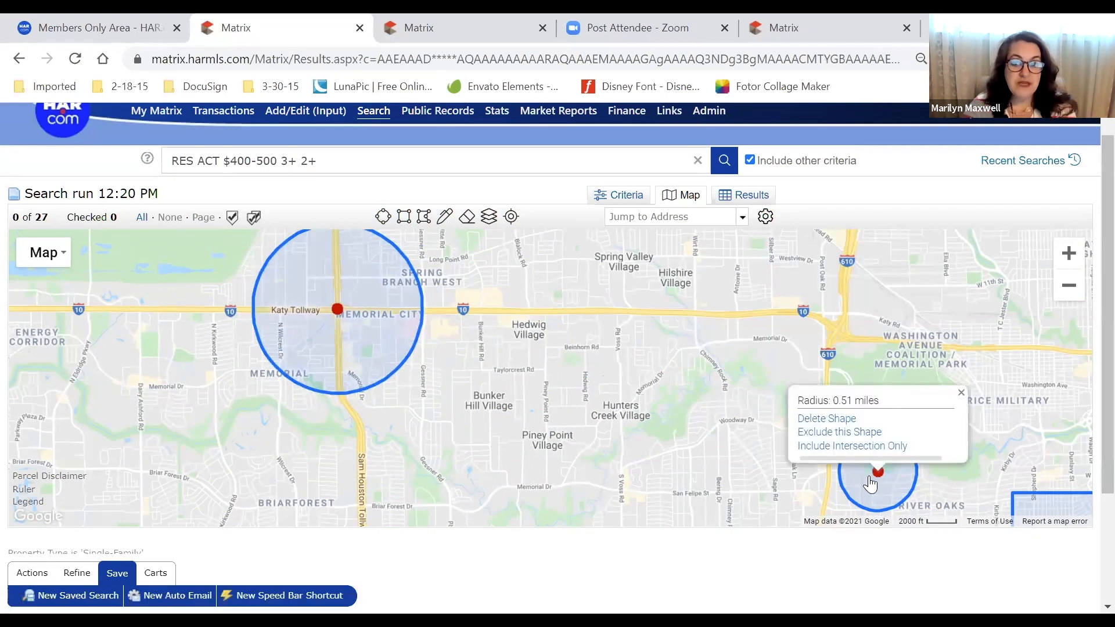
{"action": "left_click", "coordinate": [858, 418]}
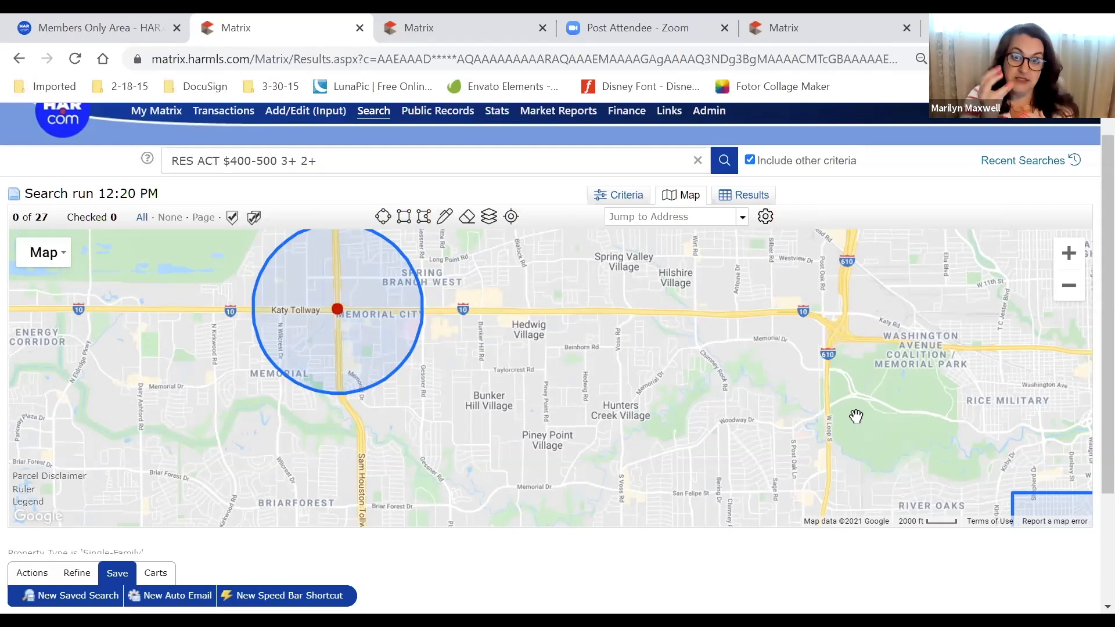
{"action": "left_click", "coordinate": [415, 291]}
{"action": "left_click", "coordinate": [623, 195]}
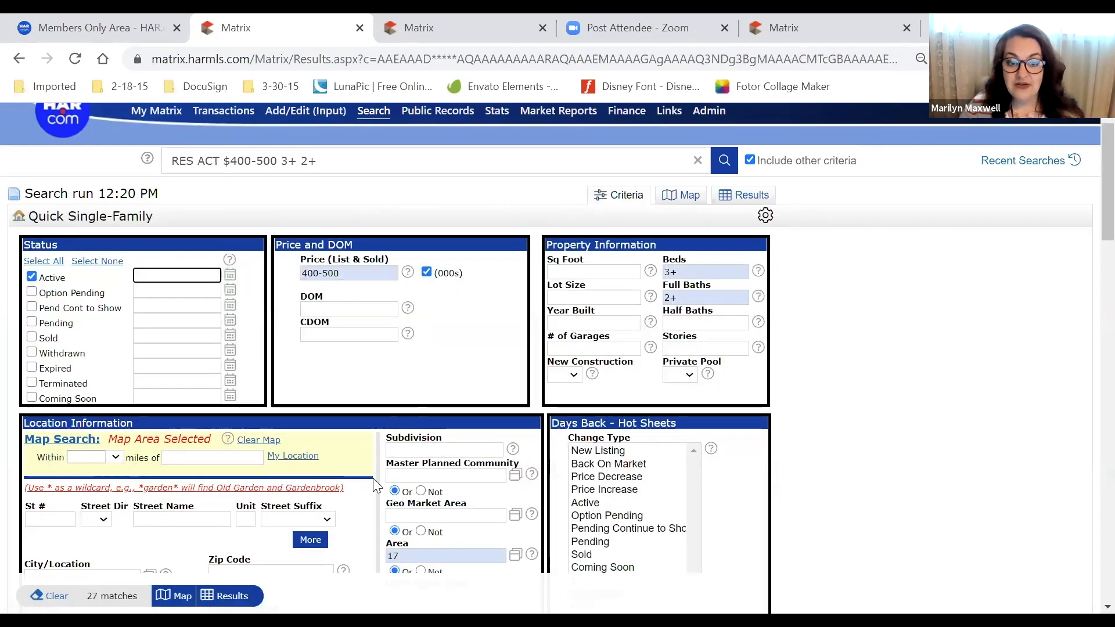
{"action": "double_click", "coordinate": [441, 556]}
{"action": "key", "text": "BackSpace"}
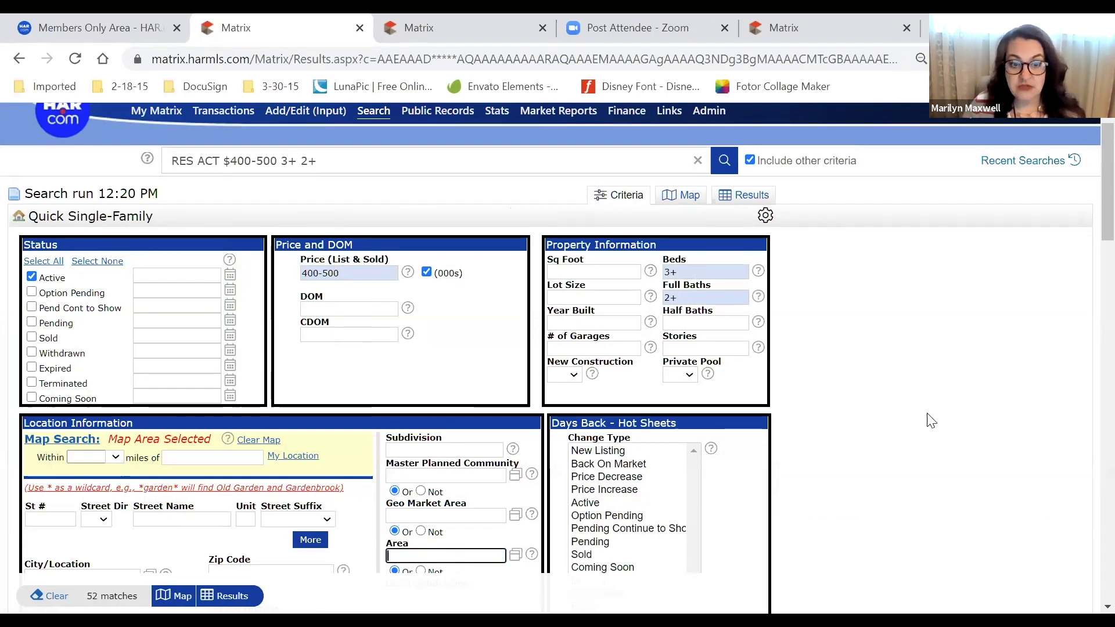
{"action": "scroll", "coordinate": [891, 451], "scroll_direction": "down", "scroll_amount": 4}
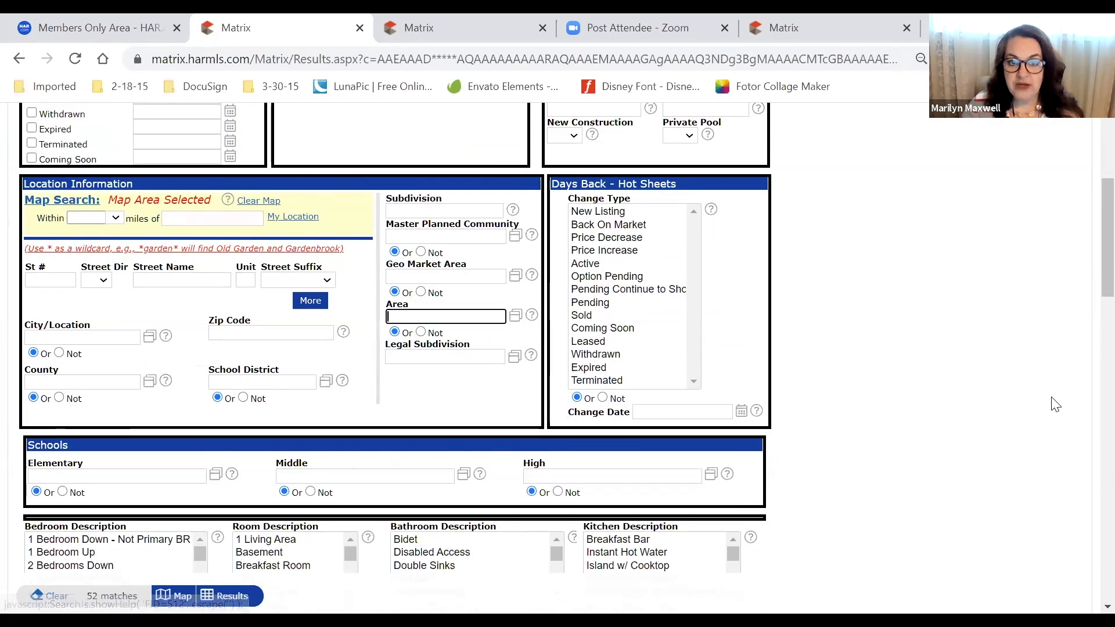
{"action": "scroll", "coordinate": [1056, 405], "scroll_direction": "up", "scroll_amount": 4}
{"action": "scroll", "coordinate": [1055, 405], "scroll_direction": "up", "scroll_amount": 1}
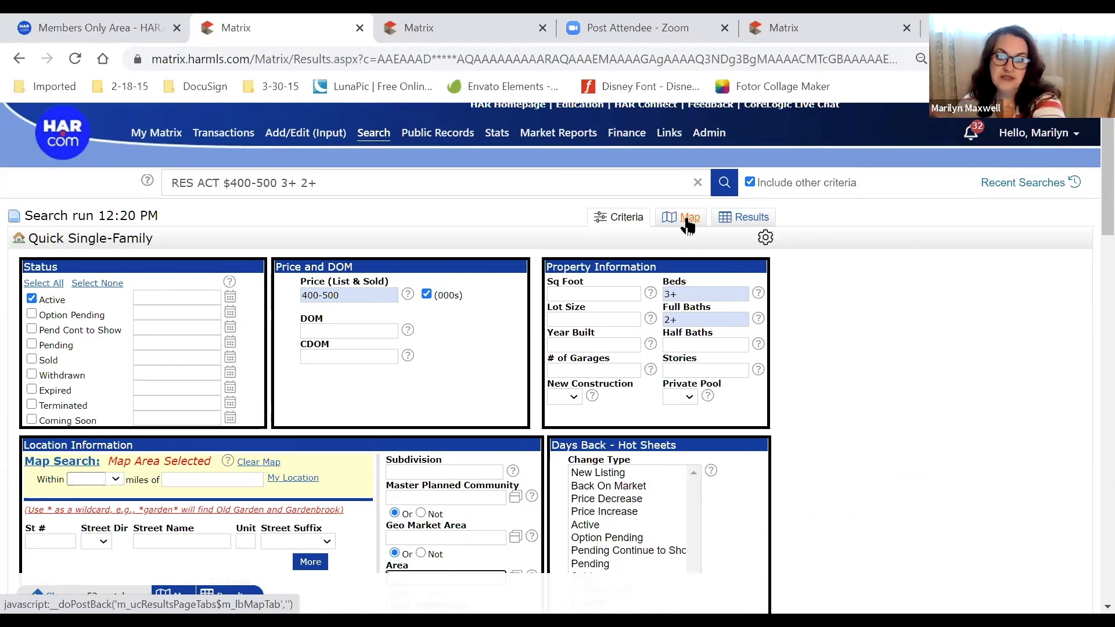
Return to the map of drawn search areas, zoom out, and bring up the boundary layers list
{"action": "left_click", "coordinate": [687, 223]}
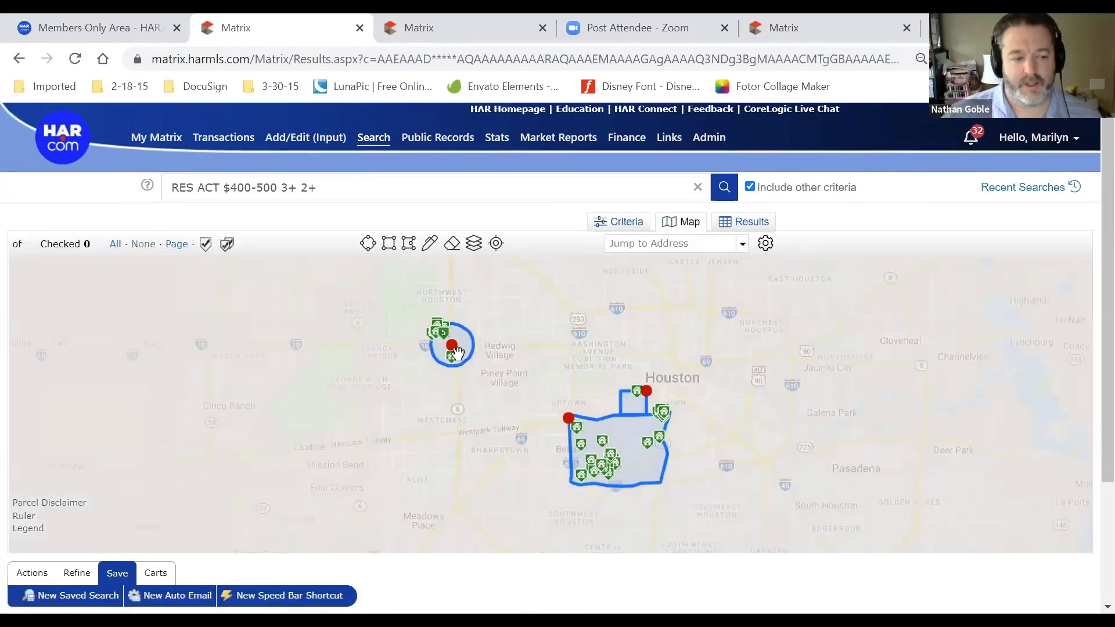
{"action": "left_click", "coordinate": [568, 418]}
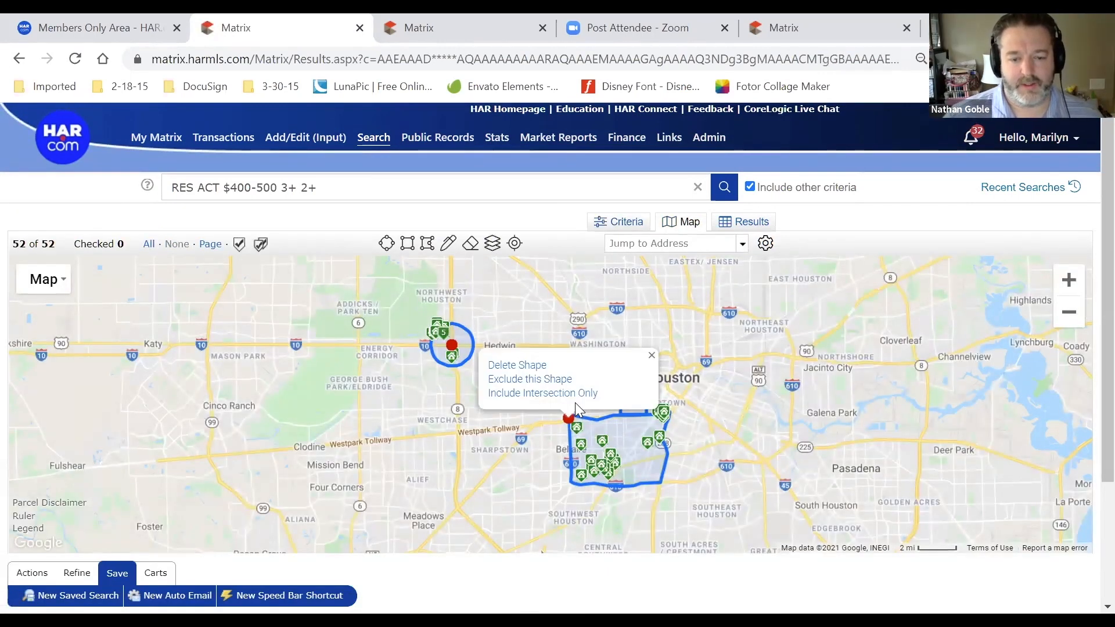
{"action": "left_click", "coordinate": [269, 354]}
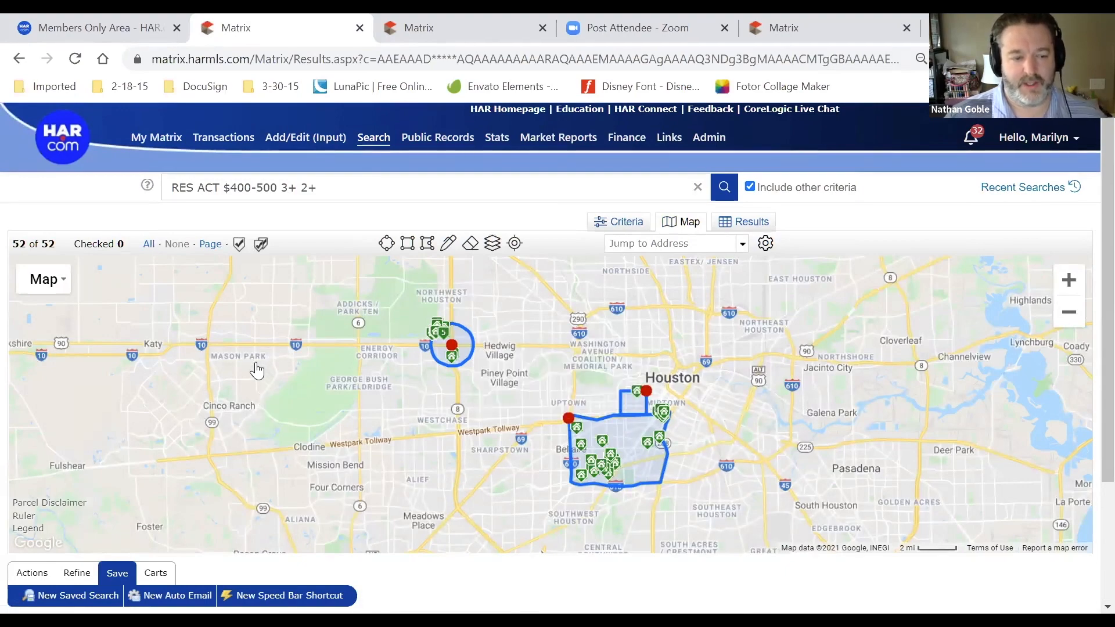
{"action": "scroll", "coordinate": [257, 371], "scroll_direction": "down", "scroll_amount": 3}
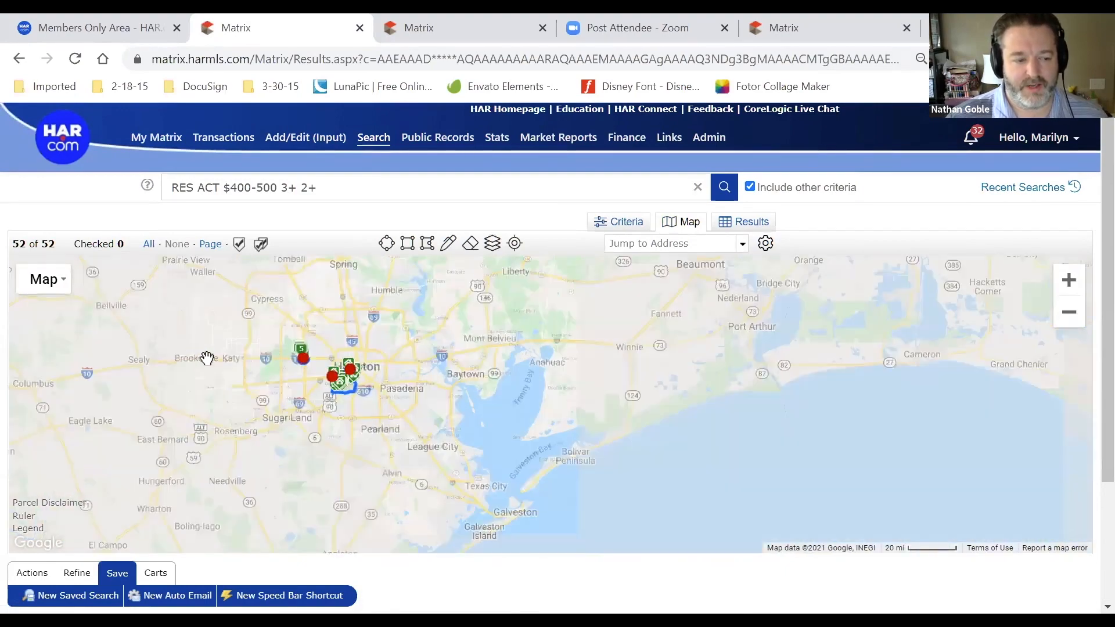
{"action": "scroll", "coordinate": [149, 344], "scroll_direction": "down", "scroll_amount": 1}
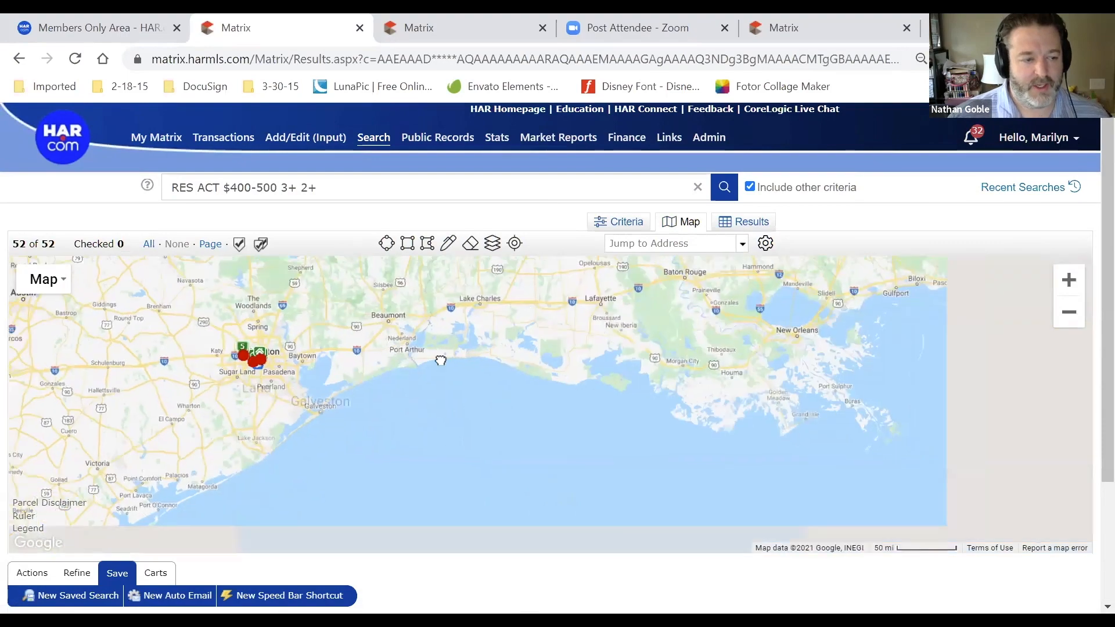
{"action": "left_click_drag", "start_coordinate": [691, 371], "coordinate": [1049, 424]}
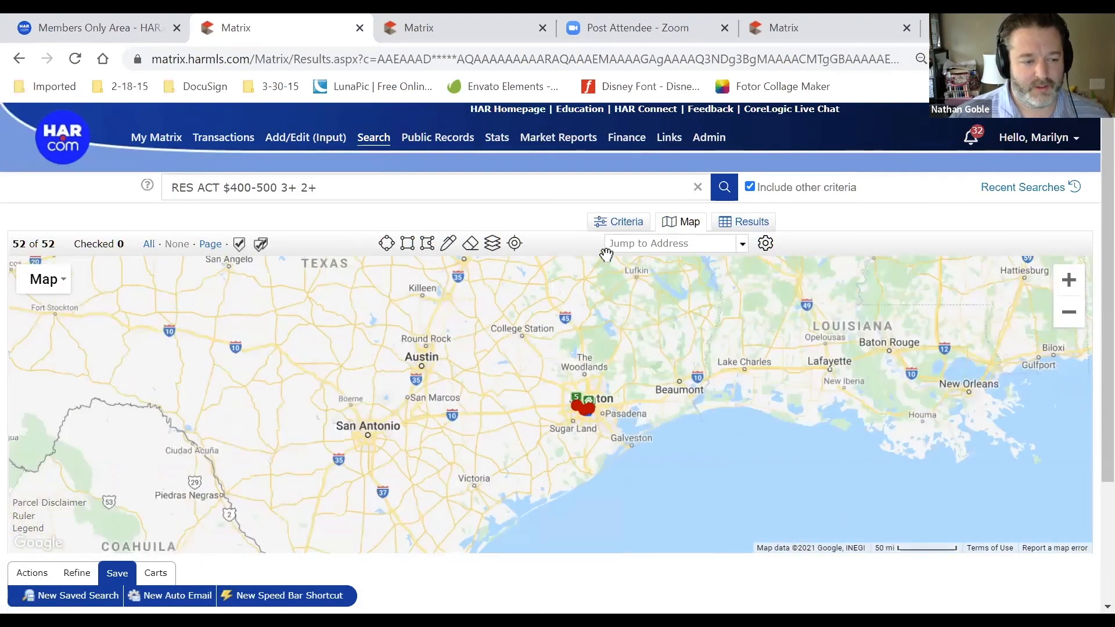
{"action": "left_click", "coordinate": [493, 244]}
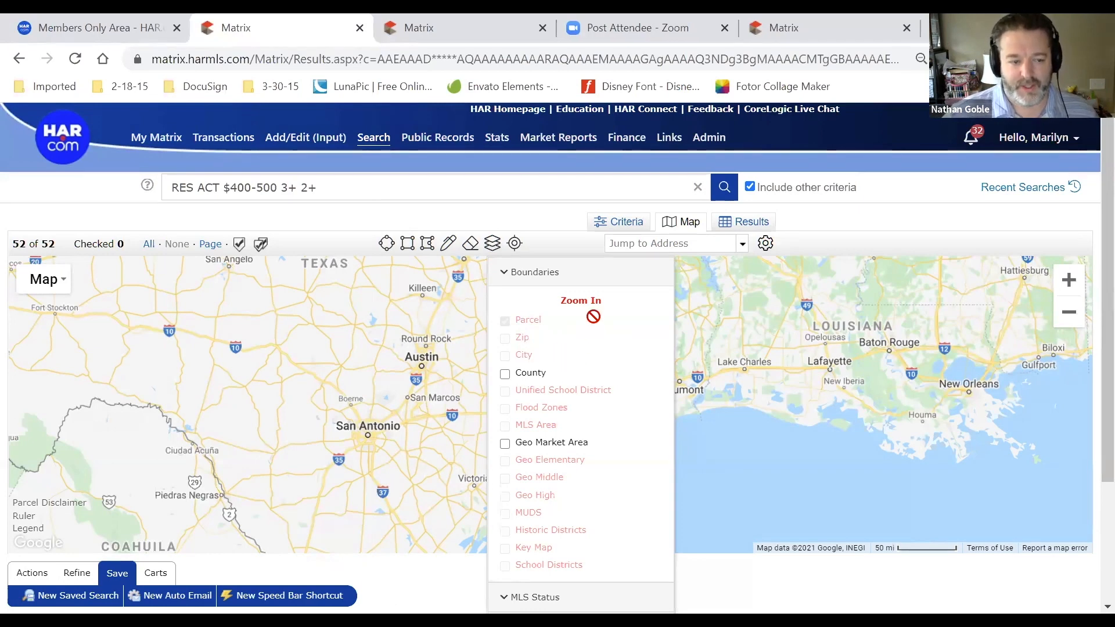
Zoom in and centre the map on Houston, checking whether boundary layers are available yet
{"action": "left_click_drag", "start_coordinate": [604, 303], "coordinate": [545, 305]}
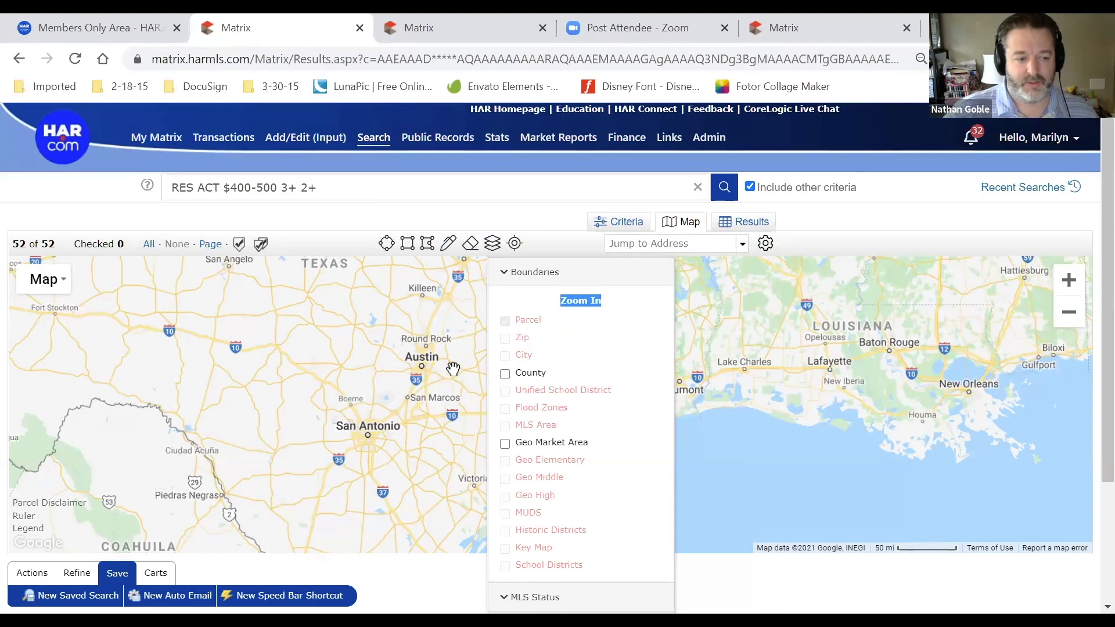
{"action": "scroll", "coordinate": [451, 368], "scroll_direction": "up", "scroll_amount": 1}
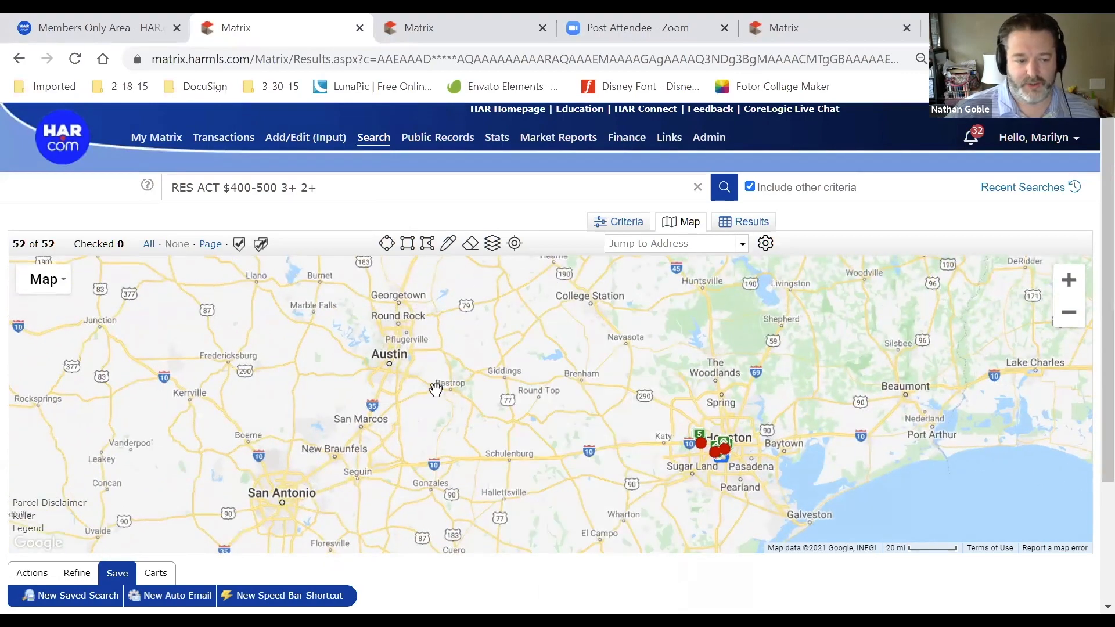
{"action": "scroll", "coordinate": [436, 369], "scroll_direction": "up", "scroll_amount": 1}
{"action": "left_click_drag", "start_coordinate": [961, 346], "coordinate": [449, 257]}
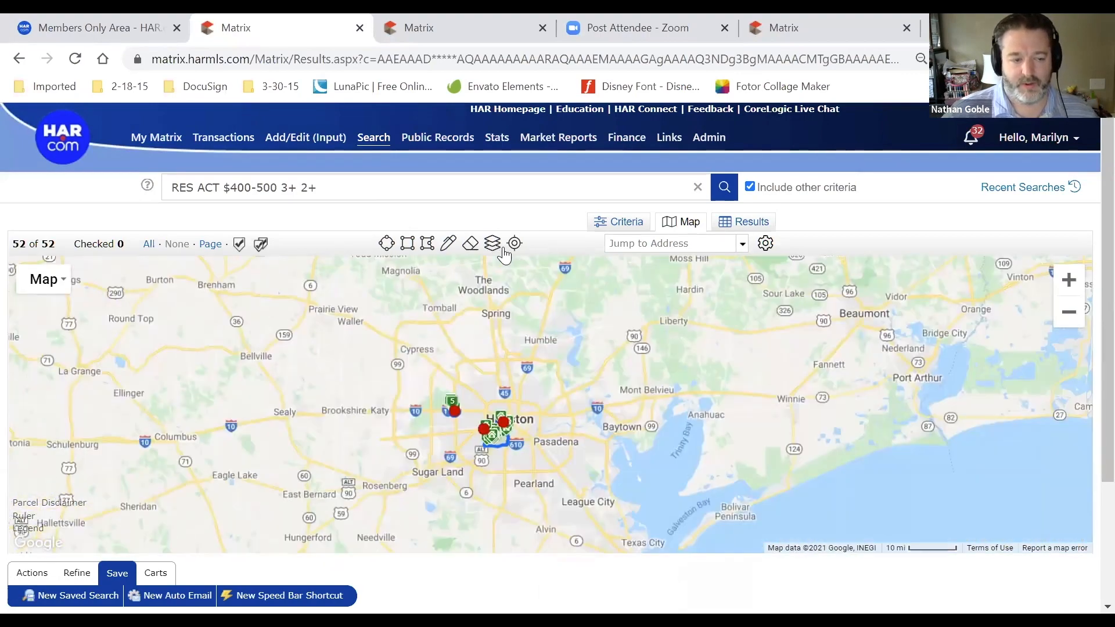
{"action": "left_click", "coordinate": [493, 244]}
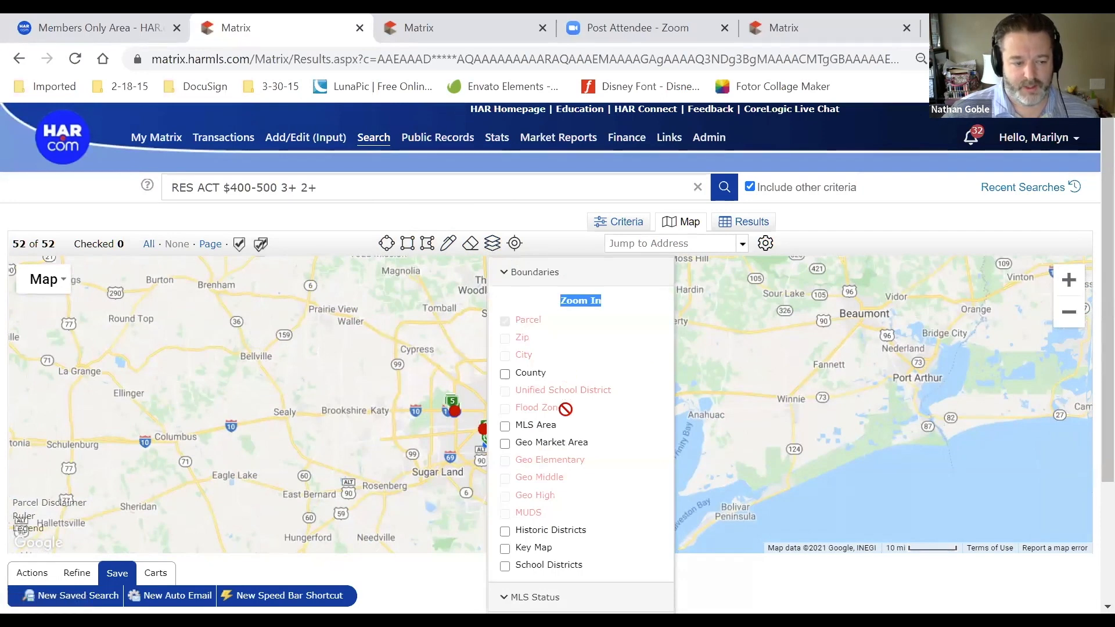
{"action": "scroll", "coordinate": [397, 460], "scroll_direction": "up", "scroll_amount": 1}
{"action": "left_click", "coordinate": [397, 460]}
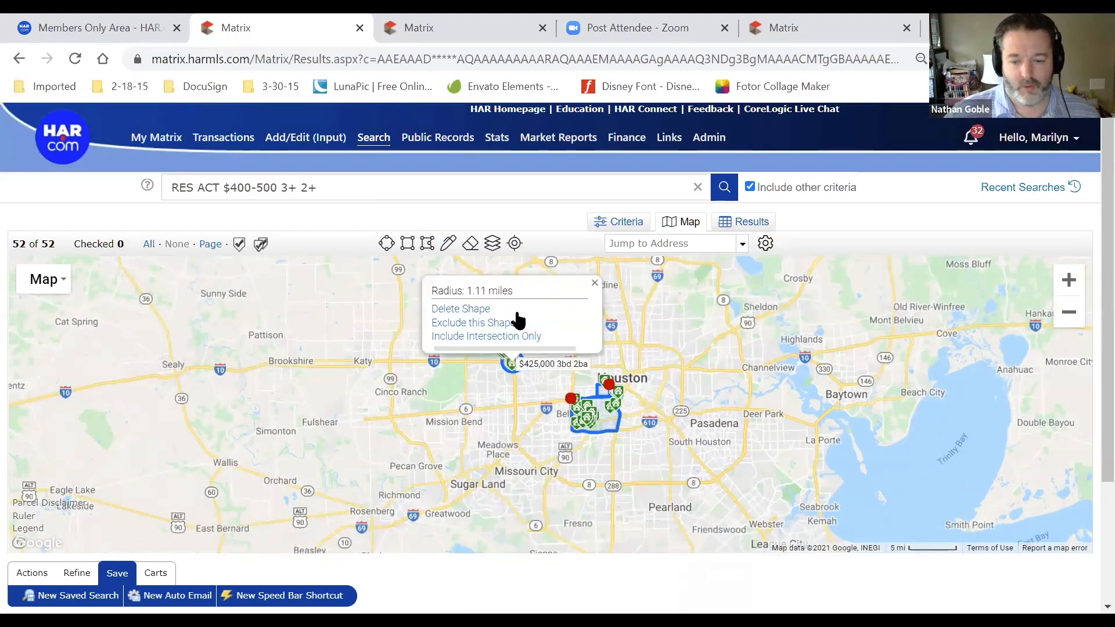
Keep zooming toward Williamsburg Parish near Katy until the Parcel layer becomes available
{"action": "left_click", "coordinate": [514, 348]}
{"action": "left_click", "coordinate": [493, 244]}
{"action": "scroll", "coordinate": [381, 374], "scroll_direction": "up", "scroll_amount": 1}
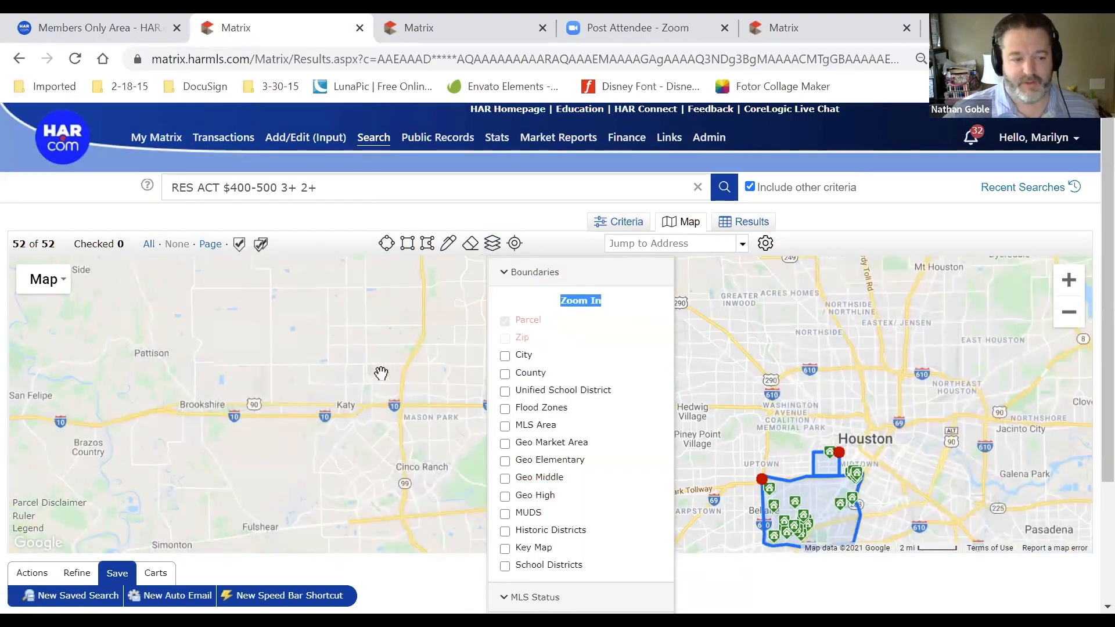
{"action": "scroll", "coordinate": [381, 374], "scroll_direction": "up", "scroll_amount": 2}
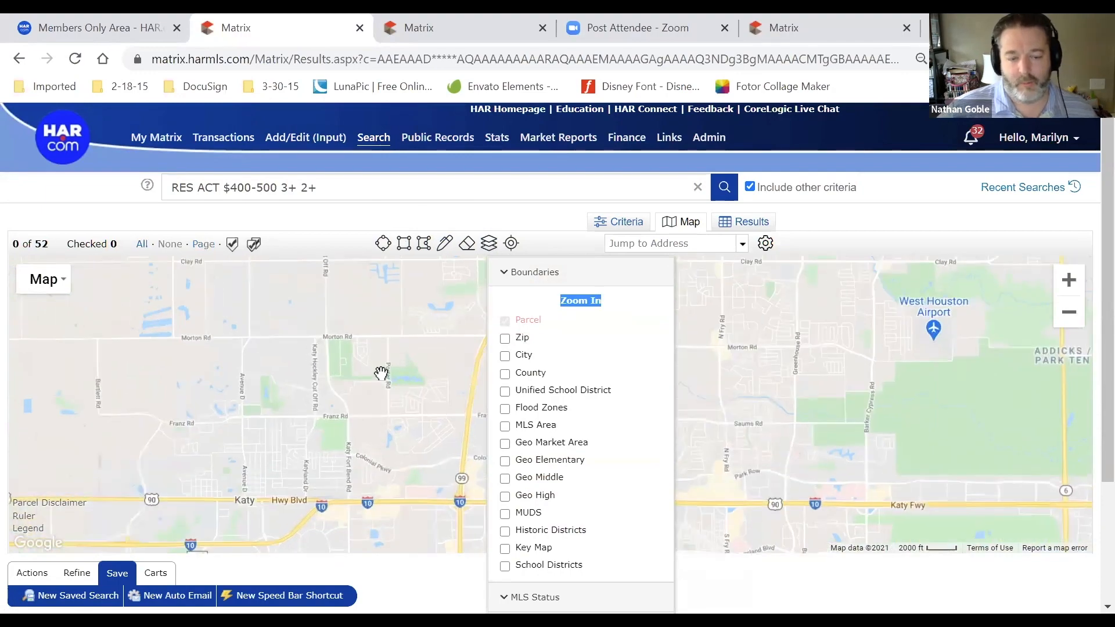
{"action": "scroll", "coordinate": [381, 374], "scroll_direction": "up", "scroll_amount": 1}
{"action": "left_click", "coordinate": [490, 243]}
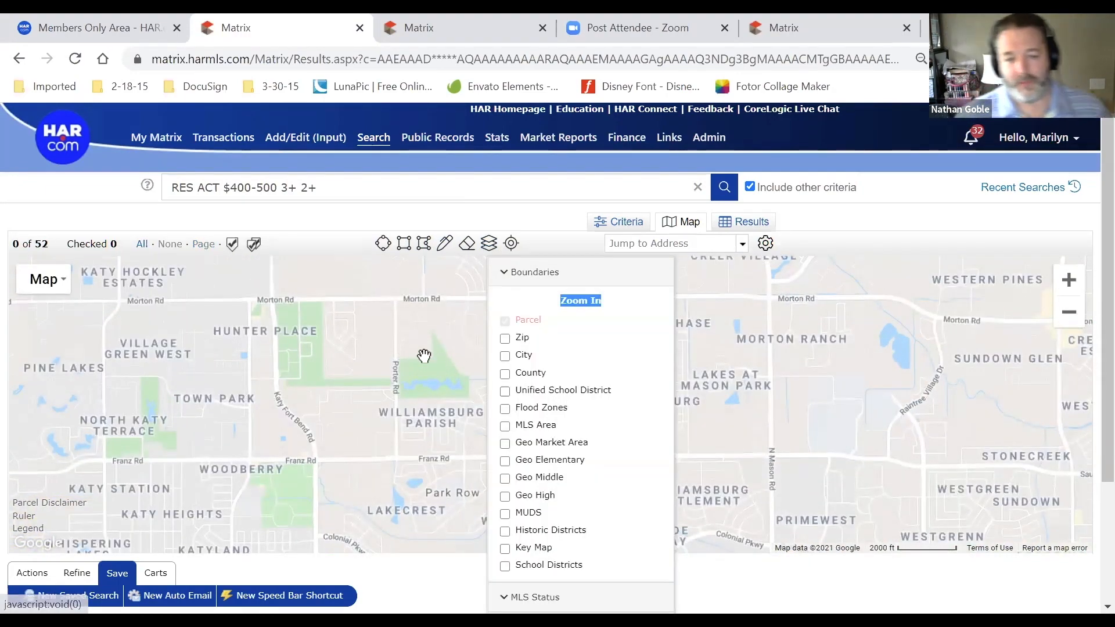
{"action": "scroll", "coordinate": [433, 381], "scroll_direction": "up", "scroll_amount": 1}
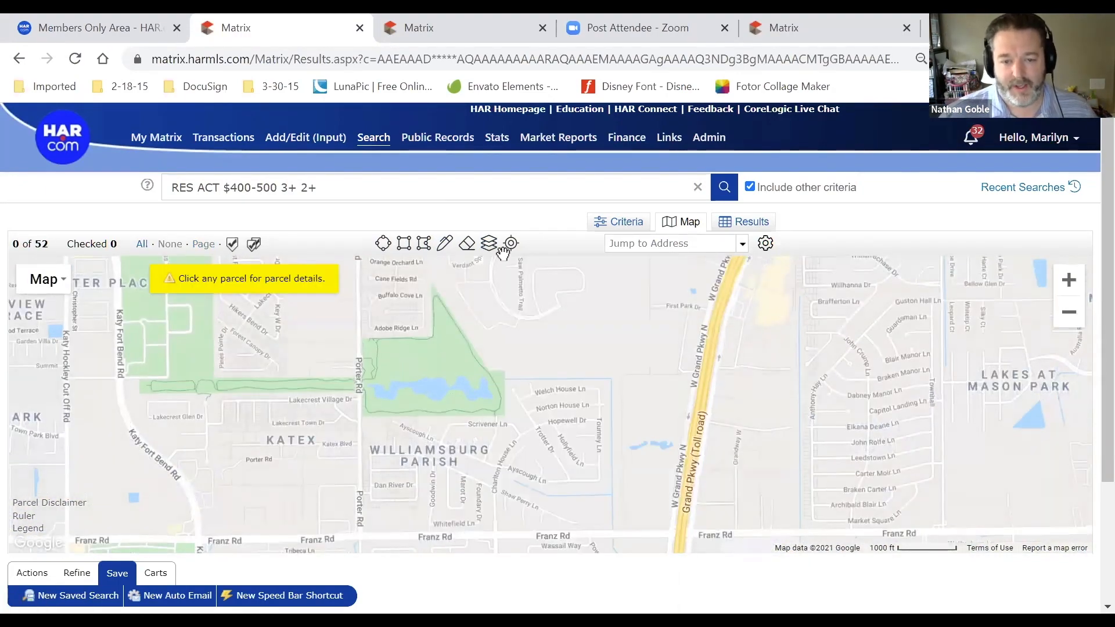
Turn on the Parcel boundary layer near Katy, waiting out the unresponsive page until it recovers
{"action": "left_click", "coordinate": [489, 243]}
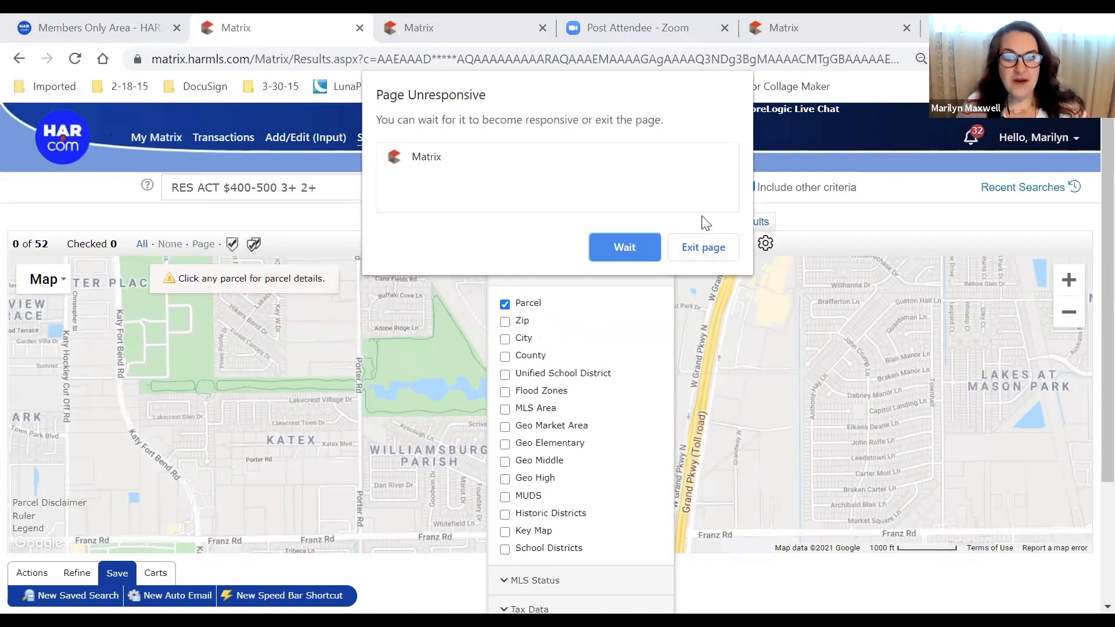
{"action": "left_click", "coordinate": [620, 242]}
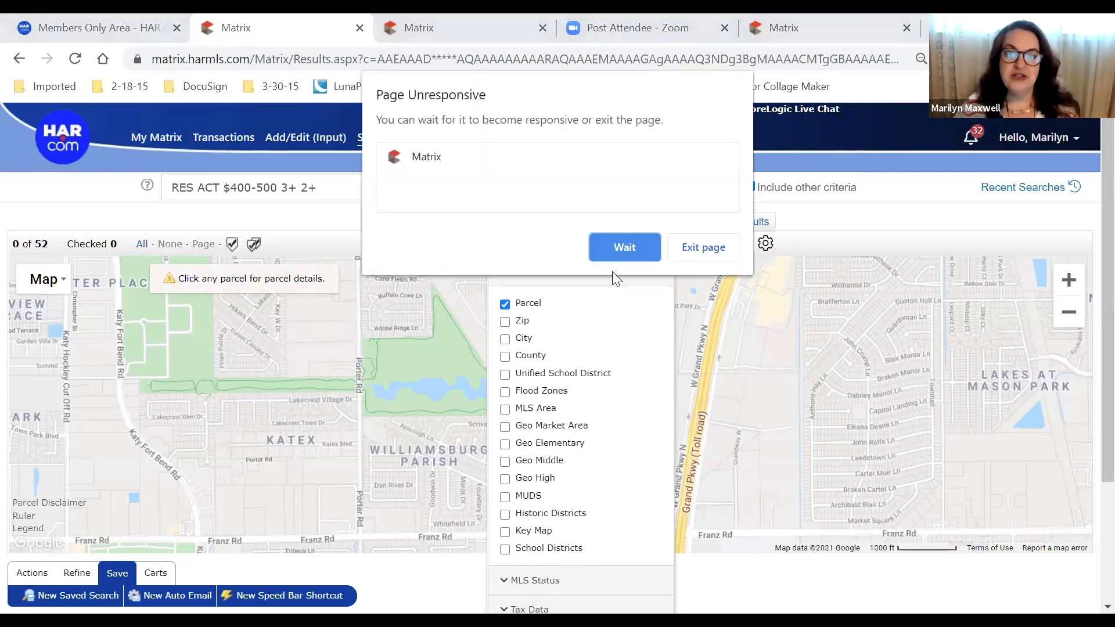
{"action": "left_click", "coordinate": [622, 245]}
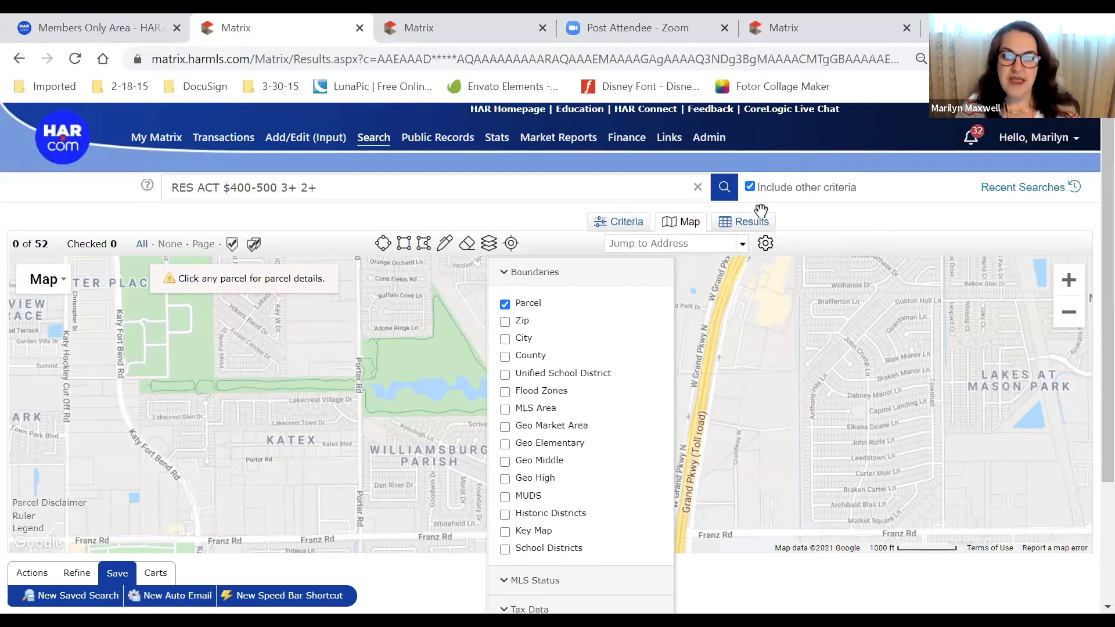
{"action": "left_click", "coordinate": [1105, 58]}
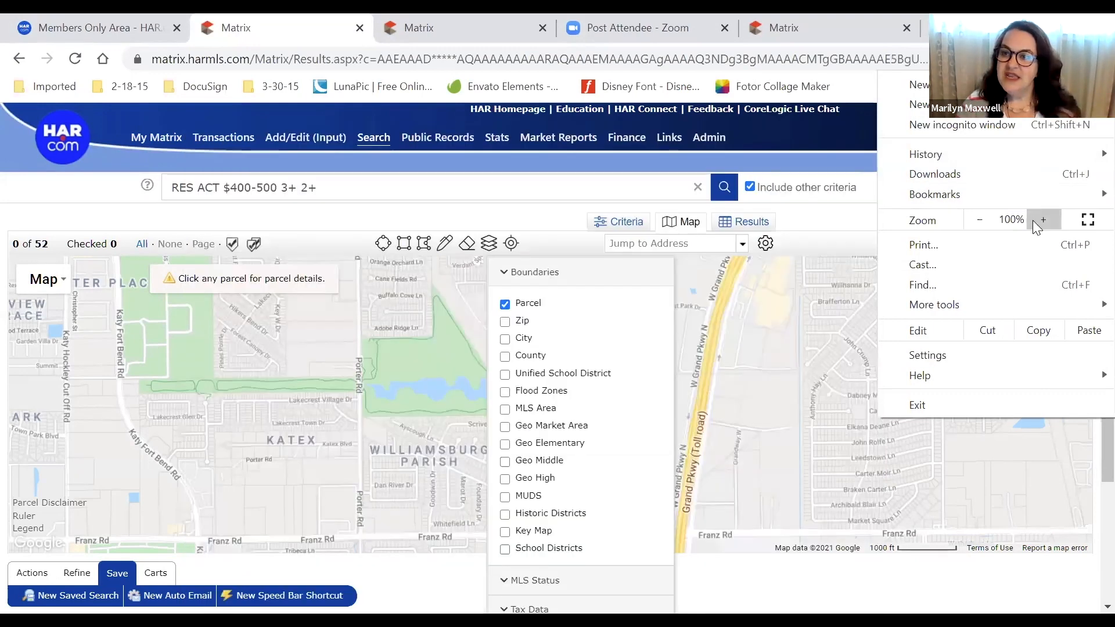
{"action": "left_click", "coordinate": [834, 405]}
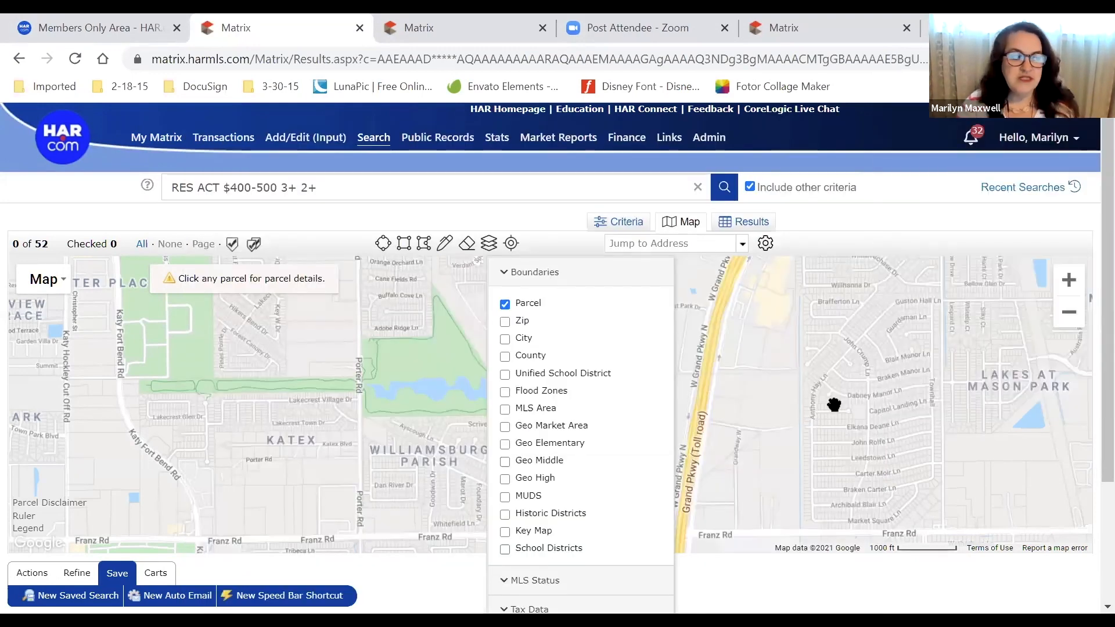